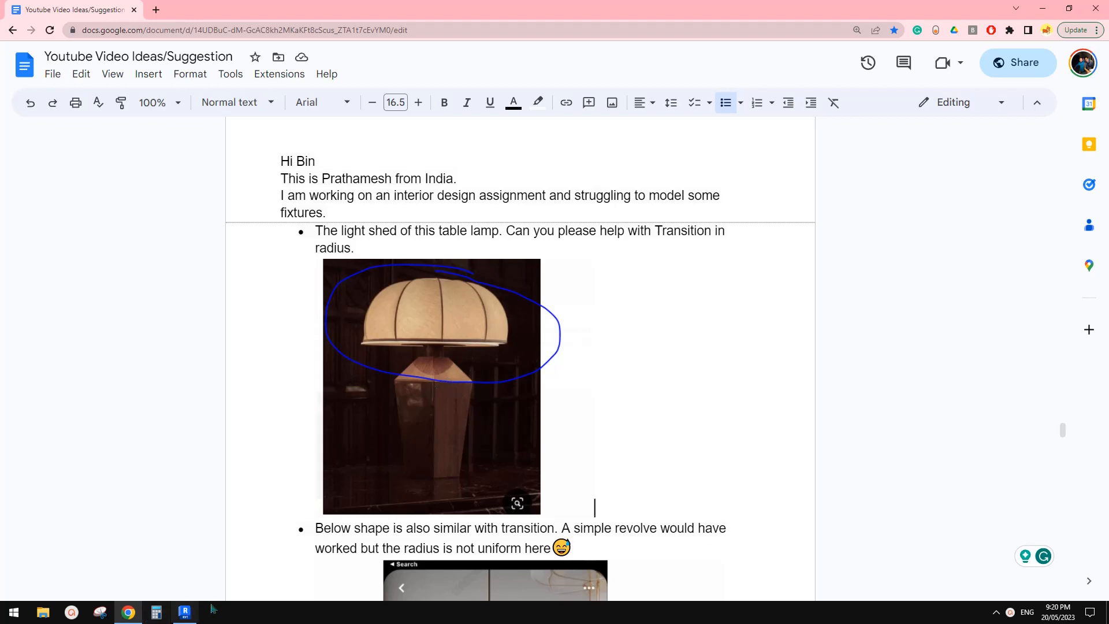
# Step: Switch to Revit and create a new family from the Metric Lighting Fixture.rft template
pyautogui.click(185, 612)
pyautogui.click(86, 167)
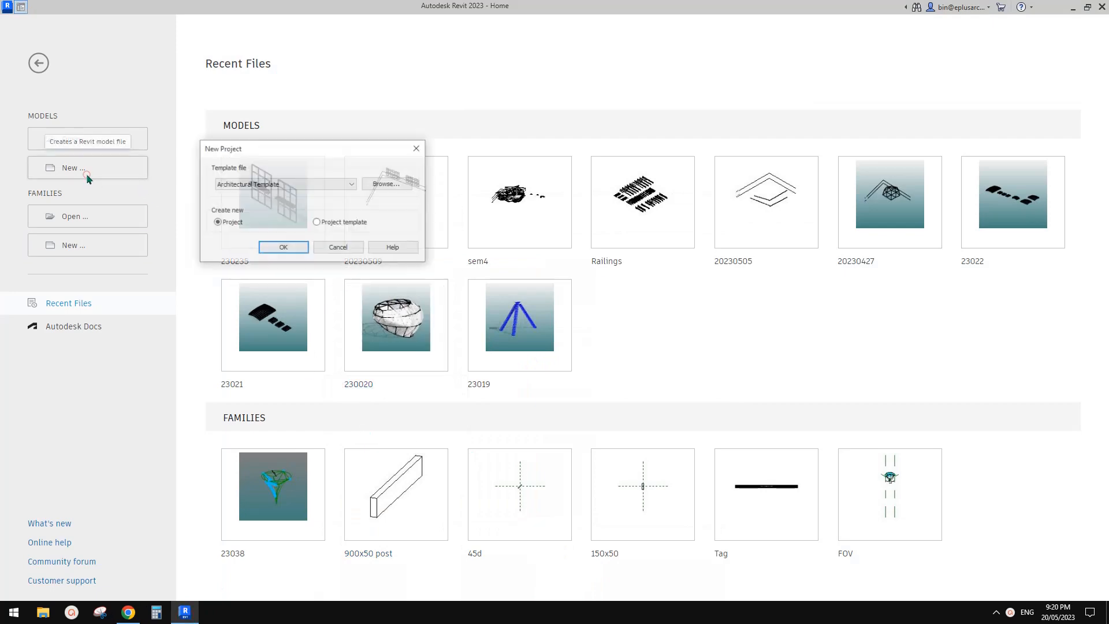
pyautogui.click(84, 245)
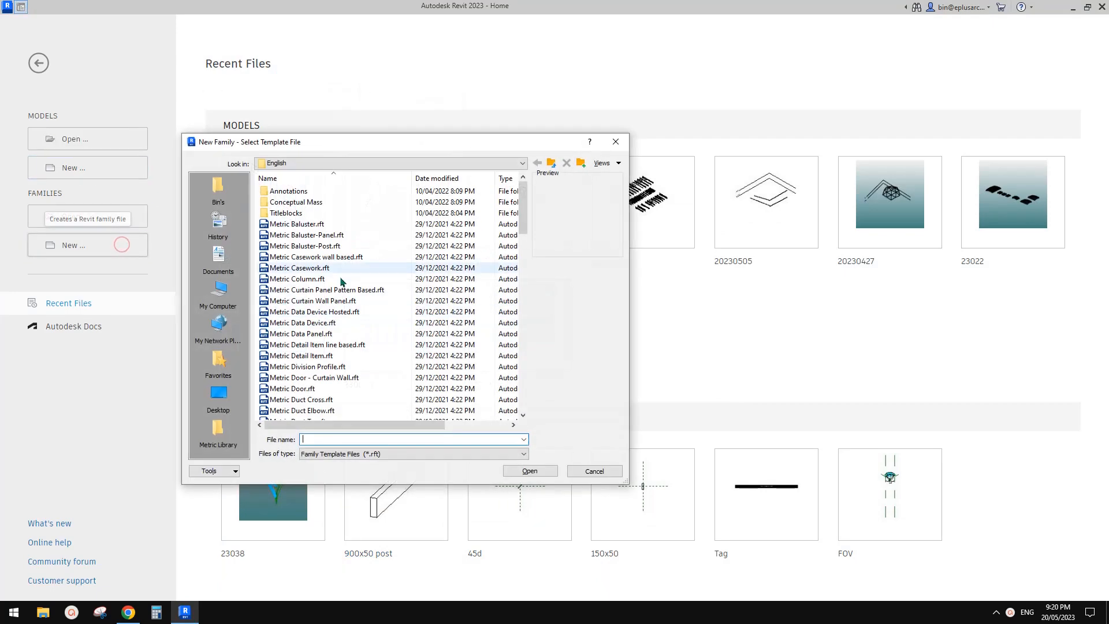
pyautogui.click(524, 249)
pyautogui.moveTo(527, 256); pyautogui.dragTo(531, 293)
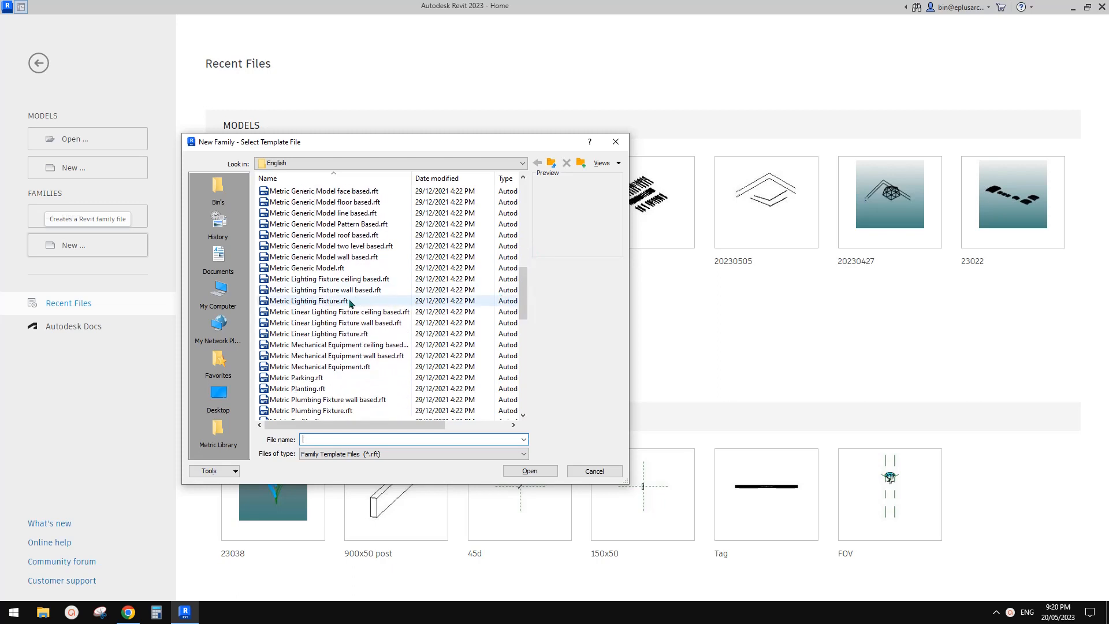
pyautogui.click(321, 302)
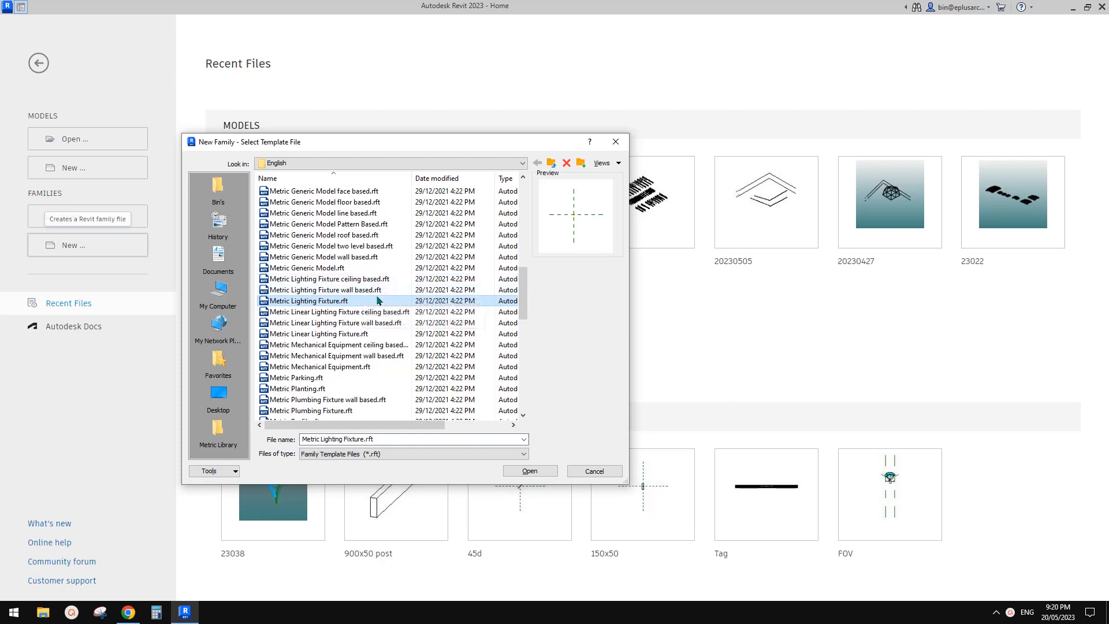
pyautogui.click(329, 305)
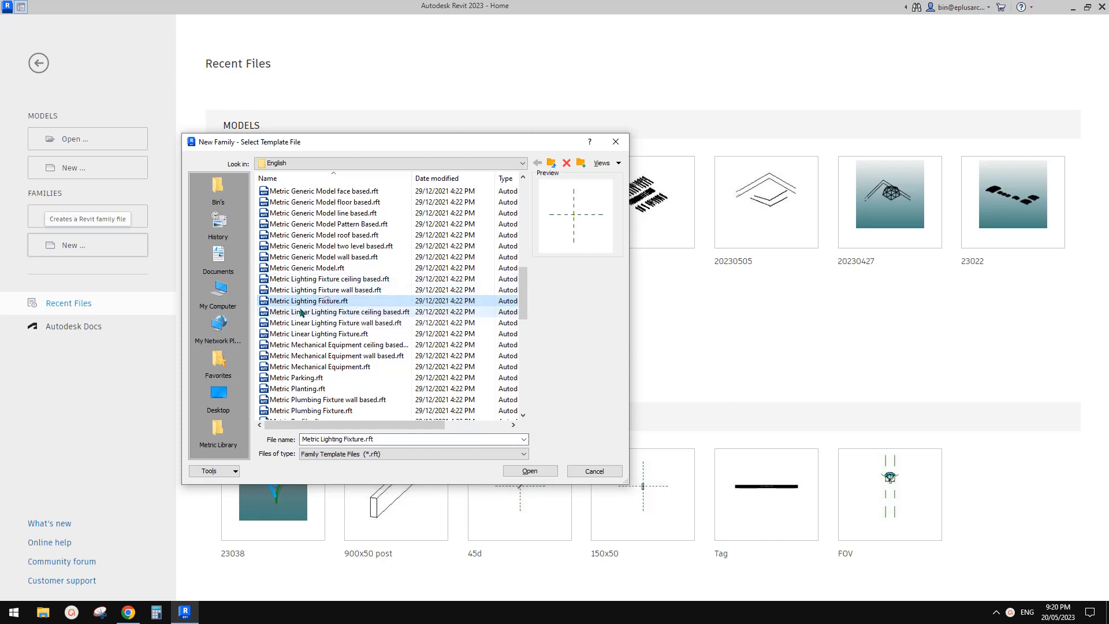
pyautogui.click(341, 290)
pyautogui.click(339, 301)
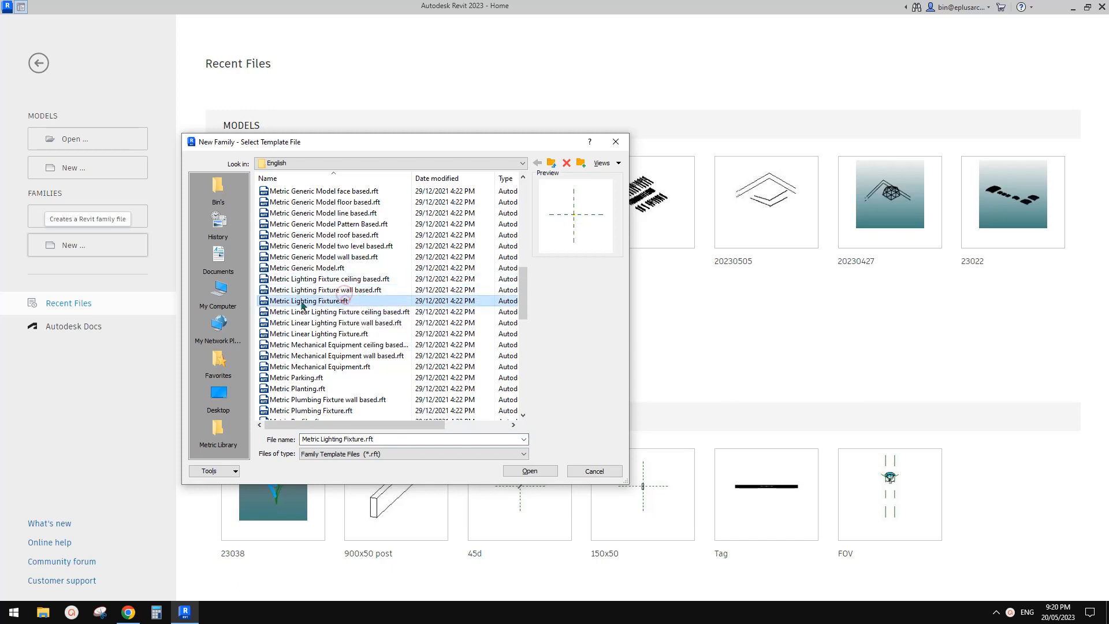
pyautogui.click(530, 471)
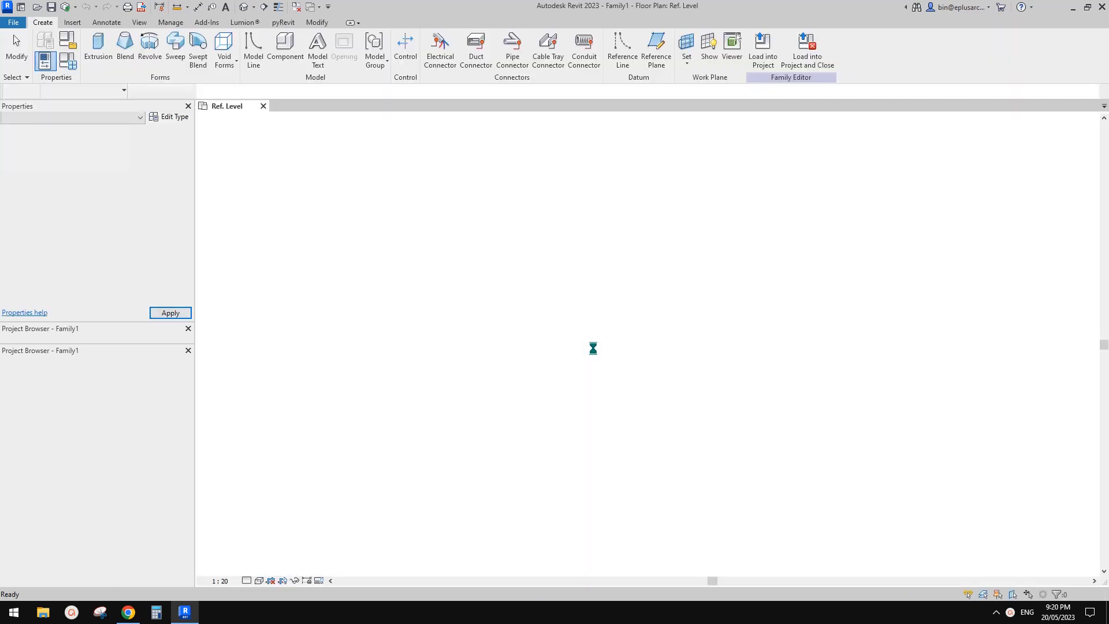
# Step: Examine the family's light source in the default 3D view and in the Front elevation
pyautogui.click(243, 7)
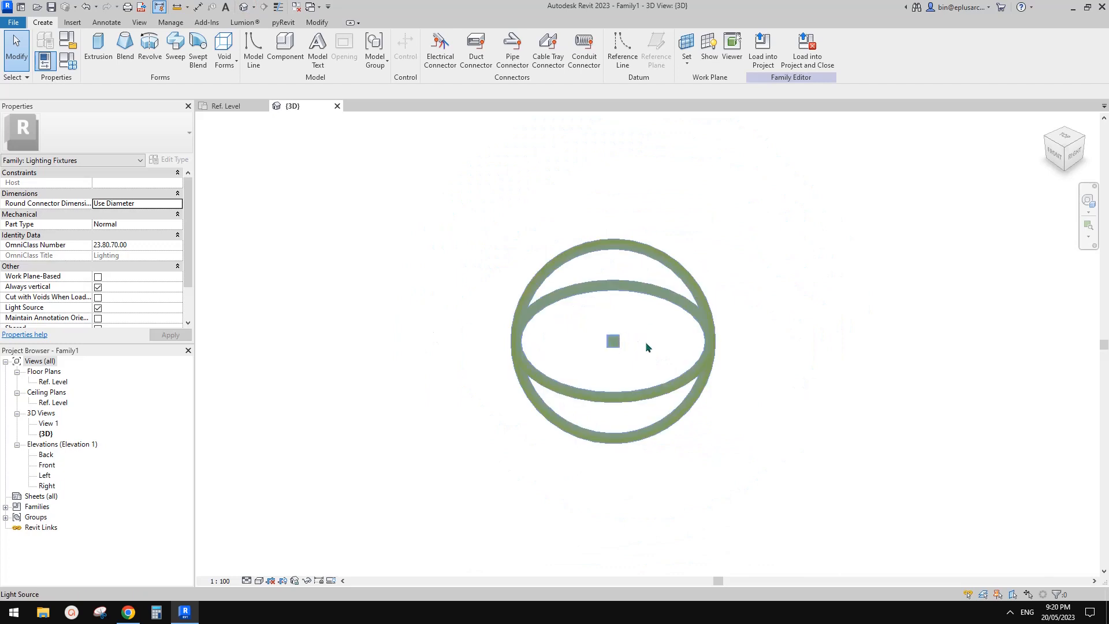
pyautogui.click(624, 309)
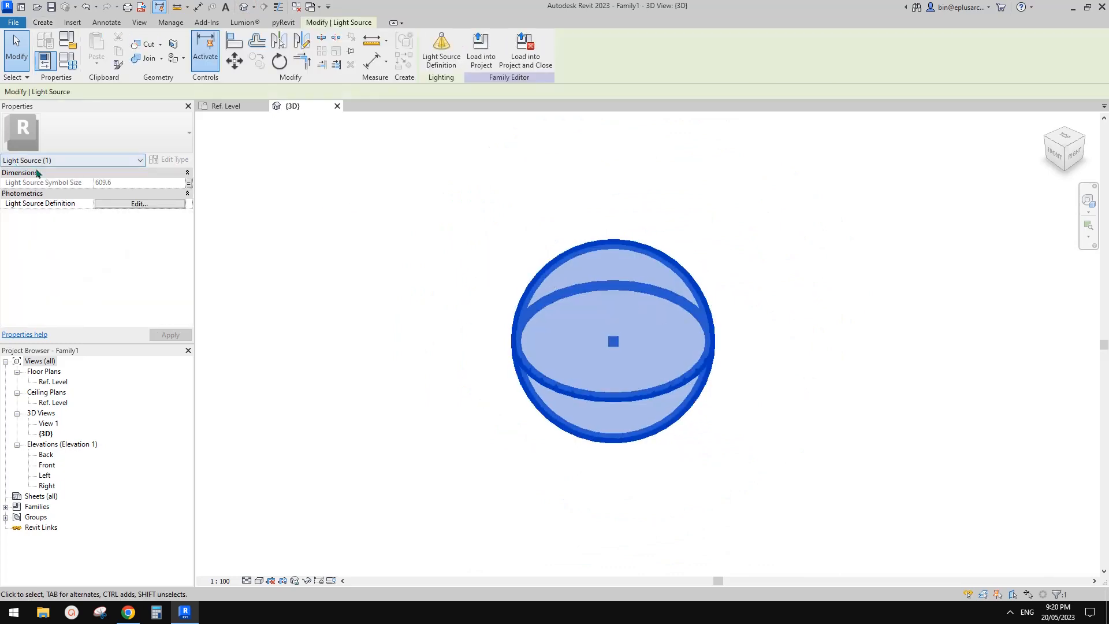
pyautogui.doubleClick(47, 465)
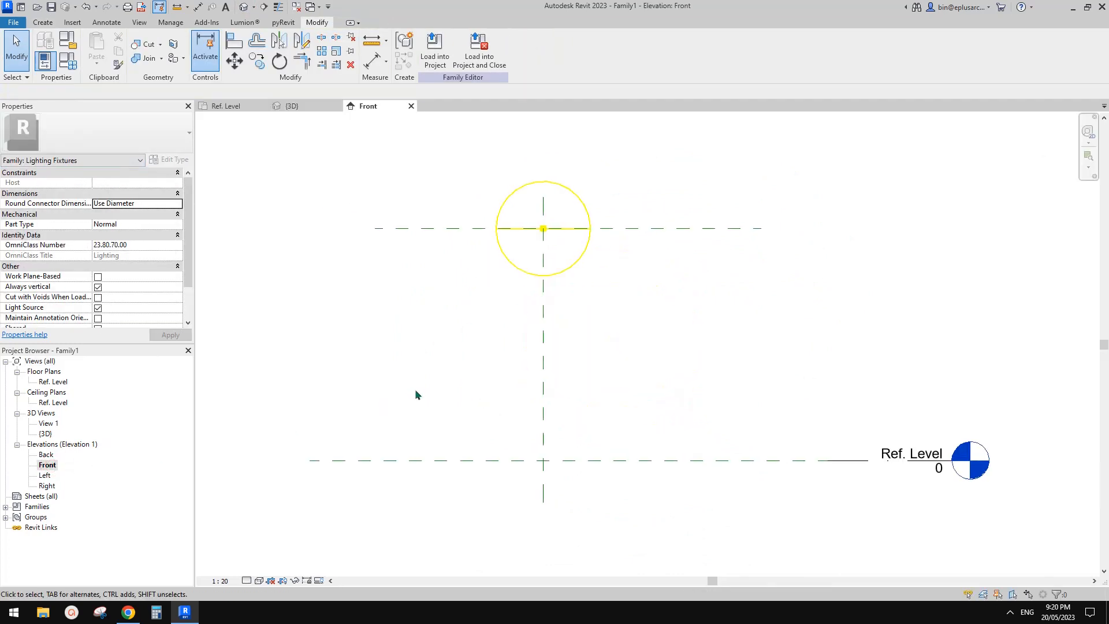
pyautogui.click(569, 275)
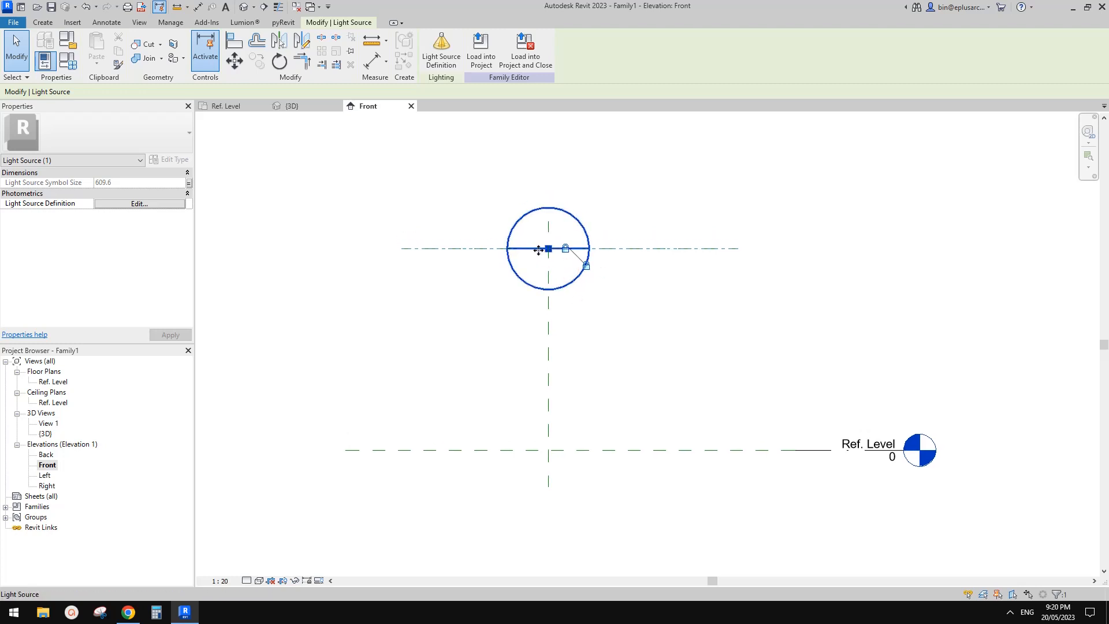
pyautogui.click(230, 170)
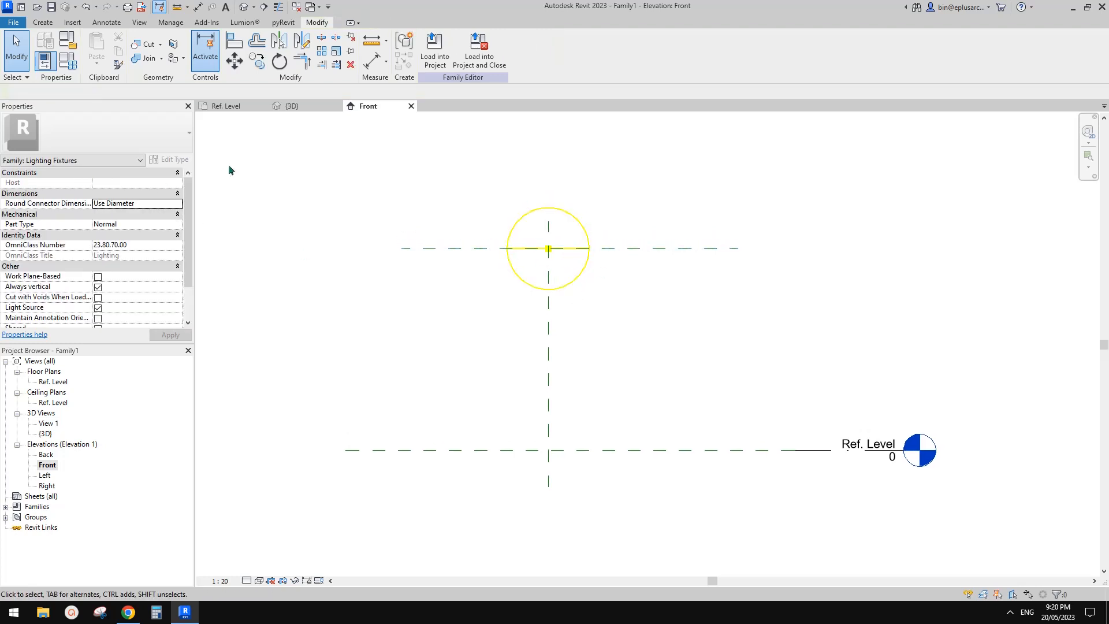
# Step: Turn off the Light Source parameter in the family category and parameters settings
pyautogui.click(67, 42)
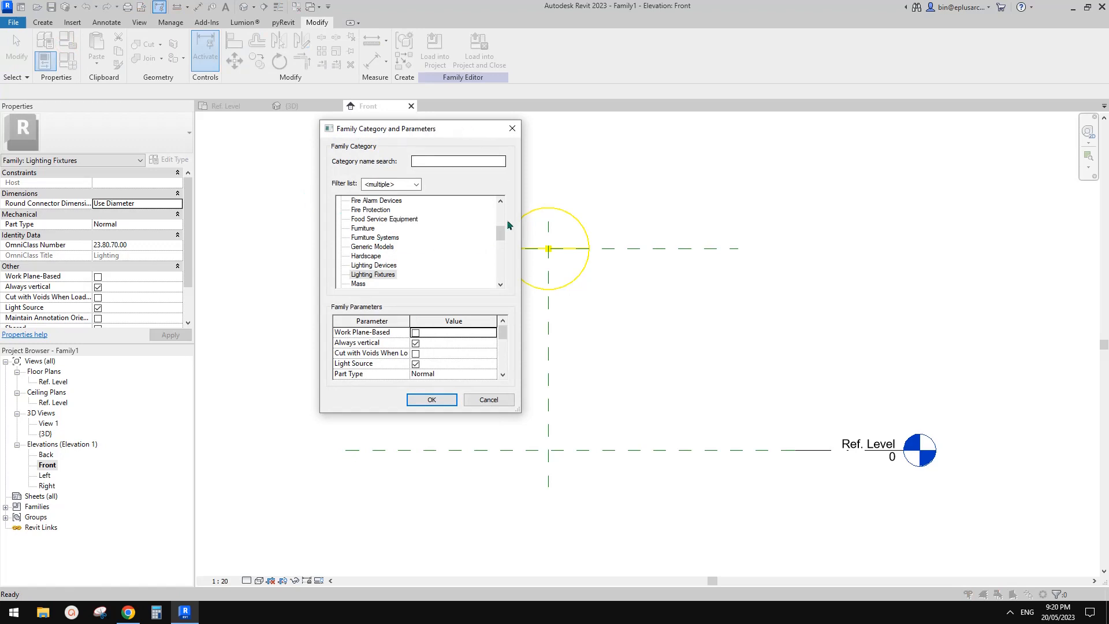
pyautogui.click(416, 364)
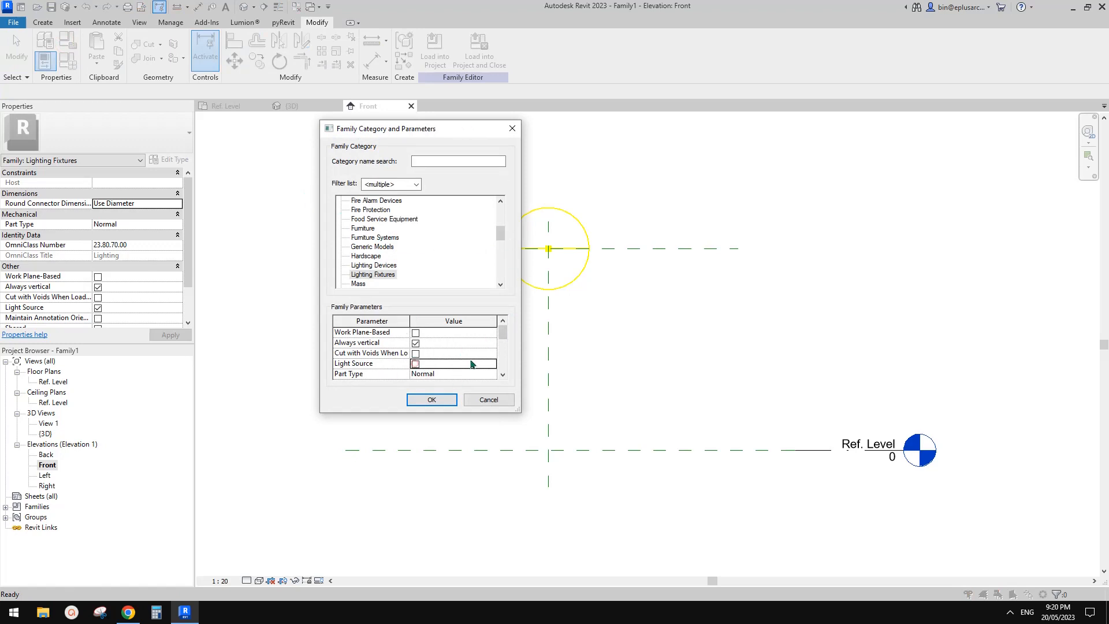
pyautogui.click(434, 400)
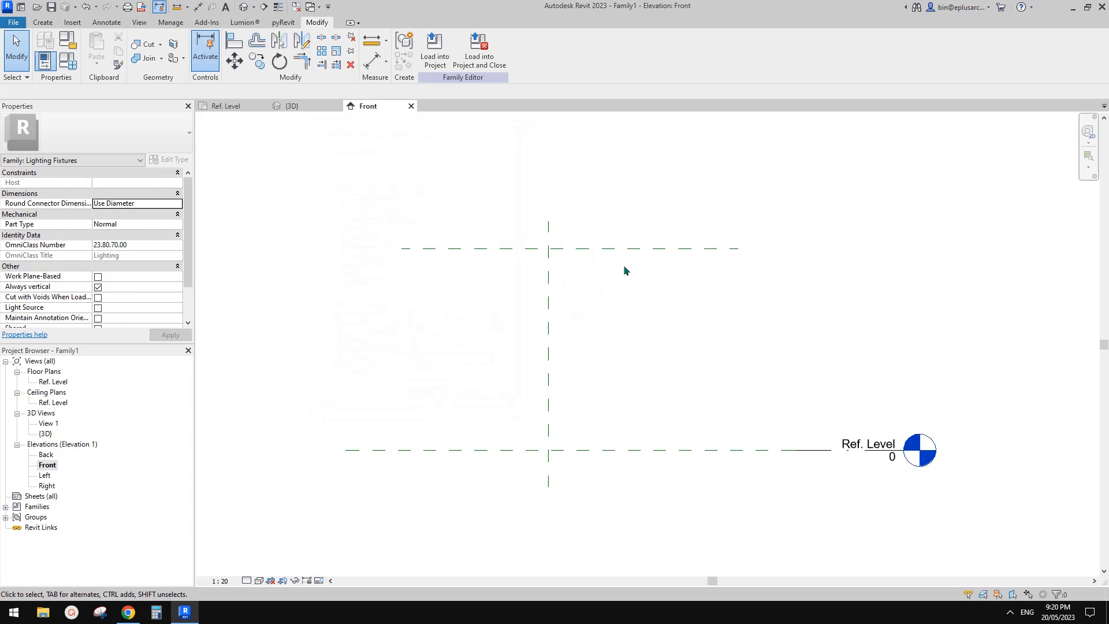
# Step: Inspect the Light Source Elevation reference plane and switch to Chrome to view the table lamp photo
pyautogui.click(619, 250)
pyautogui.click(603, 282)
pyautogui.click(598, 249)
pyautogui.click(490, 273)
pyautogui.click(492, 247)
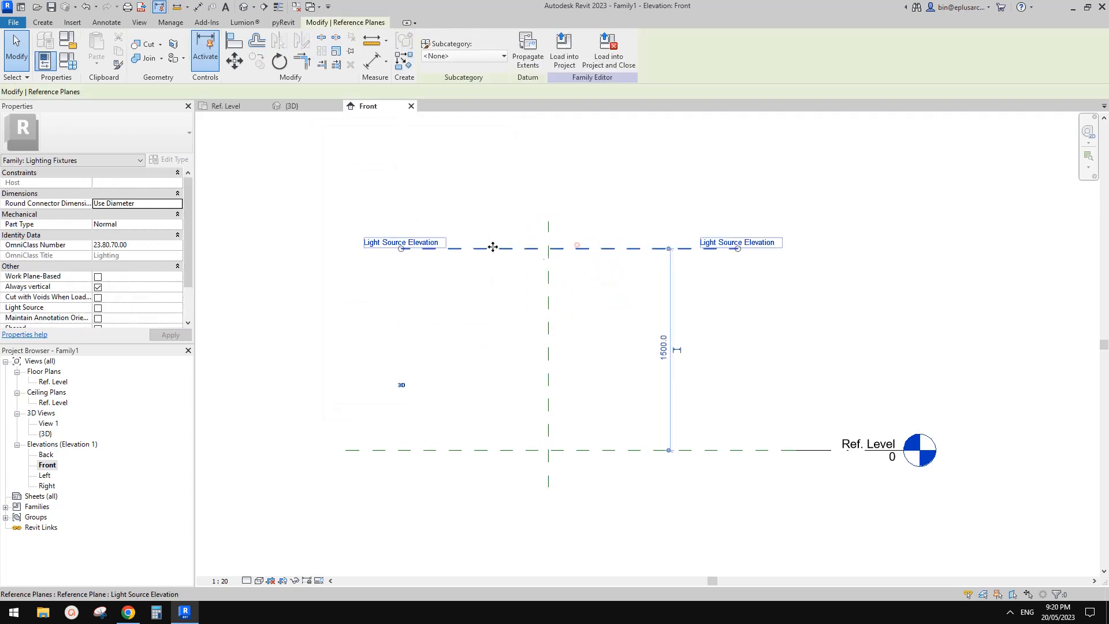
pyautogui.click(591, 297)
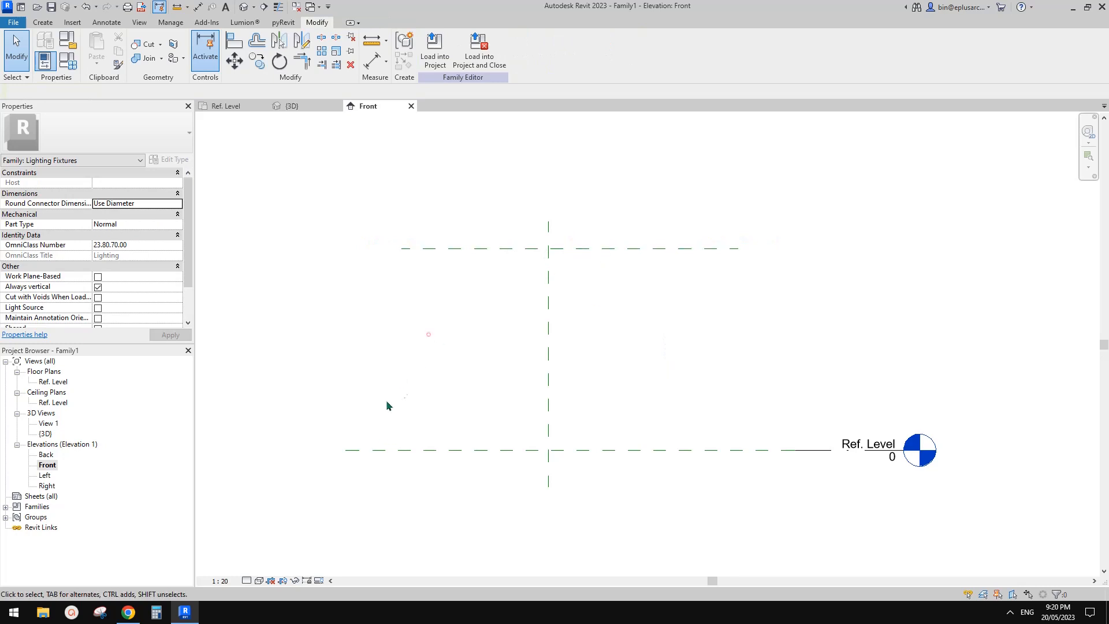
pyautogui.click(128, 612)
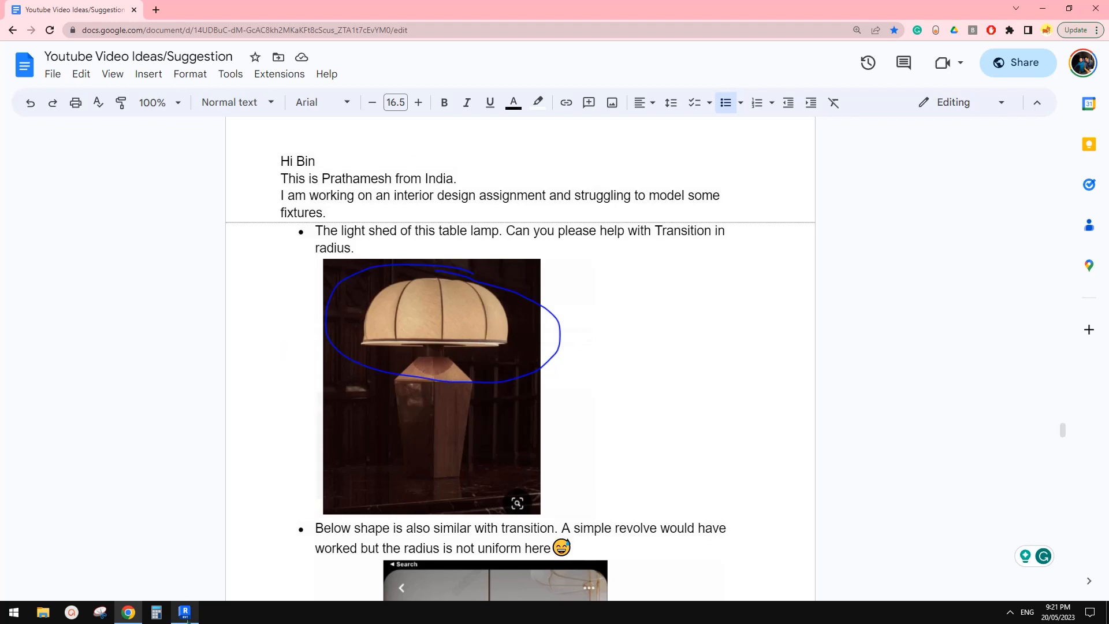
# Step: Return to Revit and draw a horizontal reference plane across the vertical centre plane, about 474 mm above Ref. Level
pyautogui.click(185, 614)
pyautogui.scroll(-2, 548, 397)
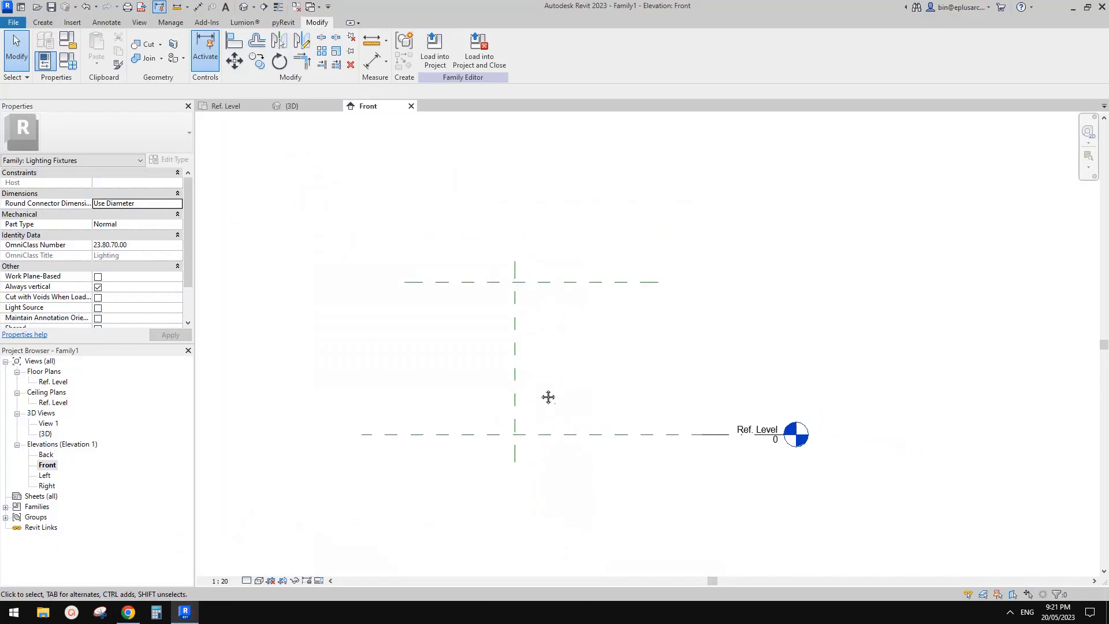
pyautogui.press('r')
pyautogui.press('p')
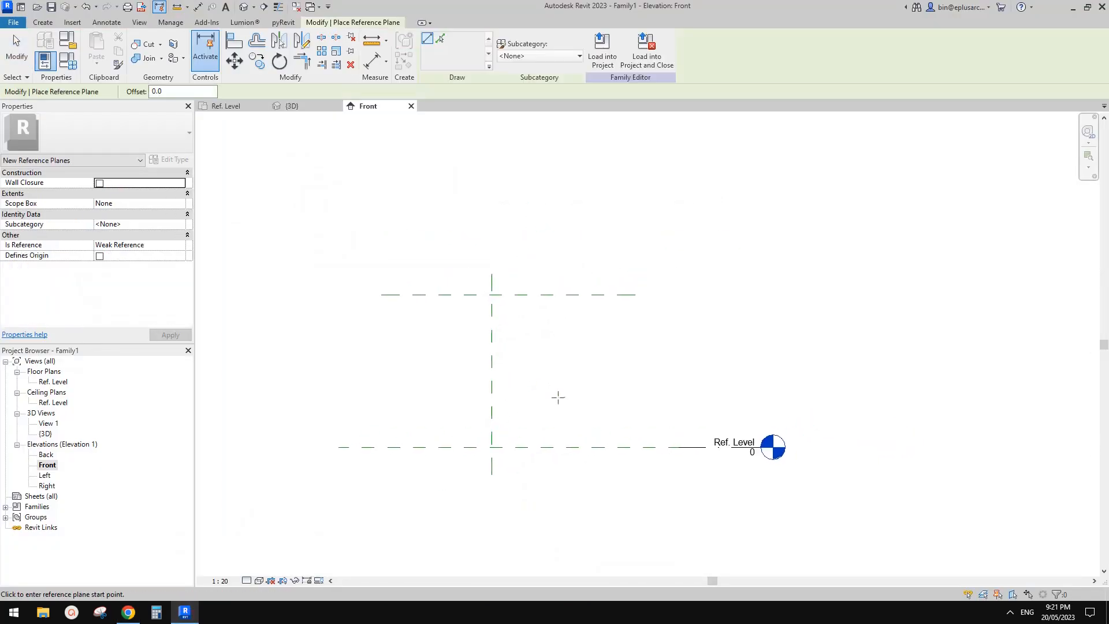
pyautogui.moveTo(558, 397); pyautogui.dragTo(558, 388, button='middle')
pyautogui.click(43, 22)
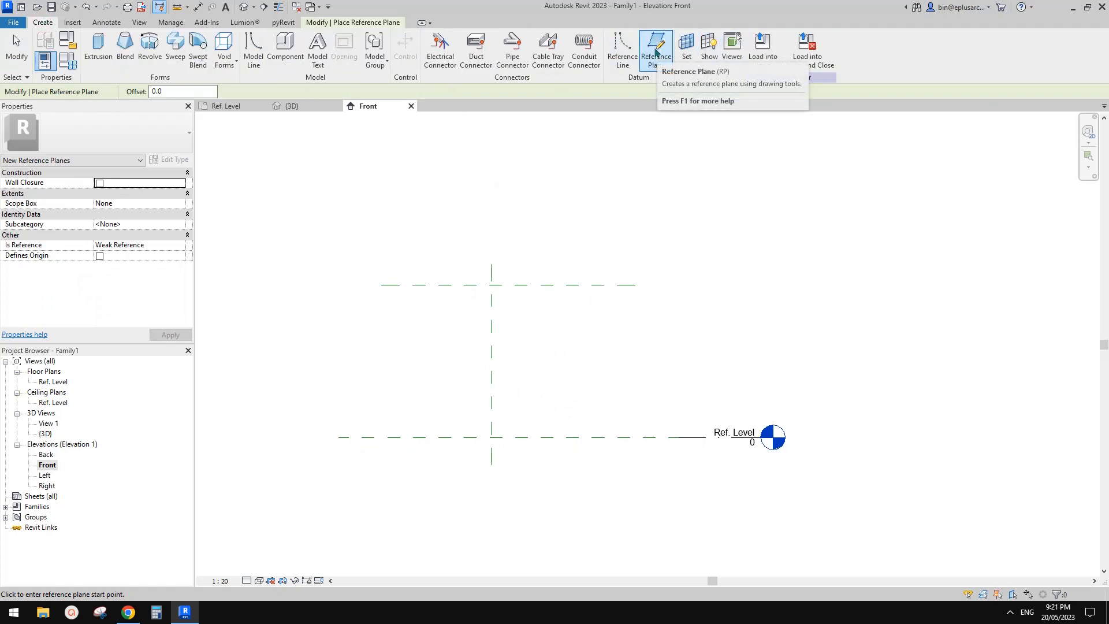
pyautogui.click(563, 388)
pyautogui.click(409, 389)
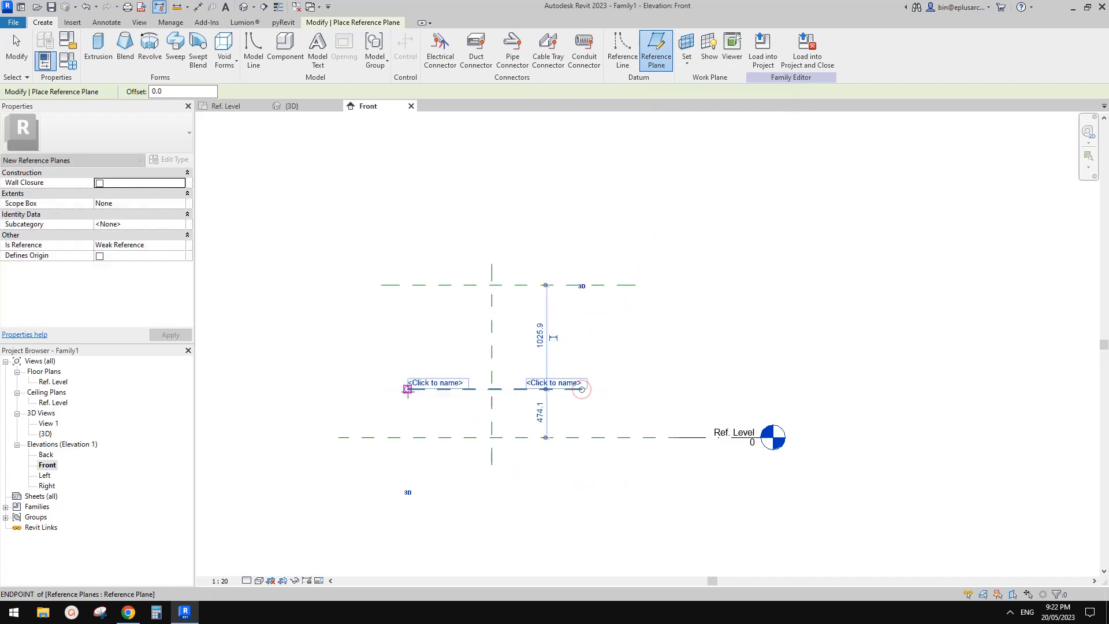
# Step: Switch to the lamp document in Chrome and capture the area around the lamp photo with Snipping Tool
pyautogui.click(128, 612)
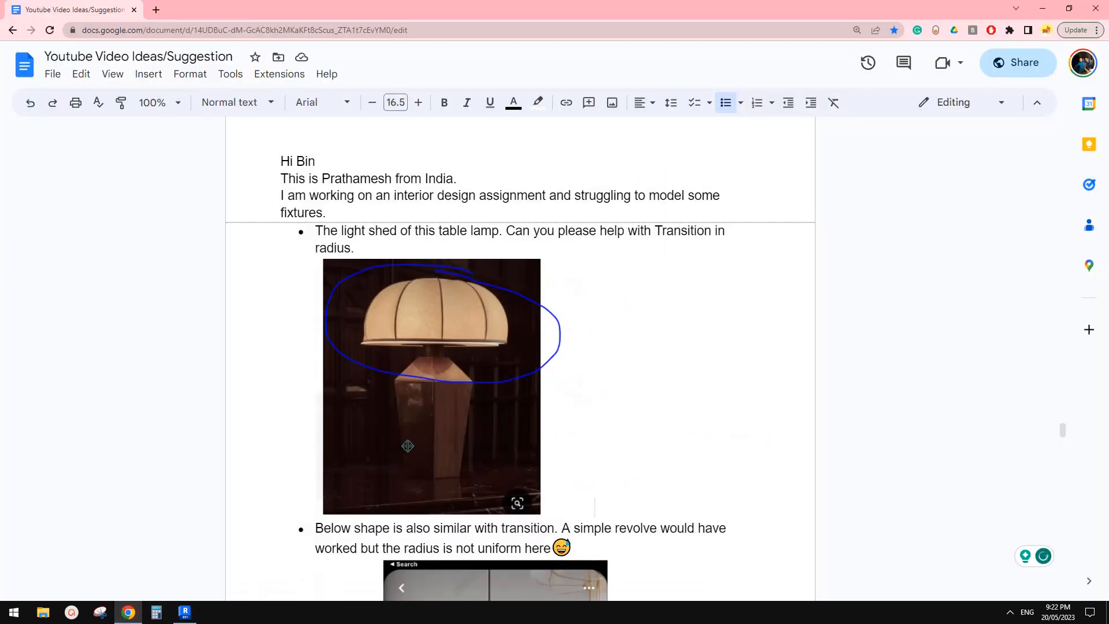
pyautogui.click(100, 612)
pyautogui.click(860, 37)
pyautogui.moveTo(255, 227); pyautogui.dragTo(876, 549)
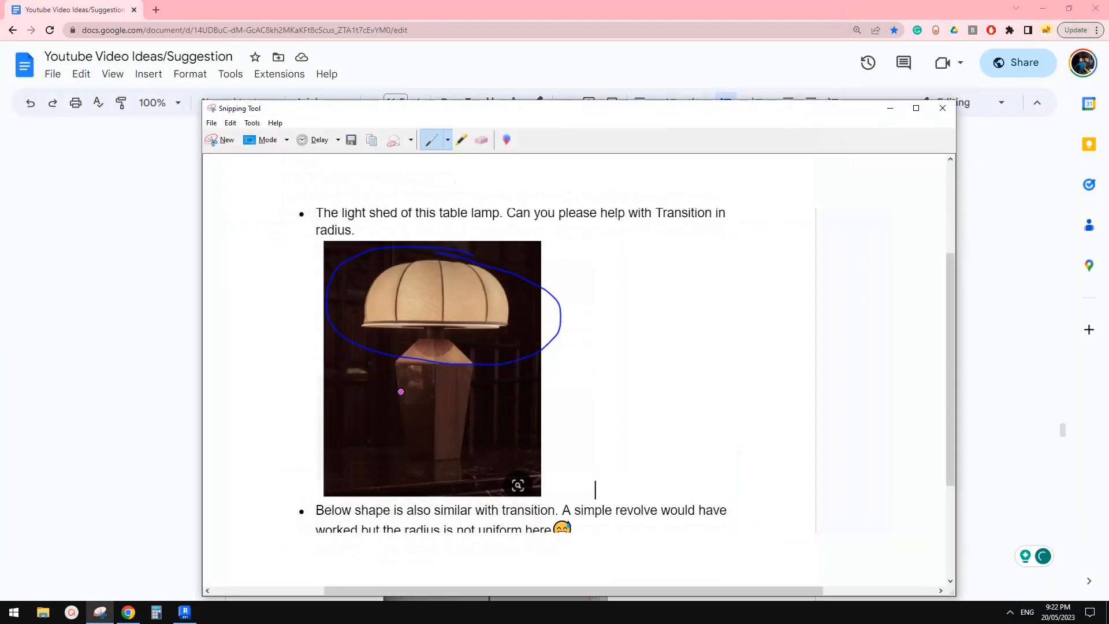
# Step: Mark the base bottom, base shoulder, base top, shade bottom and shade top on the lamp snip with horizontal pen lines
pyautogui.moveTo(385, 463); pyautogui.dragTo(477, 460)
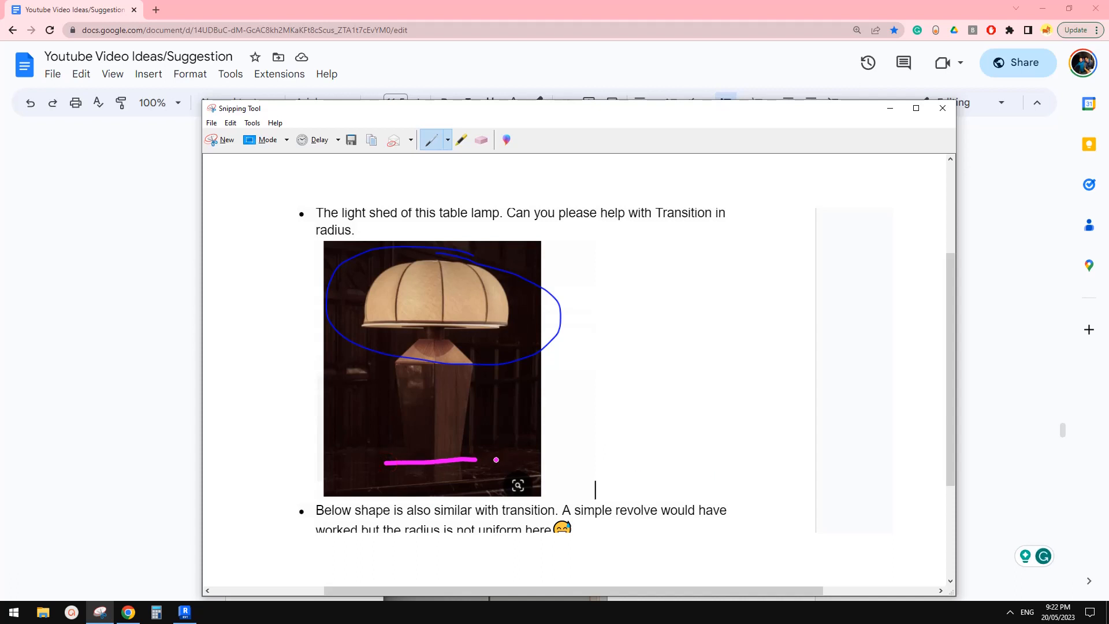
pyautogui.moveTo(381, 366); pyautogui.dragTo(447, 365)
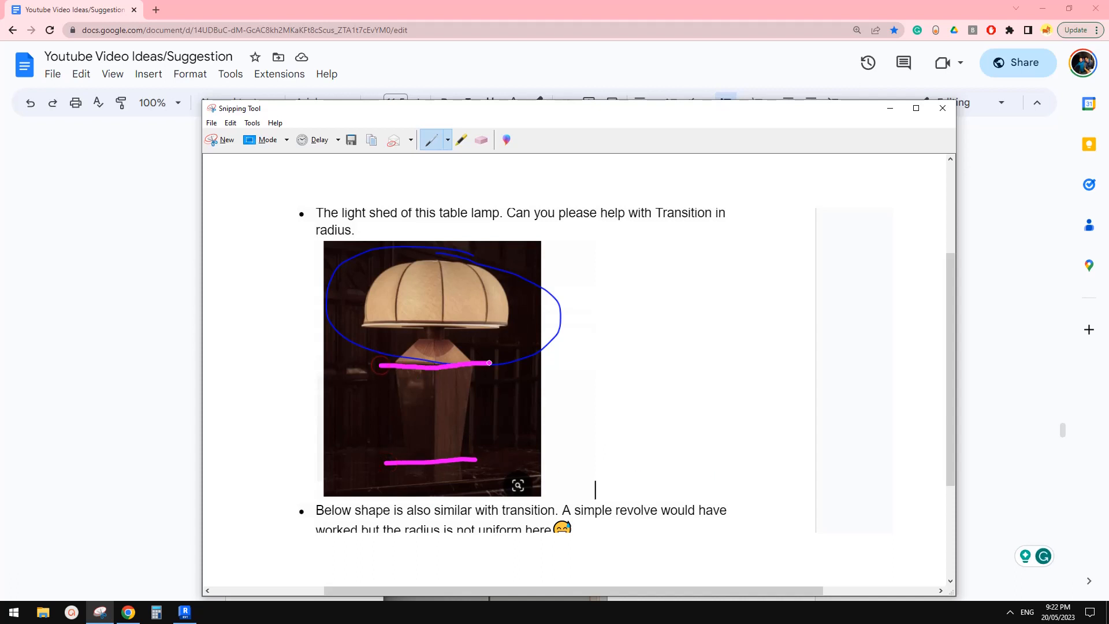
pyautogui.moveTo(357, 326); pyautogui.dragTo(478, 323)
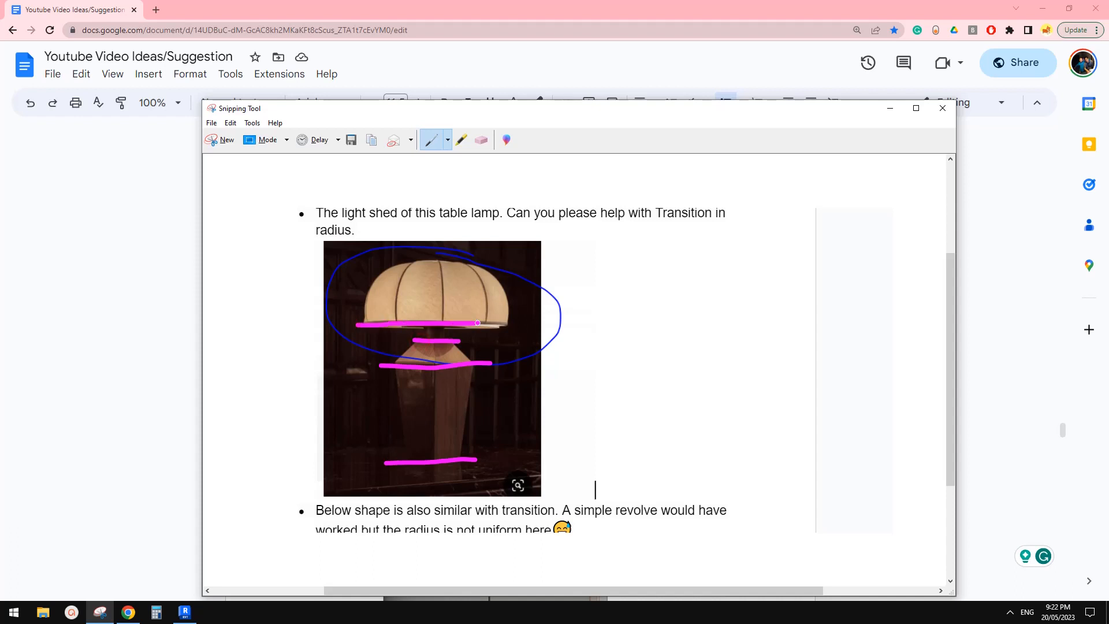
pyautogui.moveTo(405, 262); pyautogui.dragTo(462, 260)
# Step: Switch back to Revit, end the reference plane command and check the Light Source Elevation plane's properties
pyautogui.click(185, 612)
pyautogui.press('Escape')
pyautogui.press('Escape')
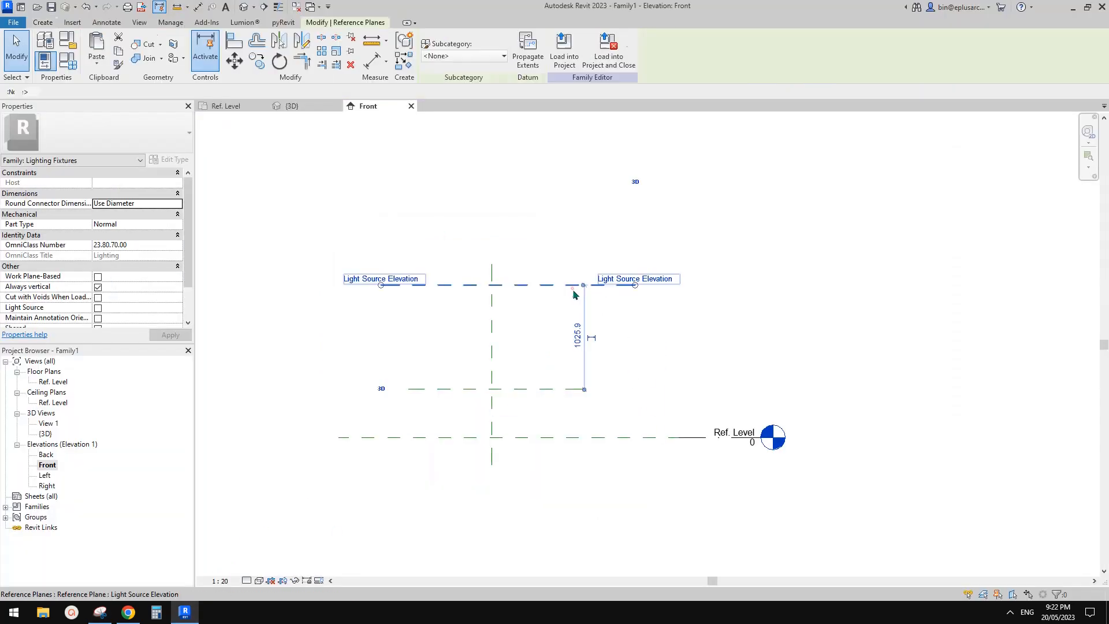
pyautogui.click(575, 285)
pyautogui.press('Escape')
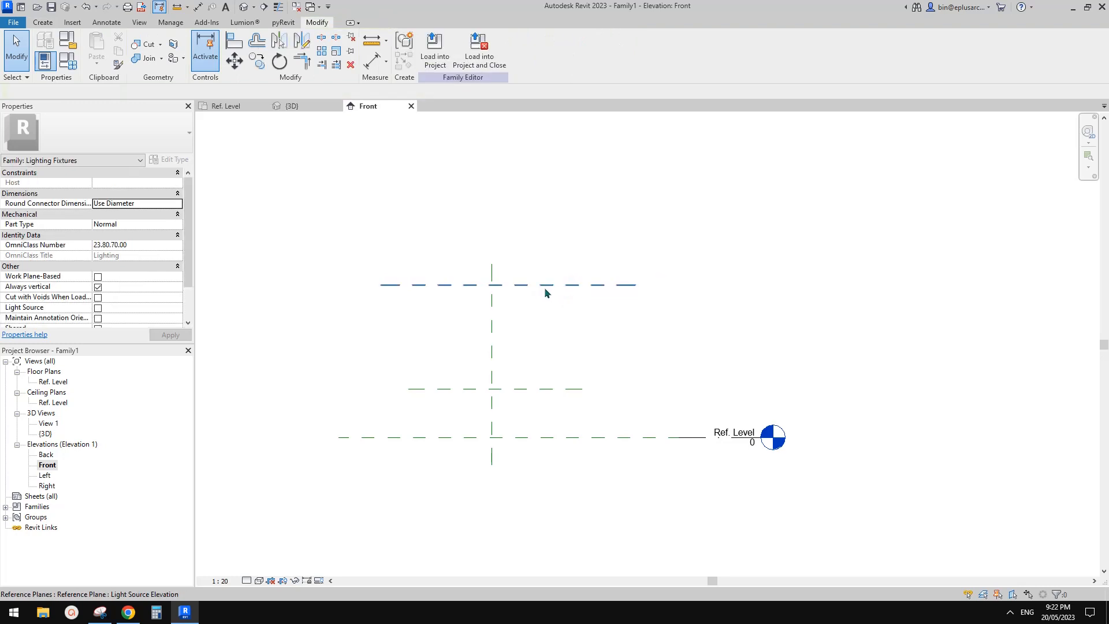
pyautogui.click(546, 286)
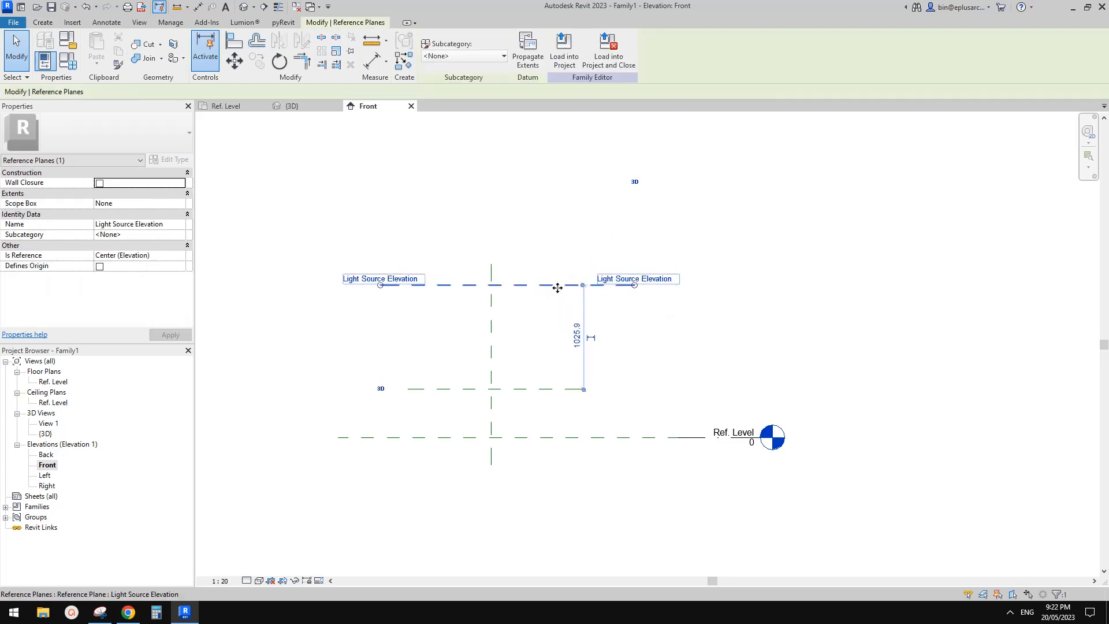
pyautogui.moveTo(546, 307); pyautogui.dragTo(569, 301, button='middle')
pyautogui.press('Escape')
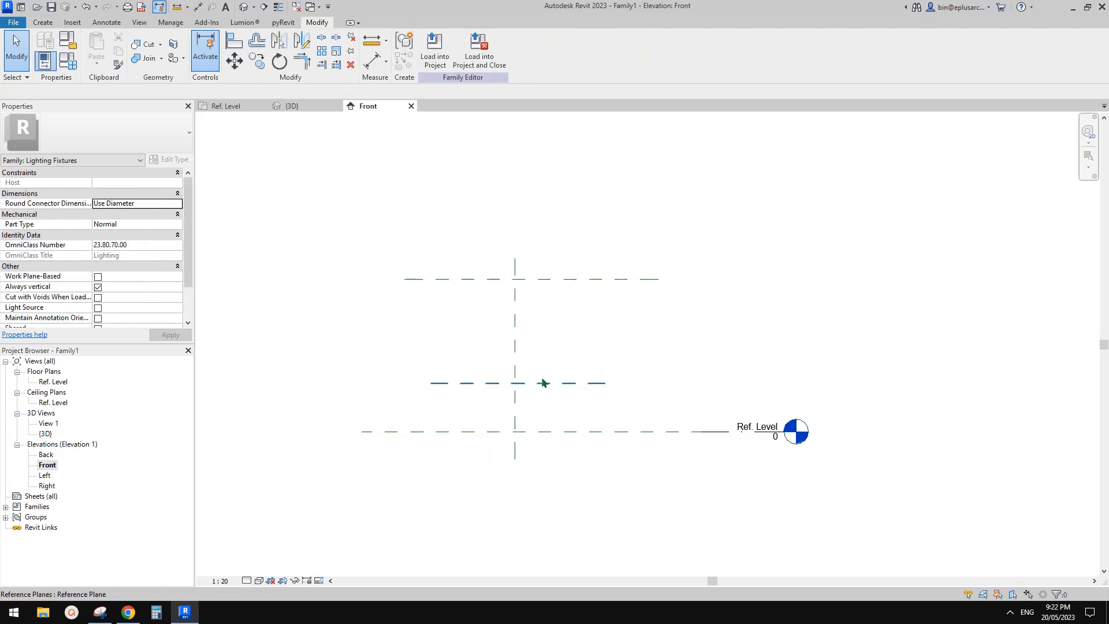
# Step: Make three copies of the lower reference plane straight up, the first about 460 mm above it and the last above Light Source Elevation
pyautogui.click(572, 384)
pyautogui.press('c')
pyautogui.press('o')
pyautogui.click(552, 383)
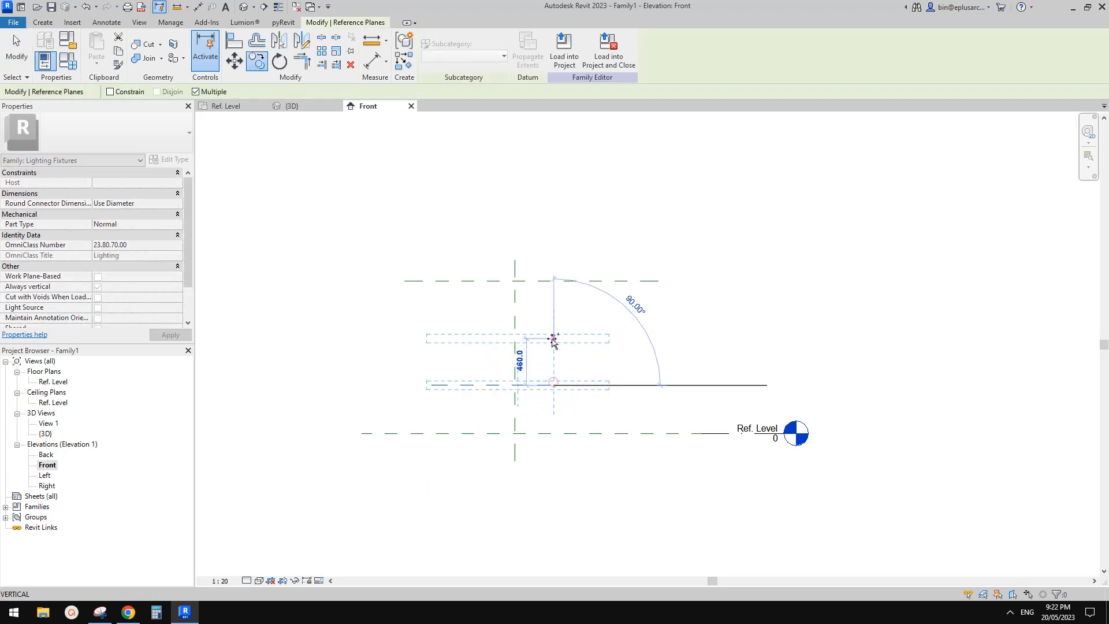
pyautogui.click(552, 299)
pyautogui.click(554, 263)
pyautogui.press('Escape')
pyautogui.moveTo(620, 258); pyautogui.dragTo(623, 262, button='middle')
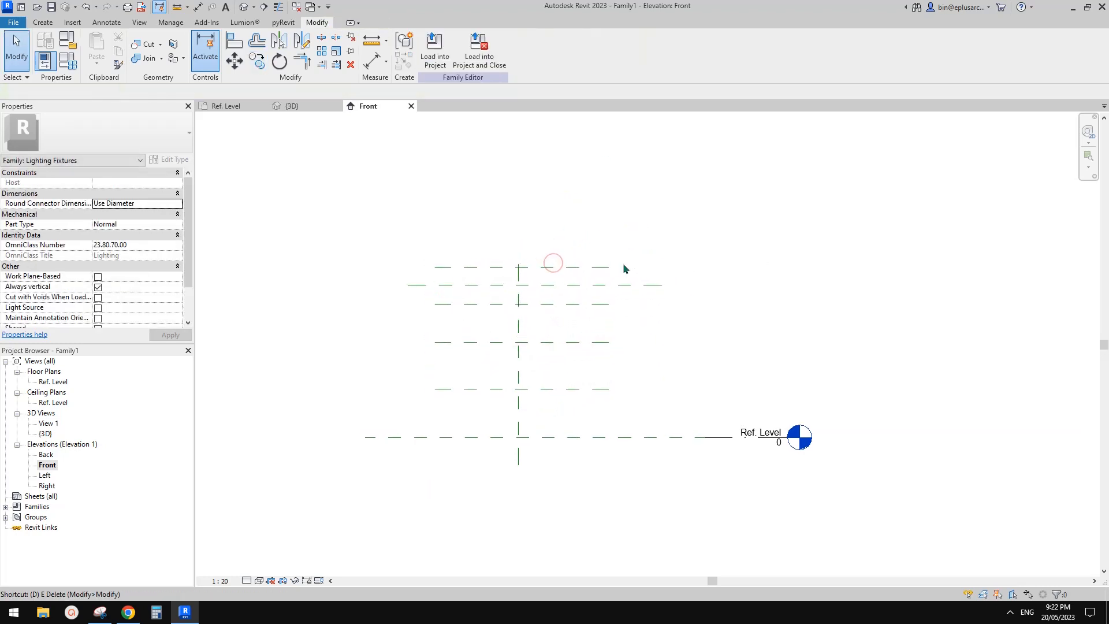
# Step: Dimension the height from the Ref. Level plane to the lowest horizontal reference plane above it
pyautogui.press('d')
pyautogui.press('i')
pyautogui.click(628, 437)
pyautogui.click(614, 388)
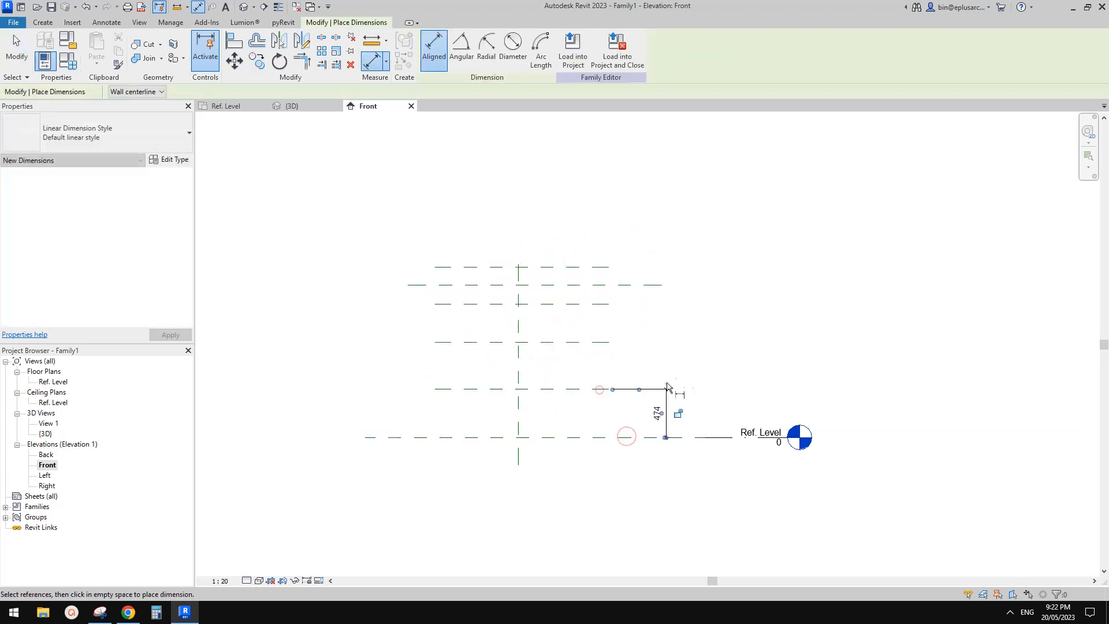
pyautogui.click(664, 408)
pyautogui.moveTo(444, 456); pyautogui.dragTo(442, 462, button='middle')
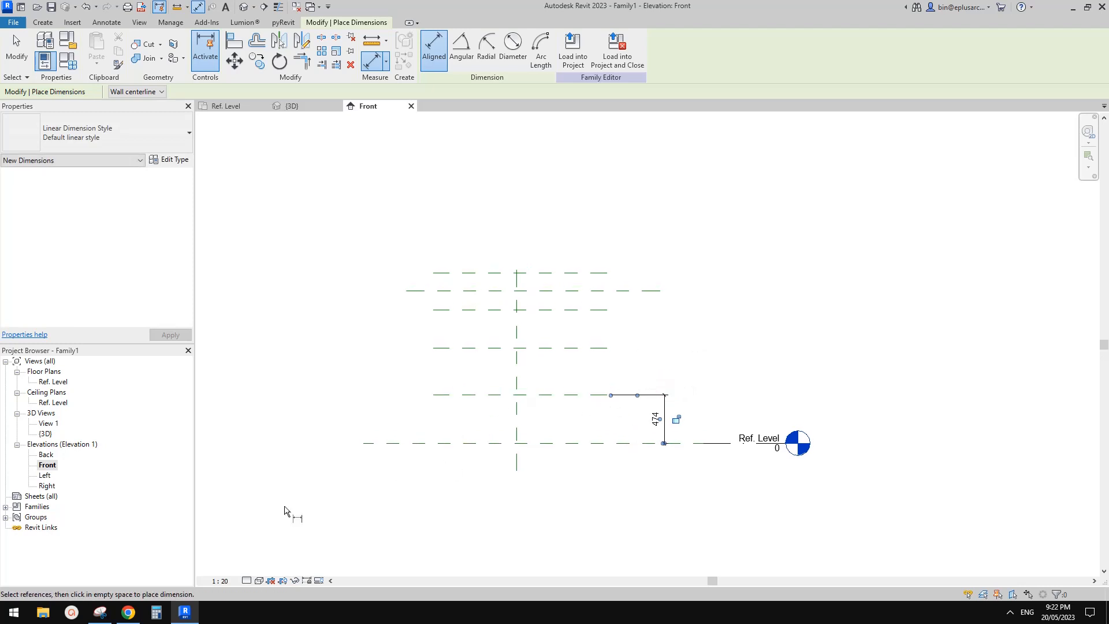
pyautogui.moveTo(606, 387); pyautogui.dragTo(602, 389, button='middle')
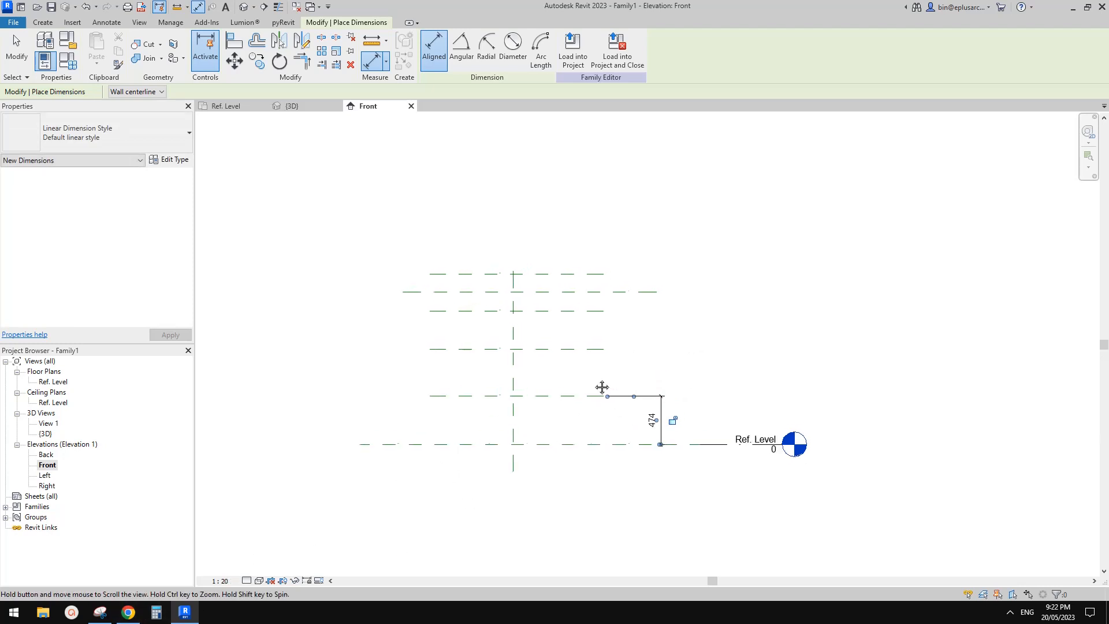
# Step: Check the marked lamp snip, and back in Revit dimension the second reference plane's height from the Ref. Level plane
pyautogui.press('Escape')
pyautogui.click(185, 611)
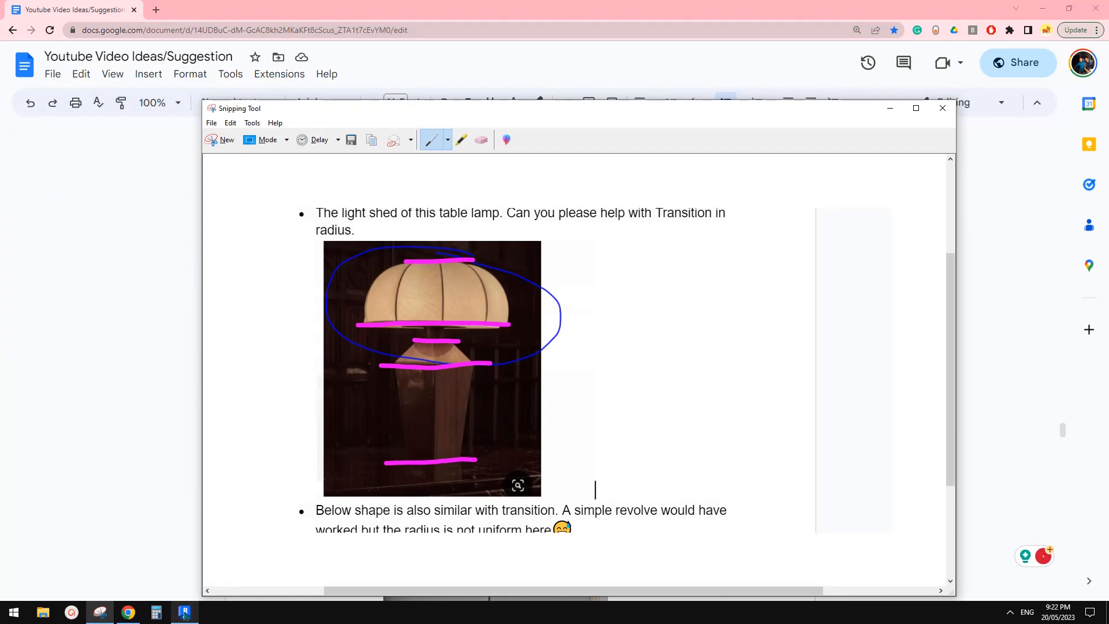
pyautogui.click(185, 611)
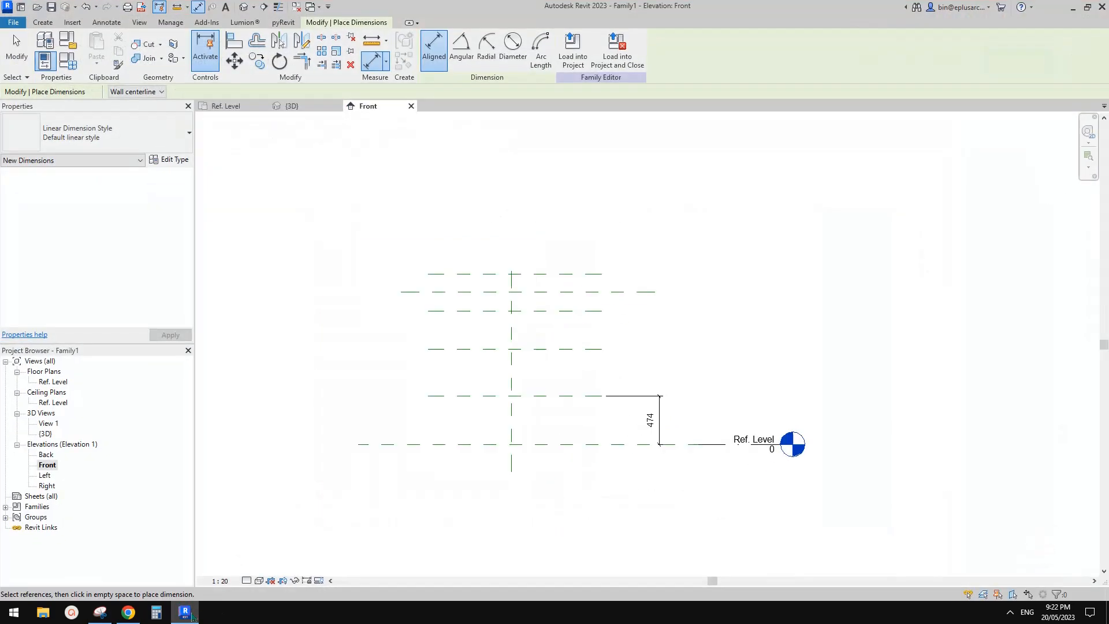
pyautogui.scroll(3, 654, 409)
pyautogui.moveTo(654, 409); pyautogui.dragTo(665, 383, button='middle')
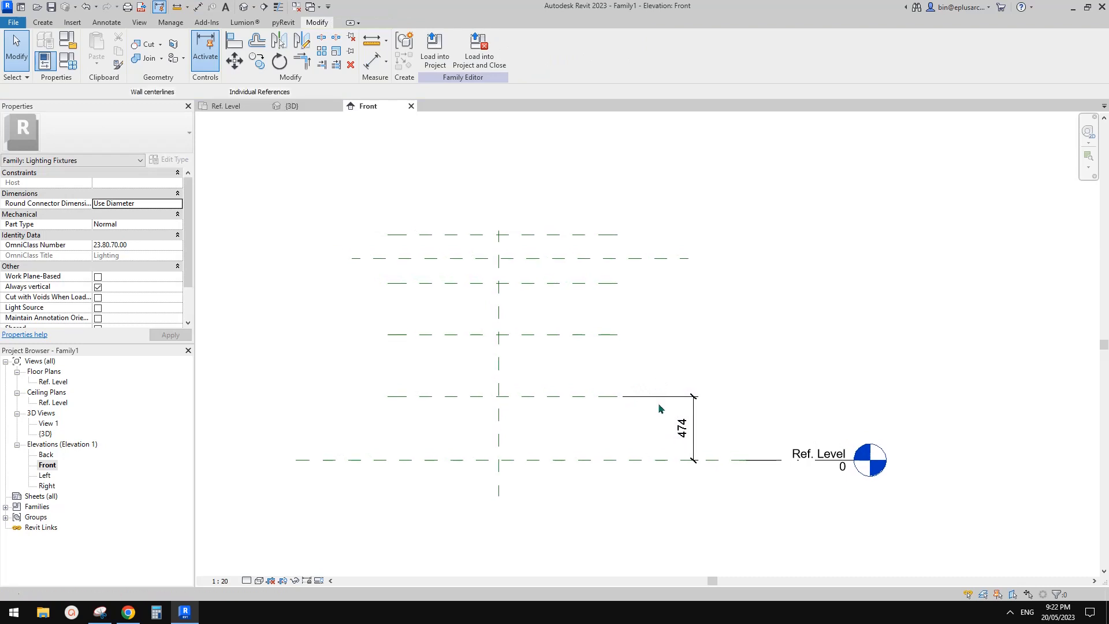
pyautogui.press('d')
pyautogui.press('i')
pyautogui.click(609, 456)
pyautogui.click(603, 334)
pyautogui.click(725, 398)
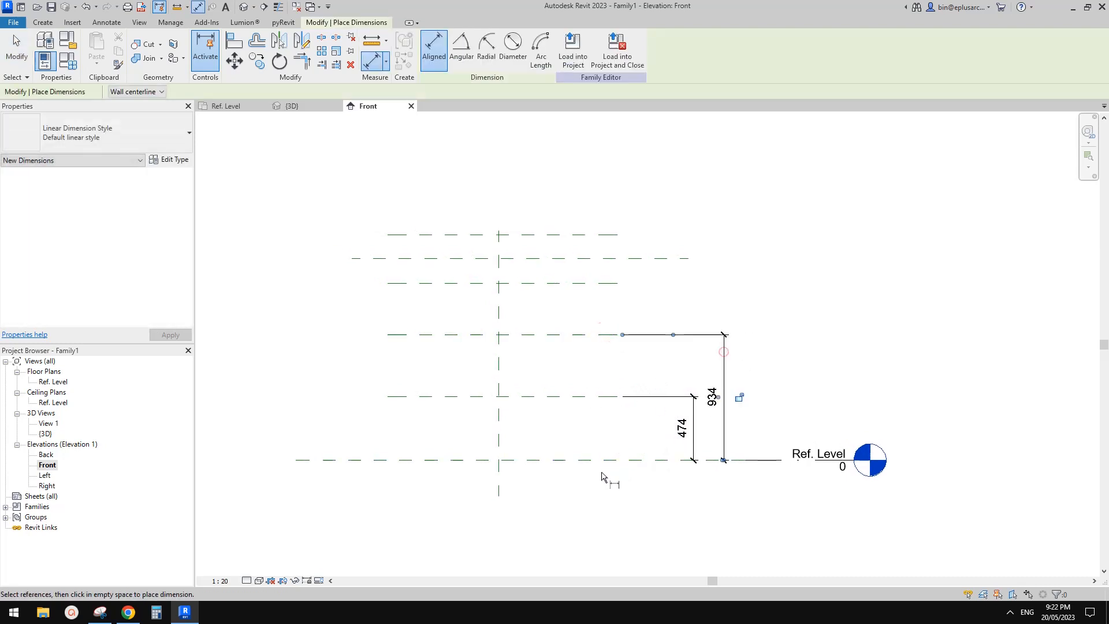
# Step: Dimension the heights of the third plane and the topmost plane from the Ref. Level plane, each in its own dimension
pyautogui.click(605, 461)
pyautogui.click(585, 283)
pyautogui.click(759, 323)
pyautogui.click(585, 461)
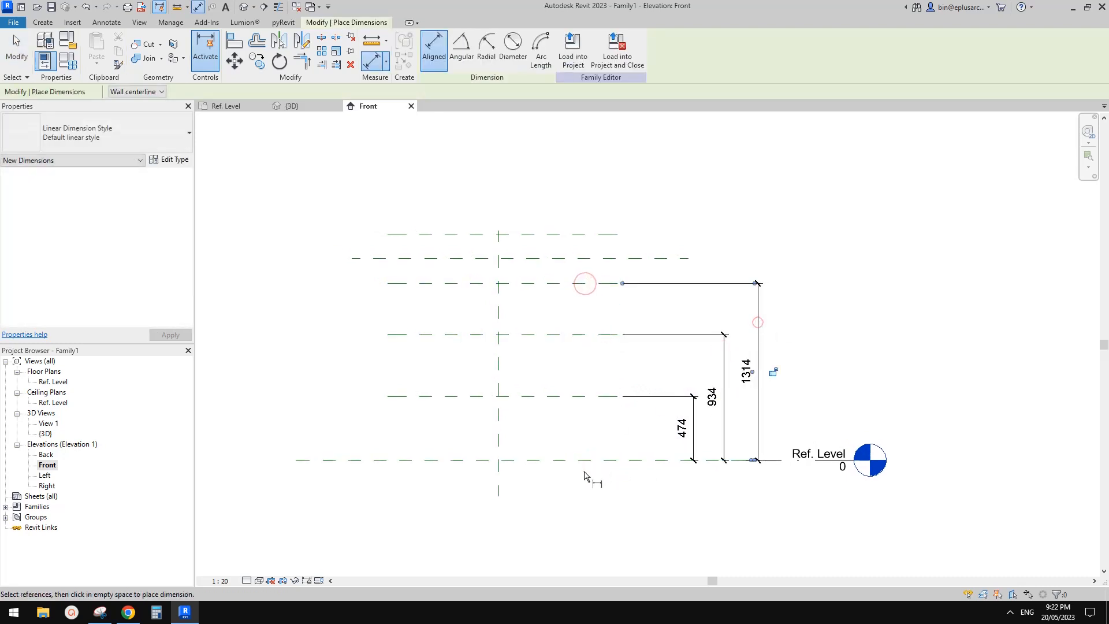
pyautogui.click(598, 235)
pyautogui.click(807, 265)
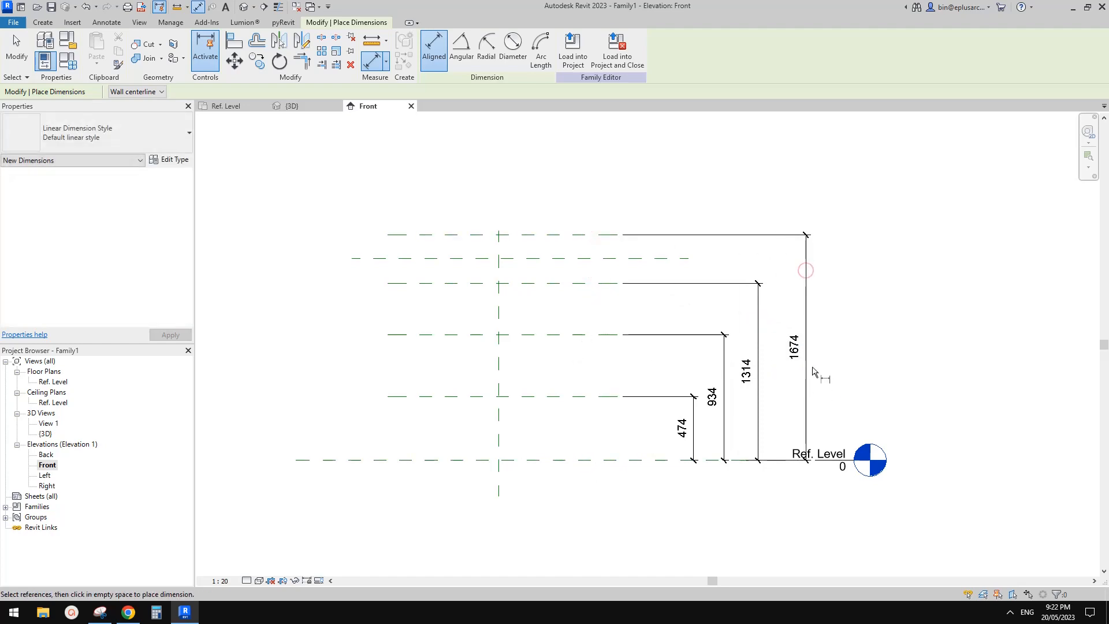
pyautogui.press('Escape')
# Step: Check the lamp photo in Chrome, and back in Revit set the lowest plane's height above Ref. Level to 300 mm
pyautogui.click(132, 612)
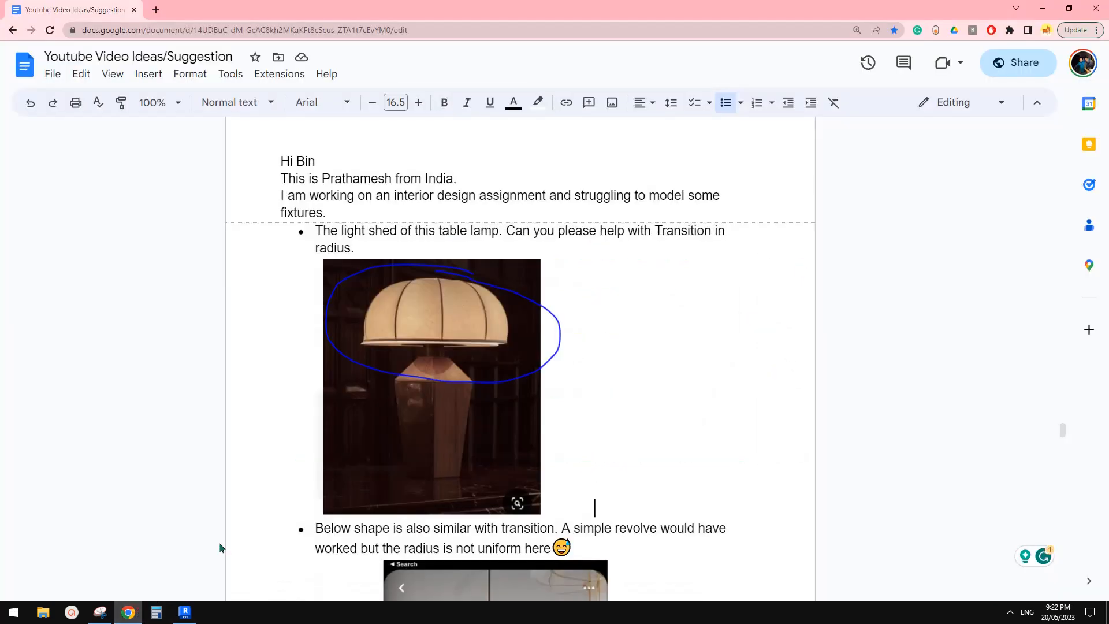
pyautogui.click(190, 613)
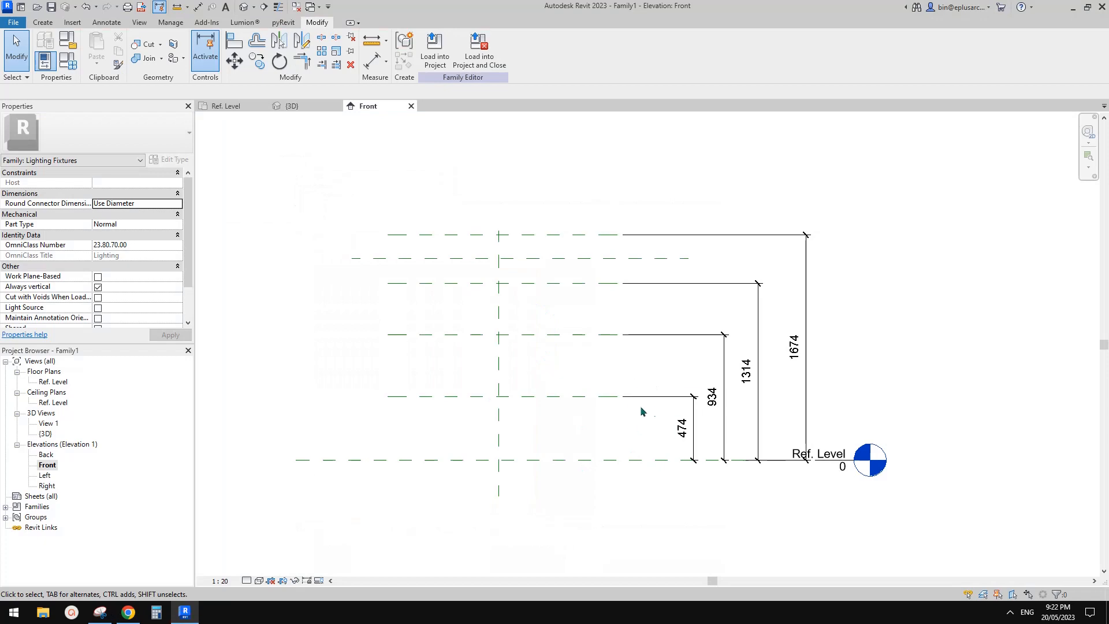
pyautogui.scroll(1, 641, 407)
pyautogui.click(581, 396)
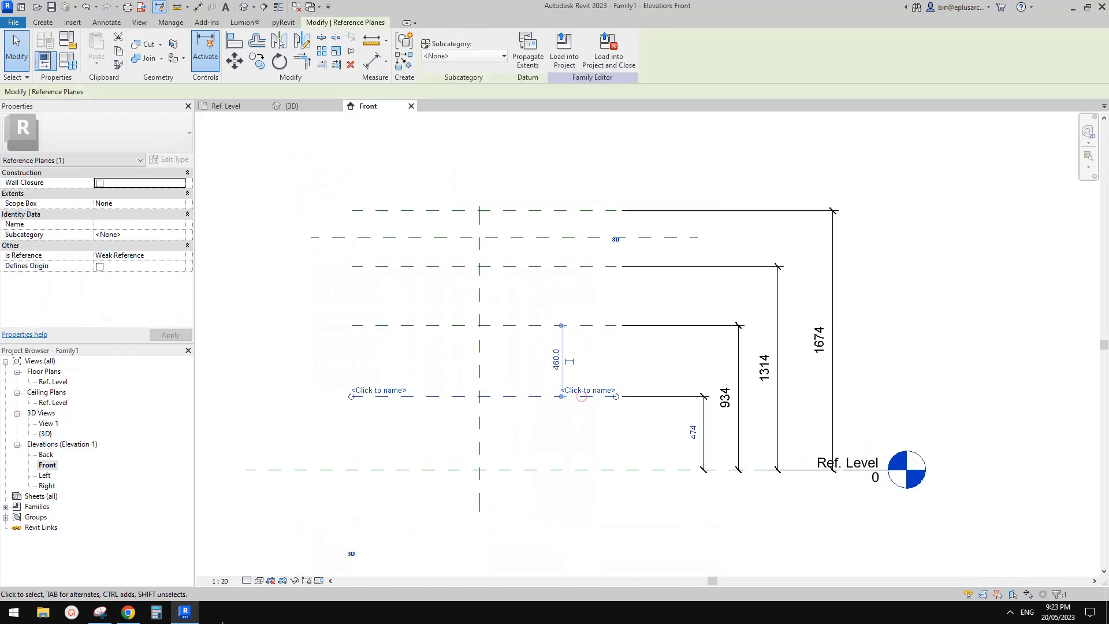
pyautogui.click(138, 616)
pyautogui.click(185, 612)
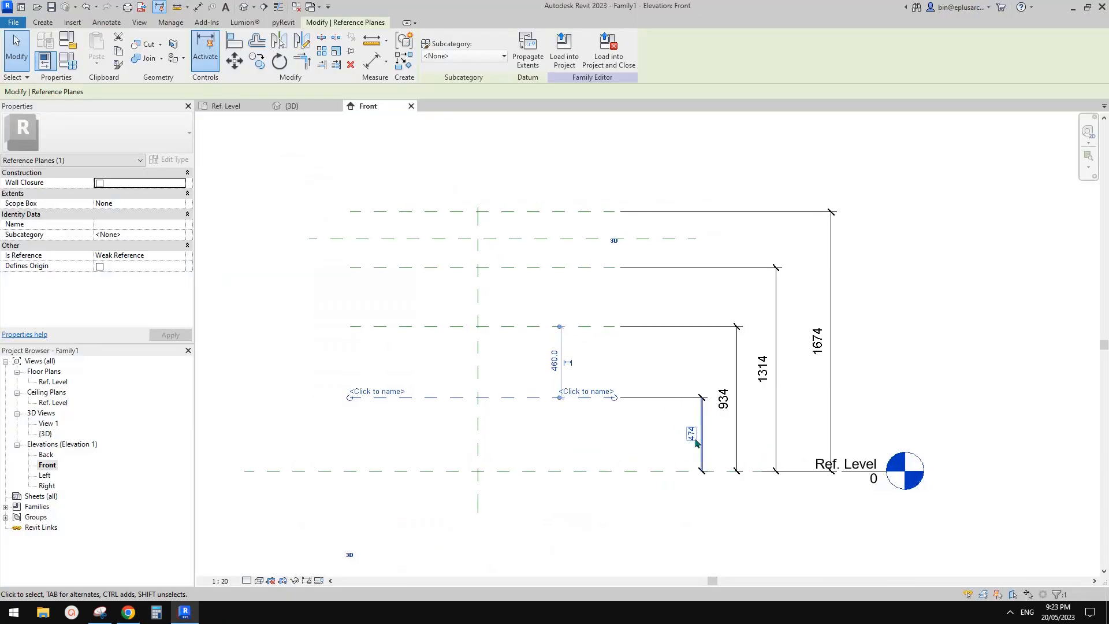
pyautogui.scroll(1, 698, 432)
pyautogui.press('Escape')
pyautogui.click(554, 387)
pyautogui.click(685, 432)
pyautogui.write('3')
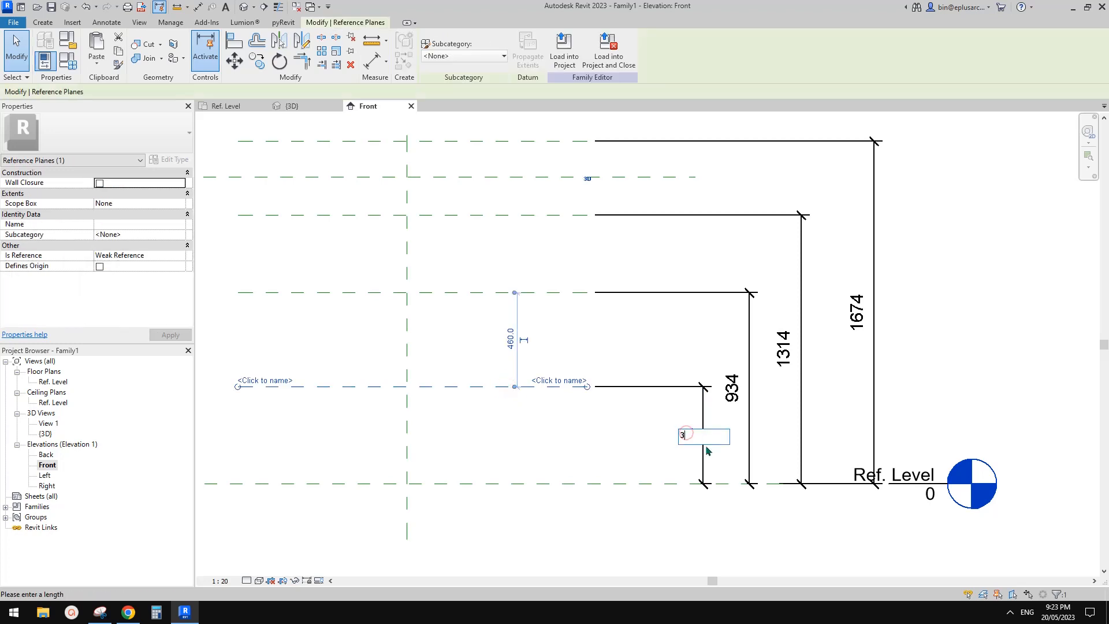
pyautogui.write('00')
pyautogui.press('Return')
pyautogui.press('Escape')
# Step: Set the second reference plane's height above Ref. Level to 400 mm
pyautogui.click(562, 293)
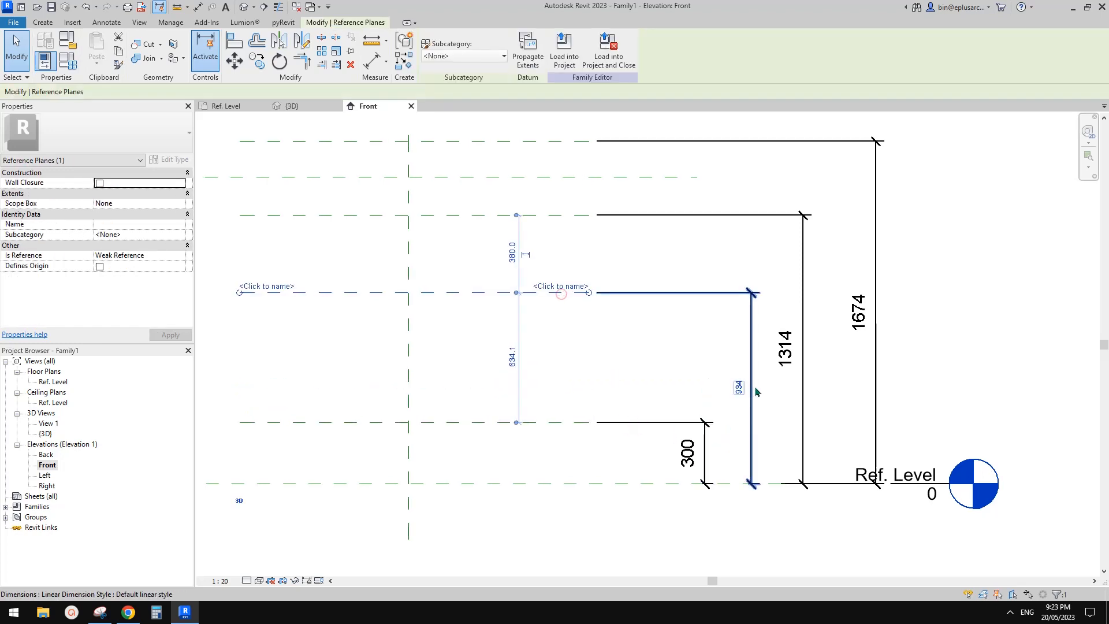
pyautogui.click(755, 393)
pyautogui.write('100')
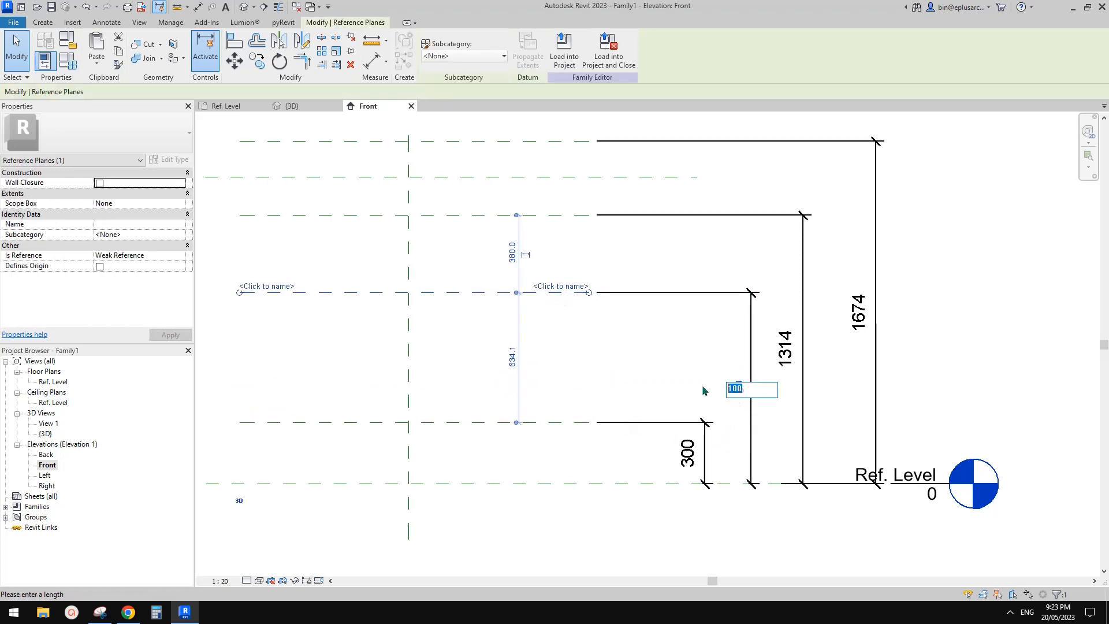
pyautogui.write('400')
pyautogui.press('Return')
pyautogui.click(656, 368)
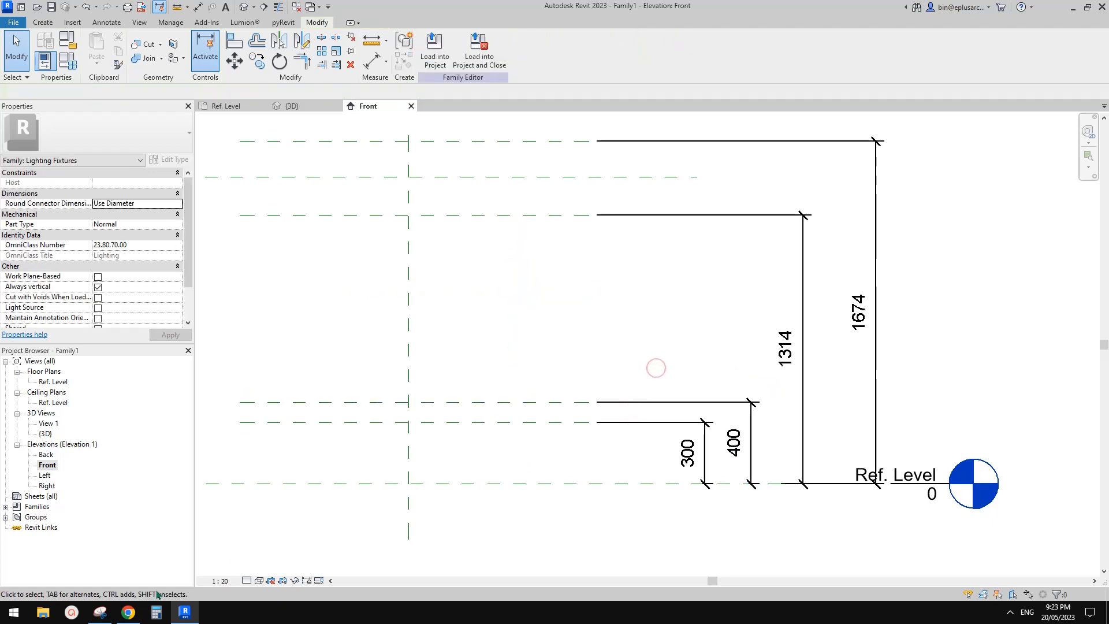
# Step: Check the lamp photo in Chrome again, and in Revit set the third plane's height above Ref. Level to 450 mm
pyautogui.click(129, 613)
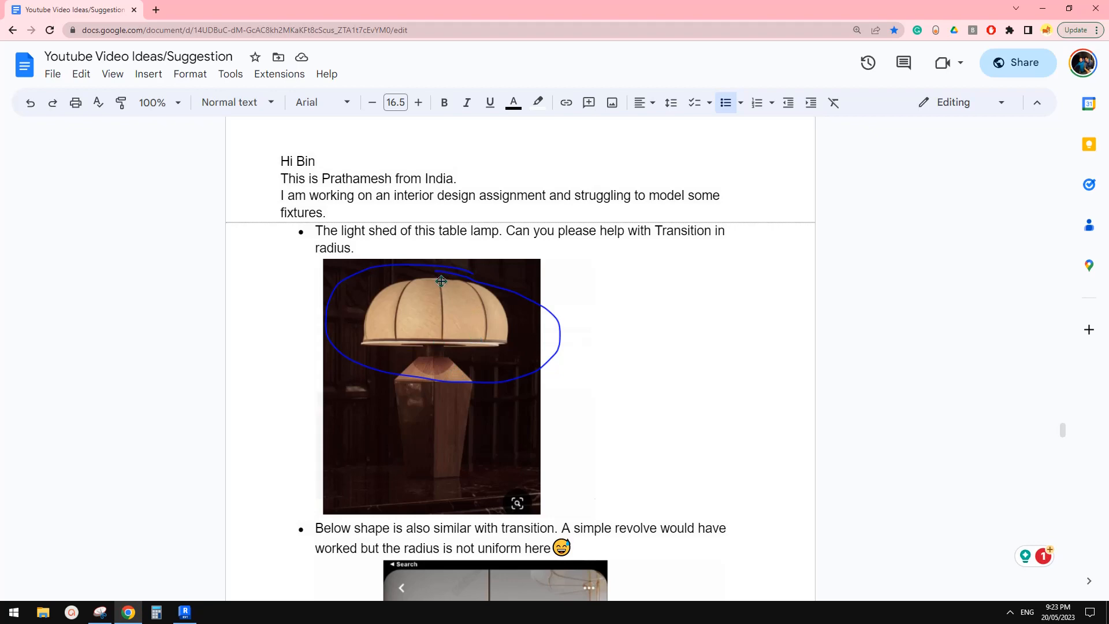
pyautogui.click(185, 612)
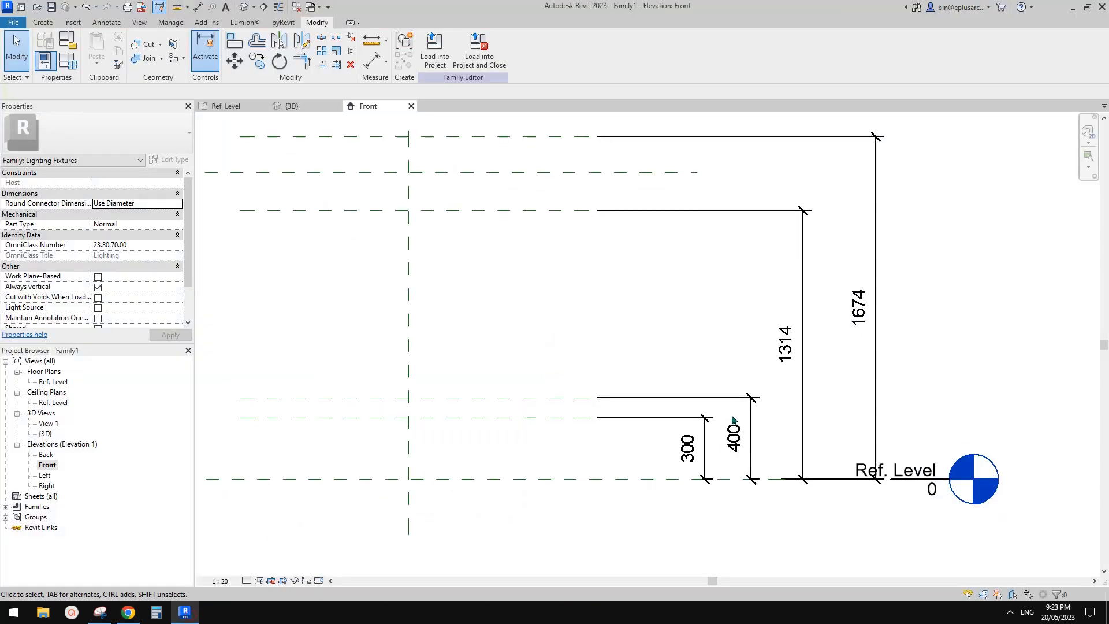
pyautogui.click(562, 209)
pyautogui.click(791, 354)
pyautogui.write('4')
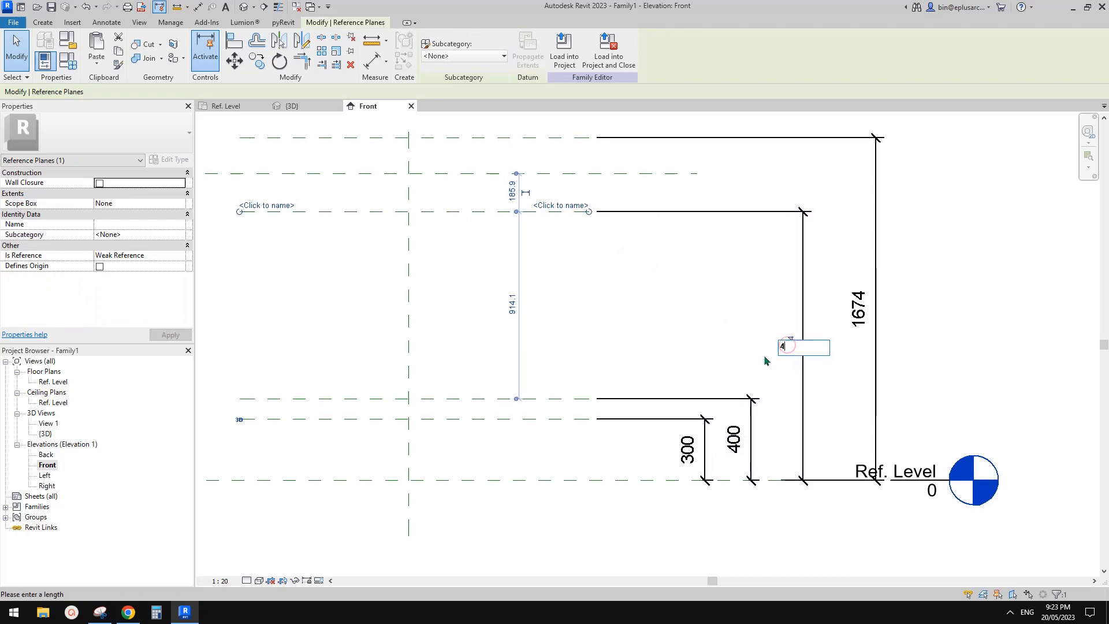
pyautogui.write('50')
pyautogui.press('Return')
pyautogui.scroll(-1, 815, 360)
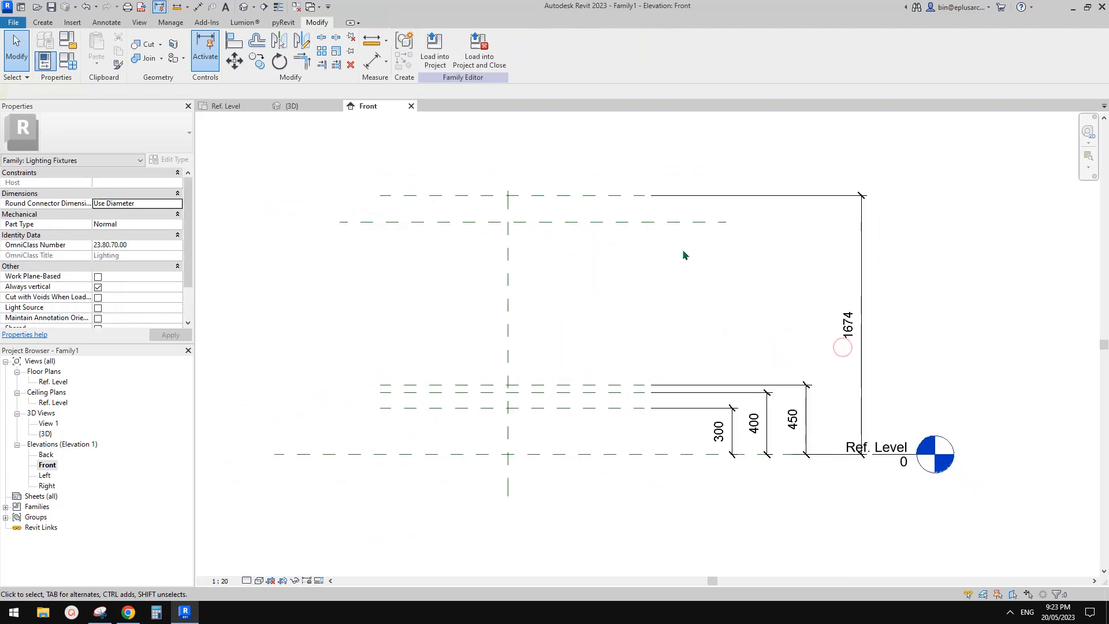
# Step: Set the topmost reference plane's height above Ref. Level to 600 mm
pyautogui.click(614, 196)
pyautogui.click(848, 326)
pyautogui.write('600')
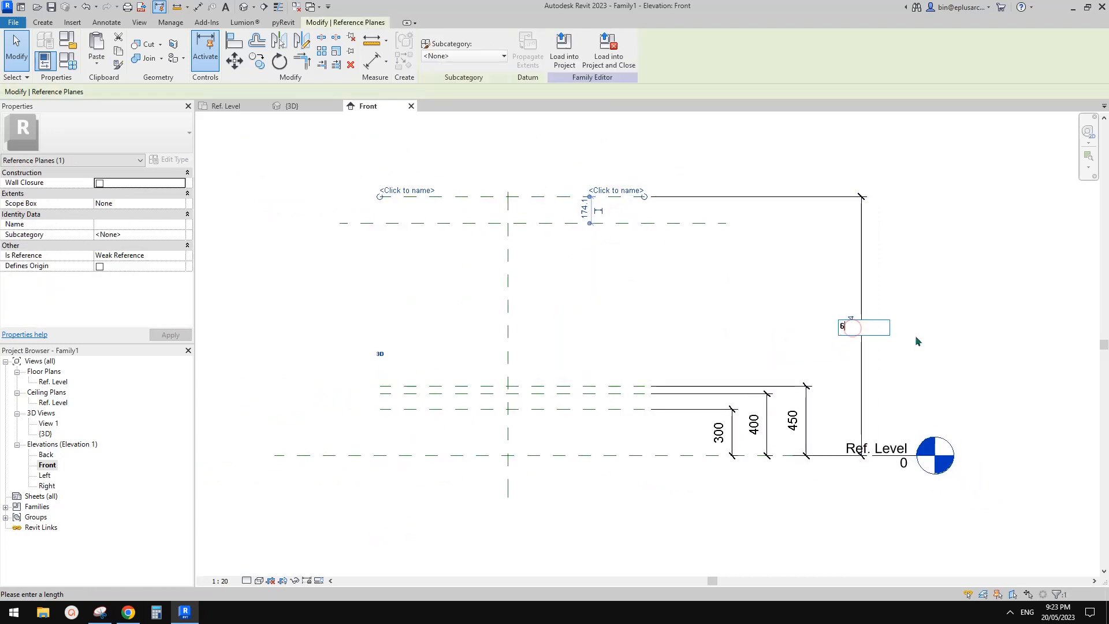
pyautogui.press('Return')
pyautogui.click(999, 319)
# Step: Examine the four height dimensions and the Ref. Level reference plane they are measured from
pyautogui.scroll(-1, 942, 381)
pyautogui.moveTo(945, 384); pyautogui.dragTo(918, 313, button='middle')
pyautogui.scroll(1, 837, 323)
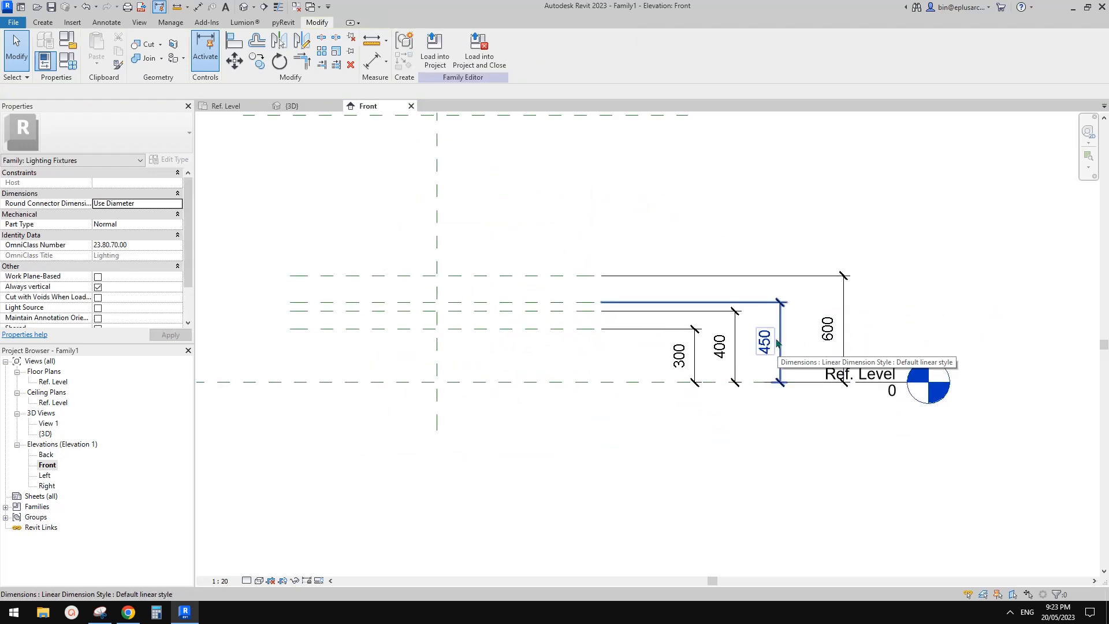
pyautogui.moveTo(766, 363); pyautogui.dragTo(760, 371, button='middle')
pyautogui.scroll(1, 738, 371)
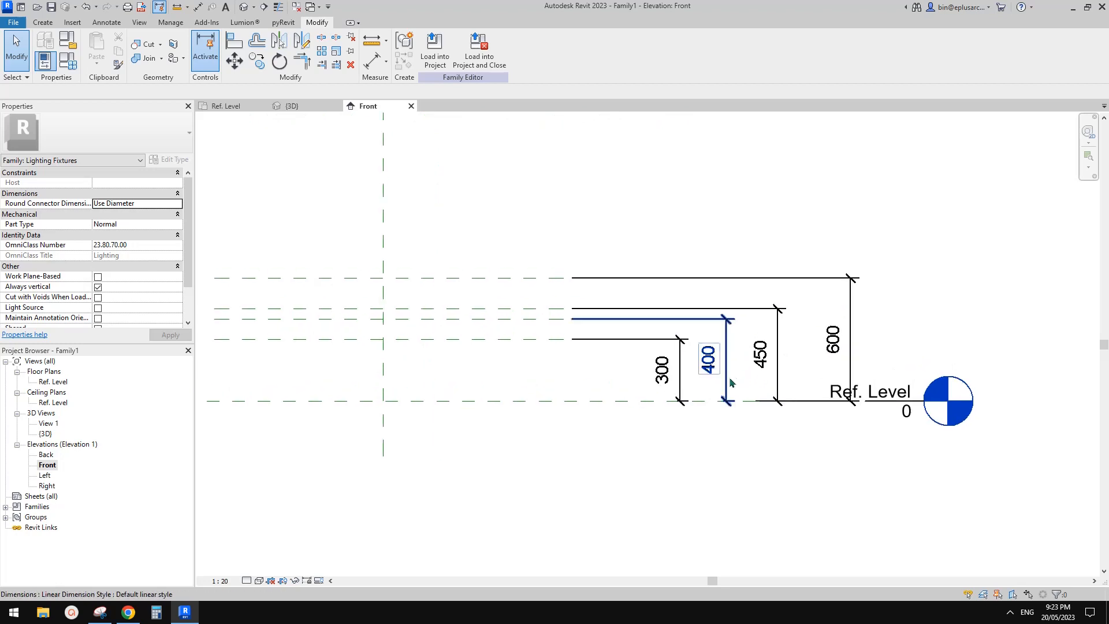
pyautogui.click(680, 369)
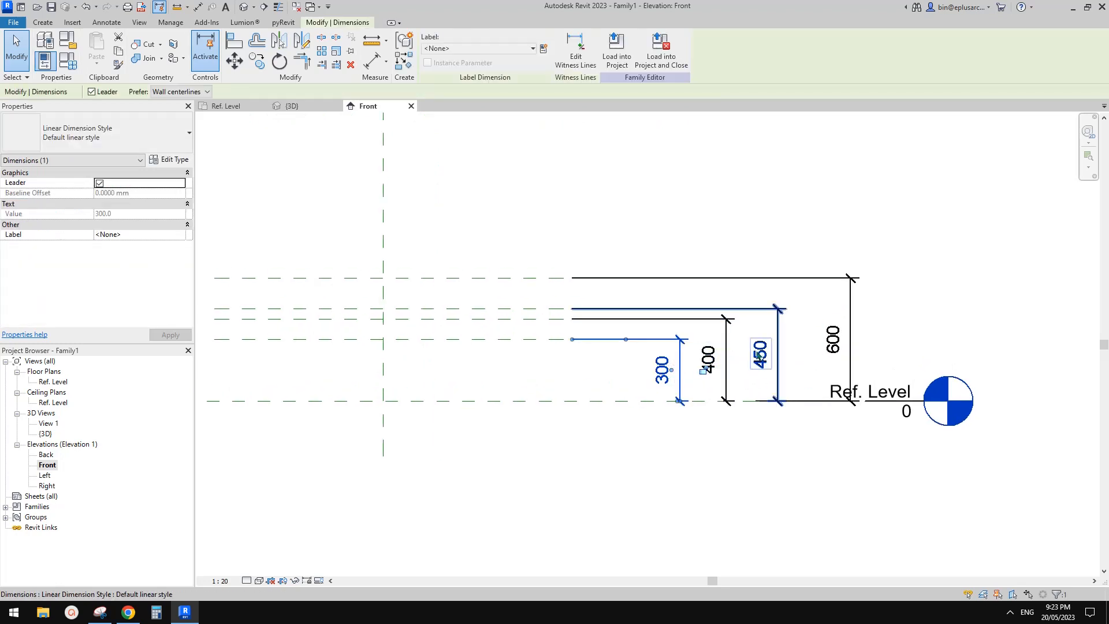
pyautogui.moveTo(758, 354); pyautogui.dragTo(771, 355, button='middle')
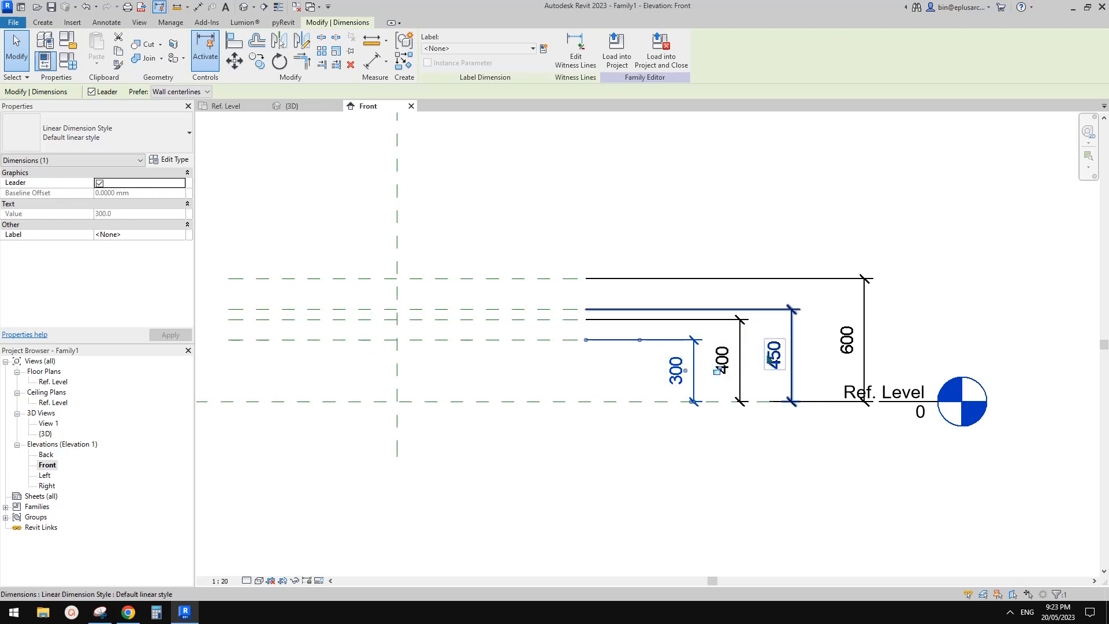
pyautogui.click(792, 338)
pyautogui.moveTo(750, 363)
pyautogui.mouseDown(button='middle')
pyautogui.moveTo(786, 361)
pyautogui.moveTo(791, 339)
pyautogui.moveTo(747, 343)
pyautogui.moveTo(746, 378)
pyautogui.mouseUp(button='middle')
pyautogui.press('d')
pyautogui.press('i')
pyautogui.press('Escape')
pyautogui.scroll(2, 751, 364)
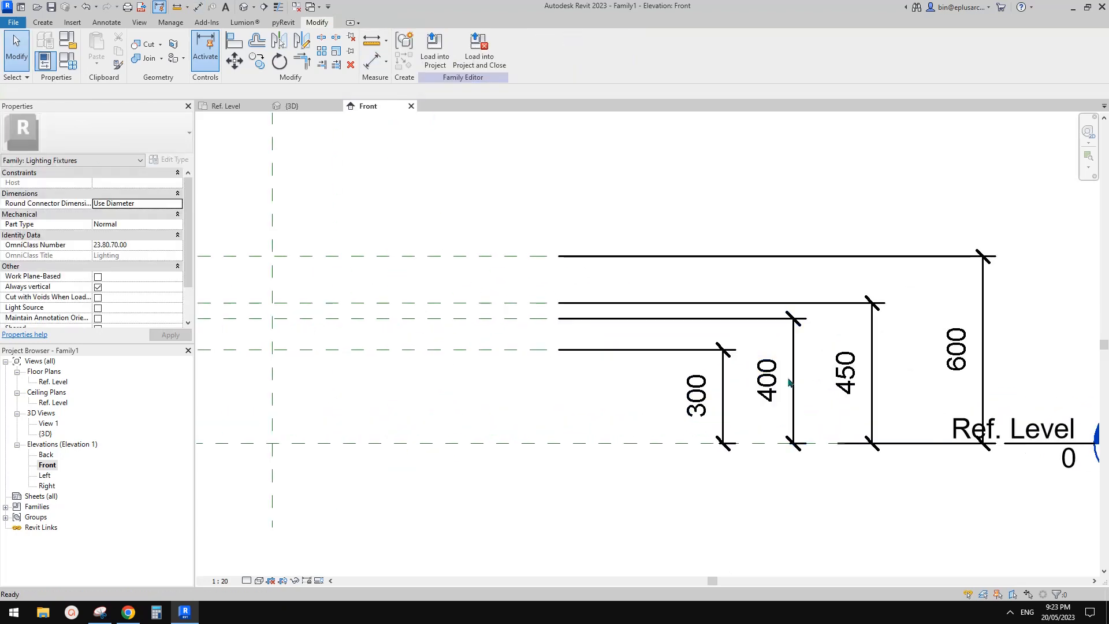
pyautogui.moveTo(780, 441); pyautogui.dragTo(720, 414, button='middle')
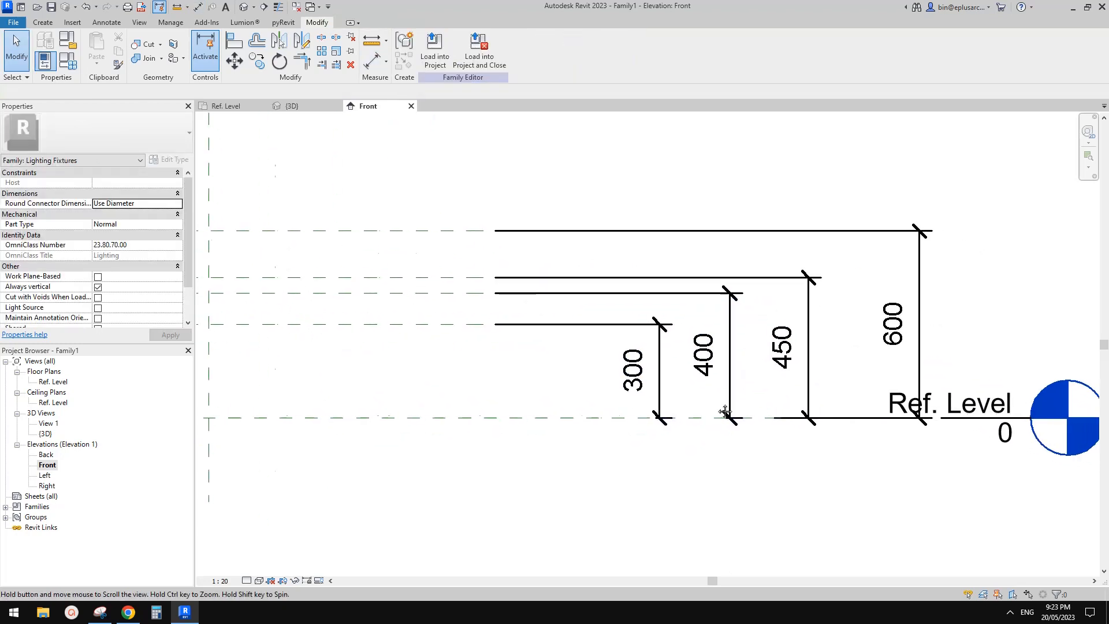
pyautogui.scroll(-1, 709, 415)
pyautogui.click(706, 419)
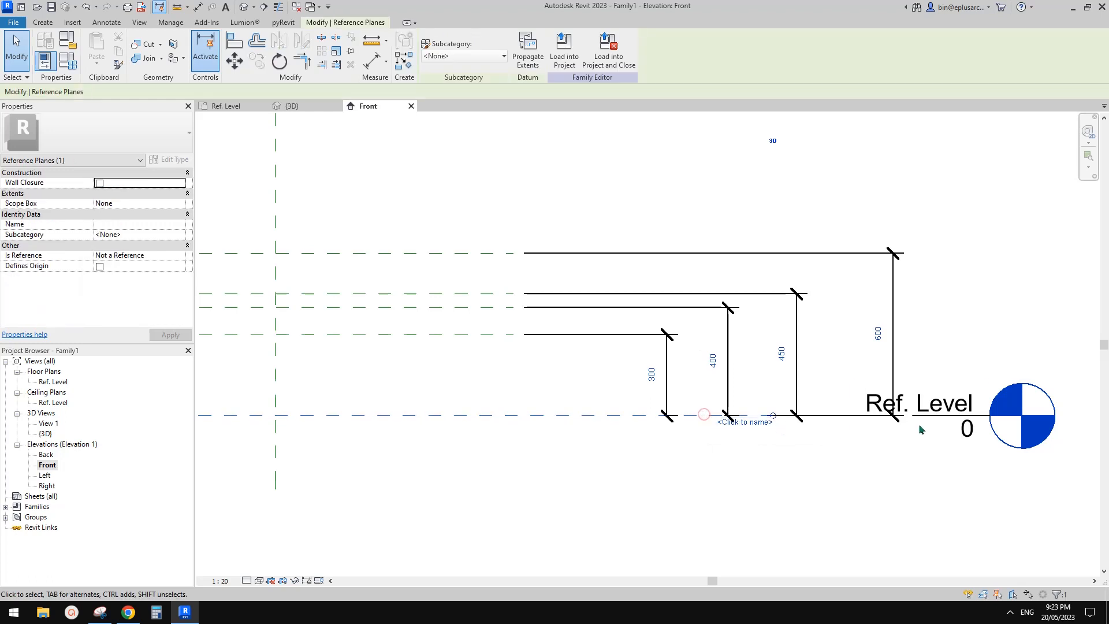
pyautogui.click(701, 318)
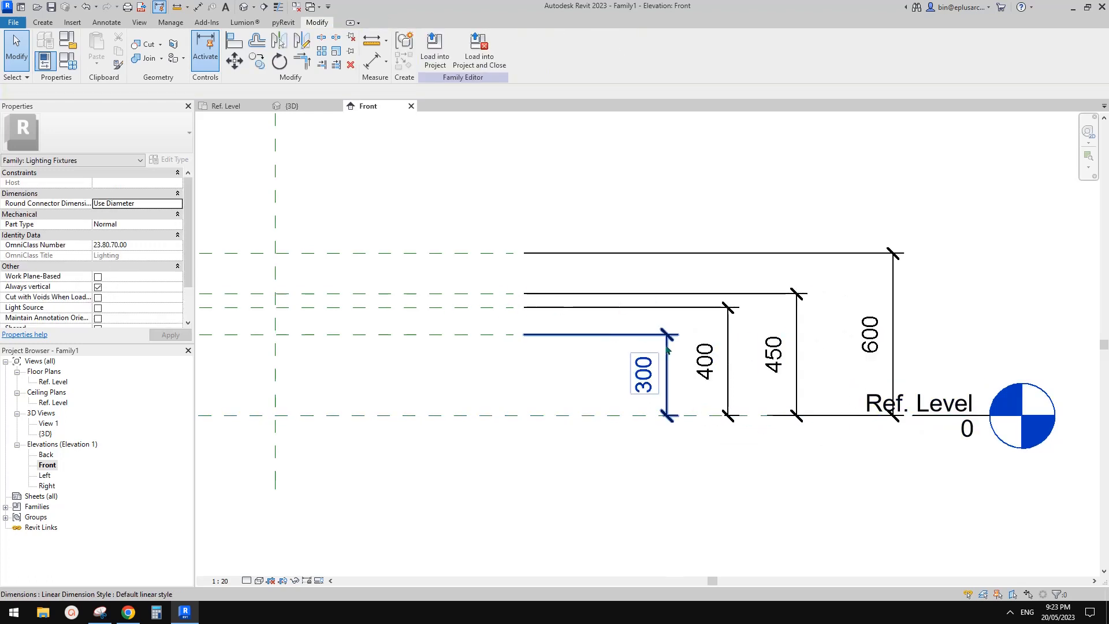
# Step: Move the lower witness lines of the 400 and 450 dimensions so each measures from the plane directly below
pyautogui.click(728, 364)
pyautogui.moveTo(724, 416); pyautogui.dragTo(500, 335)
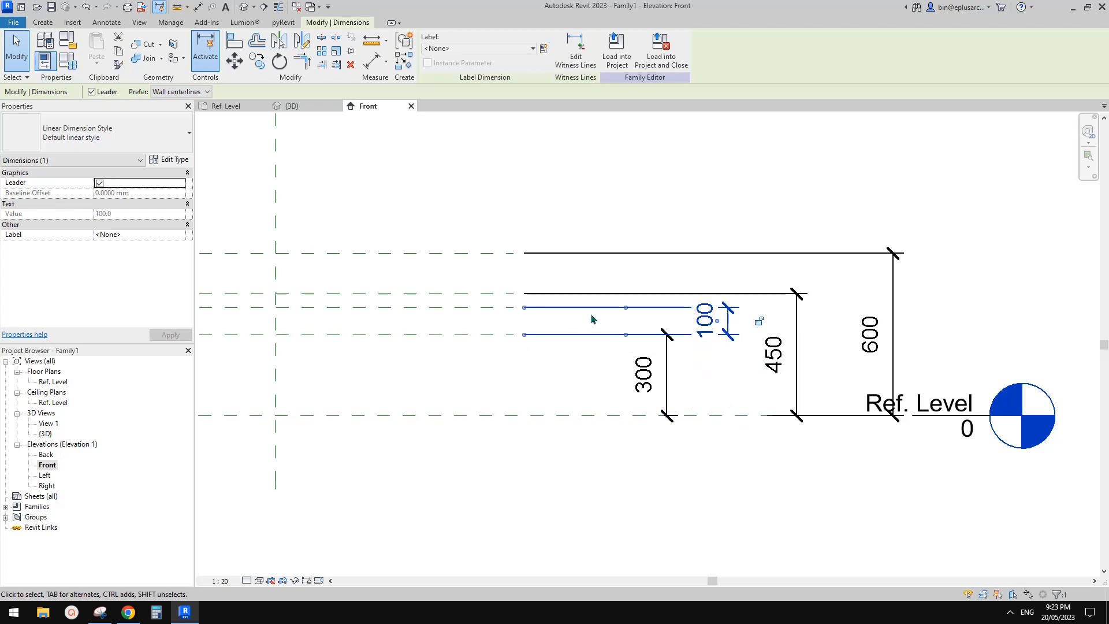
pyautogui.click(756, 295)
pyautogui.moveTo(784, 415); pyautogui.dragTo(616, 346)
pyautogui.moveTo(688, 361); pyautogui.dragTo(507, 305)
# Step: Move the 600 dimension's lower witness line to the third plane and shift its dimension line closer to the others
pyautogui.click(664, 249)
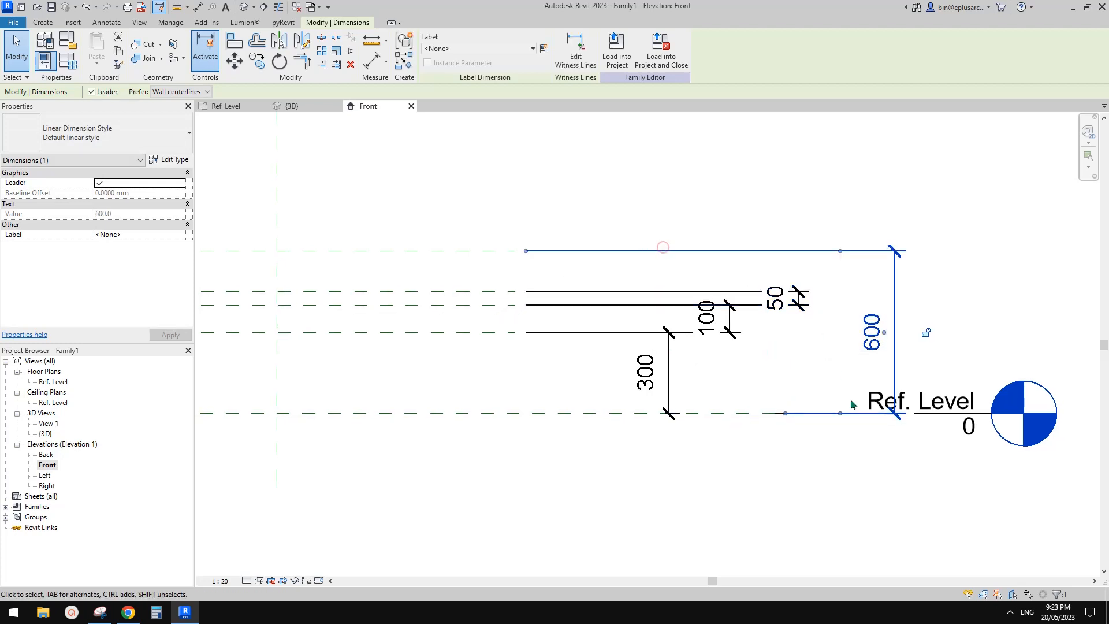
pyautogui.moveTo(840, 413); pyautogui.dragTo(488, 292)
pyautogui.moveTo(636, 192); pyautogui.dragTo(727, 190, button='middle')
pyautogui.click(923, 257)
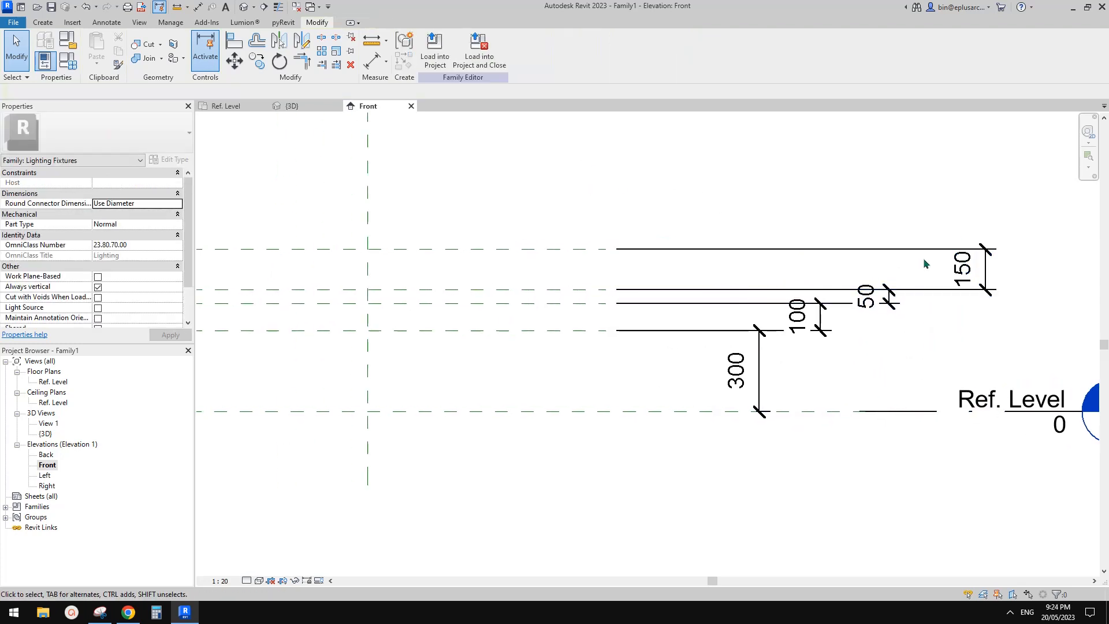
pyautogui.moveTo(985, 260); pyautogui.dragTo(946, 260)
pyautogui.press('d')
pyautogui.press('i')
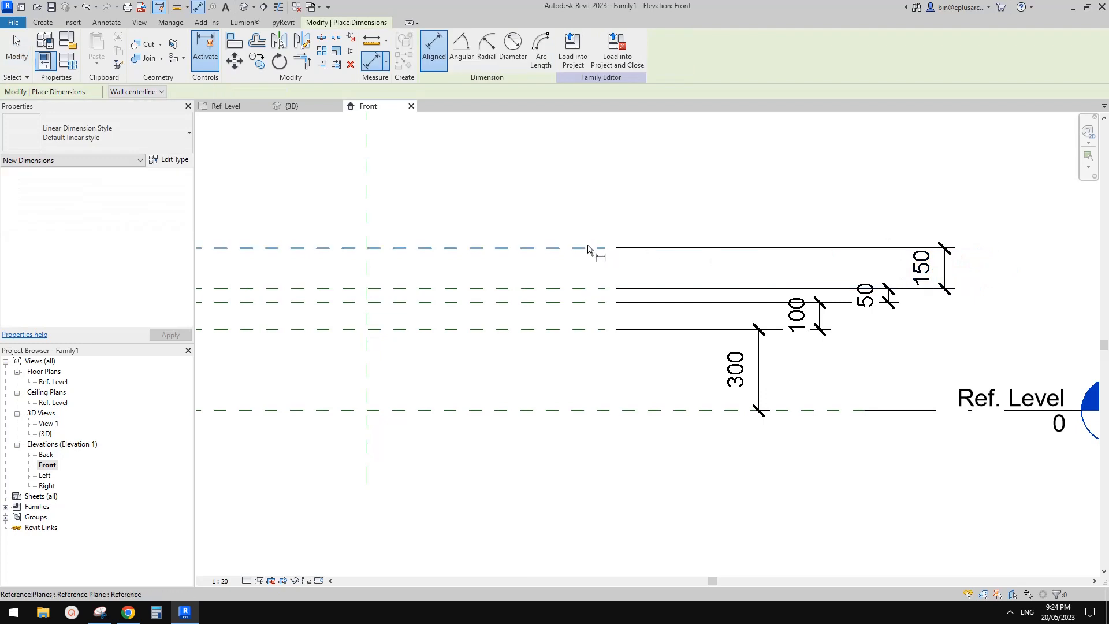
pyautogui.click(589, 247)
pyautogui.click(701, 411)
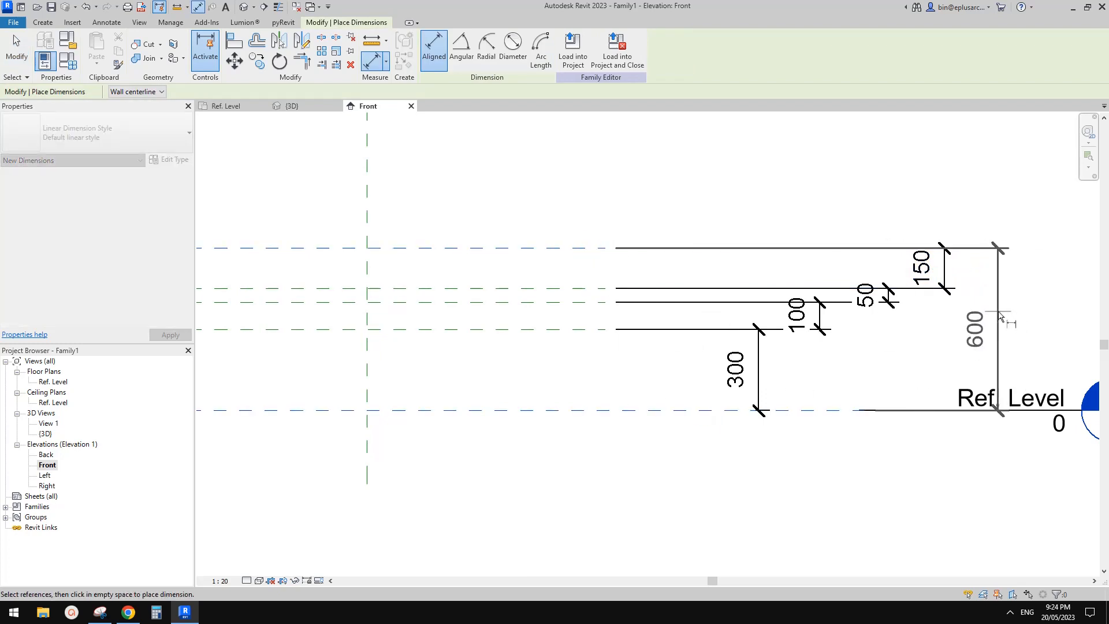
pyautogui.press('Escape')
pyautogui.press('Escape')
# Step: Open the Ref. Level floor plan view
pyautogui.scroll(1, 754, 398)
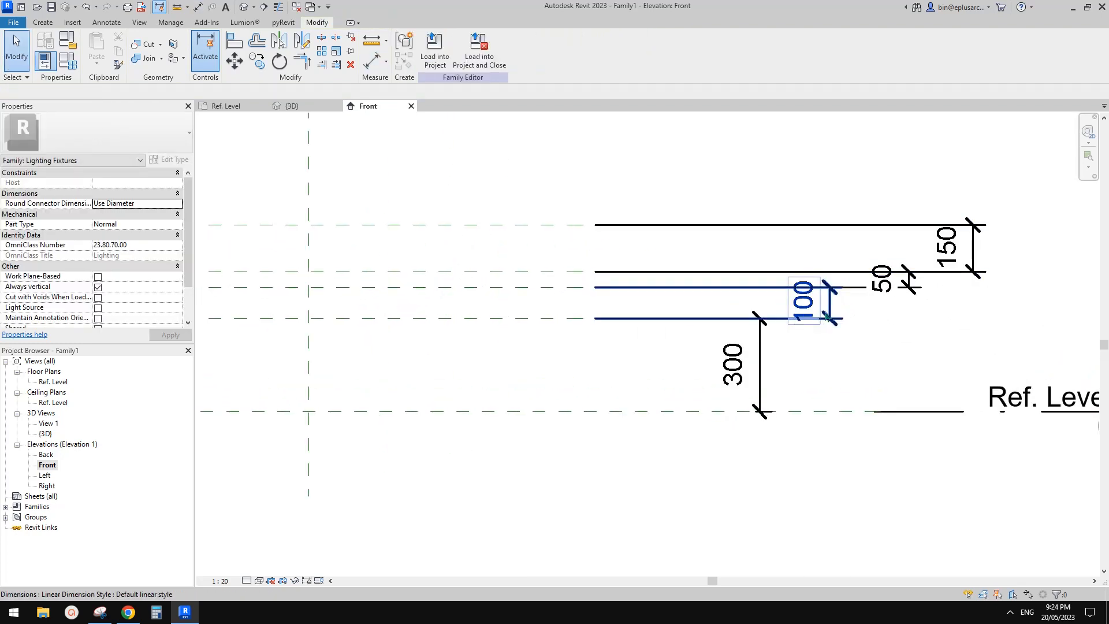
pyautogui.scroll(-2, 744, 309)
pyautogui.scroll(1, 636, 309)
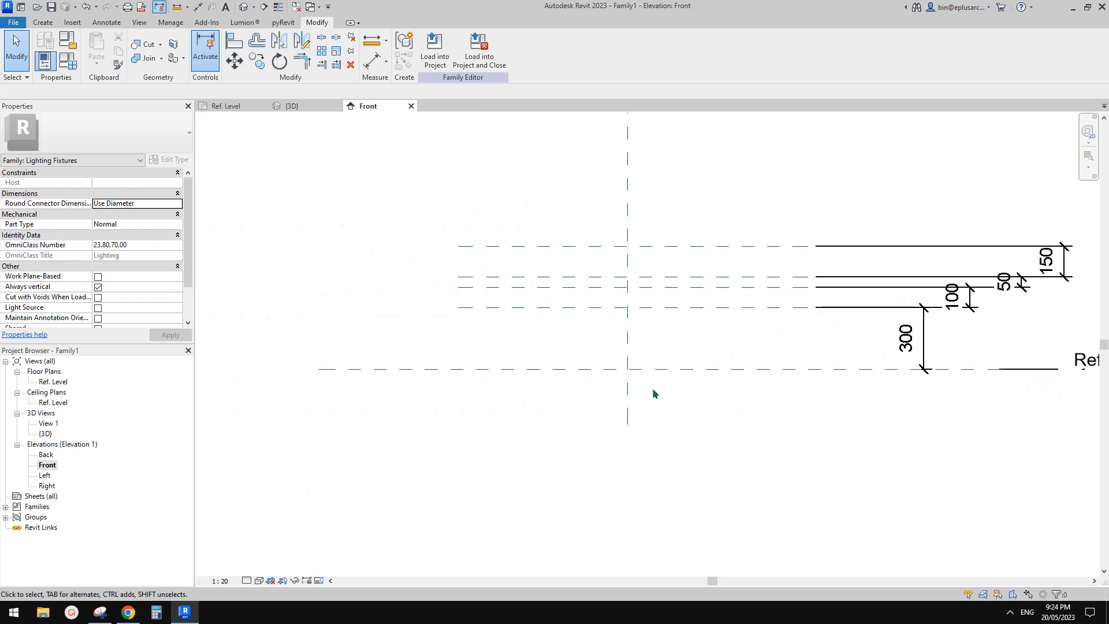
pyautogui.moveTo(634, 359); pyautogui.dragTo(628, 359, button='middle')
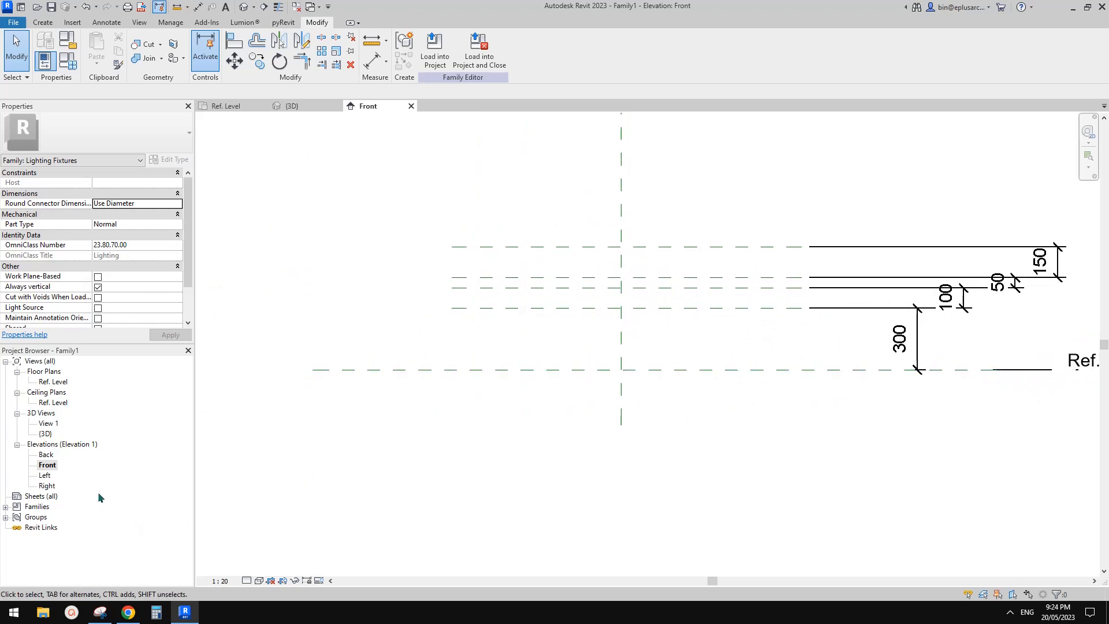
pyautogui.click(49, 383)
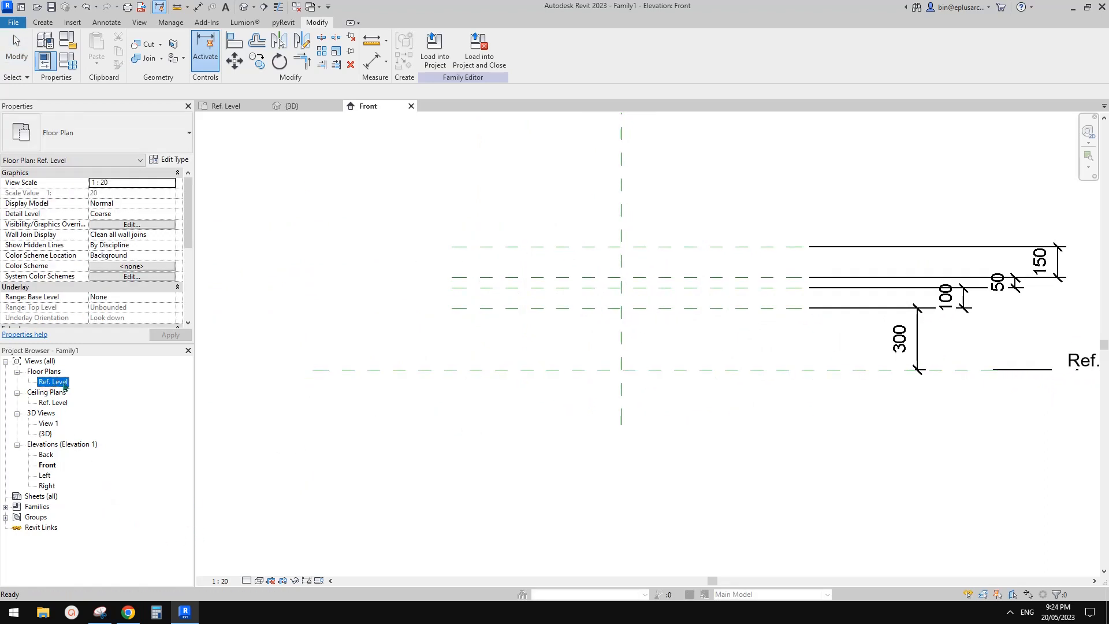
pyautogui.doubleClick(52, 382)
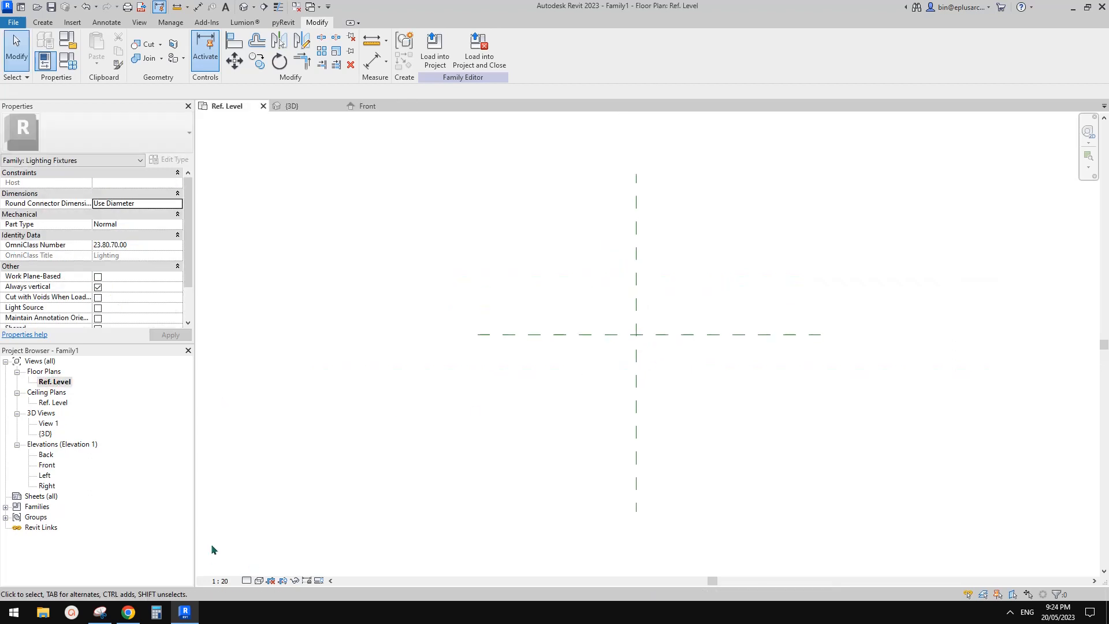
pyautogui.moveTo(470, 252); pyautogui.dragTo(468, 255, button='middle')
# Step: Check the table lamp reference photo in the browser document and return to the Revit family
pyautogui.click(43, 22)
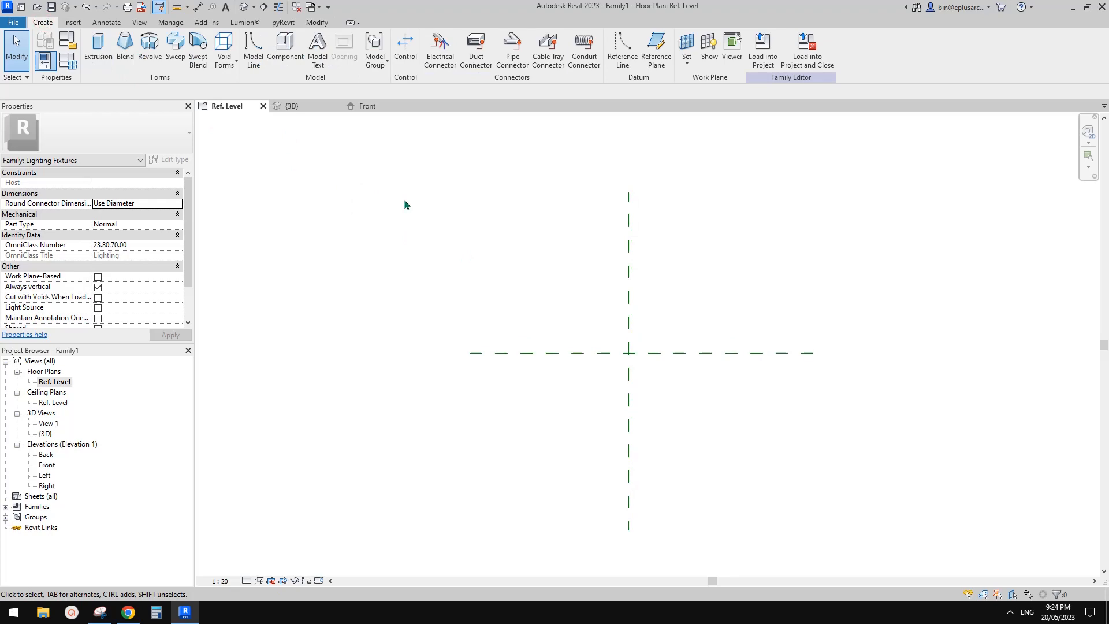
pyautogui.click(122, 615)
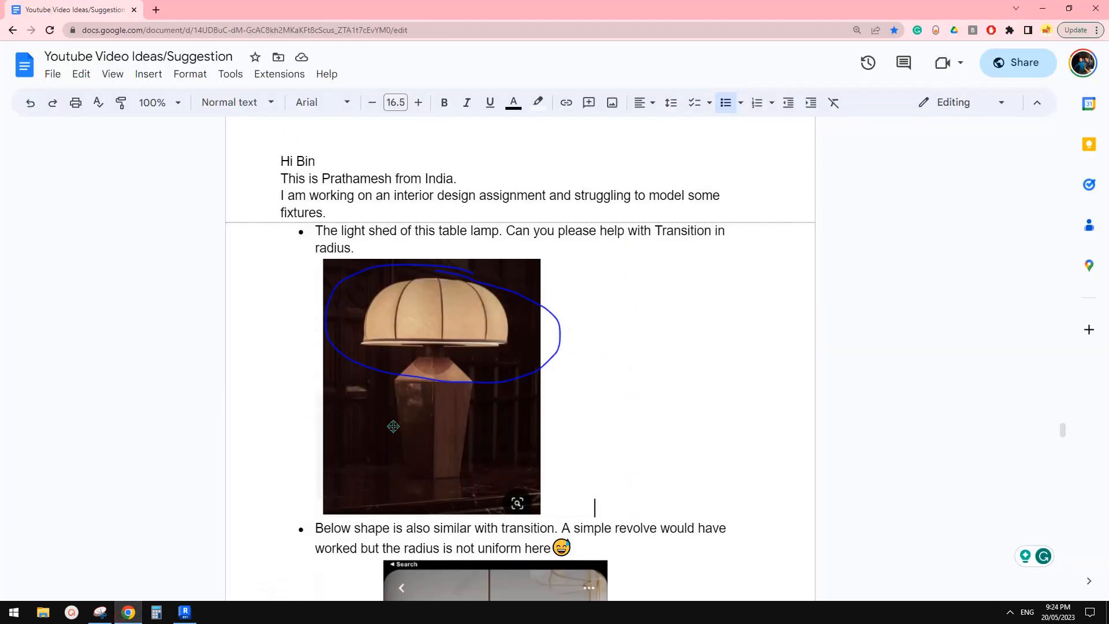
pyautogui.click(185, 613)
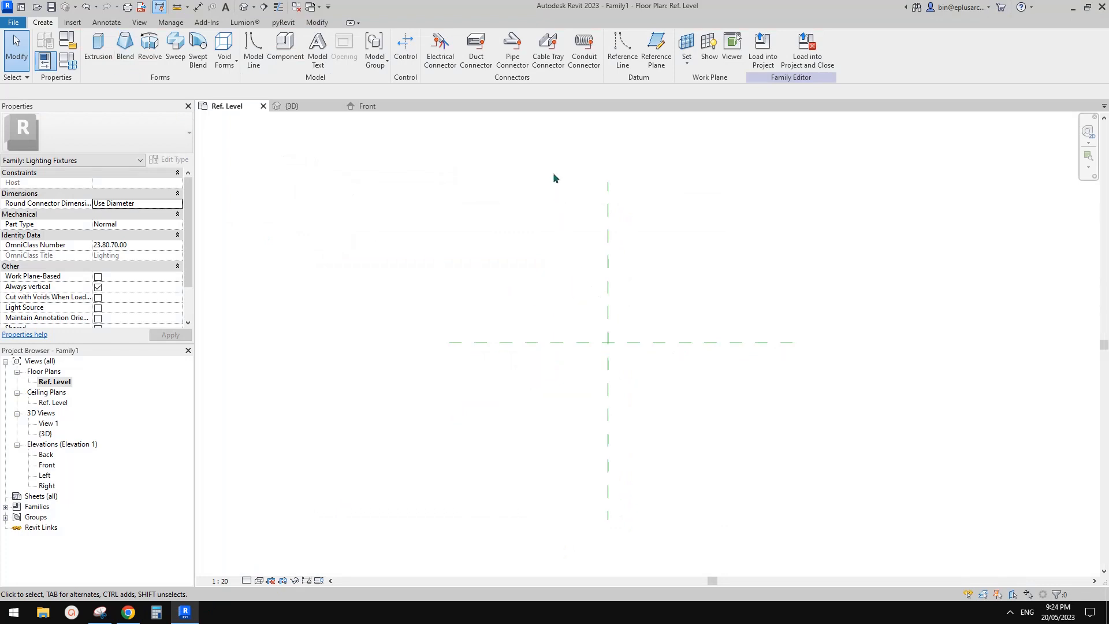
pyautogui.click(125, 53)
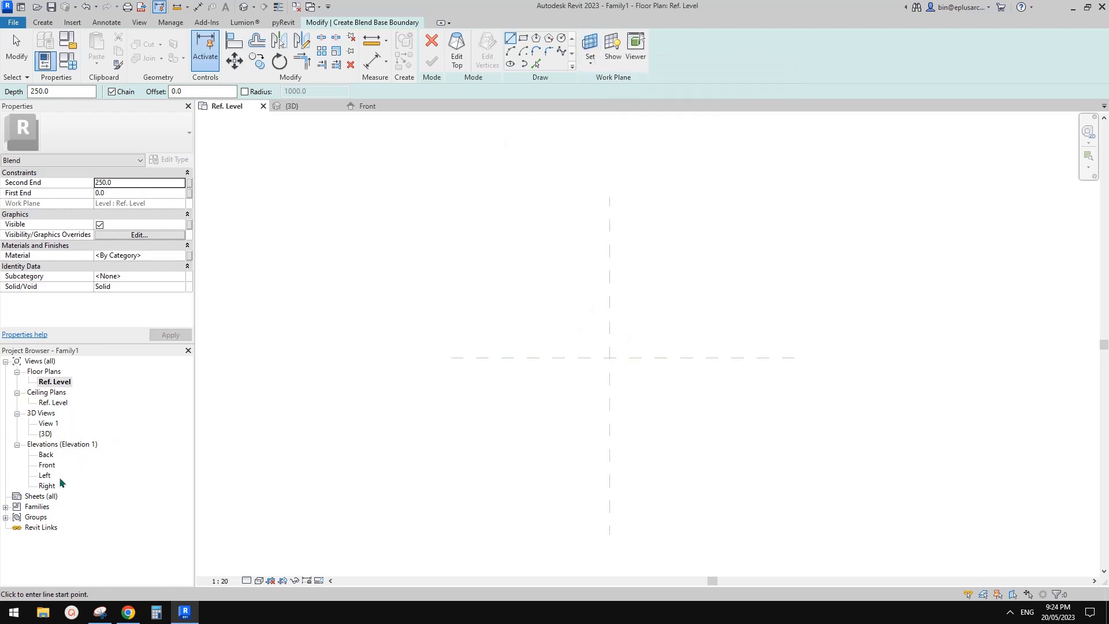
pyautogui.doubleClick(47, 466)
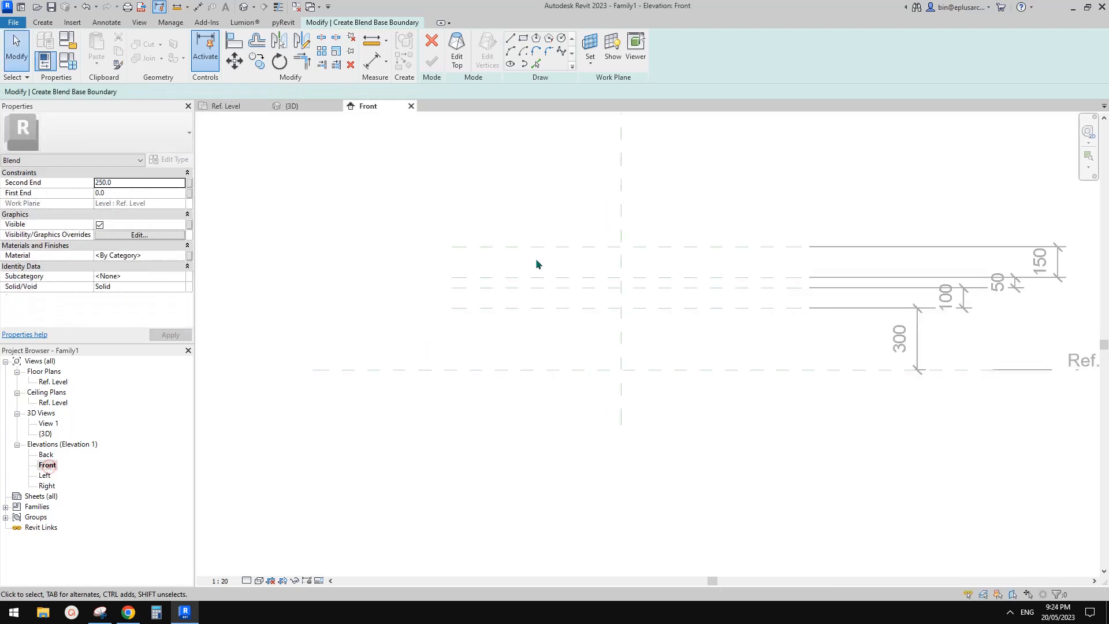
pyautogui.click(590, 46)
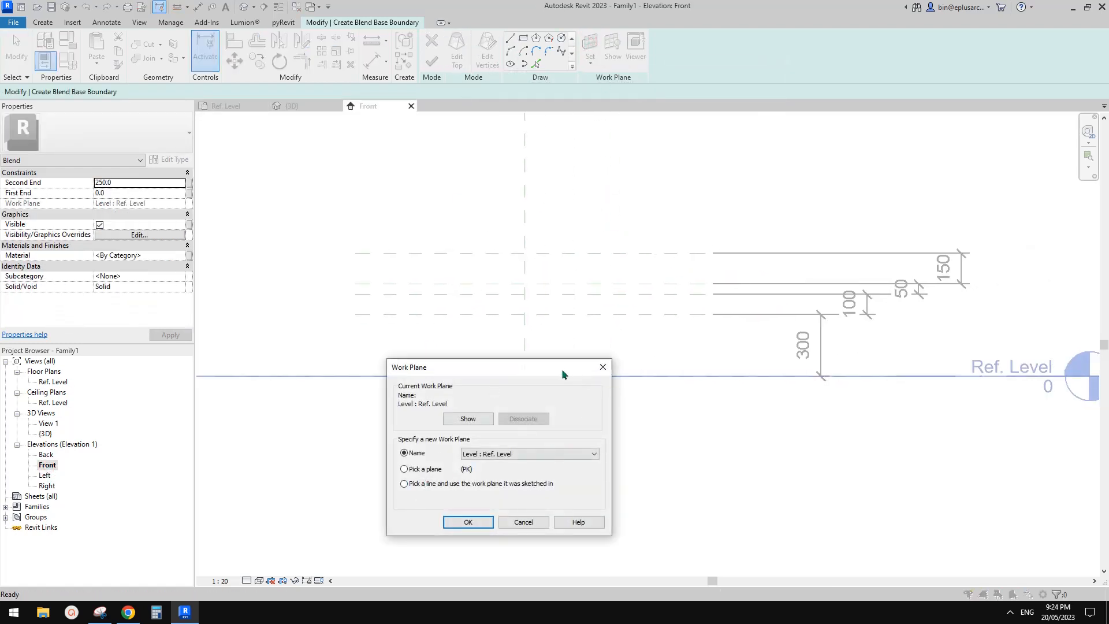
pyautogui.moveTo(562, 374); pyautogui.dragTo(521, 398)
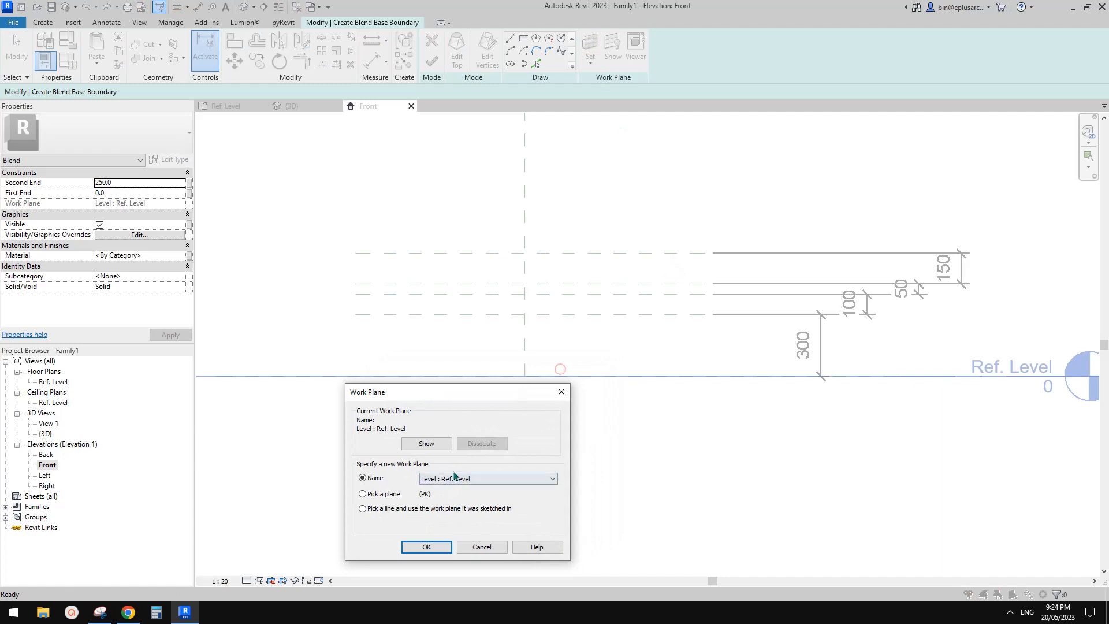
pyautogui.click(431, 546)
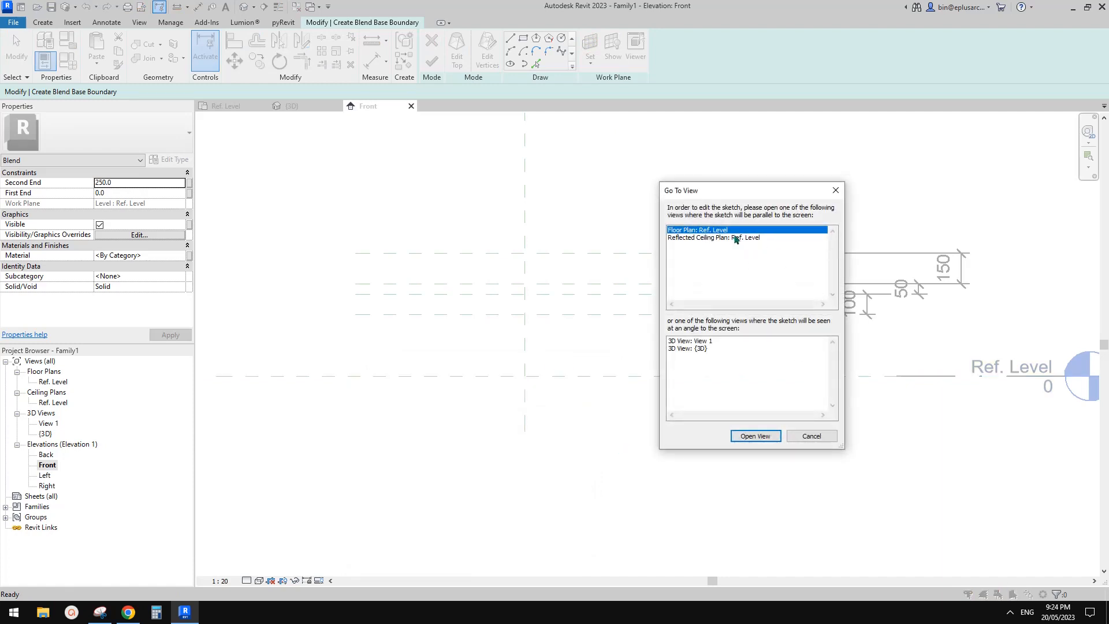
pyautogui.click(753, 438)
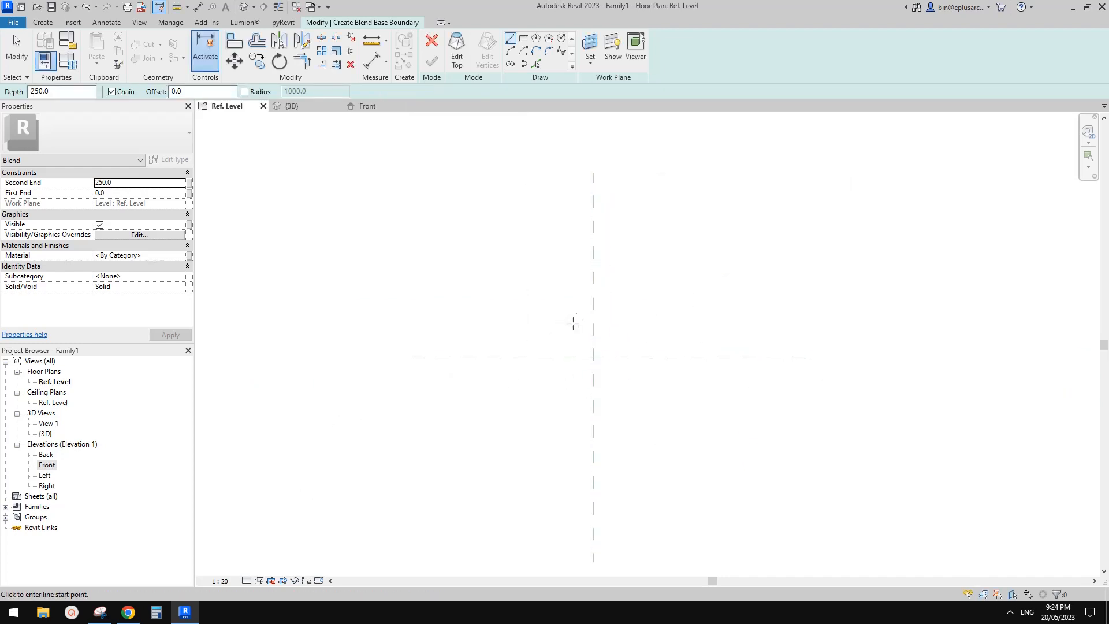
pyautogui.click(522, 39)
pyautogui.click(558, 318)
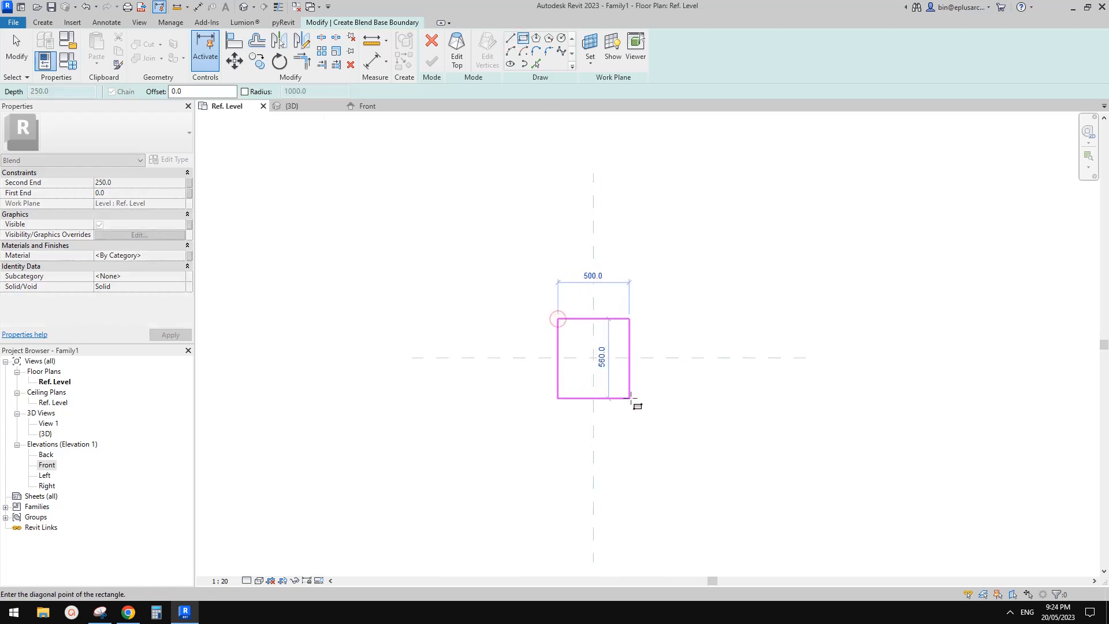
pyautogui.click(632, 396)
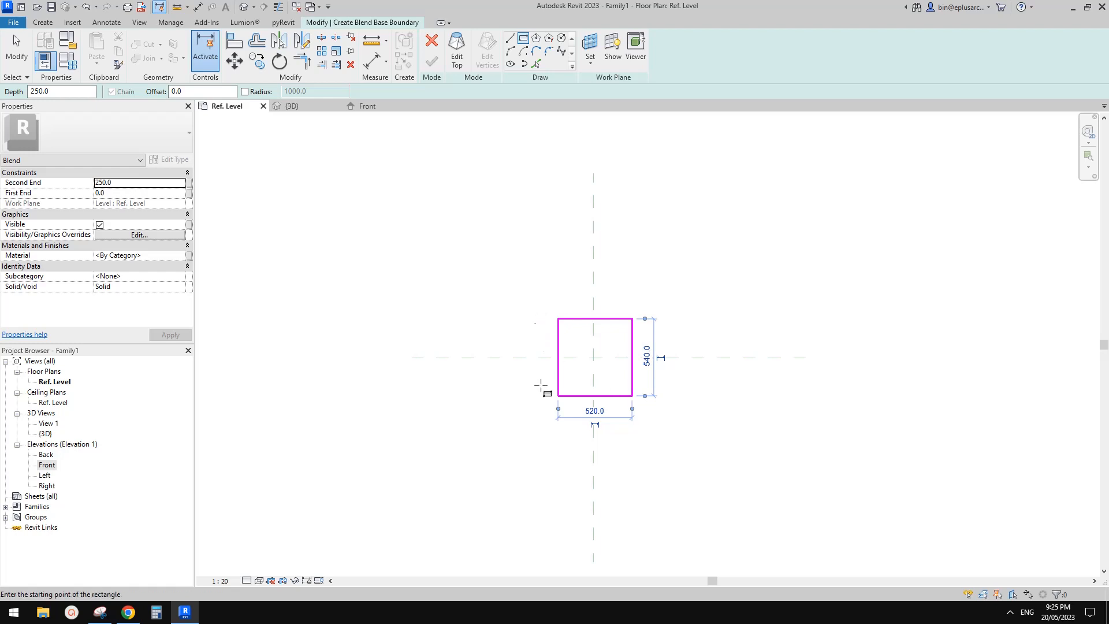
pyautogui.press('Escape')
pyautogui.press('Escape')
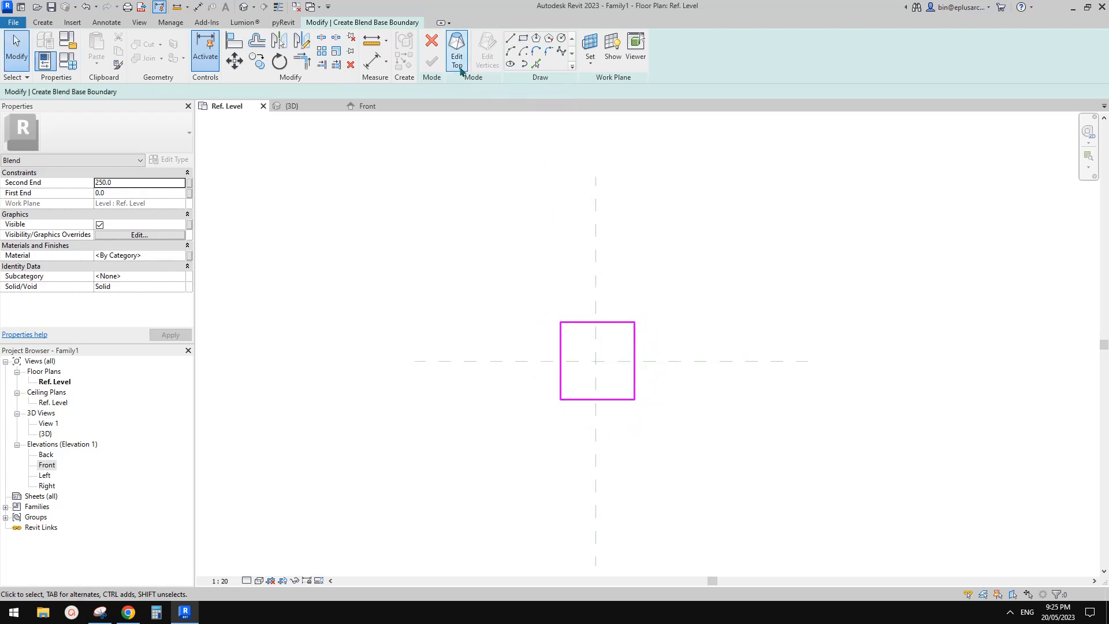
pyautogui.press('Escape')
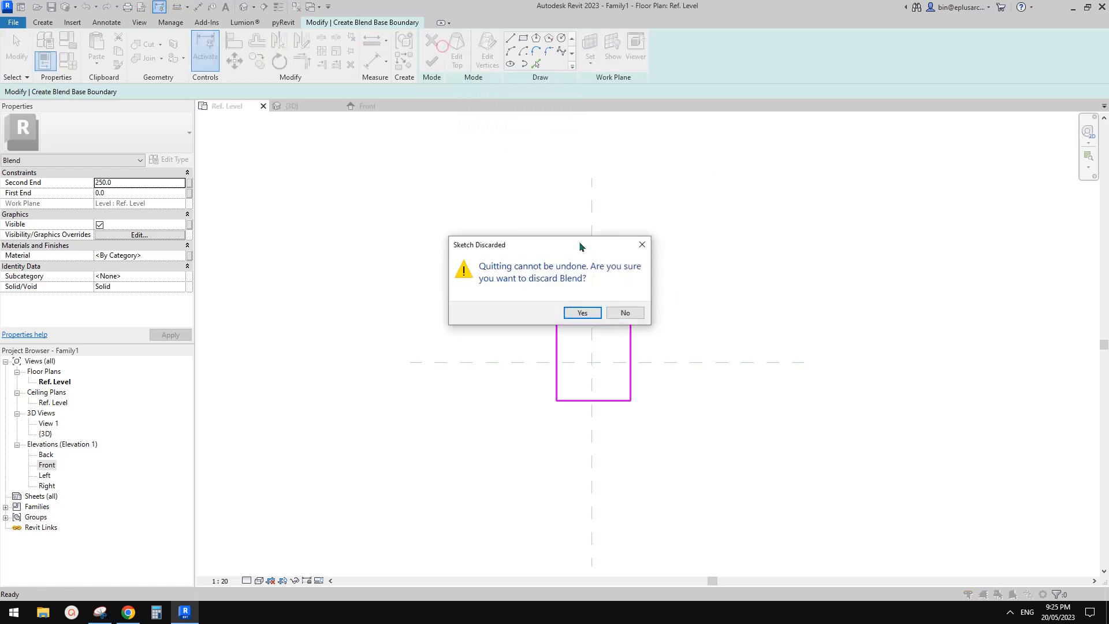
pyautogui.click(582, 312)
# Step: Draw four reference planes around the plan's centre: verticals about 305 mm left and 288 mm right, plus horizontals above and below
pyautogui.press('r')
pyautogui.press('p')
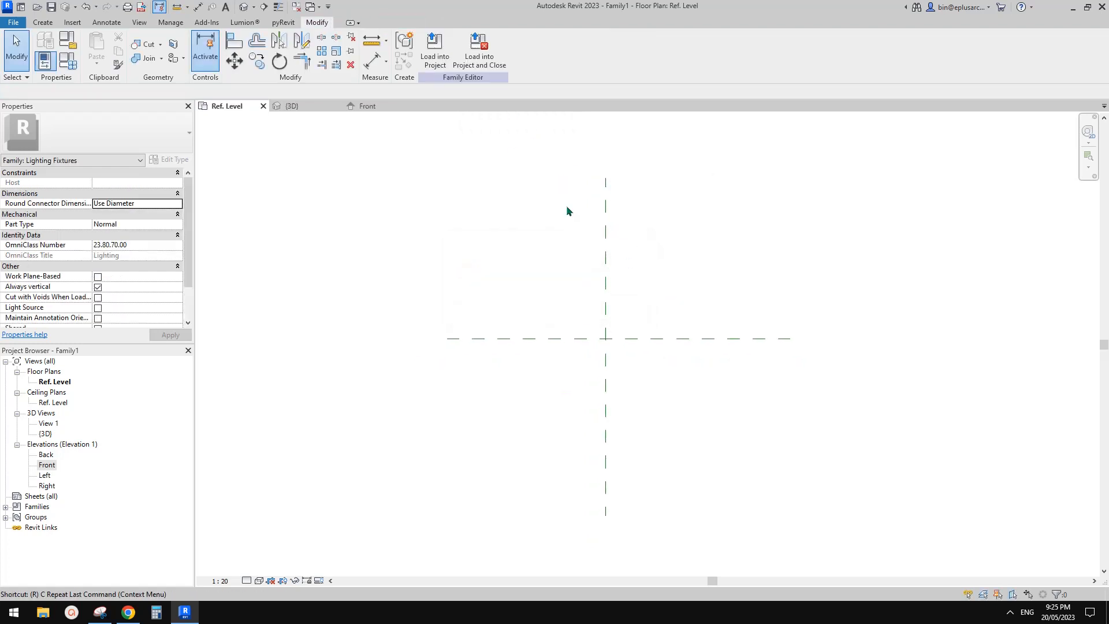
pyautogui.click(568, 391)
pyautogui.click(568, 278)
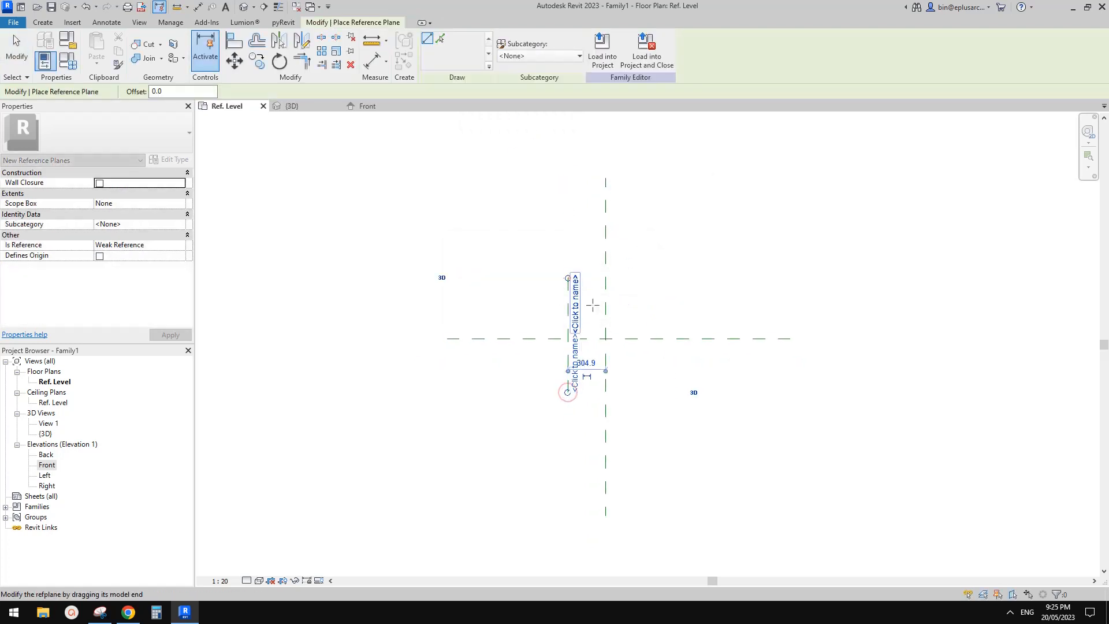
pyautogui.click(641, 394)
pyautogui.click(642, 279)
pyautogui.click(694, 301)
pyautogui.click(542, 301)
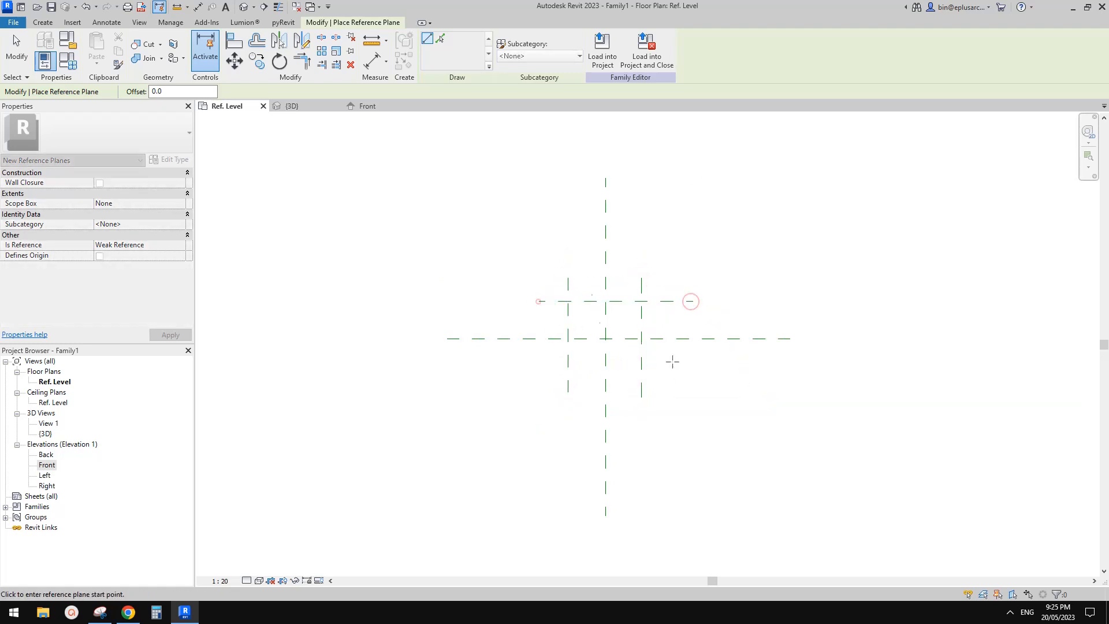
pyautogui.click(691, 372)
pyautogui.click(545, 373)
# Step: Dimension the upper, centre and lower horizontal reference planes in one string and make the two segments equal
pyautogui.press('d')
pyautogui.press('i')
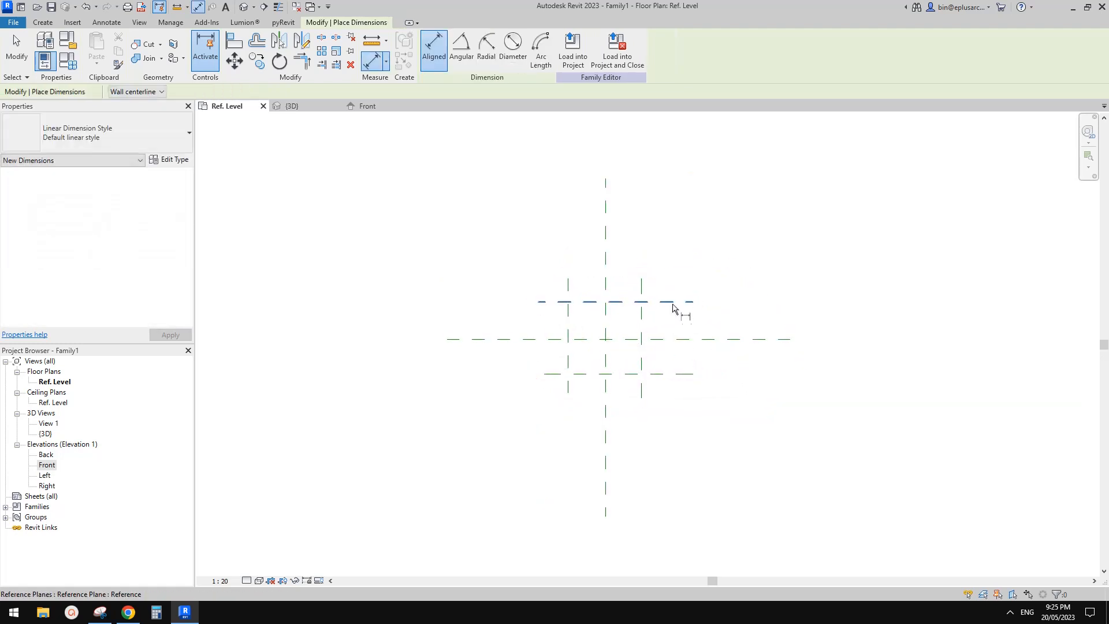
pyautogui.click(677, 301)
pyautogui.click(678, 340)
pyautogui.click(681, 374)
pyautogui.click(727, 371)
pyautogui.scroll(1, 742, 367)
pyautogui.click(689, 336)
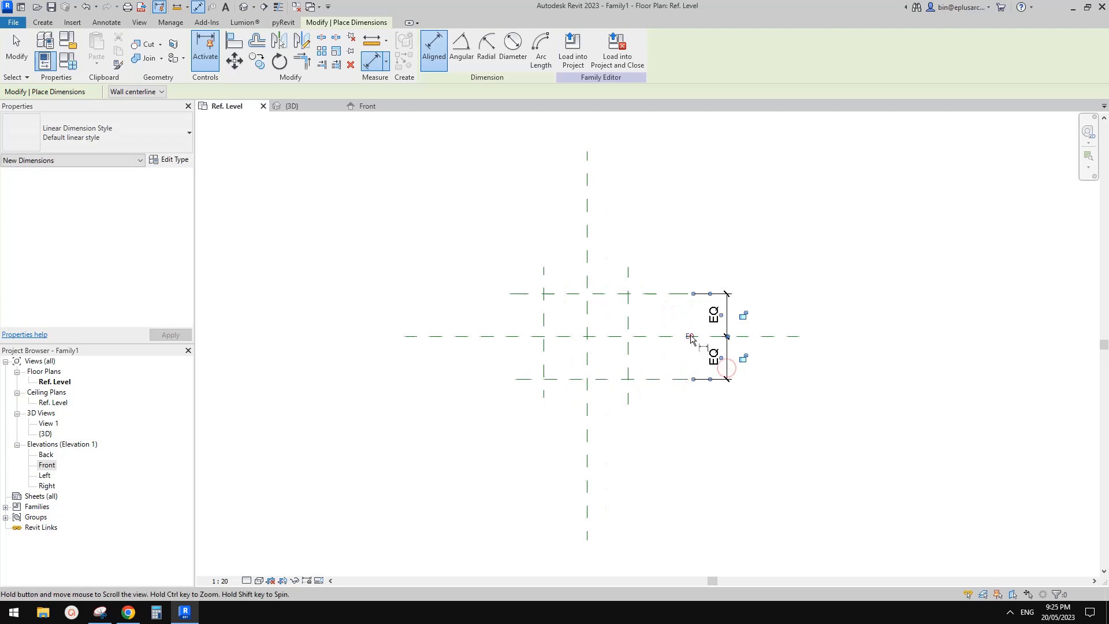
# Step: Dimension the right, centre and left vertical reference planes in one string and make its segments equal
pyautogui.click(626, 282)
pyautogui.click(584, 279)
pyautogui.click(538, 275)
pyautogui.click(547, 238)
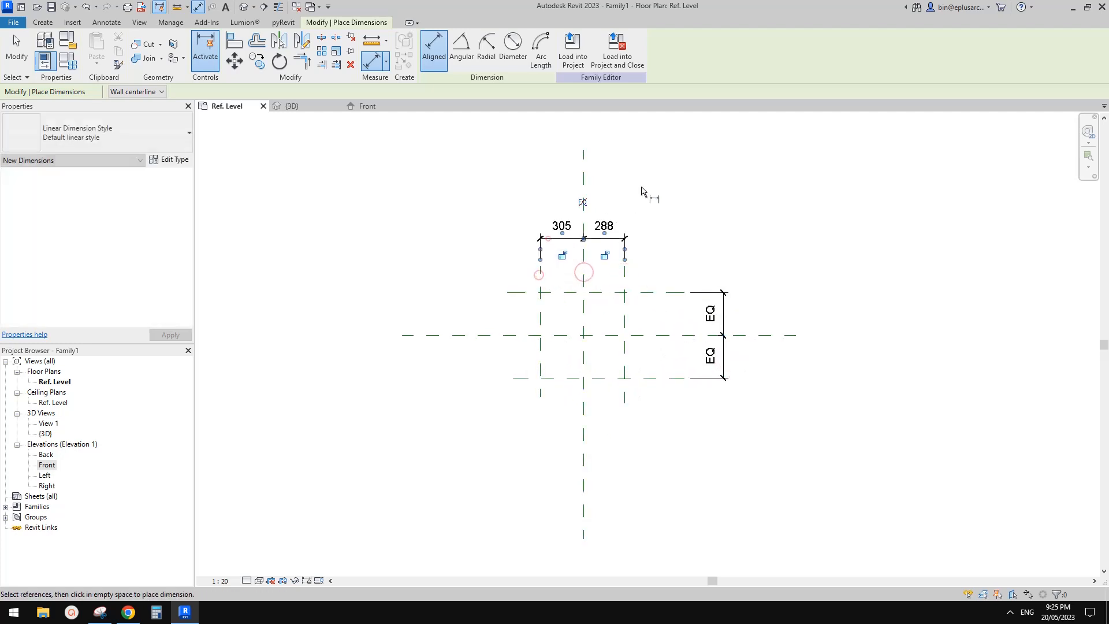
pyautogui.click(584, 203)
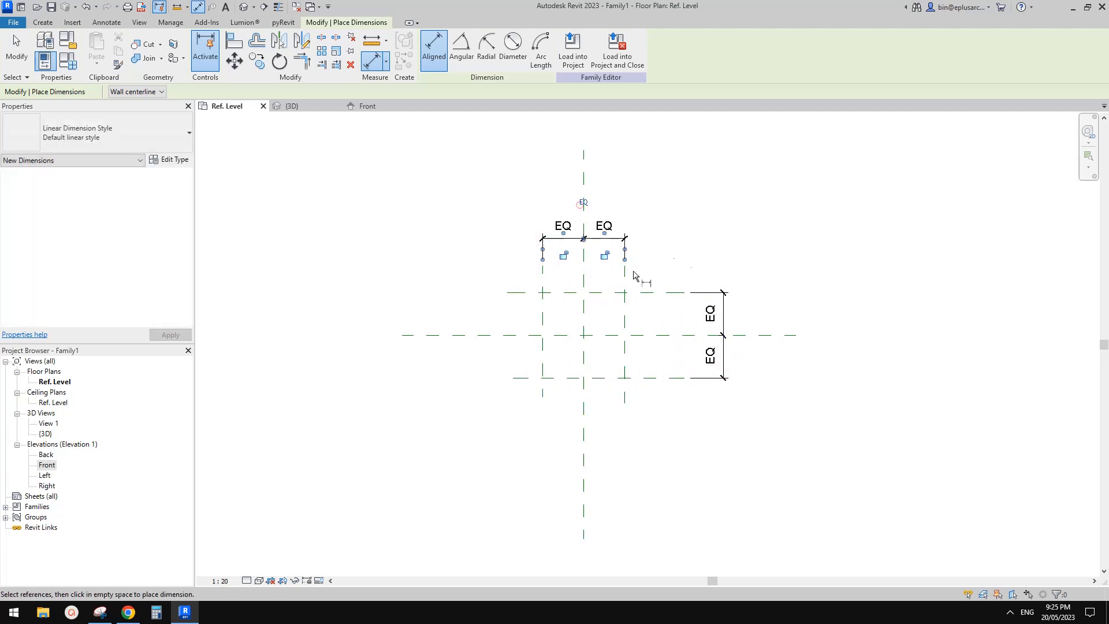
# Step: Add overall dimensions between the two outer horizontal planes and between the two outer vertical planes
pyautogui.click(653, 293)
pyautogui.click(664, 378)
pyautogui.click(745, 372)
pyautogui.click(625, 276)
pyautogui.click(543, 278)
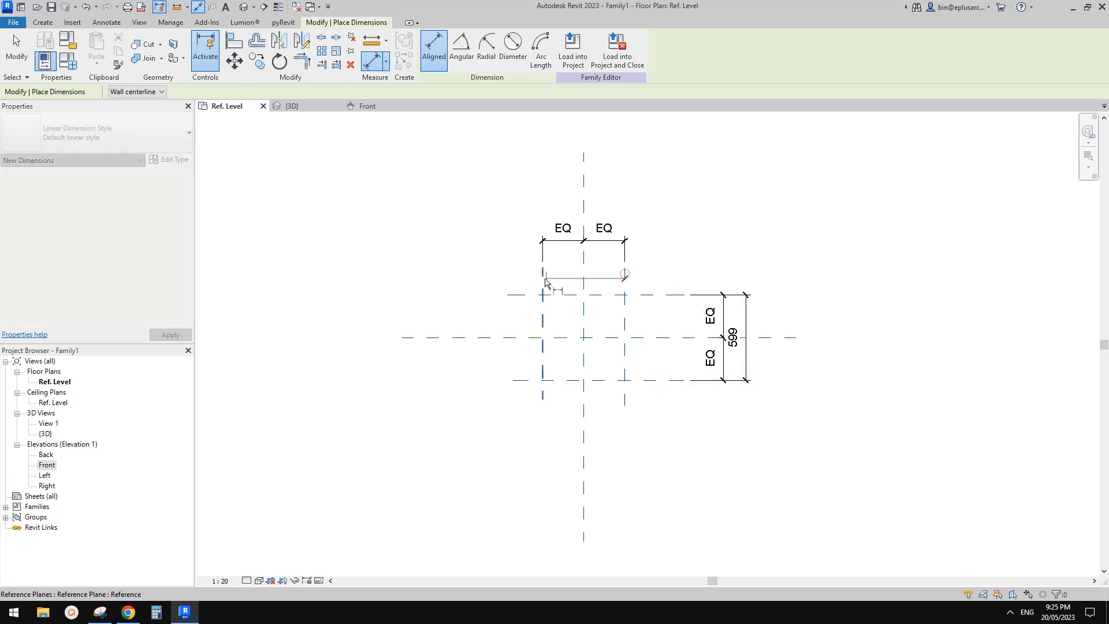
pyautogui.click(535, 204)
pyautogui.press('Escape')
pyautogui.press('Escape')
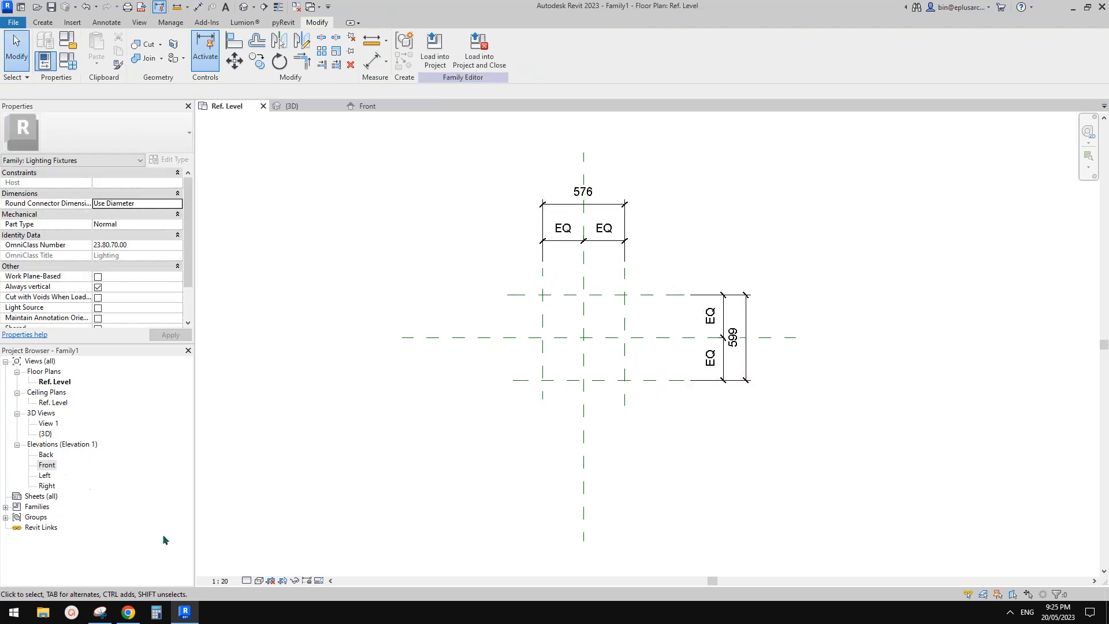
# Step: Check the lamp photo, then label both overall dimensions with one new family type parameter named W1
pyautogui.click(128, 609)
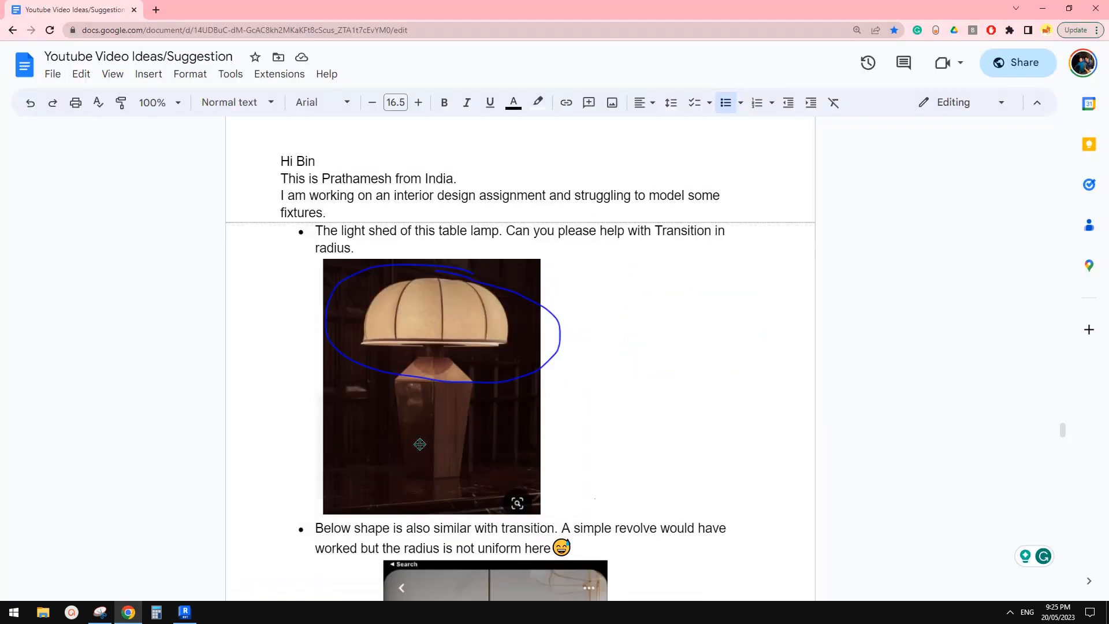
pyautogui.click(181, 614)
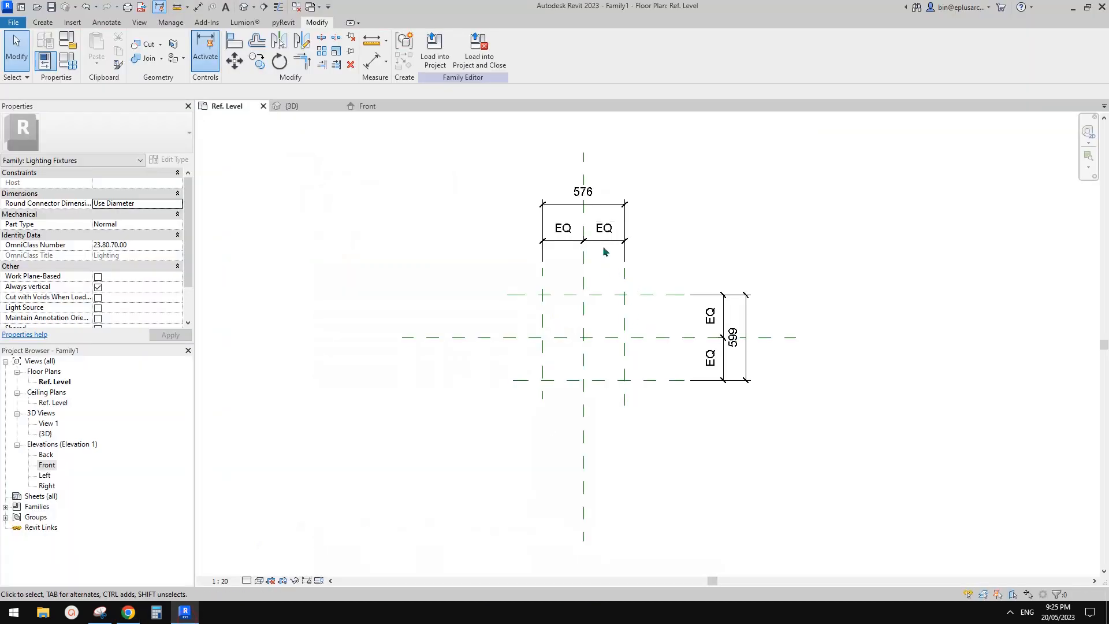
pyautogui.click(607, 202)
pyautogui.keyDown('ctrl'); pyautogui.click(743, 306); pyautogui.keyUp('ctrl')
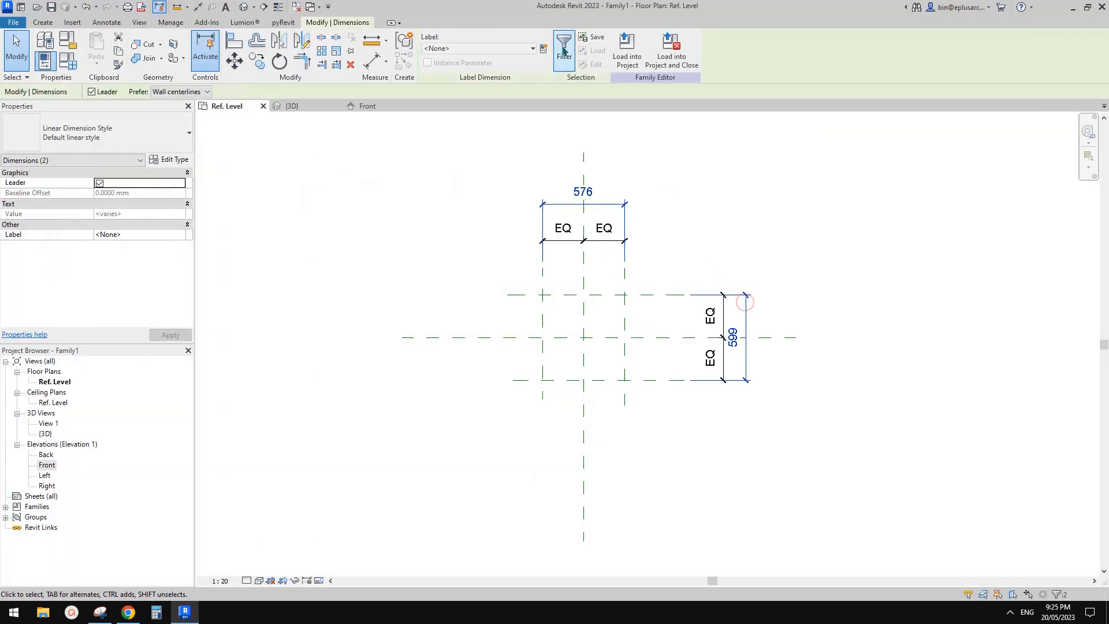
pyautogui.click(543, 48)
pyautogui.write('W1')
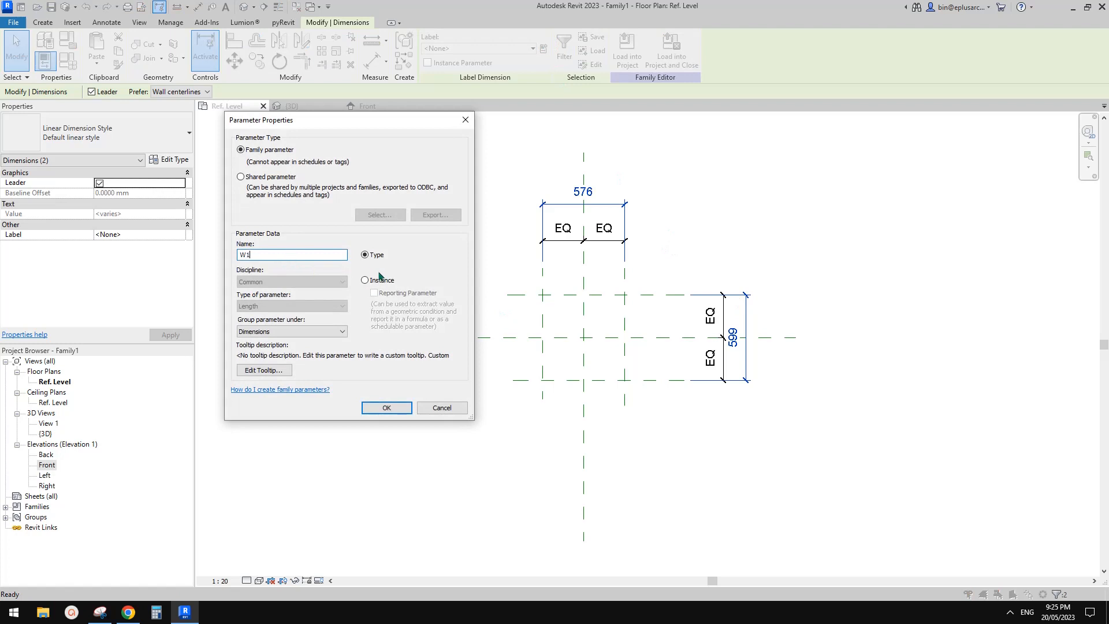
pyautogui.click(386, 408)
# Step: Draw two vertical and two horizontal reference planes outside the W1 planes, one on each side of the centre planes
pyautogui.press('r')
pyautogui.press('p')
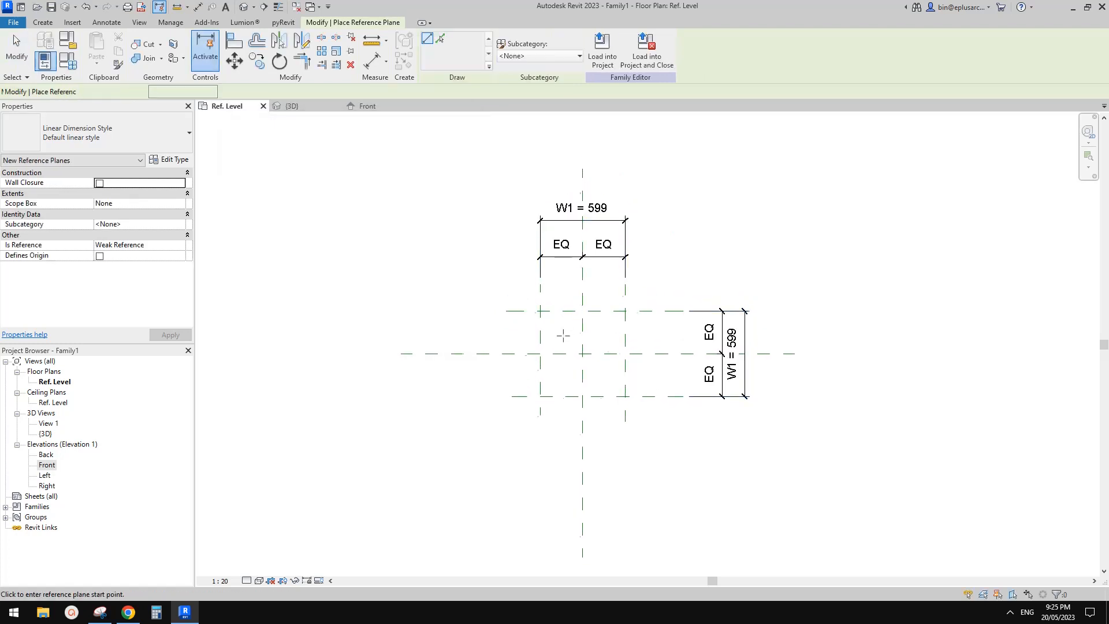
pyautogui.click(488, 275)
pyautogui.click(487, 442)
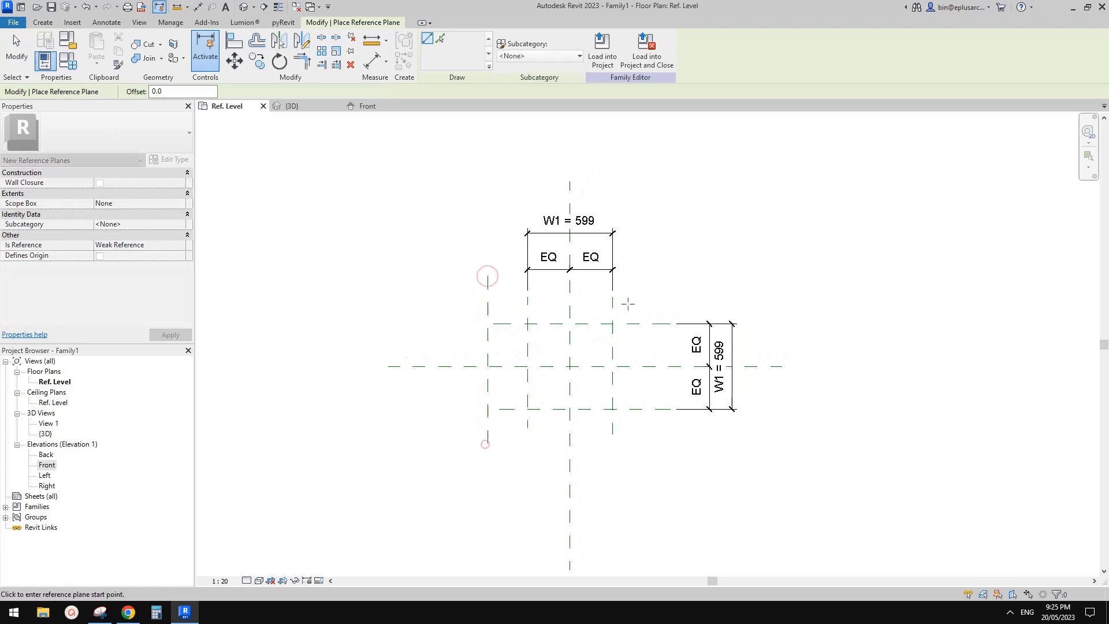
pyautogui.click(642, 282)
pyautogui.click(642, 445)
pyautogui.click(694, 290)
pyautogui.click(456, 290)
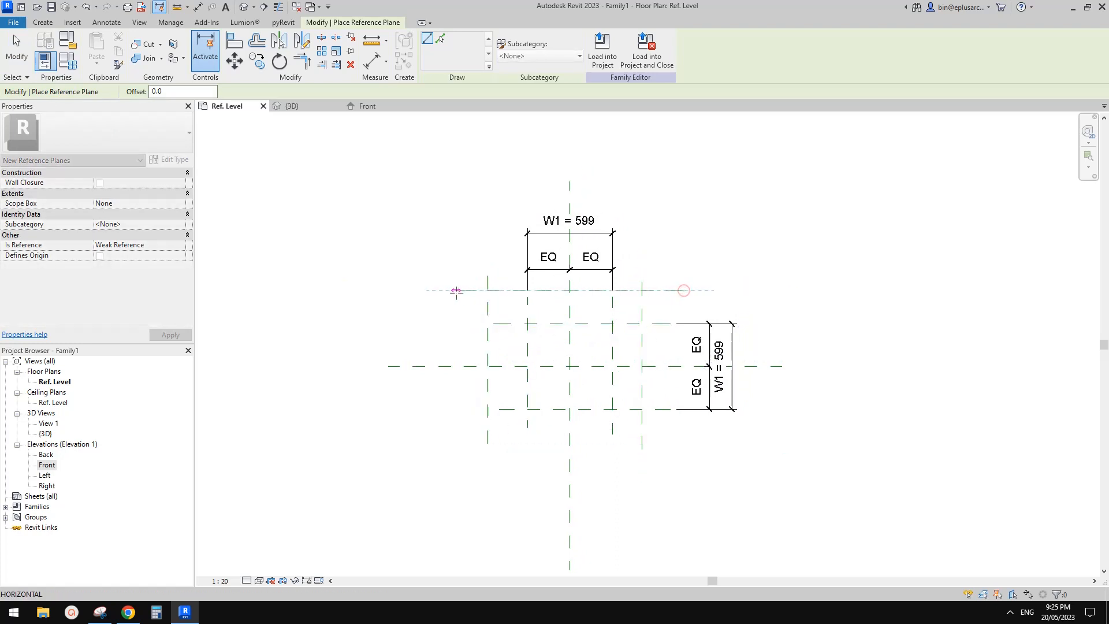
pyautogui.click(694, 434)
pyautogui.click(457, 434)
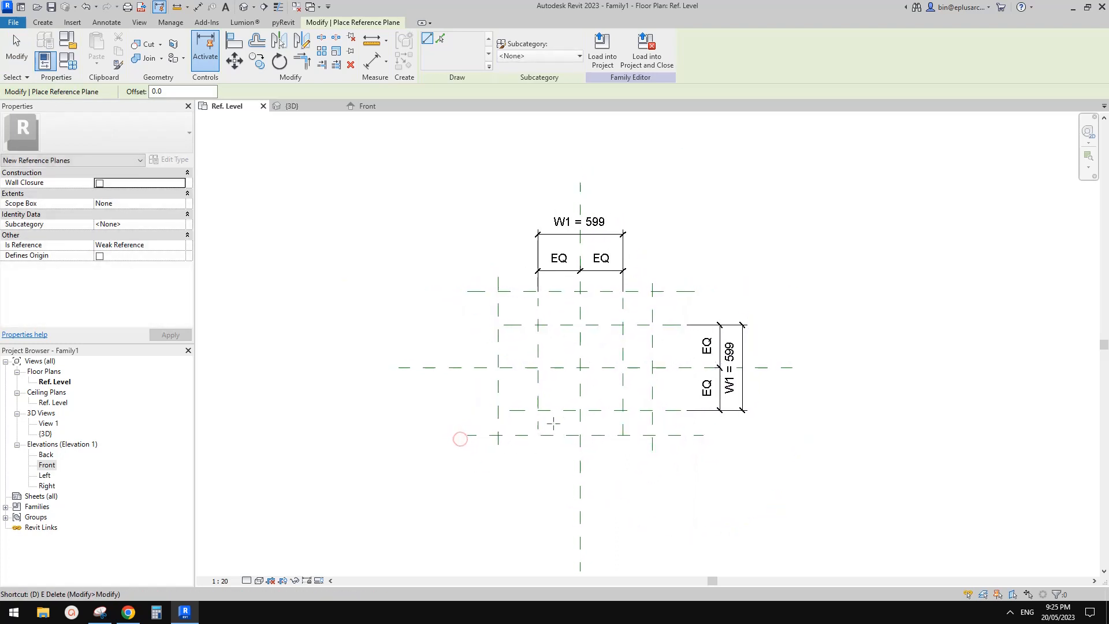
# Step: Dimension the new outer vertical planes and the centre plane in one string and make the two segments equal
pyautogui.press('d')
pyautogui.press('i')
pyautogui.click(650, 297)
pyautogui.click(581, 309)
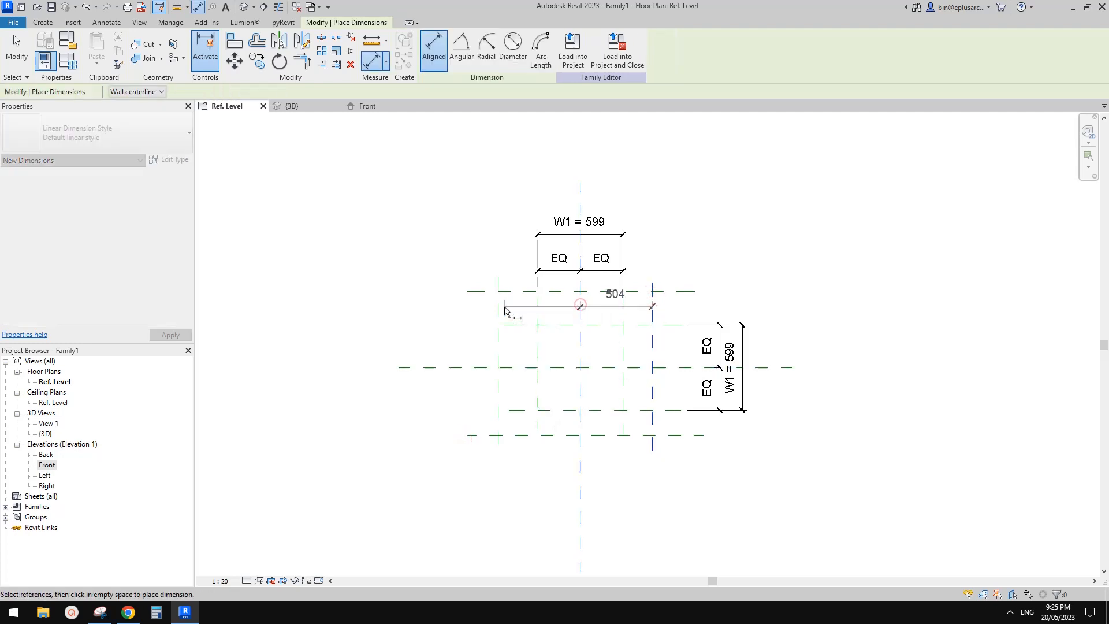
pyautogui.click(498, 307)
pyautogui.click(508, 201)
pyautogui.click(572, 165)
# Step: Add an overall dimension between the two outermost vertical reference planes, above the equality string
pyautogui.click(651, 301)
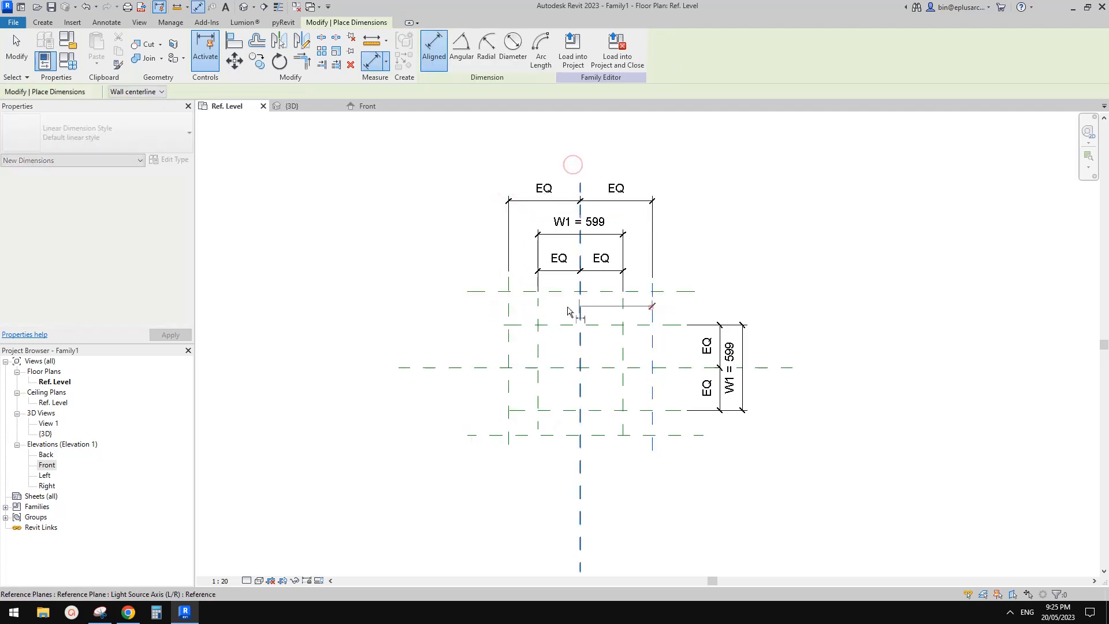
pyautogui.click(509, 306)
pyautogui.click(552, 169)
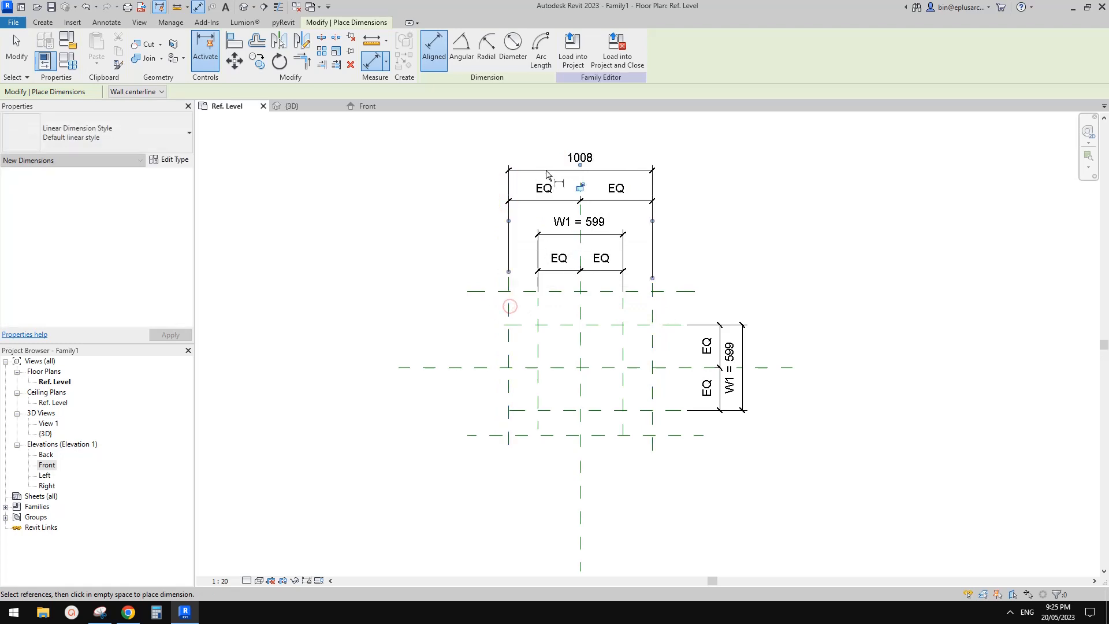
# Step: Dimension the outermost horizontal planes and the centre plane in one string and make the two segments equal
pyautogui.click(669, 292)
pyautogui.click(666, 368)
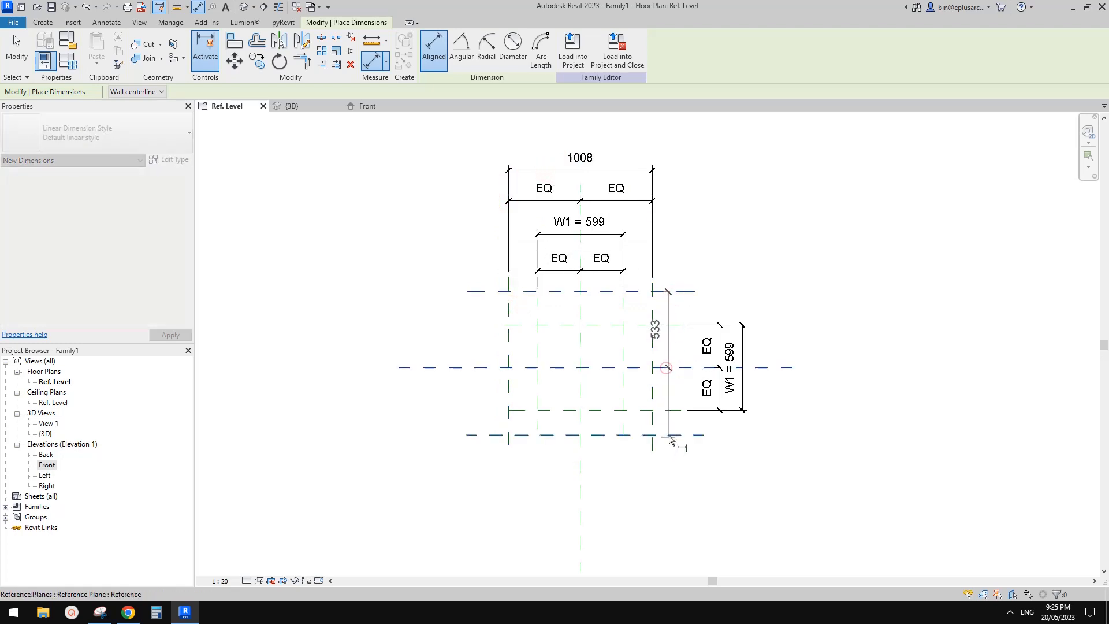
pyautogui.click(668, 435)
pyautogui.click(780, 435)
pyautogui.click(742, 366)
# Step: Add an overall dimension between the two outermost horizontal reference planes, outside the equality string
pyautogui.click(659, 291)
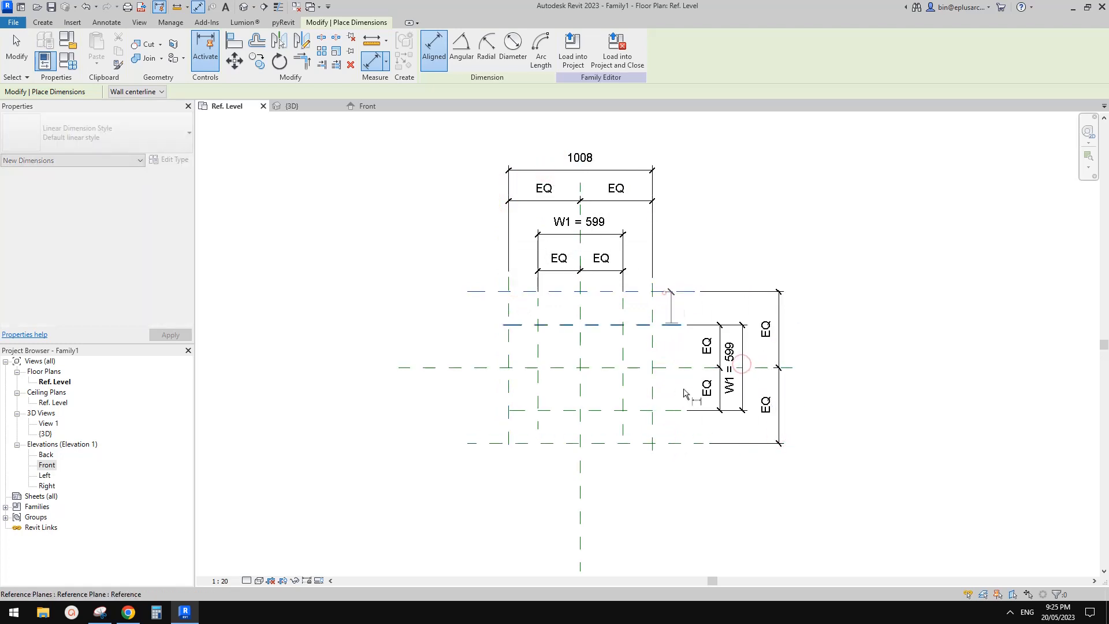
pyautogui.click(670, 443)
pyautogui.click(809, 372)
pyautogui.press('Escape')
pyautogui.press('Escape')
# Step: Label both outermost overall dimensions with one new family type parameter named W2
pyautogui.click(809, 373)
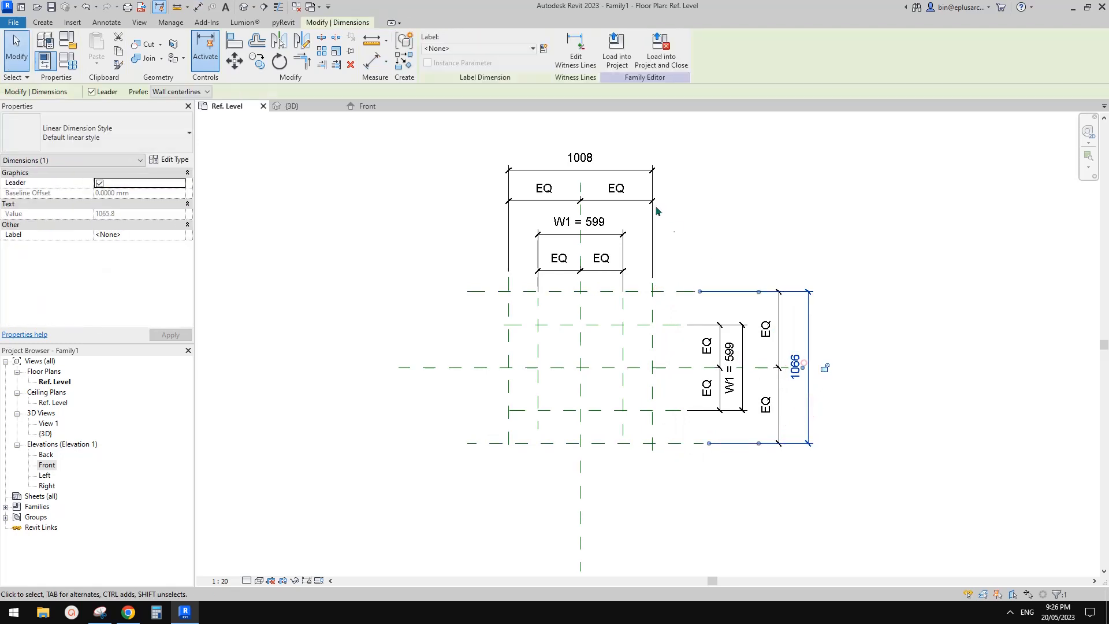
pyautogui.keyDown('ctrl'); pyautogui.click(601, 168); pyautogui.keyUp('ctrl')
pyautogui.click(543, 51)
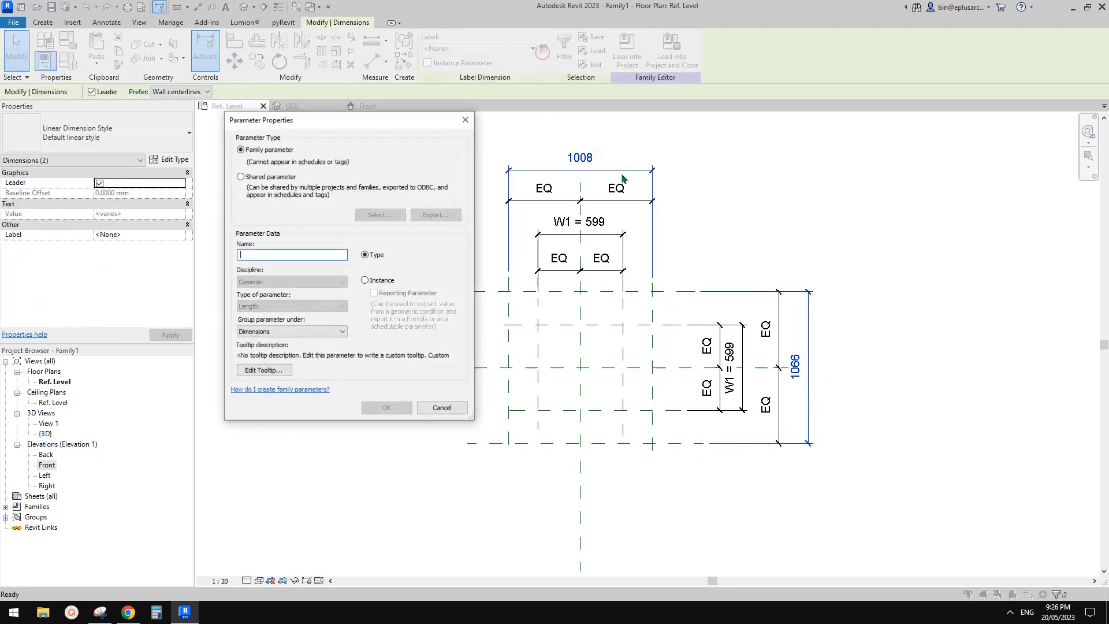
pyautogui.click(381, 410)
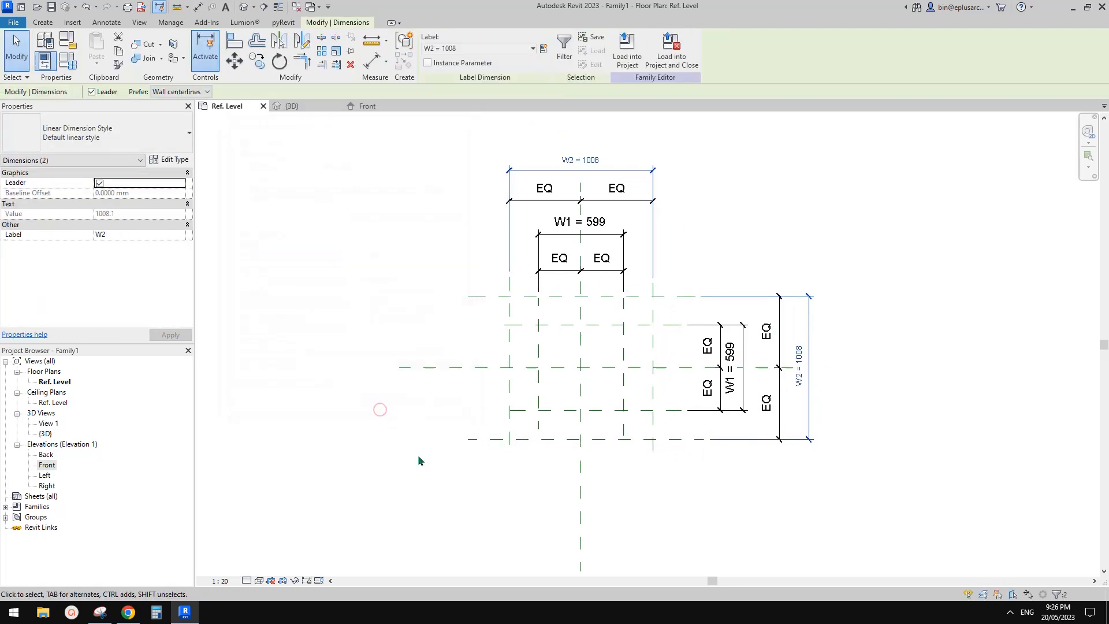
# Step: Examine the lamp photo, mark the half-widths at the base and shoulder on its Snipping Tool capture, and return to Revit
pyautogui.click(129, 612)
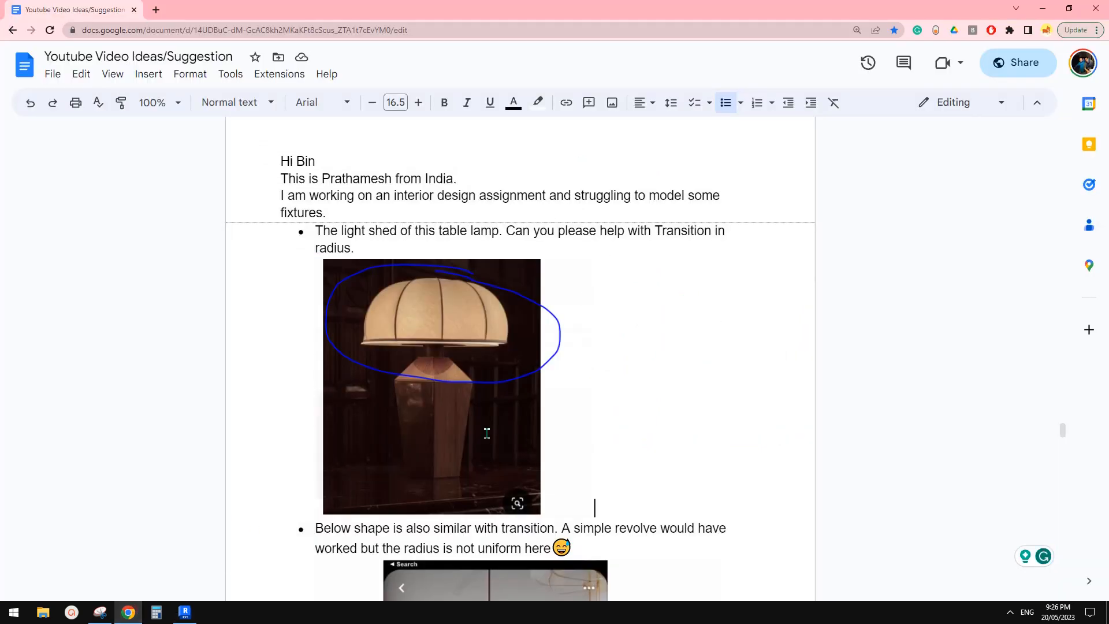
pyautogui.click(185, 613)
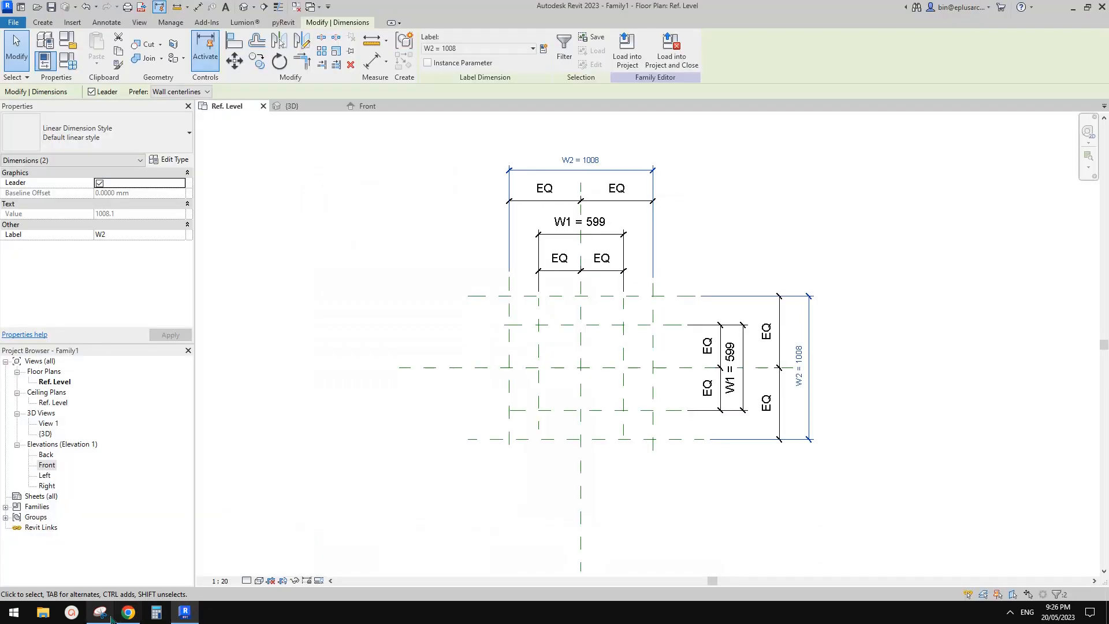
pyautogui.click(100, 612)
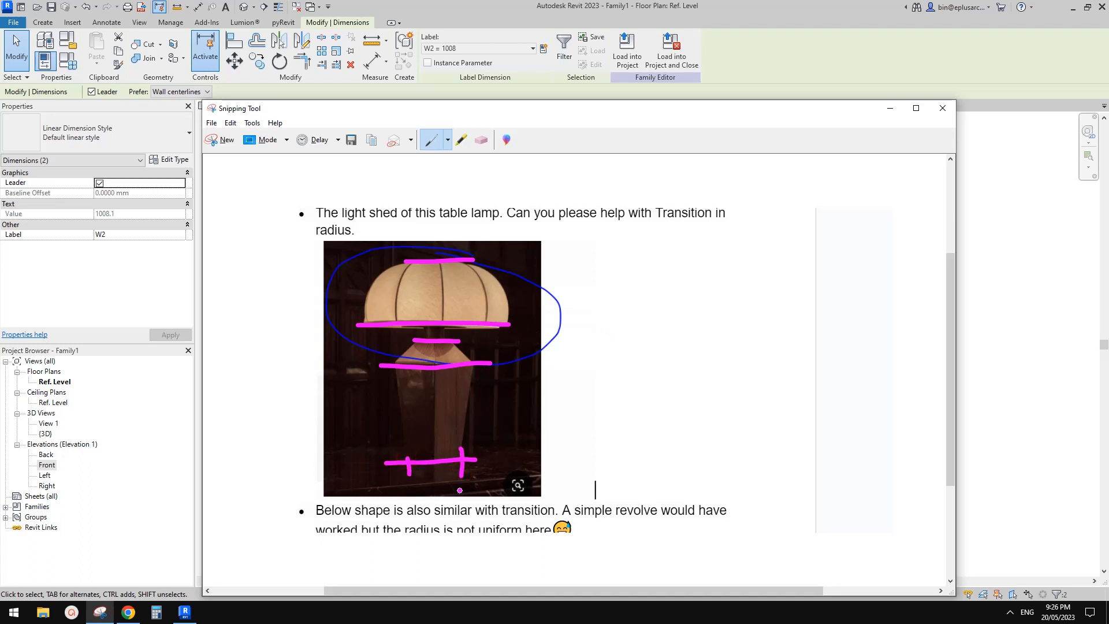
pyautogui.click(481, 143)
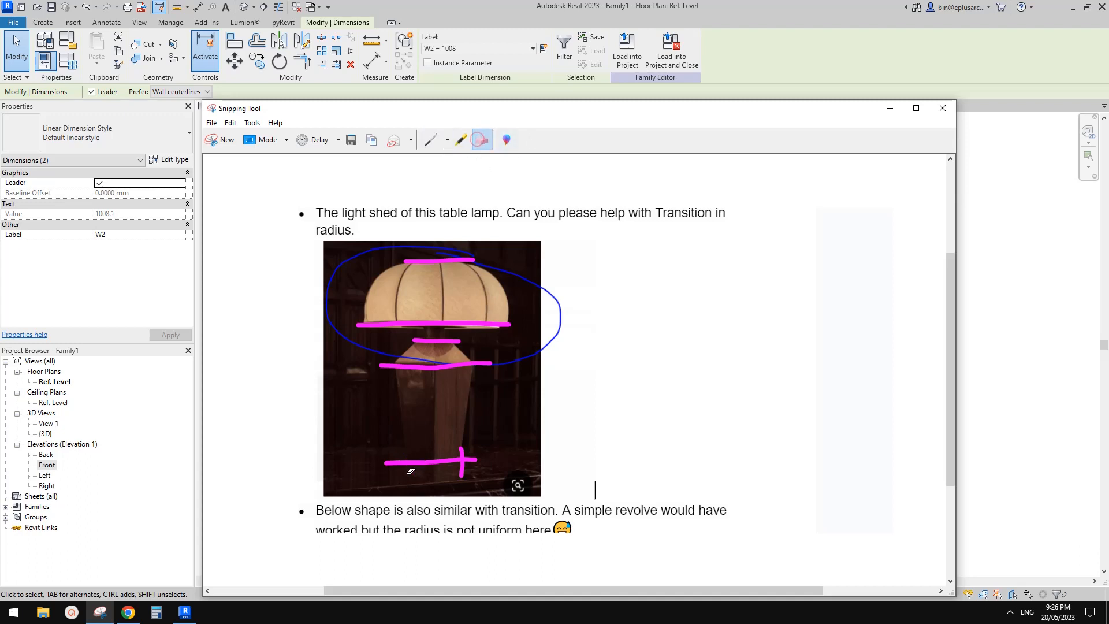
pyautogui.click(430, 140)
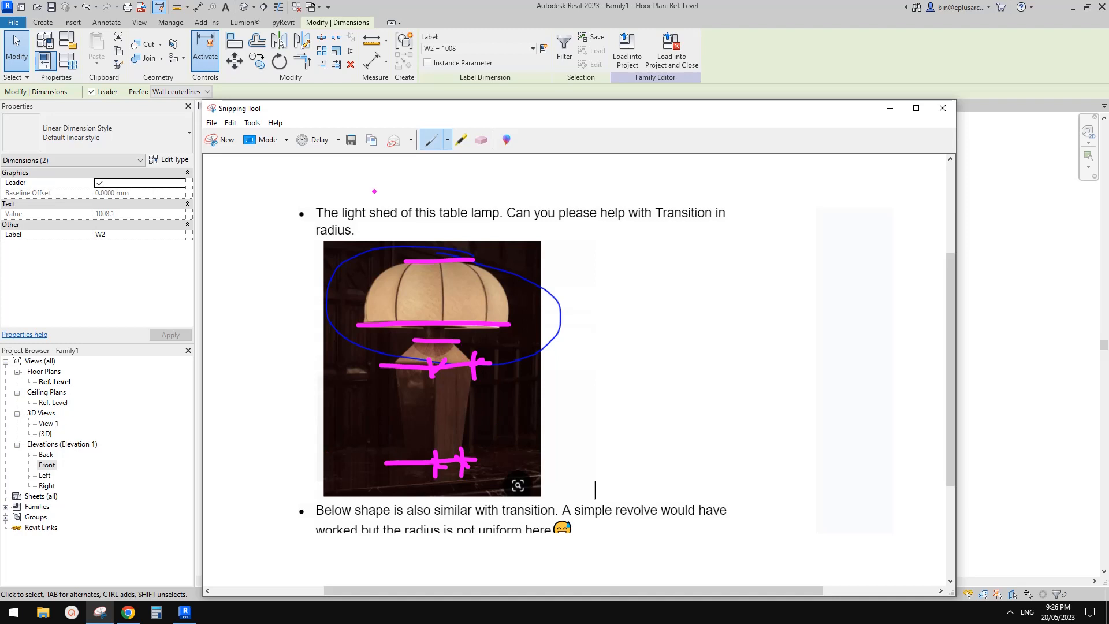
pyautogui.click(186, 613)
# Step: Draw two vertical and two horizontal reference planes inside the W1 planes, one on each side of the centre planes
pyautogui.scroll(3, 590, 343)
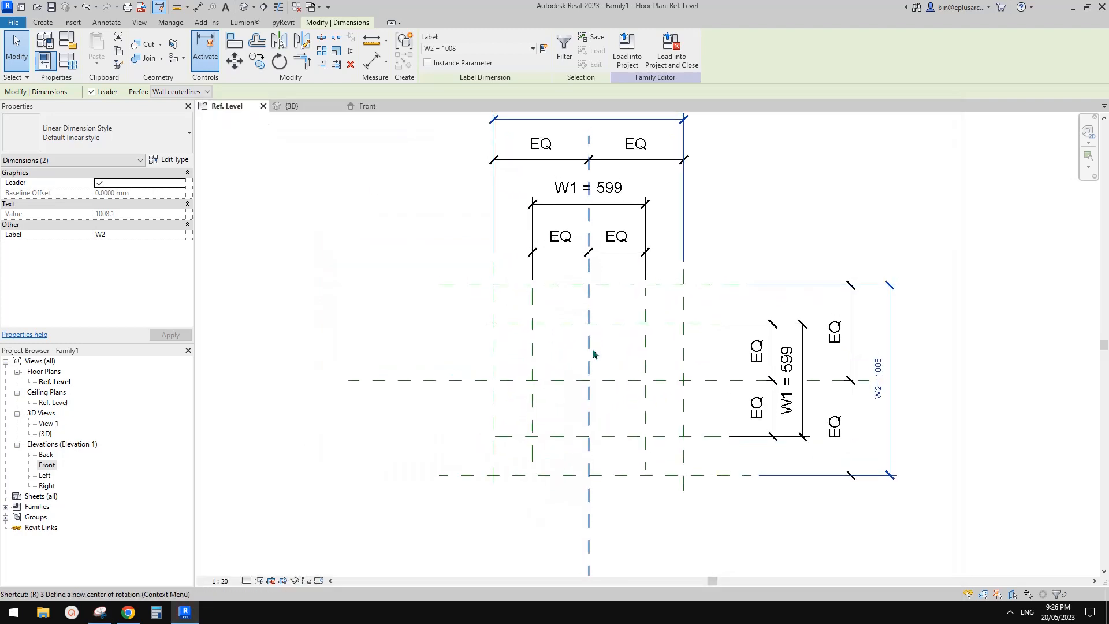
pyautogui.press('r')
pyautogui.press('p')
pyautogui.click(554, 345)
pyautogui.click(554, 415)
pyautogui.click(628, 345)
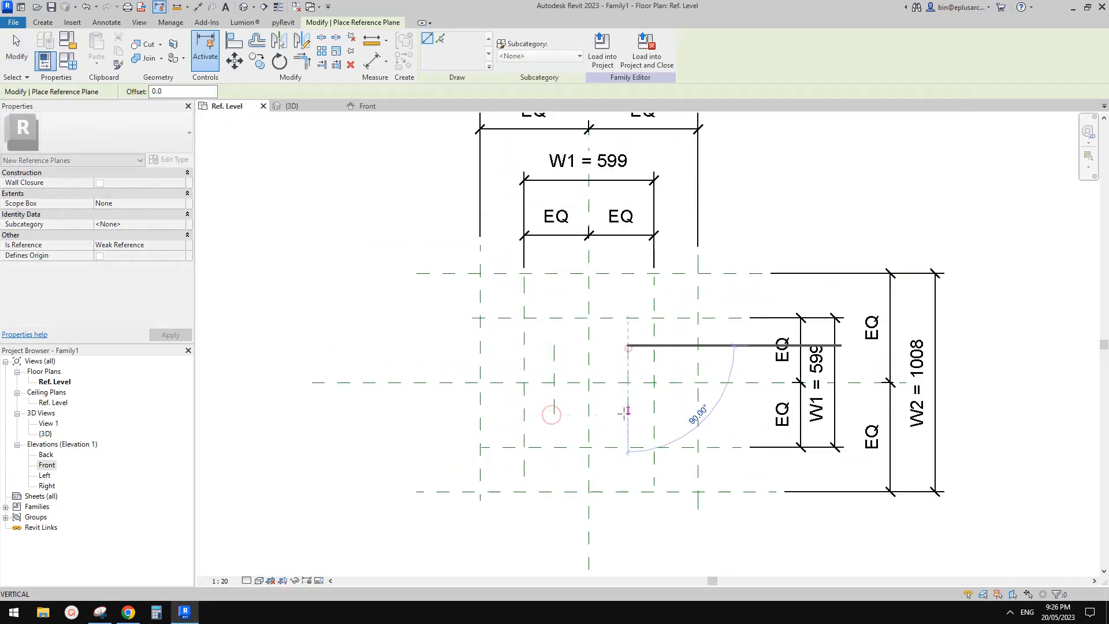
pyautogui.click(628, 415)
pyautogui.click(642, 355)
pyautogui.click(542, 355)
pyautogui.click(639, 409)
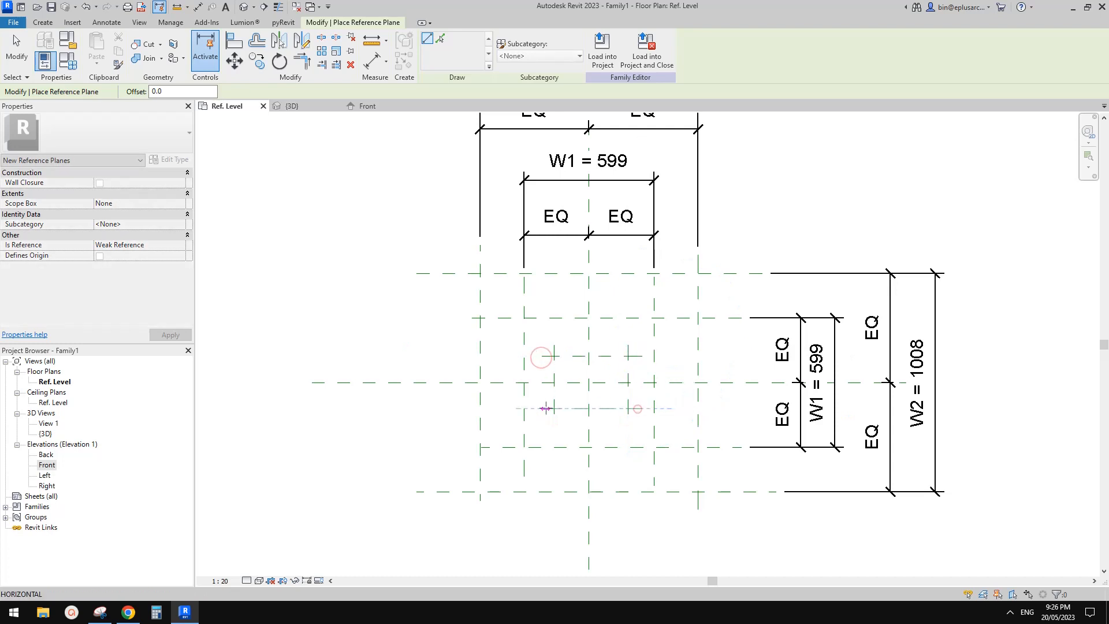
pyautogui.click(546, 407)
pyautogui.moveTo(604, 402); pyautogui.dragTo(607, 402, button='middle')
# Step: Dimension the innermost horizontal planes and the centre plane in one string and make the two segments equal
pyautogui.press('d')
pyautogui.press('i')
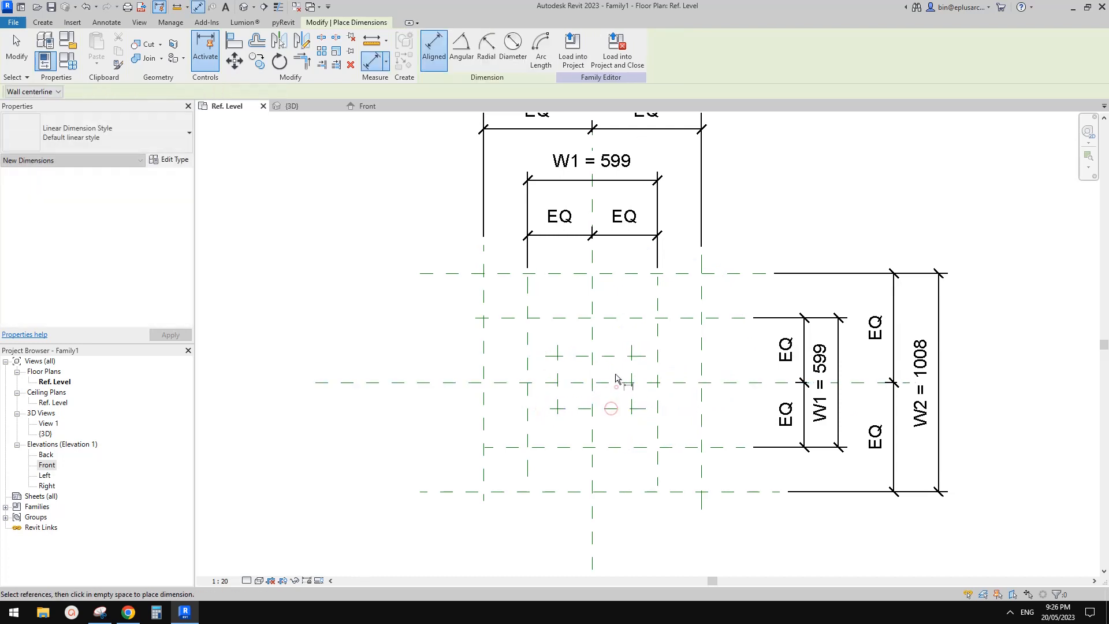
pyautogui.click(614, 357)
pyautogui.click(614, 382)
pyautogui.click(614, 409)
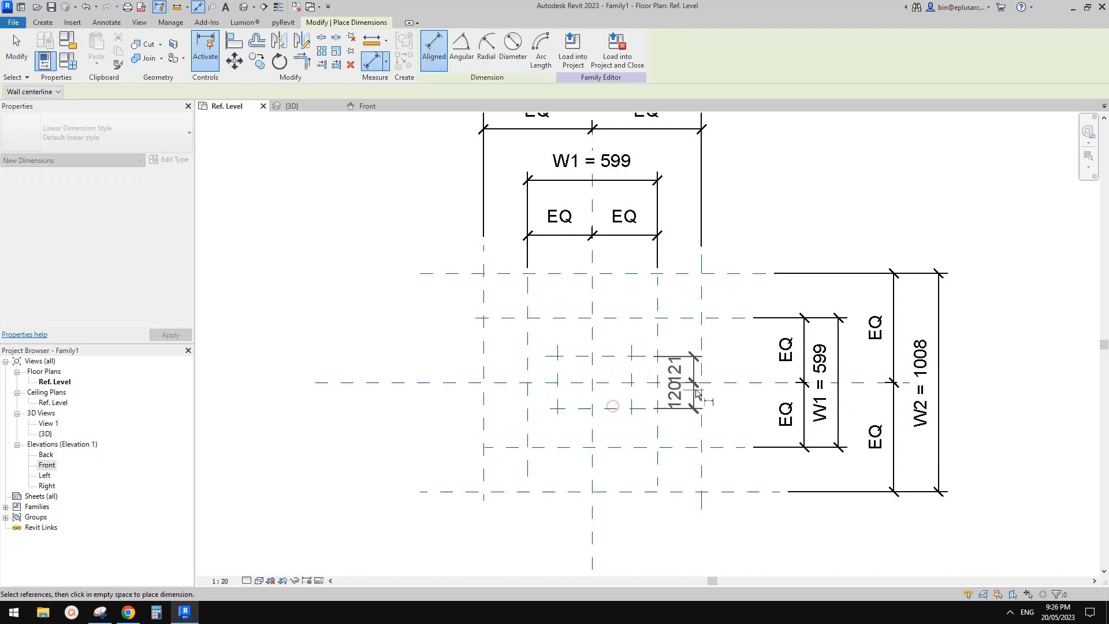
pyautogui.click(735, 388)
pyautogui.click(757, 397)
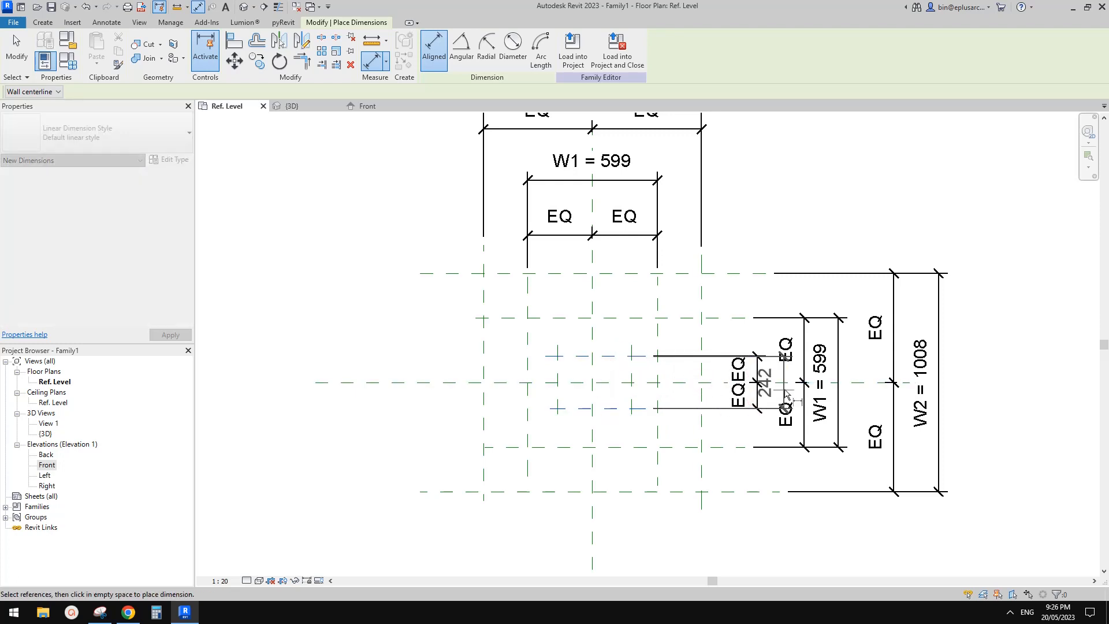
# Step: Add an overall dimension between the two innermost horizontal reference planes, beside their equality string
pyautogui.click(781, 389)
pyautogui.moveTo(847, 387); pyautogui.dragTo(788, 367, button='middle')
pyautogui.press('Escape')
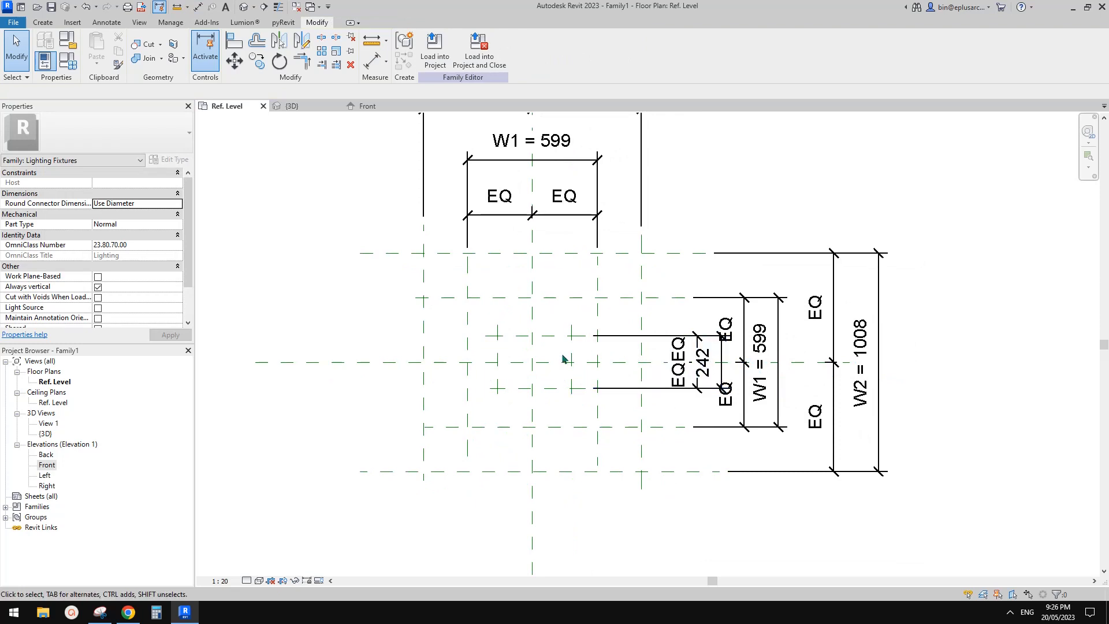
# Step: Dimension the innermost vertical planes and the centre plane in one string and make the two segments equal
pyautogui.press('d')
pyautogui.press('i')
pyautogui.click(537, 358)
pyautogui.click(498, 352)
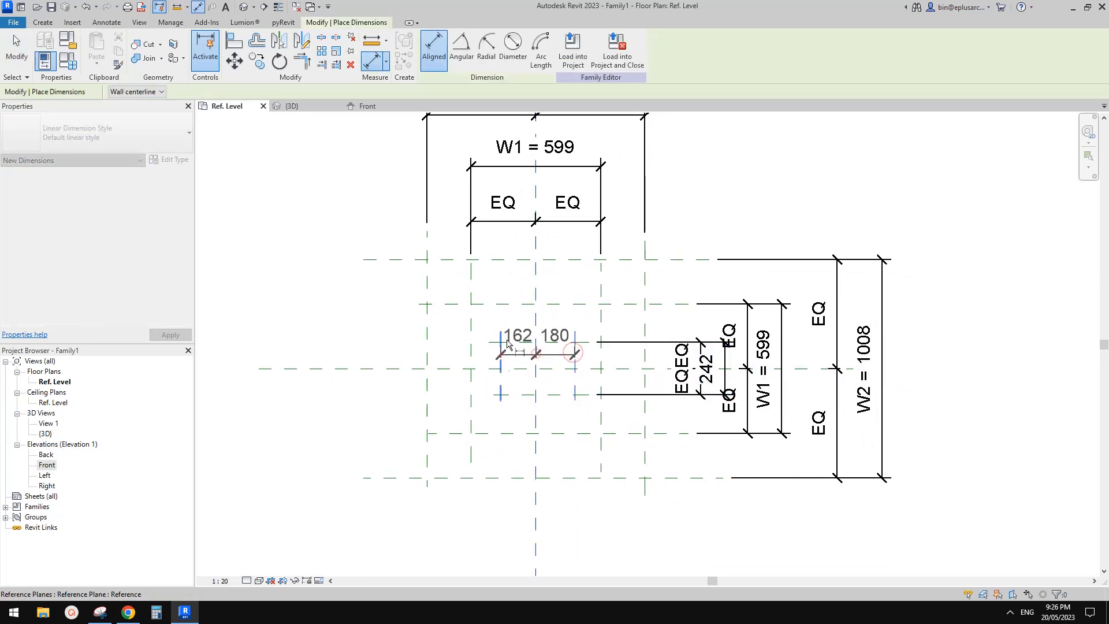
pyautogui.click(517, 246)
pyautogui.click(536, 191)
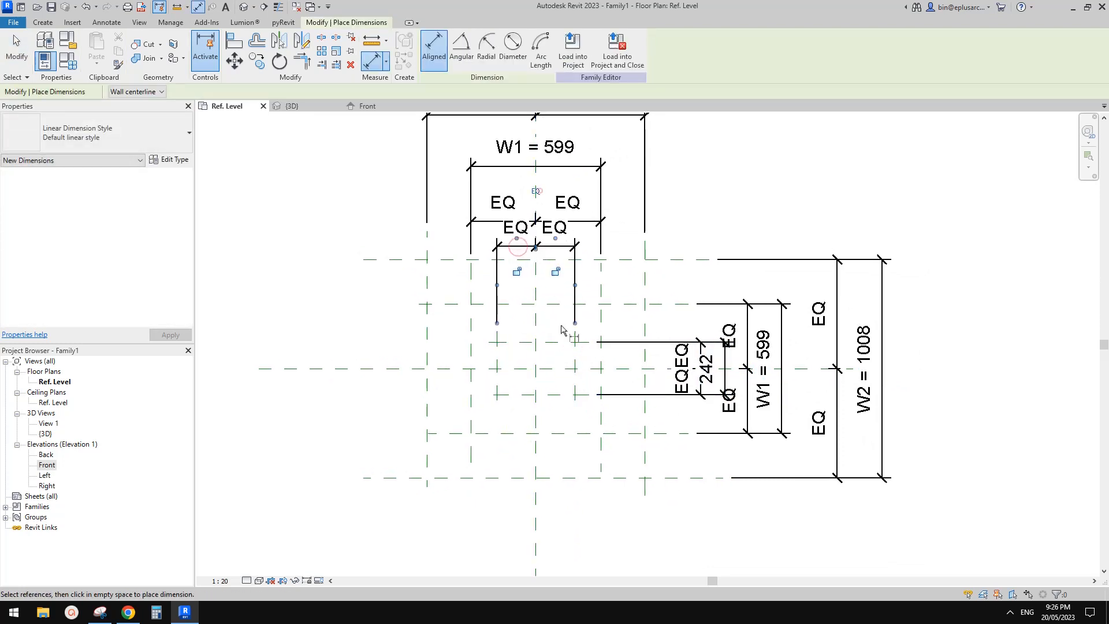
# Step: Add an overall dimension between the two innermost vertical reference planes, above their equality string
pyautogui.click(575, 356)
pyautogui.click(500, 356)
pyautogui.scroll(2, 544, 202)
pyautogui.moveTo(544, 203); pyautogui.dragTo(543, 236, button='middle')
pyautogui.click(543, 236)
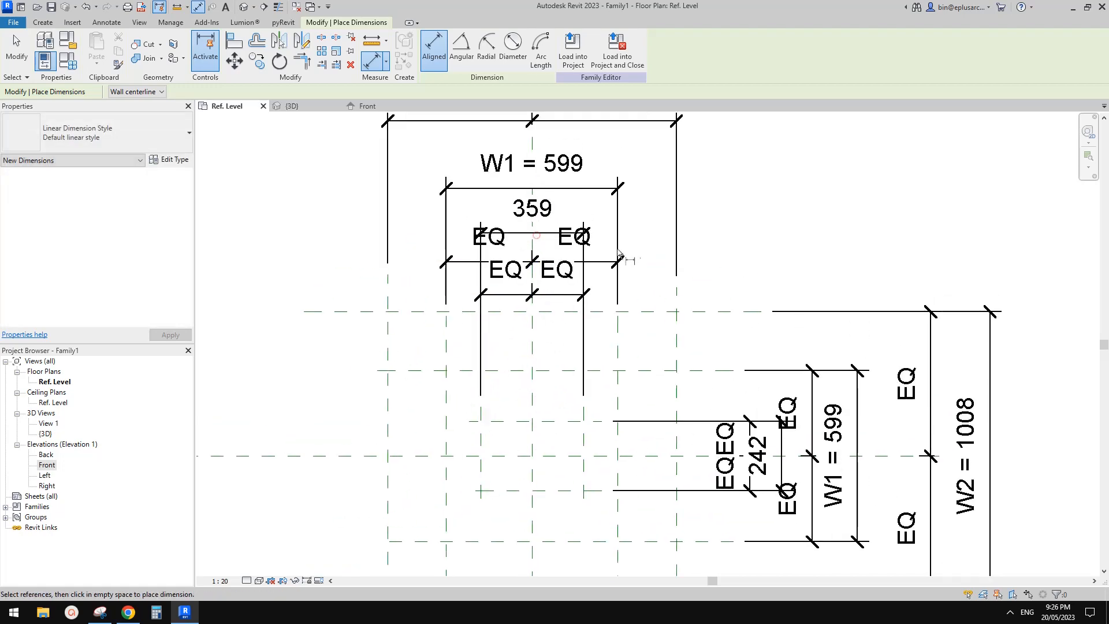
pyautogui.press('Escape')
# Step: Rearrange the dimension lines above the vertical planes so the W1 equality string and innermost overall dimension no longer overlap
pyautogui.moveTo(599, 262); pyautogui.dragTo(598, 212)
pyautogui.scroll(-1, 585, 172)
pyautogui.moveTo(586, 172); pyautogui.dragTo(570, 290, button='middle')
pyautogui.press('Escape')
pyautogui.moveTo(569, 284); pyautogui.dragTo(566, 257)
pyautogui.moveTo(564, 277); pyautogui.dragTo(591, 229, button='middle')
pyautogui.press('Escape')
# Step: Move the innermost horizontal planes' equality string closer to the planes, clear of their overall dimension
pyautogui.click(563, 278)
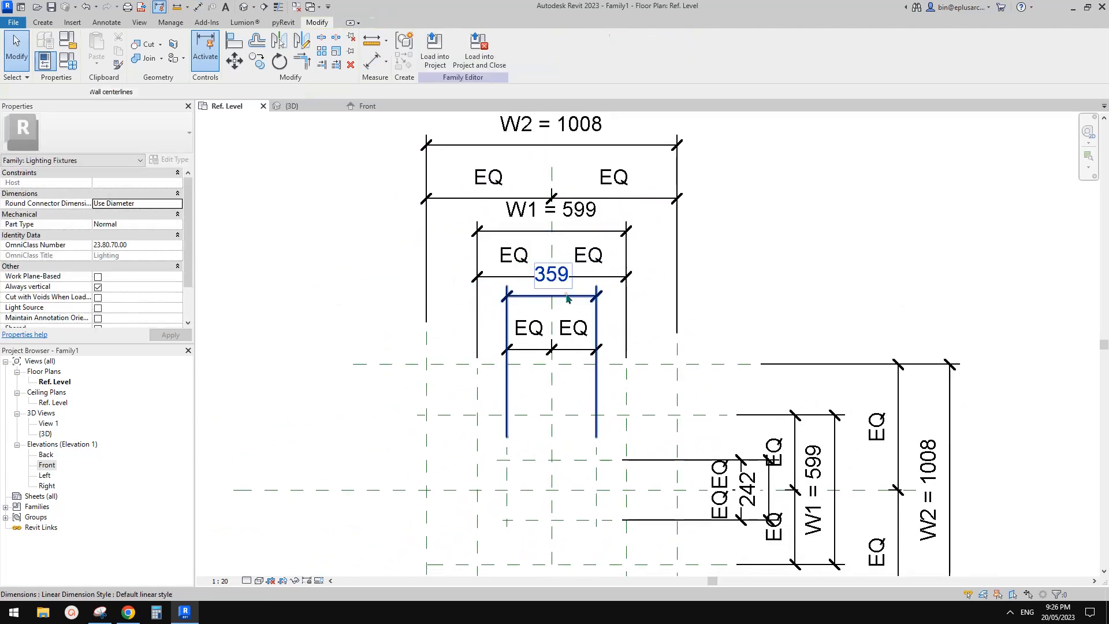
pyautogui.keyDown('ctrl'); pyautogui.click(623, 233); pyautogui.keyUp('ctrl')
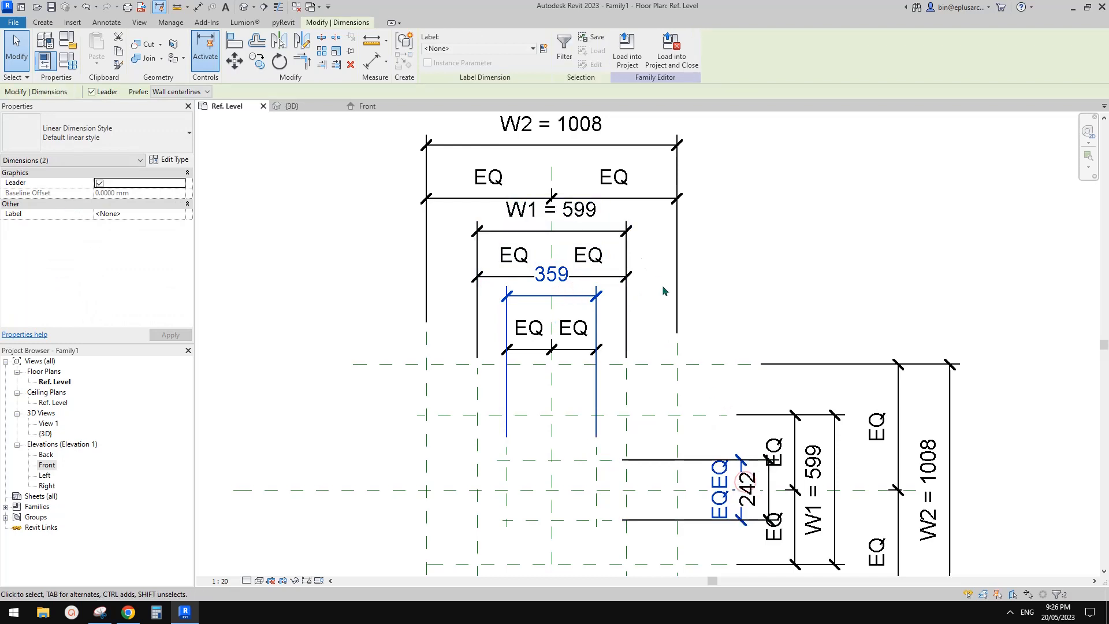
pyautogui.press('Escape')
pyautogui.moveTo(744, 474); pyautogui.dragTo(721, 472)
pyautogui.press('Escape')
# Step: Label both innermost overall dimensions with one new family type parameter named W3
pyautogui.click(763, 485)
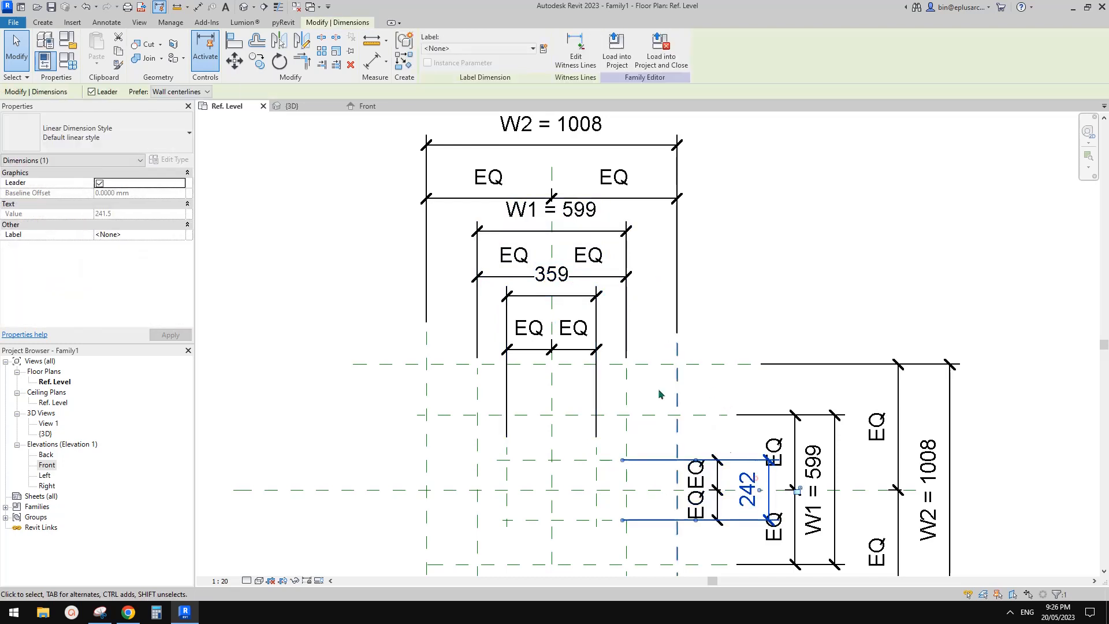
pyautogui.keyDown('ctrl'); pyautogui.click(566, 282); pyautogui.keyUp('ctrl')
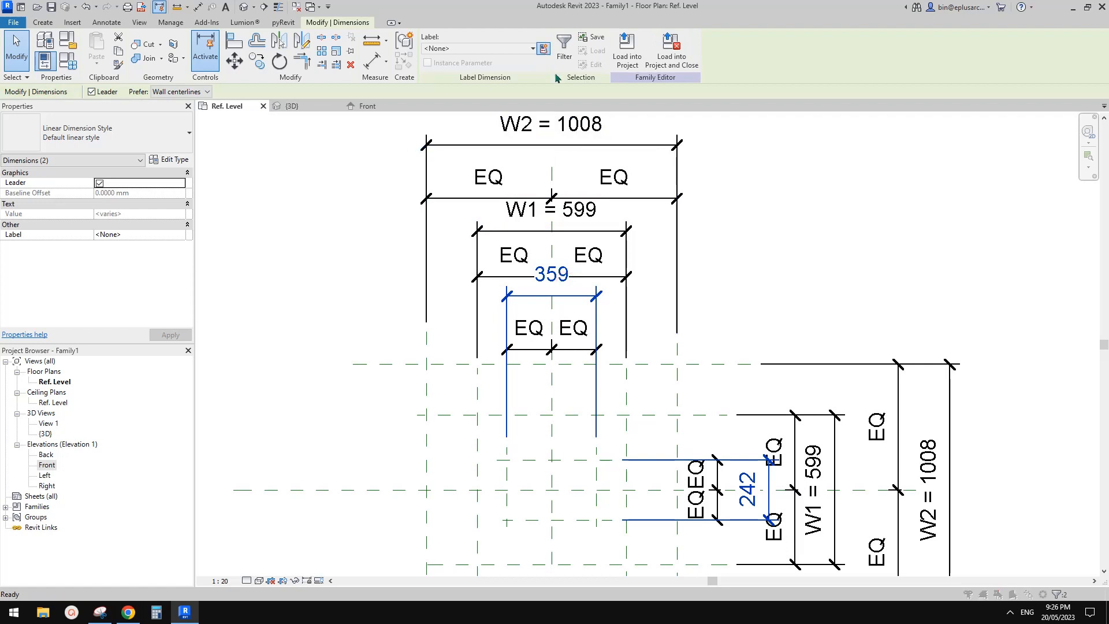
pyautogui.click(543, 48)
pyautogui.write('W3')
pyautogui.click(387, 408)
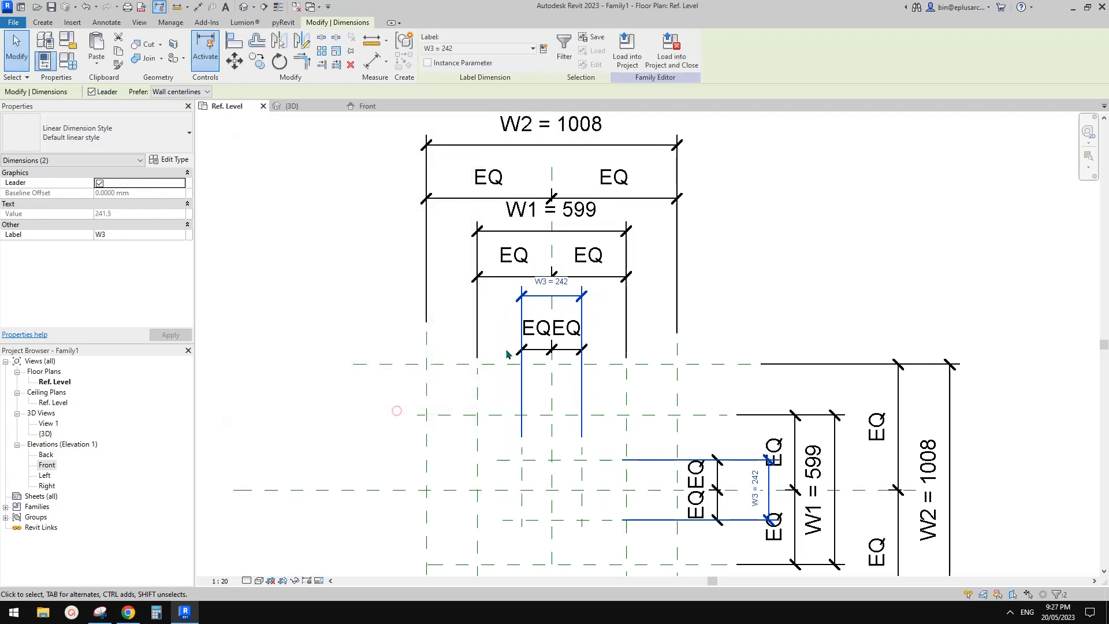
pyautogui.scroll(-1, 517, 312)
pyautogui.press('Escape')
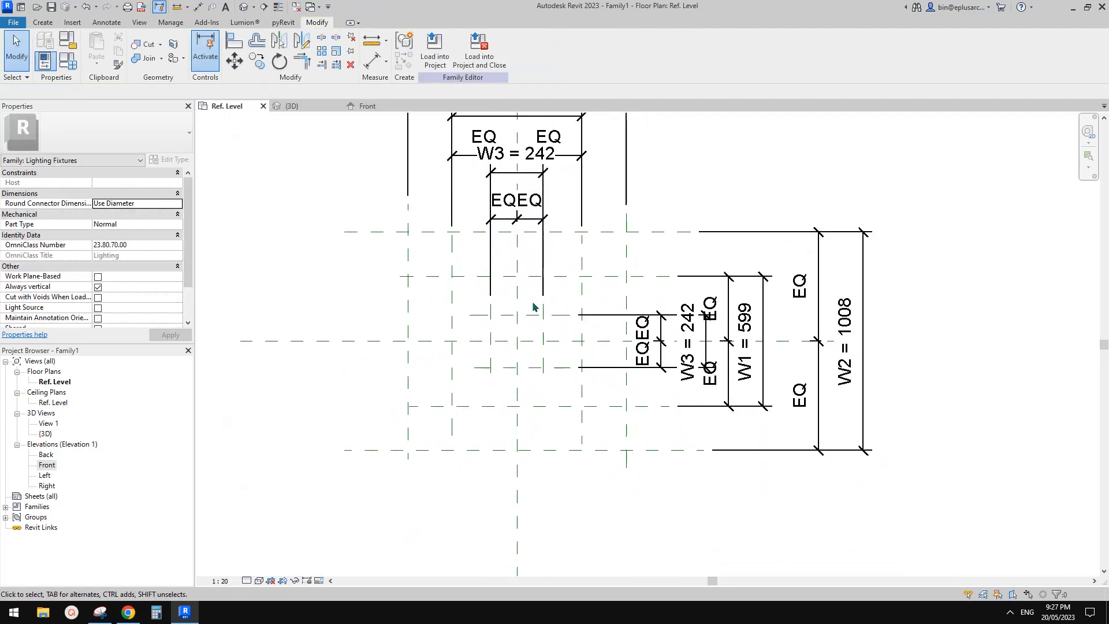
pyautogui.moveTo(540, 313); pyautogui.dragTo(540, 315, button='middle')
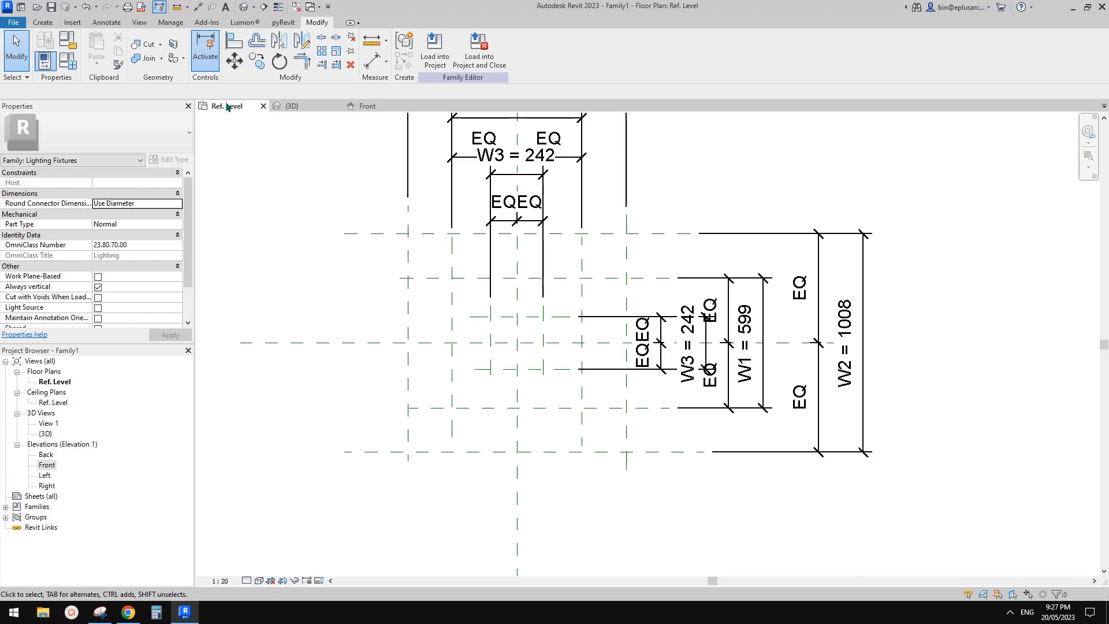
pyautogui.click(43, 22)
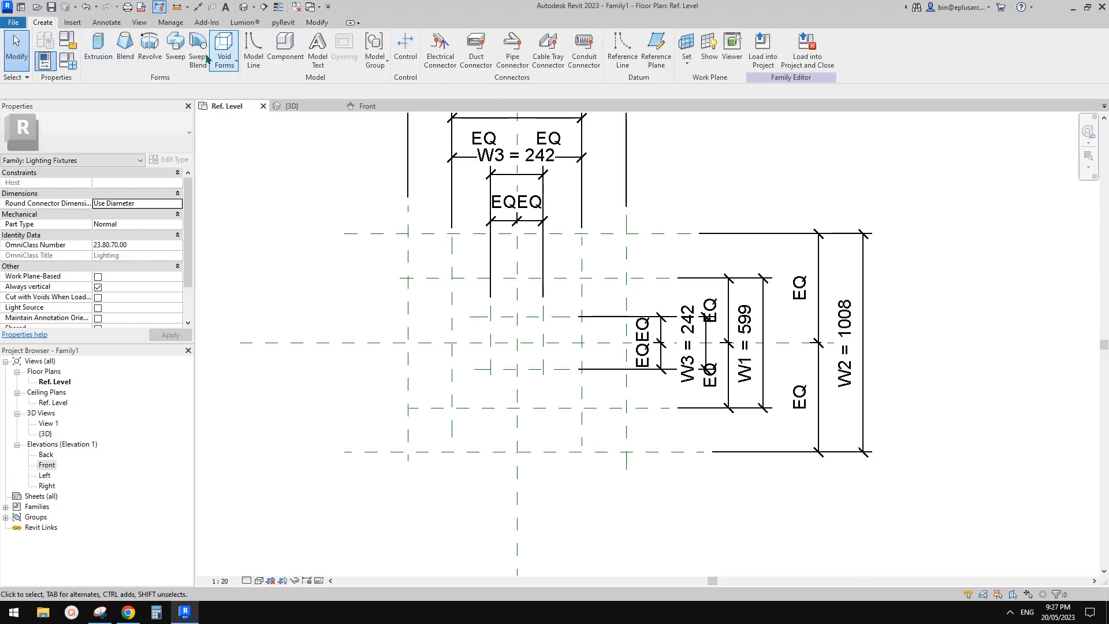
pyautogui.click(126, 48)
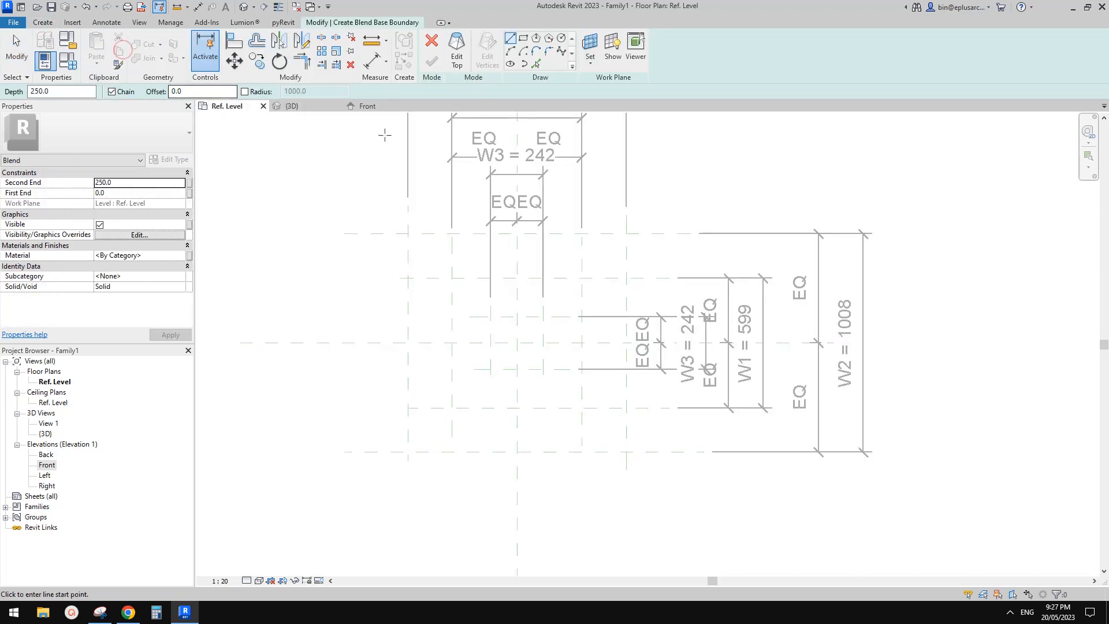
pyautogui.click(433, 43)
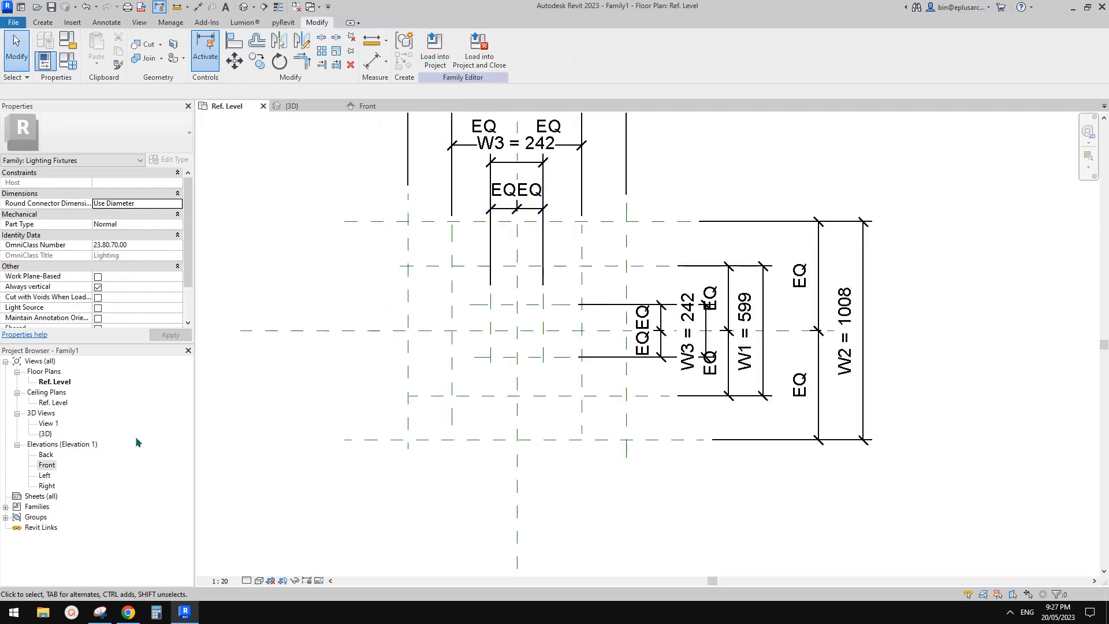
# Step: In the Left elevation, name the two lowest horizontal reference planes above Ref. Level 1 and 2, counting upward
pyautogui.doubleClick(45, 476)
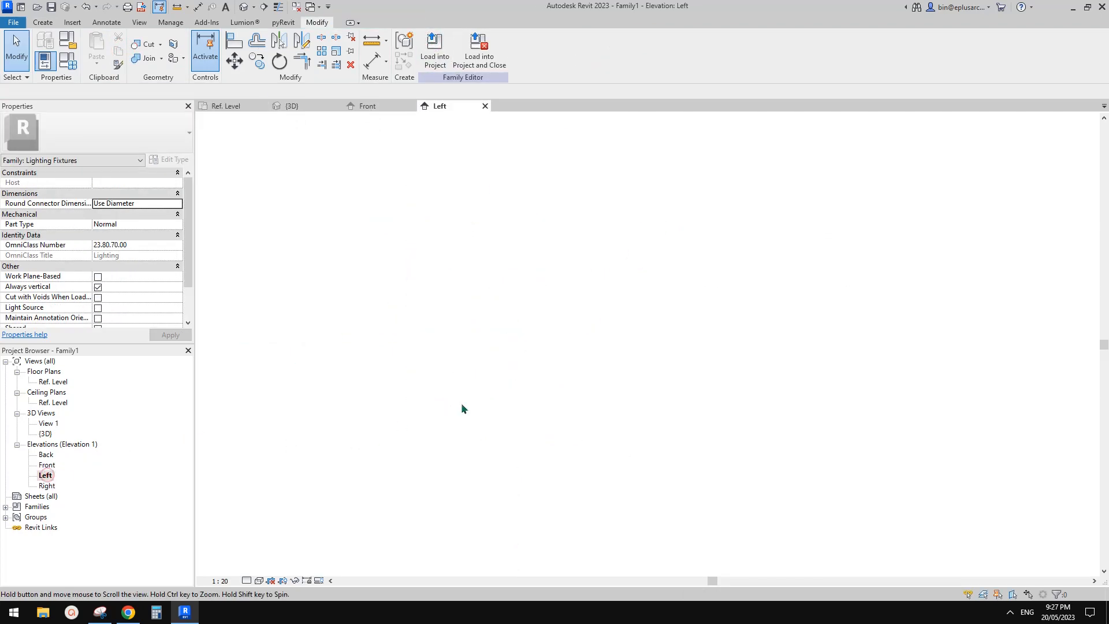
pyautogui.moveTo(606, 429); pyautogui.dragTo(582, 424, button='middle')
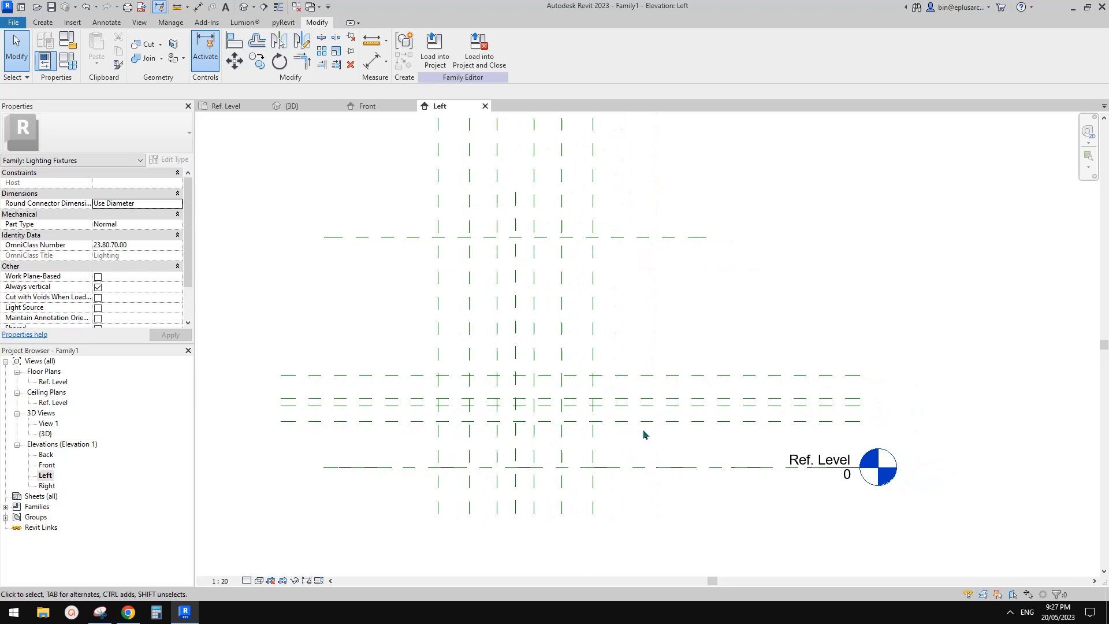
pyautogui.click(731, 473)
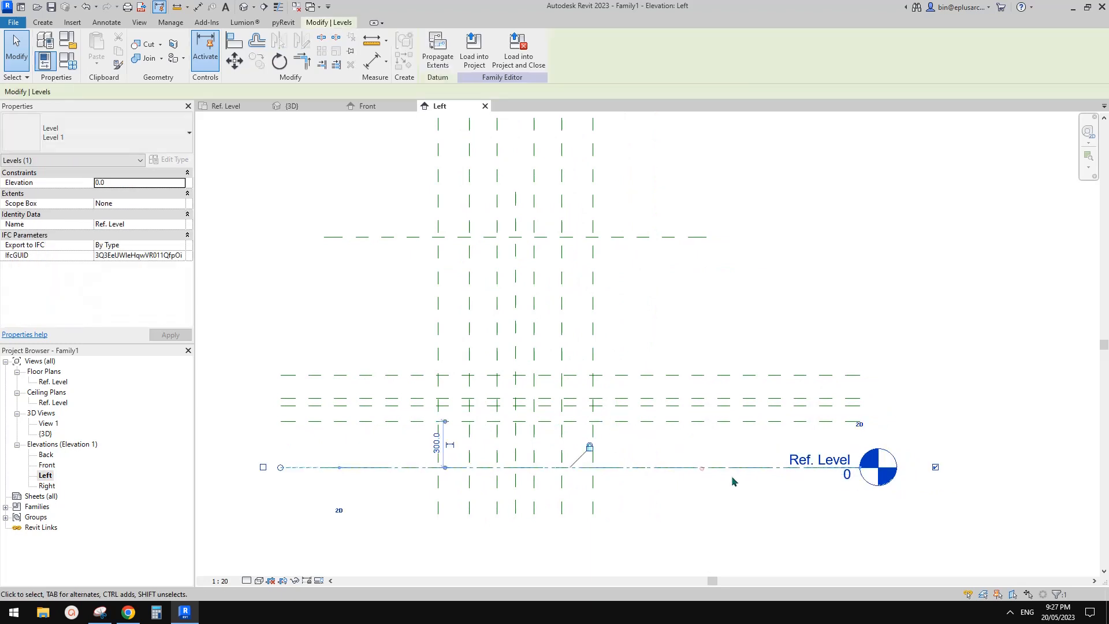
pyautogui.click(651, 456)
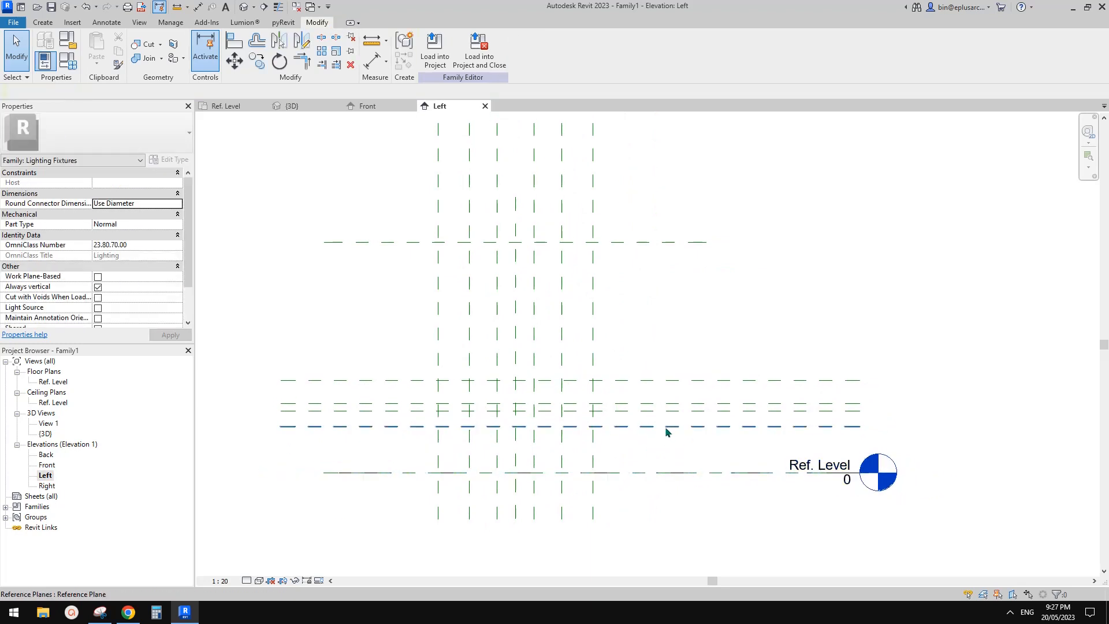
pyautogui.click(663, 427)
pyautogui.click(830, 422)
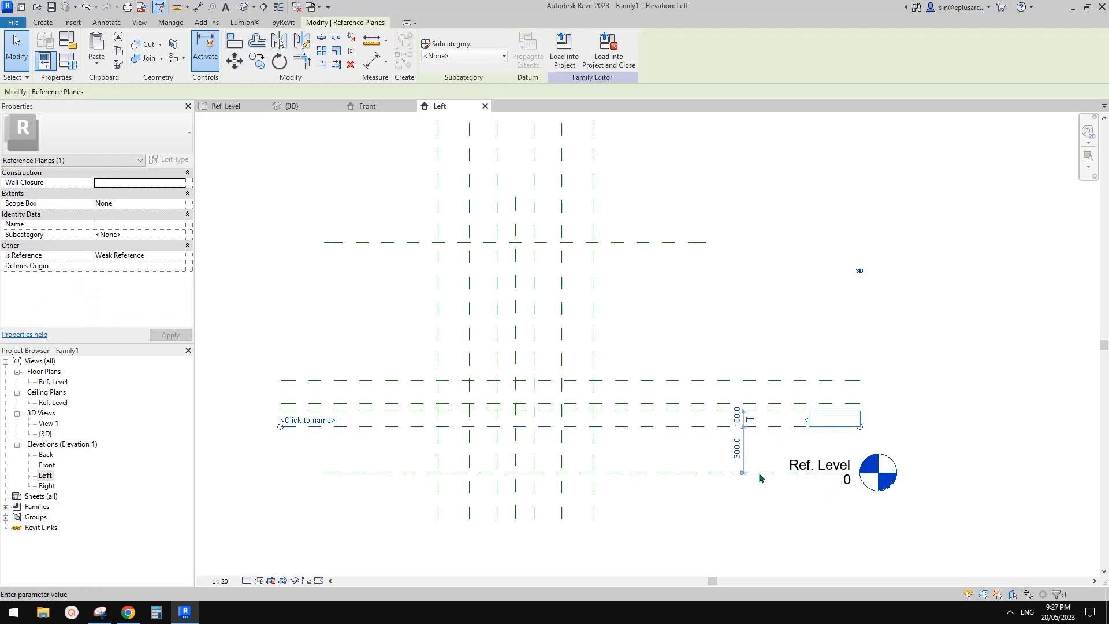
pyautogui.click(877, 422)
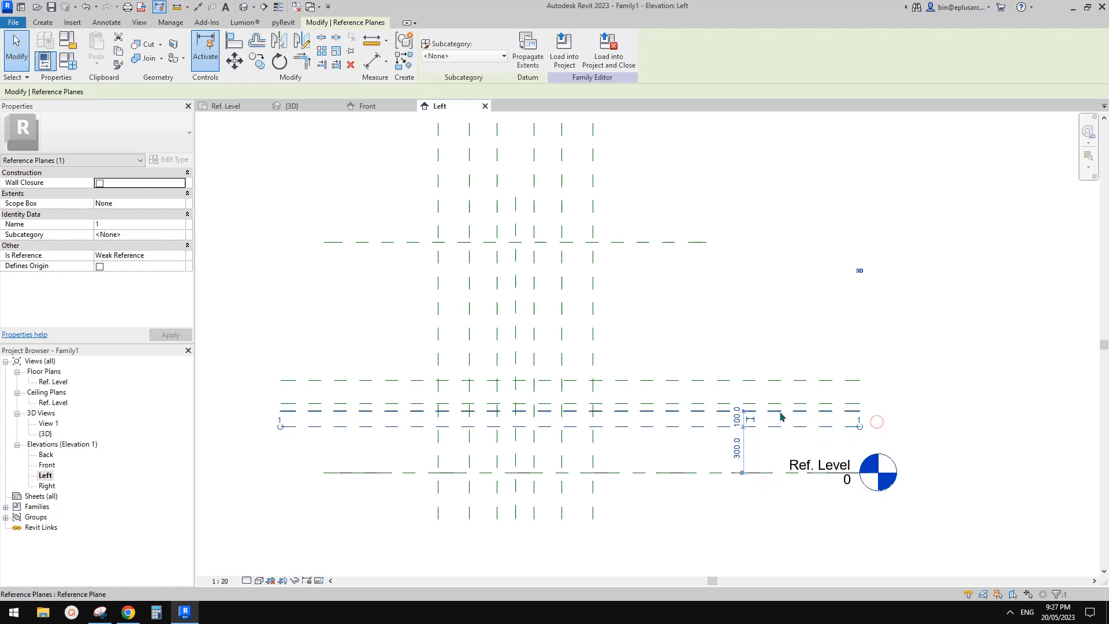
pyautogui.click(780, 412)
pyautogui.click(830, 403)
pyautogui.write('2')
pyautogui.click(918, 398)
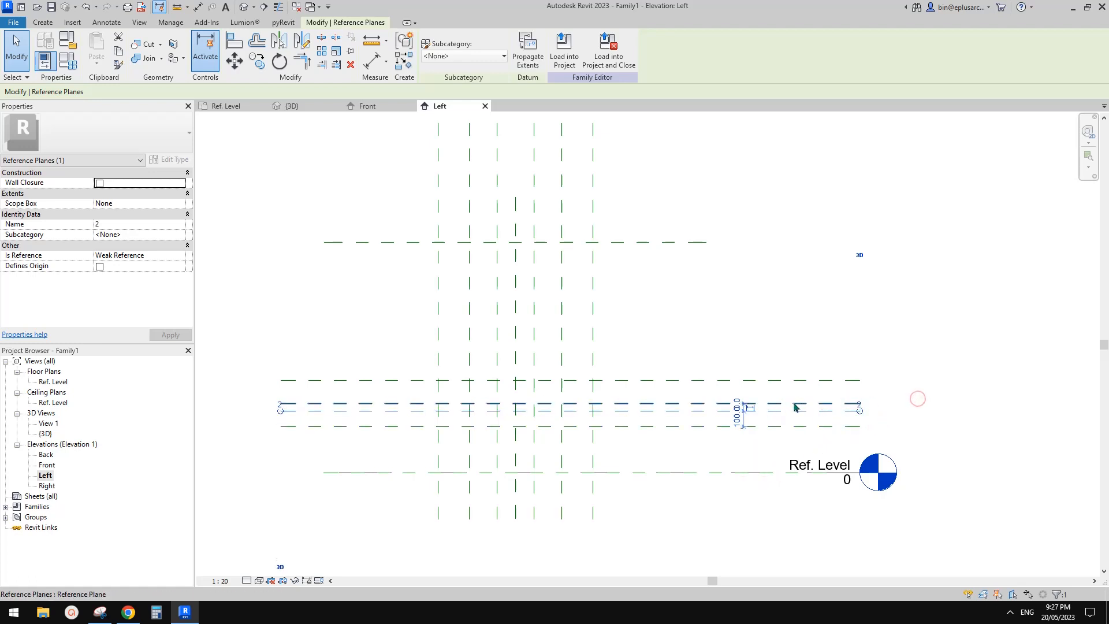
# Step: Name the next two horizontal reference planes above plane 2 as 3 and 4, counting upward
pyautogui.click(794, 404)
pyautogui.click(828, 398)
pyautogui.click(914, 375)
pyautogui.click(840, 394)
pyautogui.write('3')
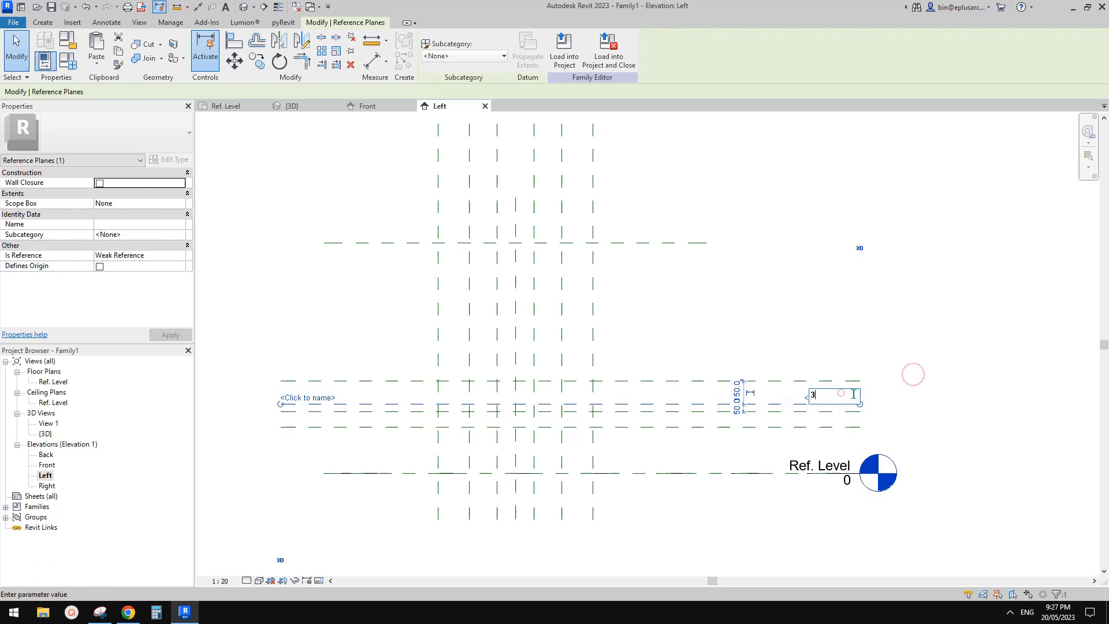
pyautogui.click(909, 389)
pyautogui.click(809, 378)
pyautogui.click(821, 375)
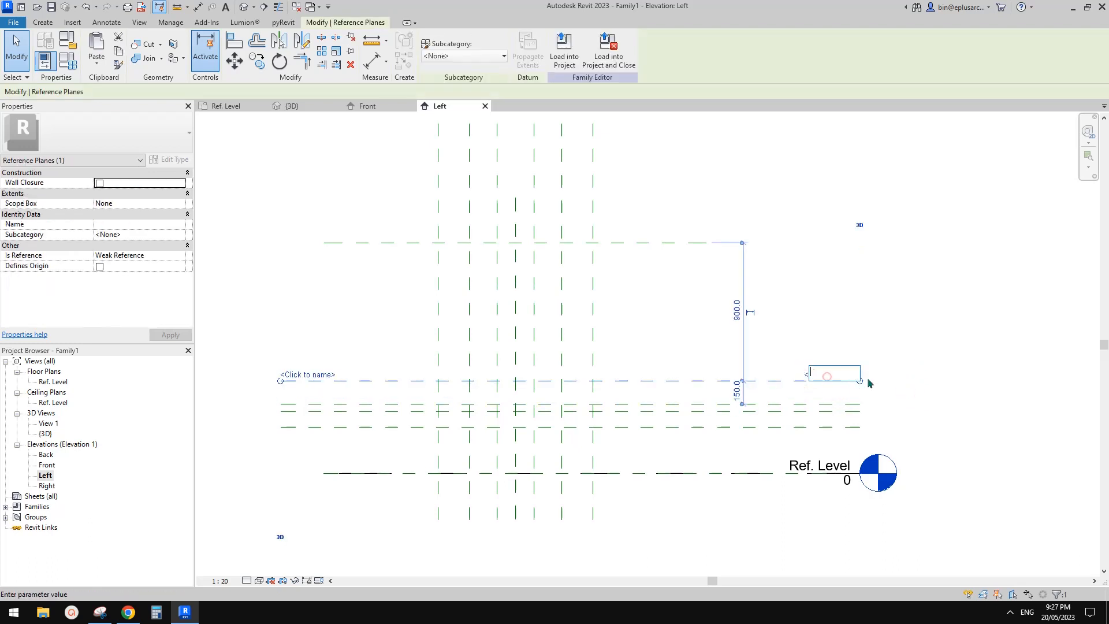
pyautogui.write('4')
pyautogui.click(902, 363)
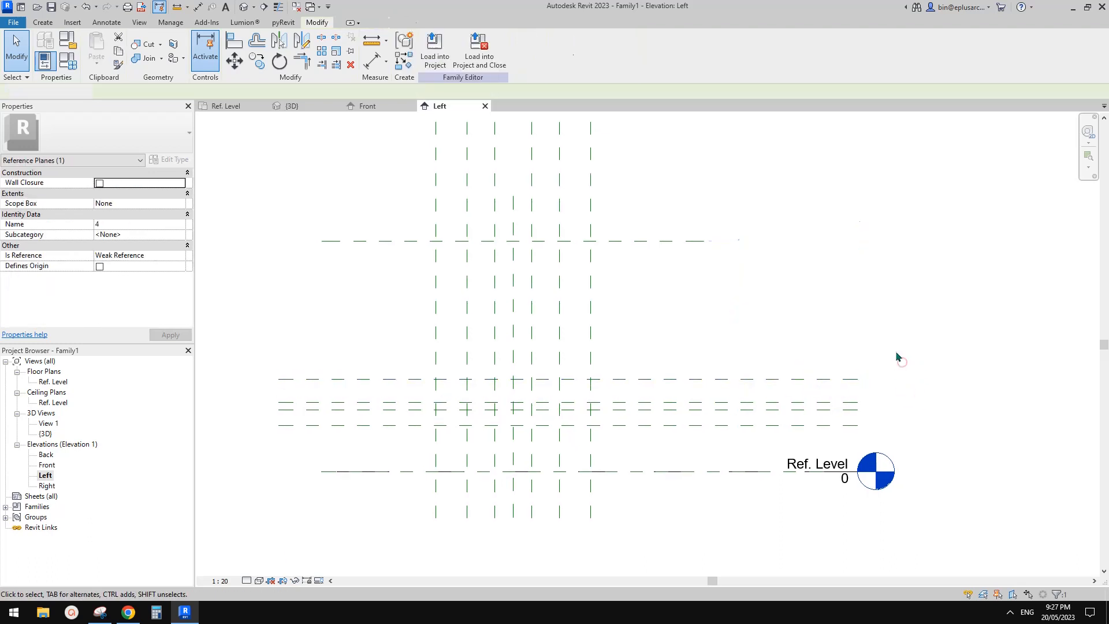
# Step: In the Ref. Level floor plan, start a Blend on work plane Level : Ref. Level and sketch its square base on the W1 reference planes
pyautogui.doubleClick(53, 382)
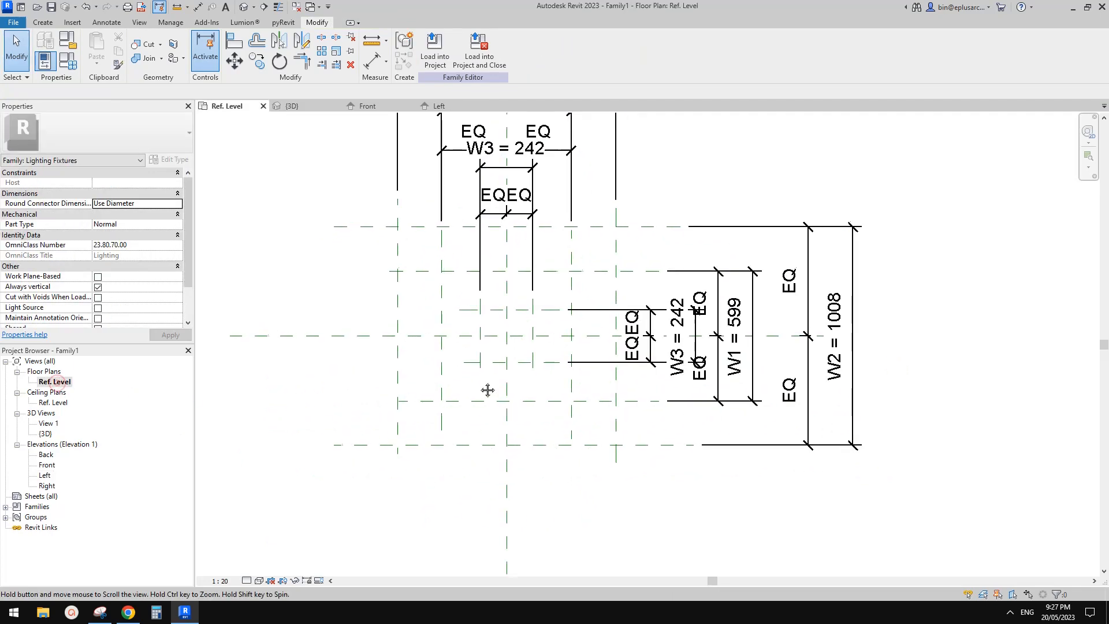
pyautogui.click(45, 23)
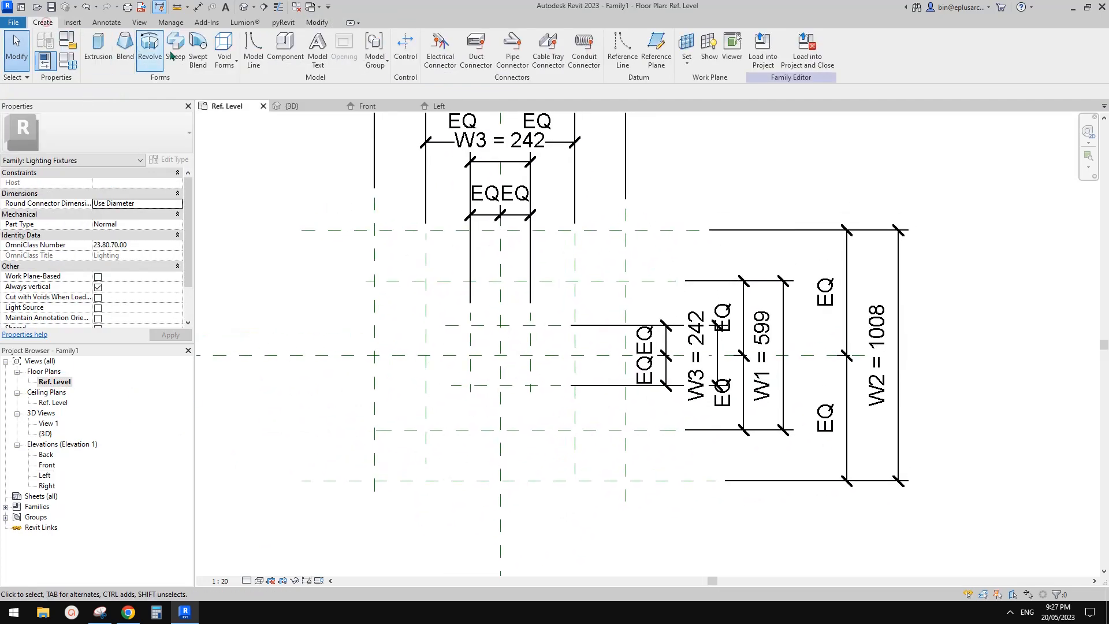
pyautogui.click(126, 49)
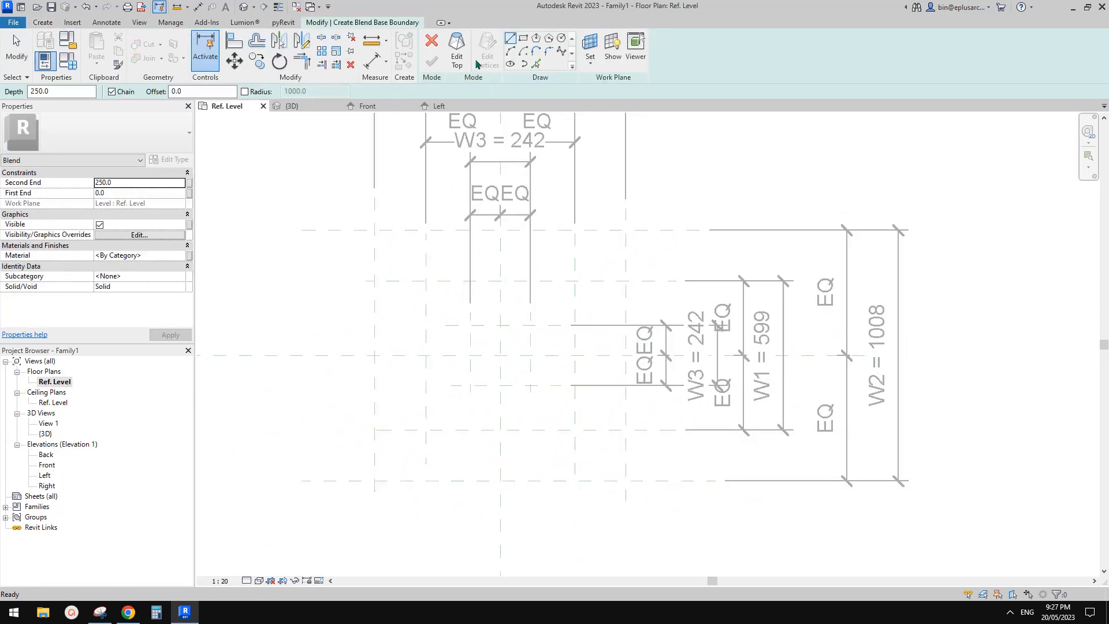
pyautogui.click(586, 49)
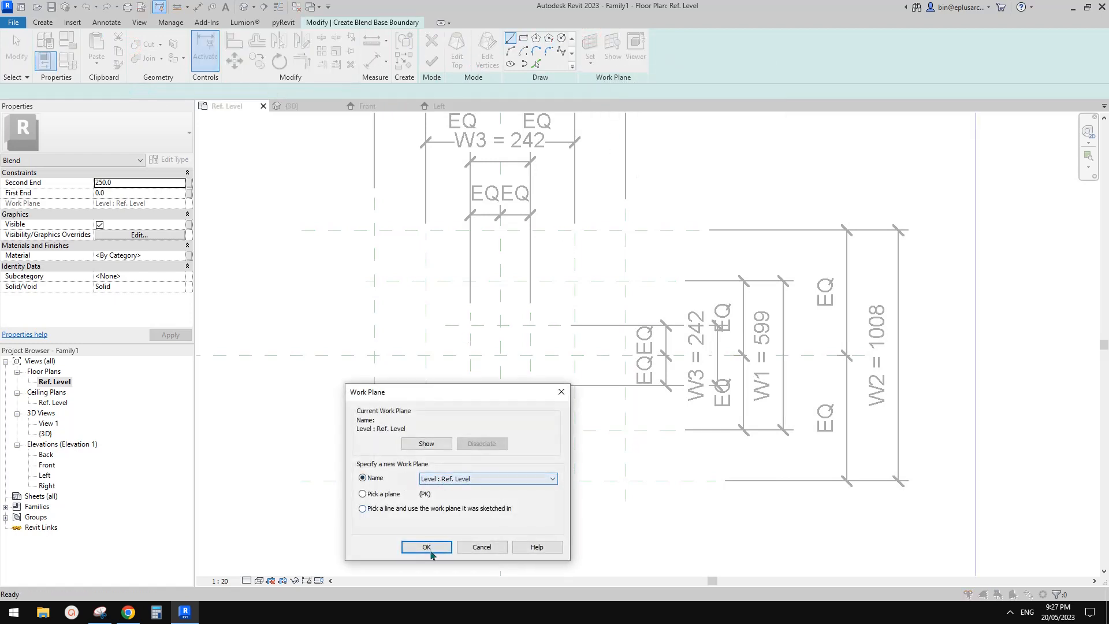
pyautogui.click(426, 547)
pyautogui.click(523, 39)
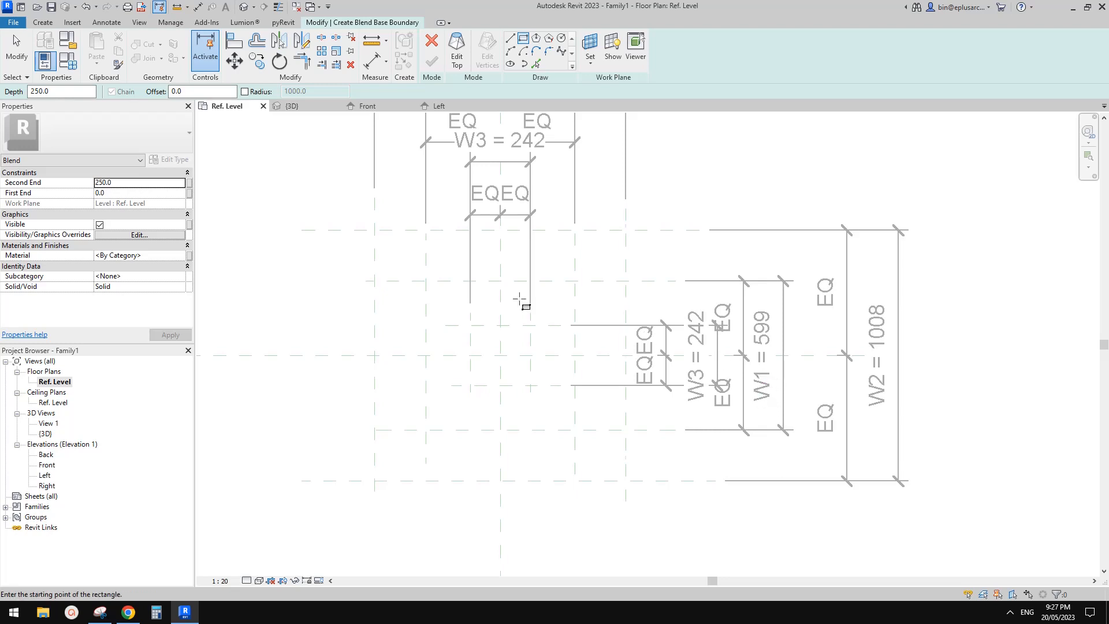
pyautogui.click(426, 281)
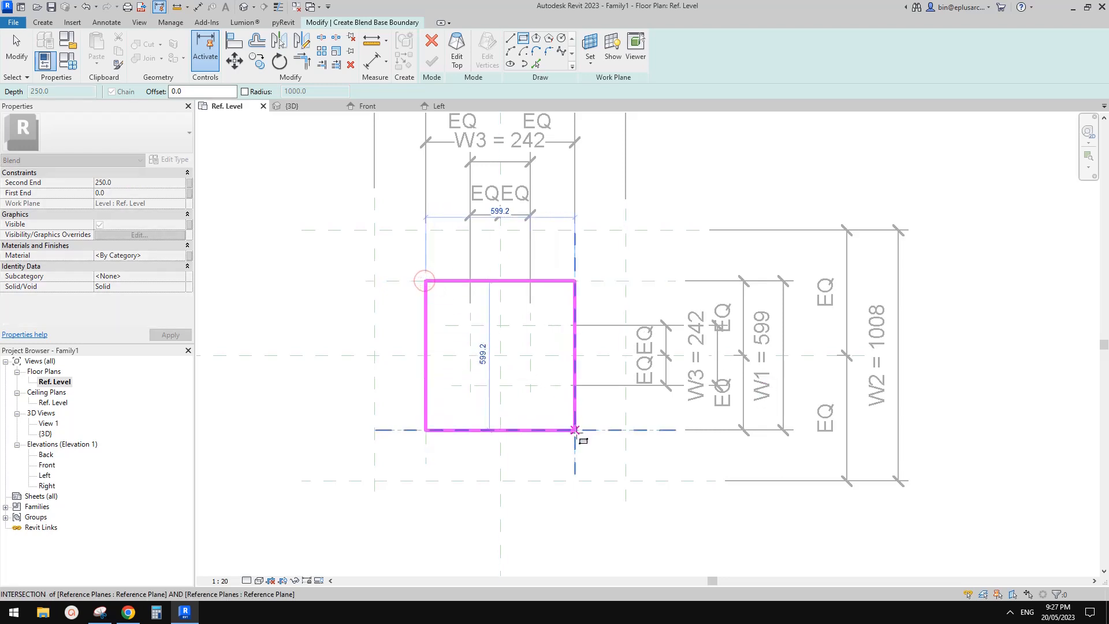
pyautogui.click(575, 430)
# Step: Lock all four sides of the blend's base square to the W1 reference planes
pyautogui.click(546, 409)
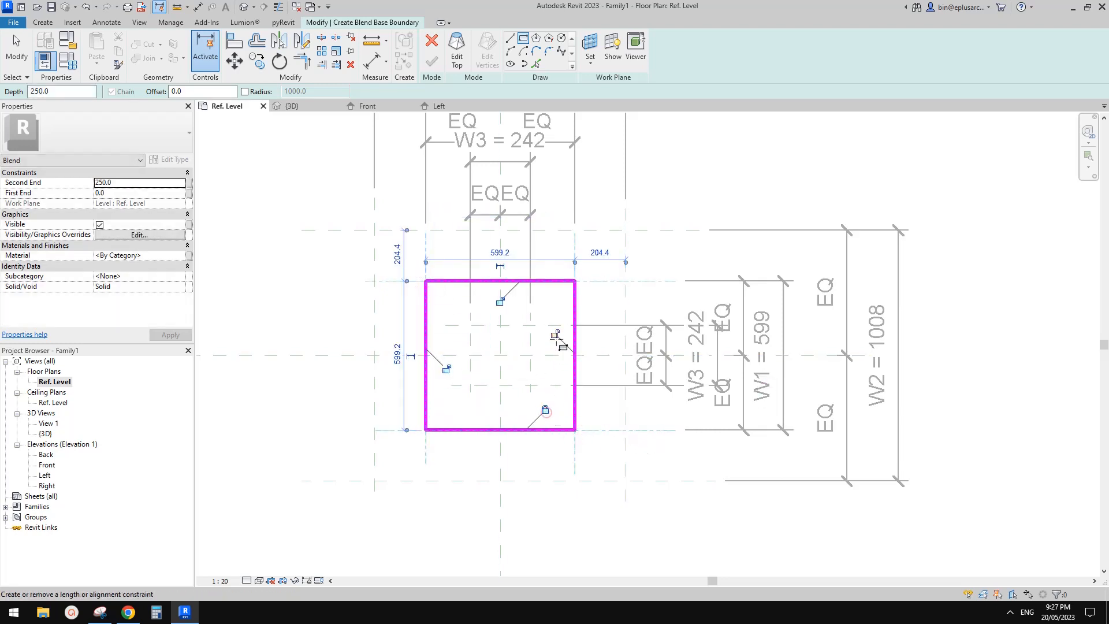
pyautogui.click(554, 333)
pyautogui.click(500, 301)
pyautogui.click(449, 369)
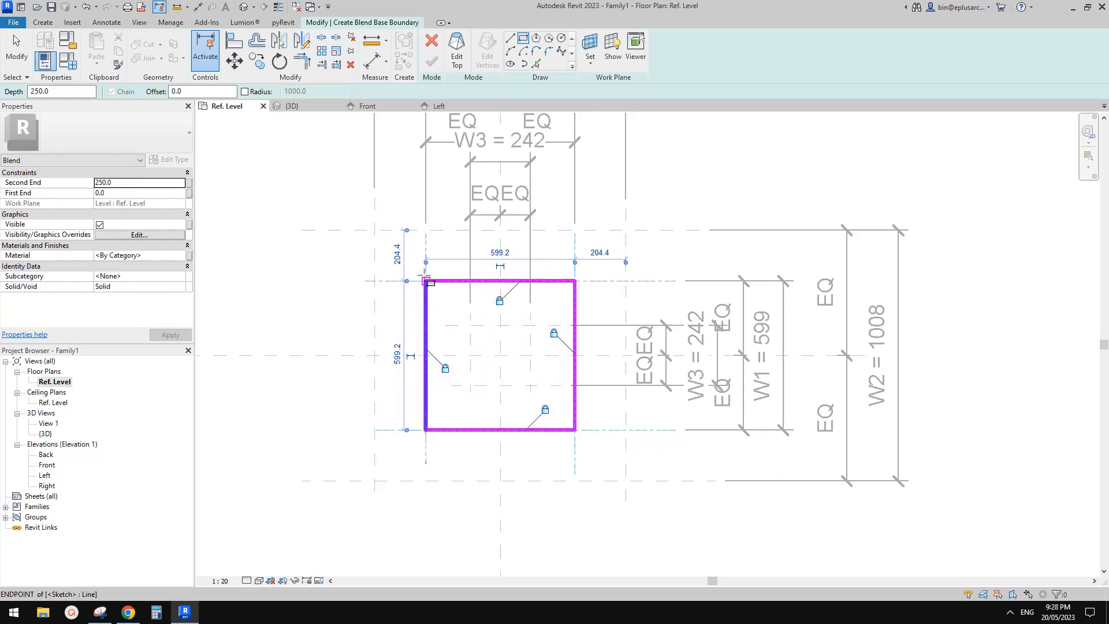
pyautogui.moveTo(583, 291); pyautogui.dragTo(635, 296, button='middle')
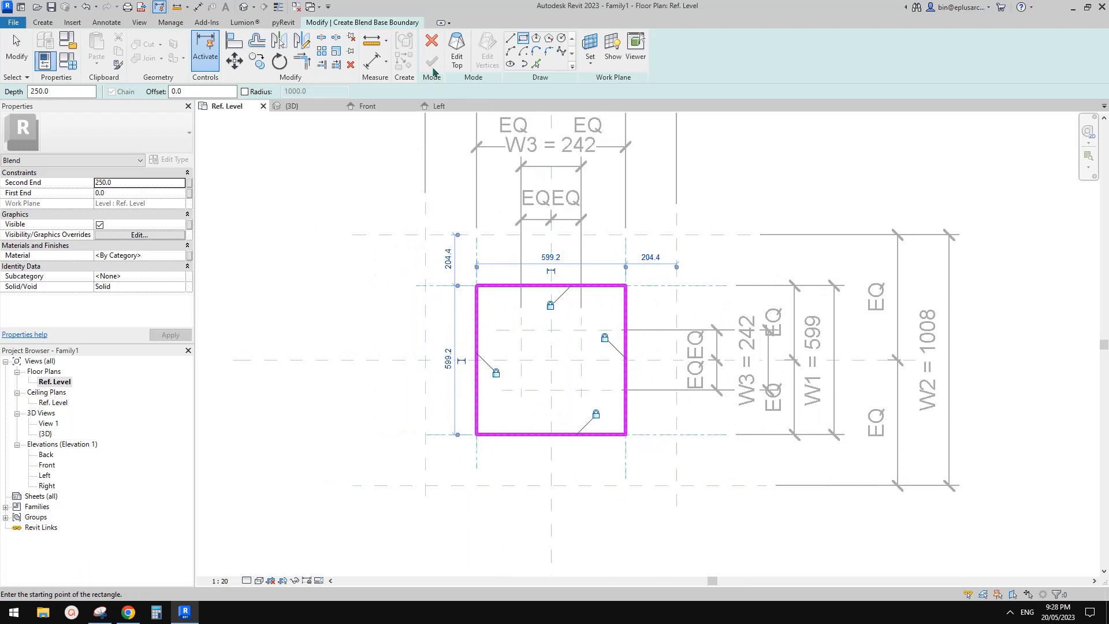
# Step: Switch the blend to its top boundary and set the work plane to Reference Plane : 1
pyautogui.click(461, 60)
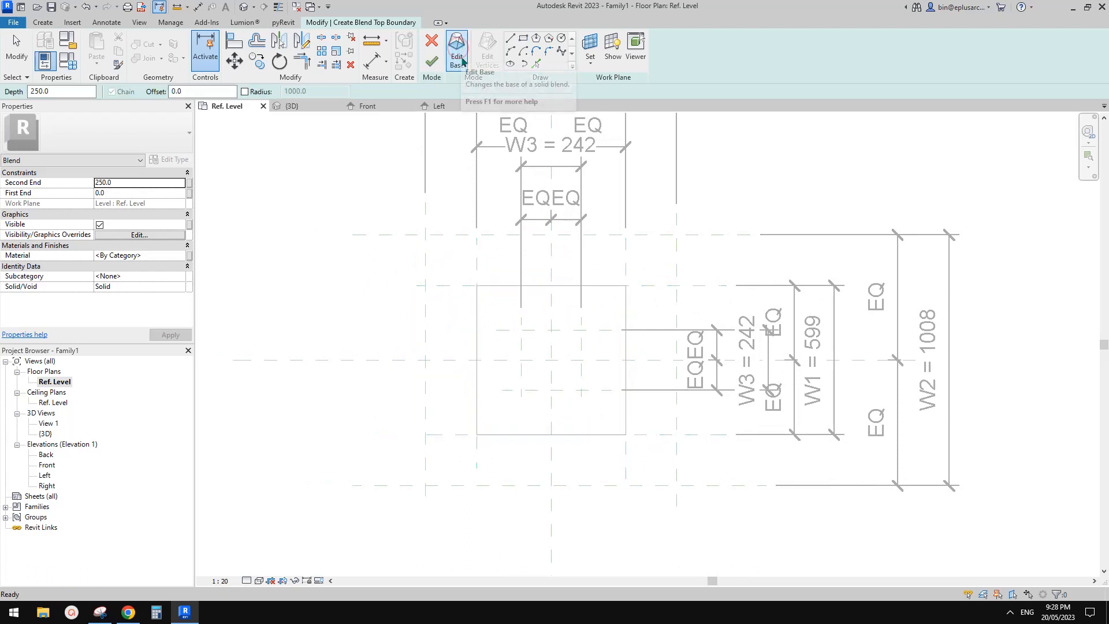
pyautogui.click(590, 46)
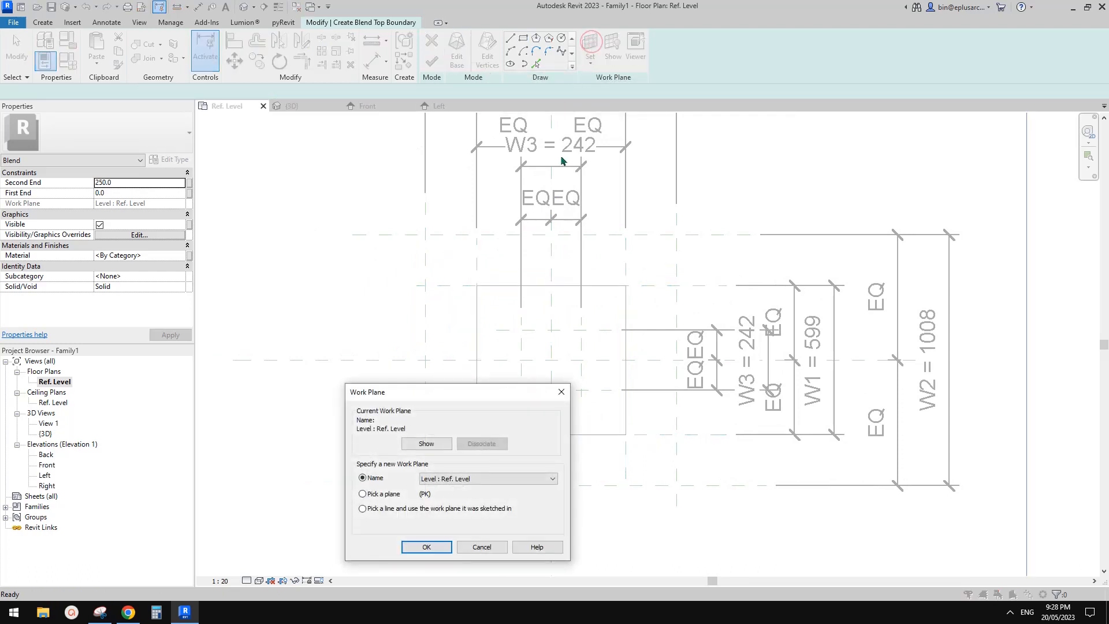
pyautogui.click(471, 479)
pyautogui.click(477, 497)
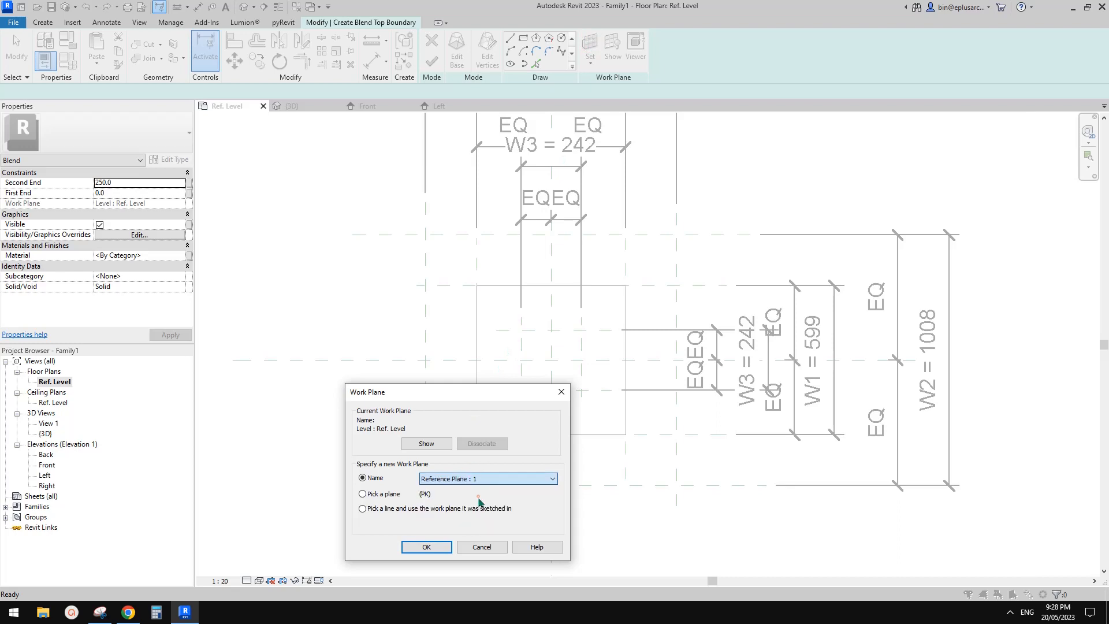
pyautogui.click(427, 547)
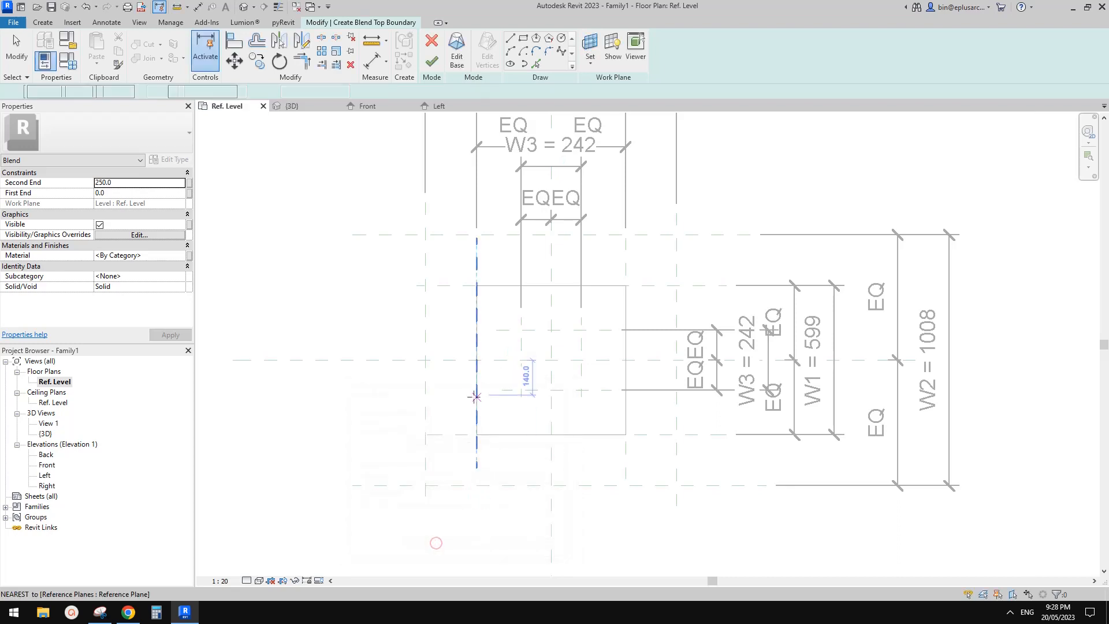
# Step: Sketch the blend's top square on the W2 reference planes and lock its four sides to them
pyautogui.click(523, 41)
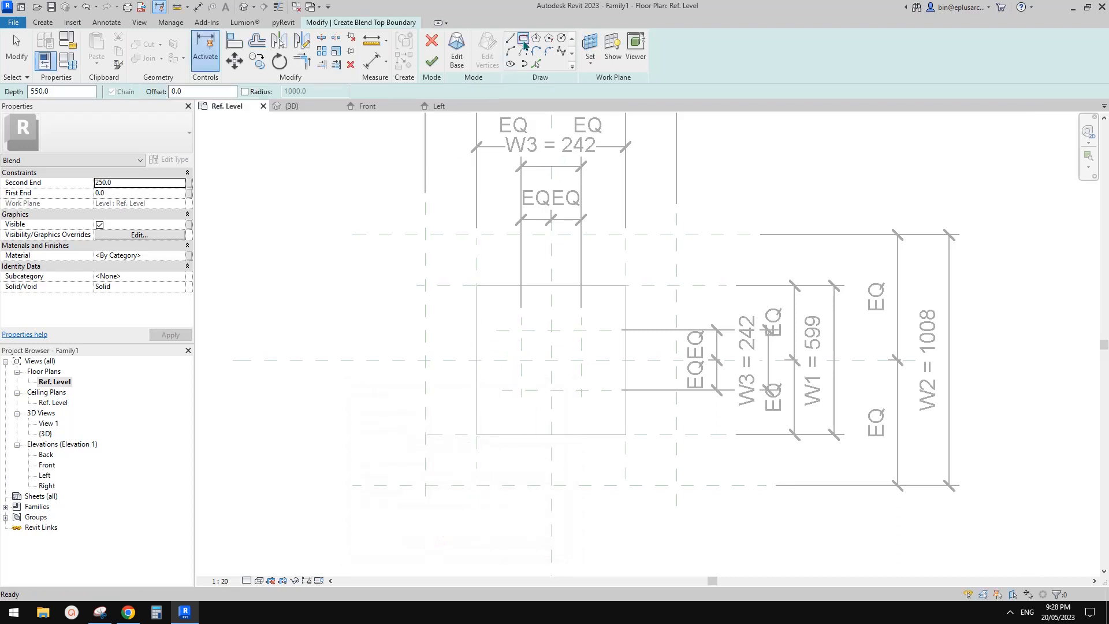
pyautogui.click(426, 234)
pyautogui.click(678, 485)
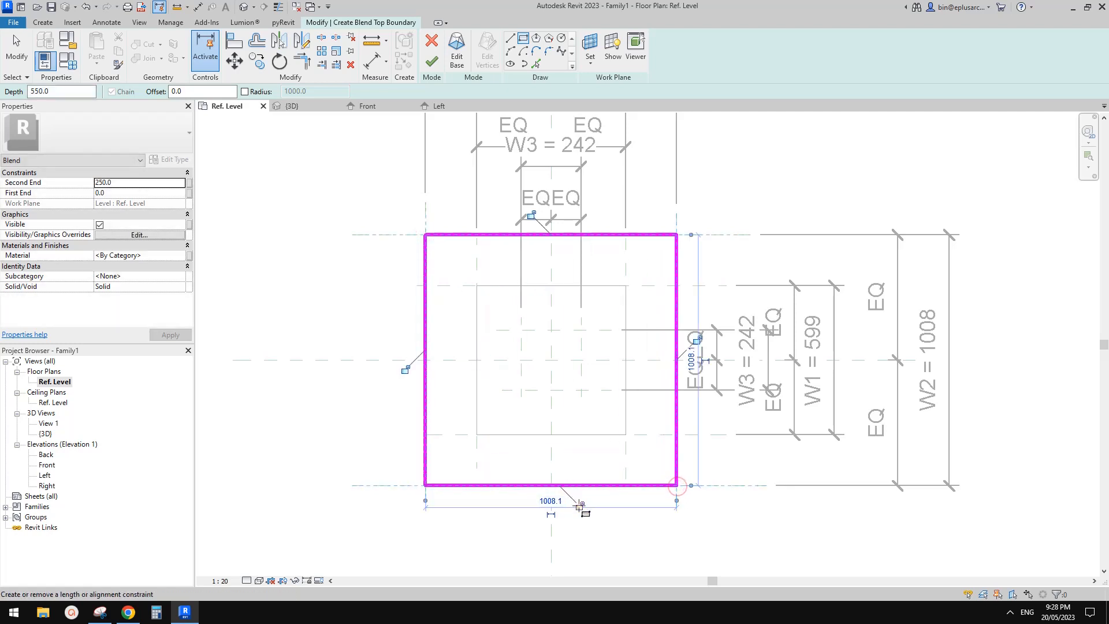
pyautogui.click(579, 506)
pyautogui.click(406, 369)
pyautogui.click(531, 215)
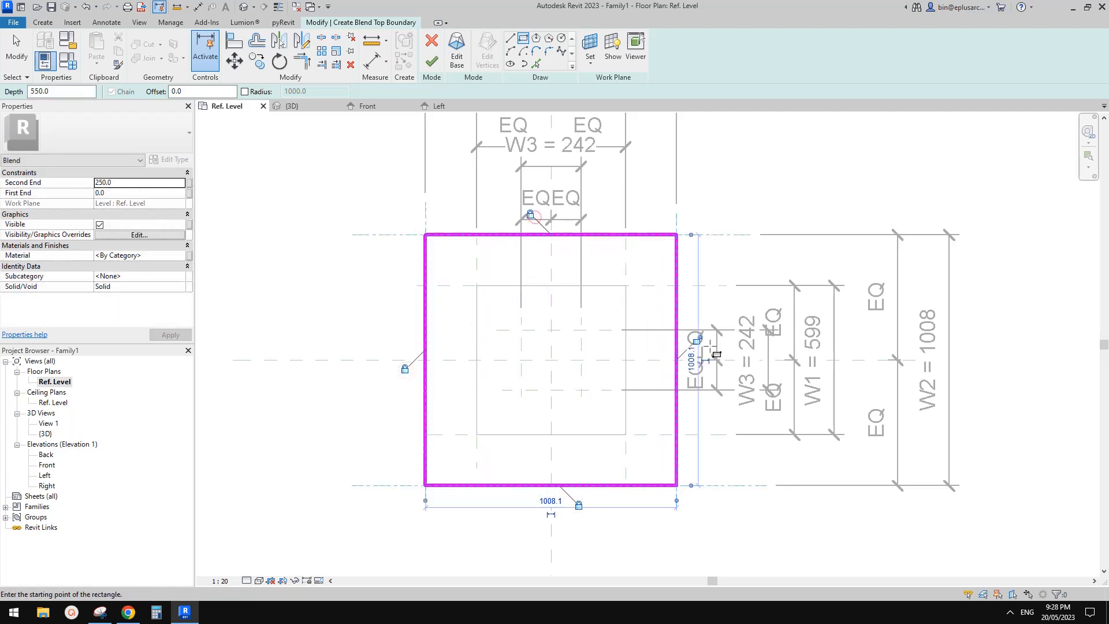
pyautogui.click(697, 340)
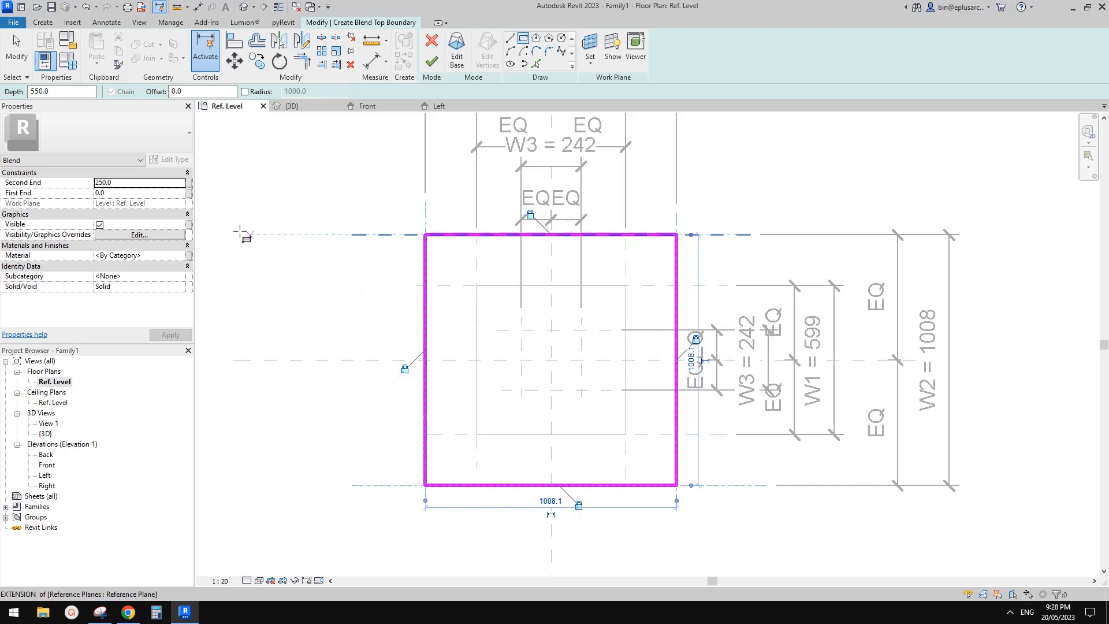
pyautogui.press('Escape')
# Step: Set the blend's Second End to 0 and finish the blend
pyautogui.click(131, 182)
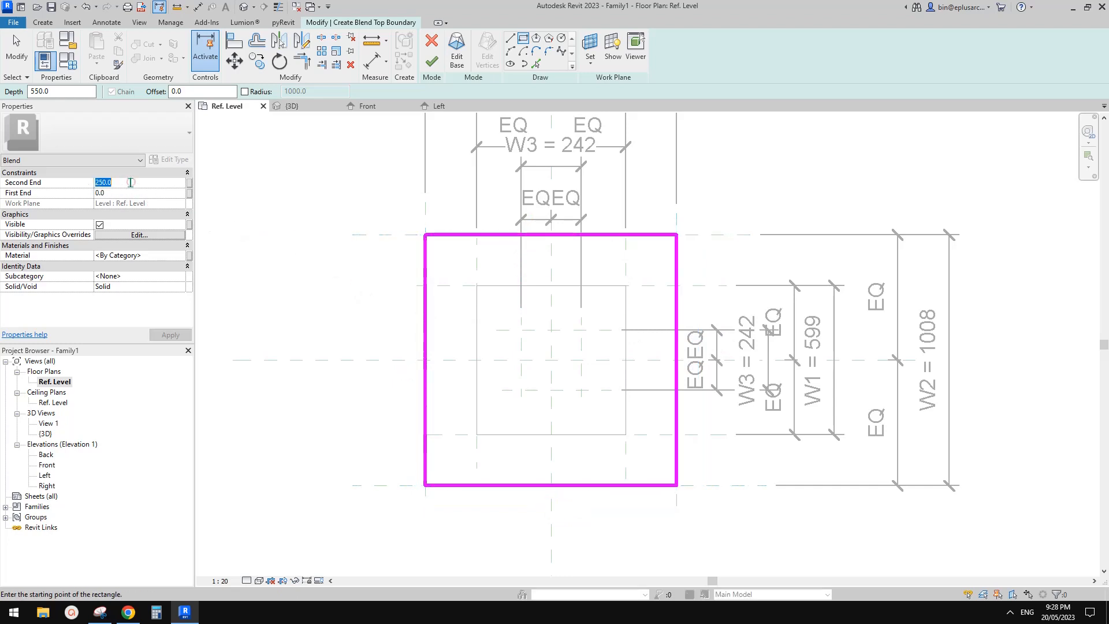
pyautogui.write('0')
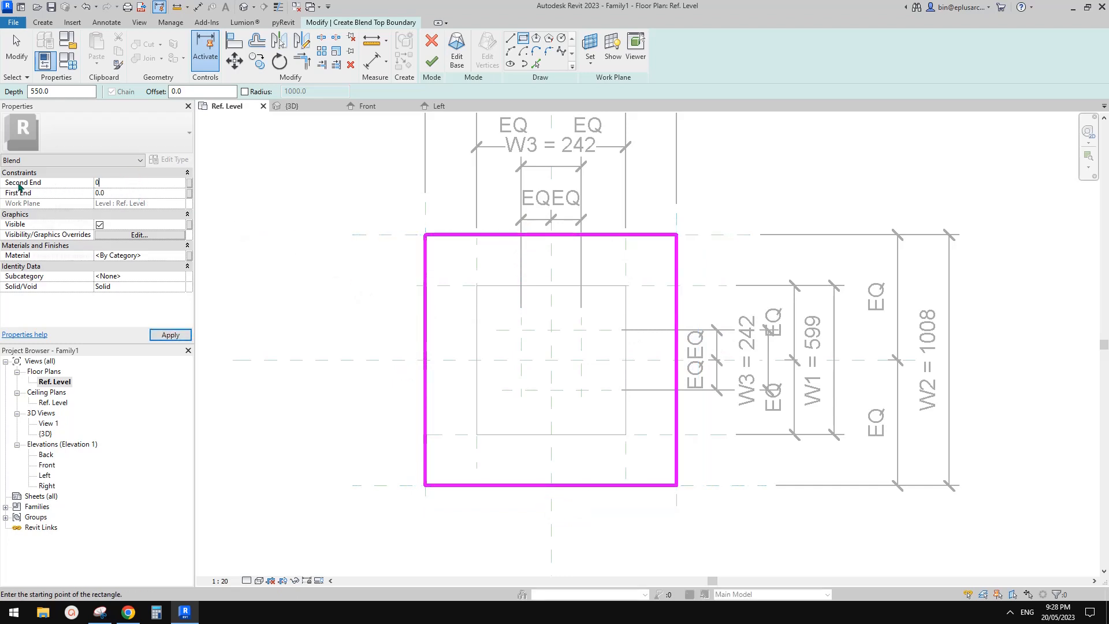
pyautogui.click(120, 190)
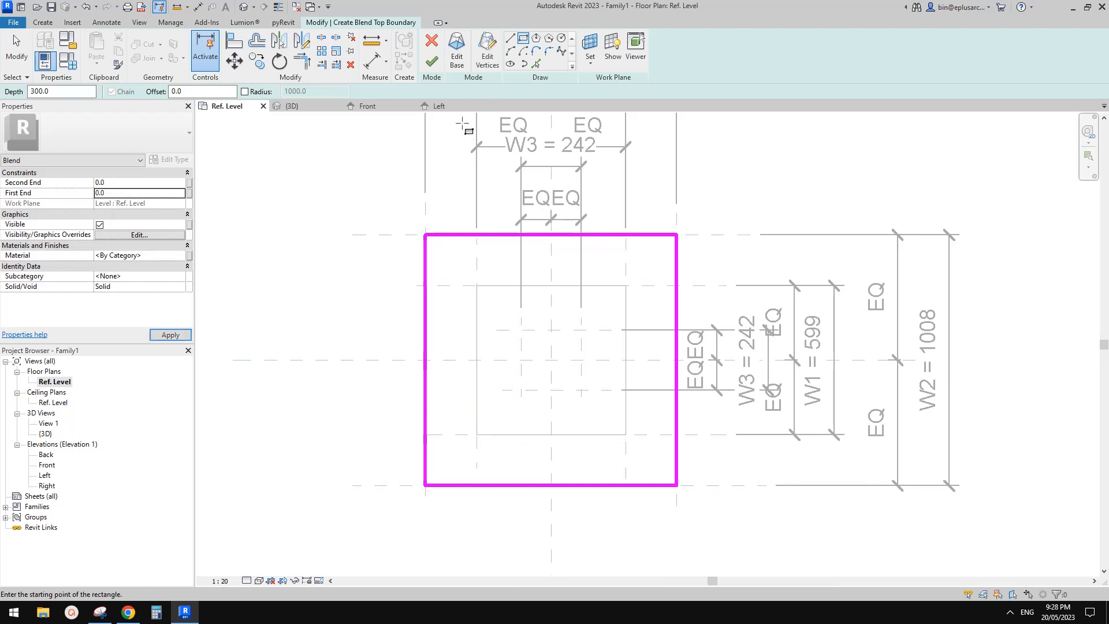
pyautogui.click(431, 62)
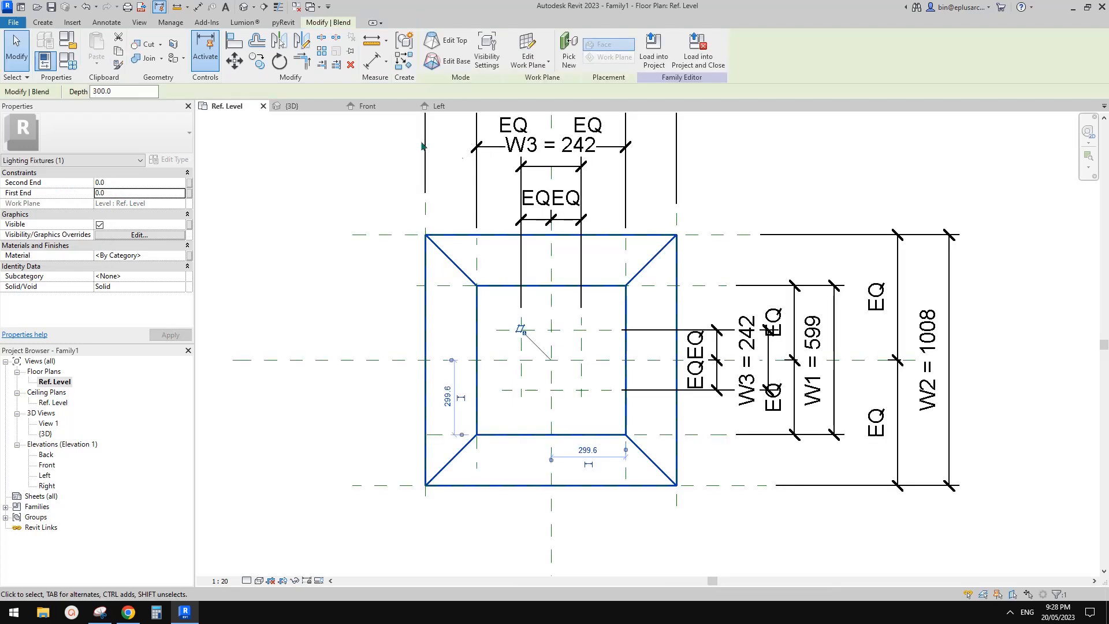
# Step: Inspect the finished blend in the 3D view and Front elevation, and compare it with the lamp photo in the browser
pyautogui.click(244, 7)
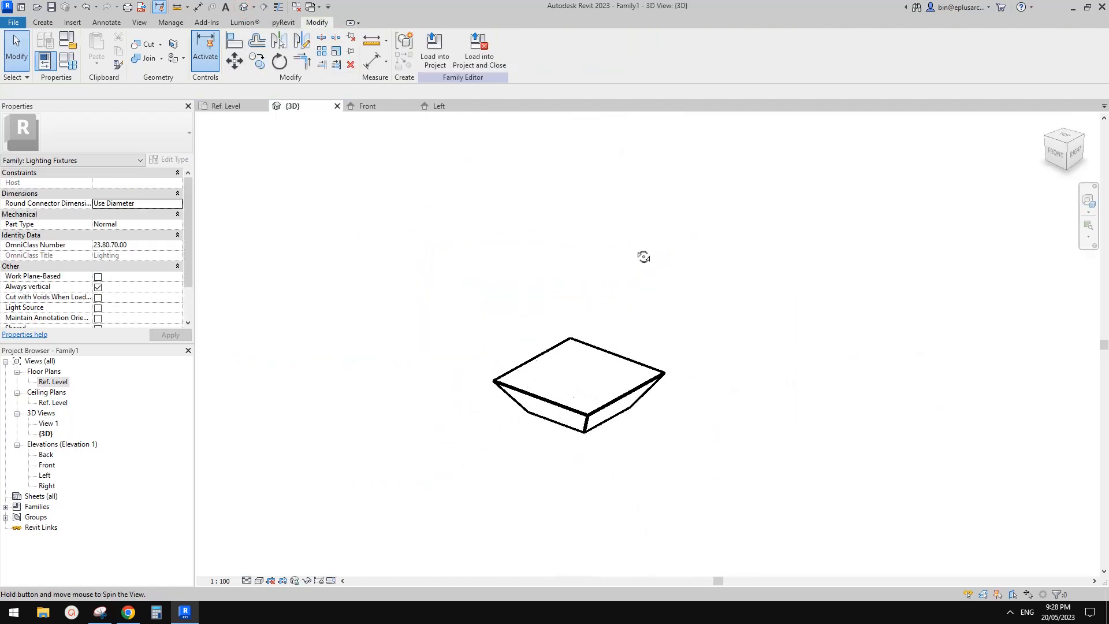
pyautogui.keyDown('shift'); pyautogui.moveTo(644, 256); pyautogui.dragTo(661, 178, button='middle'); pyautogui.keyUp('shift')
pyautogui.doubleClick(46, 465)
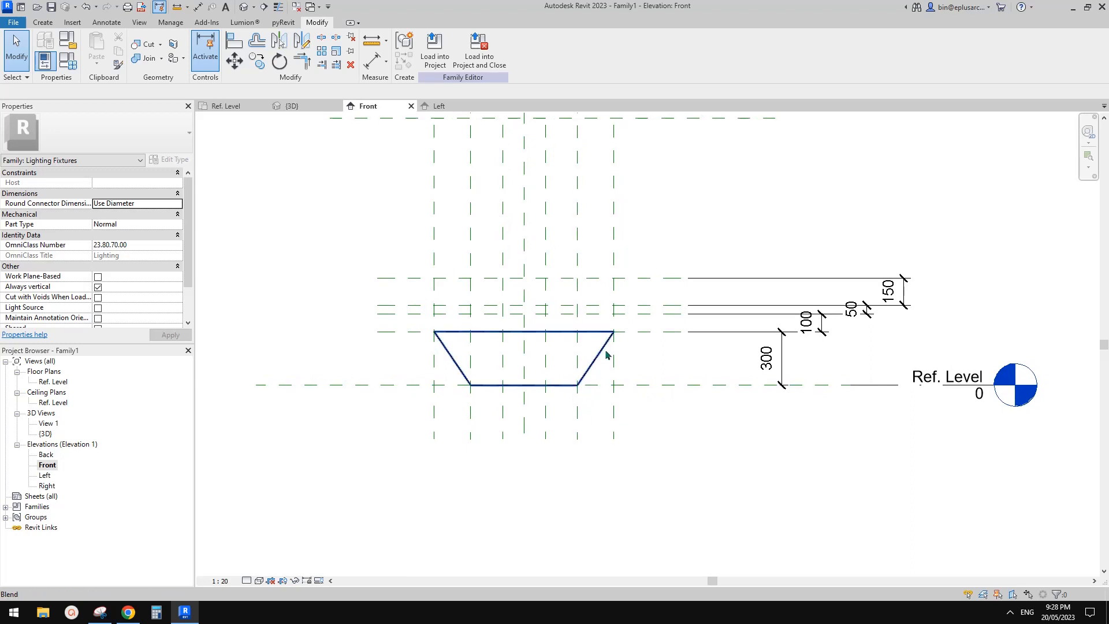
pyautogui.moveTo(529, 378); pyautogui.dragTo(565, 374, button='middle')
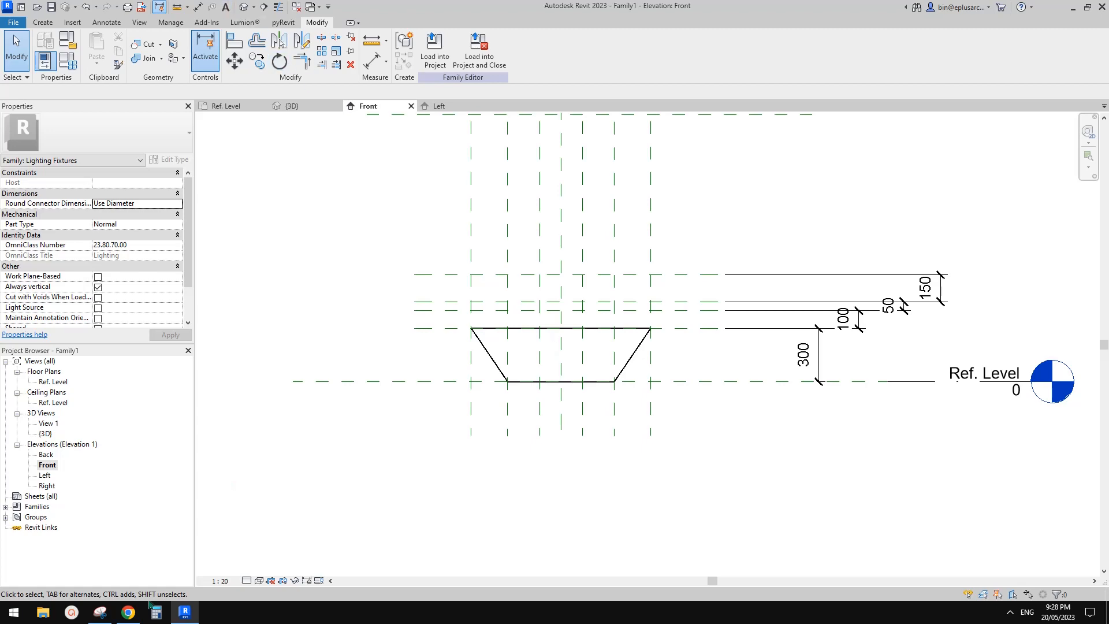
pyautogui.click(129, 616)
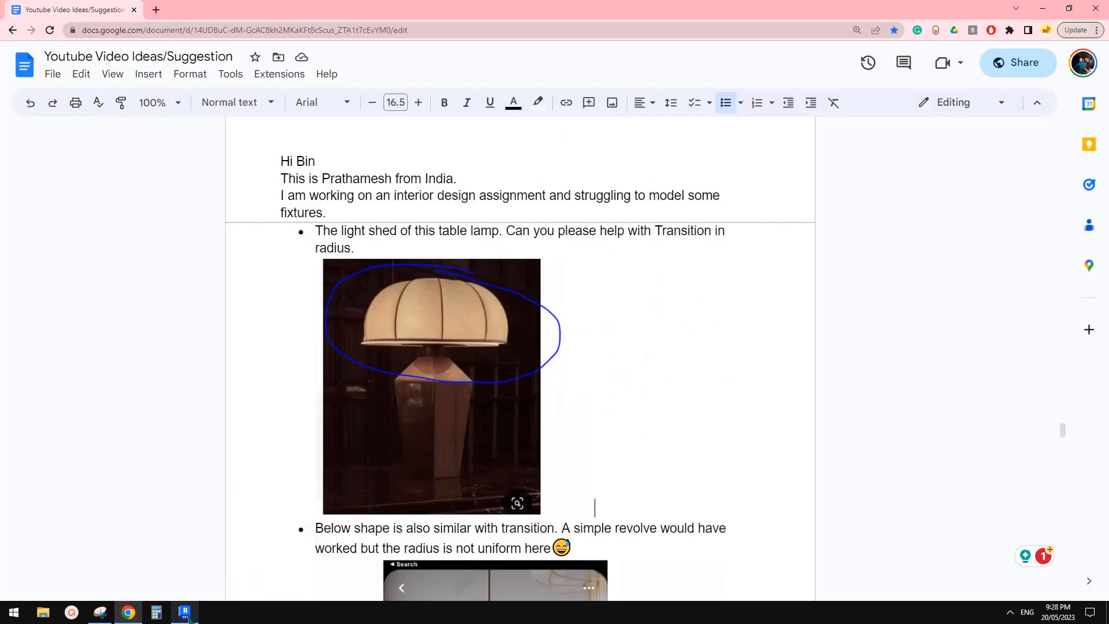
pyautogui.click(188, 617)
# Step: Consult the annotated lamp snip and set the family's width parameters W1 to 100, W2 to 150 and W3 to 90
pyautogui.click(69, 60)
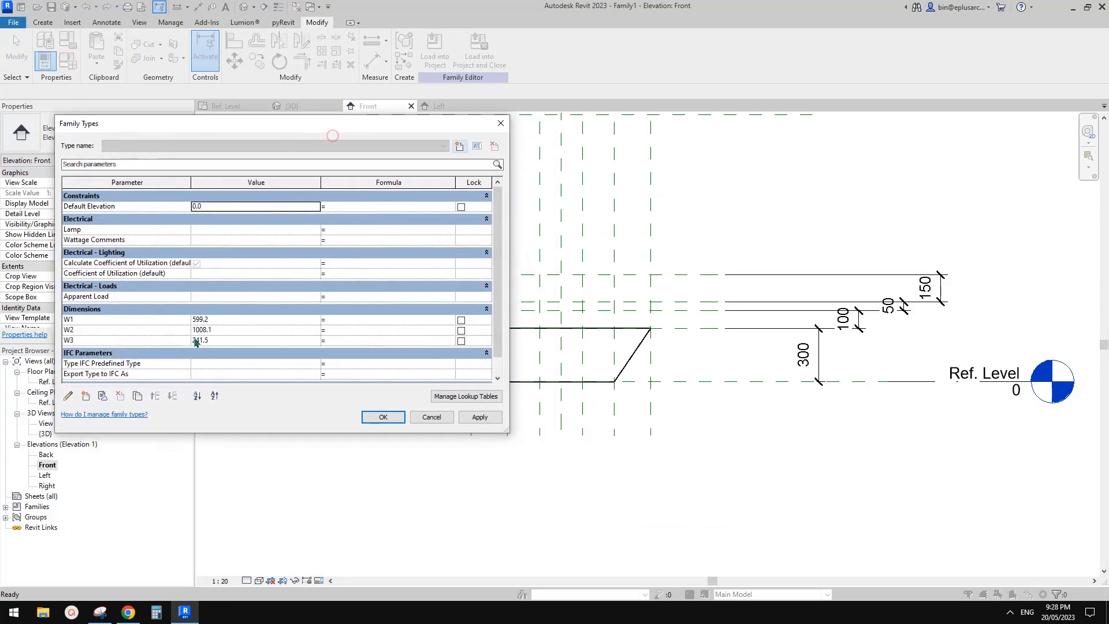
pyautogui.click(107, 616)
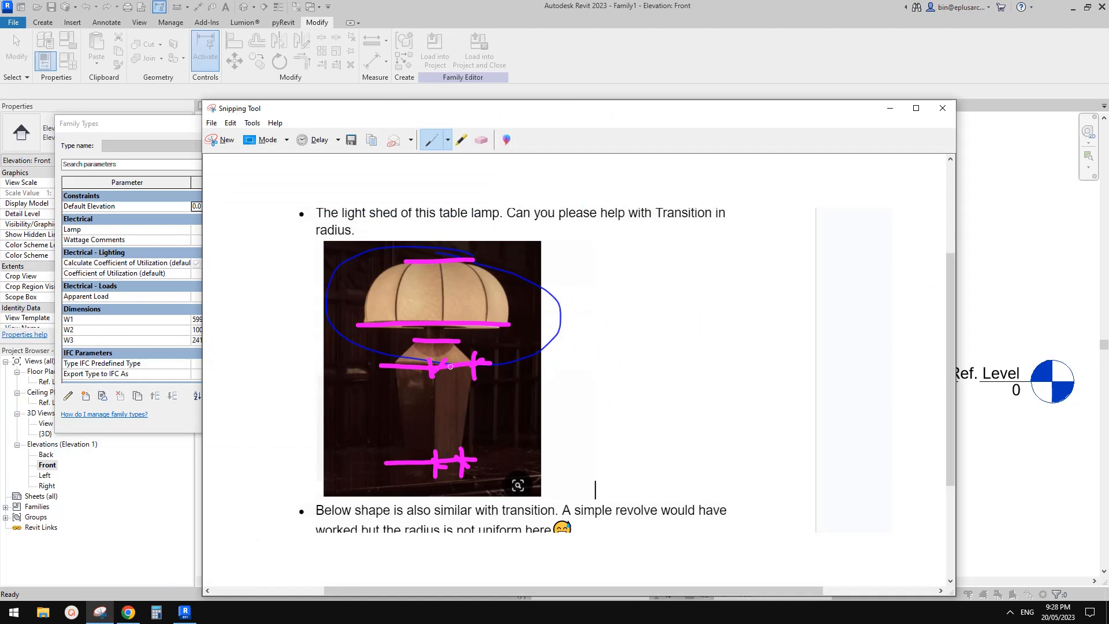
pyautogui.moveTo(694, 125); pyautogui.dragTo(612, 90)
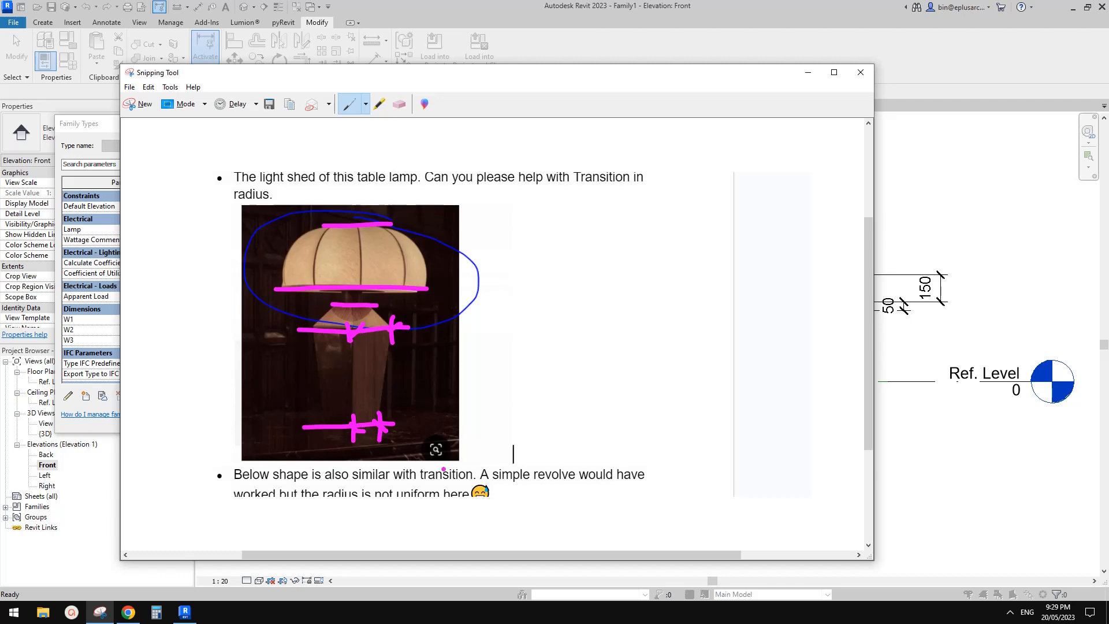
pyautogui.click(808, 79)
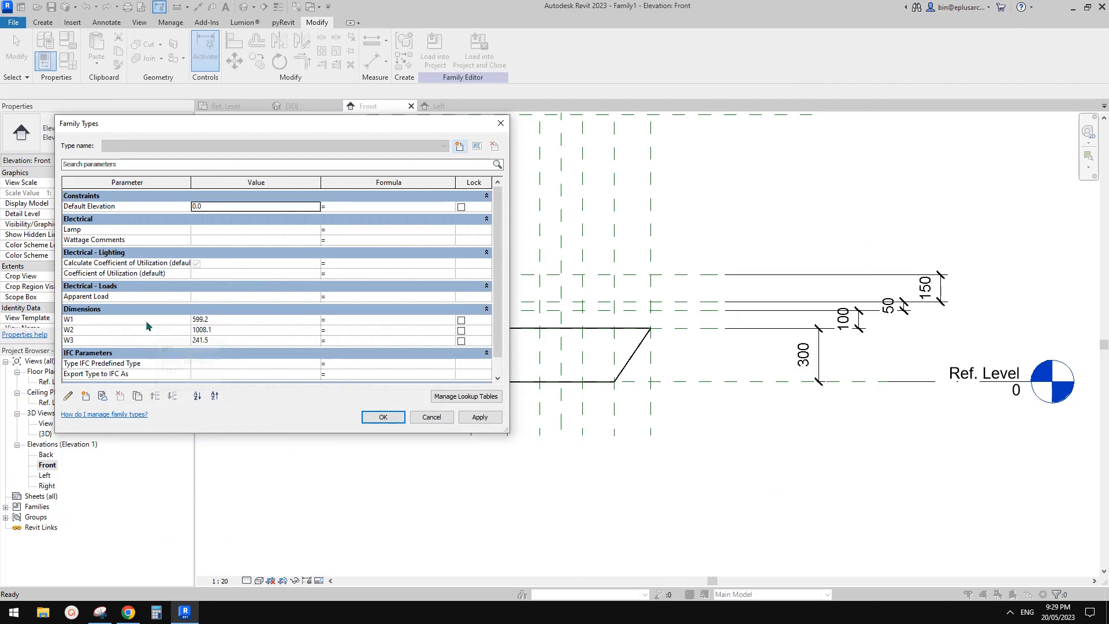
pyautogui.click(229, 323)
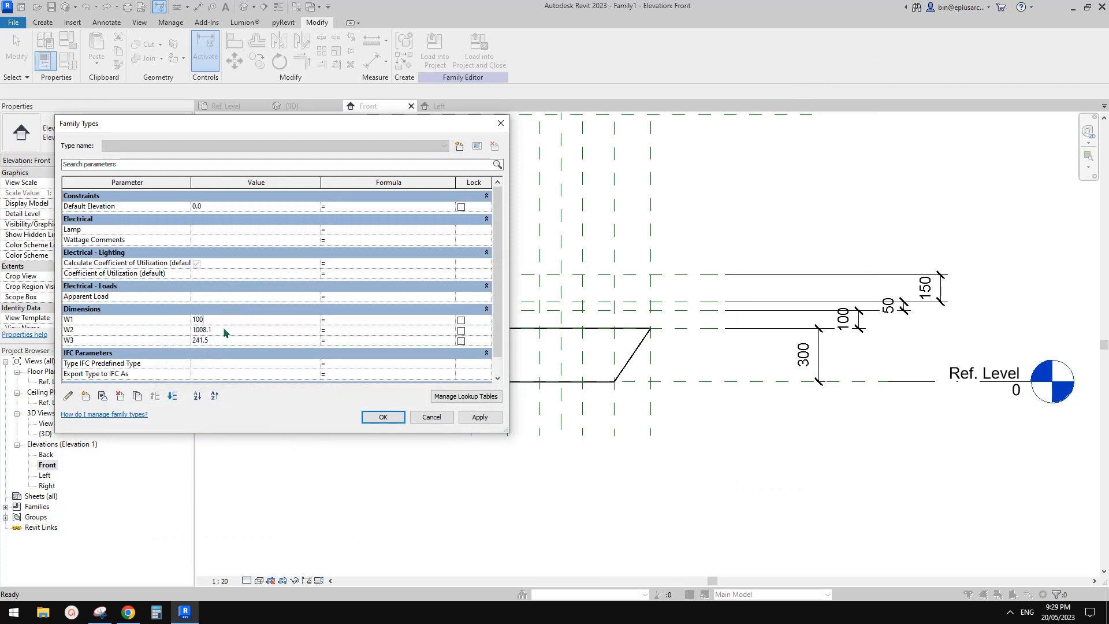
pyautogui.click(225, 330)
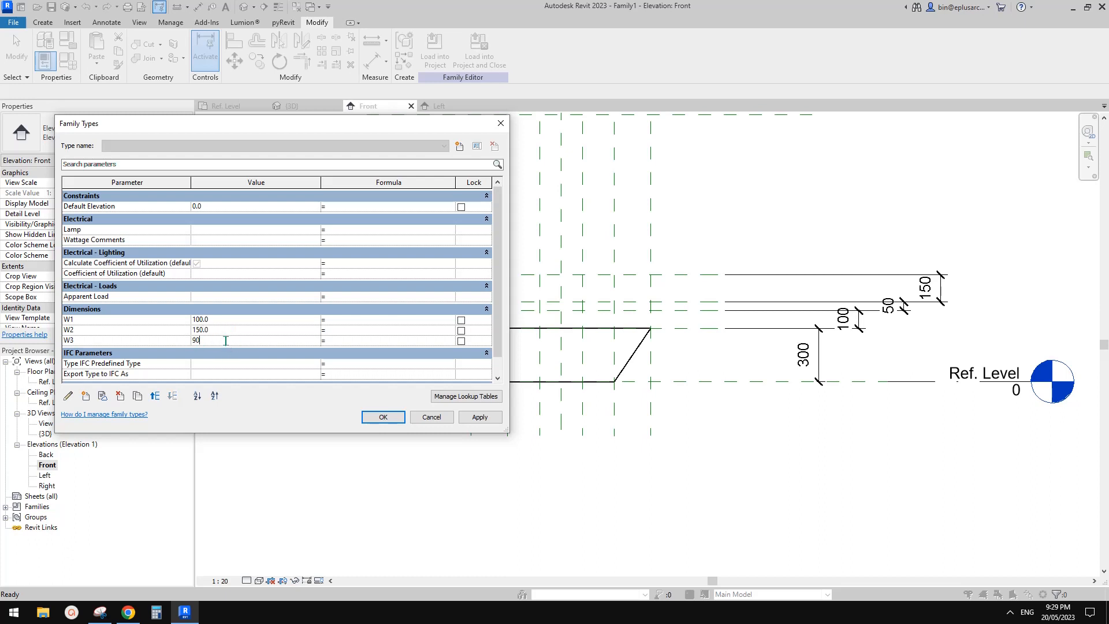
pyautogui.click(480, 417)
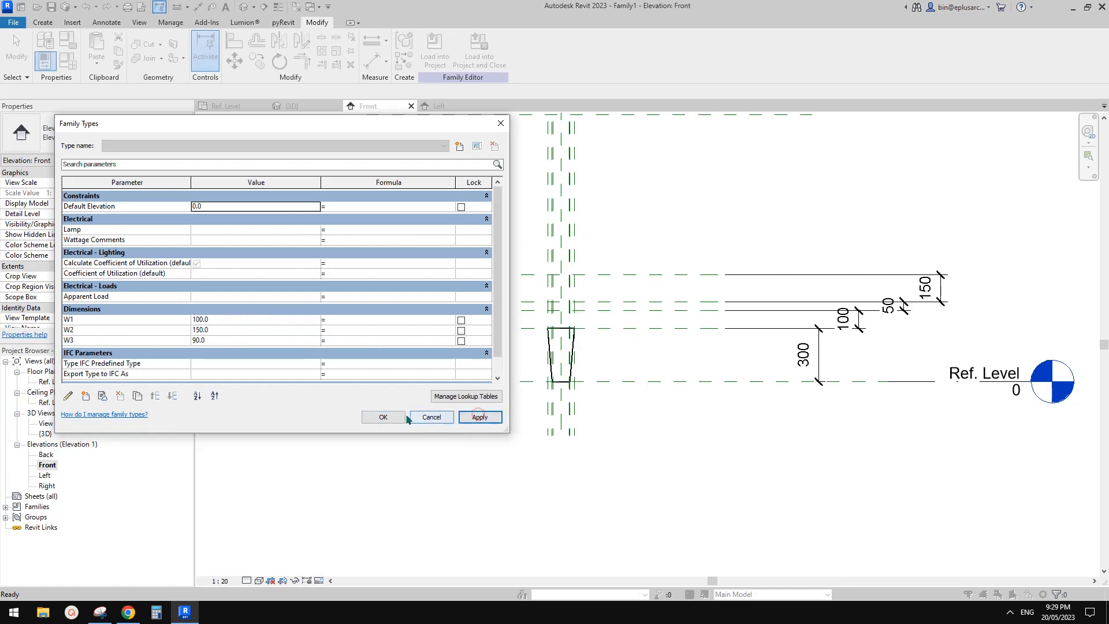
pyautogui.click(383, 417)
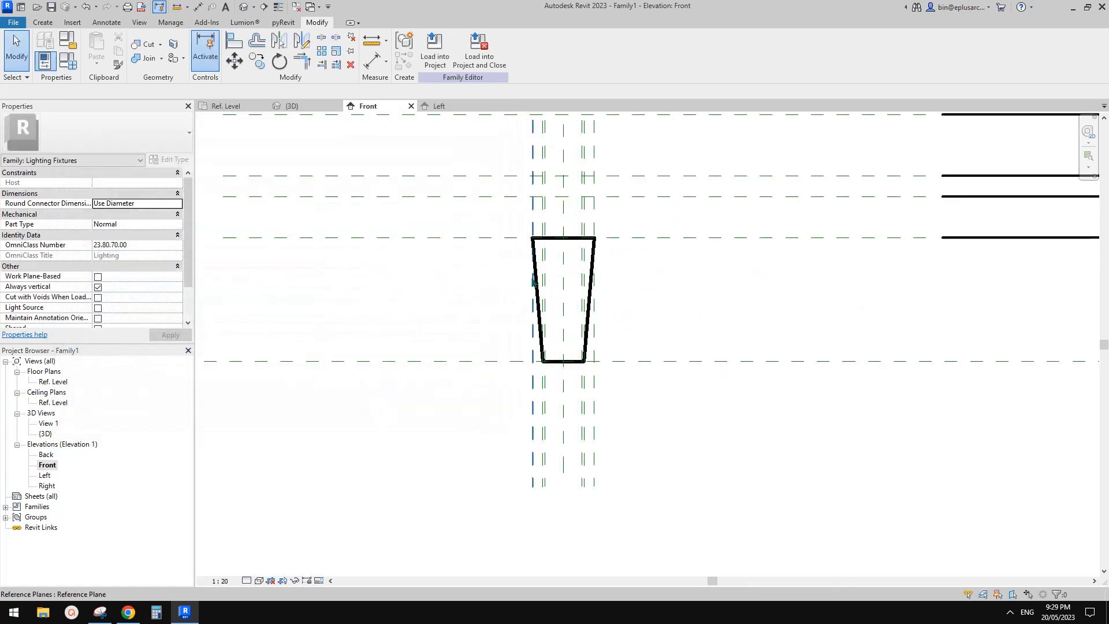
# Step: Compare the blend's proportions with the lamp snip and set the W2 parameter to 180
pyautogui.moveTo(583, 268); pyautogui.dragTo(562, 280, button='middle')
pyautogui.click(102, 613)
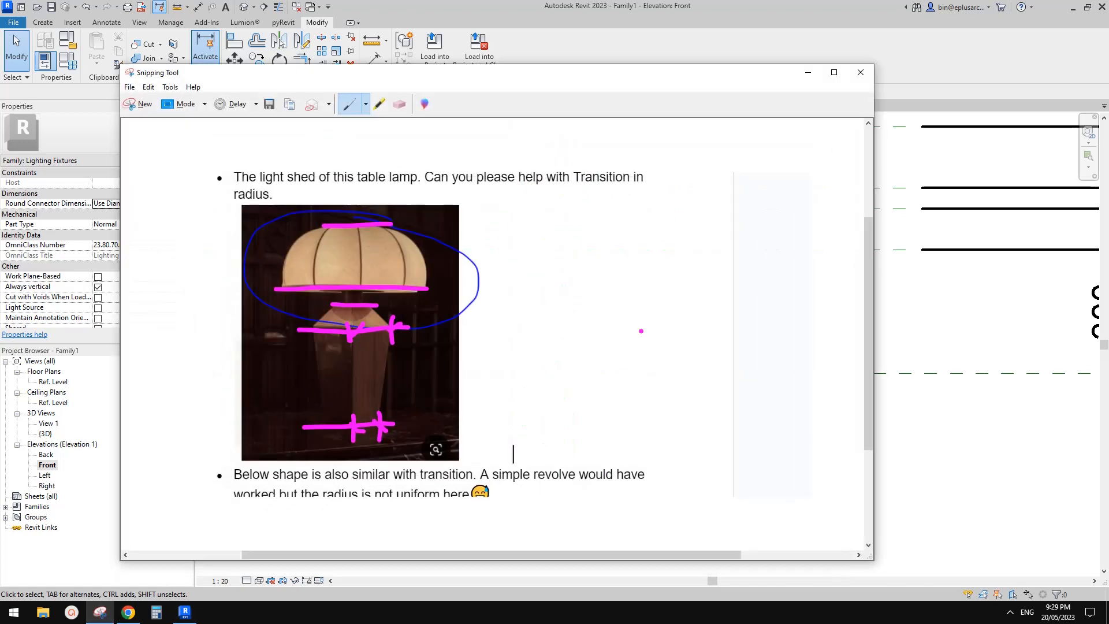
pyautogui.click(972, 344)
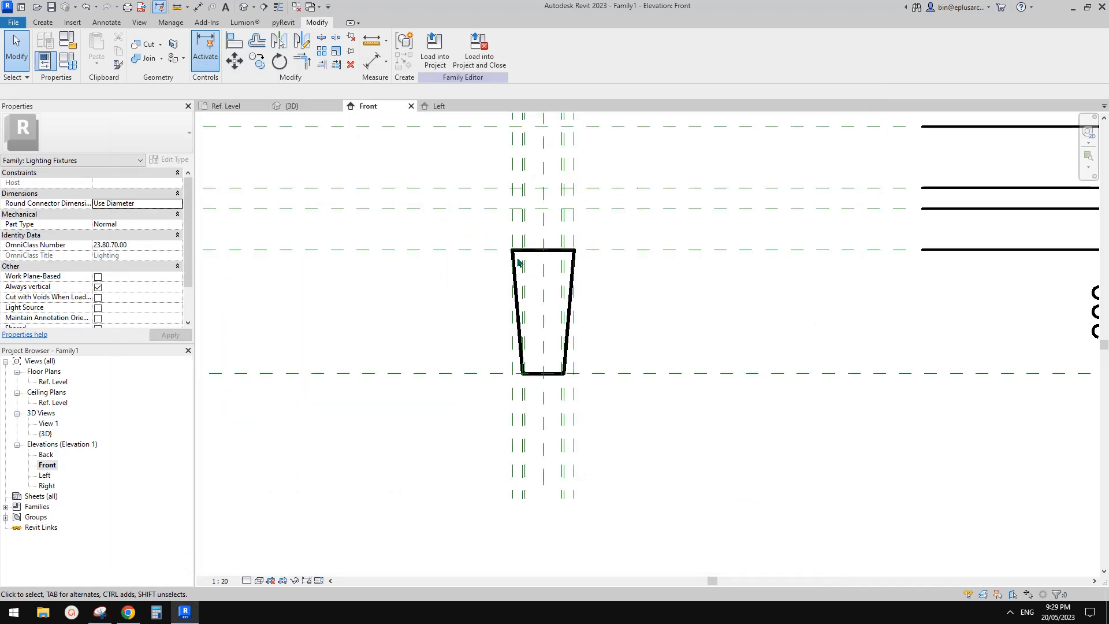
pyautogui.click(68, 61)
pyautogui.click(229, 331)
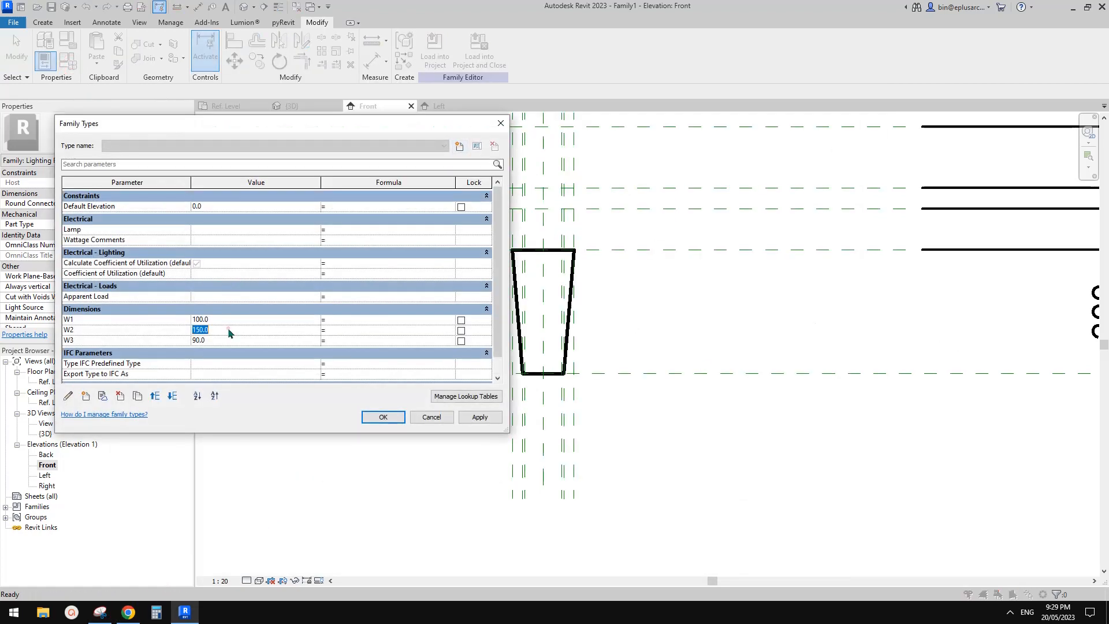
pyautogui.click(466, 418)
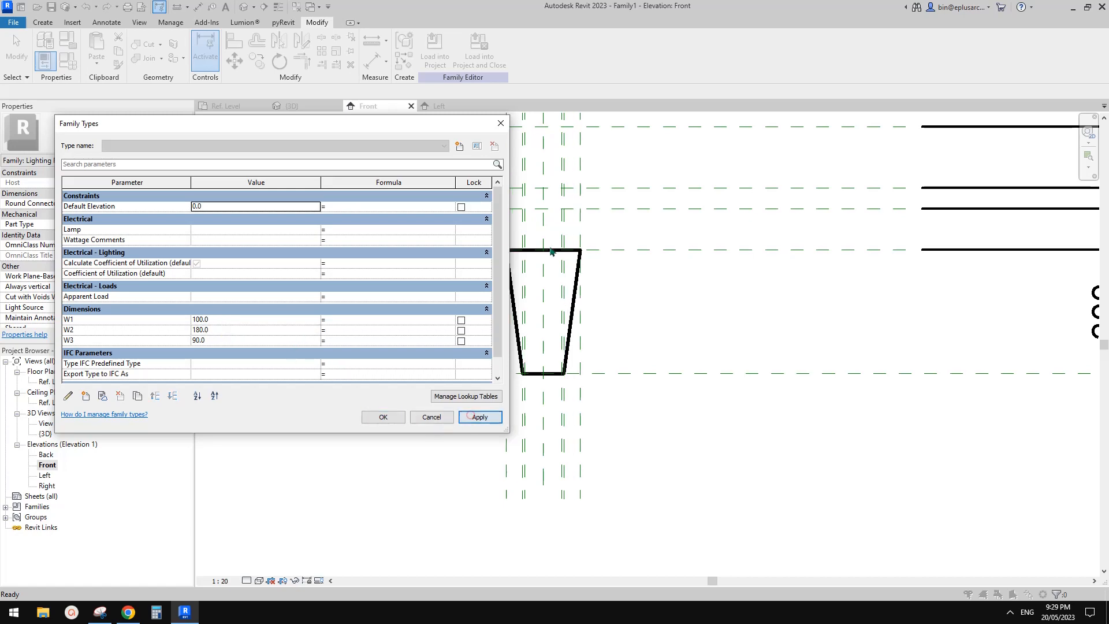
pyautogui.click(383, 417)
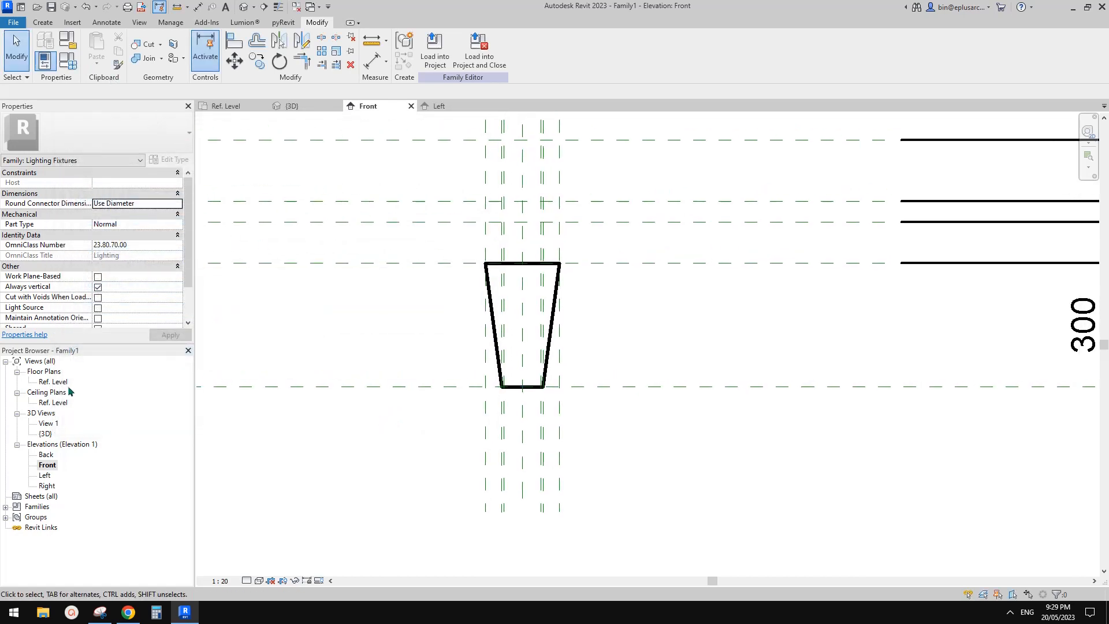
# Step: Open the Ref. Level floor plan and temporarily hide the lower blend
pyautogui.doubleClick(52, 381)
pyautogui.scroll(5, 563, 300)
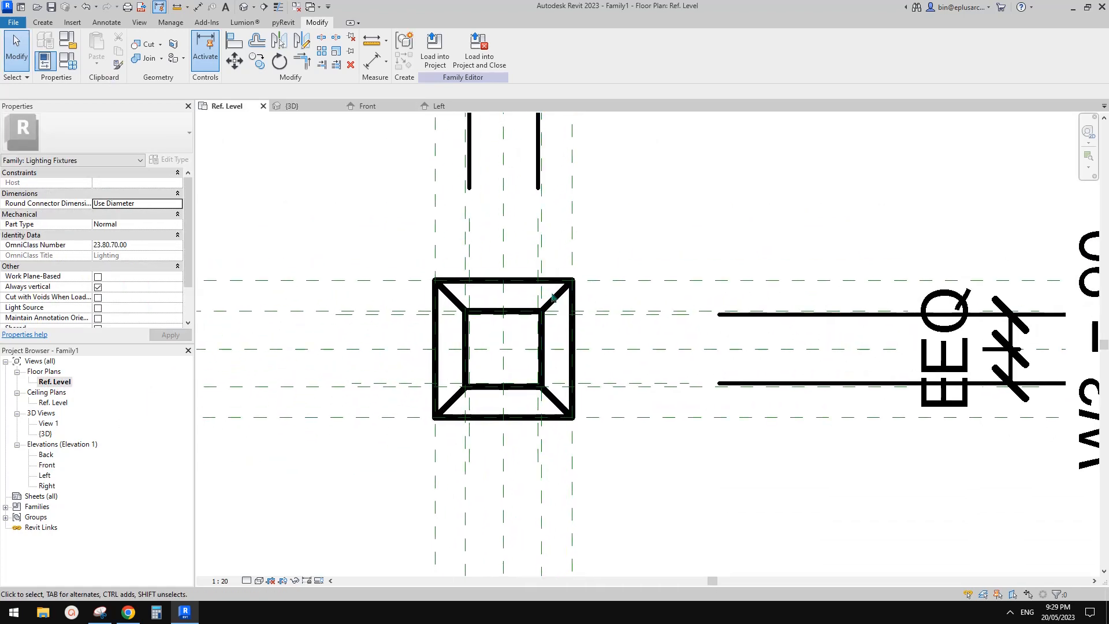
pyautogui.click(542, 286)
pyautogui.press('h')
pyautogui.press('h')
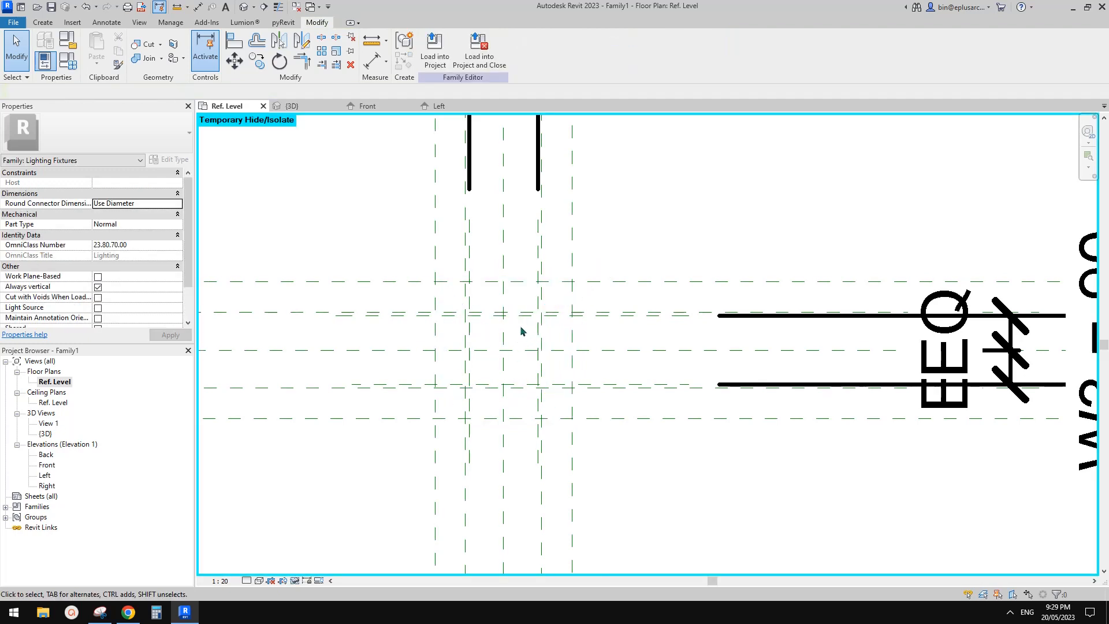
# Step: Start a second blend on Reference Plane : 1 and sketch its 180 mm base square on the W2 reference planes
pyautogui.click(43, 22)
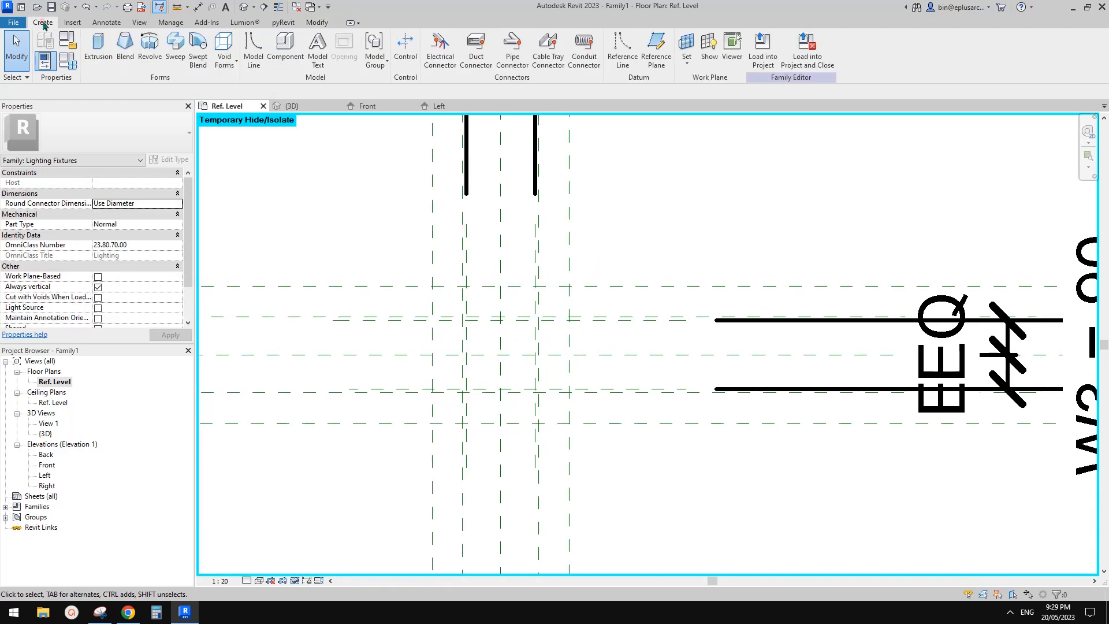
pyautogui.click(124, 46)
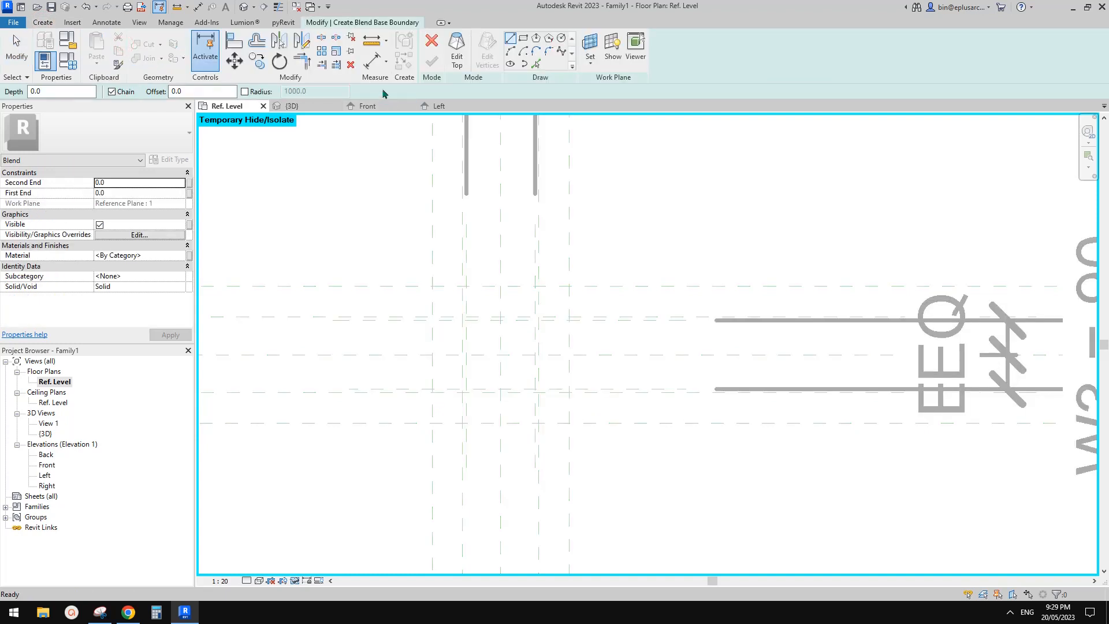
pyautogui.click(587, 47)
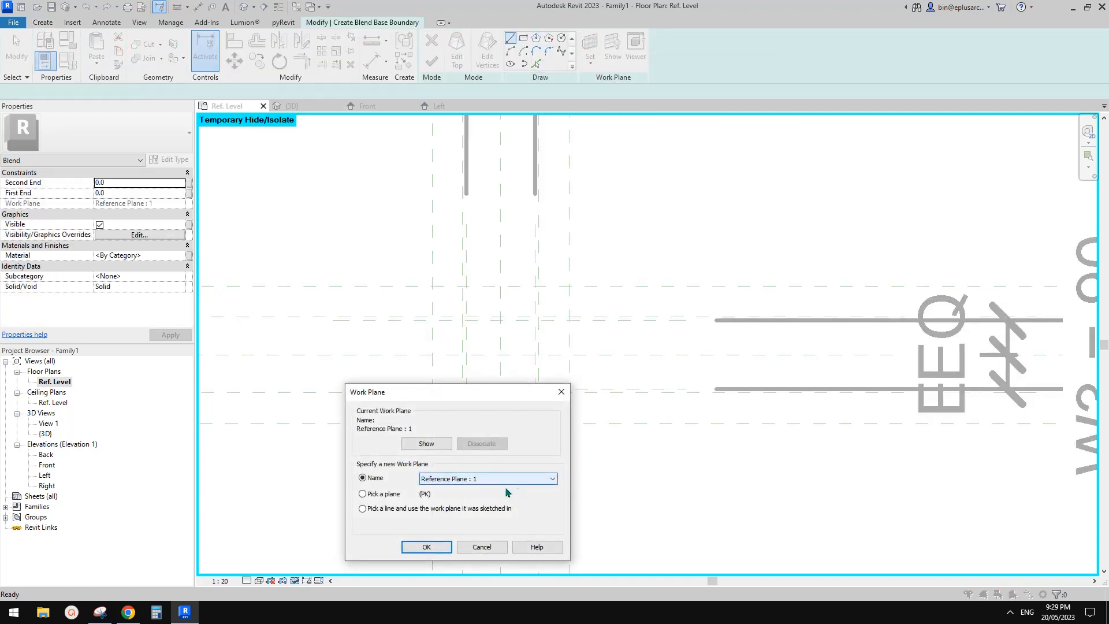
pyautogui.click(426, 547)
pyautogui.click(523, 38)
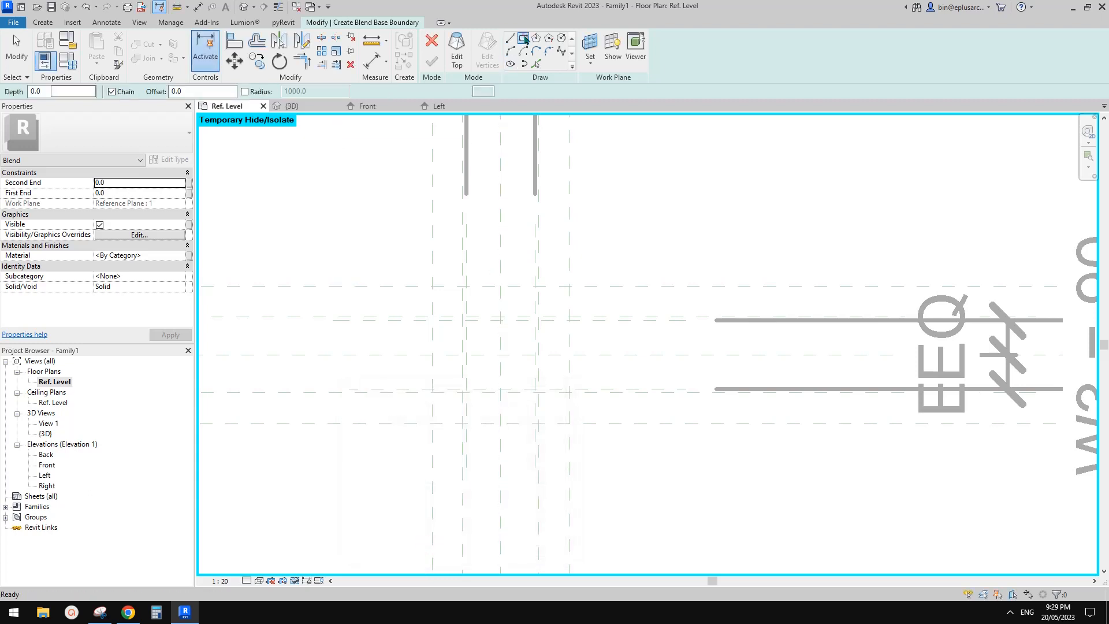
pyautogui.click(432, 286)
pyautogui.click(478, 335)
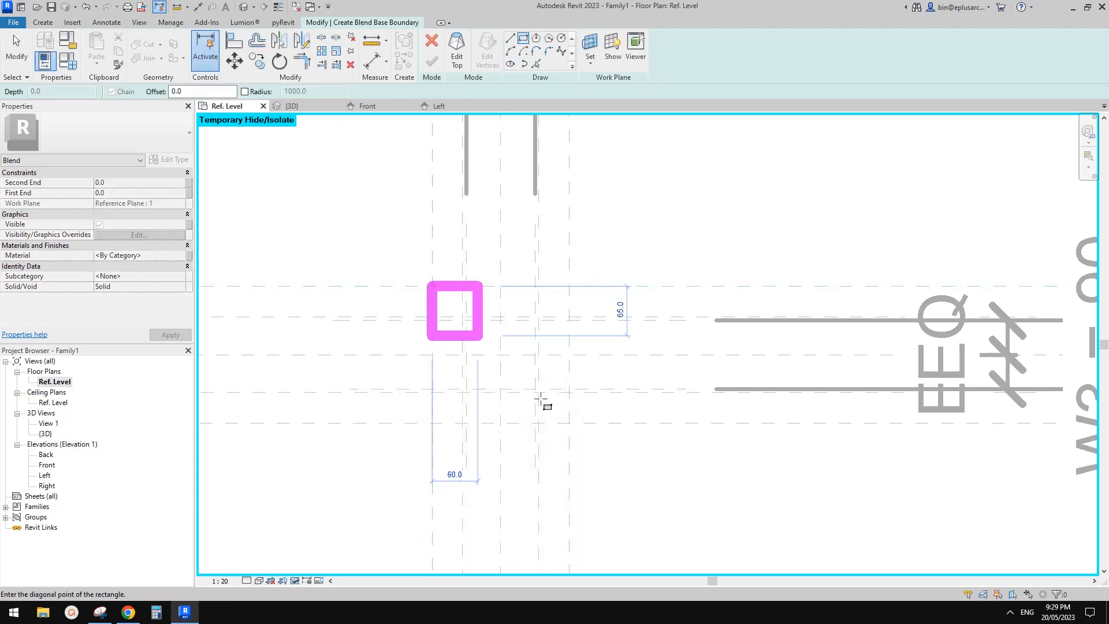
pyautogui.click(570, 425)
# Step: Lock all four sides of the second blend's base square to the W2 reference planes
pyautogui.click(667, 443)
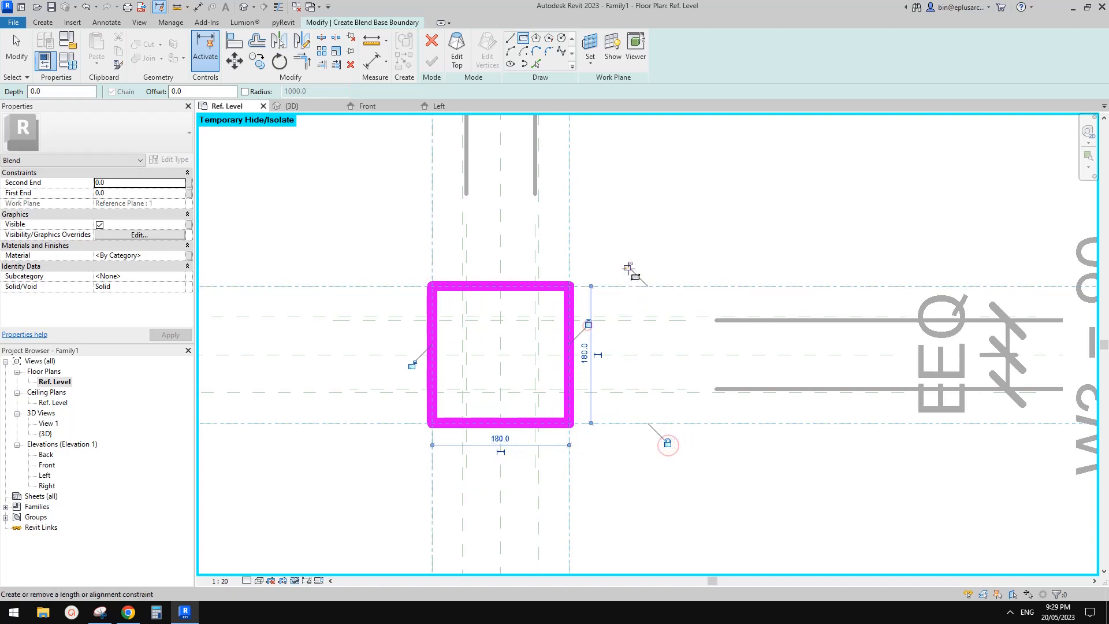
pyautogui.click(590, 324)
pyautogui.click(627, 266)
pyautogui.click(412, 366)
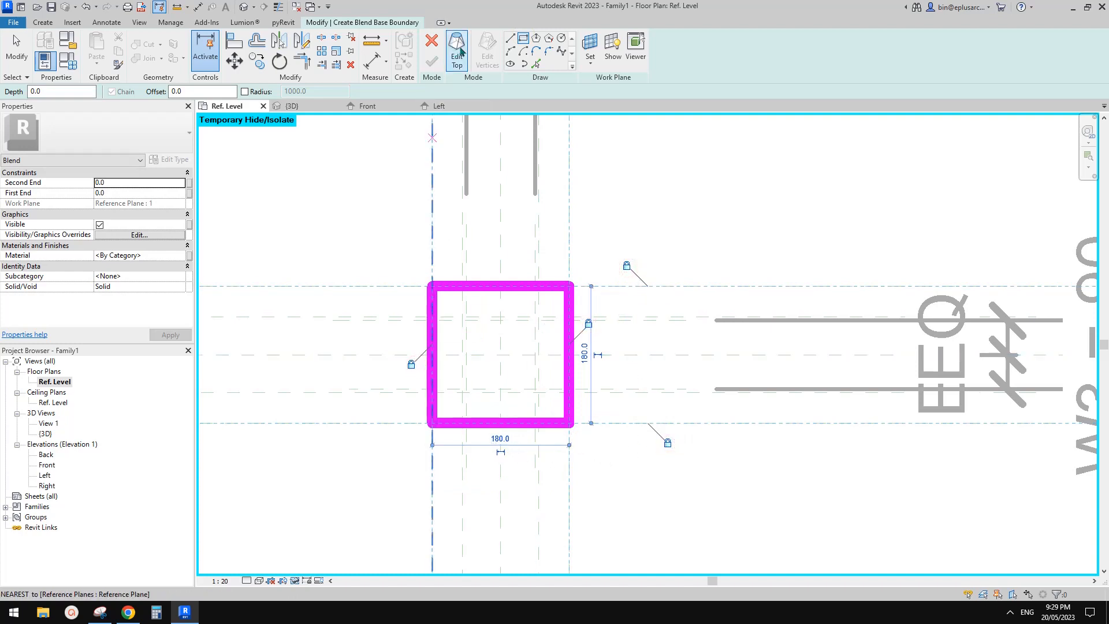
# Step: Switch the second blend to its top boundary and set the work plane to the reference plane 100 mm above its base
pyautogui.click(457, 55)
pyautogui.click(590, 46)
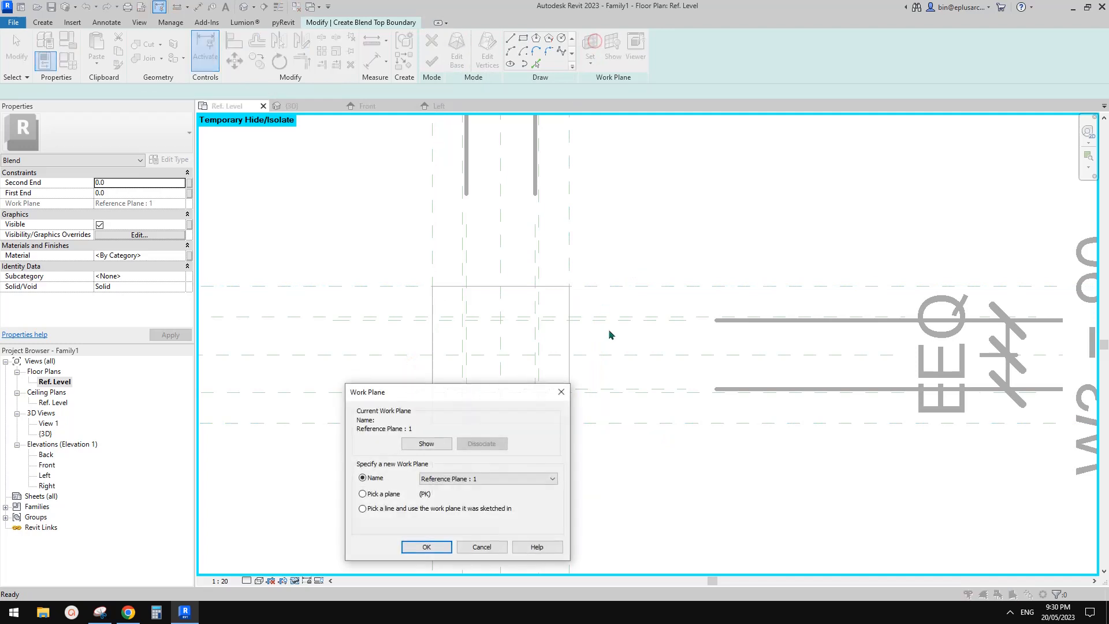
pyautogui.click(495, 478)
pyautogui.click(475, 506)
pyautogui.click(428, 546)
# Step: Sketch the second blend's 90 mm top square on the W3 reference planes and lock its four sides to them
pyautogui.click(523, 38)
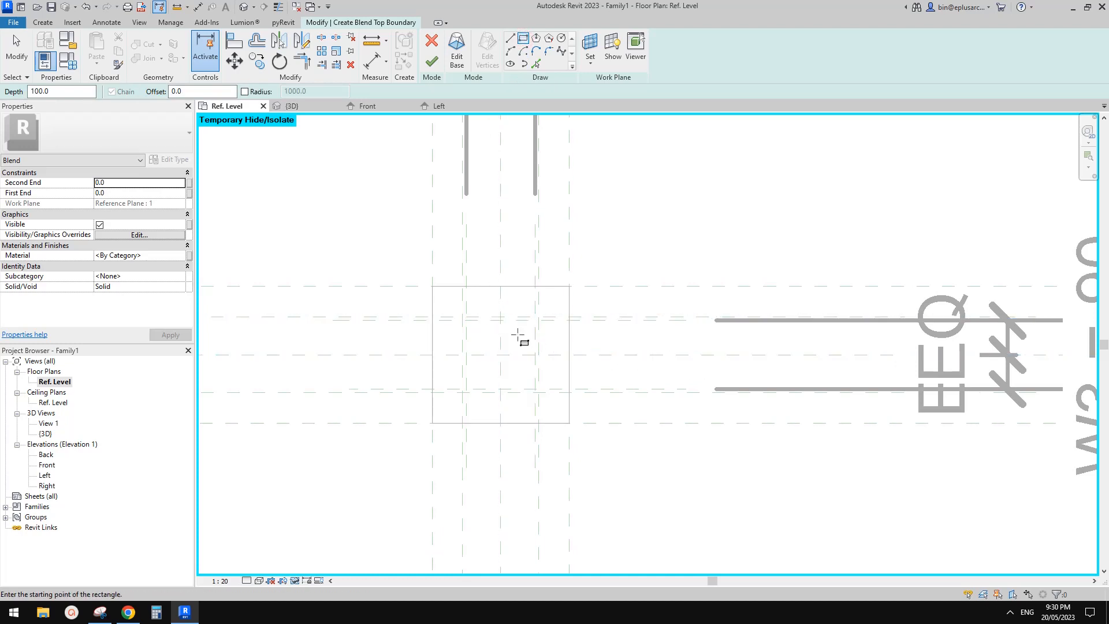
pyautogui.scroll(2, 465, 321)
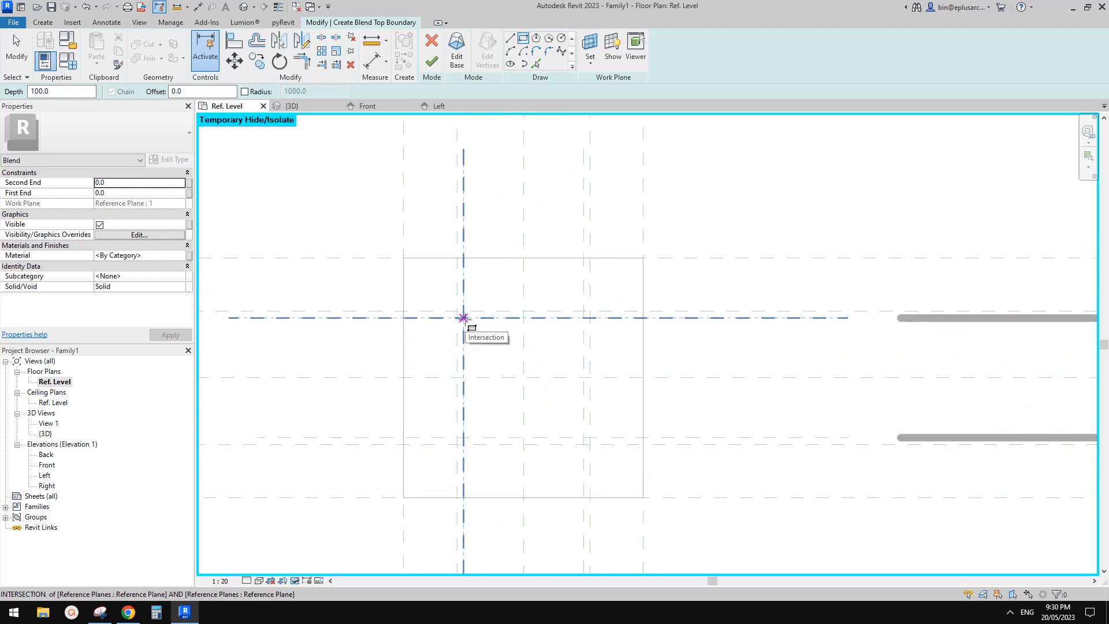
pyautogui.click(463, 317)
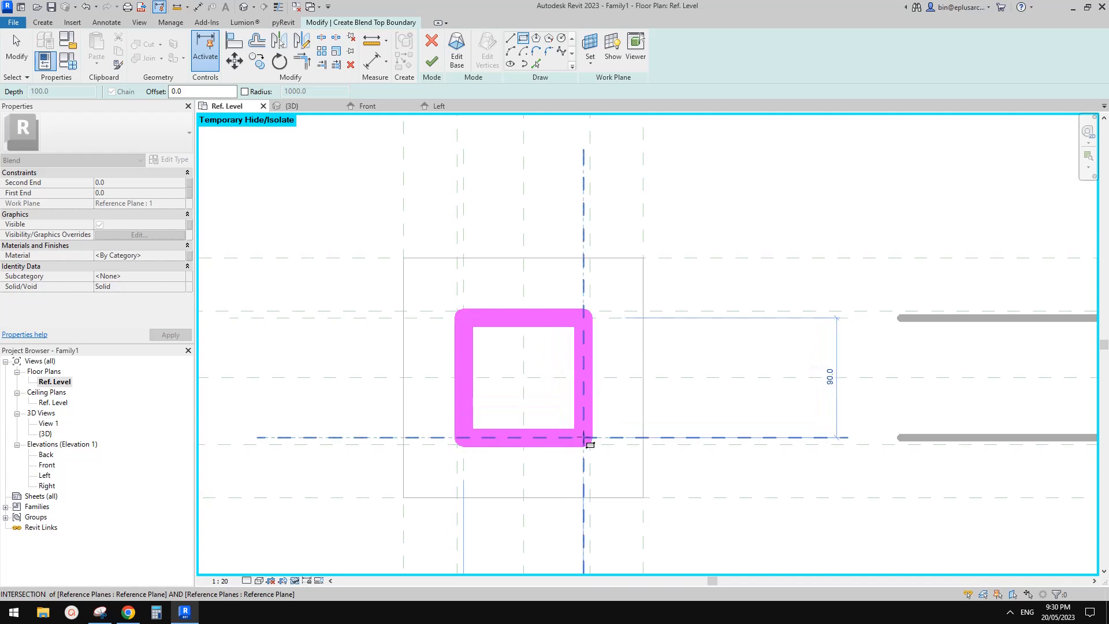
pyautogui.click(584, 439)
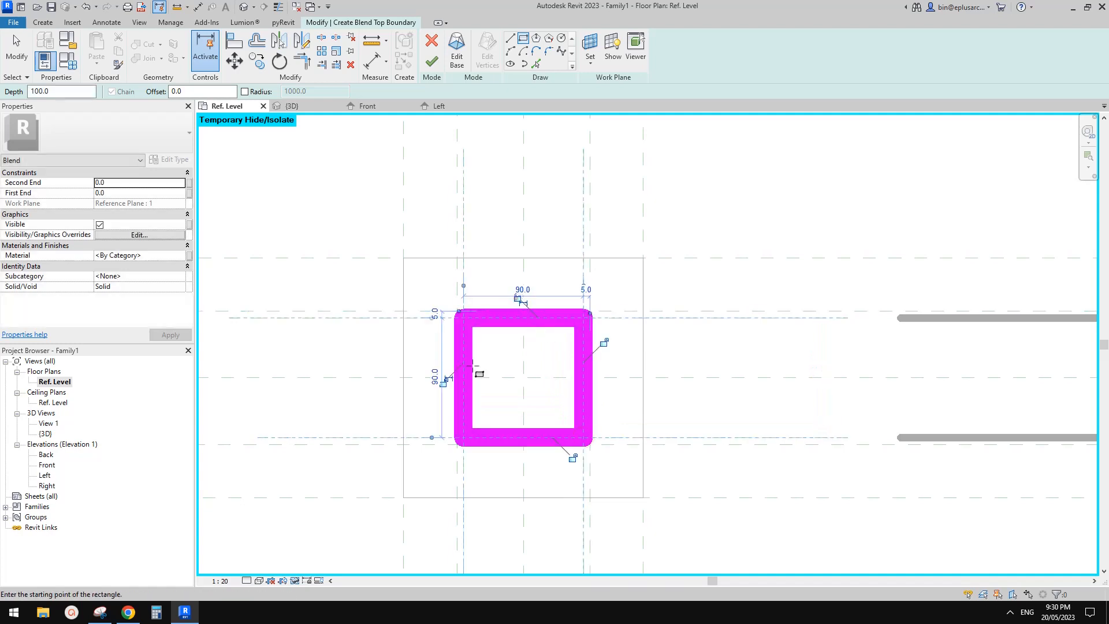
pyautogui.click(443, 384)
pyautogui.click(570, 458)
pyautogui.click(605, 343)
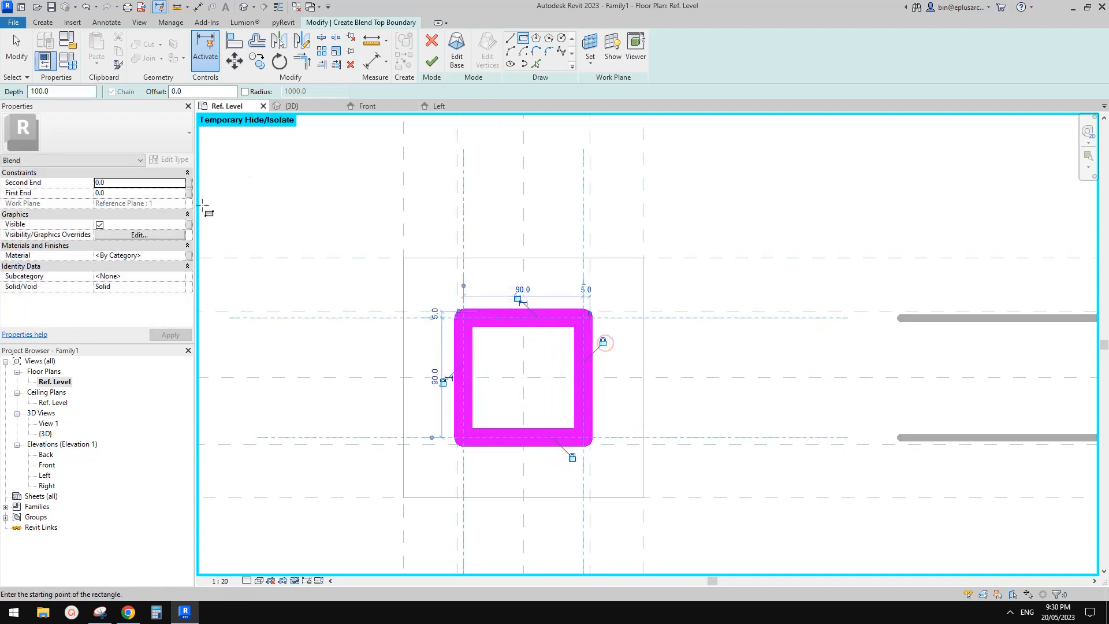
# Step: Finish the second blend and check it above the lower one in the Front elevation
pyautogui.click(432, 60)
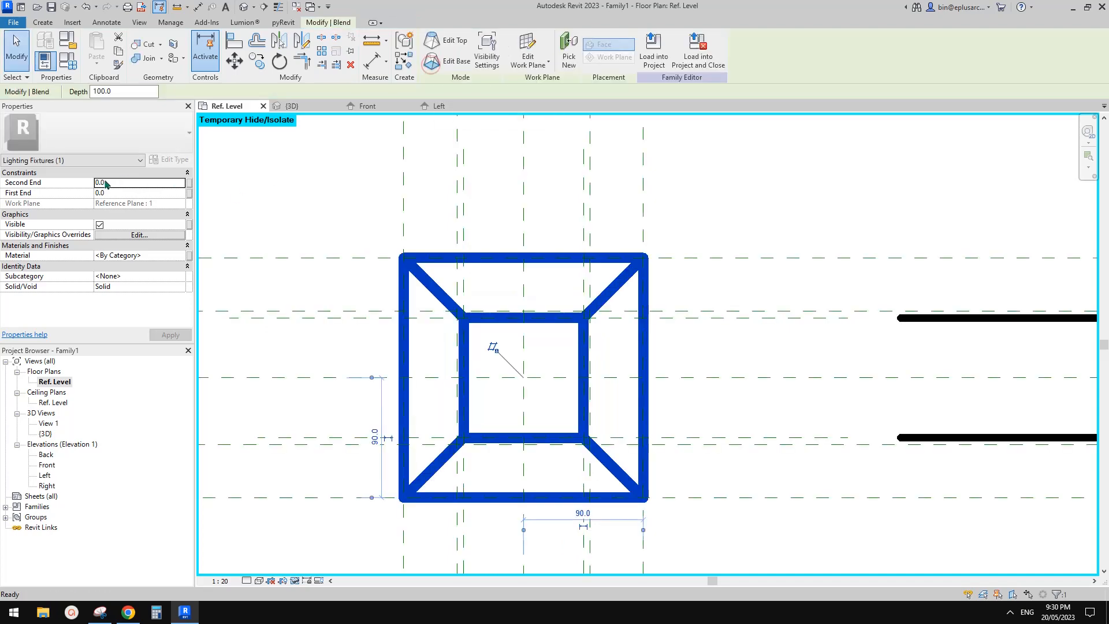
pyautogui.doubleClick(48, 465)
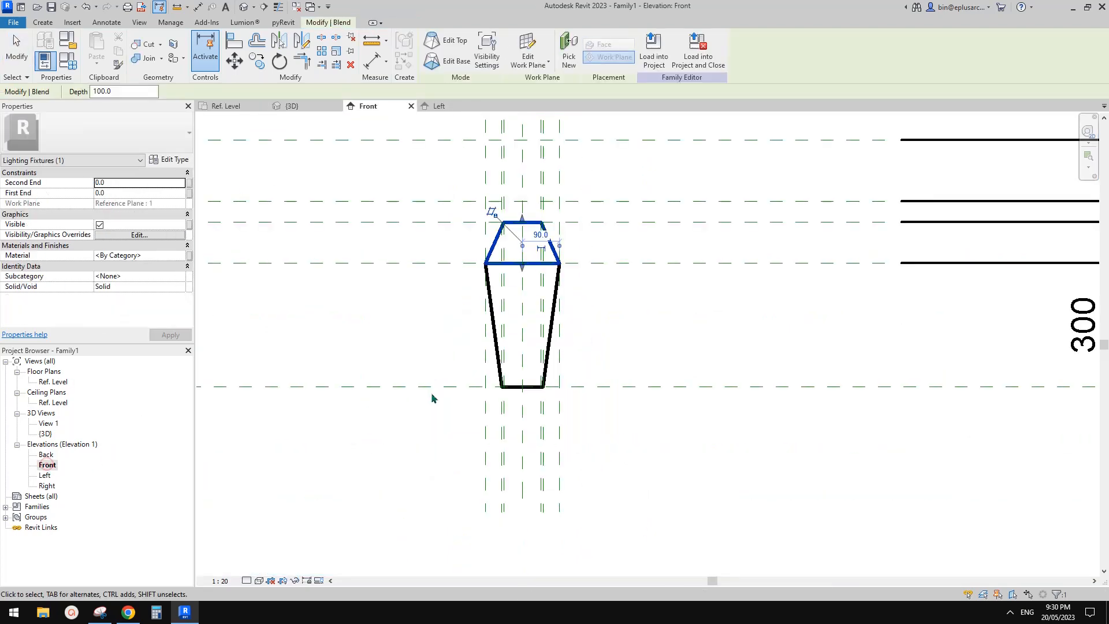
pyautogui.click(684, 326)
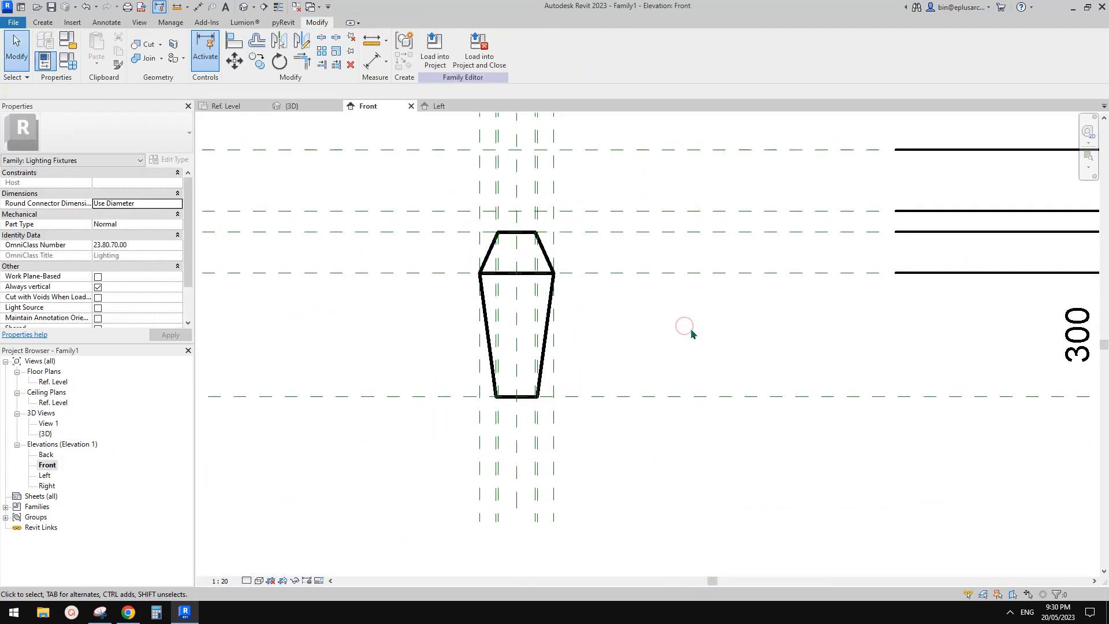
# Step: Open the Ref. Level floor plan and check the lamp's neck in the Google Docs reference photo before returning to Revit
pyautogui.scroll(3, 627, 300)
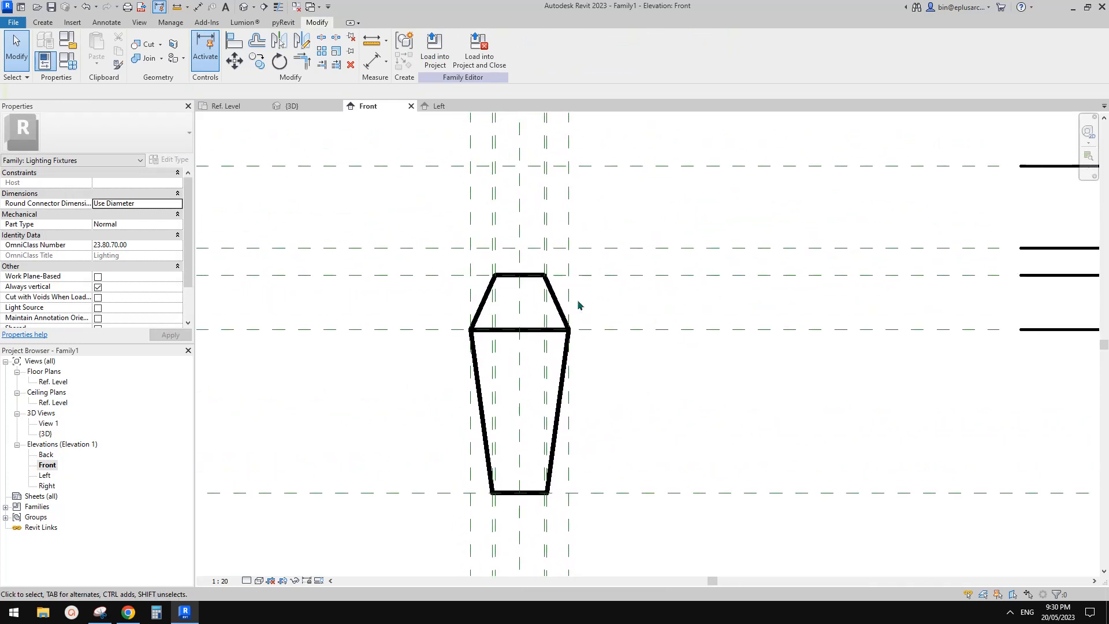
pyautogui.doubleClick(52, 382)
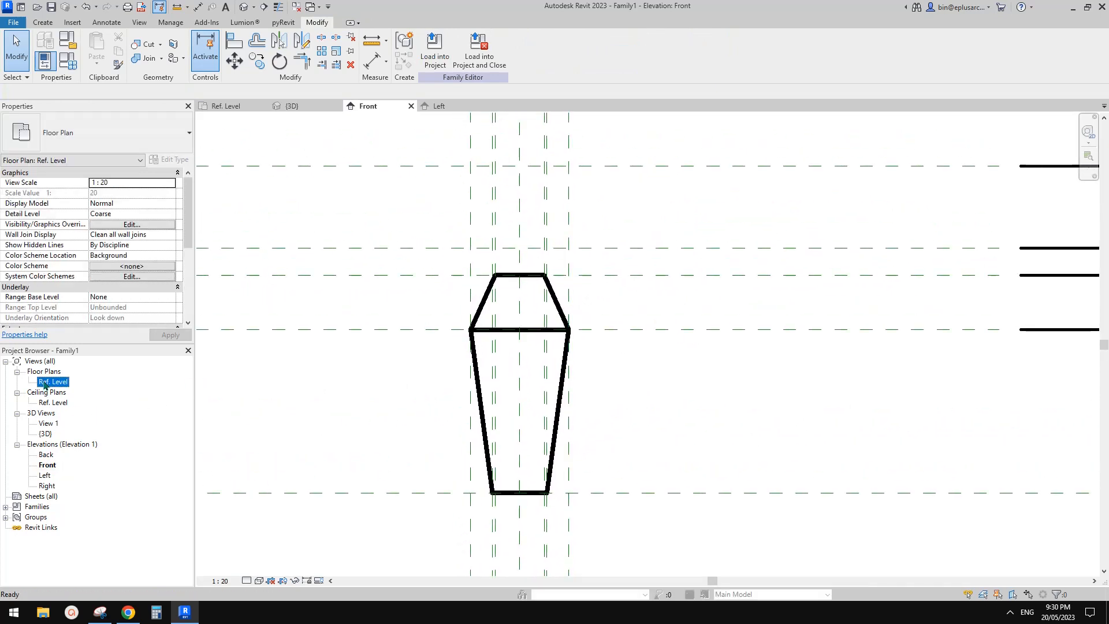
pyautogui.click(137, 613)
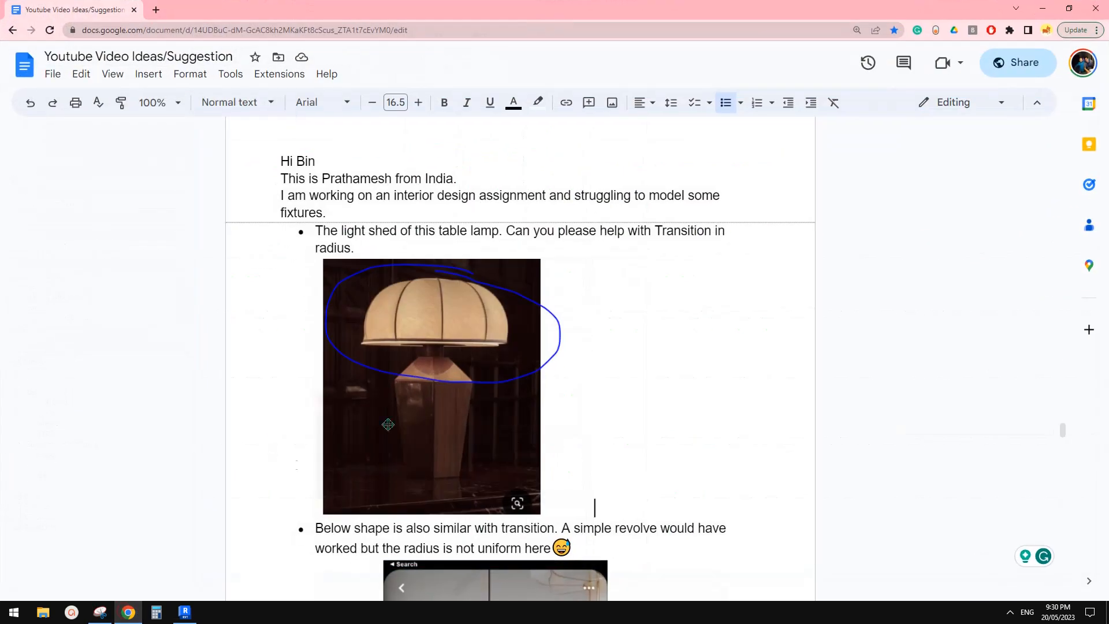
pyautogui.click(185, 613)
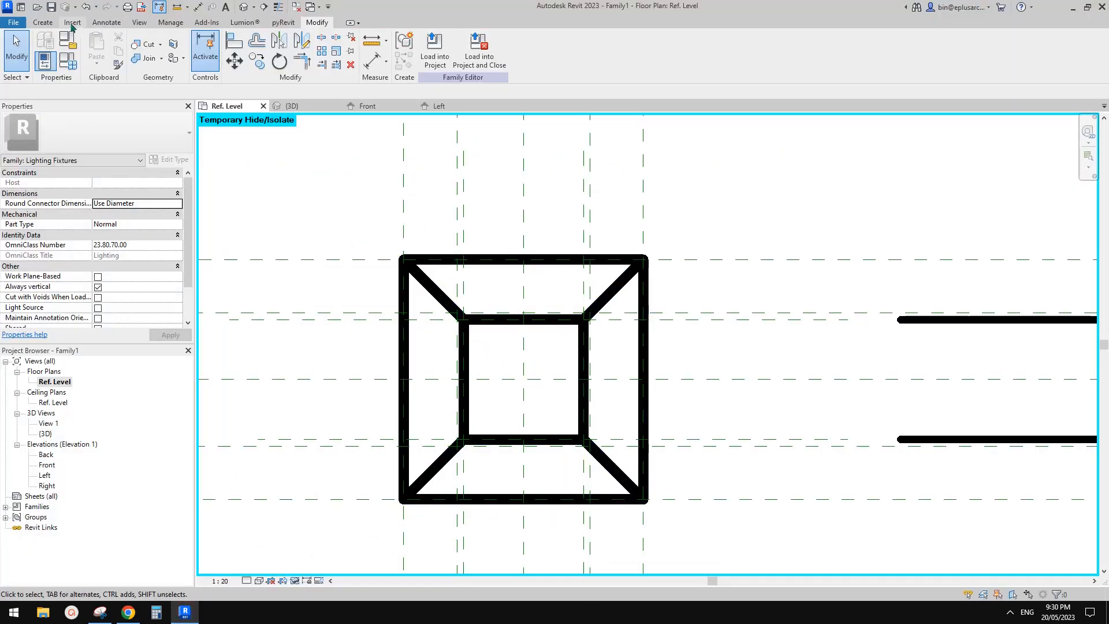
# Step: Start a solid extrusion in the Ref. Level plan with Reference Plane : 2 as its work plane
pyautogui.click(43, 22)
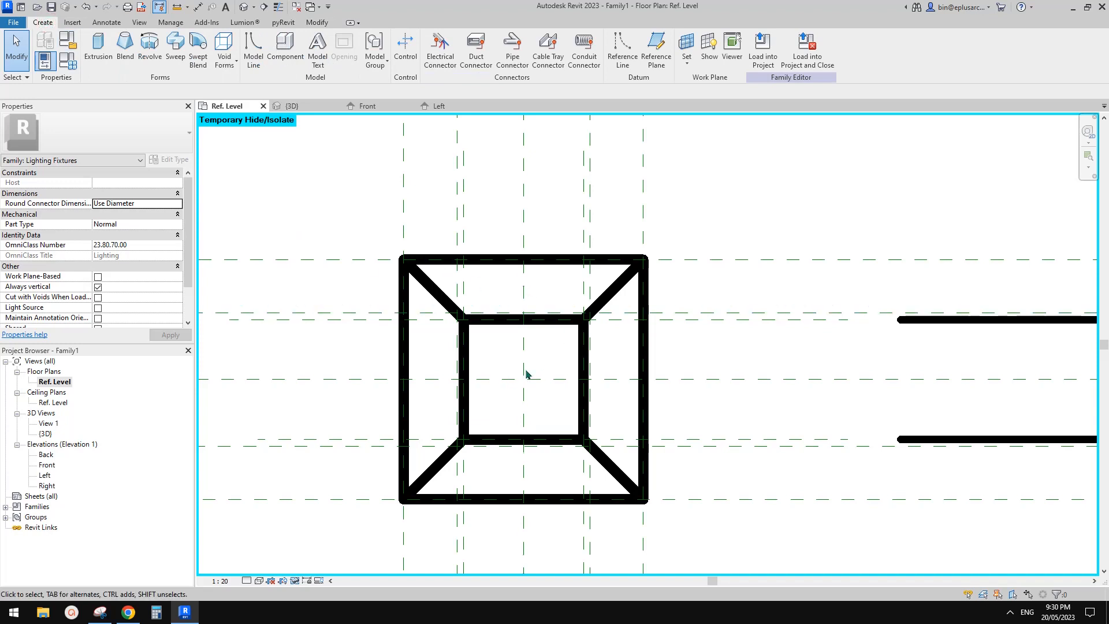
pyautogui.moveTo(527, 336); pyautogui.dragTo(543, 312, button='middle')
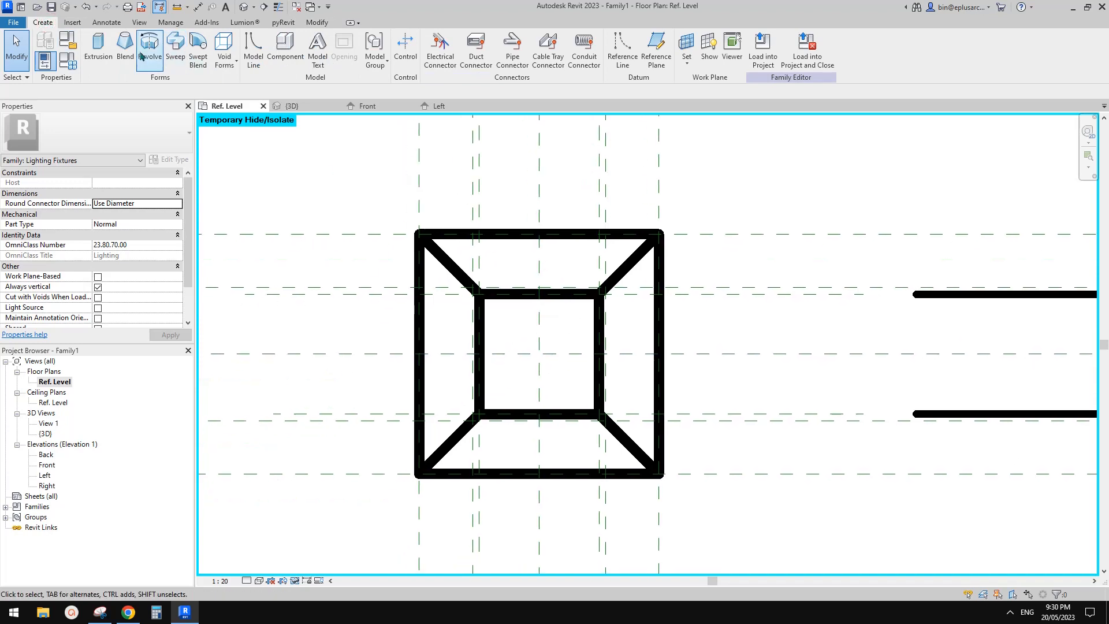
pyautogui.click(99, 49)
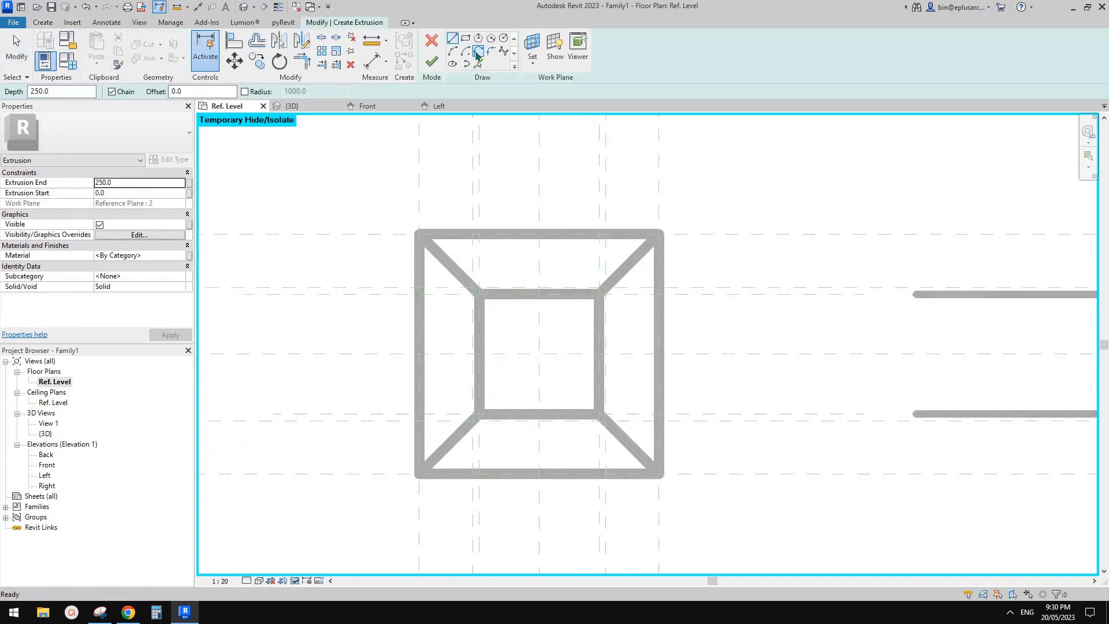
pyautogui.click(537, 47)
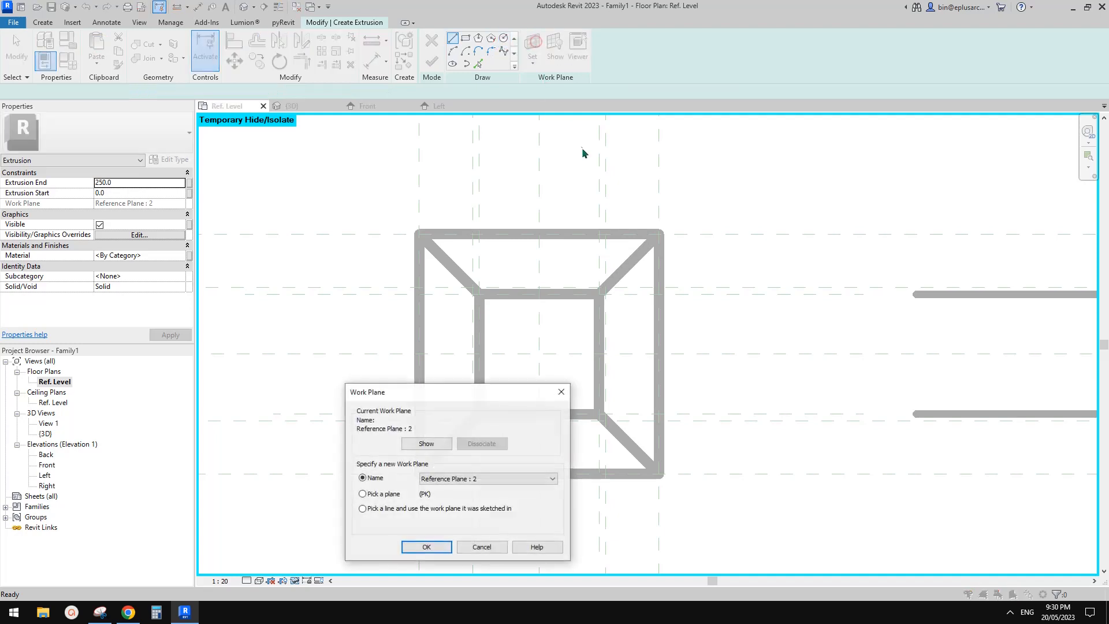
pyautogui.click(432, 548)
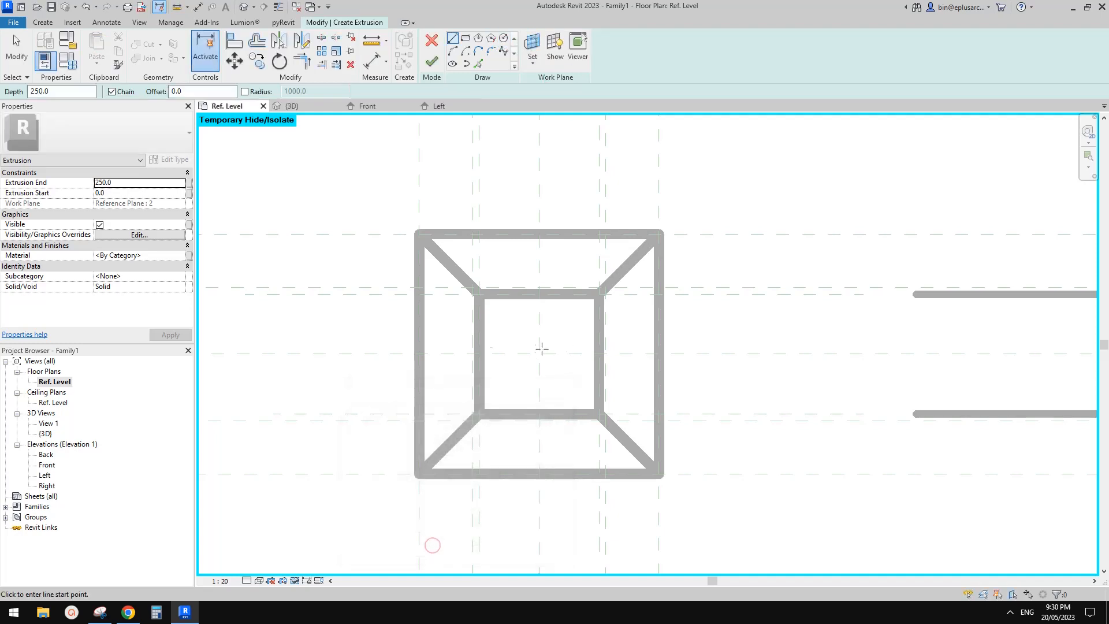
# Step: Sketch a circle of 30 mm radius at the centre of the inner square and finish the extrusion
pyautogui.click(504, 39)
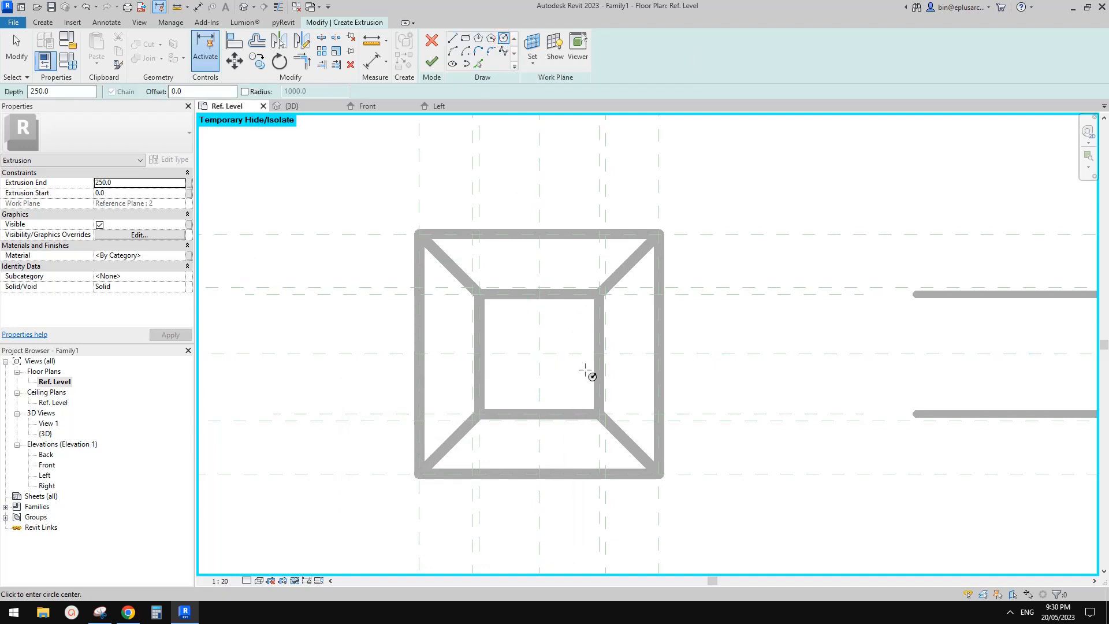
pyautogui.click(539, 353)
pyautogui.click(573, 332)
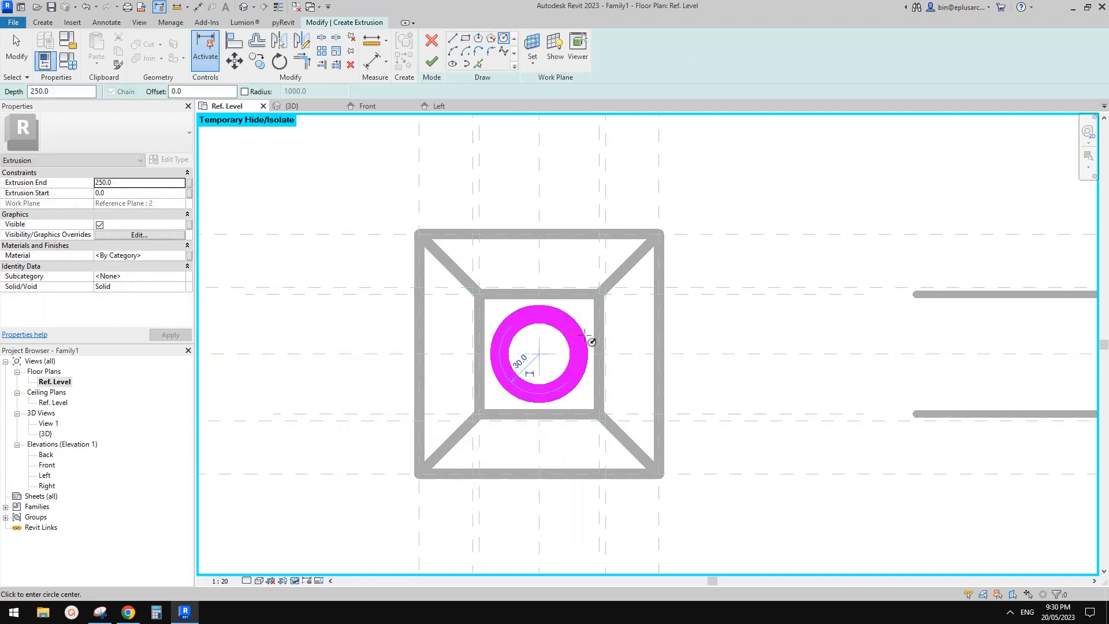
pyautogui.moveTo(602, 332); pyautogui.dragTo(616, 337, button='middle')
pyautogui.press('Escape')
pyautogui.press('Escape')
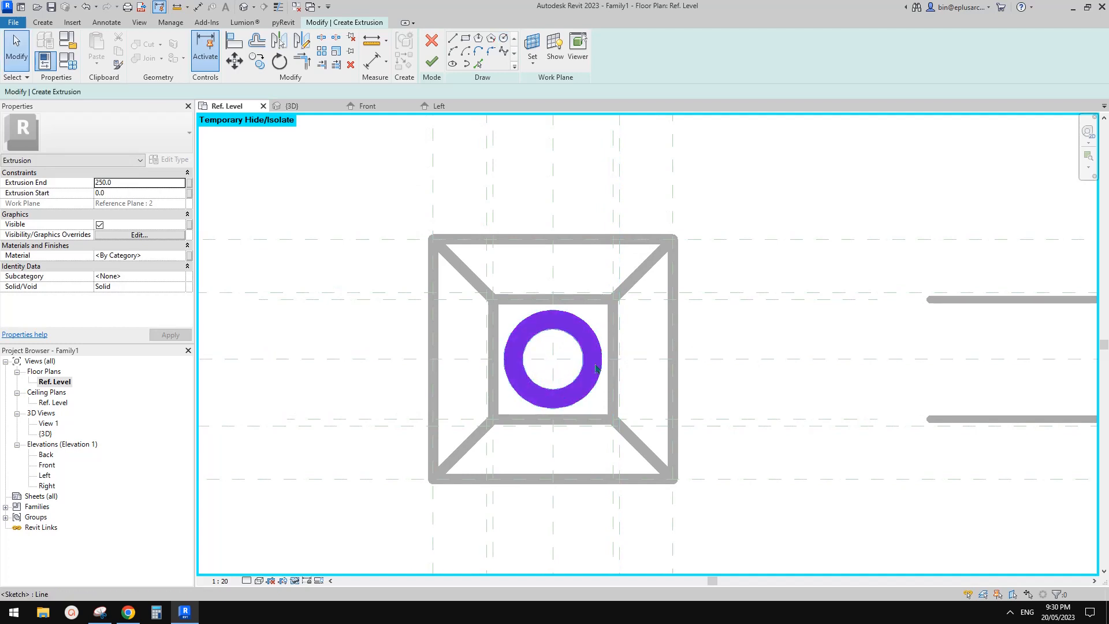
pyautogui.click(589, 343)
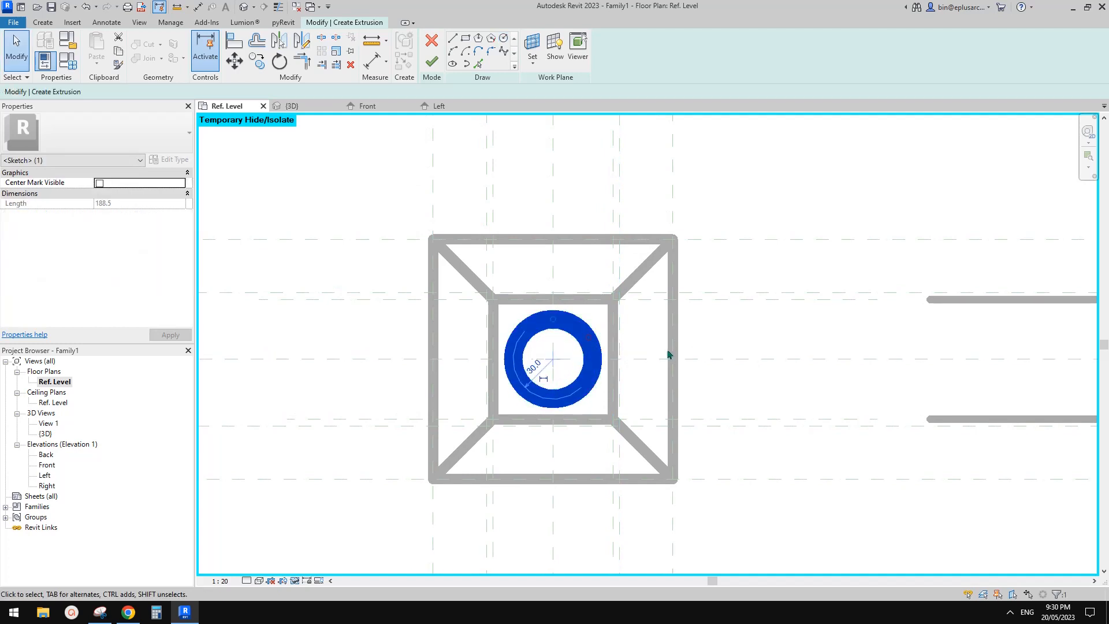
pyautogui.moveTo(652, 342); pyautogui.dragTo(658, 330, button='middle')
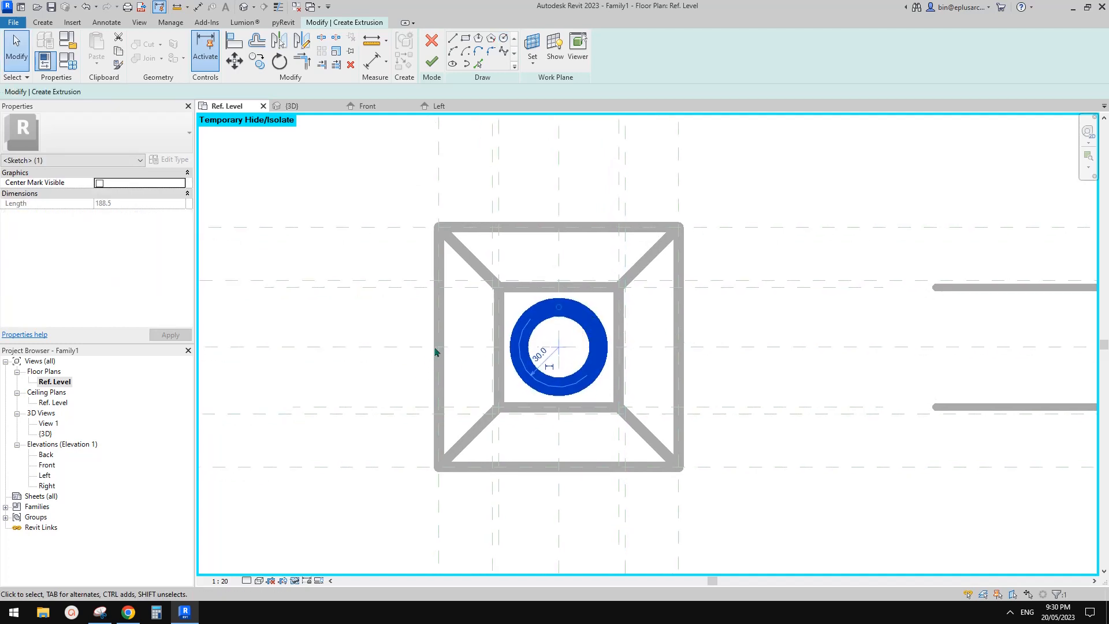
pyautogui.moveTo(436, 351); pyautogui.dragTo(423, 352, button='middle')
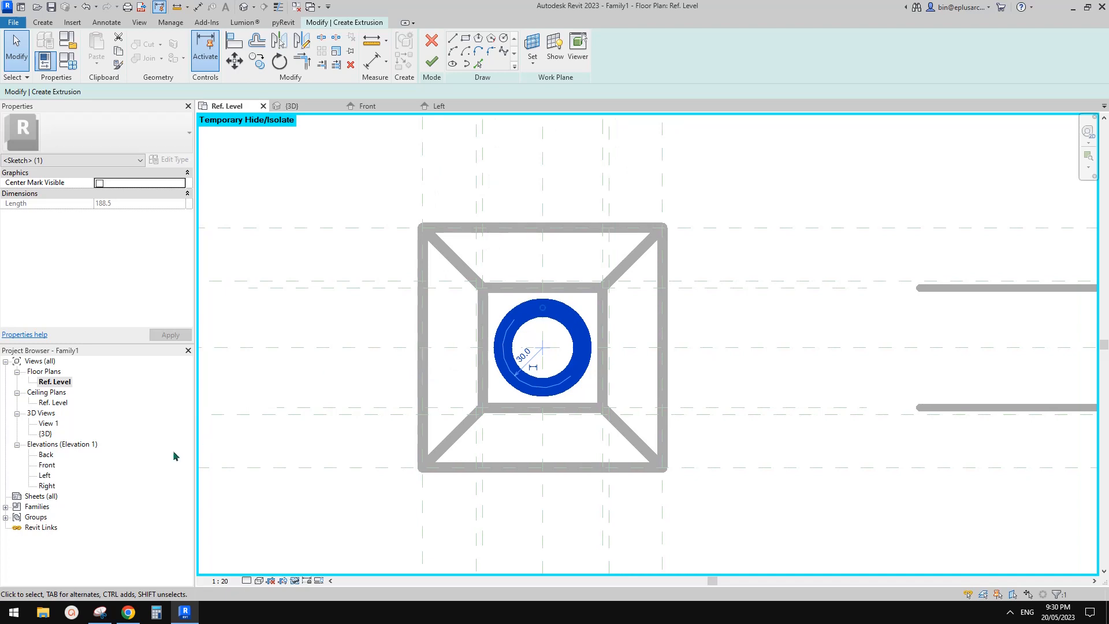
pyautogui.click(431, 61)
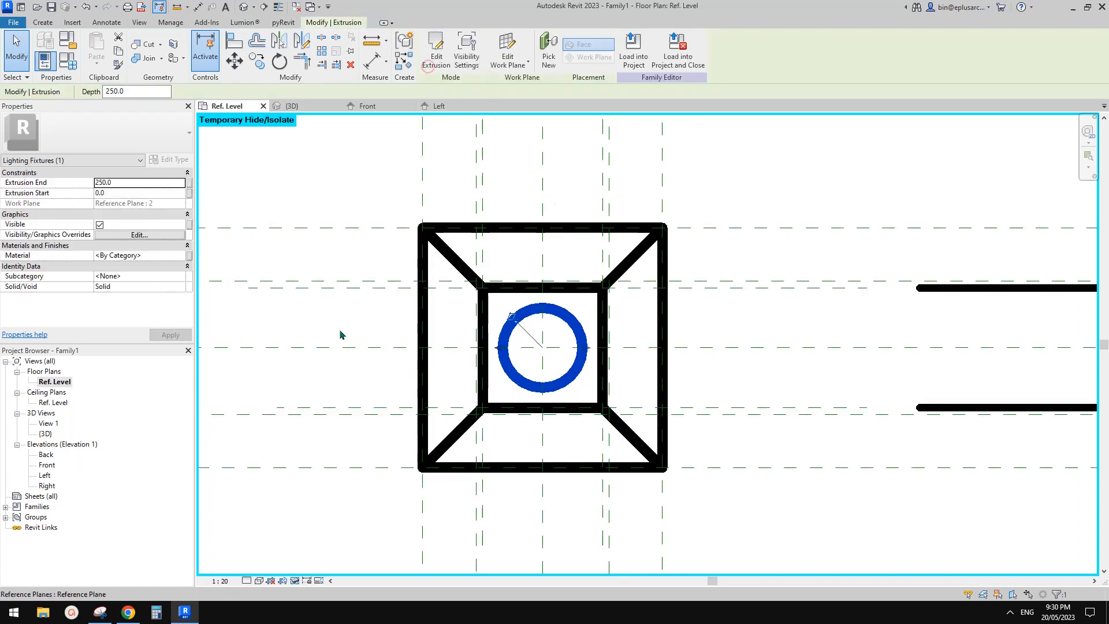
# Step: In the Front elevation, lower the neck cylinder's top to the reference plane 50 mm above its base and lock it there
pyautogui.doubleClick(46, 466)
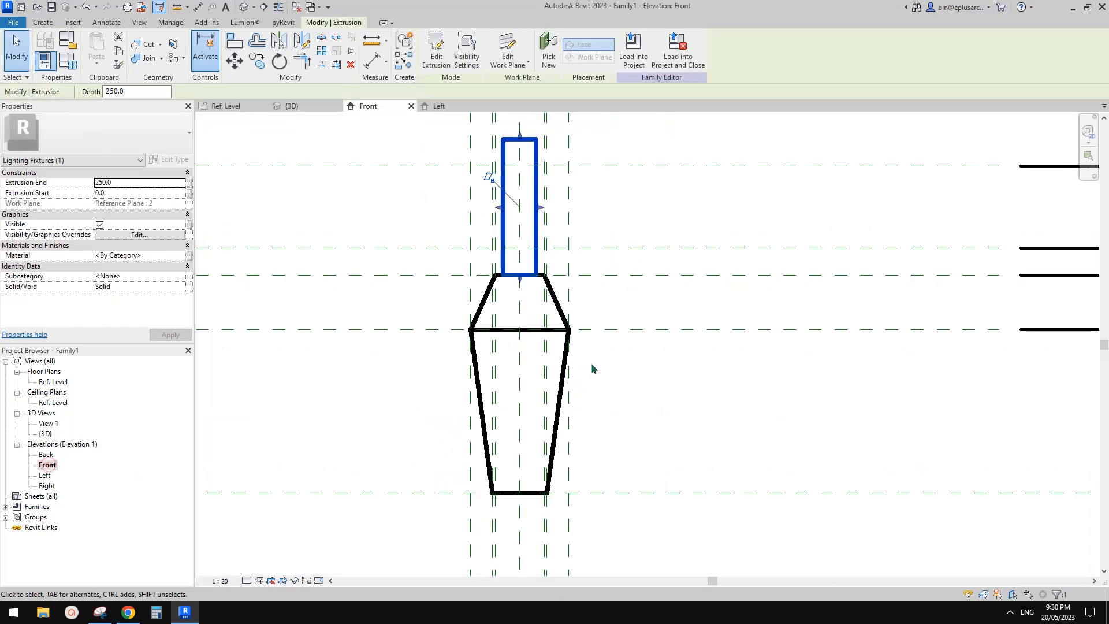
pyautogui.moveTo(546, 236); pyautogui.dragTo(664, 347)
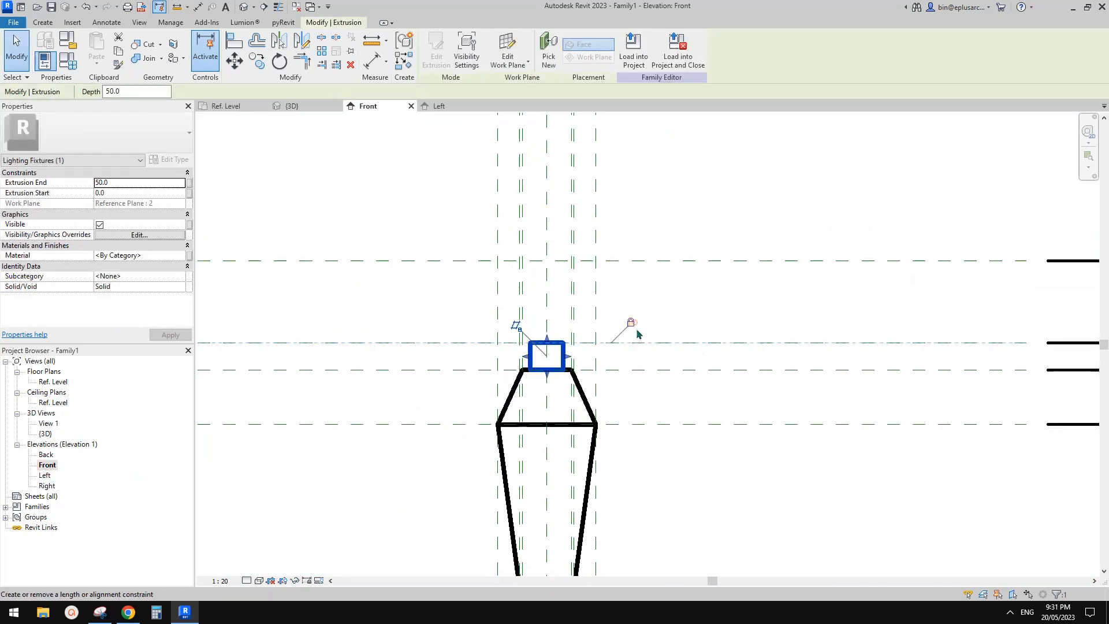
pyautogui.moveTo(635, 330); pyautogui.dragTo(469, 300, button='middle')
pyautogui.click(579, 287)
# Step: Examine the height dimensions between the horizontal reference planes against the stacked lamp parts in the Front elevation
pyautogui.scroll(-2, 580, 289)
pyautogui.moveTo(654, 298); pyautogui.dragTo(552, 300, button='middle')
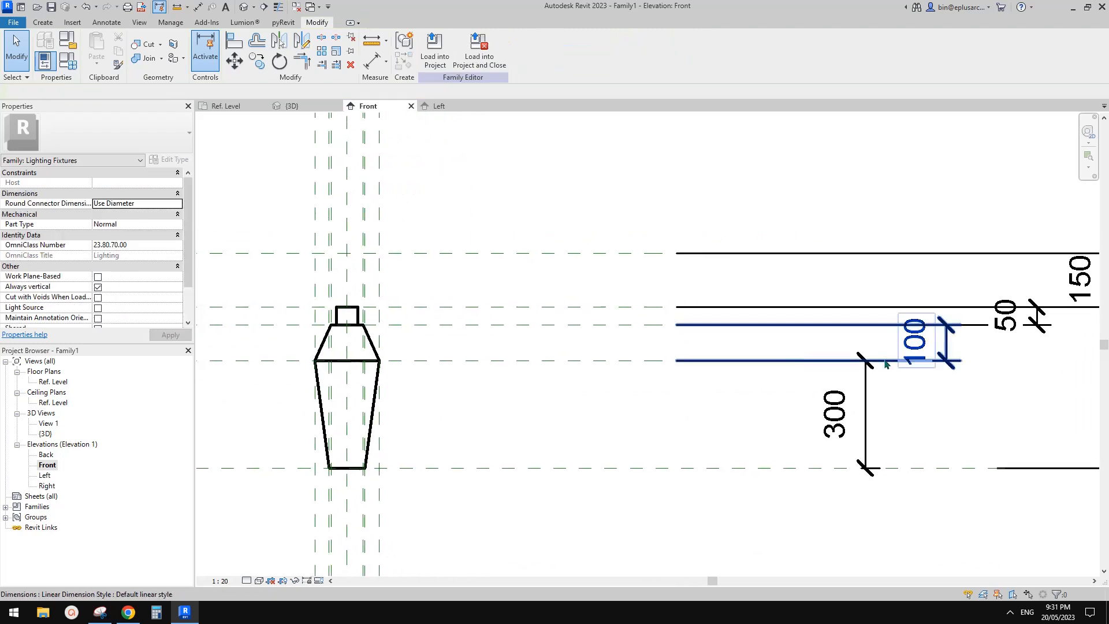
pyautogui.click(1012, 331)
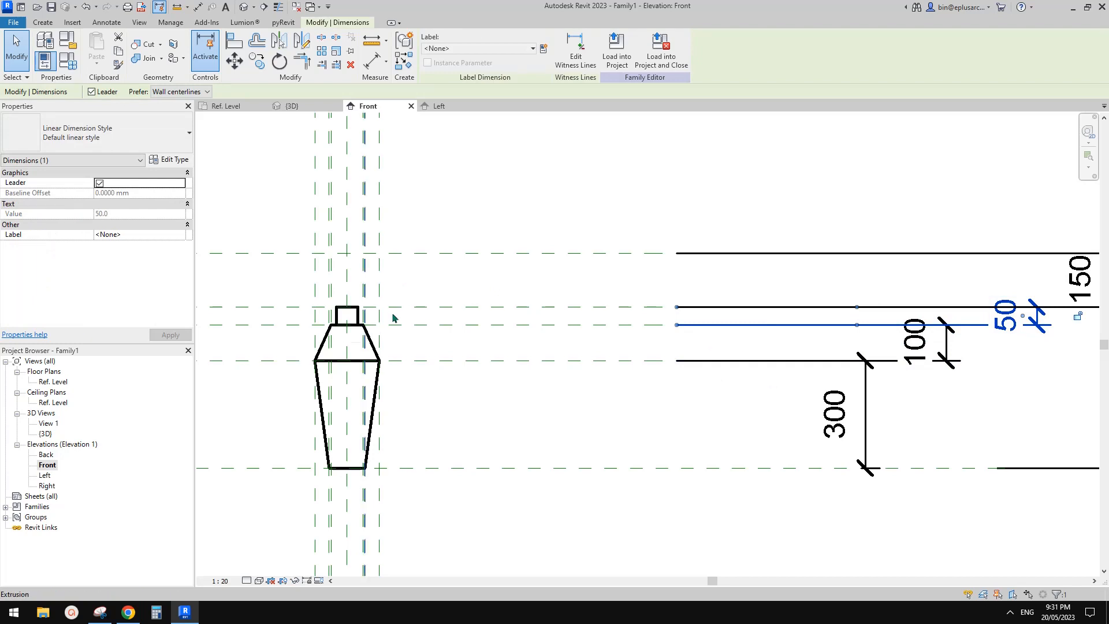
pyautogui.scroll(-1, 511, 340)
pyautogui.moveTo(590, 347); pyautogui.dragTo(582, 321, button='middle')
pyautogui.click(581, 321)
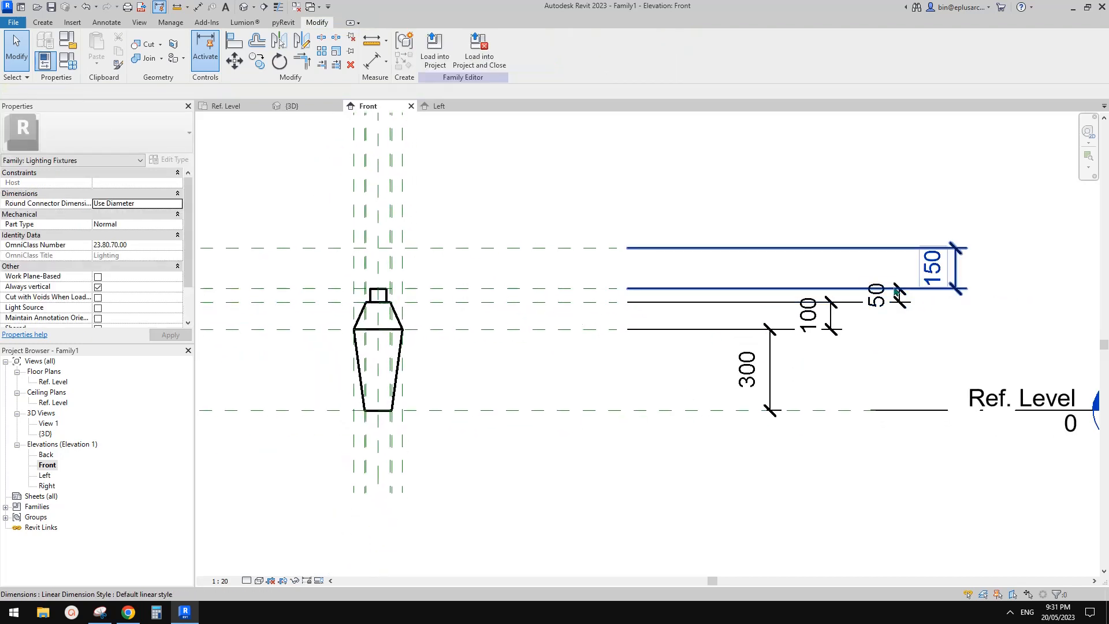
pyautogui.click(768, 350)
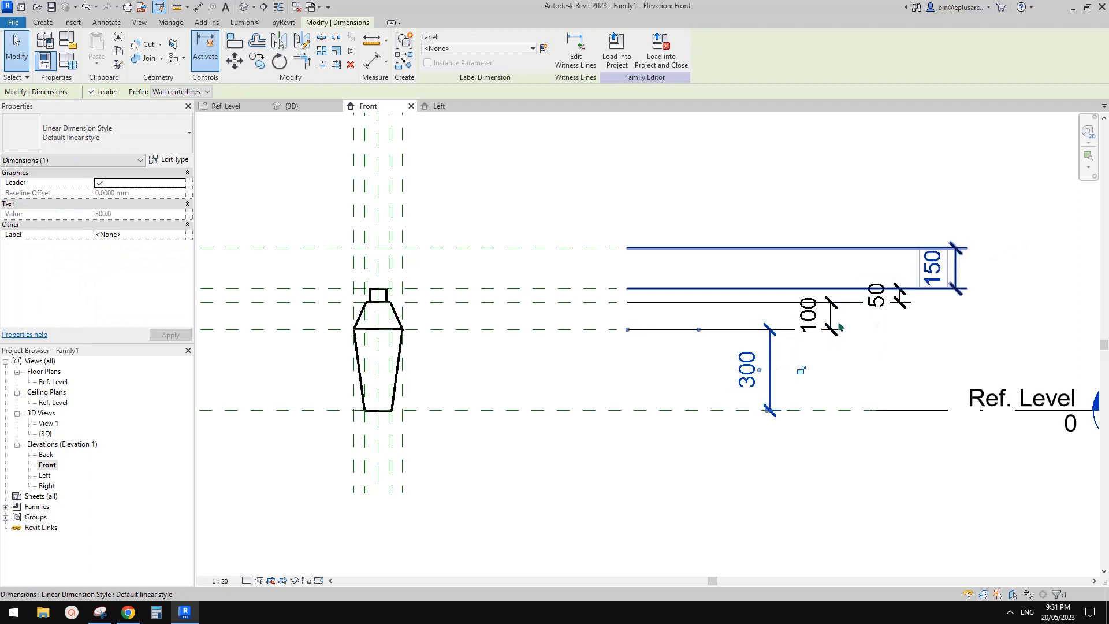
pyautogui.moveTo(624, 325)
pyautogui.mouseDown(button='middle')
pyautogui.moveTo(710, 321)
pyautogui.moveTo(720, 339)
pyautogui.moveTo(737, 334)
pyautogui.mouseUp(button='middle')
pyautogui.click(709, 321)
pyautogui.scroll(1, 736, 329)
pyautogui.moveTo(962, 356); pyautogui.dragTo(878, 356, button='middle')
pyautogui.scroll(-2, 855, 341)
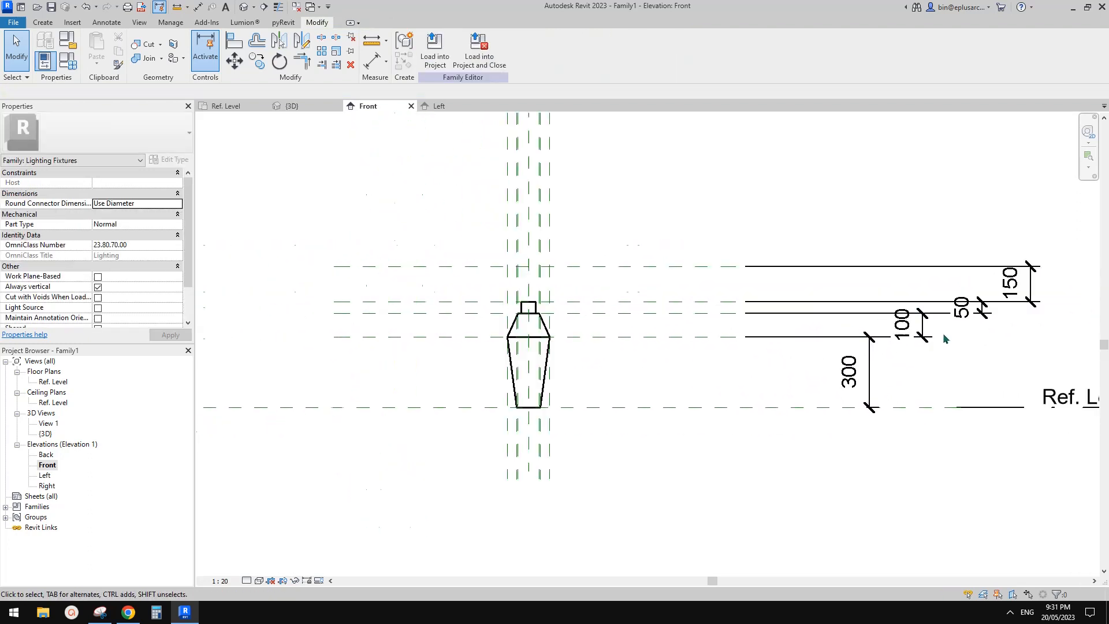
pyautogui.moveTo(946, 324); pyautogui.dragTo(939, 337, button='middle')
pyautogui.scroll(2, 668, 357)
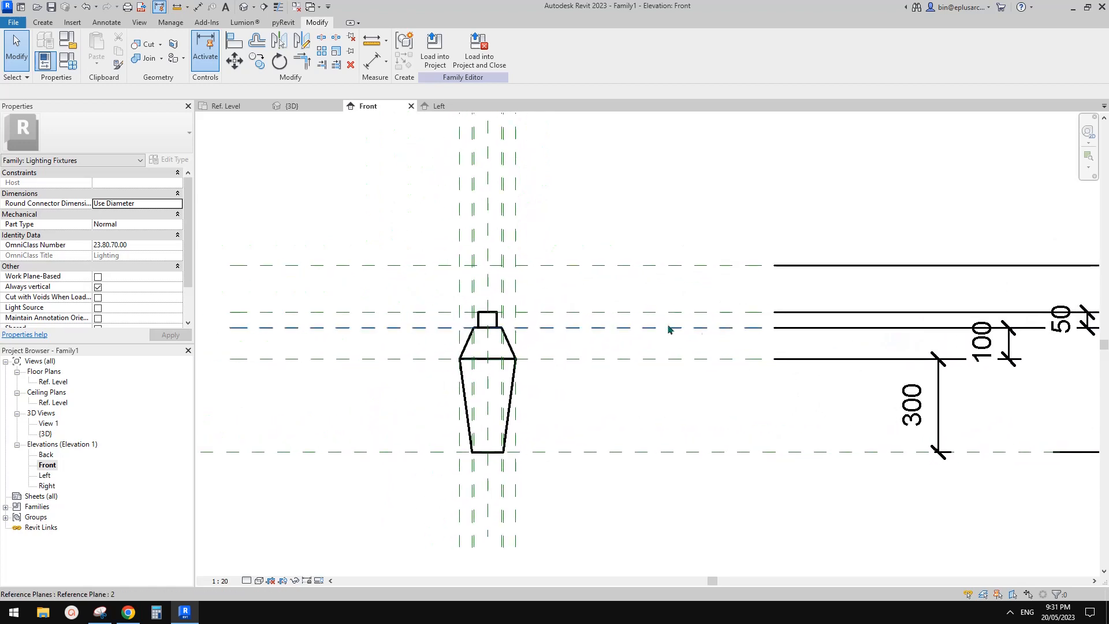
pyautogui.moveTo(577, 336); pyautogui.dragTo(589, 327, button='middle')
# Step: Review the table lamp photo in Google Docs and outline the shade's bottom rim as an ellipse on the Snipping Tool capture
pyautogui.click(128, 613)
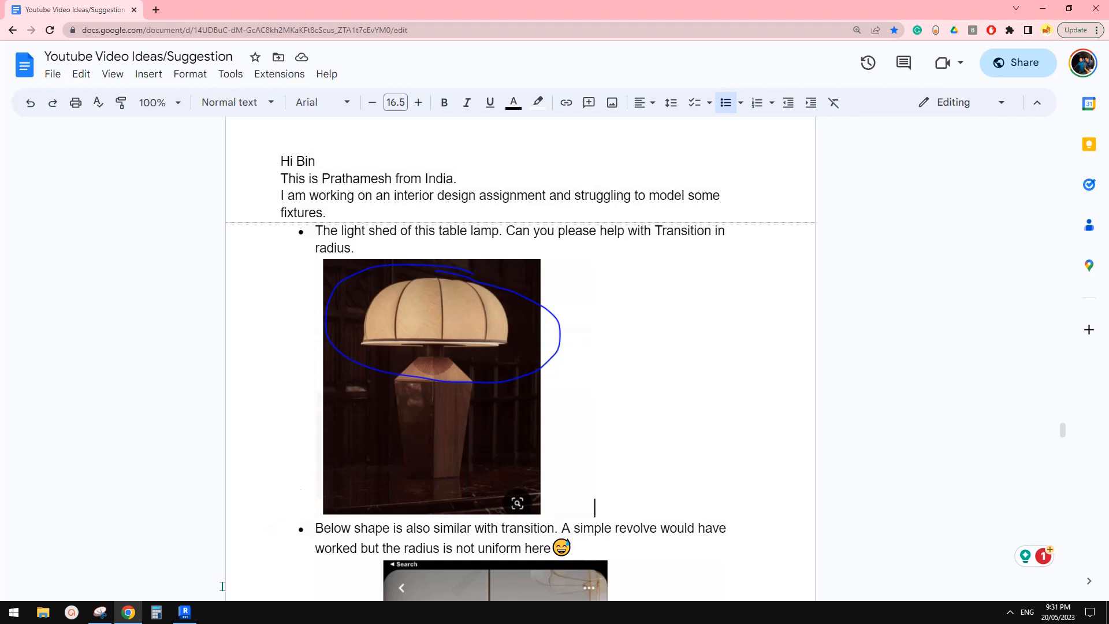
pyautogui.scroll(-1, 222, 577)
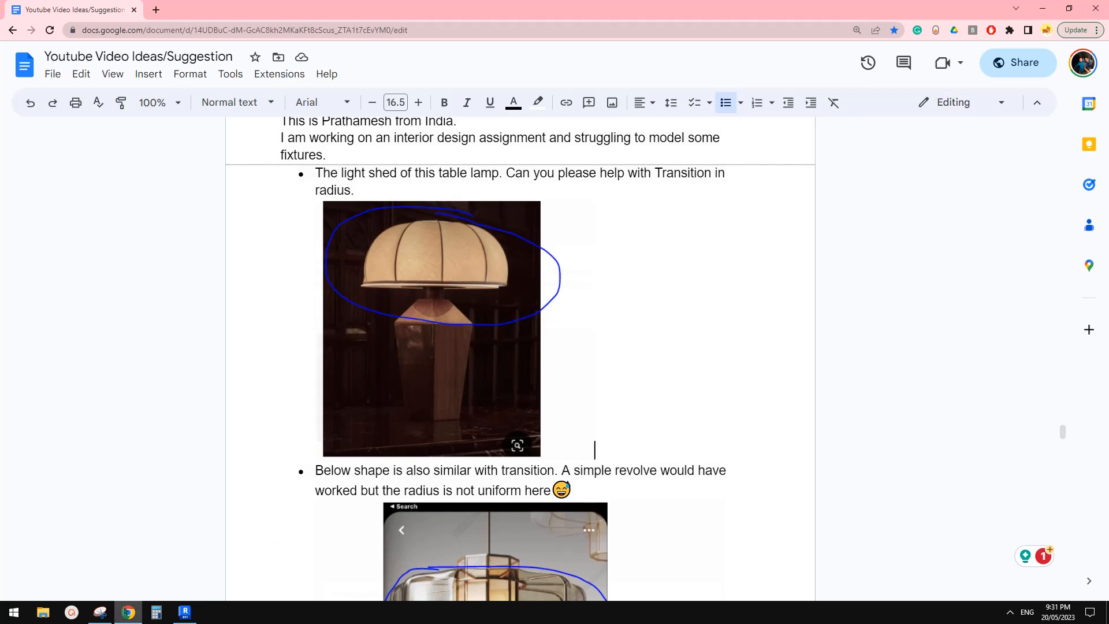
pyautogui.click(100, 612)
pyautogui.moveTo(439, 381)
pyautogui.mouseDown()
pyautogui.moveTo(418, 328)
pyautogui.moveTo(416, 342)
pyautogui.moveTo(429, 331)
pyautogui.mouseUp()
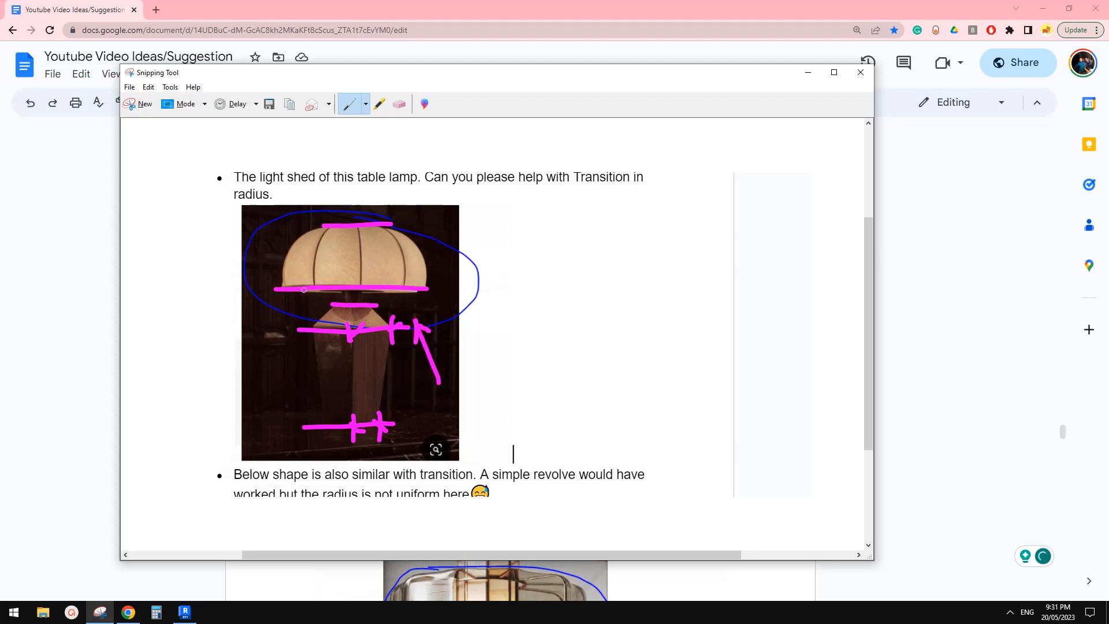
pyautogui.moveTo(292, 287)
pyautogui.mouseDown()
pyautogui.moveTo(400, 285)
pyautogui.moveTo(310, 294)
pyautogui.mouseUp()
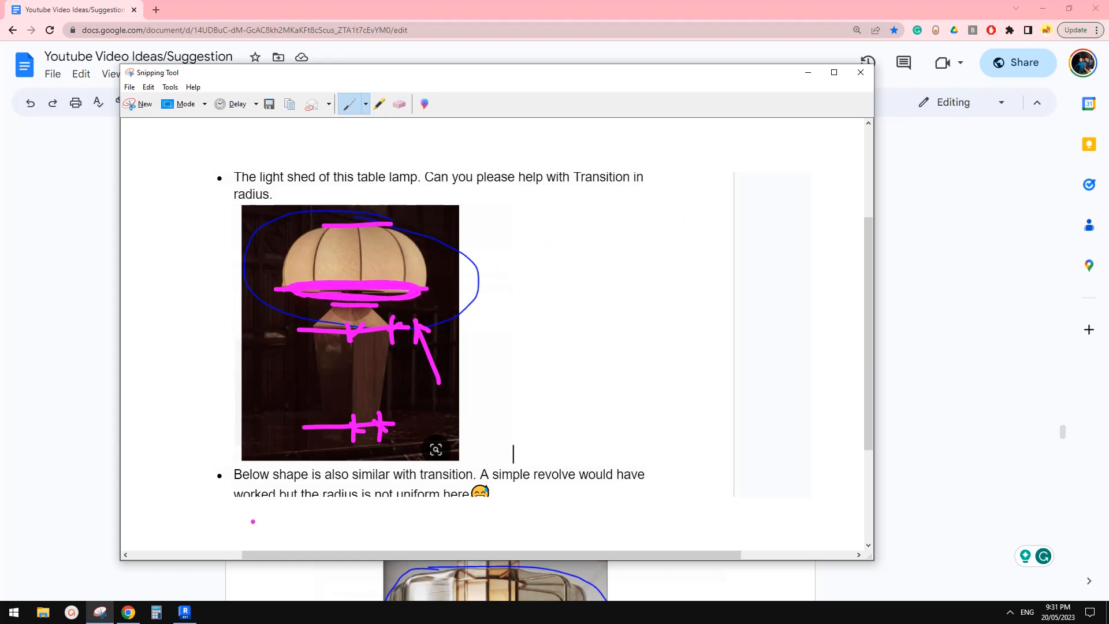
# Step: Switch back to Revit, inspect the space above the neck in the Front elevation, and open the Ref. Level floor plan
pyautogui.click(185, 613)
pyautogui.scroll(2, 531, 352)
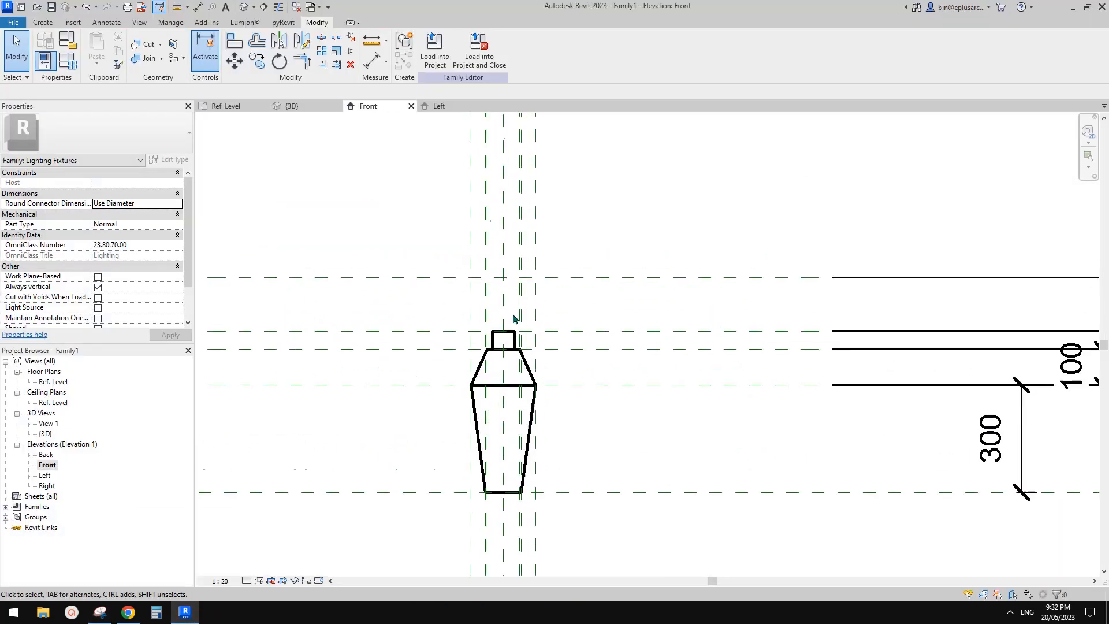
pyautogui.scroll(1, 540, 350)
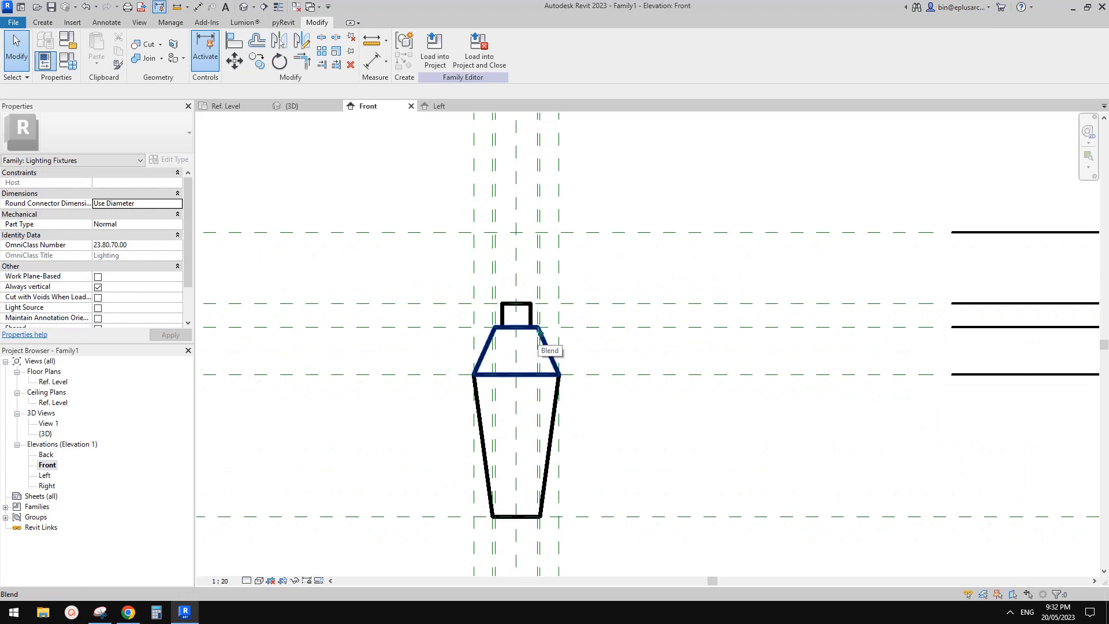
pyautogui.doubleClick(63, 382)
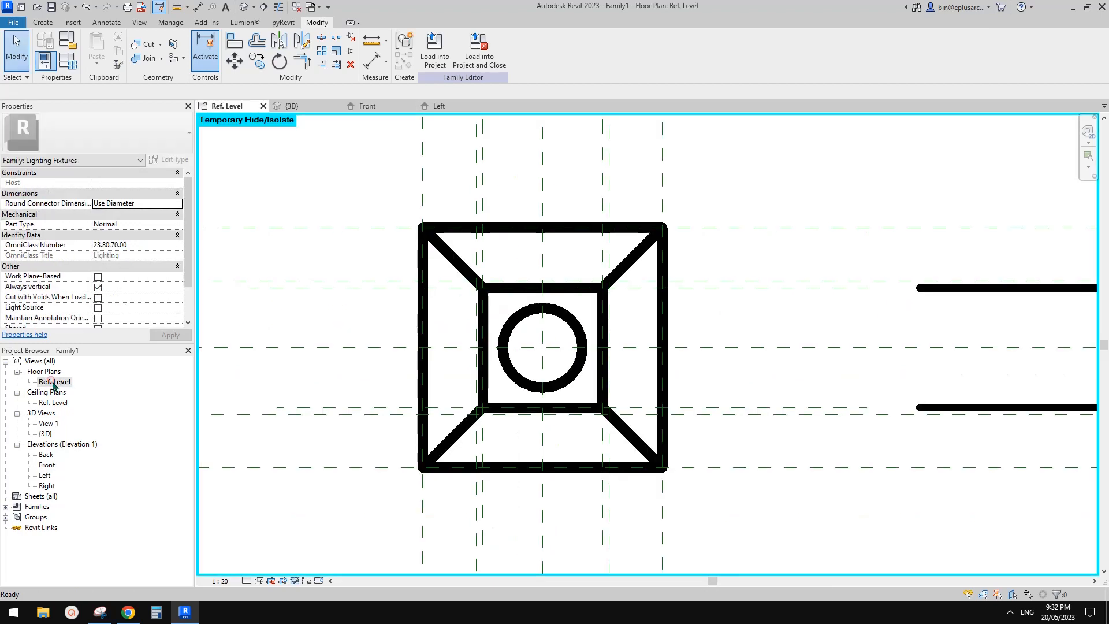
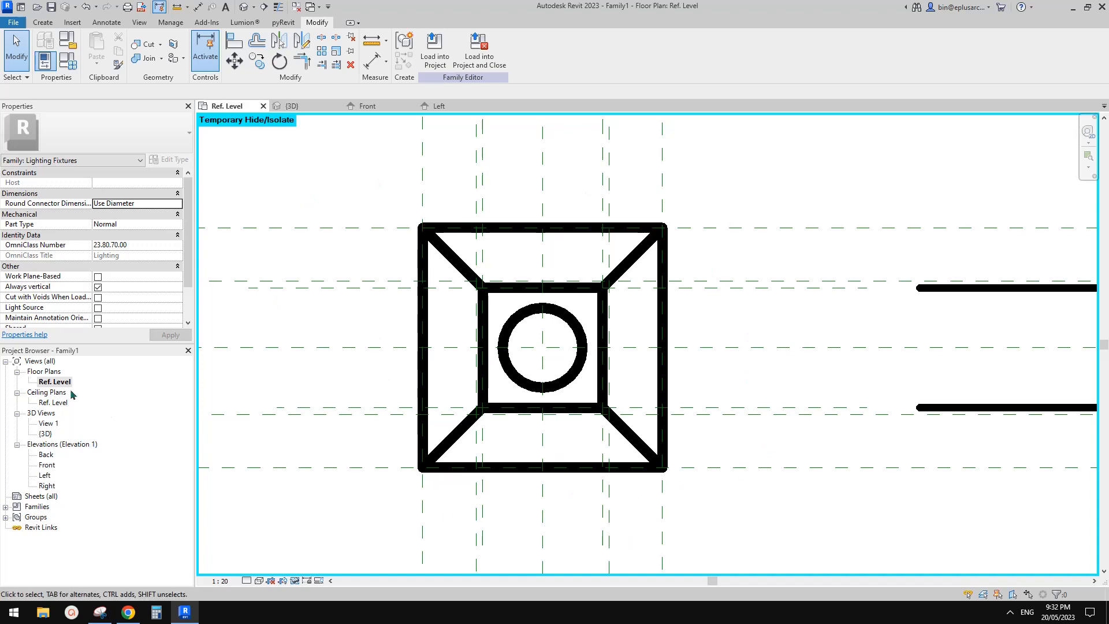
# Step: Check in the Front elevation which reference plane lies at the neck's top, and return to the Ref. Level floor plan
pyautogui.doubleClick(47, 466)
pyautogui.click(632, 302)
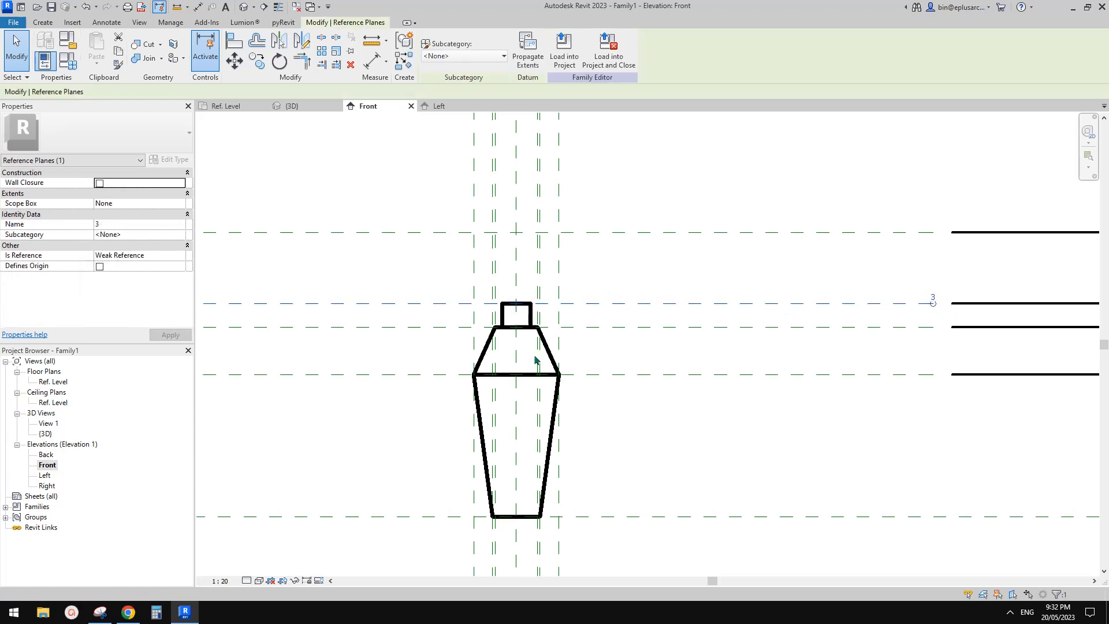
pyautogui.doubleClick(53, 382)
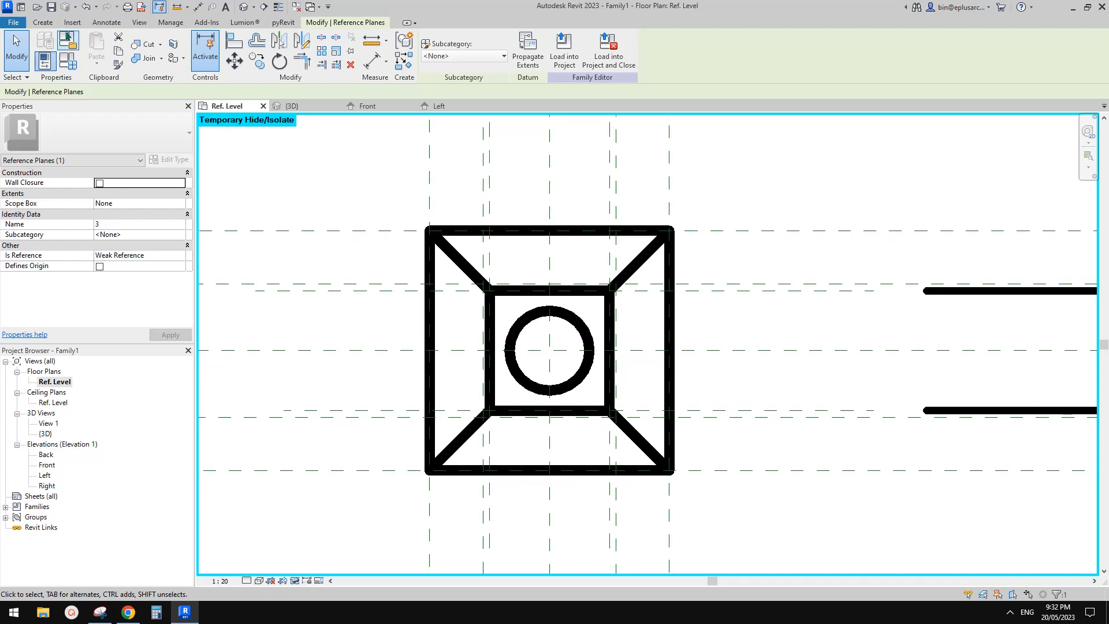
# Step: Start a sweep and set its work plane to Reference Plane : 3
pyautogui.click(44, 23)
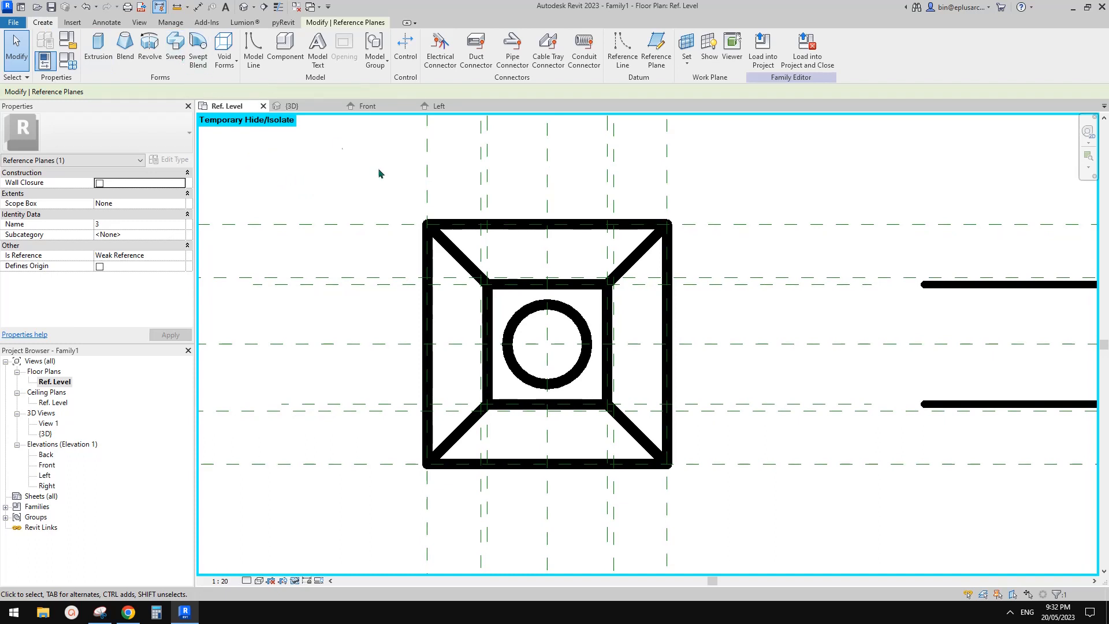
pyautogui.click(179, 61)
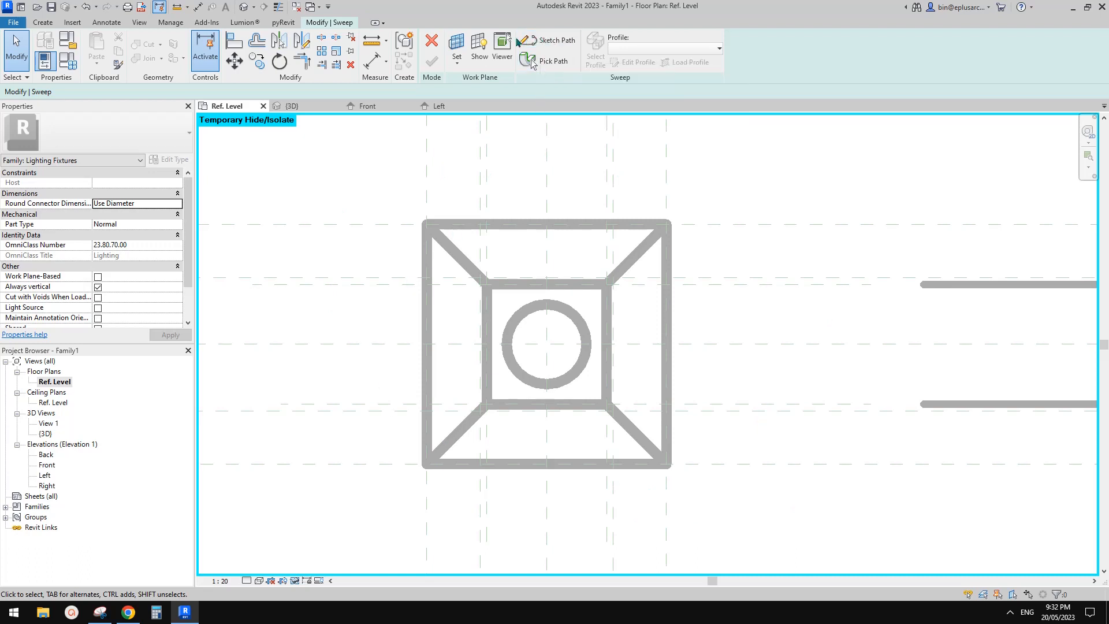
pyautogui.click(459, 48)
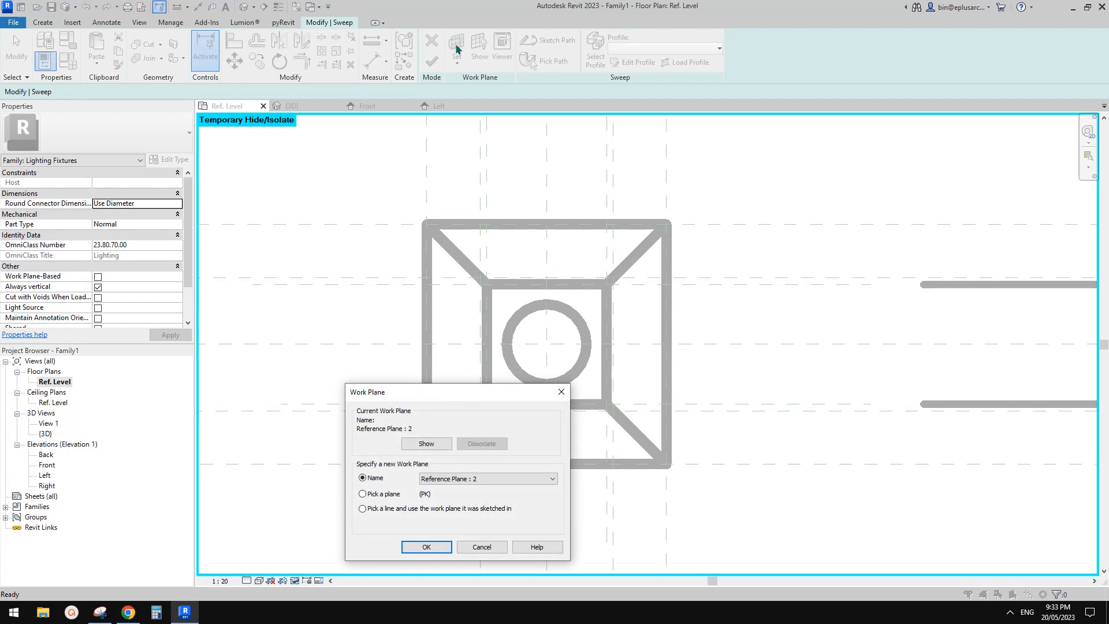
pyautogui.click(502, 478)
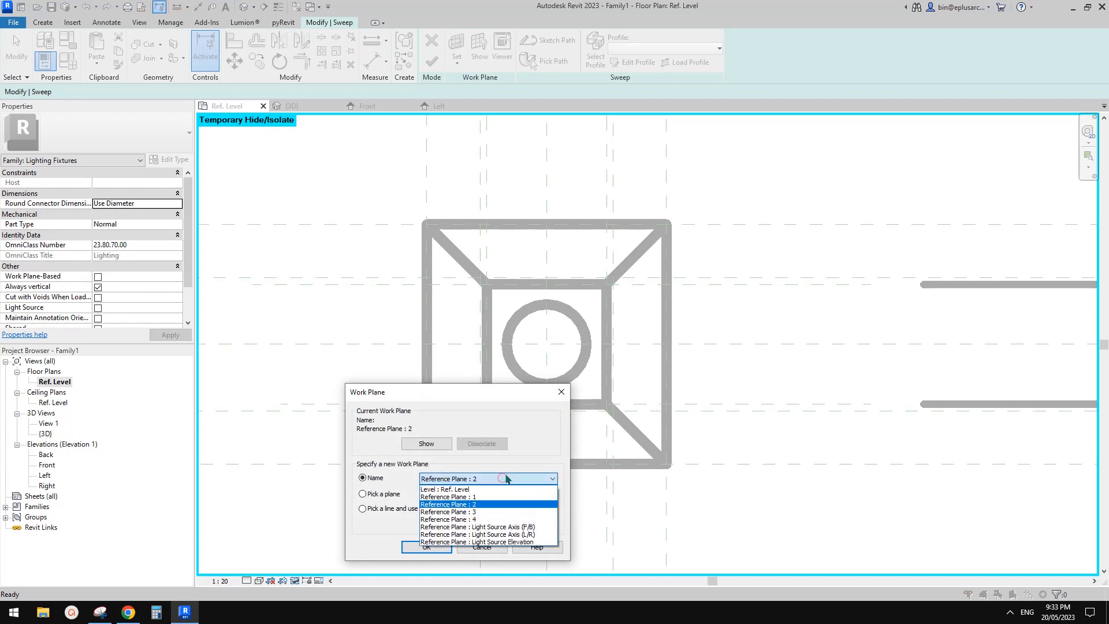
pyautogui.click(482, 512)
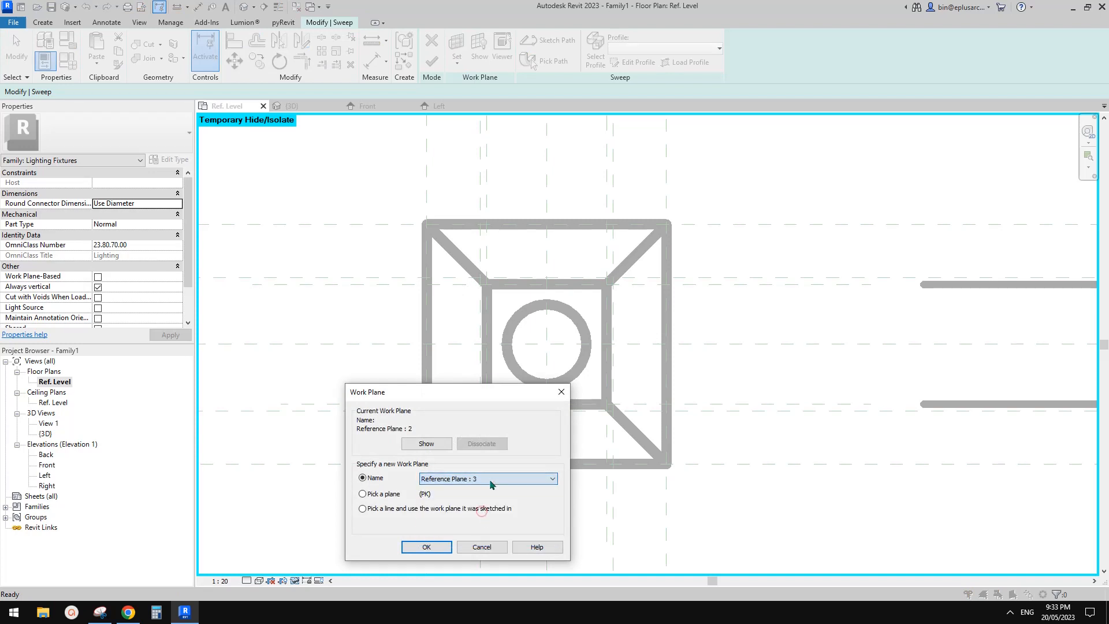
pyautogui.click(428, 549)
# Step: Draw a model-line circle of 210 mm radius centred on the light source axes and make its radius dimension permanent
pyautogui.press('l')
pyautogui.press('i')
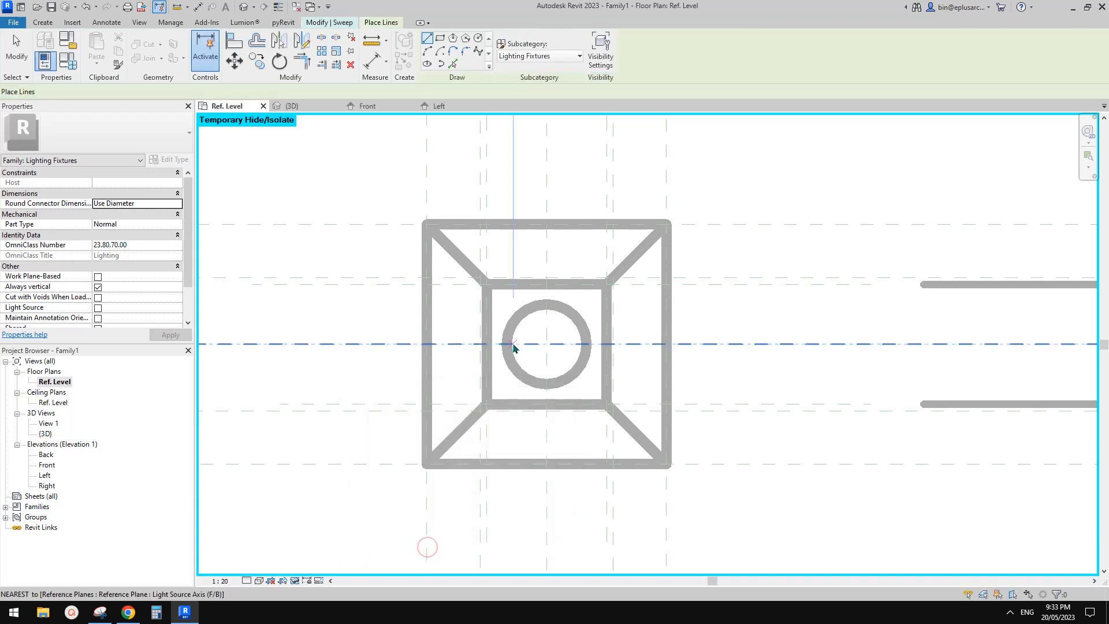
pyautogui.scroll(-1, 547, 209)
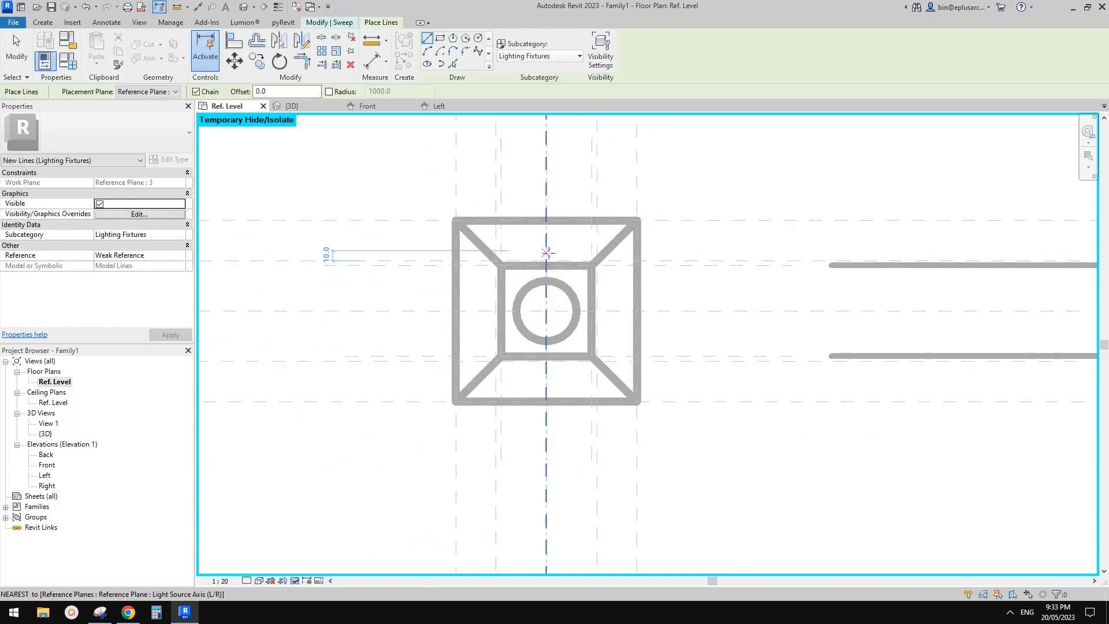
pyautogui.click(479, 39)
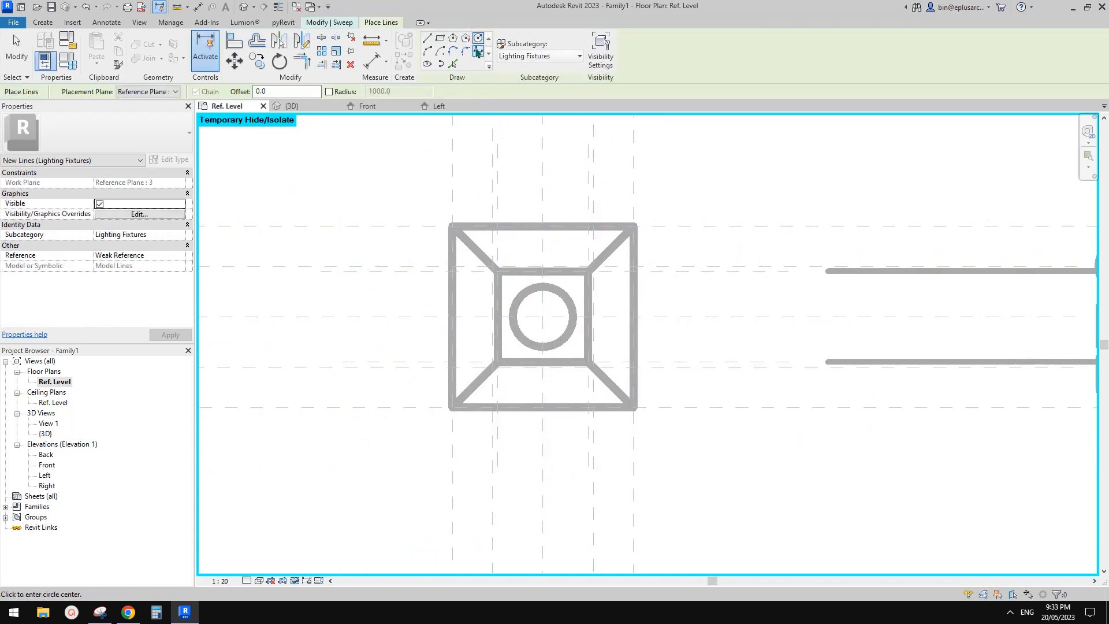
pyautogui.click(541, 318)
pyautogui.scroll(-2, 541, 317)
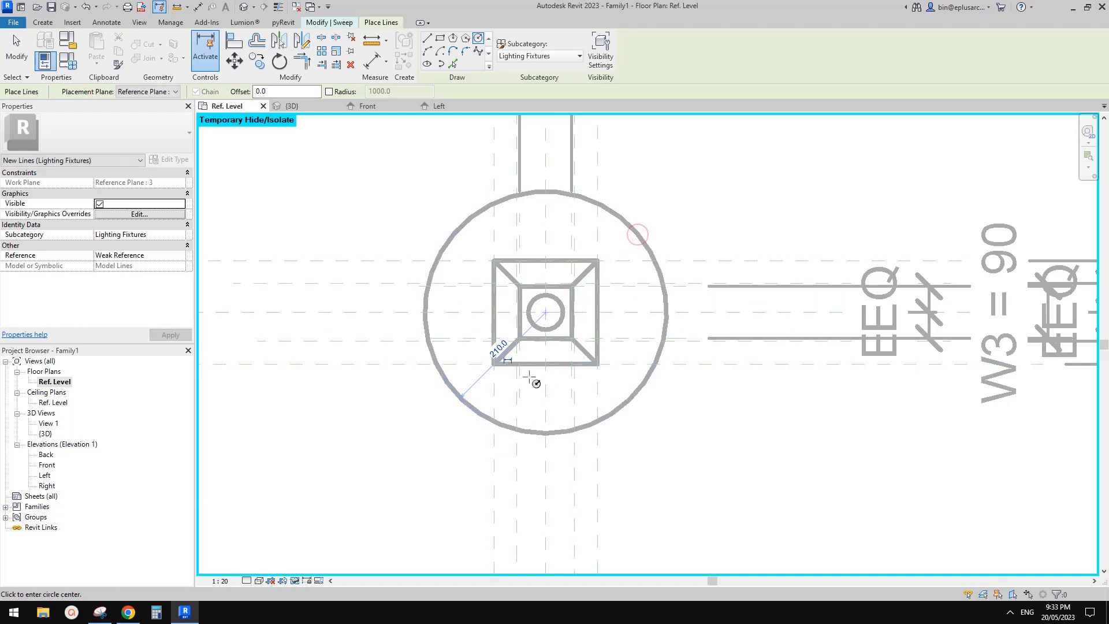
pyautogui.click(509, 362)
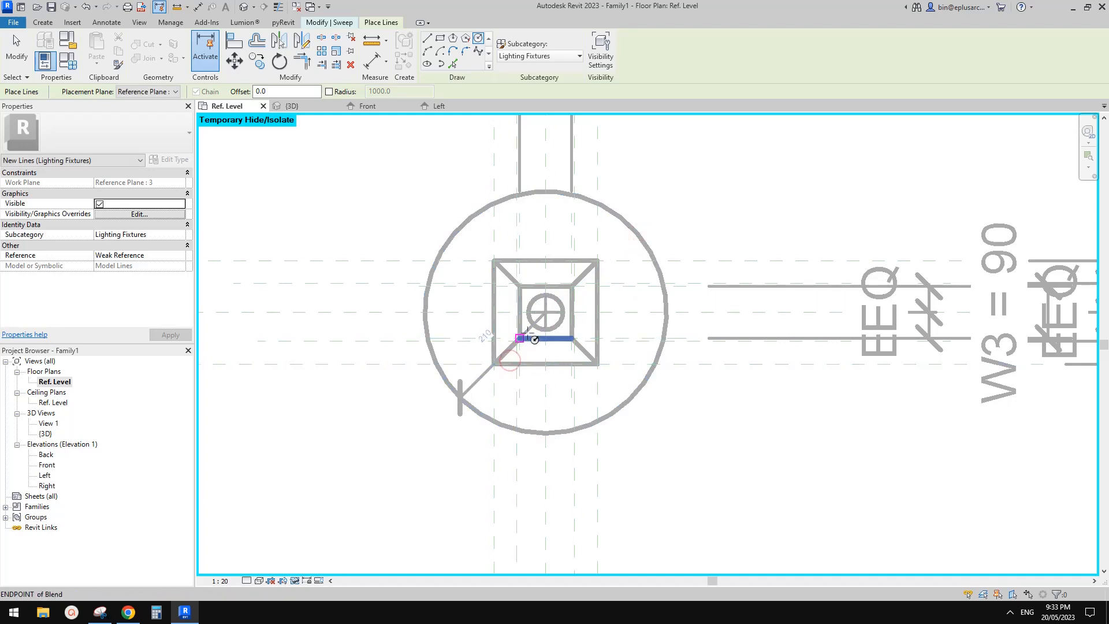
pyautogui.press('Escape')
pyautogui.press('Escape')
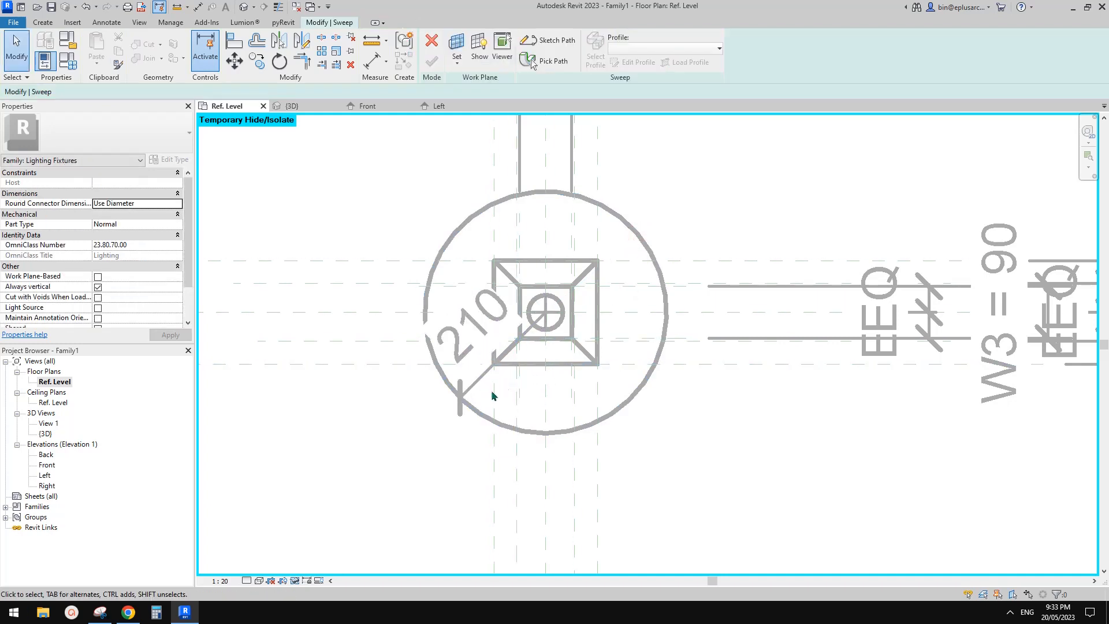
# Step: Inspect the circle around the lamp base in the floor plan and check the Ref. Level ceiling plan
pyautogui.click(496, 381)
pyautogui.scroll(1, 516, 386)
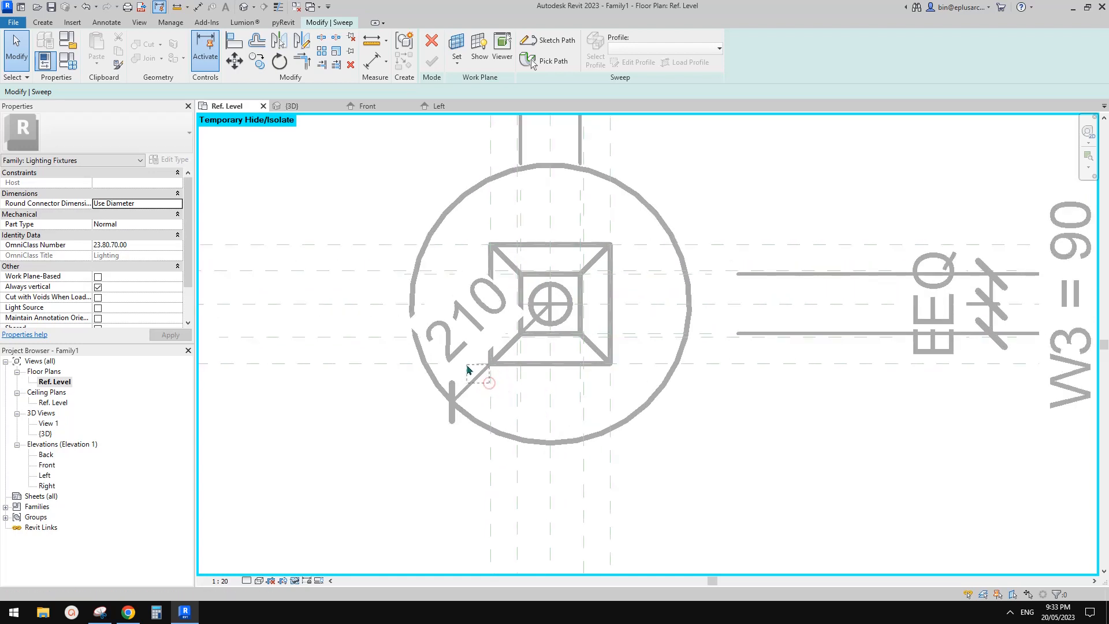
pyautogui.scroll(-3, 505, 354)
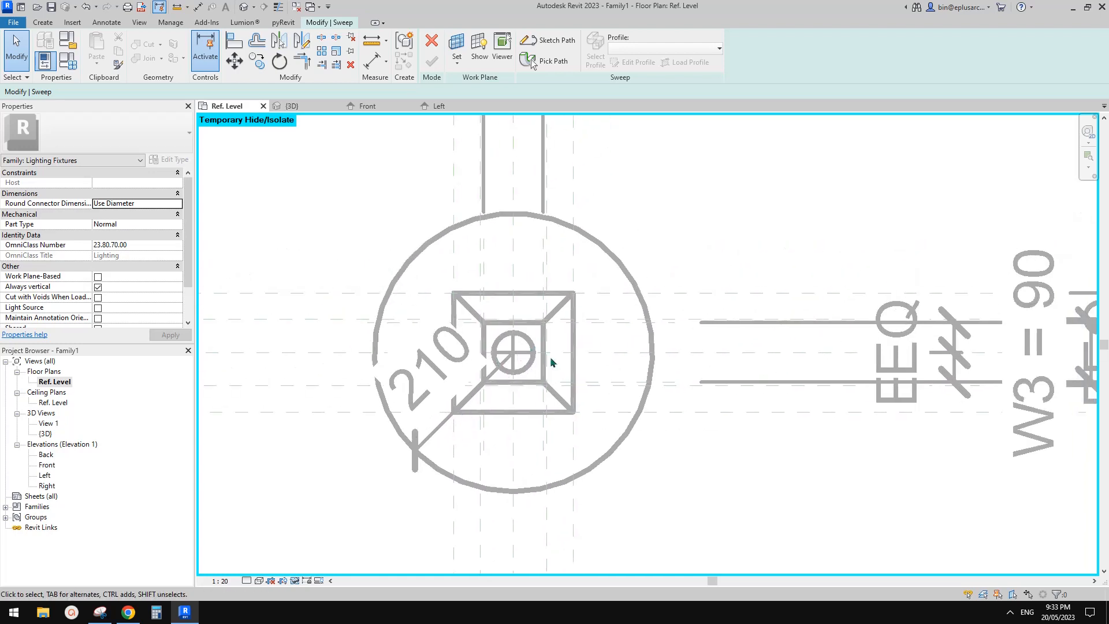
pyautogui.moveTo(508, 402); pyautogui.dragTo(534, 388, button='middle')
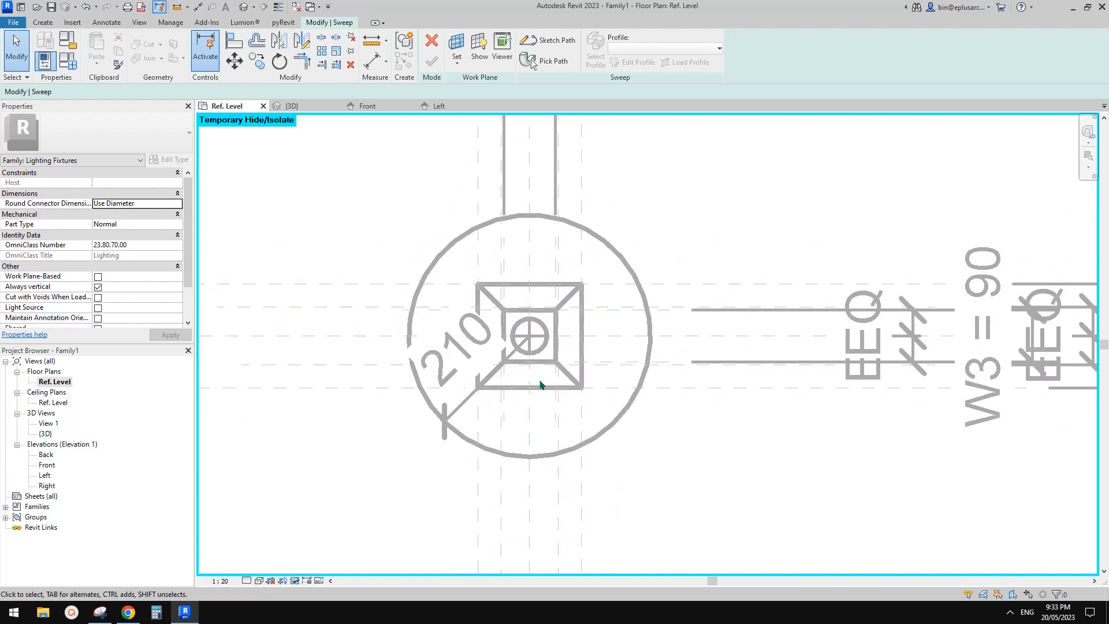
pyautogui.doubleClick(58, 403)
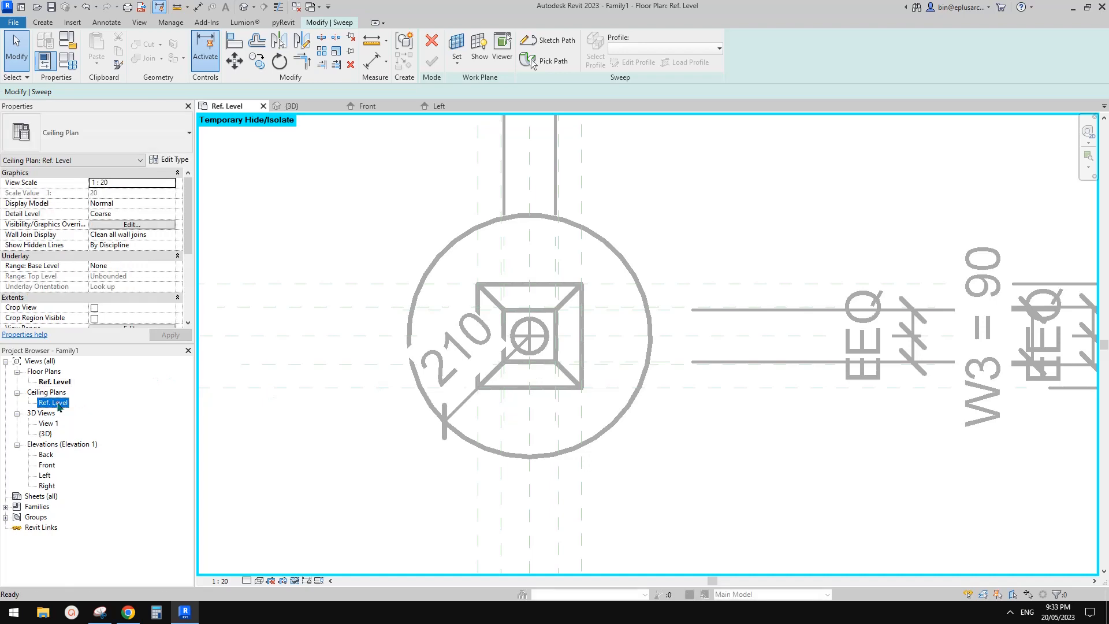
pyautogui.doubleClick(53, 382)
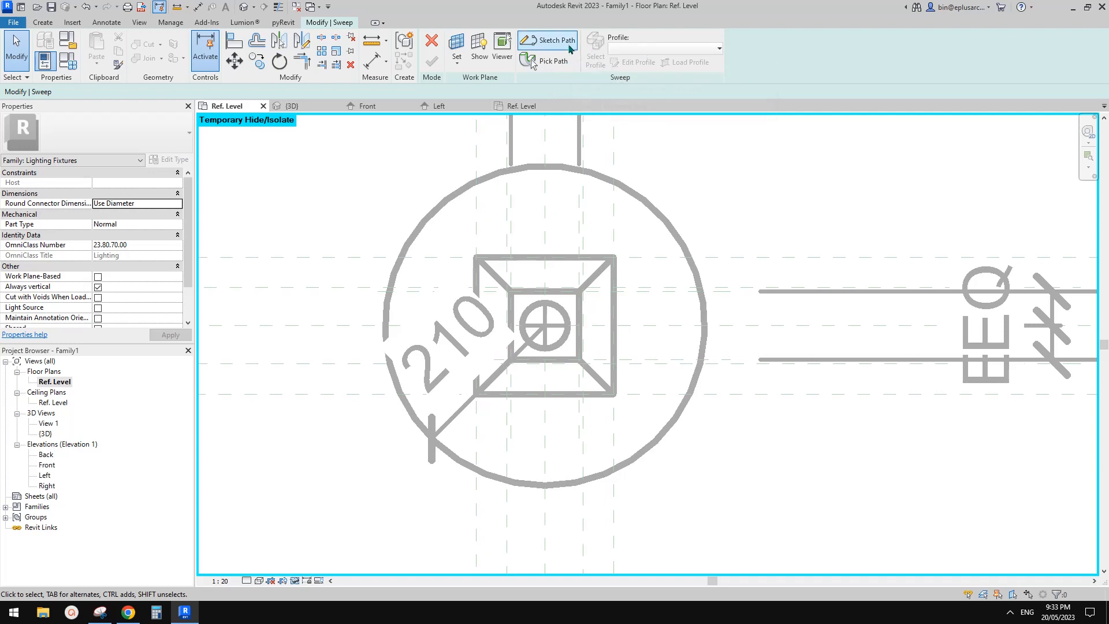
# Step: Try to reuse the model-line circle as the sweep path, and cancel the path sketch and the whole sweep
pyautogui.click(546, 40)
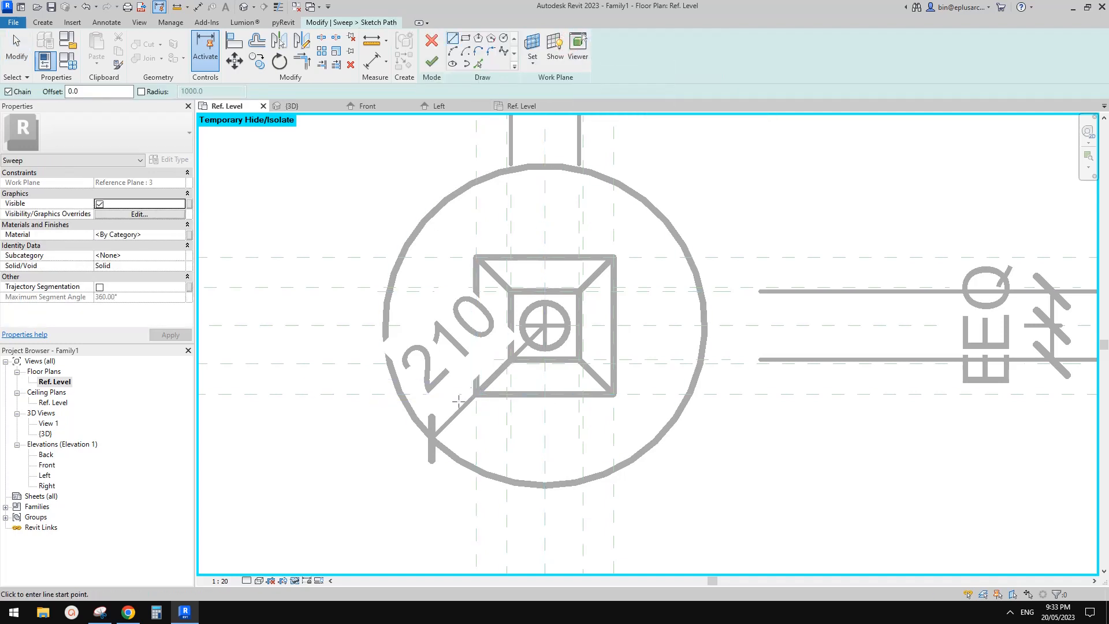
pyautogui.press('Escape')
pyautogui.moveTo(549, 168); pyautogui.dragTo(575, 191, button='middle')
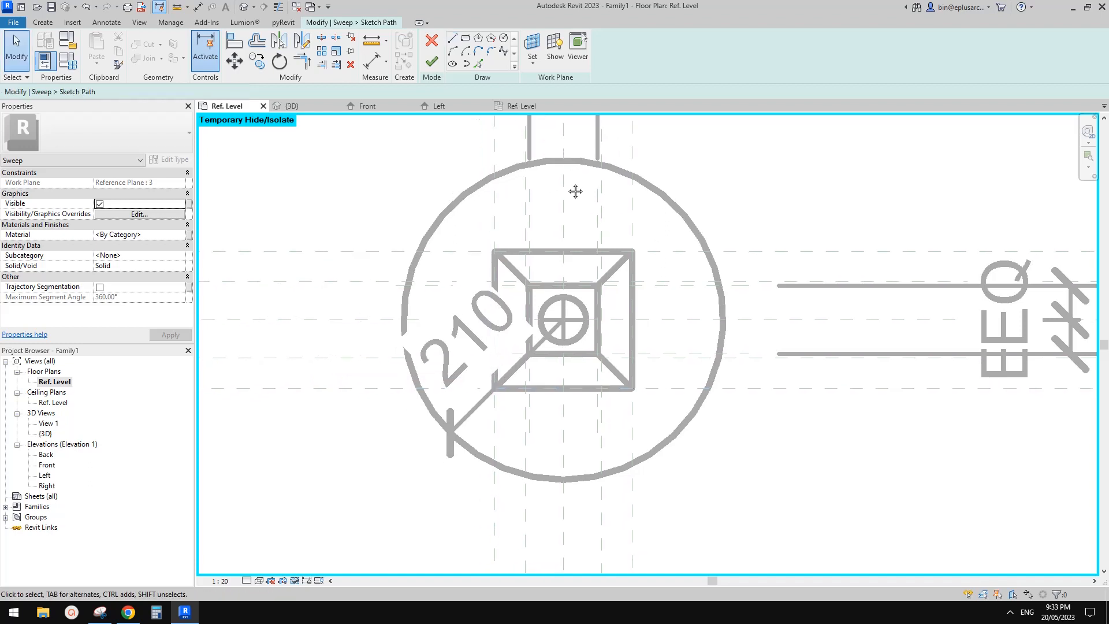
pyautogui.click(432, 61)
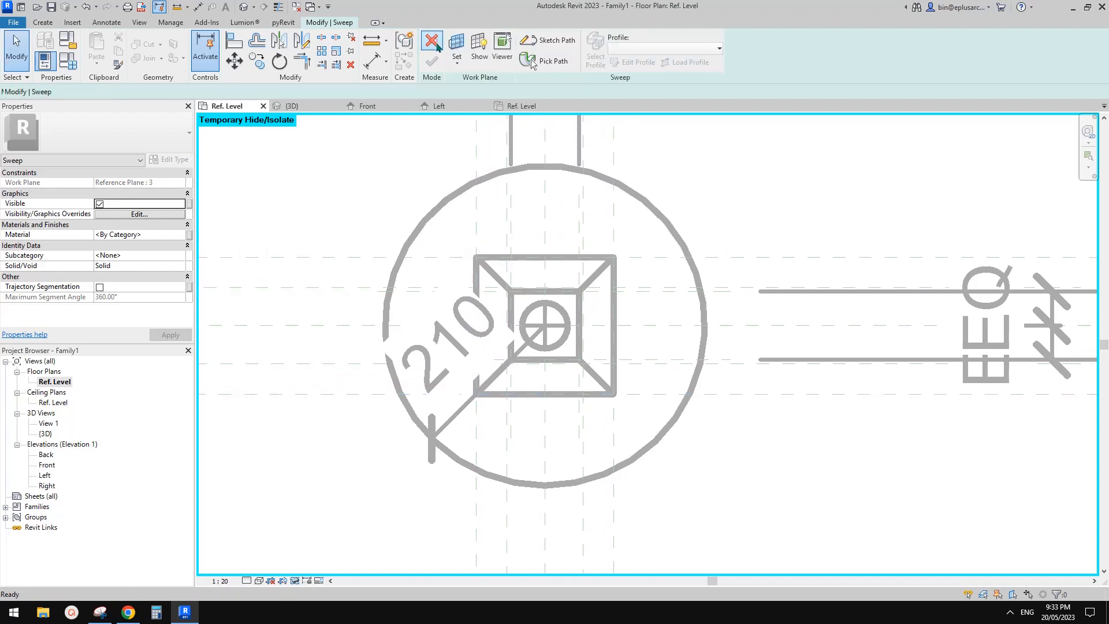
pyautogui.click(640, 50)
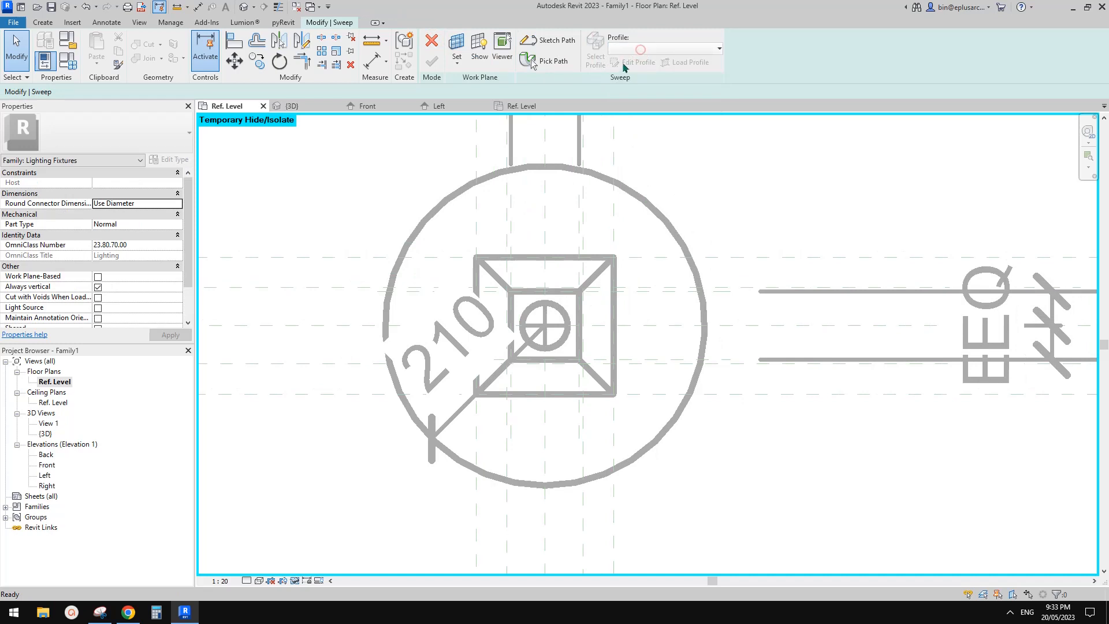
pyautogui.click(610, 60)
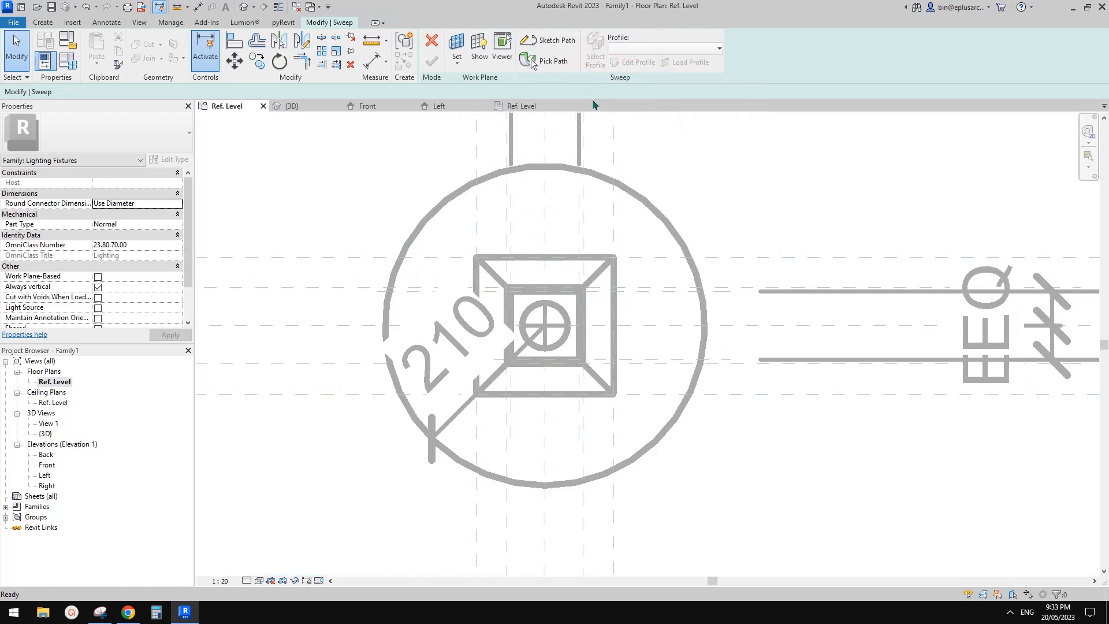
pyautogui.click(547, 60)
pyautogui.click(552, 40)
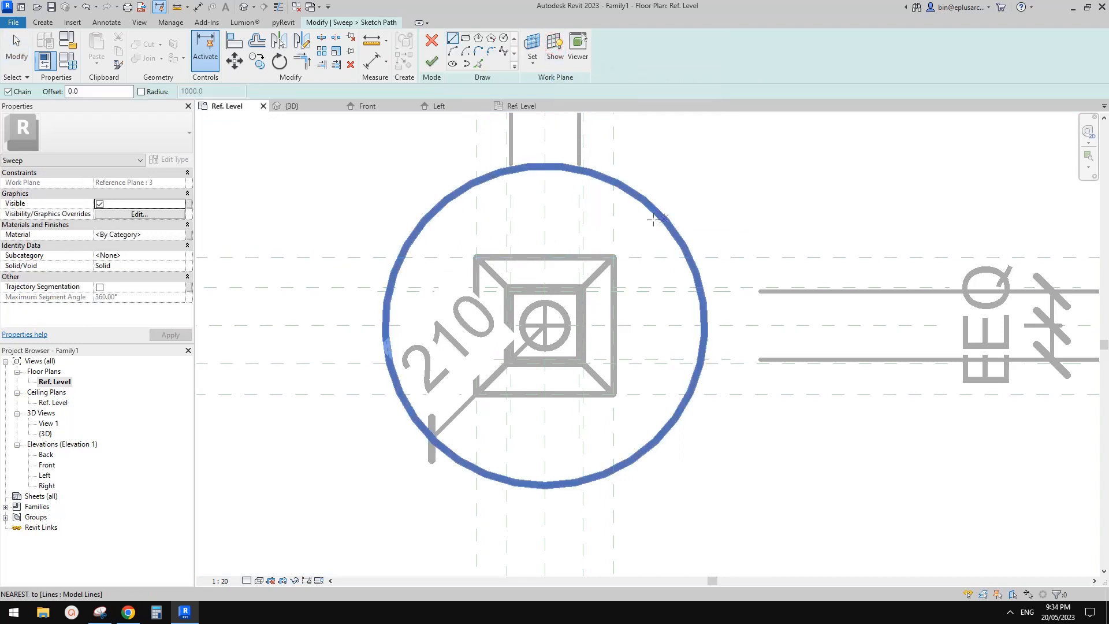
pyautogui.press('Escape')
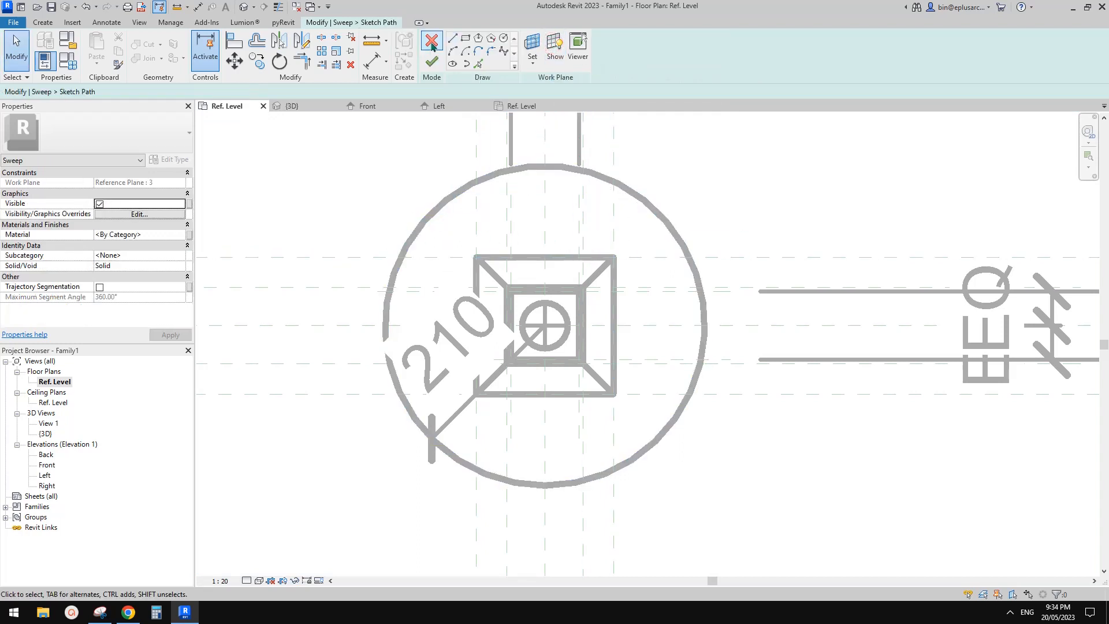
pyautogui.click(432, 41)
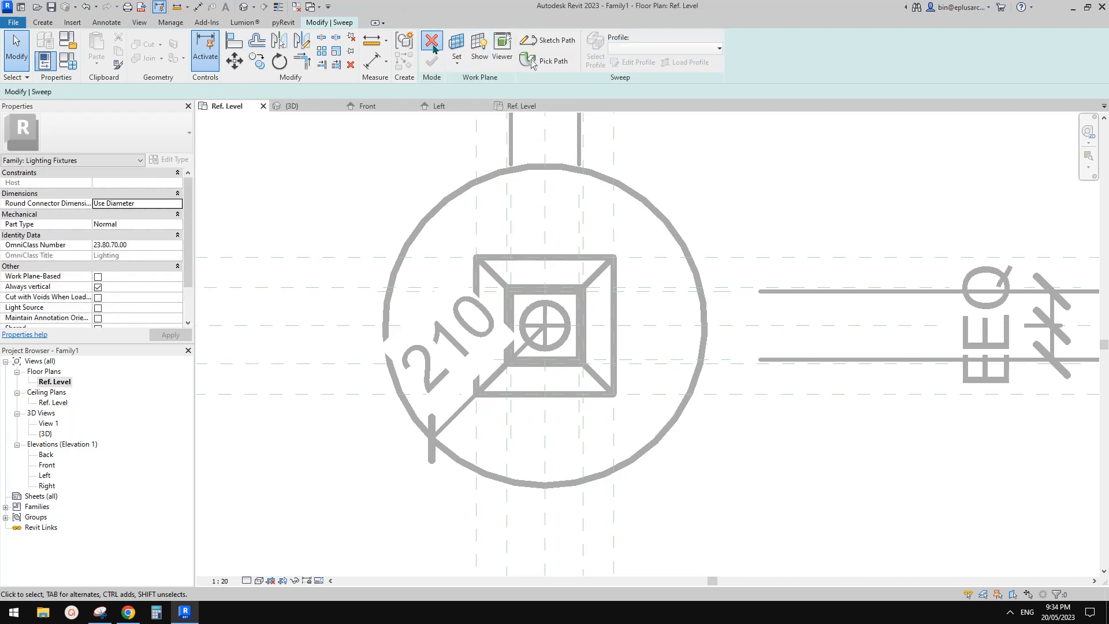
pyautogui.click(432, 45)
pyautogui.click(582, 312)
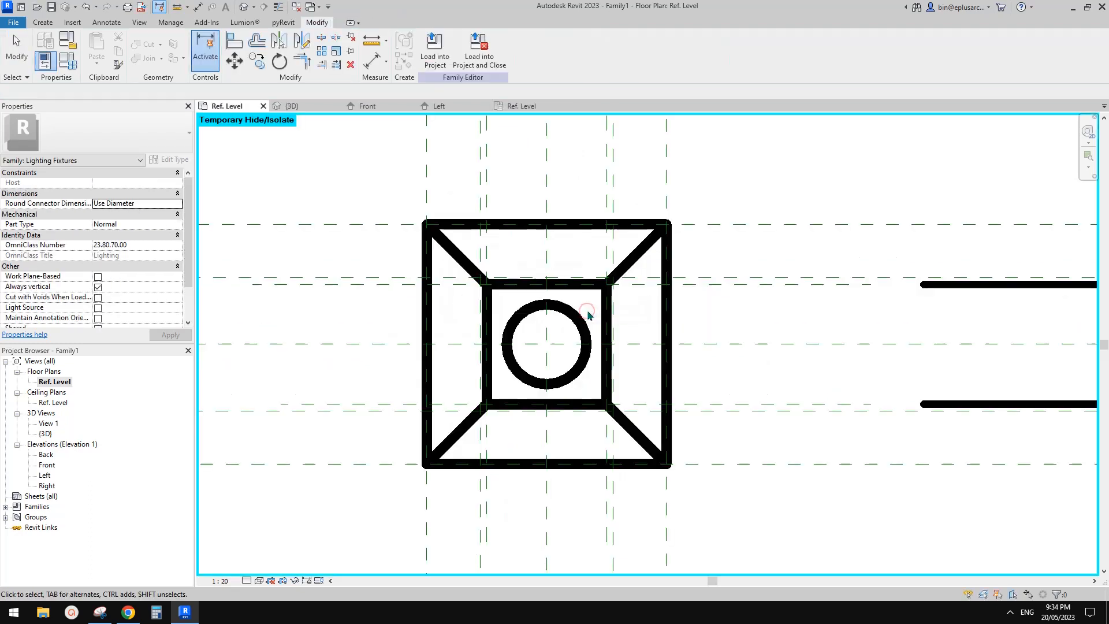
# Step: Reset the temporary hide/isolate in the Ref. Level floor plan
pyautogui.scroll(-2, 559, 245)
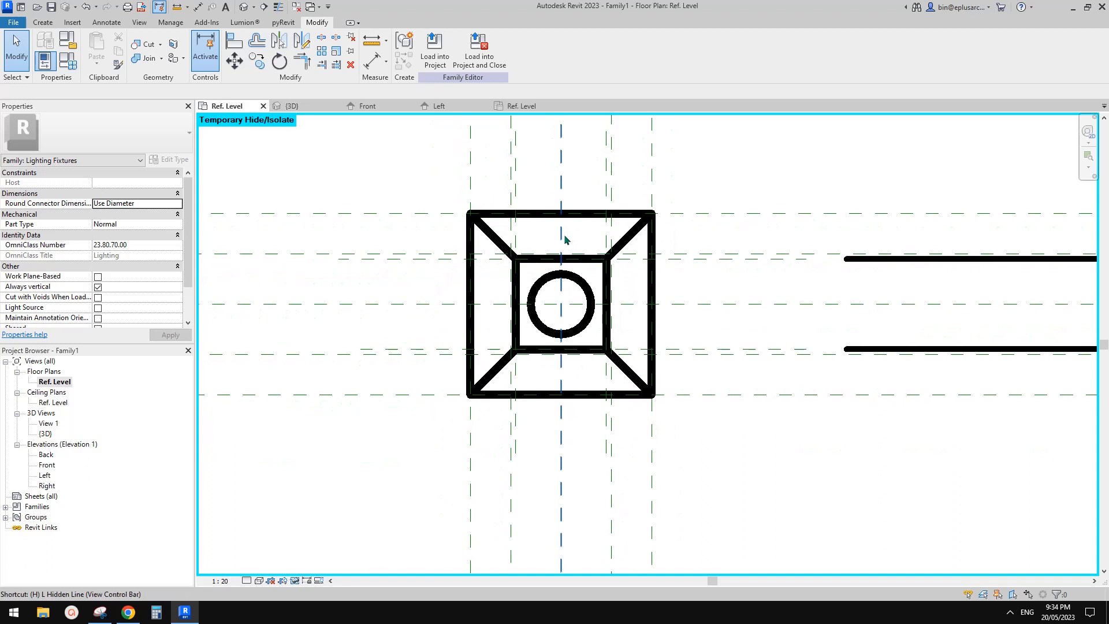
pyautogui.press('h')
pyautogui.press('r')
pyautogui.scroll(-1, 632, 267)
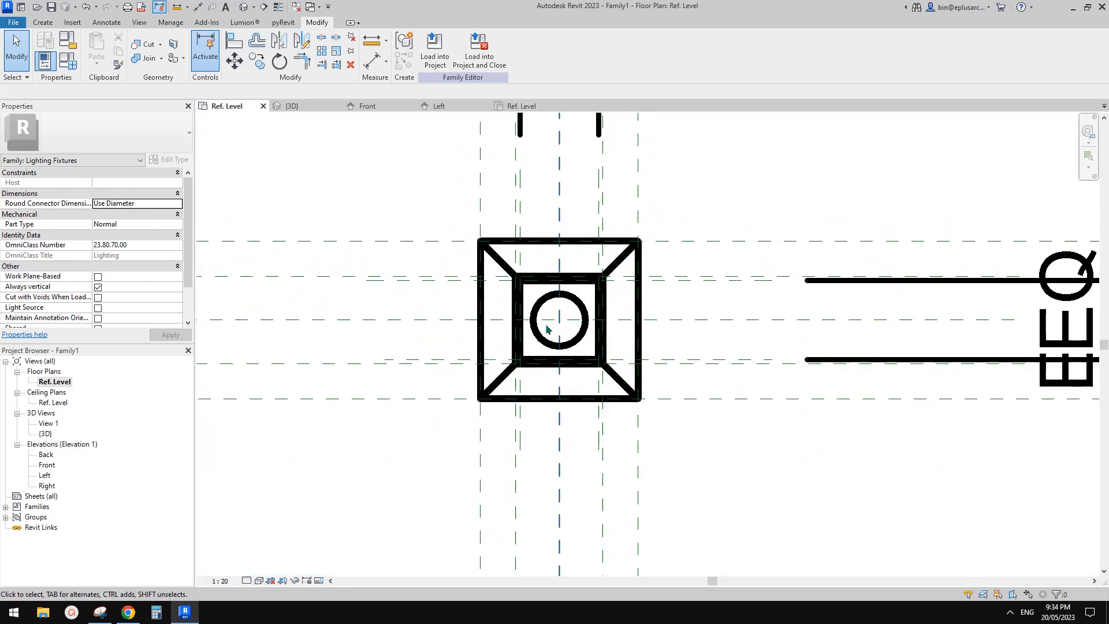
# Step: Start a new sweep with a sketched path and set the path's work plane to Reference Plane : 3
pyautogui.click(42, 22)
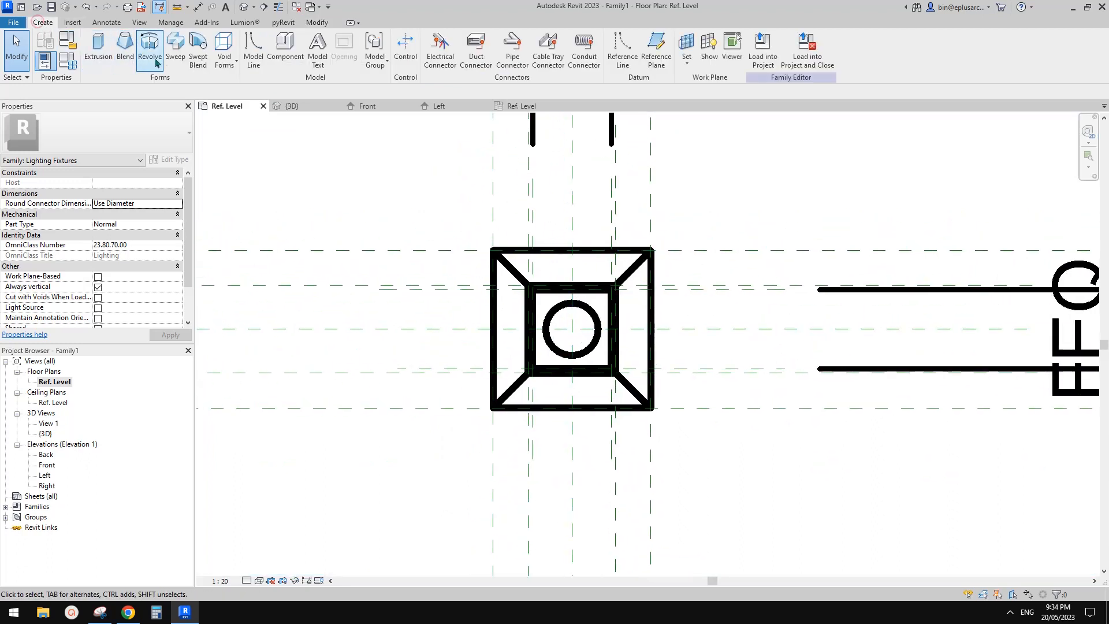
pyautogui.click(175, 47)
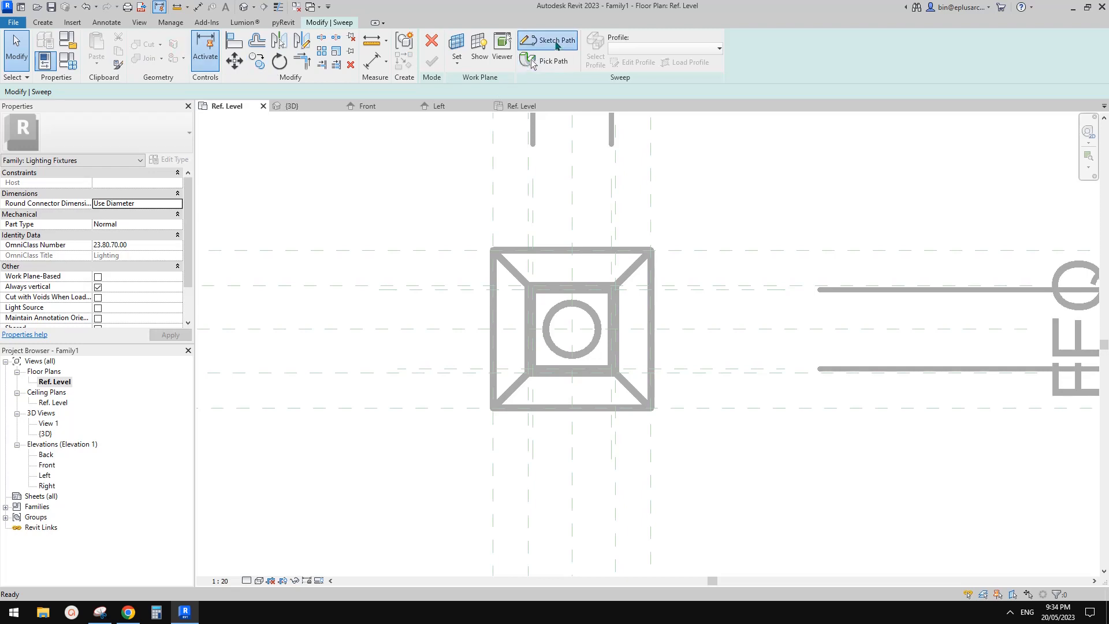
pyautogui.click(532, 42)
pyautogui.click(533, 46)
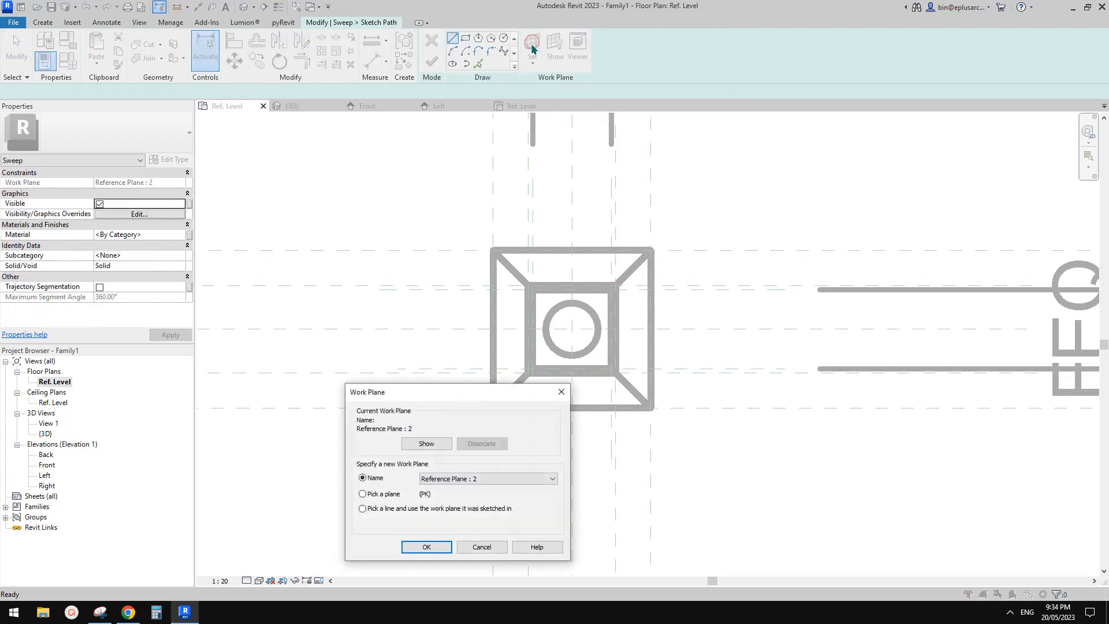
pyautogui.click(471, 479)
pyautogui.click(469, 510)
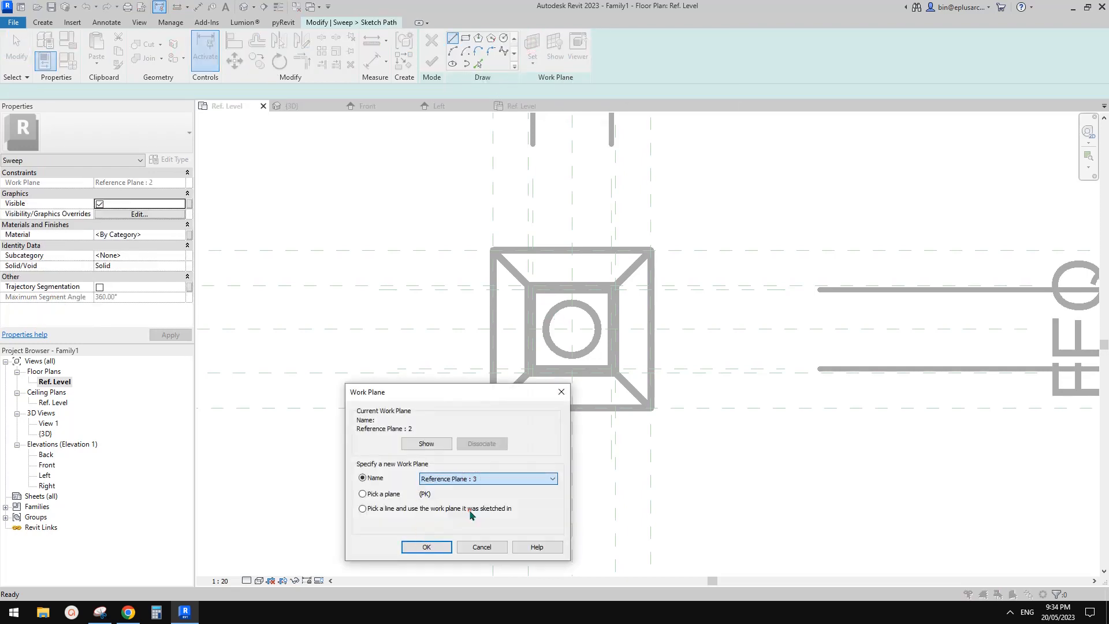
pyautogui.click(427, 545)
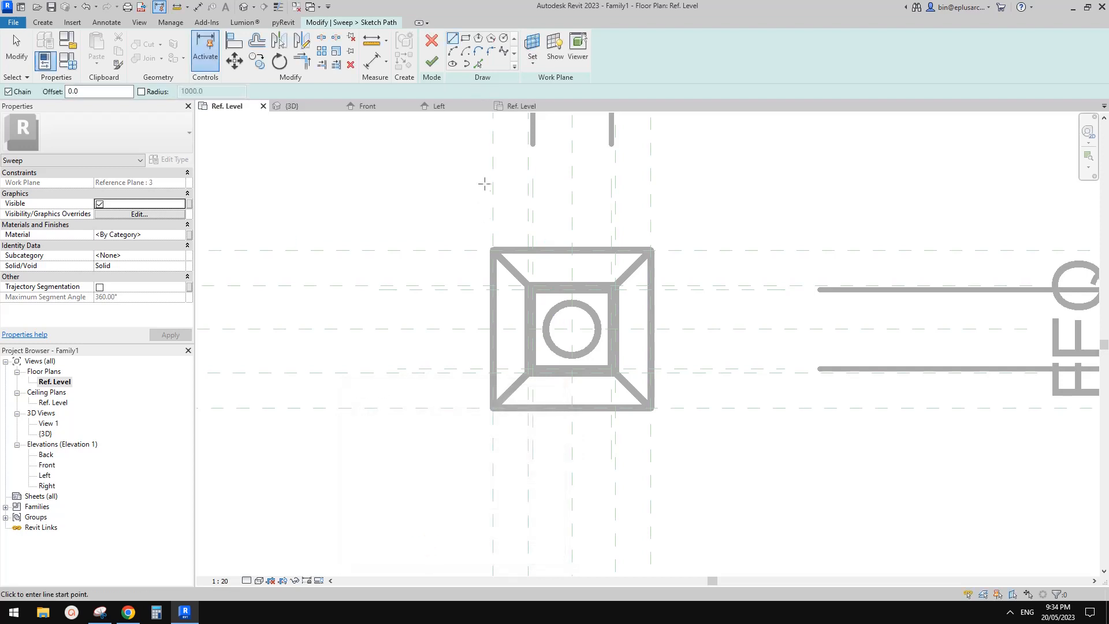
# Step: Sketch a circular sweep path of radius 230 centred on the lamp and make its radius dimension permanent
pyautogui.click(504, 38)
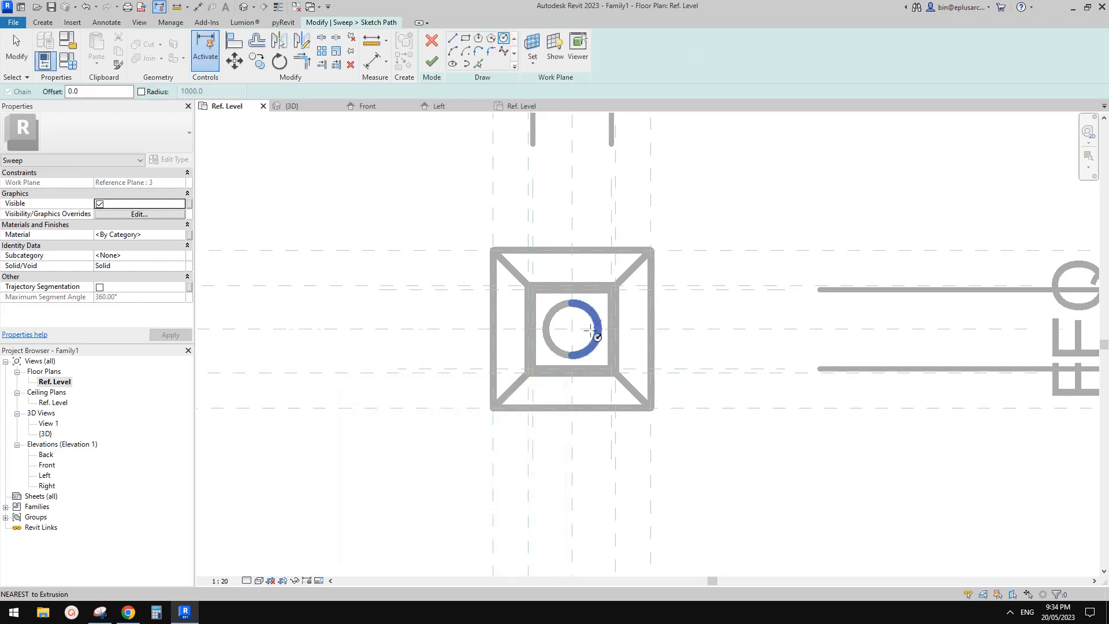
pyautogui.click(571, 331)
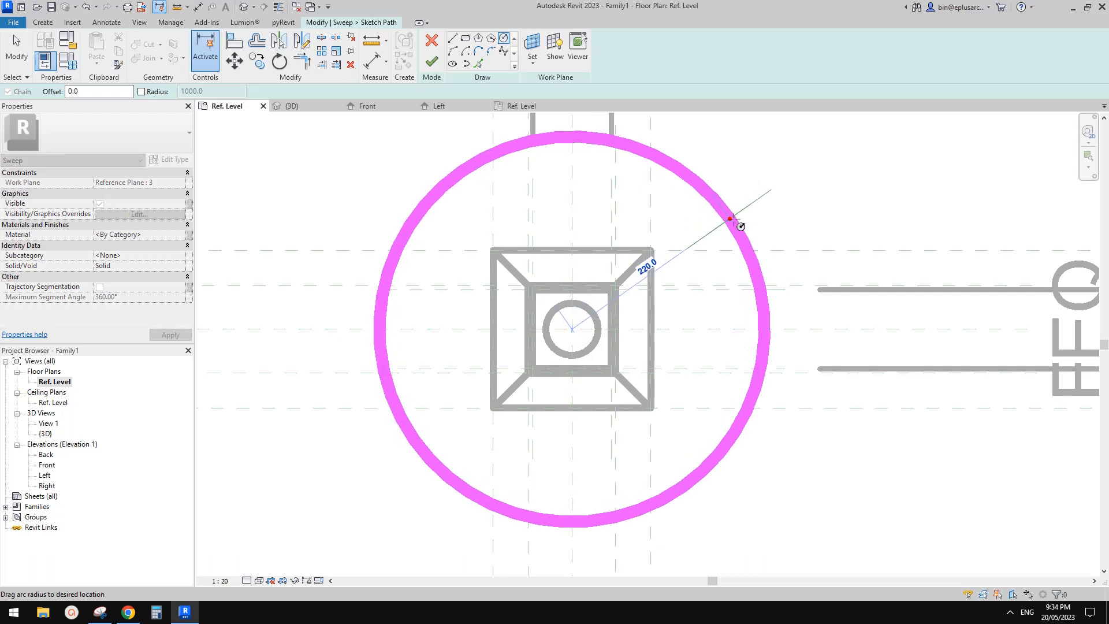
pyautogui.click(738, 217)
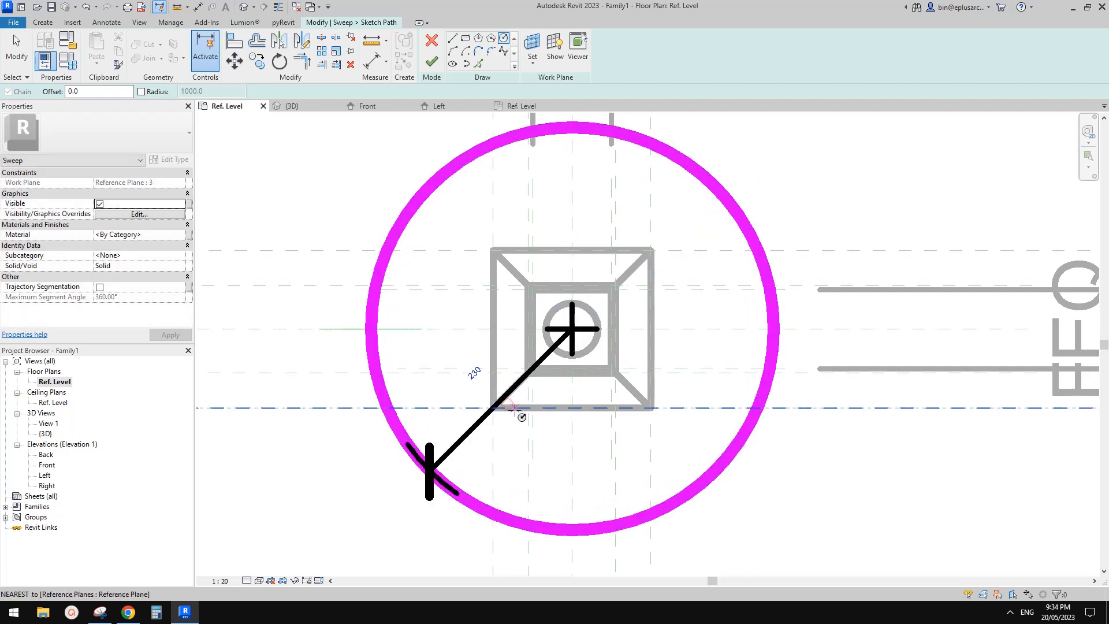
pyautogui.press('Escape')
pyautogui.press('Escape')
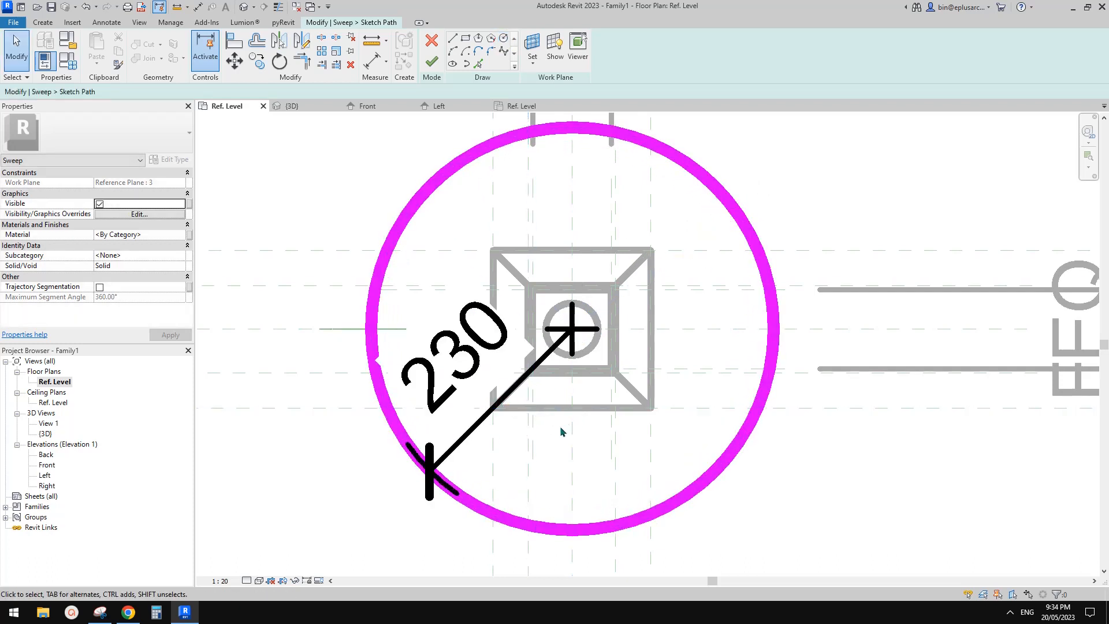
# Step: Label the path circle's radius dimension with a new family type parameter named R
pyautogui.moveTo(561, 427)
pyautogui.mouseDown(button='middle')
pyautogui.moveTo(575, 393)
pyautogui.moveTo(562, 421)
pyautogui.mouseUp(button='middle')
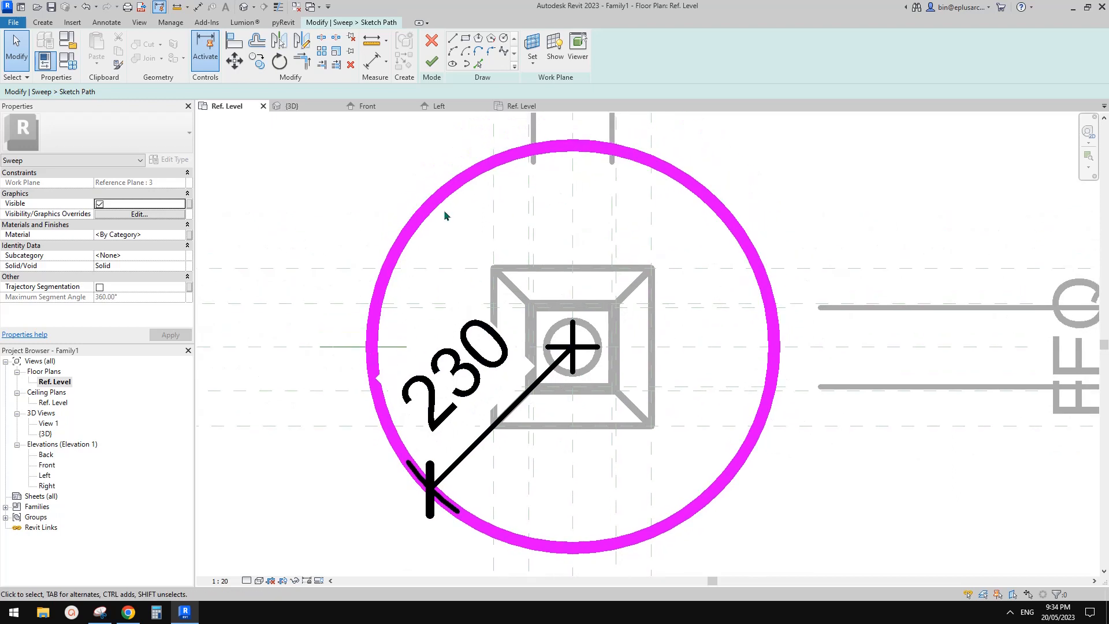
pyautogui.moveTo(617, 352)
pyautogui.mouseDown(button='middle')
pyautogui.moveTo(636, 320)
pyautogui.moveTo(581, 351)
pyautogui.mouseUp(button='middle')
pyautogui.scroll(-1, 625, 322)
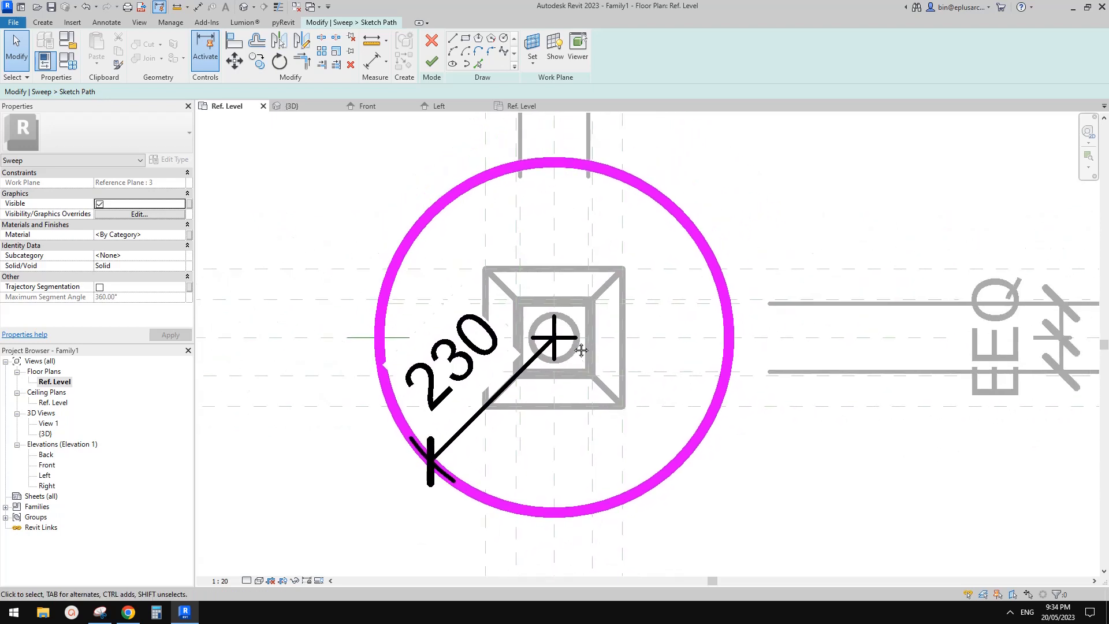
pyautogui.click(490, 408)
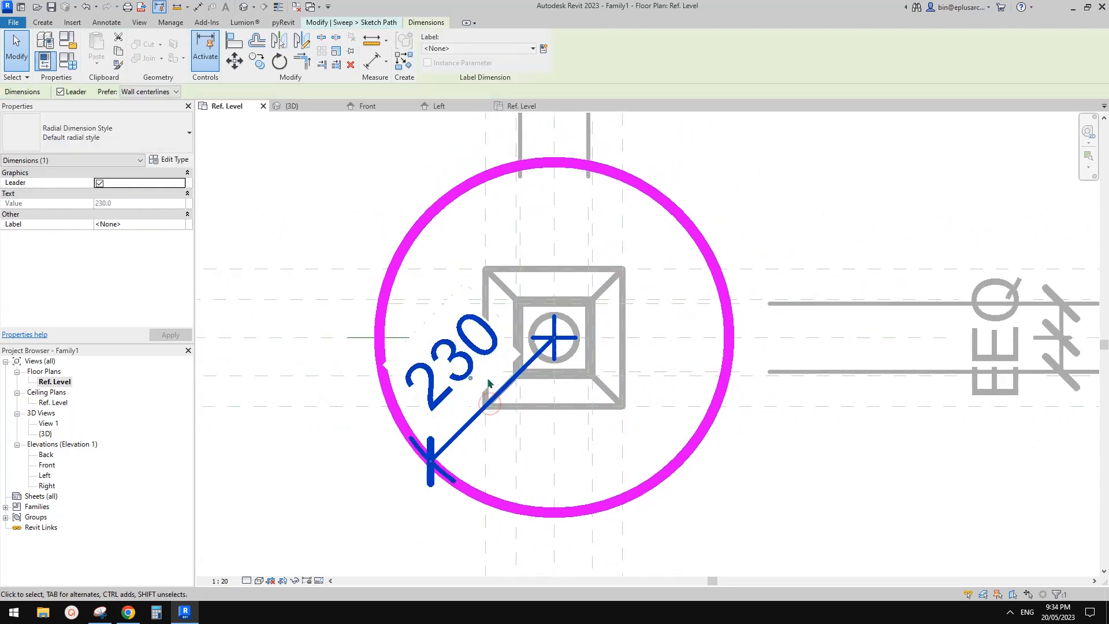
pyautogui.click(543, 49)
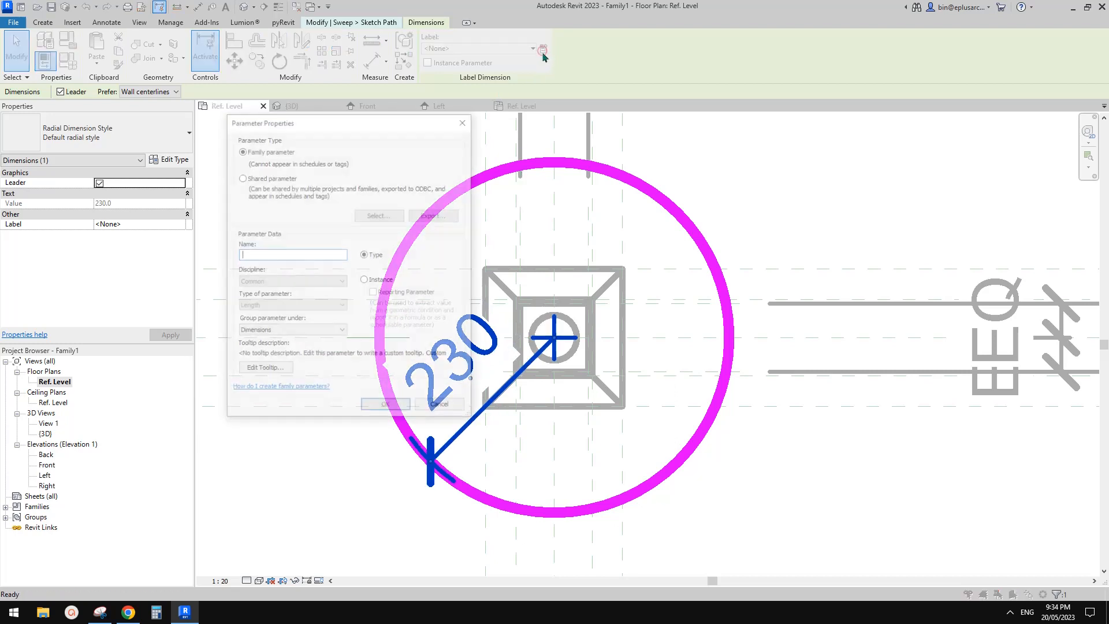
pyautogui.write('R')
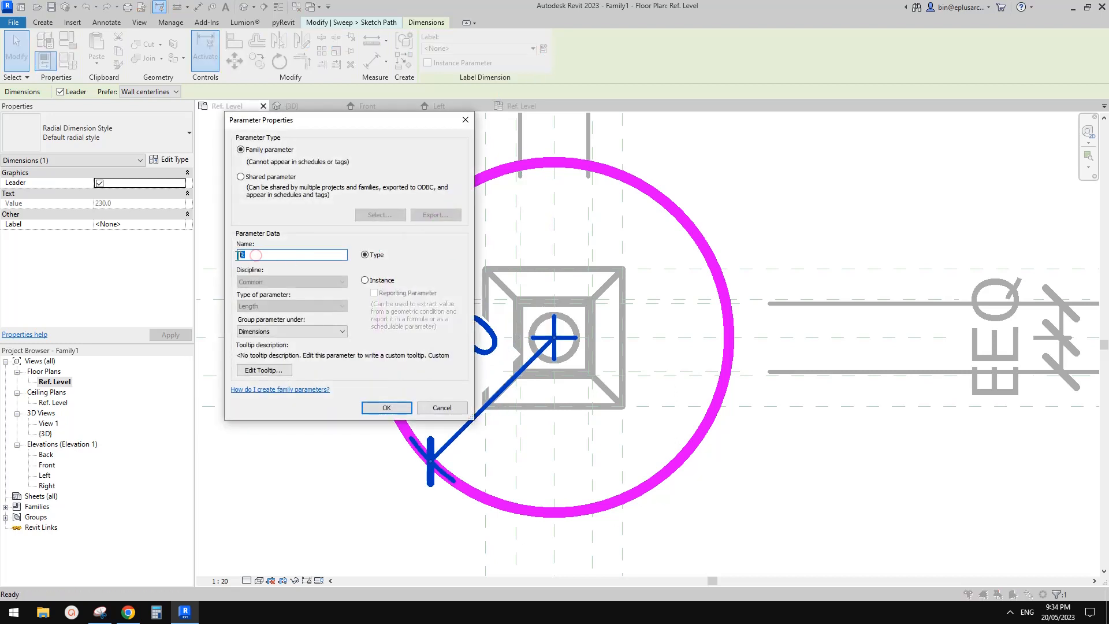
pyautogui.click(386, 407)
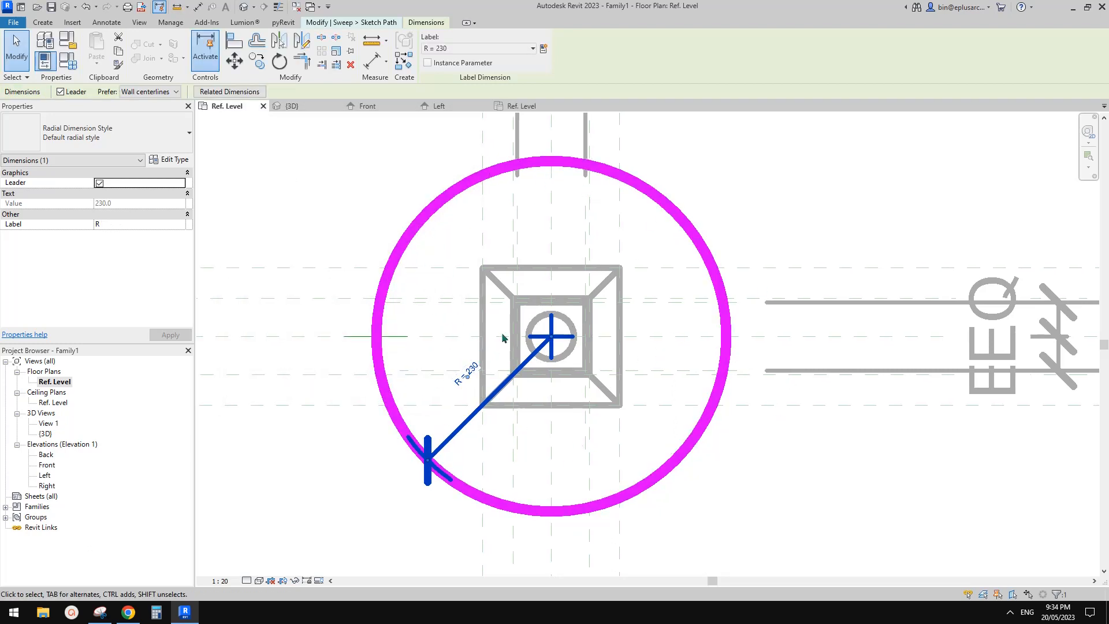
# Step: Finish the circular path sketch and open the sweep's profile sketch in the Front elevation
pyautogui.click(626, 186)
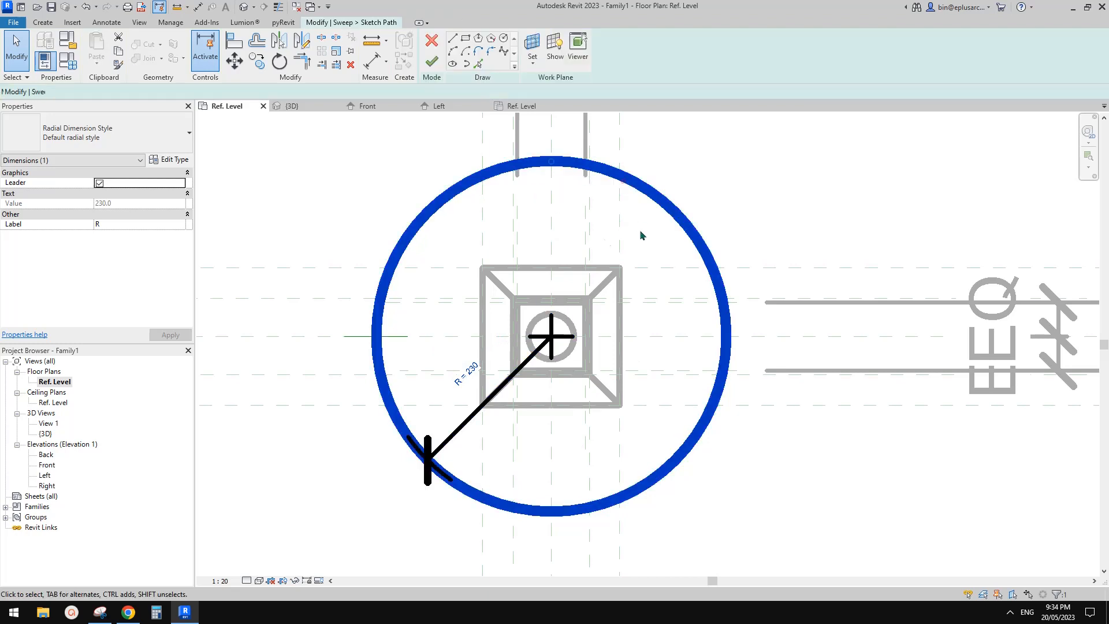
pyautogui.click(432, 63)
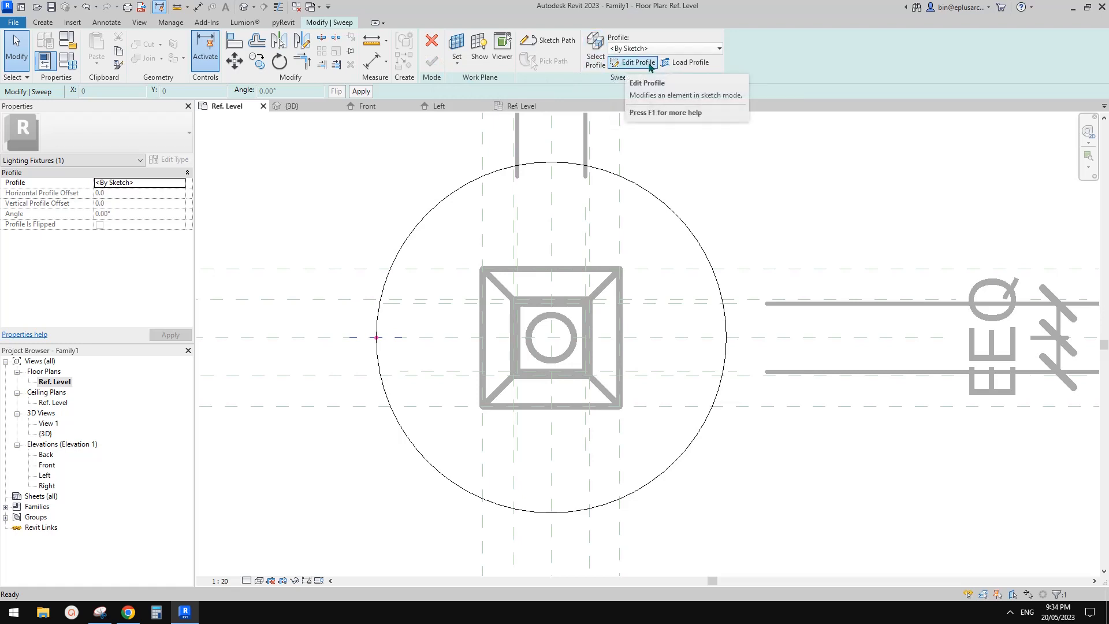
pyautogui.click(633, 67)
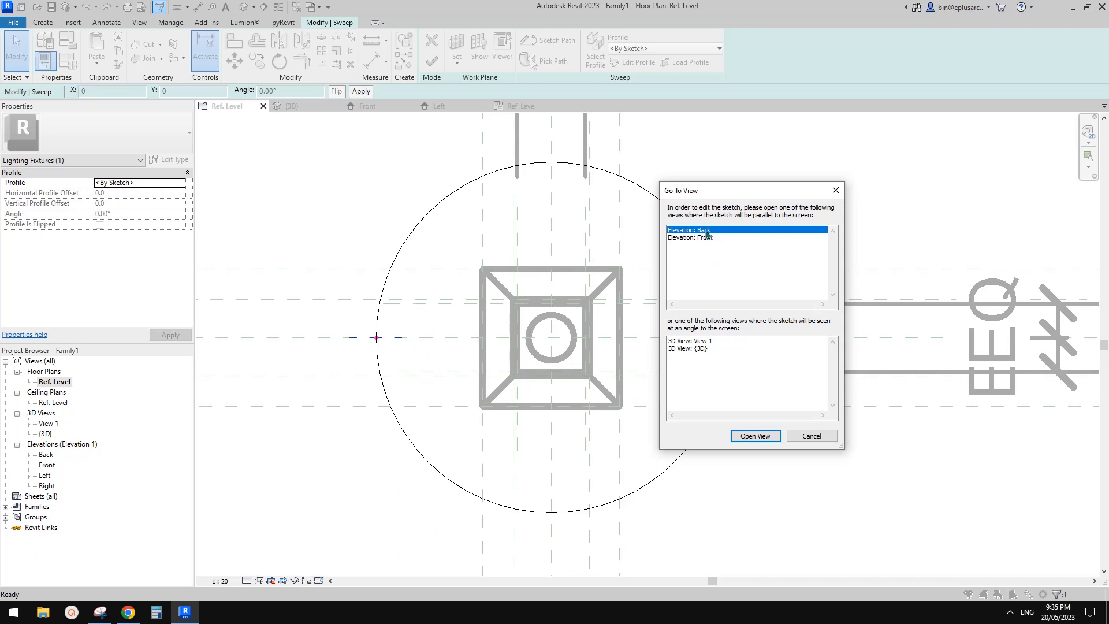
pyautogui.click(676, 237)
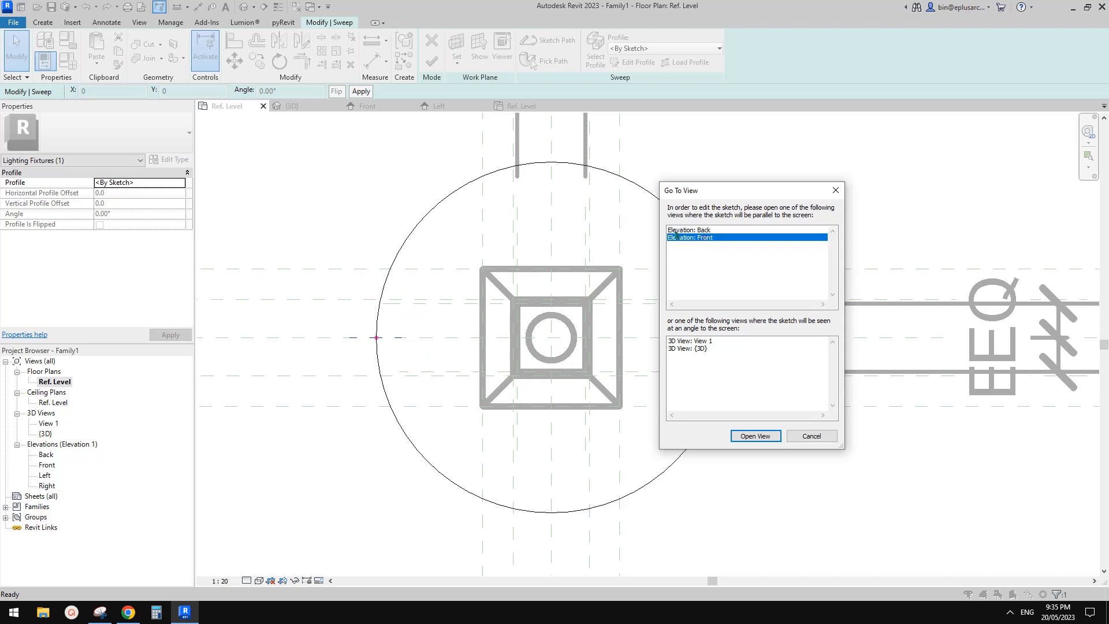
pyautogui.click(755, 436)
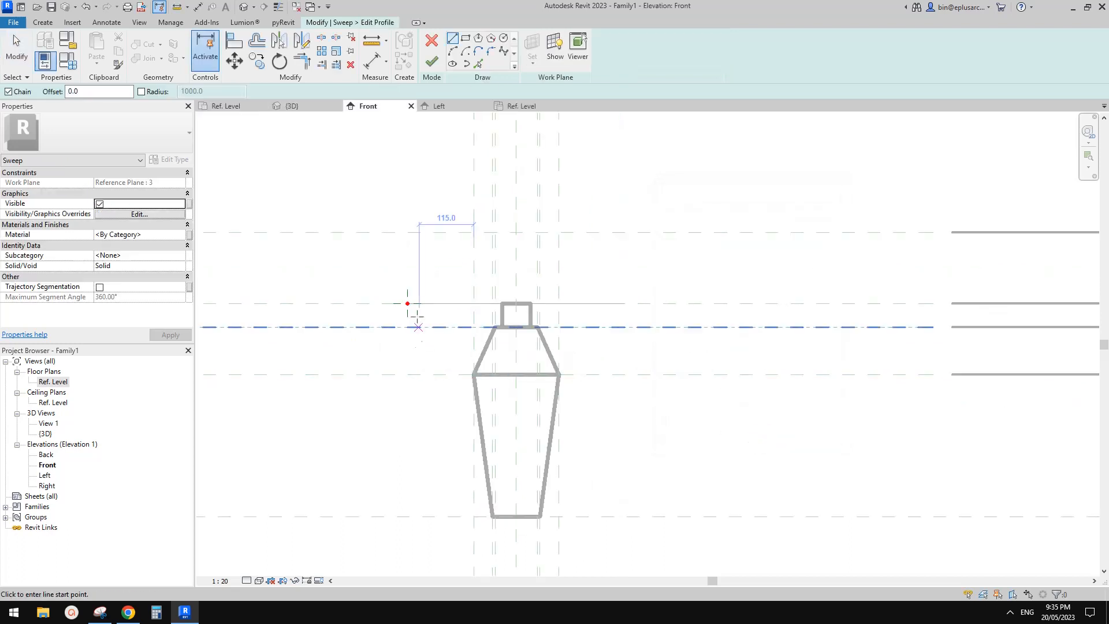
pyautogui.scroll(3, 407, 302)
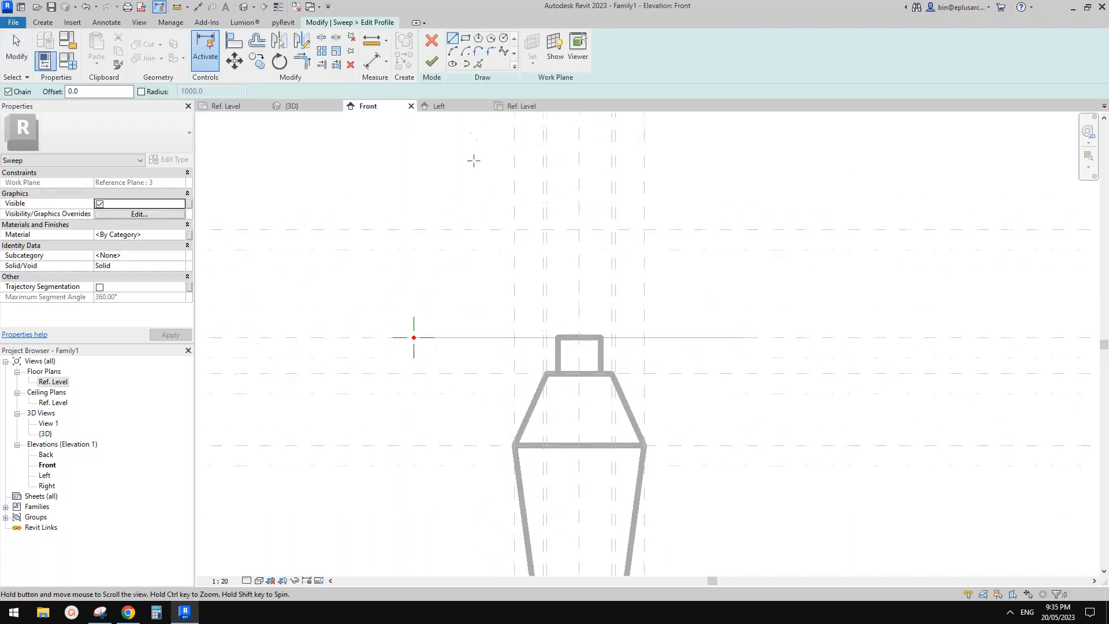
pyautogui.moveTo(513, 193); pyautogui.dragTo(505, 208, button='middle')
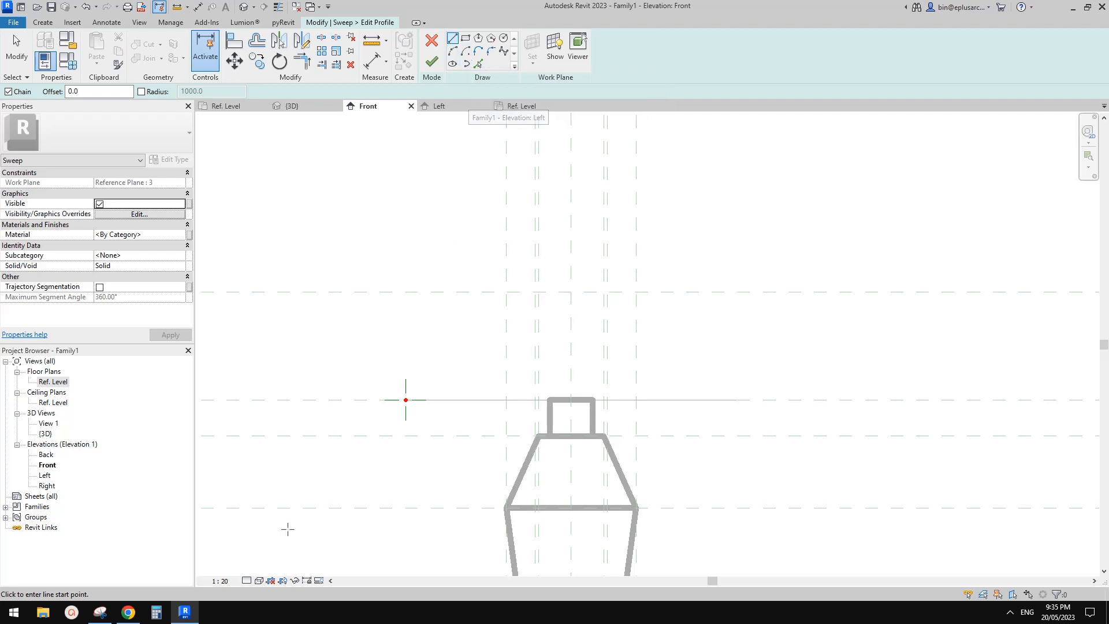
# Step: Check the lampshade's shape in the Google Docs reference photo and sketch a 90° profile arc of radius 230 from the path to the centre axis
pyautogui.click(128, 612)
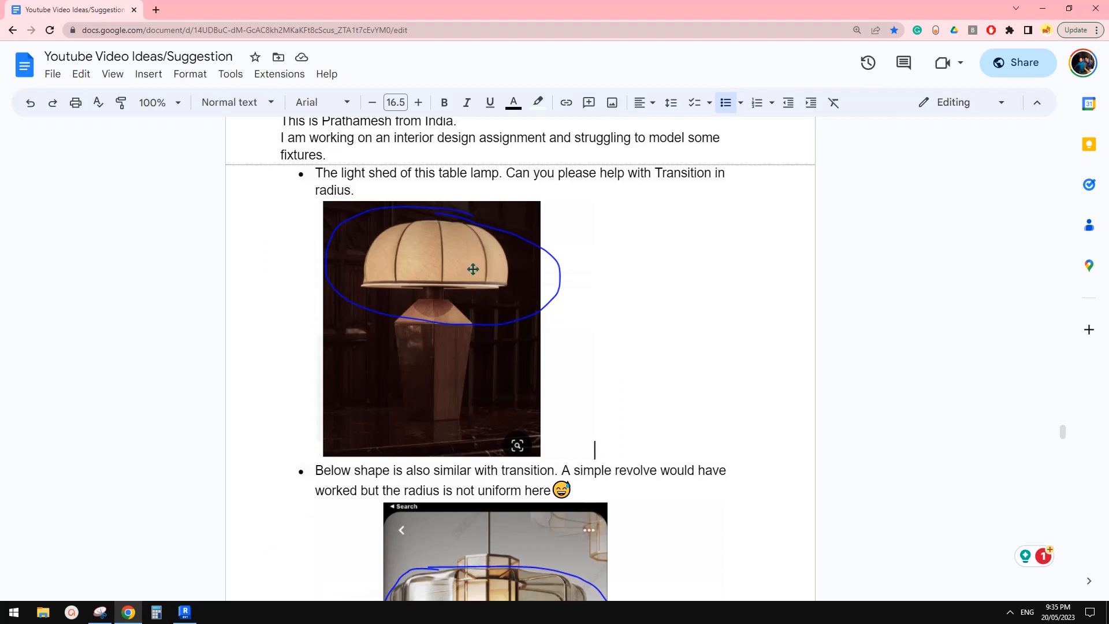
pyautogui.click(184, 612)
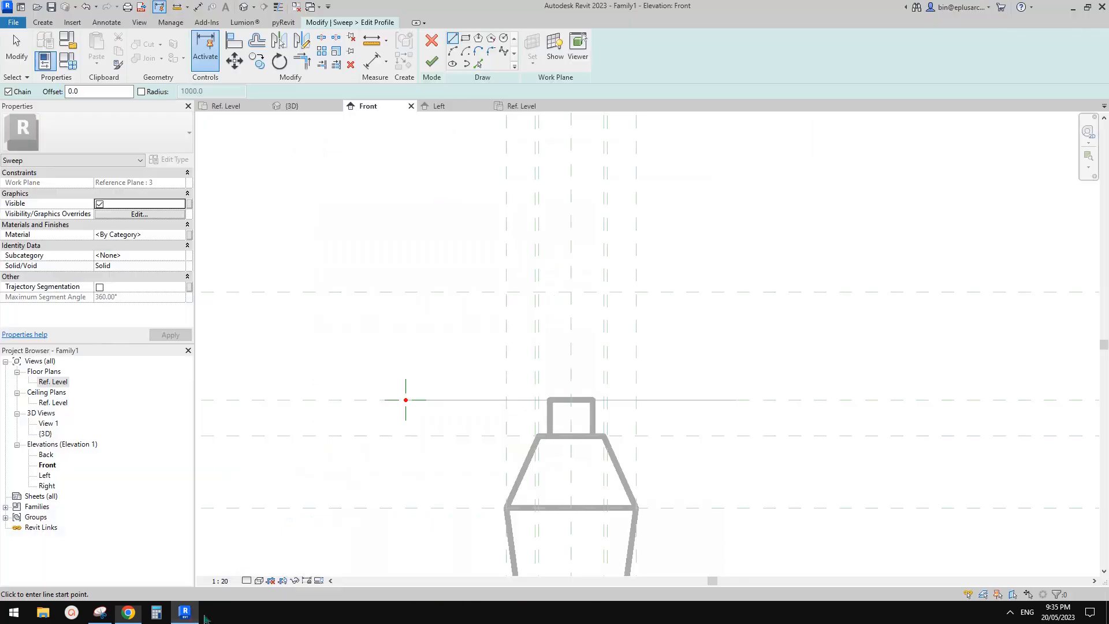
pyautogui.click(466, 54)
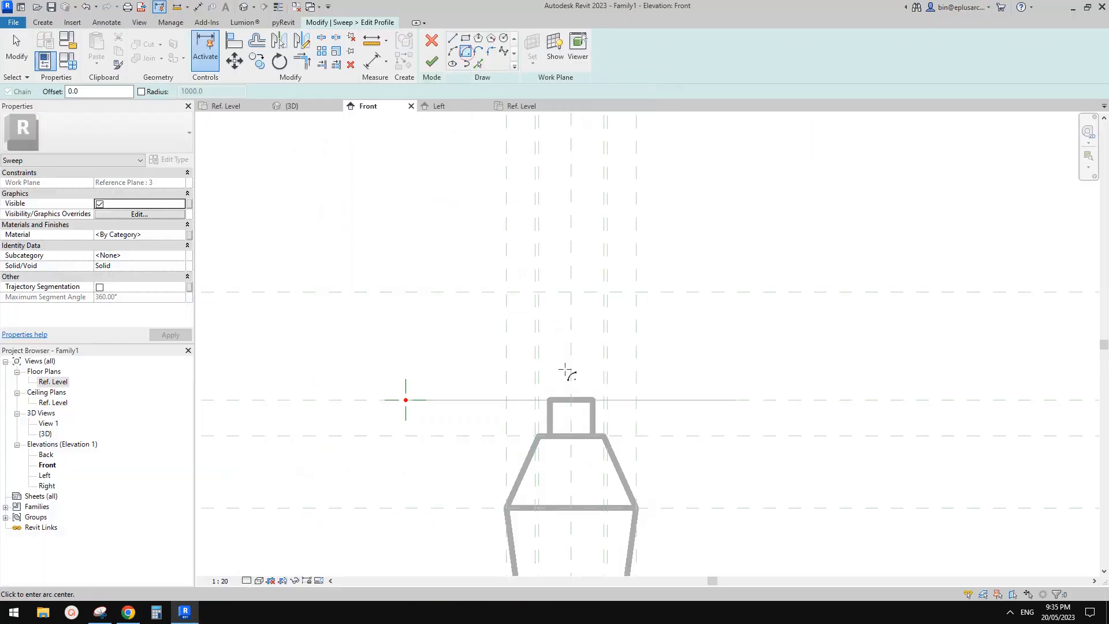
pyautogui.click(570, 399)
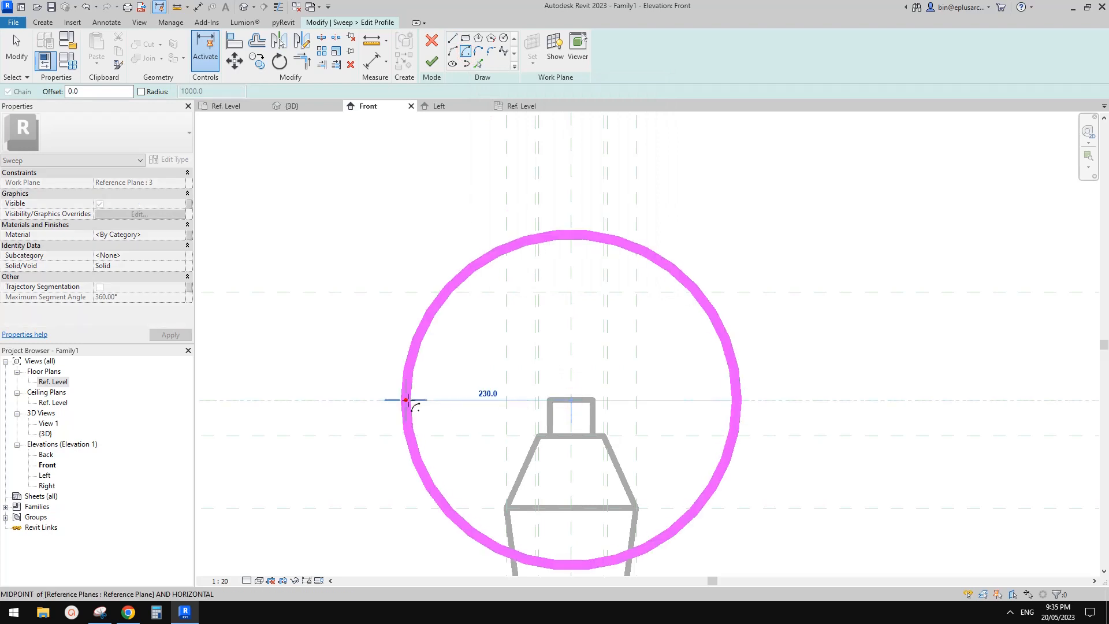
pyautogui.click(405, 399)
pyautogui.click(571, 238)
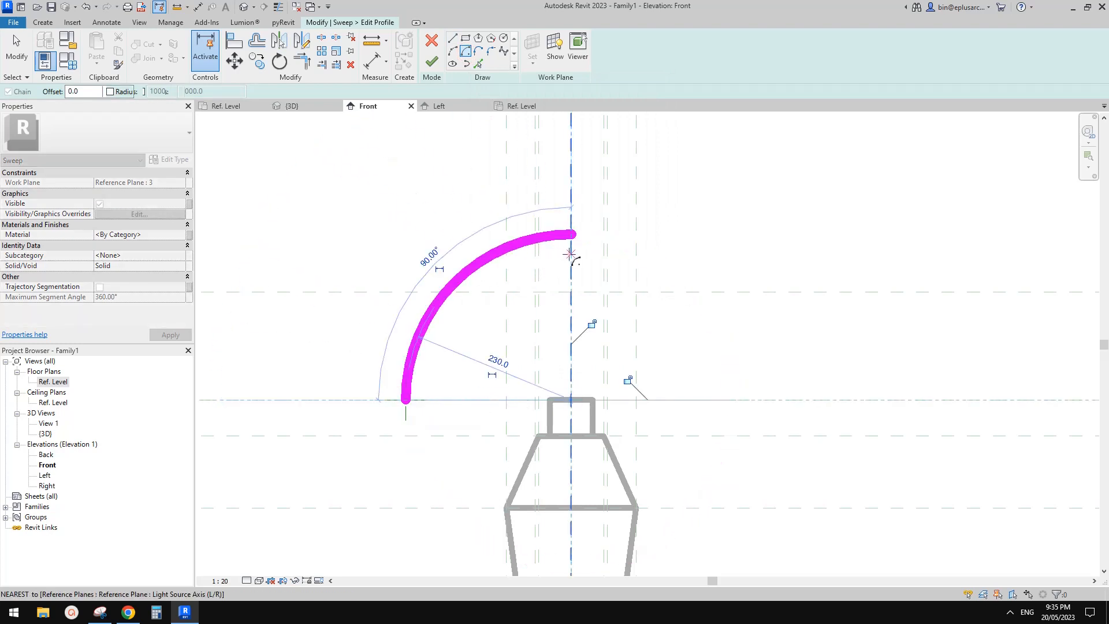
# Step: Lock the profile arc's centre to the reference planes and make its radius dimension permanent
pyautogui.moveTo(572, 345); pyautogui.dragTo(642, 337, button='middle')
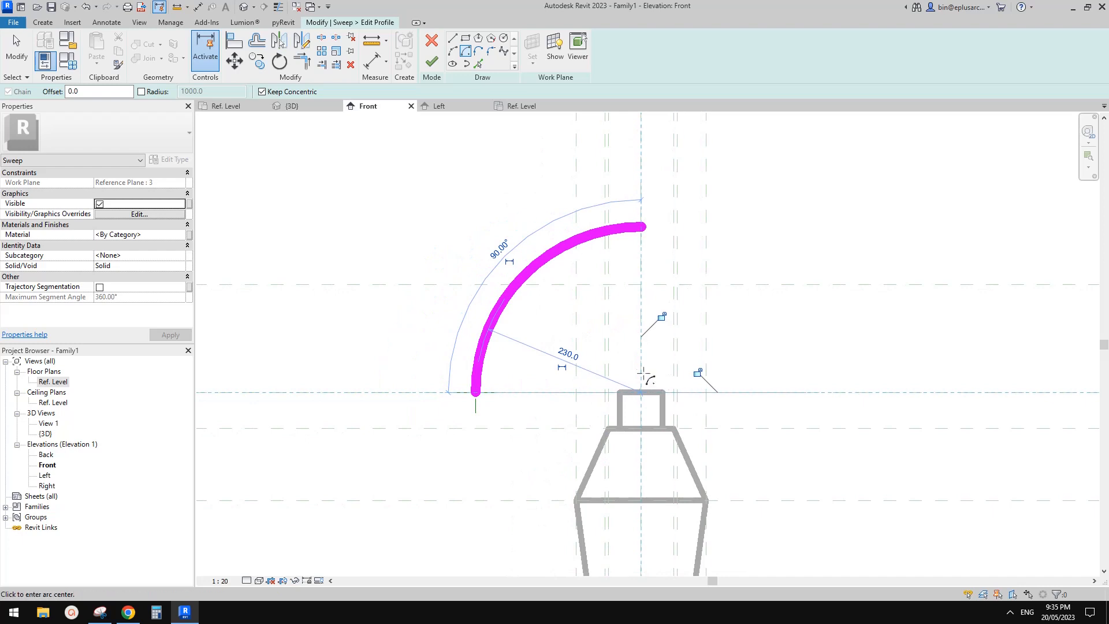
pyautogui.click(663, 317)
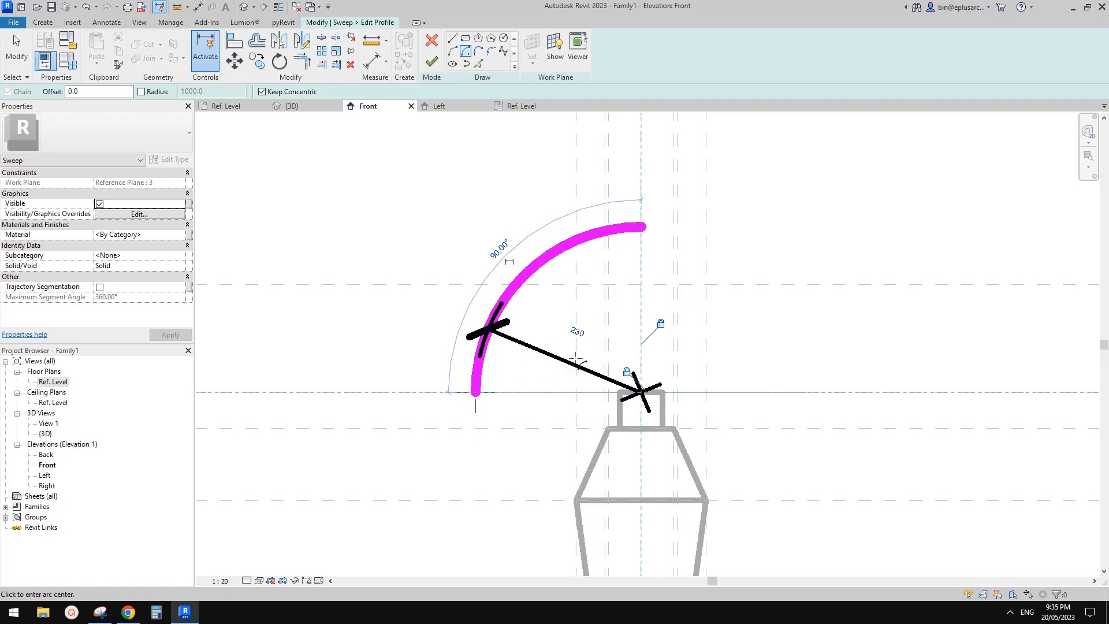
pyautogui.press('Escape')
pyautogui.press('Escape')
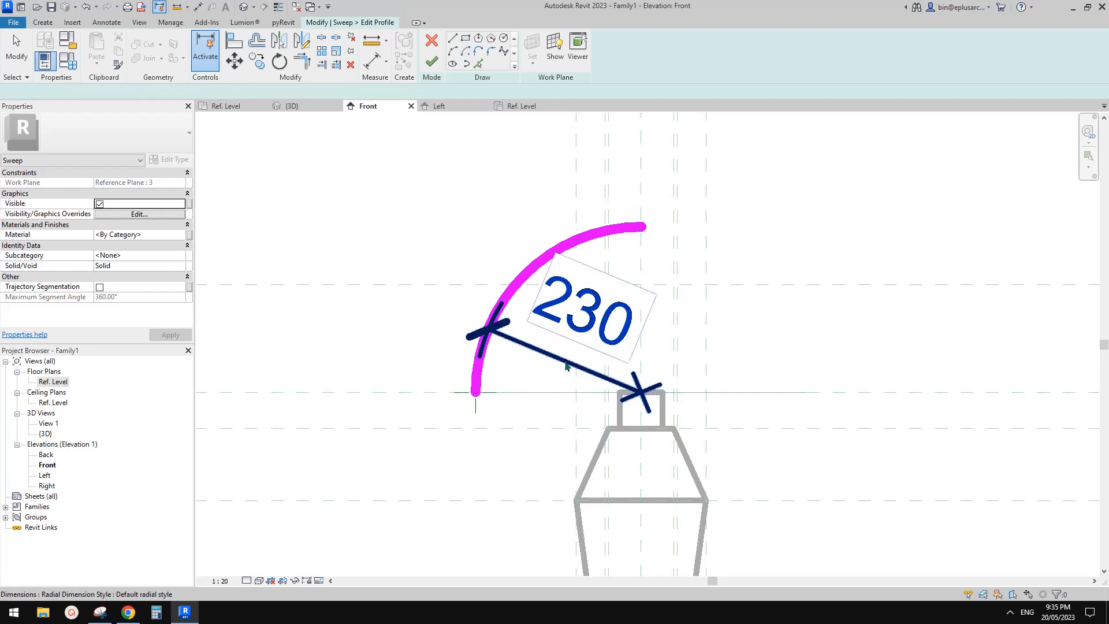
# Step: Label the profile arc's radius dimension with the existing parameter R
pyautogui.click(555, 358)
pyautogui.moveTo(547, 382); pyautogui.dragTo(544, 368, button='middle')
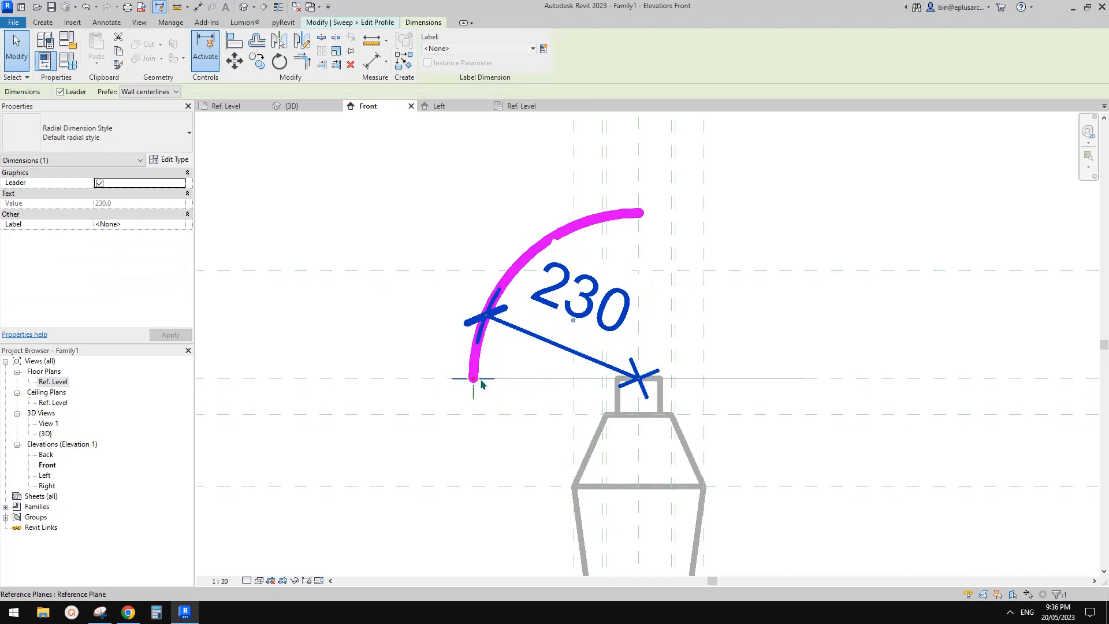
pyautogui.moveTo(547, 379); pyautogui.dragTo(519, 380, button='middle')
pyautogui.press('Escape')
pyautogui.click(542, 354)
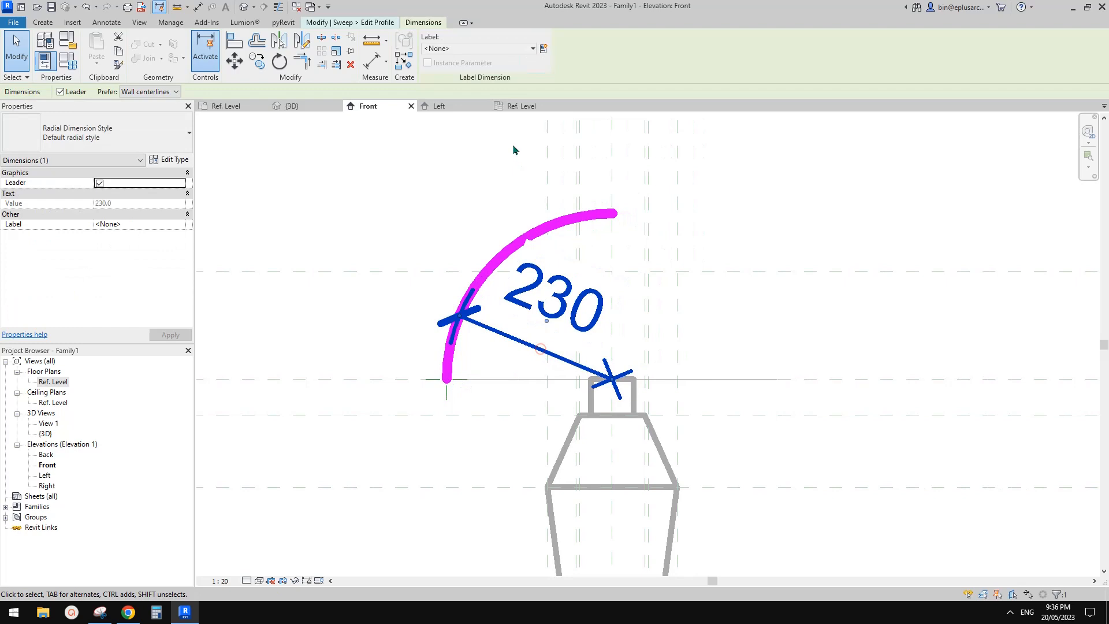
pyautogui.click(480, 49)
pyautogui.click(444, 103)
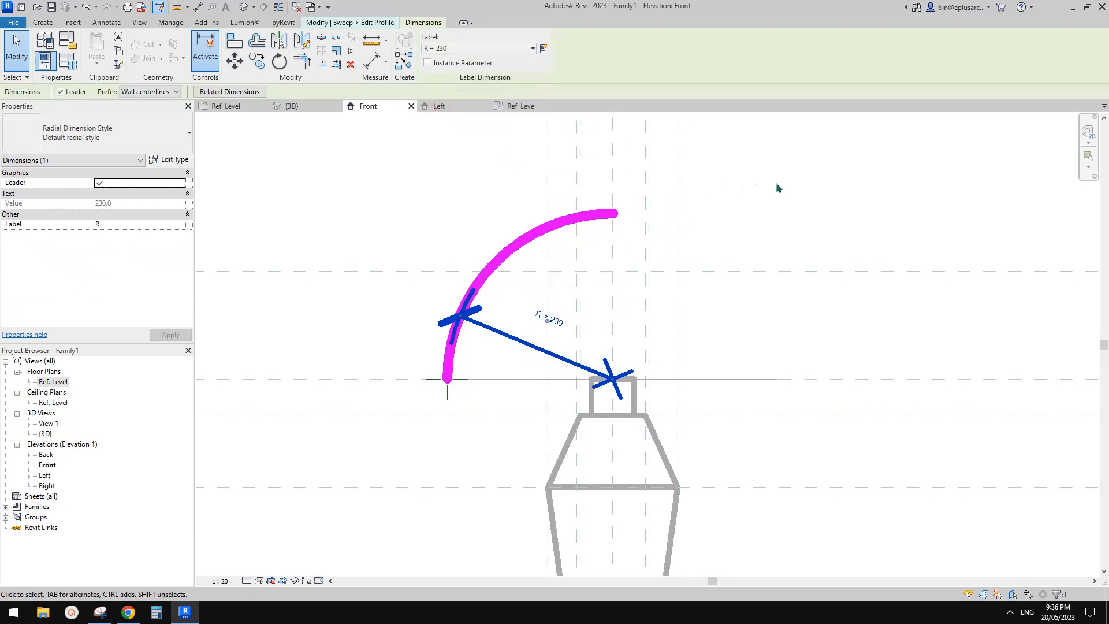
pyautogui.click(692, 184)
# Step: Close the quarter-circle profile with a vertical line down the centre axis and a horizontal line back to the arc's start
pyautogui.click(452, 39)
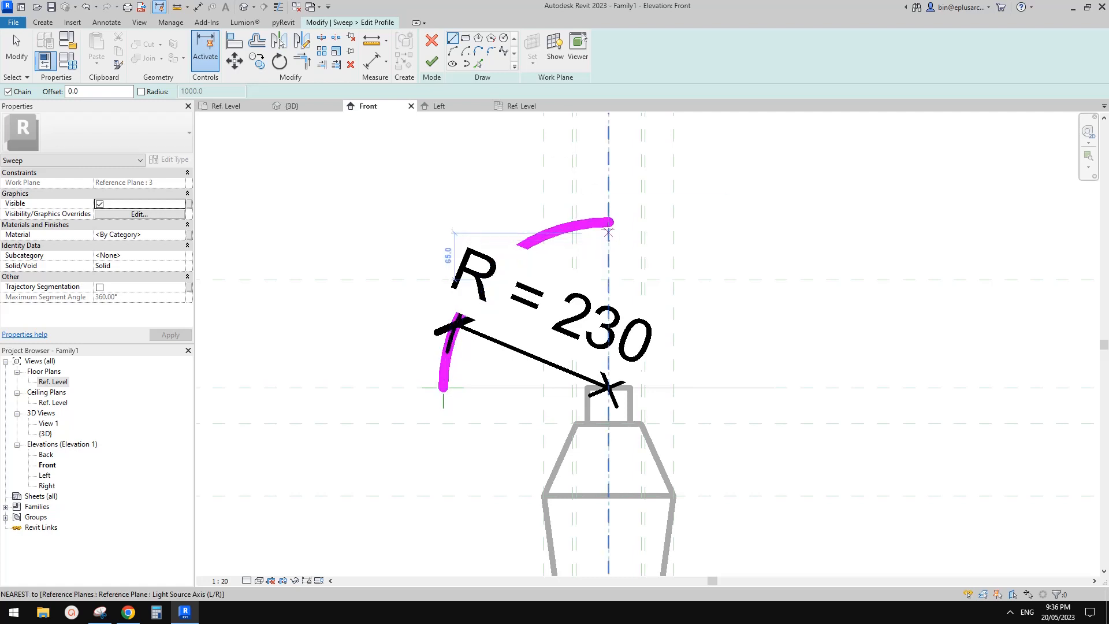
pyautogui.scroll(2, 577, 243)
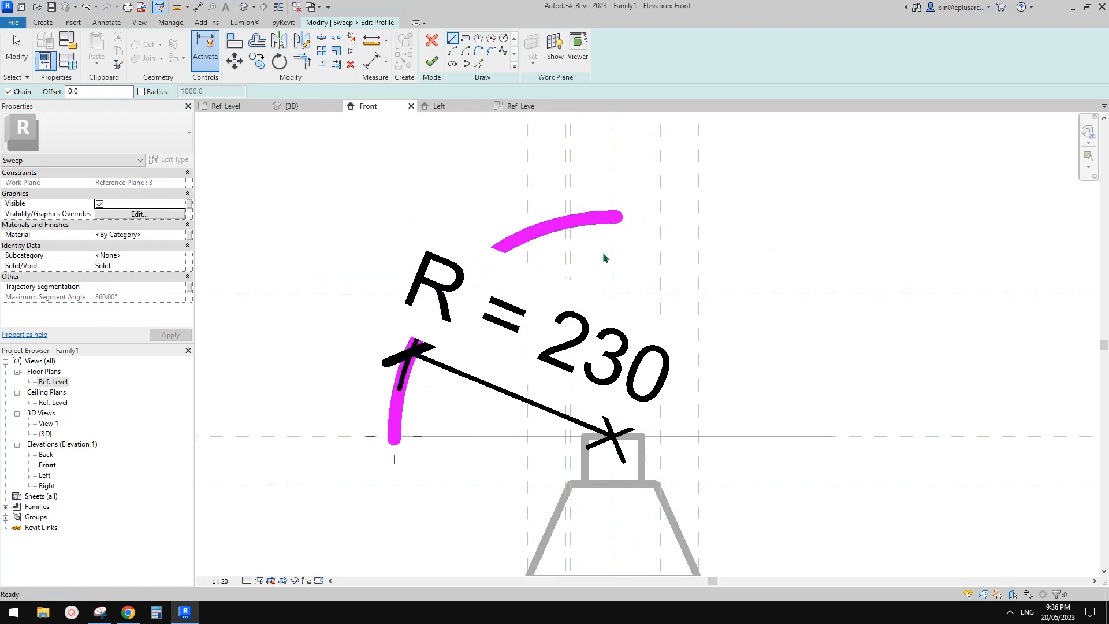
pyautogui.press('Escape')
pyautogui.click(453, 38)
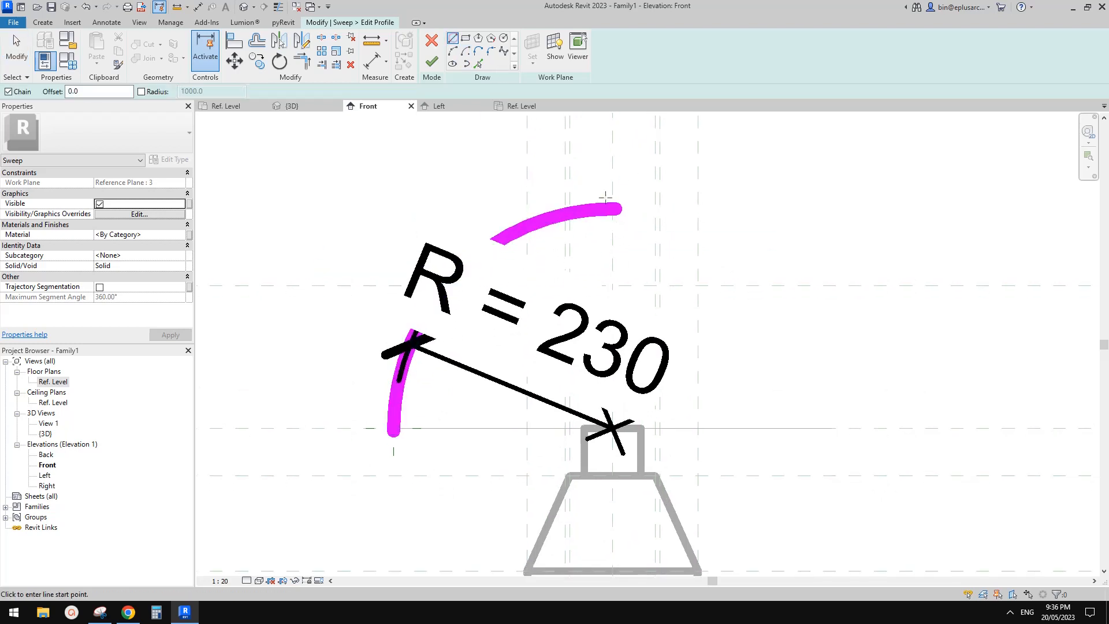
pyautogui.click(614, 208)
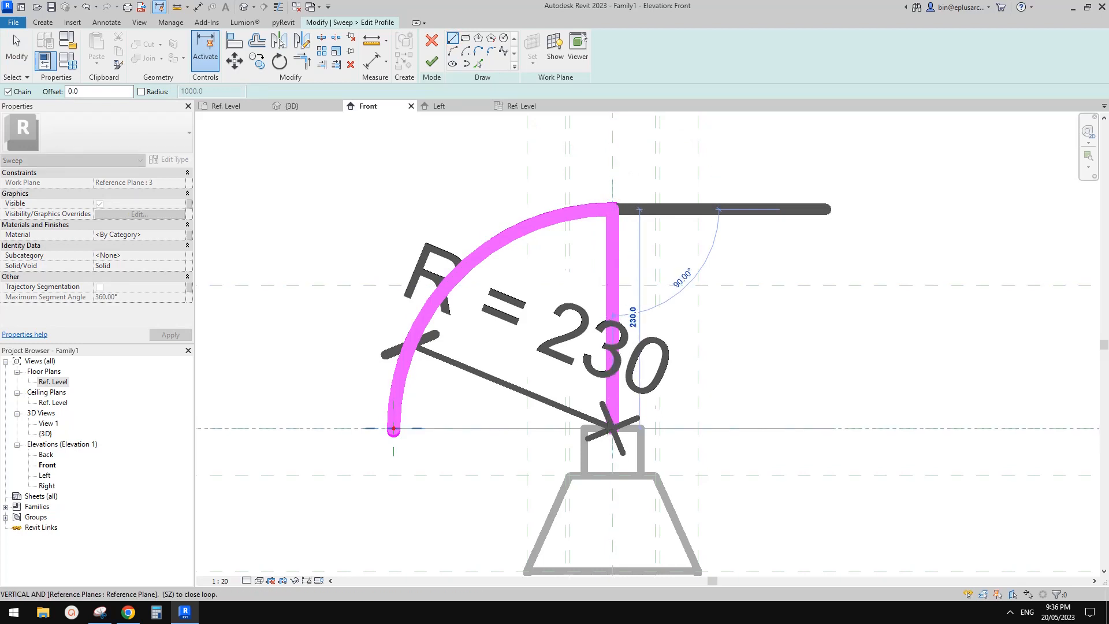
pyautogui.click(609, 429)
pyautogui.click(393, 428)
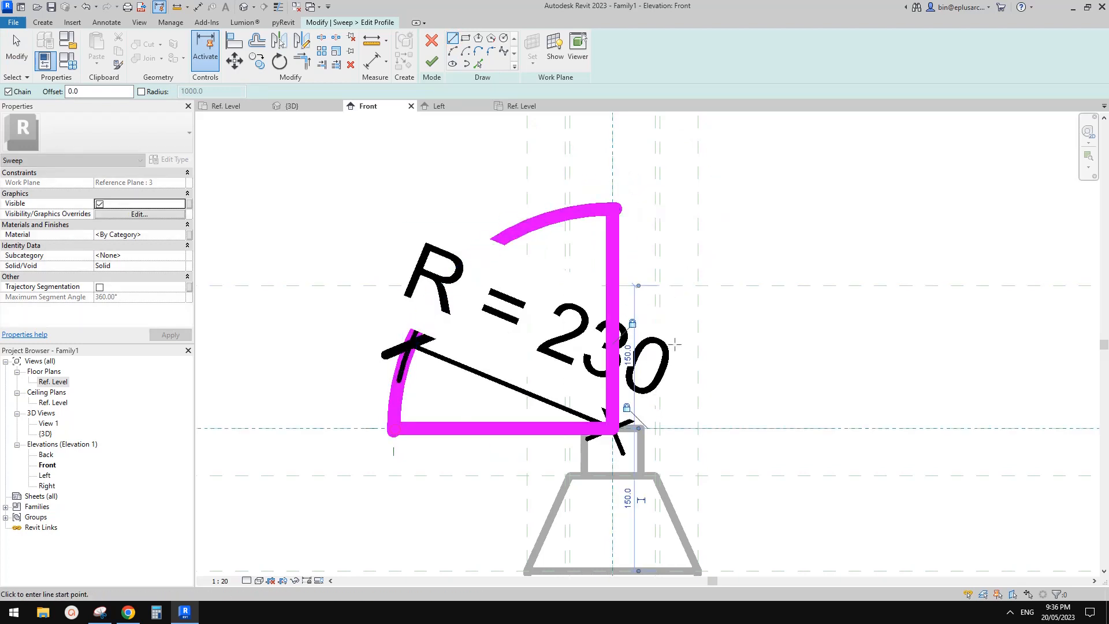
# Step: Finish the closed quarter-circle profile sketch of the sweep
pyautogui.scroll(-1, 676, 327)
pyautogui.moveTo(665, 339); pyautogui.dragTo(675, 316, button='middle')
pyautogui.scroll(1, 673, 317)
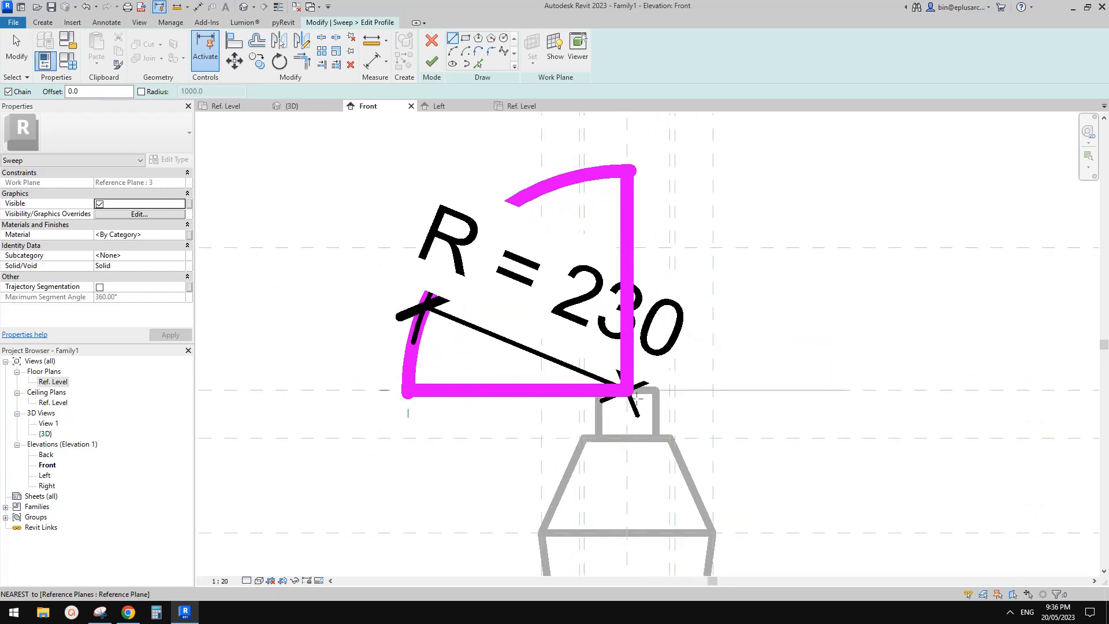
pyautogui.scroll(-3, 618, 367)
pyautogui.moveTo(627, 409); pyautogui.dragTo(622, 324, button='middle')
pyautogui.click(431, 62)
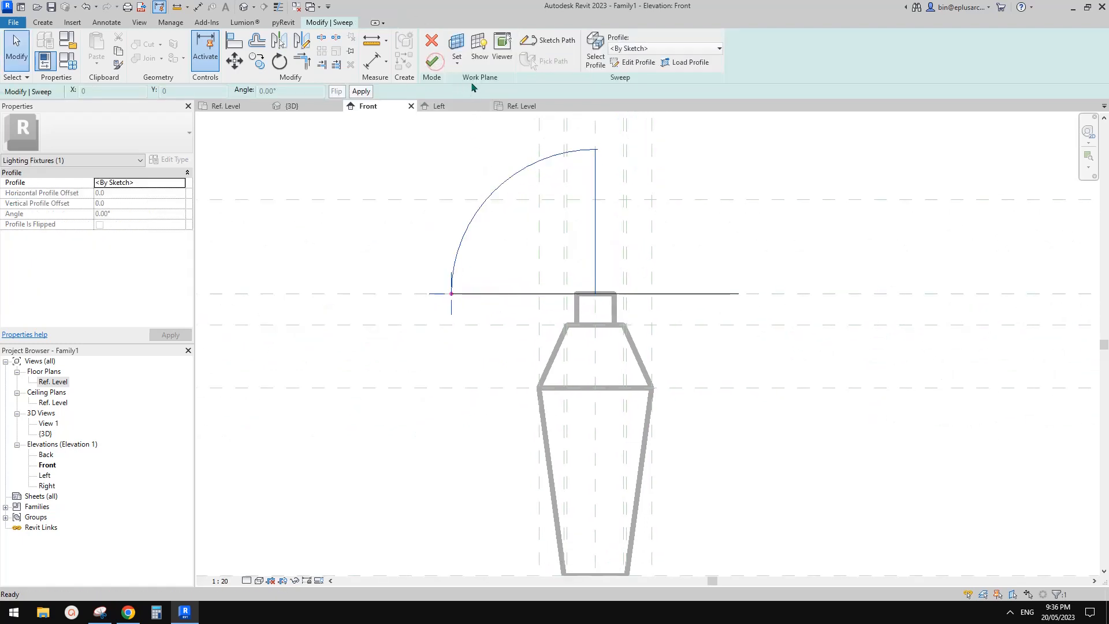
# Step: Try to finish the sweep with the closed quarter-circle profile
pyautogui.click(431, 62)
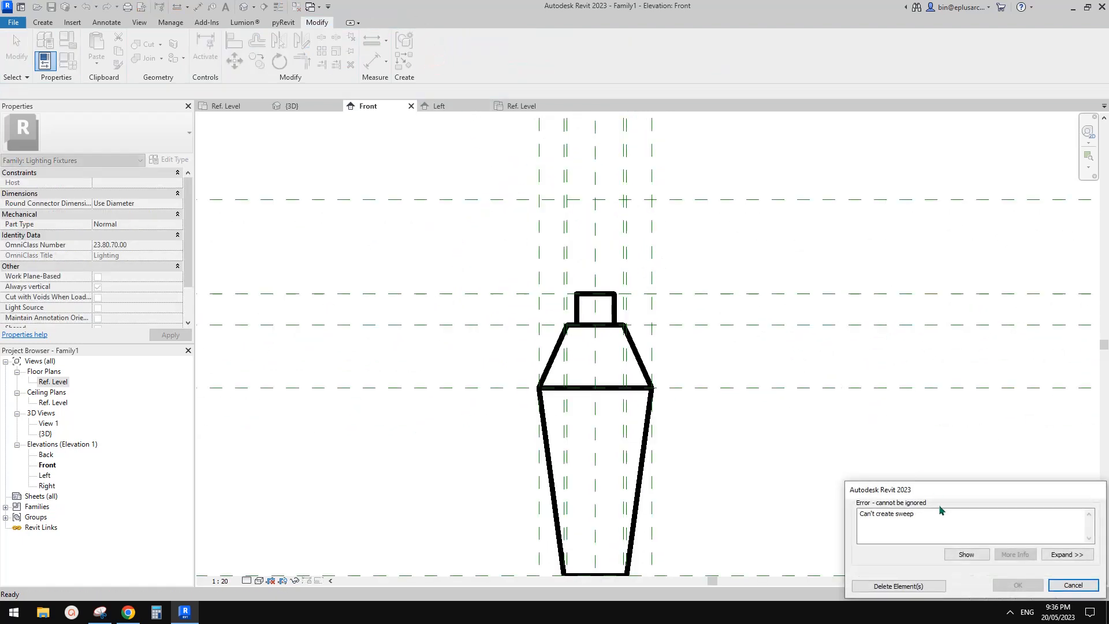
pyautogui.click(1073, 585)
pyautogui.scroll(1, 586, 294)
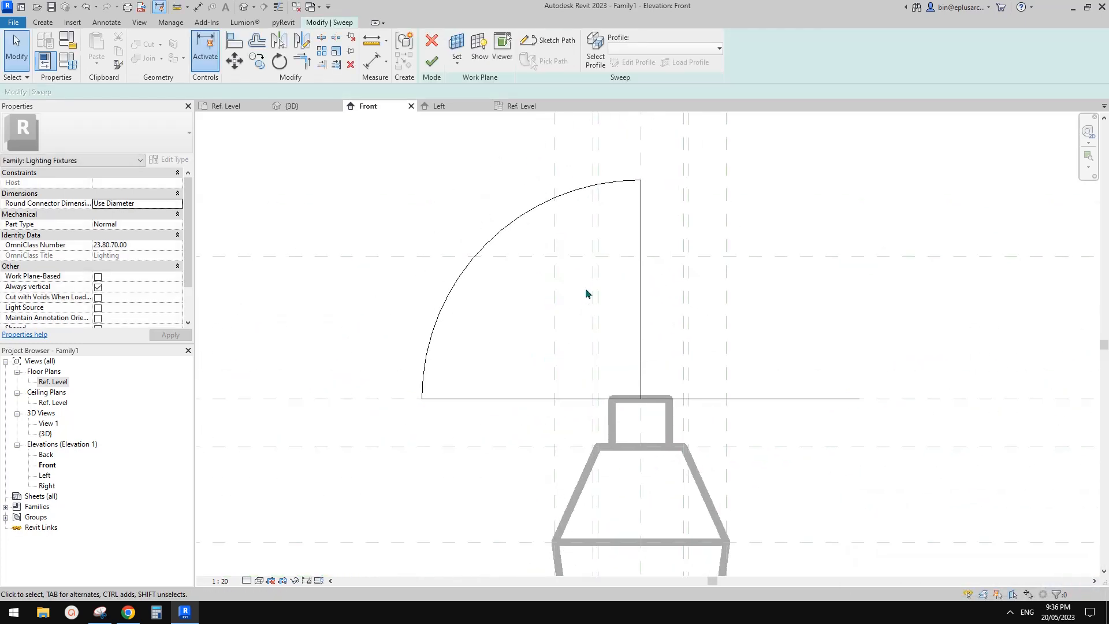
pyautogui.moveTo(614, 289); pyautogui.dragTo(611, 296, button='middle')
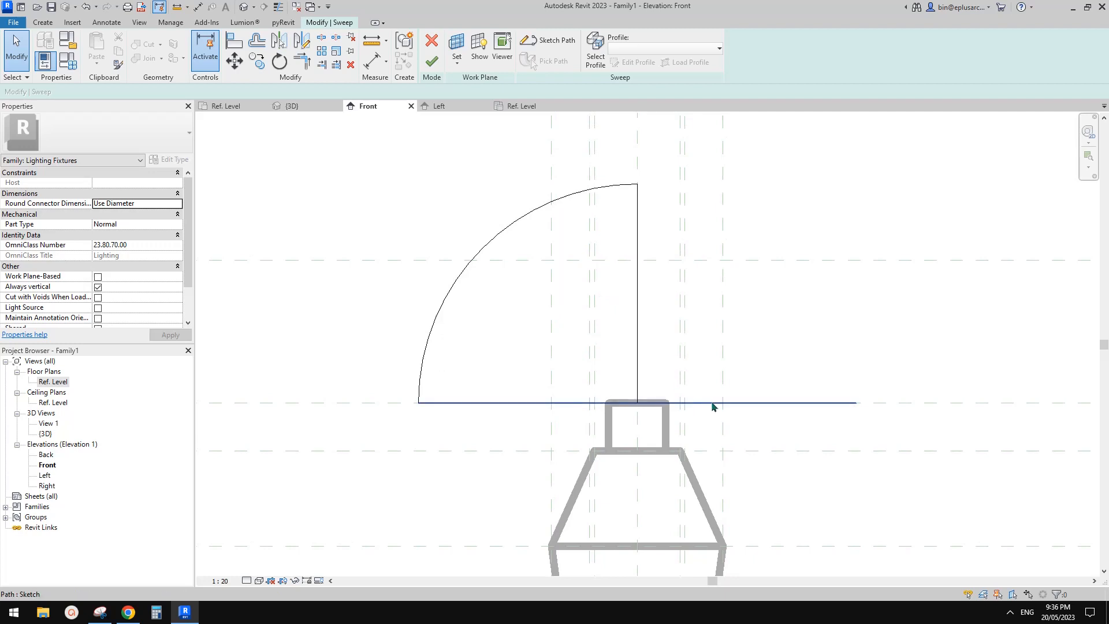
# Step: Turn on trajectory segmentation with a maximum segment angle of 90° for the shade and finish the sweep
pyautogui.doubleClick(635, 358)
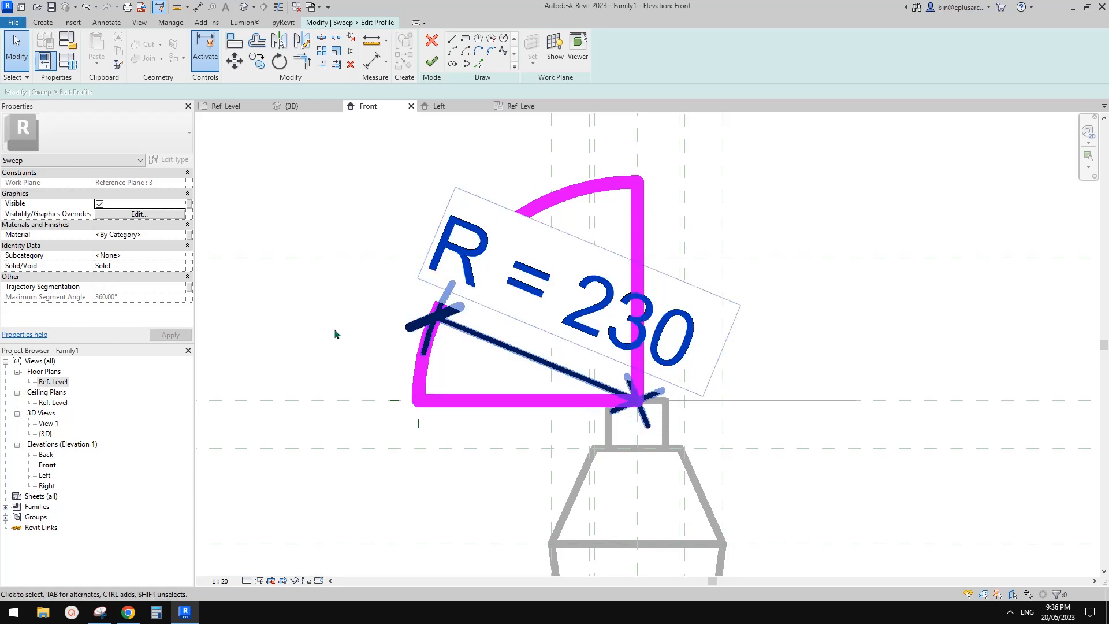
pyautogui.click(100, 288)
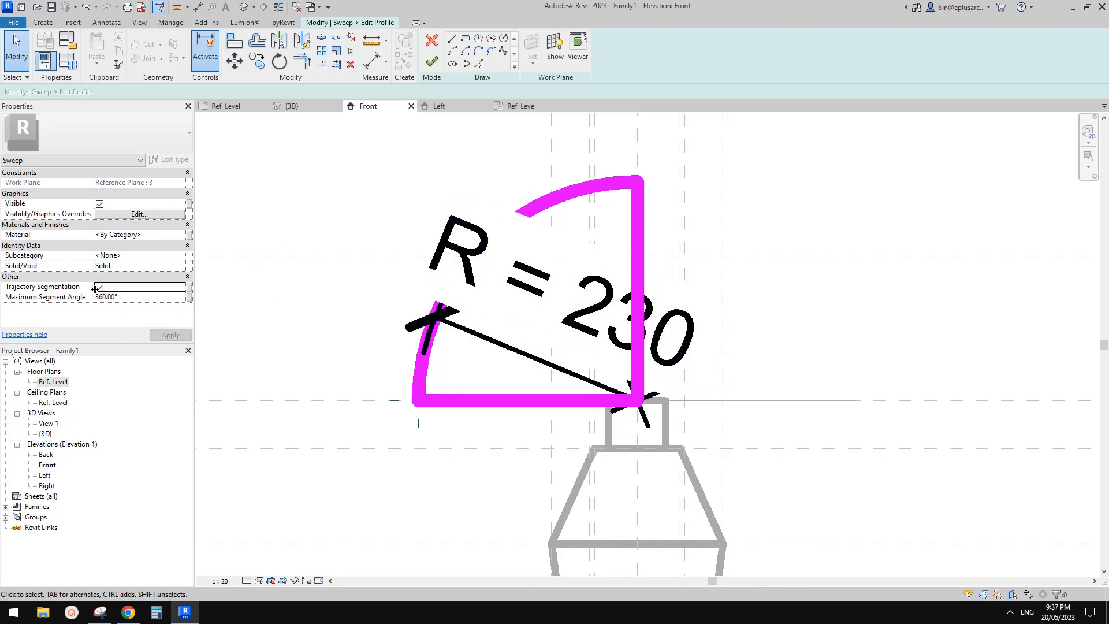
pyautogui.click(133, 297)
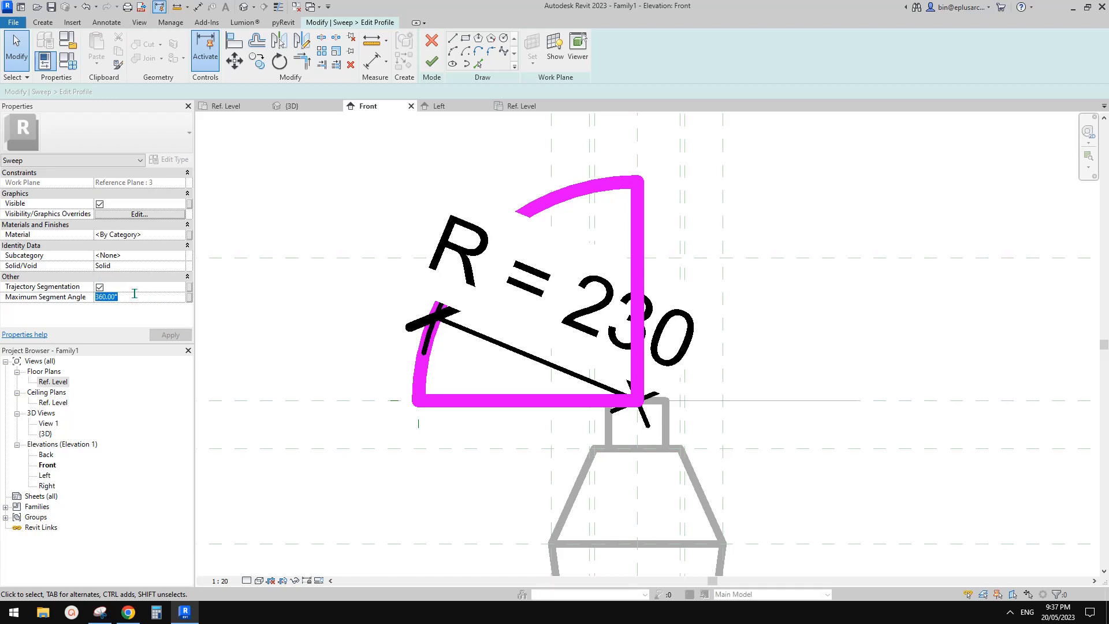
pyautogui.click(432, 62)
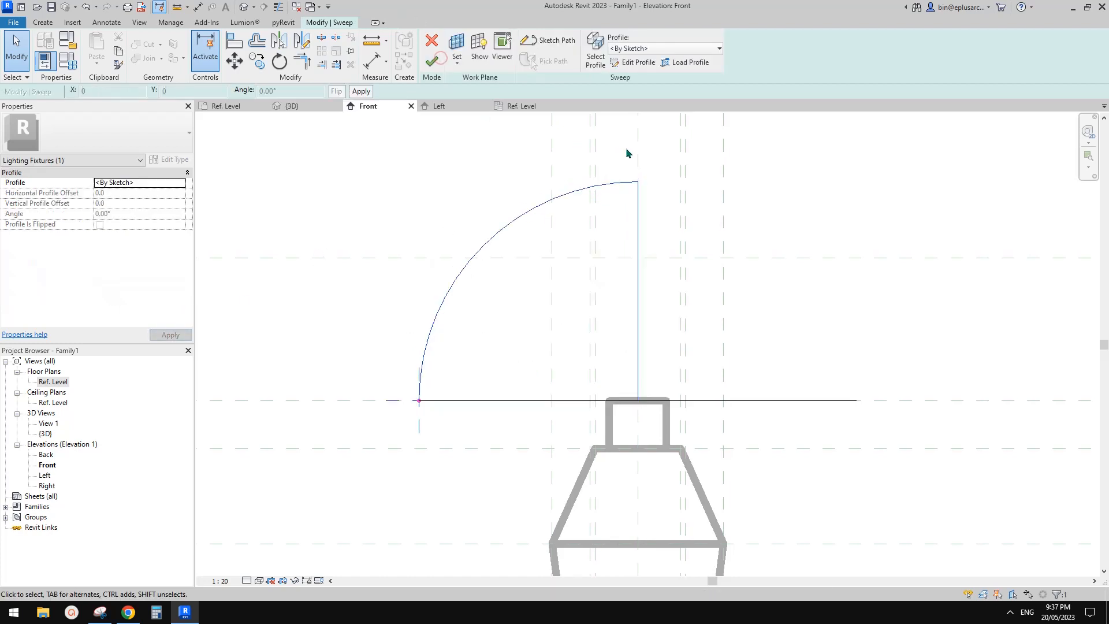
pyautogui.click(432, 61)
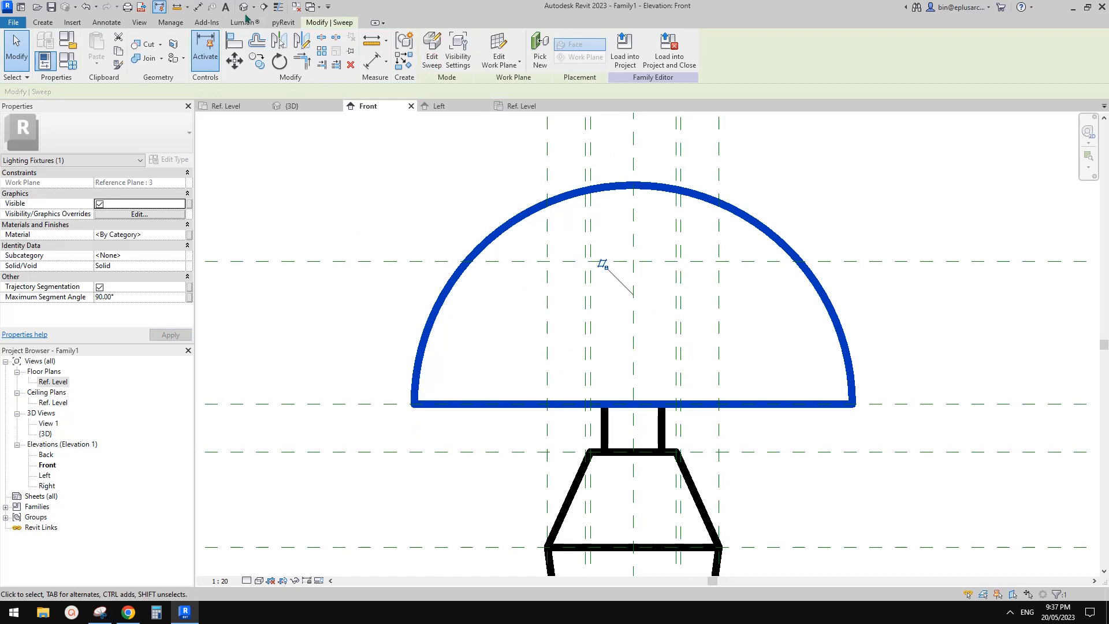
# Step: In the 3D view, try a maximum segment angle of 30° on the shade sweep and settle on 45°
pyautogui.click(243, 7)
pyautogui.click(552, 232)
pyautogui.scroll(7, 559, 310)
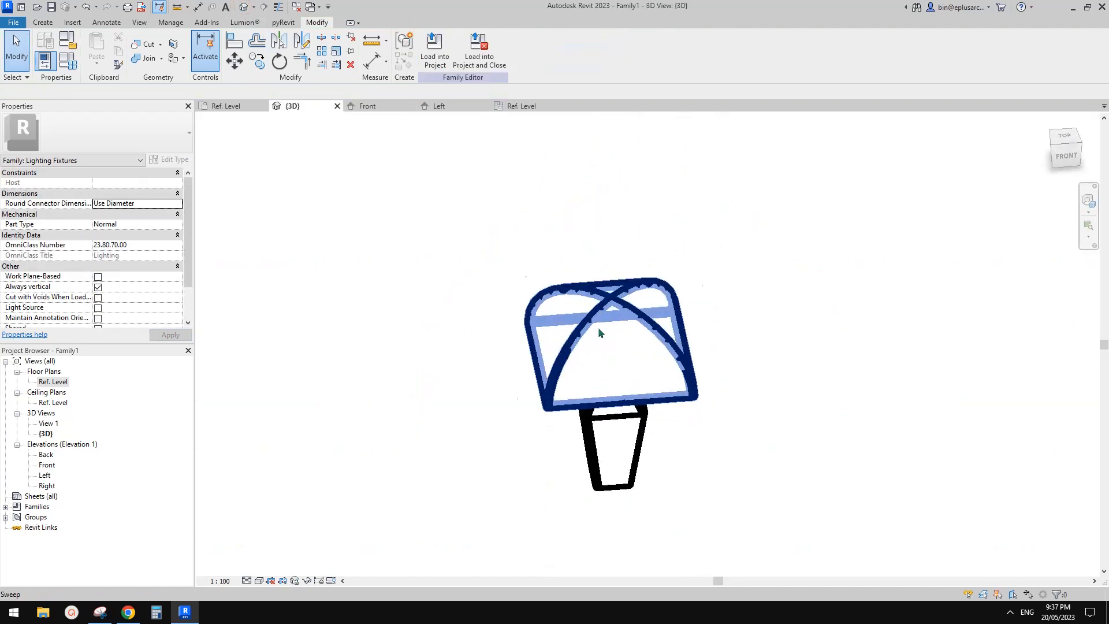
pyautogui.click(599, 331)
pyautogui.keyDown('shift'); pyautogui.moveTo(254, 286); pyautogui.dragTo(333, 288, button='middle'); pyautogui.keyUp('shift')
pyautogui.click(132, 298)
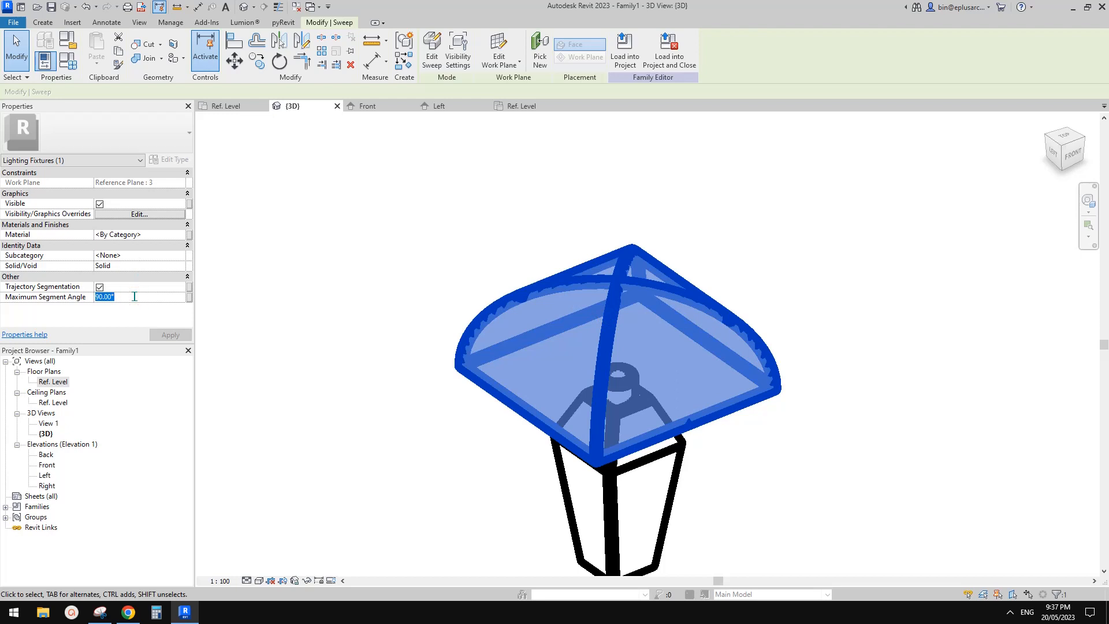
pyautogui.write('30')
pyautogui.keyDown('shift'); pyautogui.moveTo(421, 247); pyautogui.dragTo(437, 254, button='middle'); pyautogui.keyUp('shift')
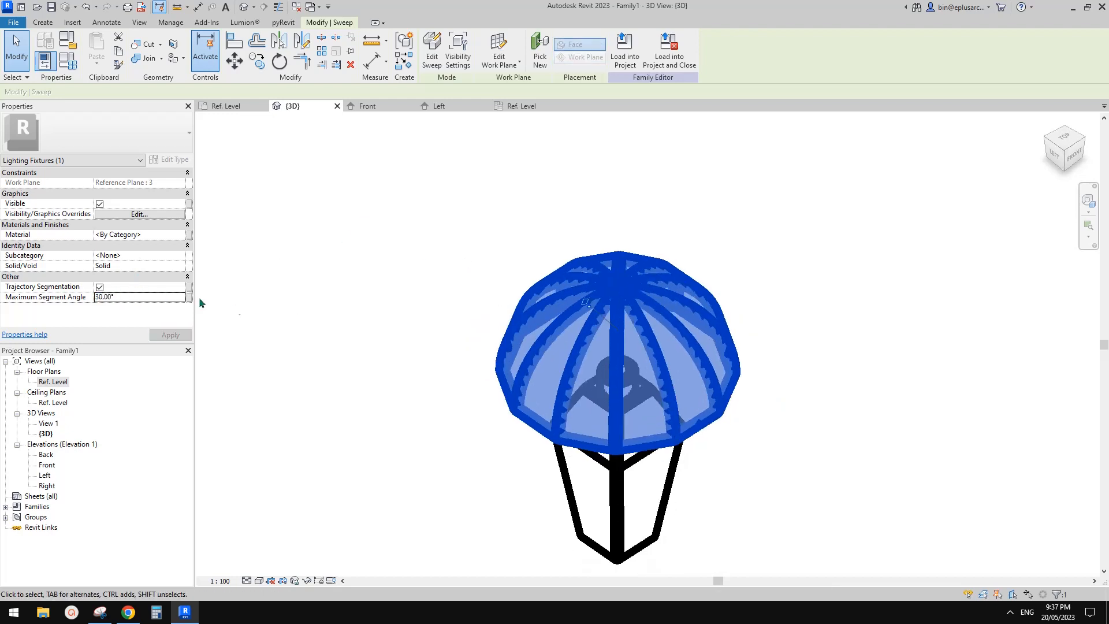
pyautogui.write('45')
pyautogui.keyDown('shift'); pyautogui.moveTo(501, 226); pyautogui.dragTo(219, 443, button='middle'); pyautogui.keyUp('shift')
# Step: Compare the segmented shade with the table lamp photo in the Google Docs document in Chrome, and inspect it in Revit from above and below
pyautogui.click(128, 612)
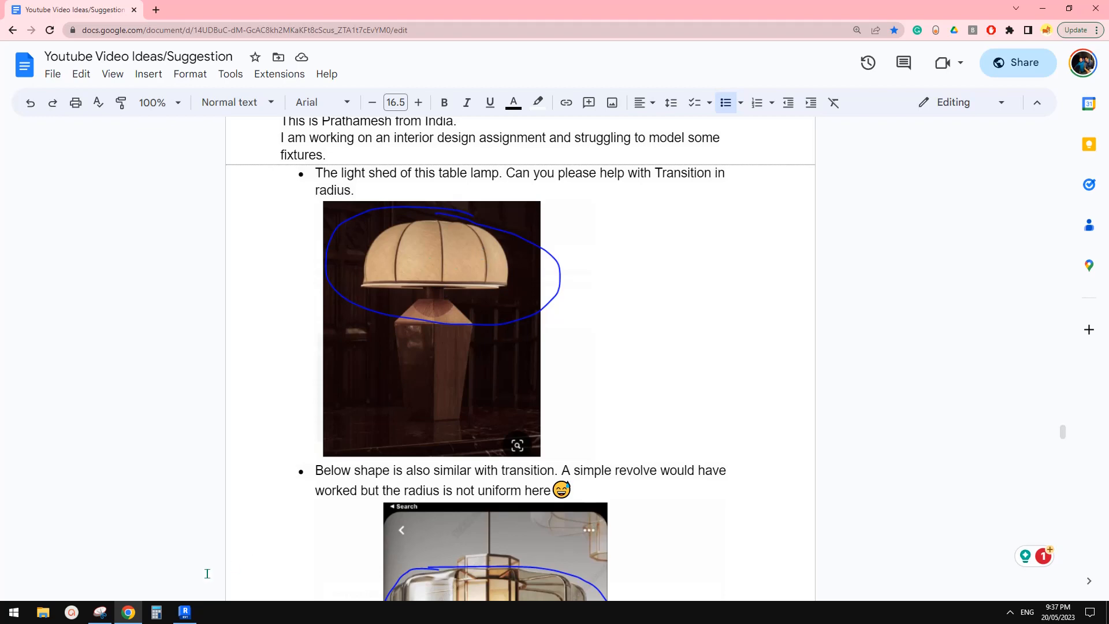
pyautogui.click(185, 612)
pyautogui.keyDown('shift'); pyautogui.moveTo(636, 404); pyautogui.dragTo(735, 497, button='middle'); pyautogui.keyUp('shift')
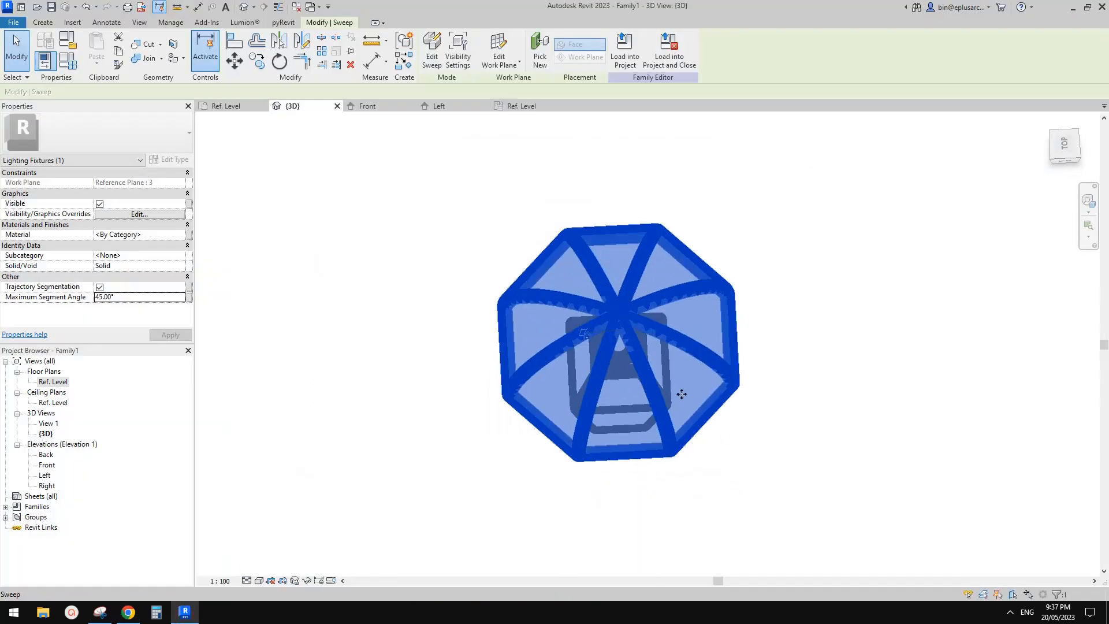
pyautogui.keyDown('shift'); pyautogui.moveTo(717, 338); pyautogui.dragTo(723, 156, button='middle'); pyautogui.keyUp('shift')
pyautogui.click(751, 237)
pyautogui.keyDown('shift'); pyautogui.moveTo(677, 305); pyautogui.dragTo(496, 426, button='middle'); pyautogui.keyUp('shift')
pyautogui.click(665, 328)
pyautogui.press('Escape')
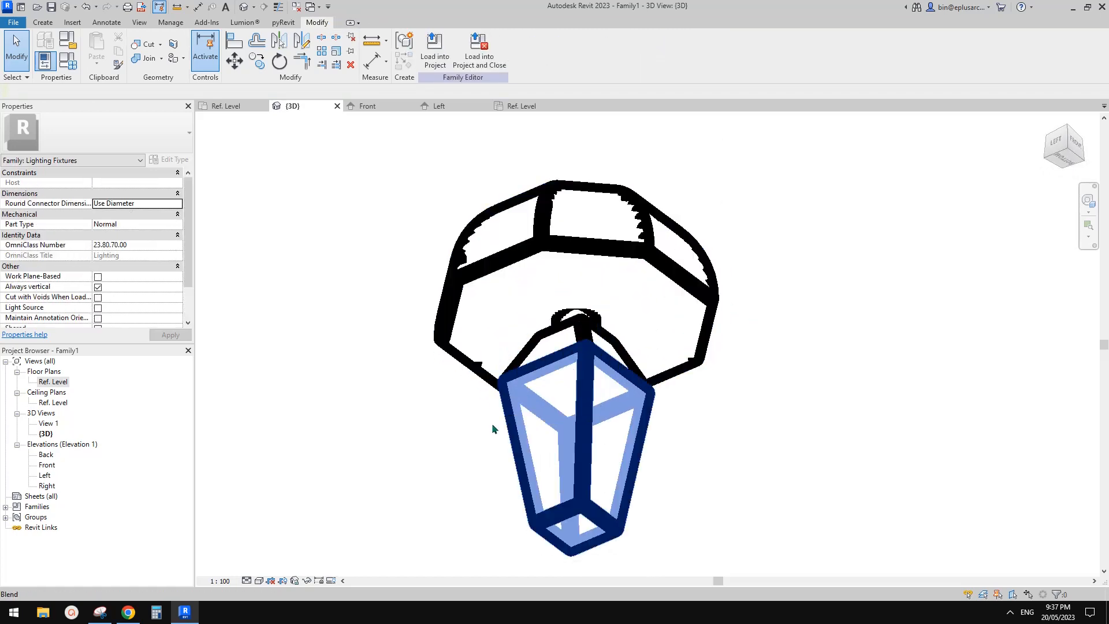
# Step: Set the 3D view's scale to 1:20 and its visual style to Shaded
pyautogui.click(220, 581)
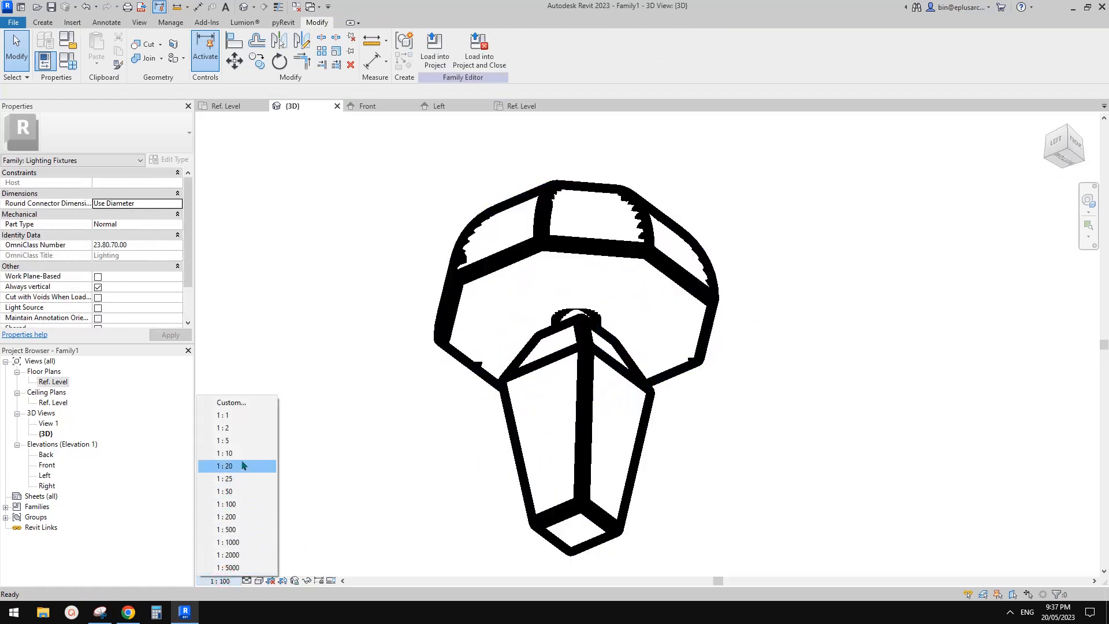
pyautogui.click(242, 460)
pyautogui.keyDown('shift'); pyautogui.moveTo(649, 387); pyautogui.dragTo(770, 356, button='middle'); pyautogui.keyUp('shift')
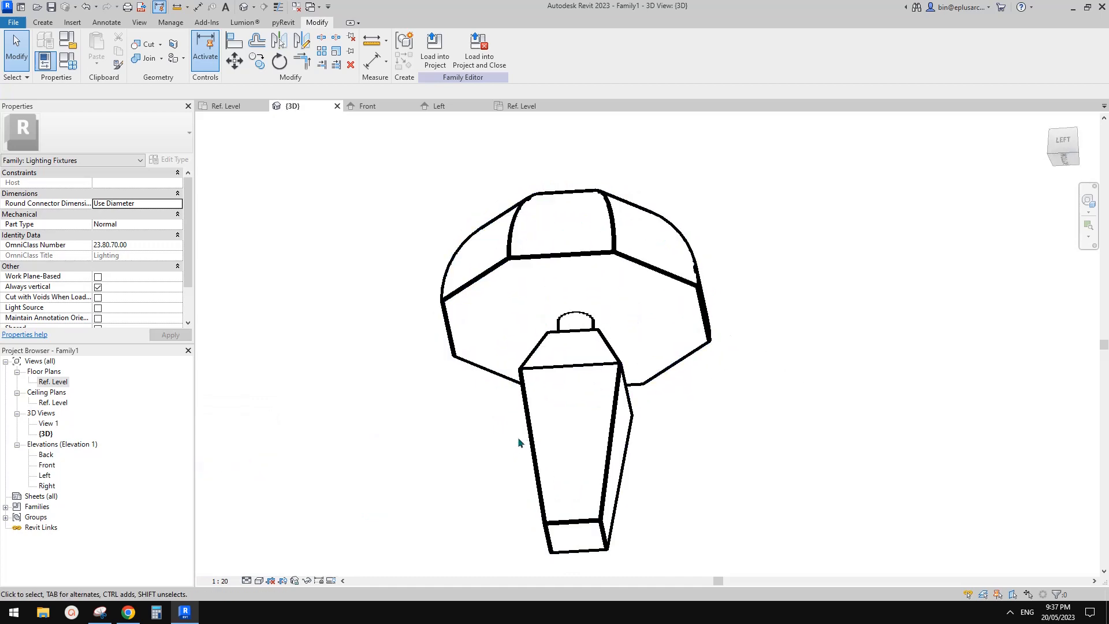
pyautogui.press('d')
pyautogui.moveTo(531, 439)
pyautogui.keyDown('shift'); pyautogui.mouseDown(button='middle')
pyautogui.moveTo(565, 470)
pyautogui.moveTo(426, 341)
pyautogui.moveTo(513, 402)
pyautogui.mouseUp(button='middle'); pyautogui.keyUp('shift')
pyautogui.keyDown('shift'); pyautogui.moveTo(577, 353); pyautogui.dragTo(553, 338, button='middle'); pyautogui.keyUp('shift')
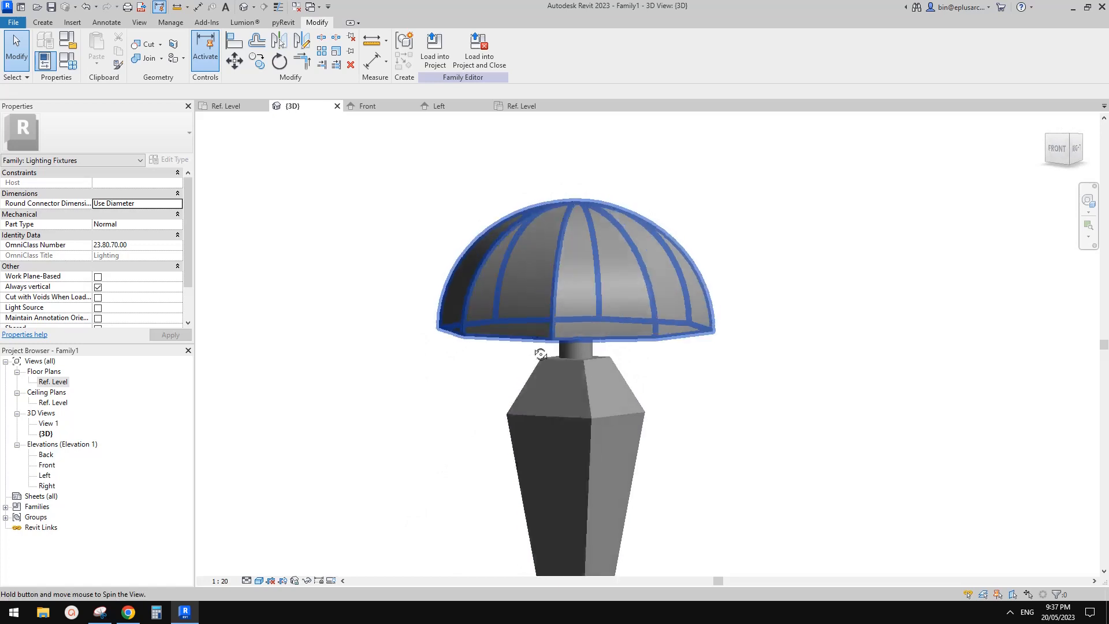
pyautogui.keyDown('shift'); pyautogui.moveTo(603, 294); pyautogui.dragTo(584, 251, button='middle'); pyautogui.keyUp('shift')
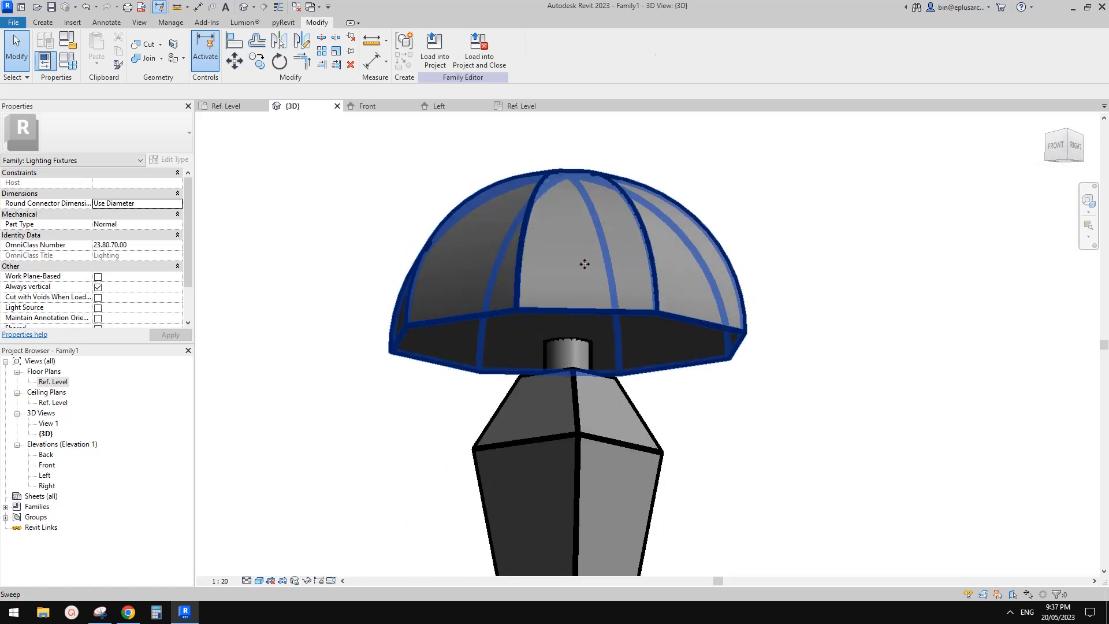
pyautogui.click(585, 264)
pyautogui.press('Escape')
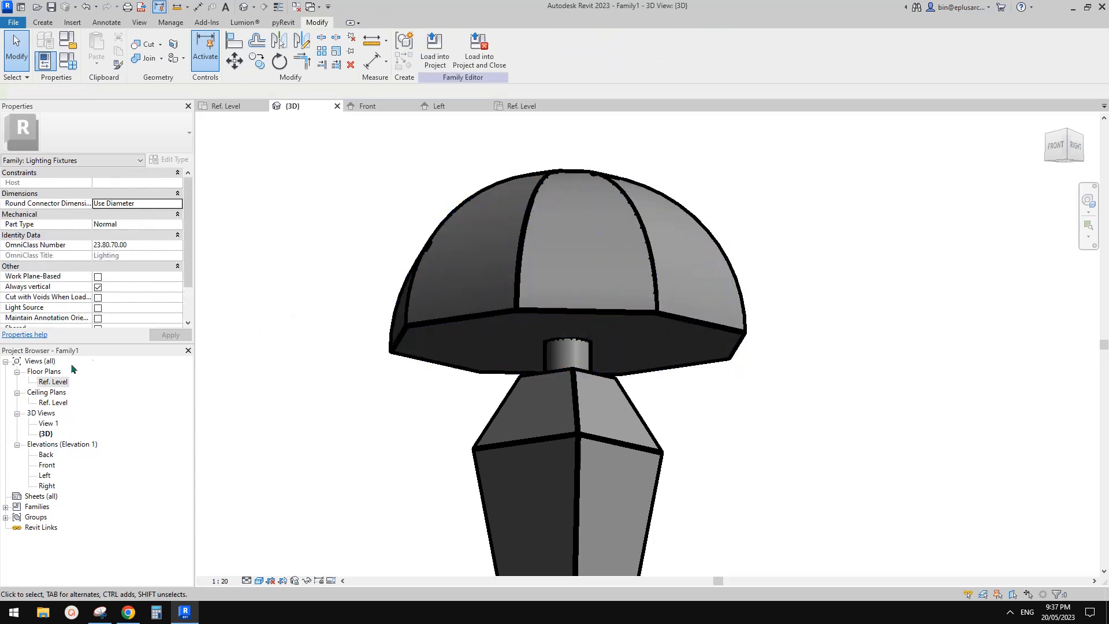
# Step: Check the shade in the Ref. Level floor plan and reopen its sweep profile sketch in the Front elevation
pyautogui.doubleClick(62, 382)
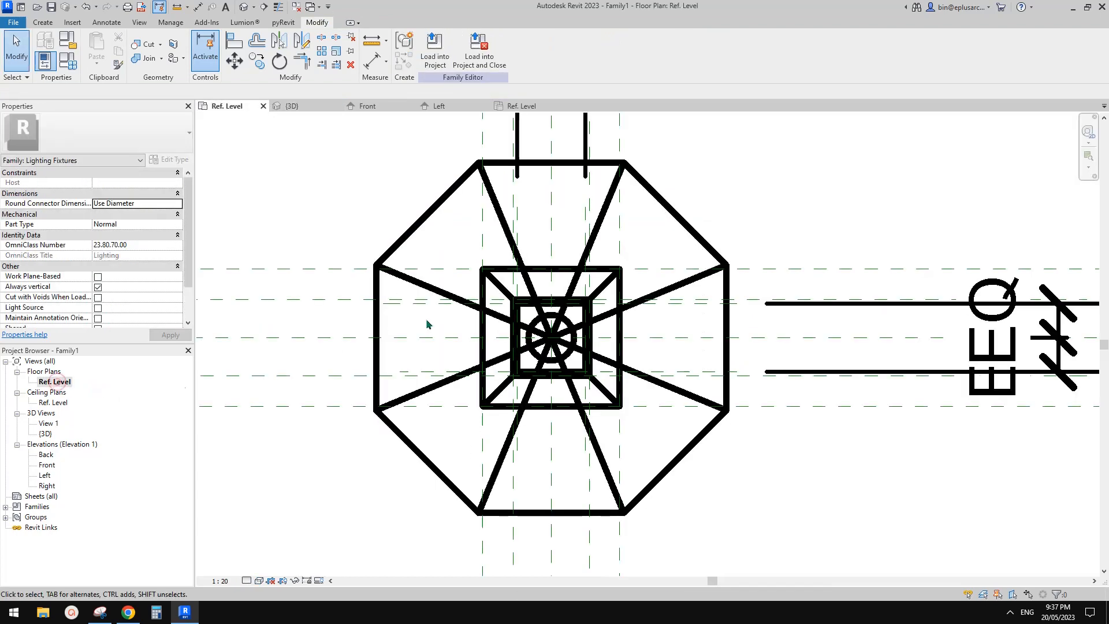
pyautogui.click(490, 202)
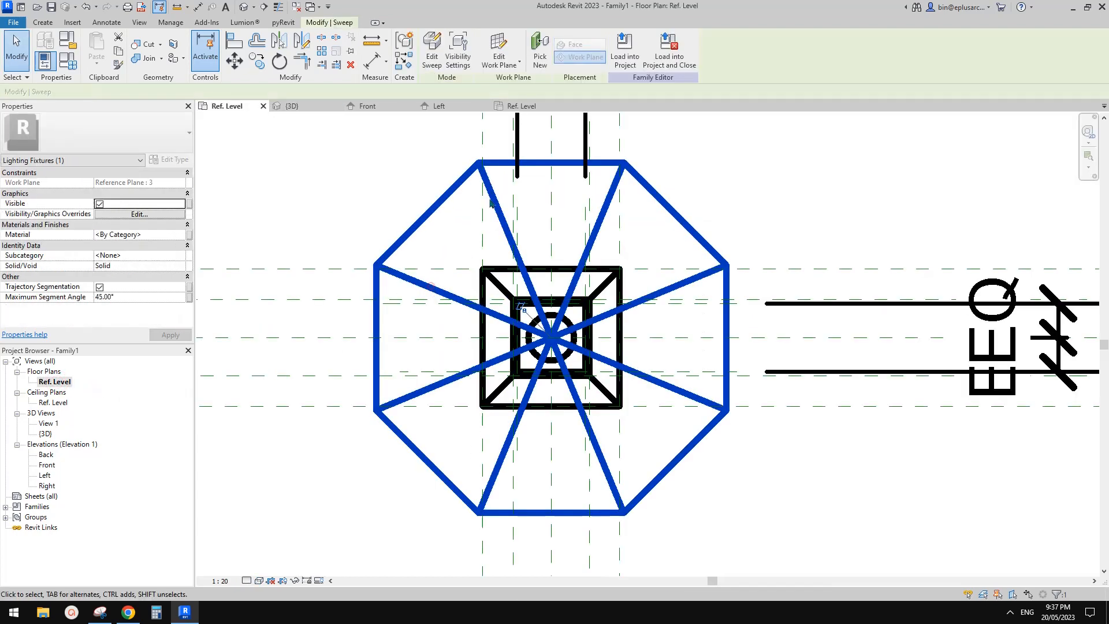
pyautogui.doubleClick(47, 465)
pyautogui.press('Escape')
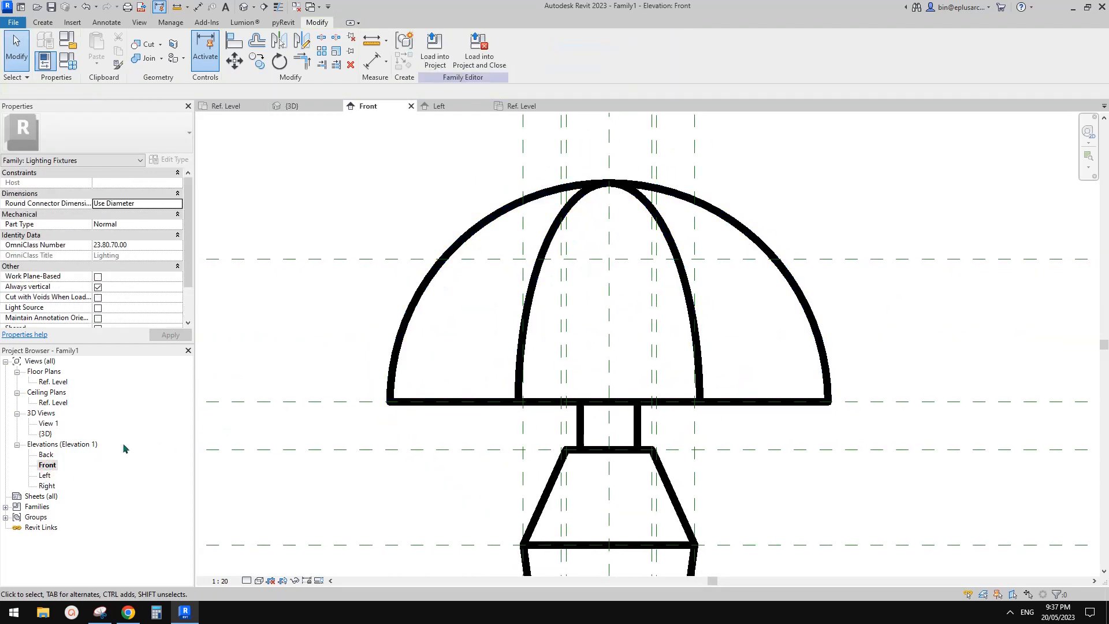
pyautogui.click(421, 300)
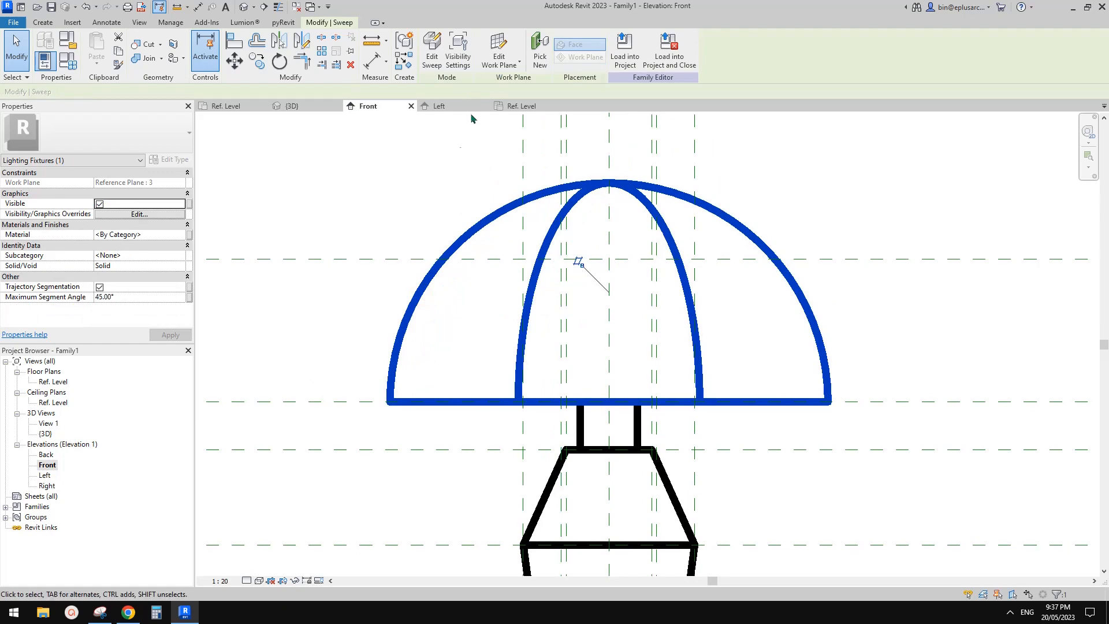
pyautogui.click(434, 53)
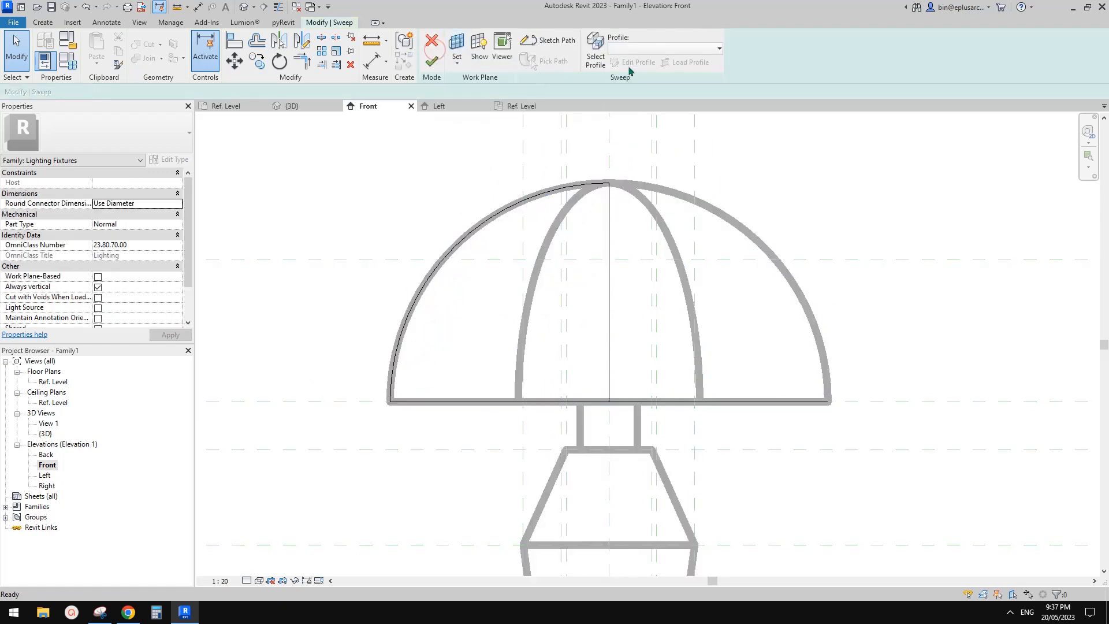
pyautogui.click(595, 53)
pyautogui.click(636, 62)
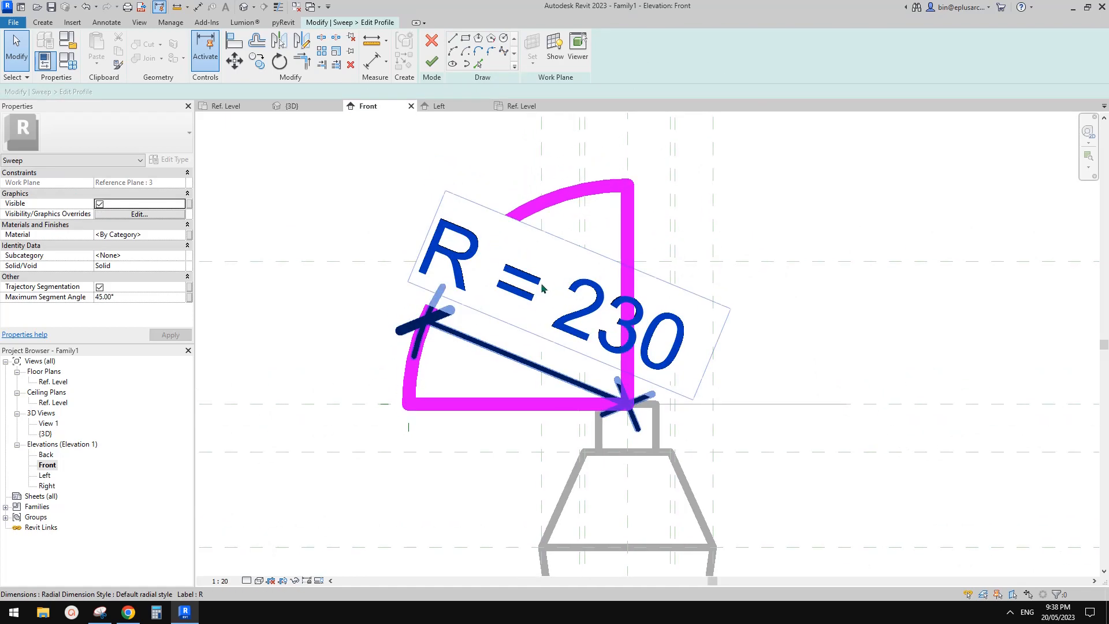
# Step: Set the Front elevation's scale to 1:5 for the profile sketch
pyautogui.click(224, 582)
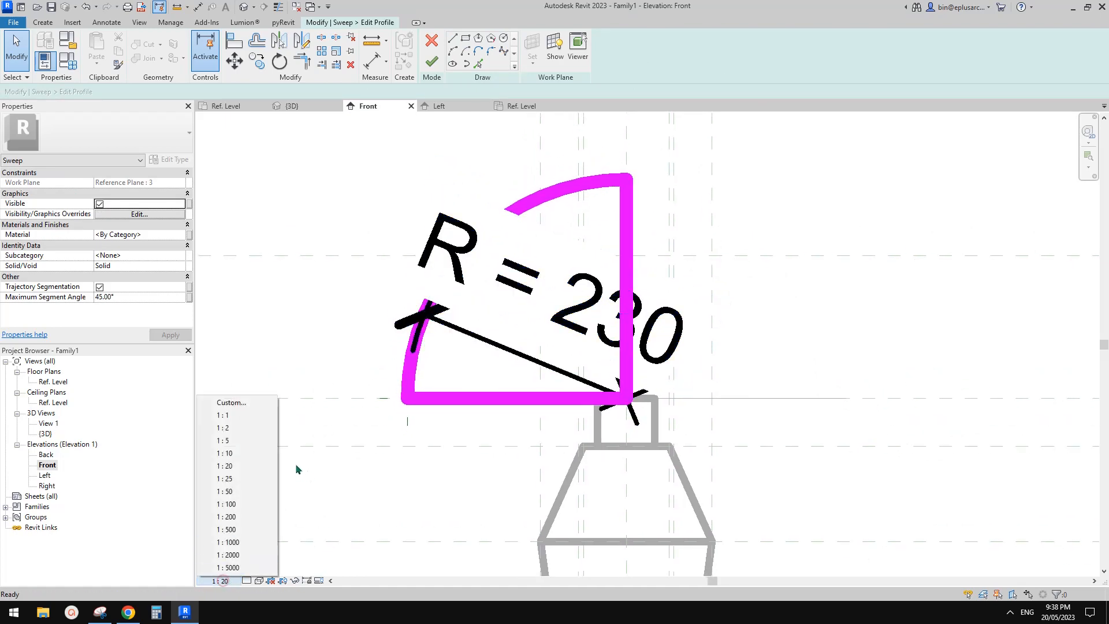
pyautogui.click(235, 439)
pyautogui.scroll(1, 495, 348)
pyautogui.moveTo(532, 361); pyautogui.dragTo(570, 318, button='middle')
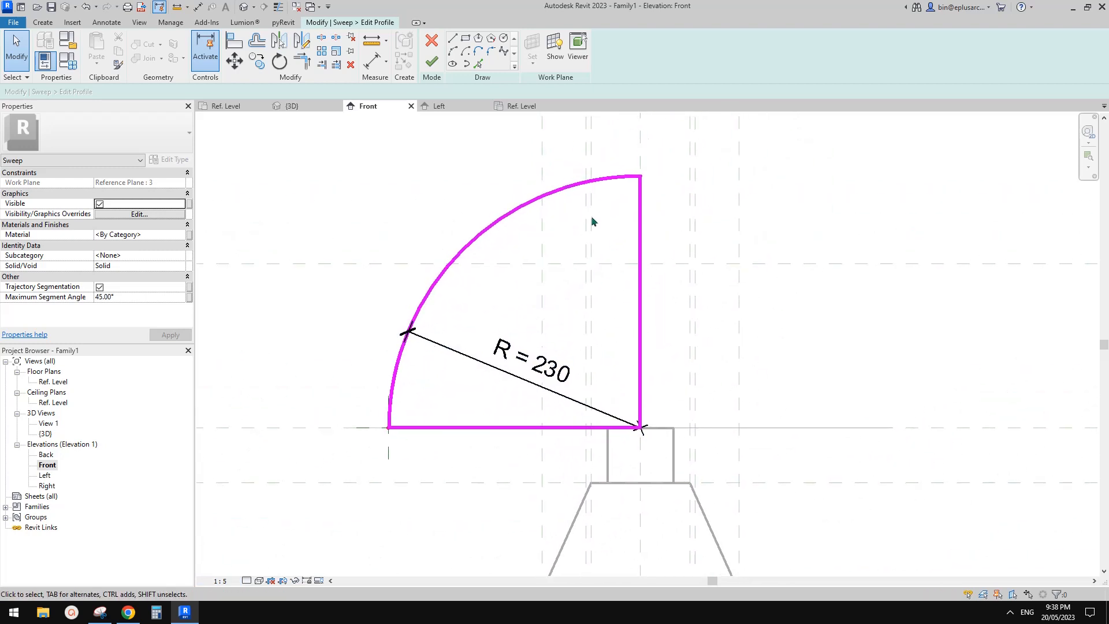
pyautogui.moveTo(521, 271); pyautogui.dragTo(524, 284, button='middle')
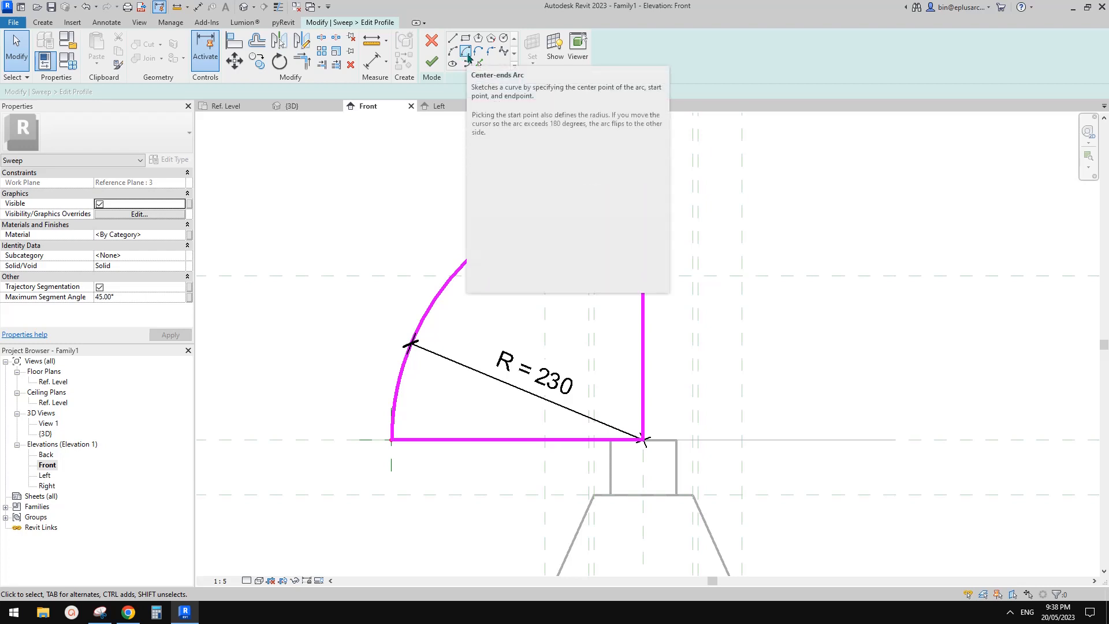
# Step: Draw a concentric inner quarter arc of radius 215 inside the profile, from the base line to the centre axis
pyautogui.click(468, 56)
pyautogui.click(643, 440)
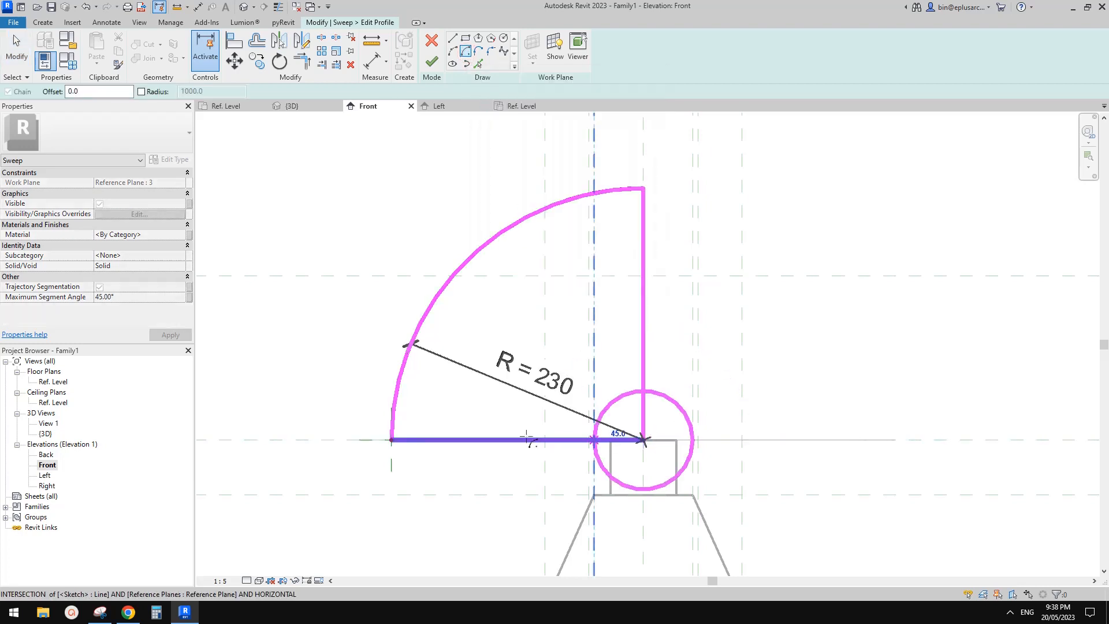
pyautogui.click(408, 440)
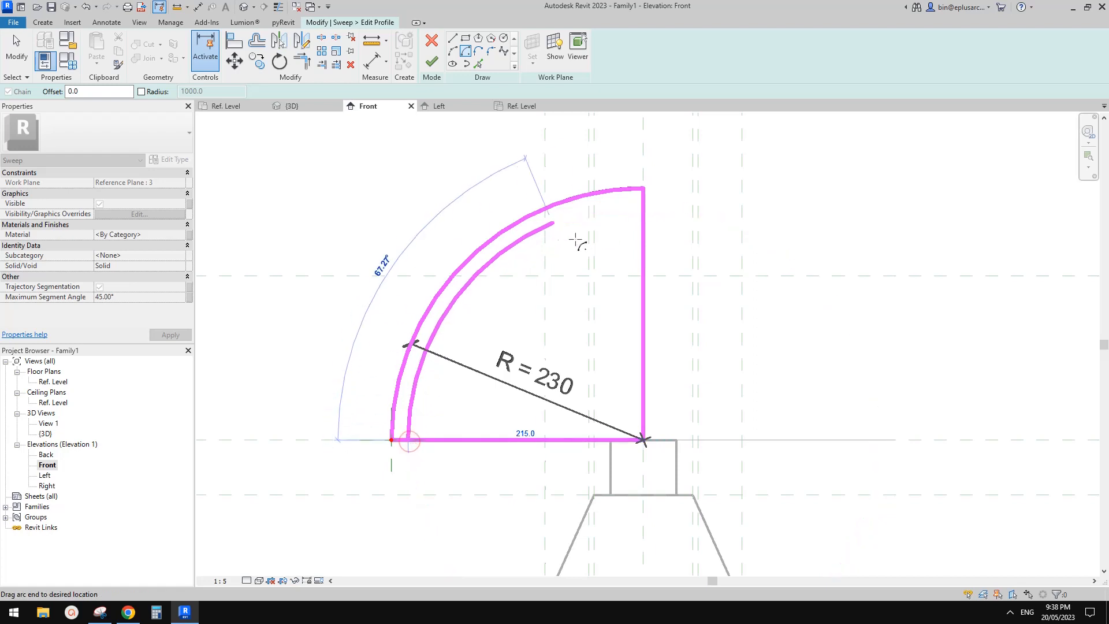
pyautogui.click(645, 209)
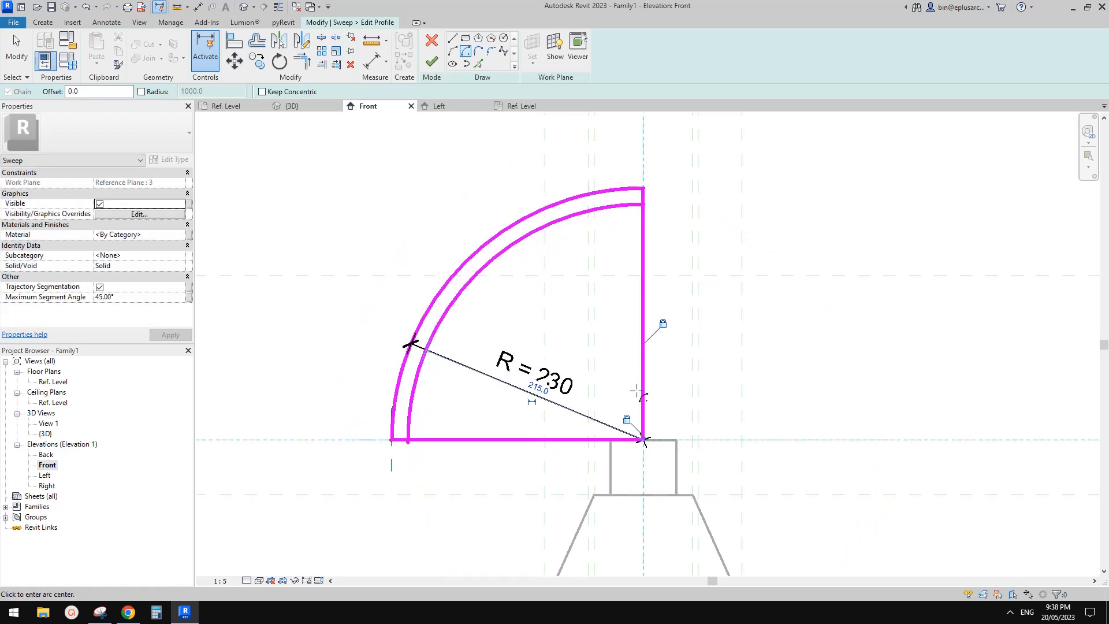
pyautogui.press('Escape')
pyautogui.press('Escape')
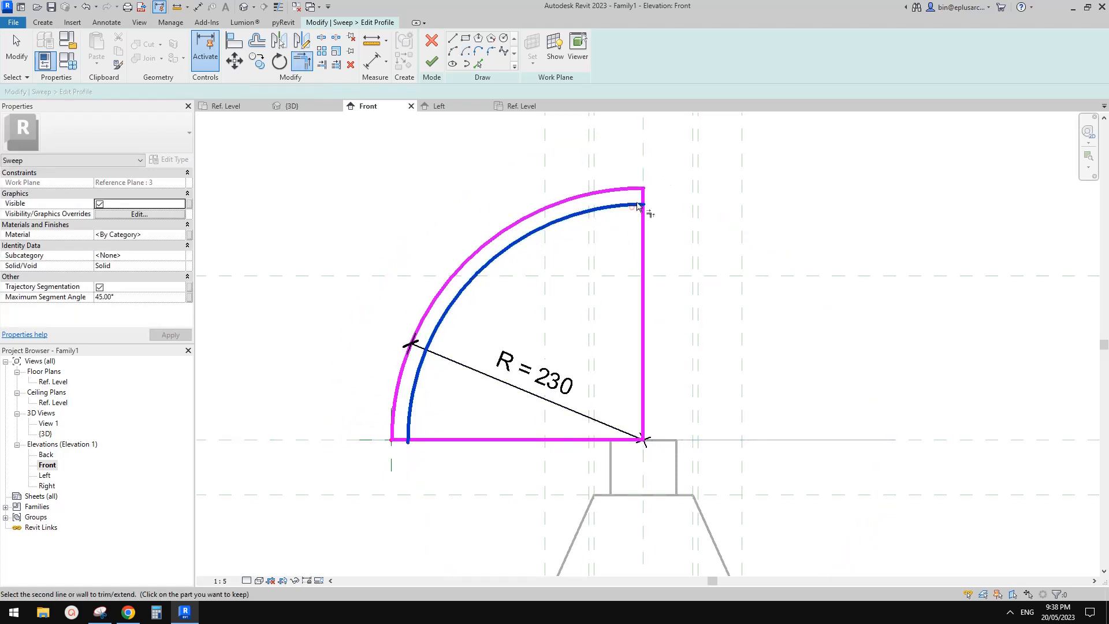
# Step: Trim the profile's vertical axis line and horizontal base line to the inner arc, forming a thin closed shell
pyautogui.click(593, 210)
pyautogui.click(405, 440)
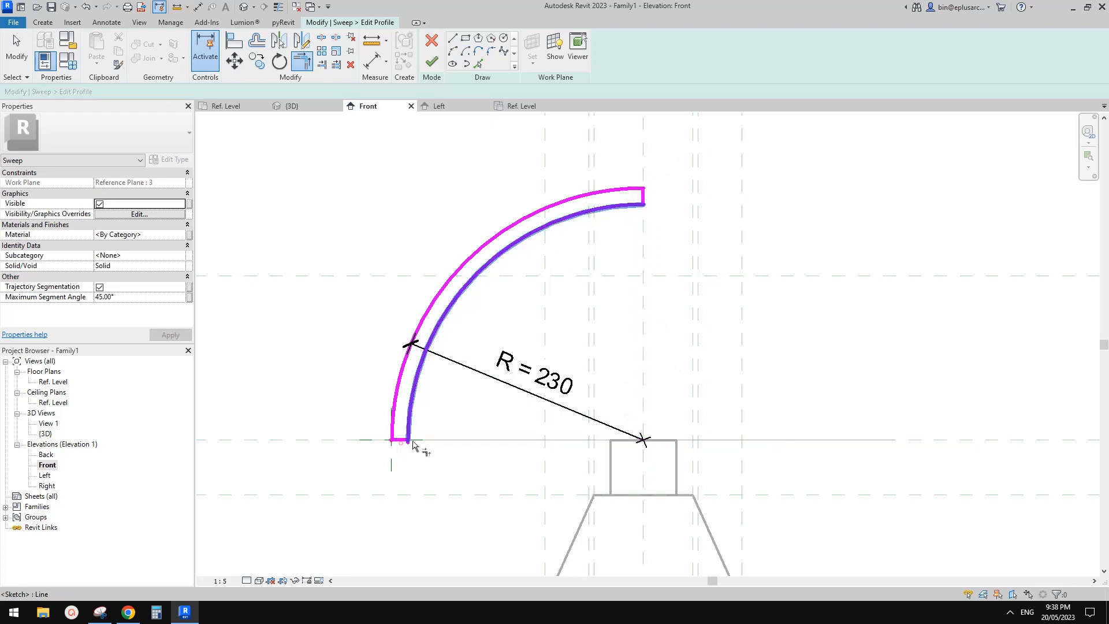
pyautogui.press('Escape')
# Step: Dimension the inner arc's radius and label it with a new type parameter named r
pyautogui.moveTo(484, 297); pyautogui.dragTo(486, 293, button='middle')
pyautogui.click(487, 261)
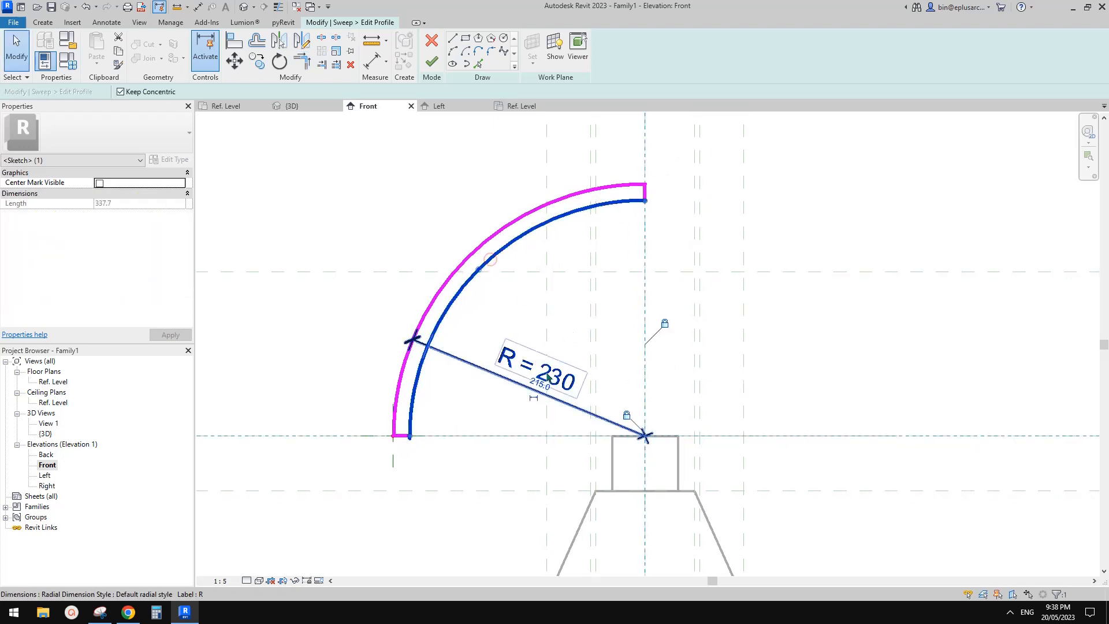
pyautogui.moveTo(464, 360); pyautogui.dragTo(534, 310)
pyautogui.click(543, 48)
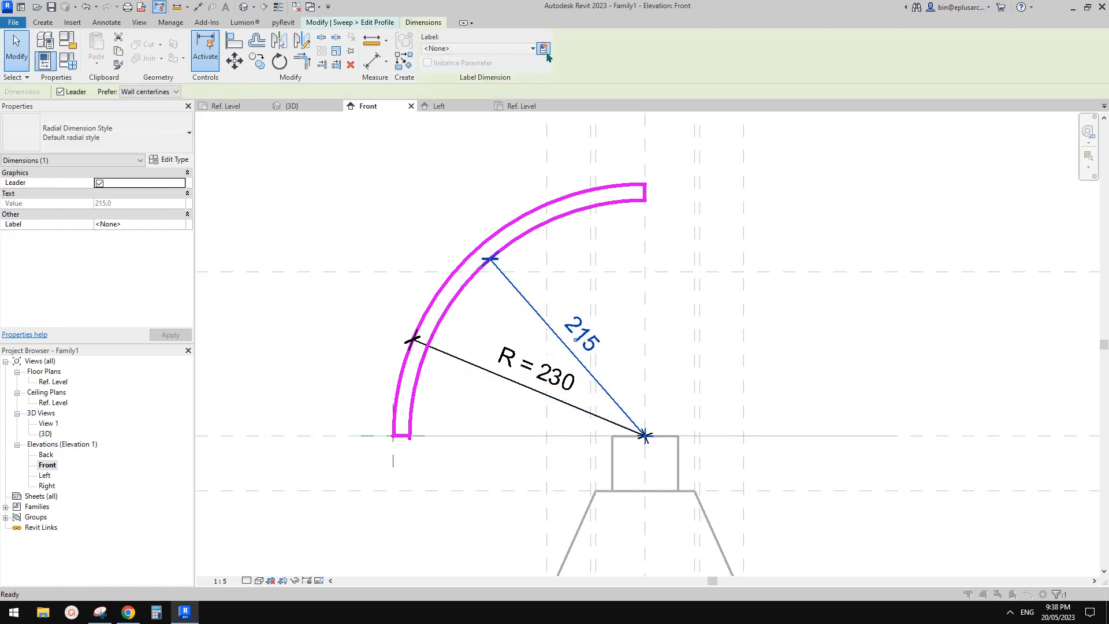
pyautogui.write('r')
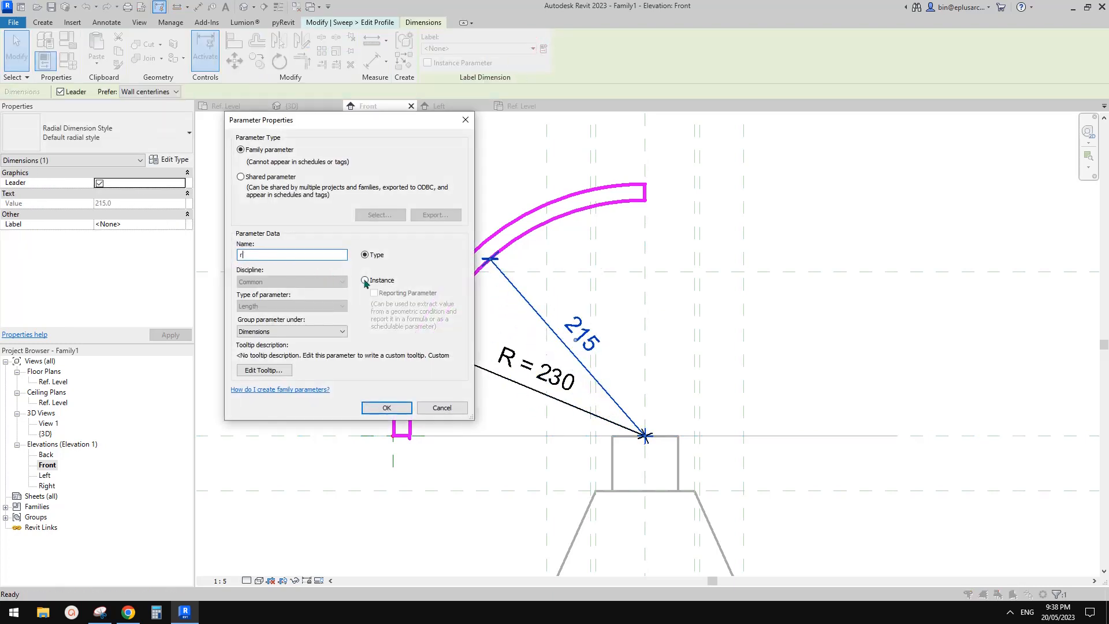
pyautogui.click(384, 410)
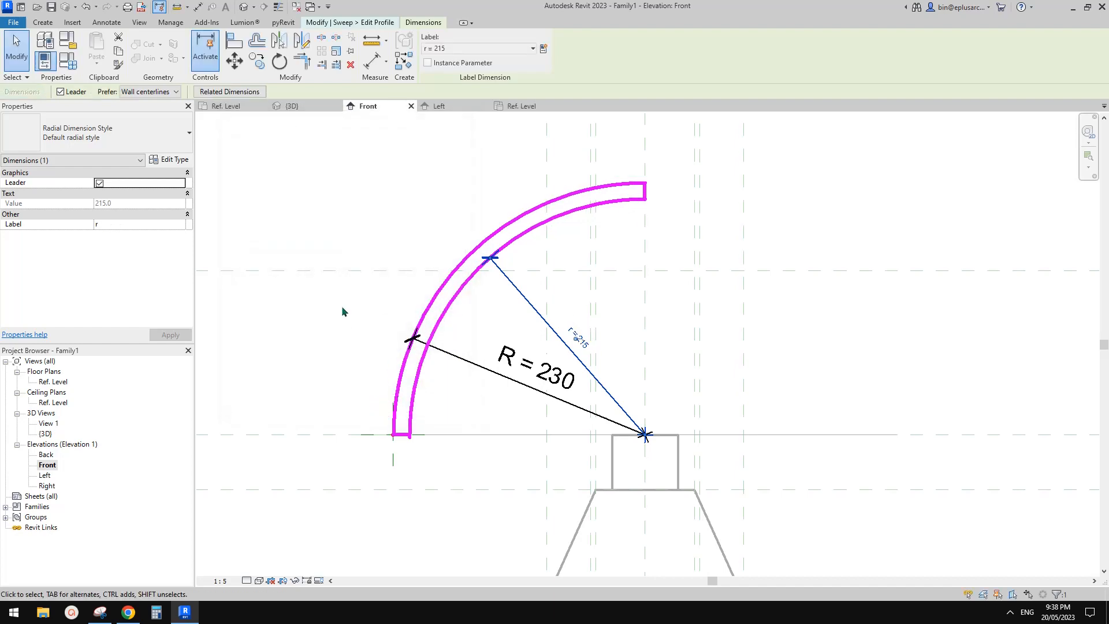
# Step: Add a length type parameter TH under Dimensions in the family types and set its value to 5
pyautogui.click(67, 60)
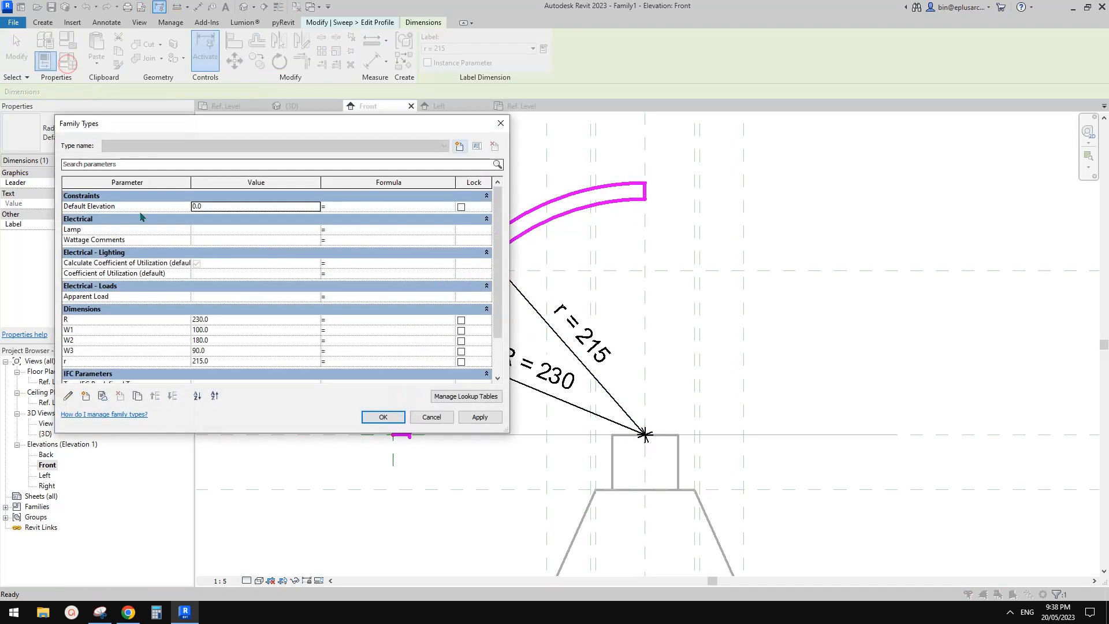
pyautogui.click(87, 396)
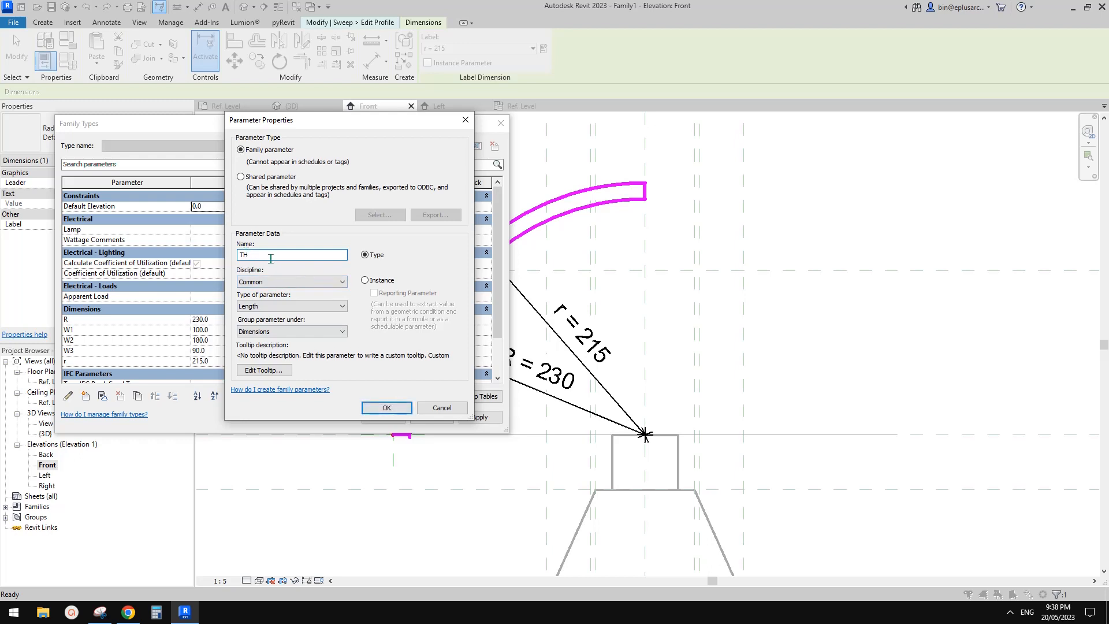
pyautogui.click(386, 409)
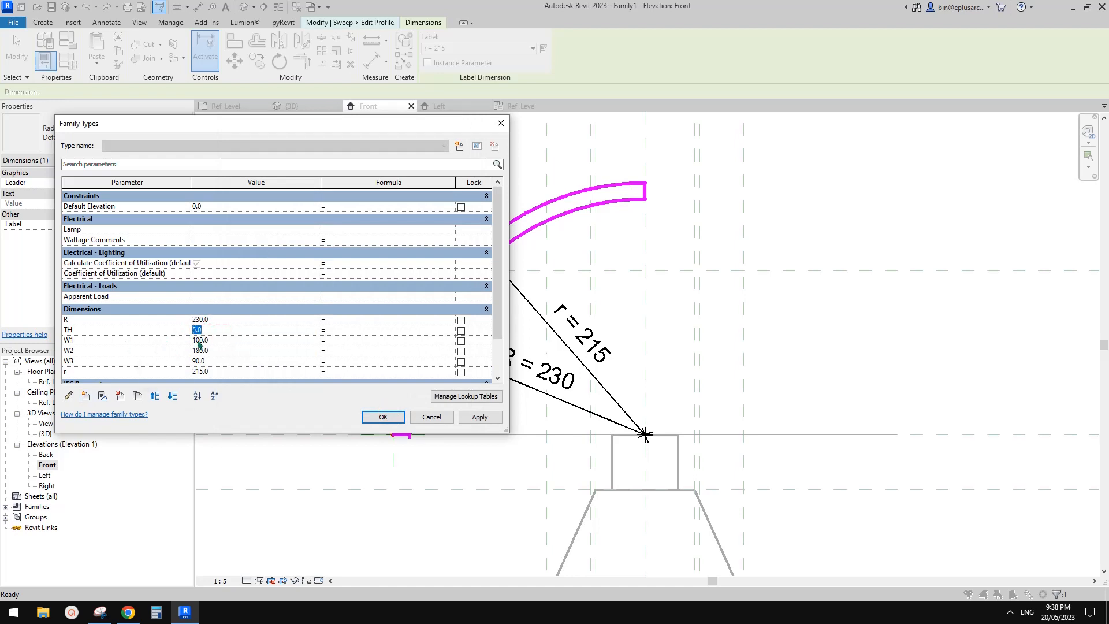
# Step: Give the inner radius parameter r the formula R-TH and apply it to the profile
pyautogui.scroll(-1, 198, 345)
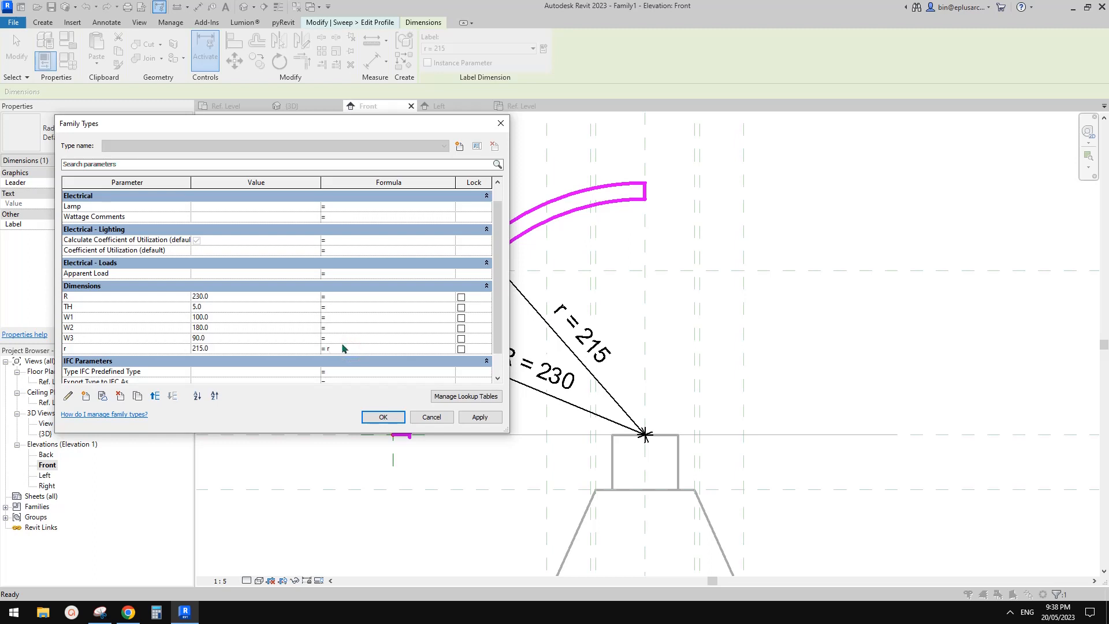
pyautogui.scroll(-1, 343, 348)
pyautogui.write('-TH')
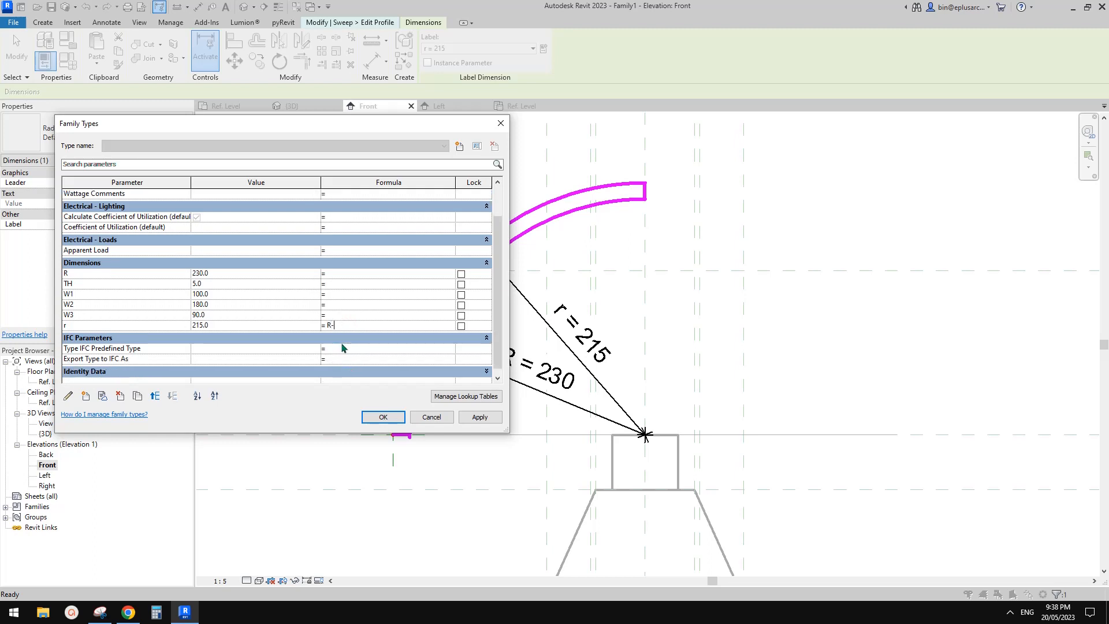
pyautogui.click(480, 416)
pyautogui.click(392, 421)
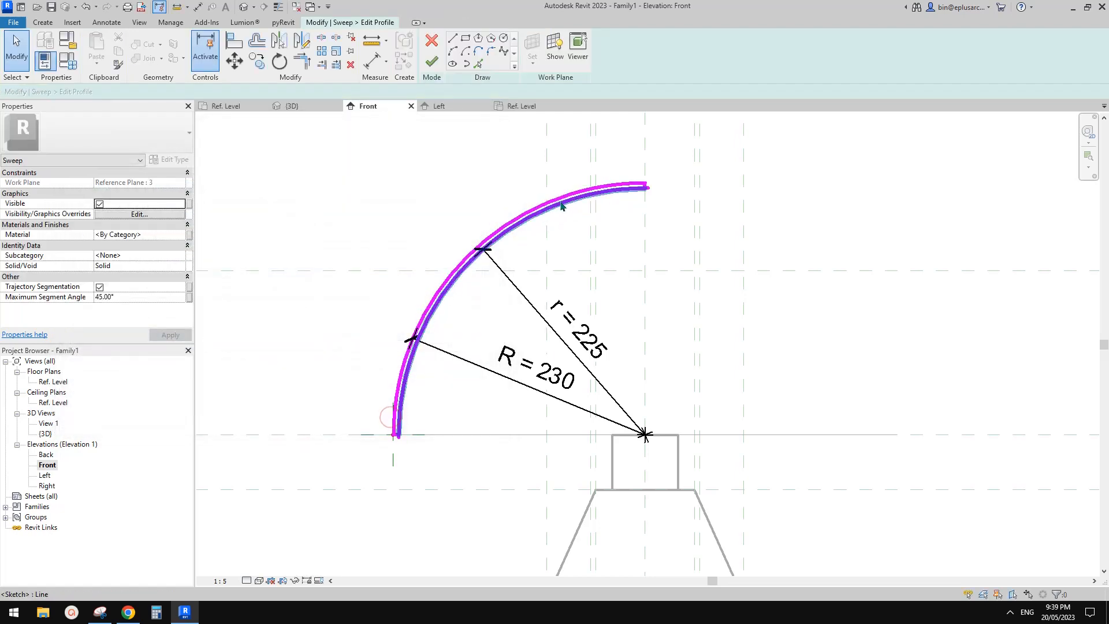
# Step: Finish the shade's profile sketch and sweep edit, and inspect the hollow shade from below in the 3D view
pyautogui.scroll(3, 609, 194)
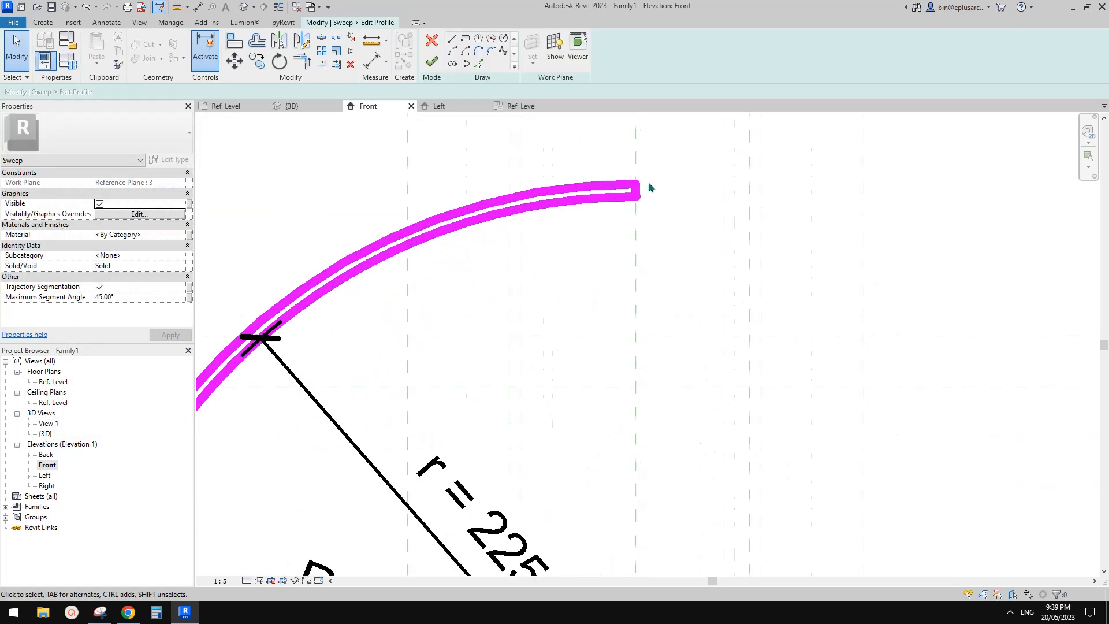
pyautogui.scroll(-5, 557, 218)
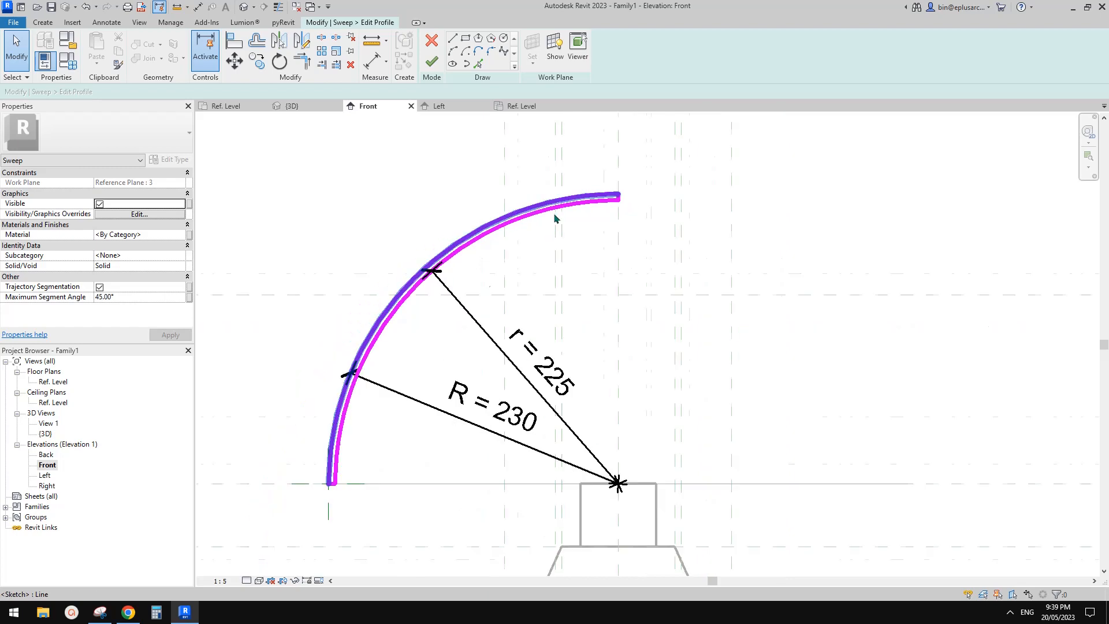
pyautogui.click(430, 65)
pyautogui.scroll(-3, 520, 166)
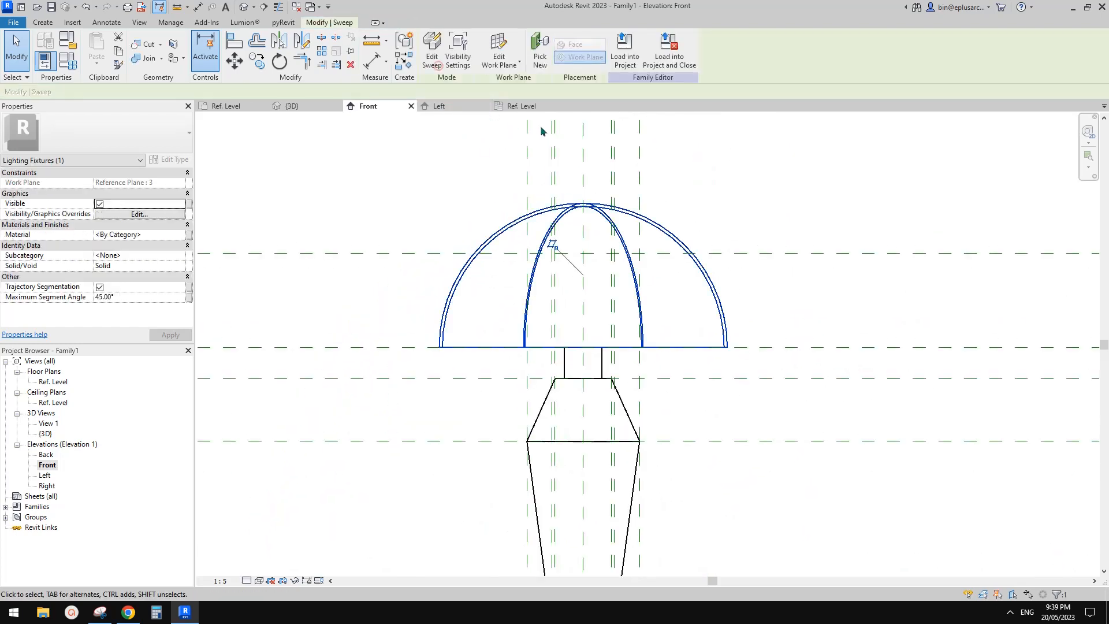
pyautogui.click(242, 9)
pyautogui.keyDown('shift'); pyautogui.moveTo(578, 248); pyautogui.dragTo(575, 324, button='middle'); pyautogui.keyUp('shift')
pyautogui.click(575, 323)
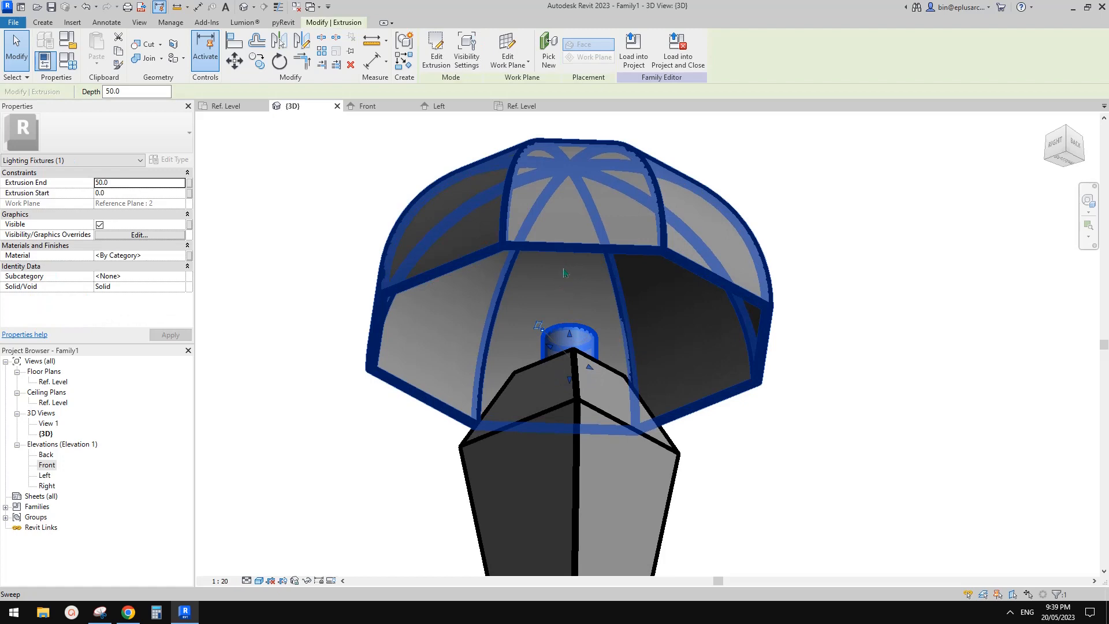
pyautogui.keyDown('shift'); pyautogui.moveTo(564, 273); pyautogui.dragTo(613, 358, button='middle'); pyautogui.keyUp('shift')
# Step: Start a Revolve in the Left elevation and draw a vertical axis line about 95 mm long on the Light Source Axis inside the shade
pyautogui.doubleClick(45, 476)
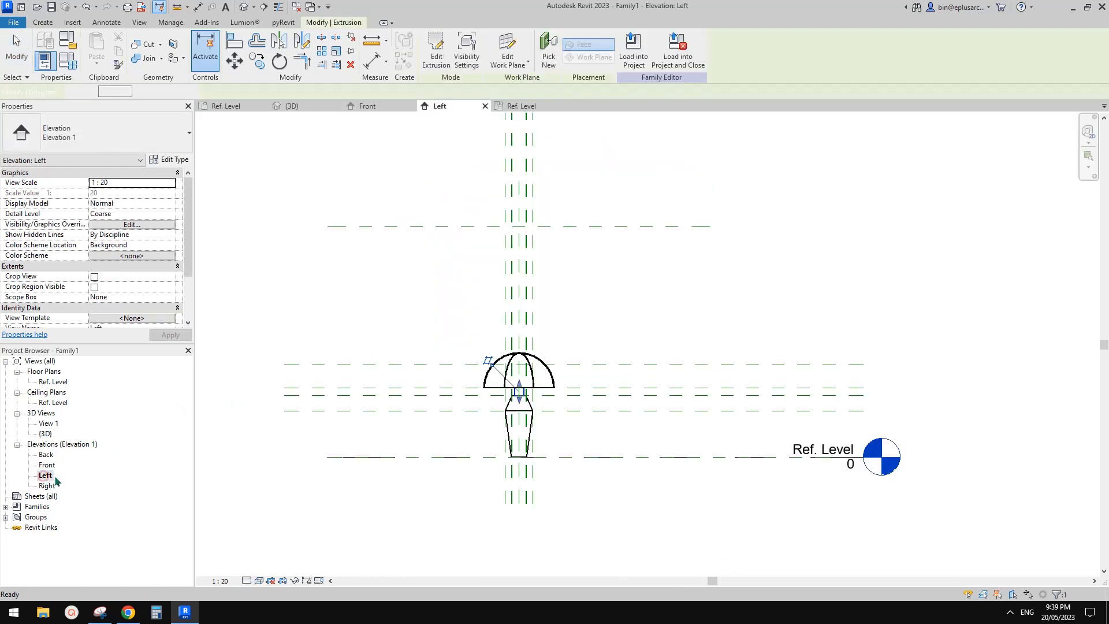
pyautogui.scroll(3, 479, 392)
pyautogui.press('Escape')
pyautogui.moveTo(509, 382); pyautogui.dragTo(538, 360, button='middle')
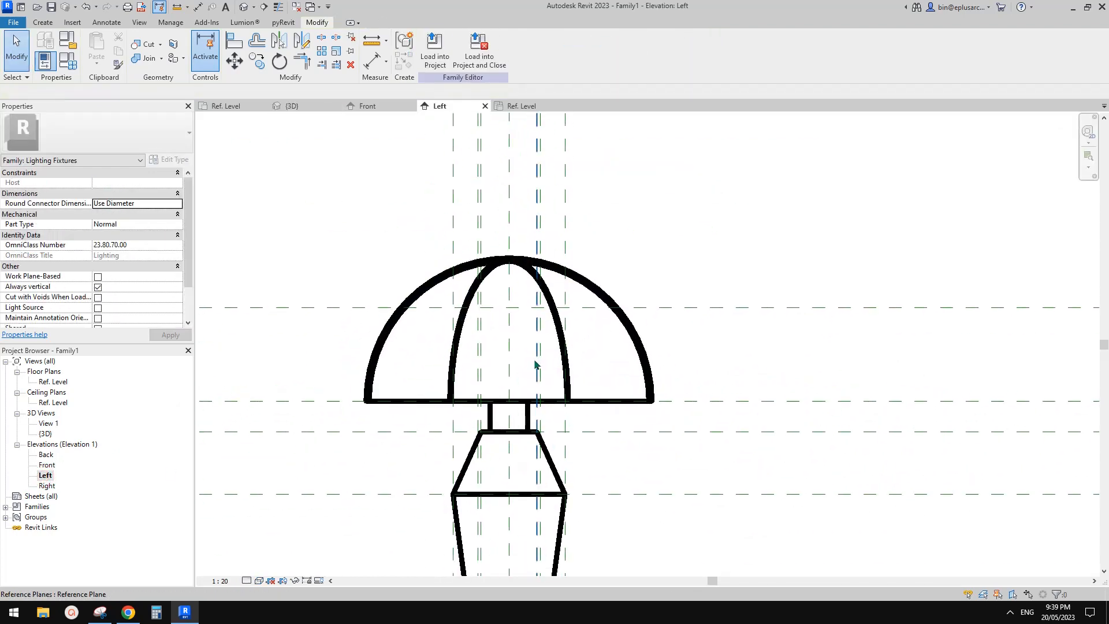
pyautogui.click(52, 22)
pyautogui.moveTo(306, 165); pyautogui.dragTo(301, 167, button='middle')
pyautogui.moveTo(389, 227); pyautogui.dragTo(419, 226, button='middle')
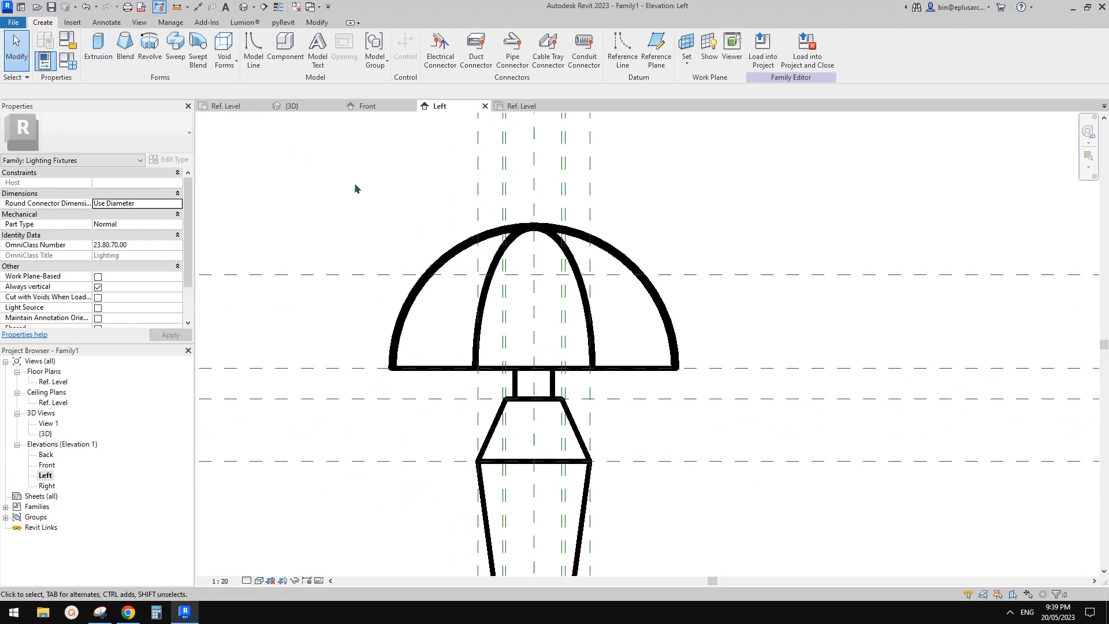
pyautogui.click(152, 52)
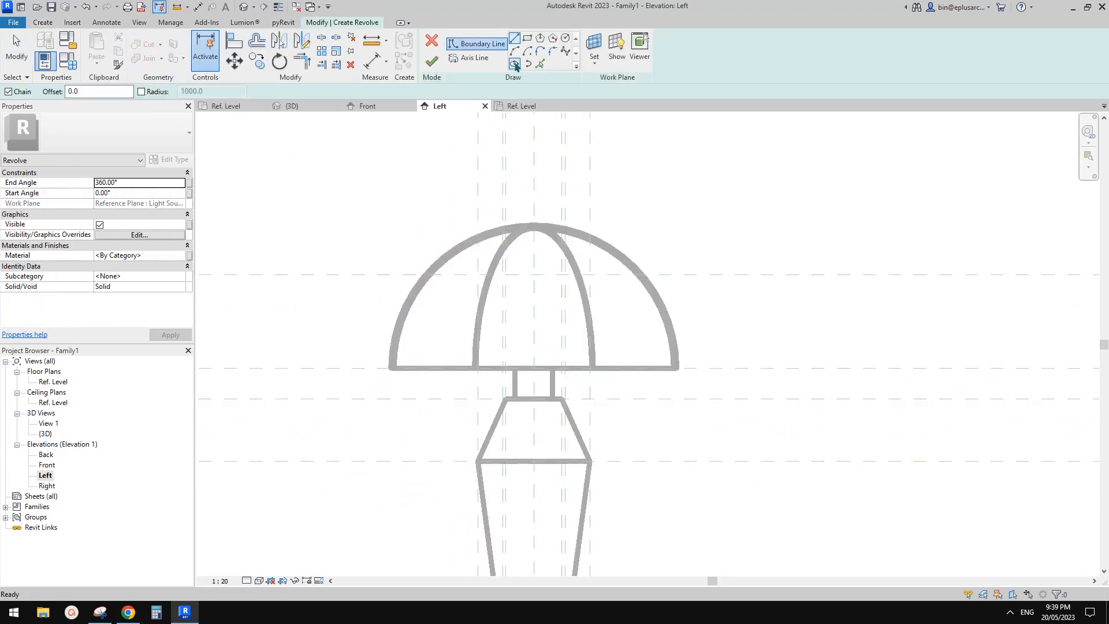
pyautogui.click(473, 58)
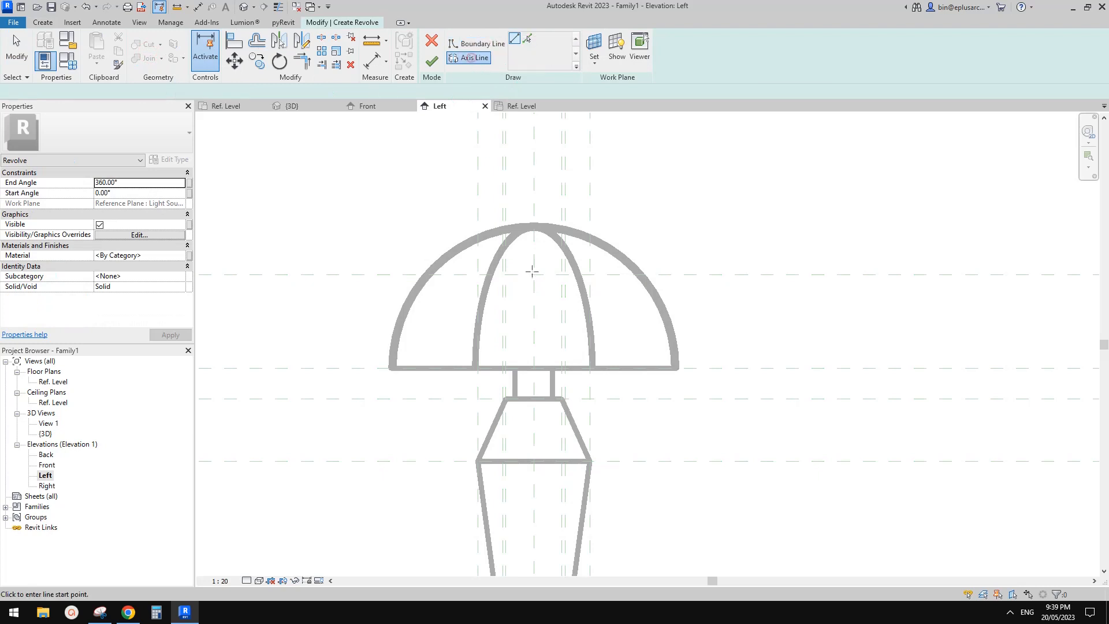
pyautogui.click(535, 362)
pyautogui.click(535, 303)
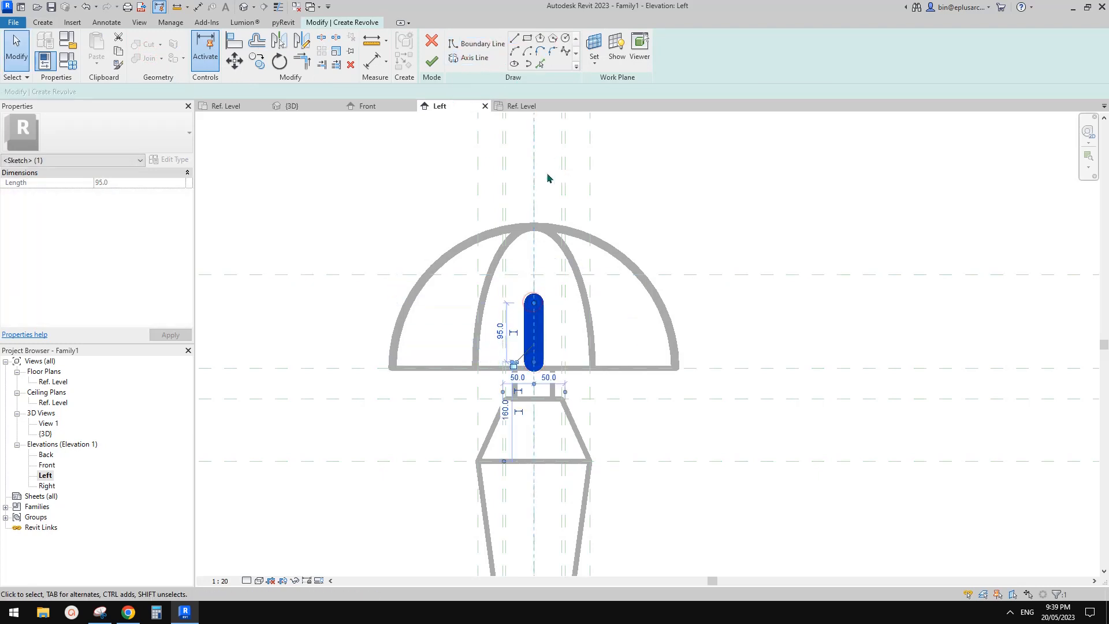
# Step: Set the Left elevation's scale to 1:5 and move the revolve's axis line straight up above the shade
pyautogui.click(225, 581)
pyautogui.click(228, 443)
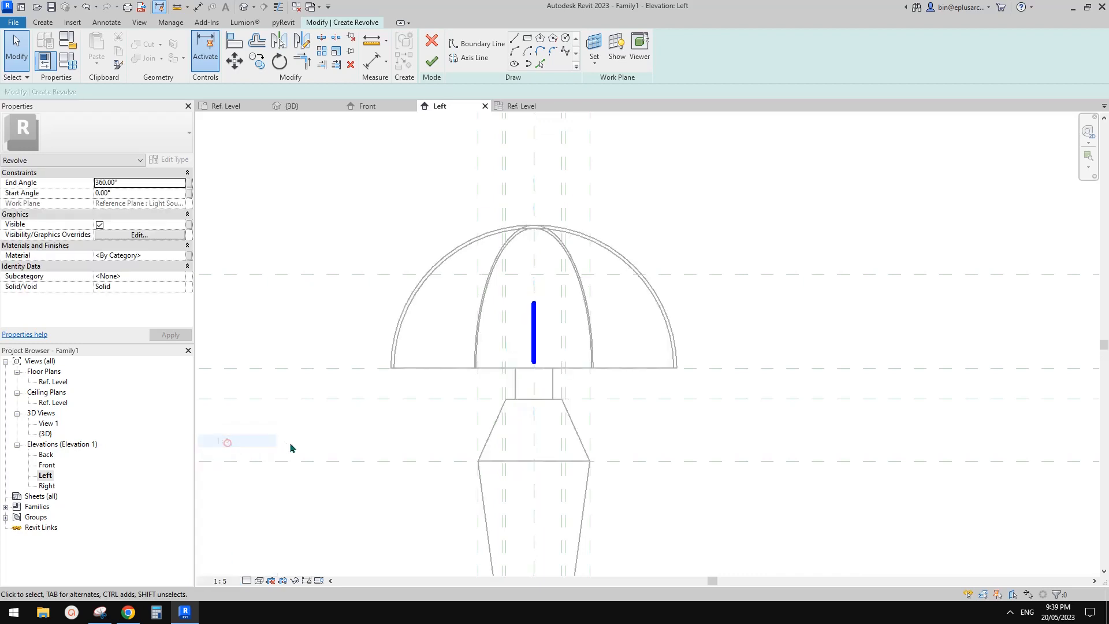
pyautogui.click(528, 345)
pyautogui.scroll(-1, 528, 345)
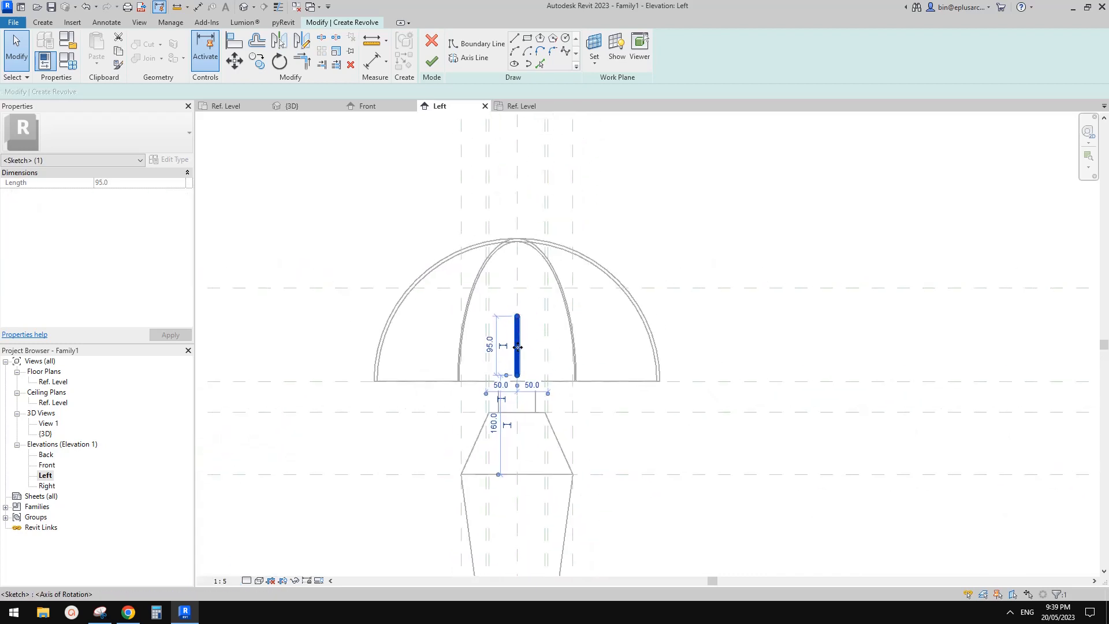
pyautogui.moveTo(532, 352); pyautogui.dragTo(522, 381, button='middle')
pyautogui.moveTo(522, 381); pyautogui.dragTo(529, 215)
pyautogui.click(495, 330)
# Step: Draw the bulb base's boundary from the centre axis inside the neck: a 20 mm horizontal line and a vertical line up past the shade's bottom edge
pyautogui.scroll(2, 518, 294)
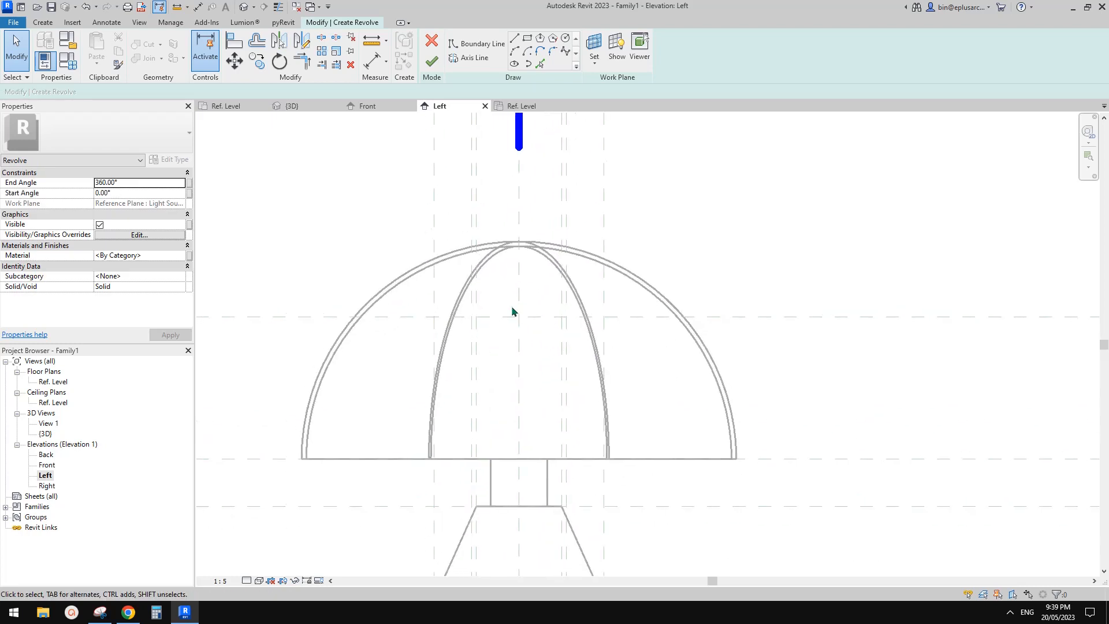
pyautogui.moveTo(519, 324); pyautogui.dragTo(535, 281, button='middle')
pyautogui.click(482, 44)
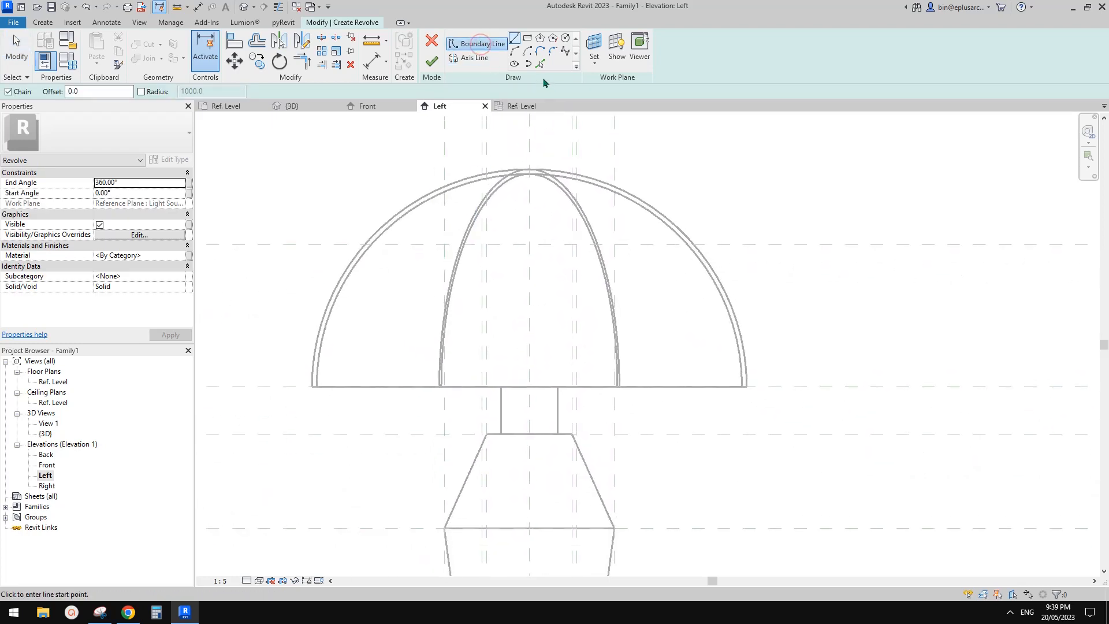
pyautogui.scroll(1, 529, 400)
pyautogui.click(529, 406)
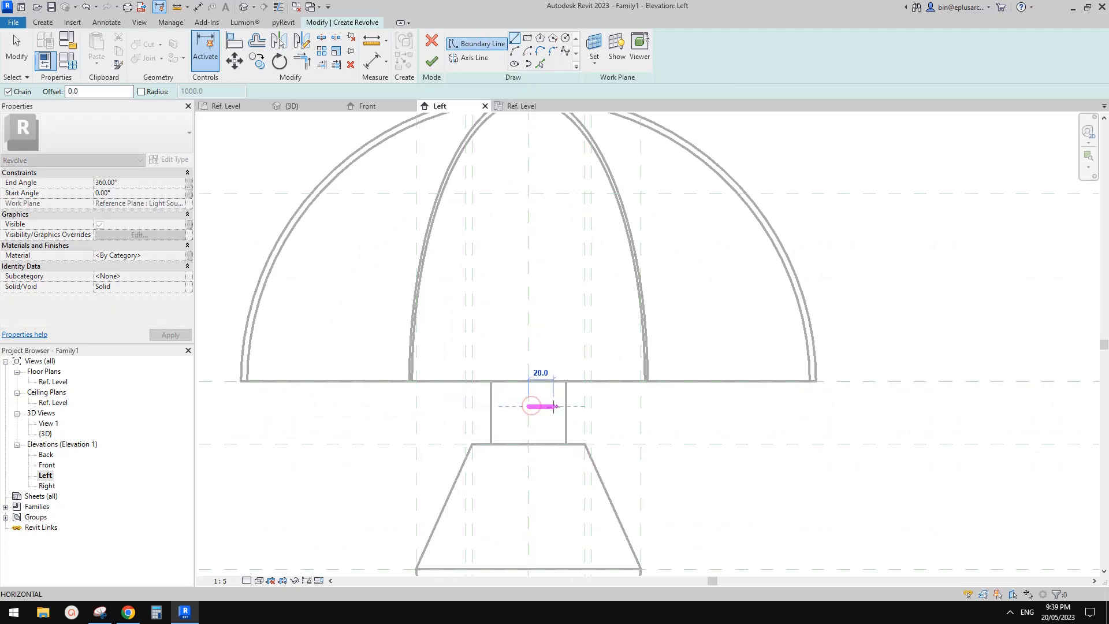
pyautogui.click(553, 406)
pyautogui.click(553, 344)
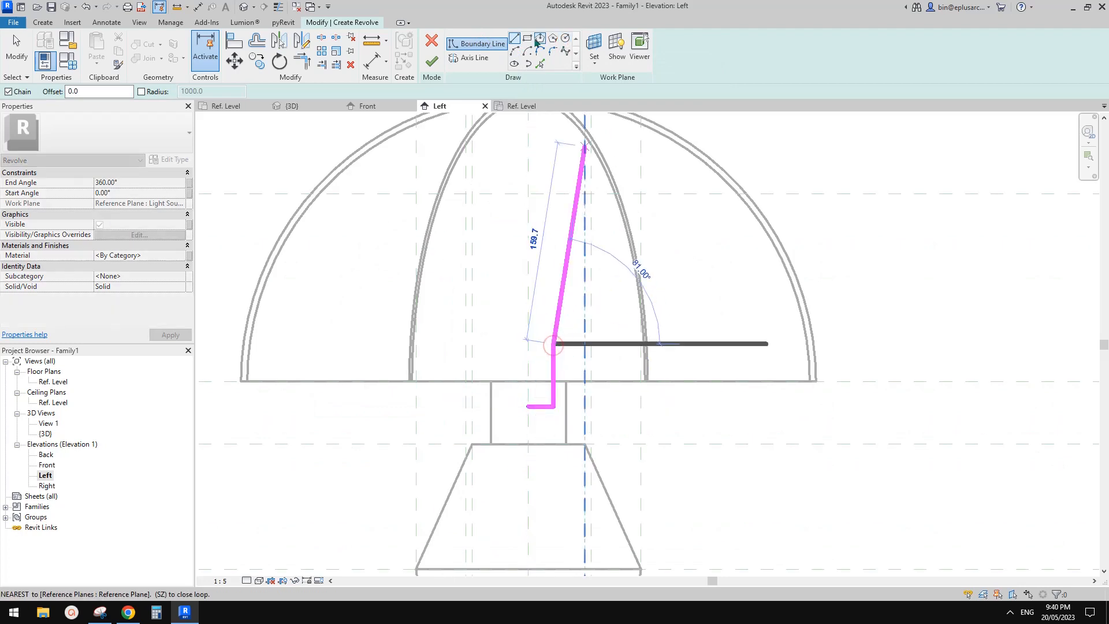
# Step: Add an outward-bulging arc from the vertical line's upper end to the centre axis as the bulb's round head
pyautogui.click(518, 54)
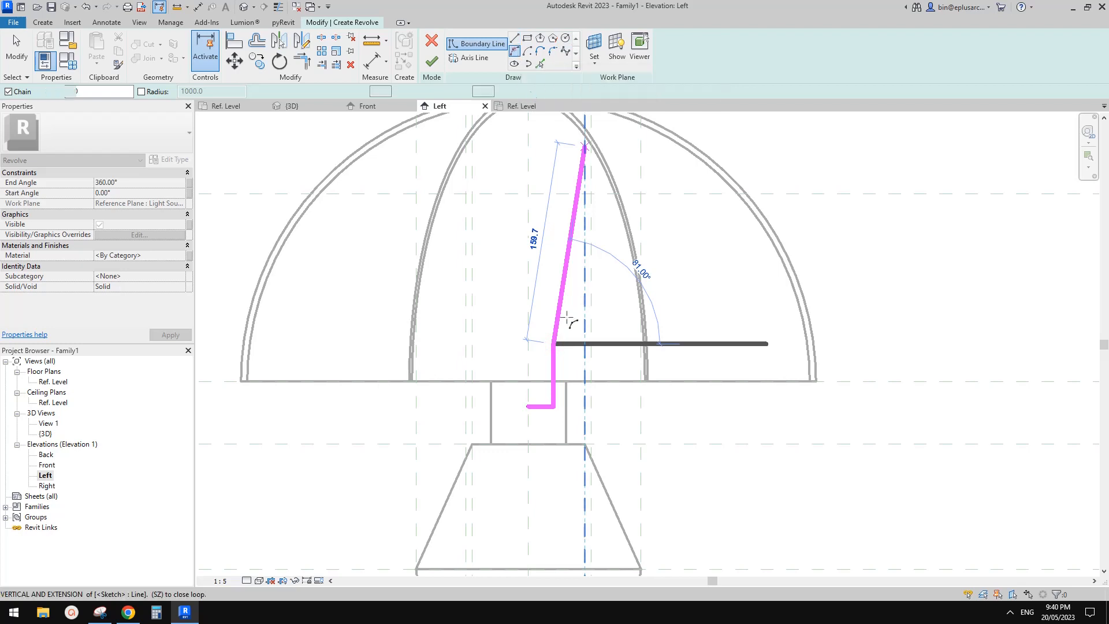
pyautogui.click(529, 276)
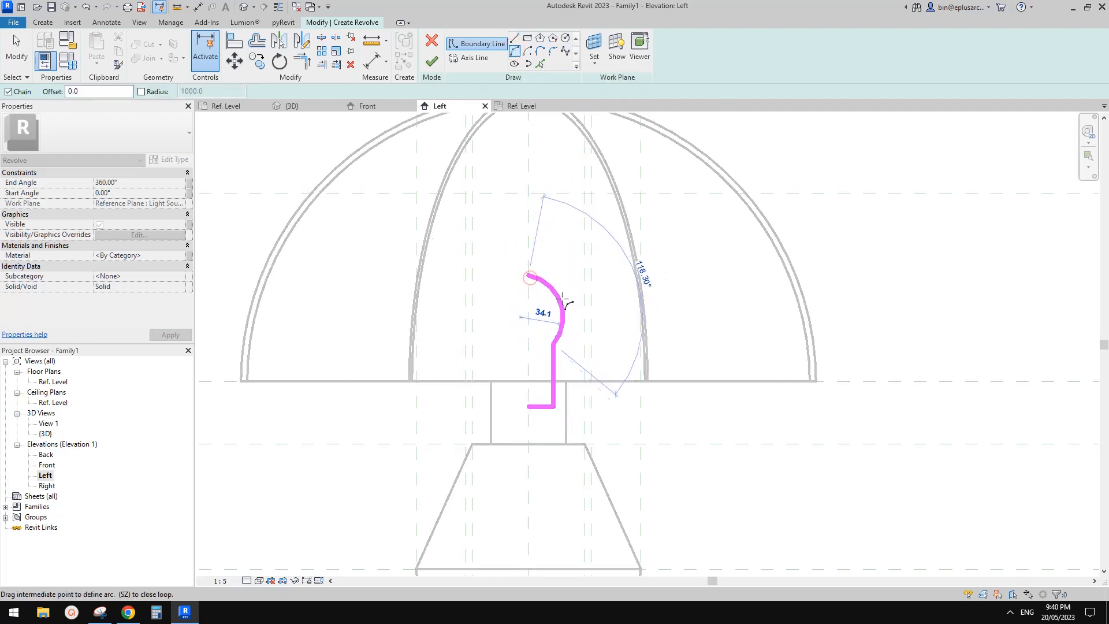
pyautogui.click(565, 302)
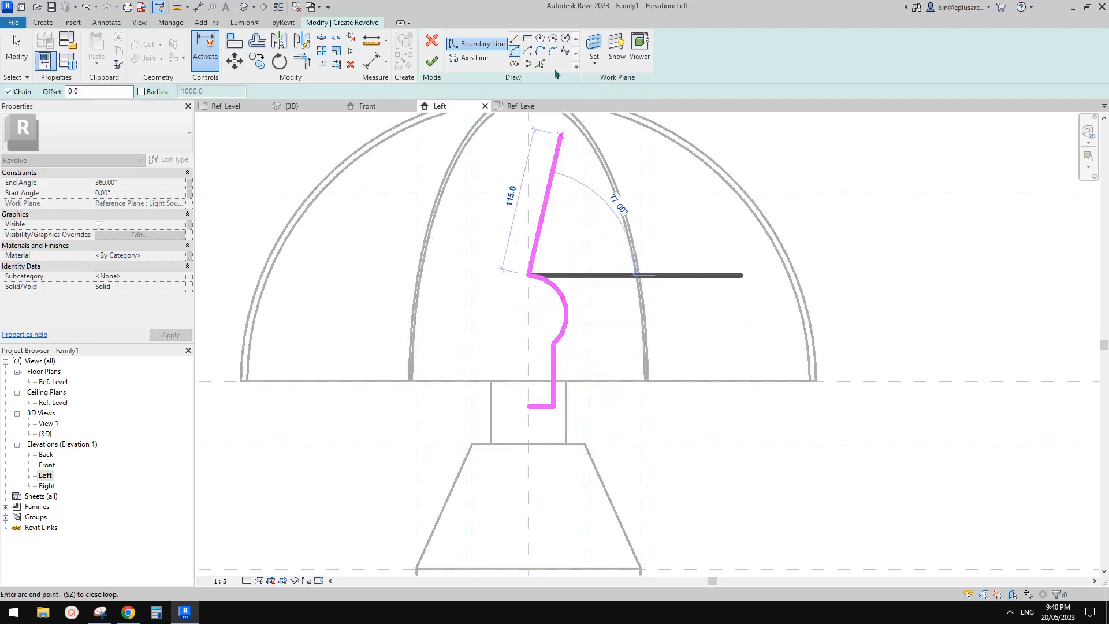
# Step: Close the bulb profile with a vertical line along the centre axis and finish the 360° revolve
pyautogui.click(514, 38)
pyautogui.click(528, 407)
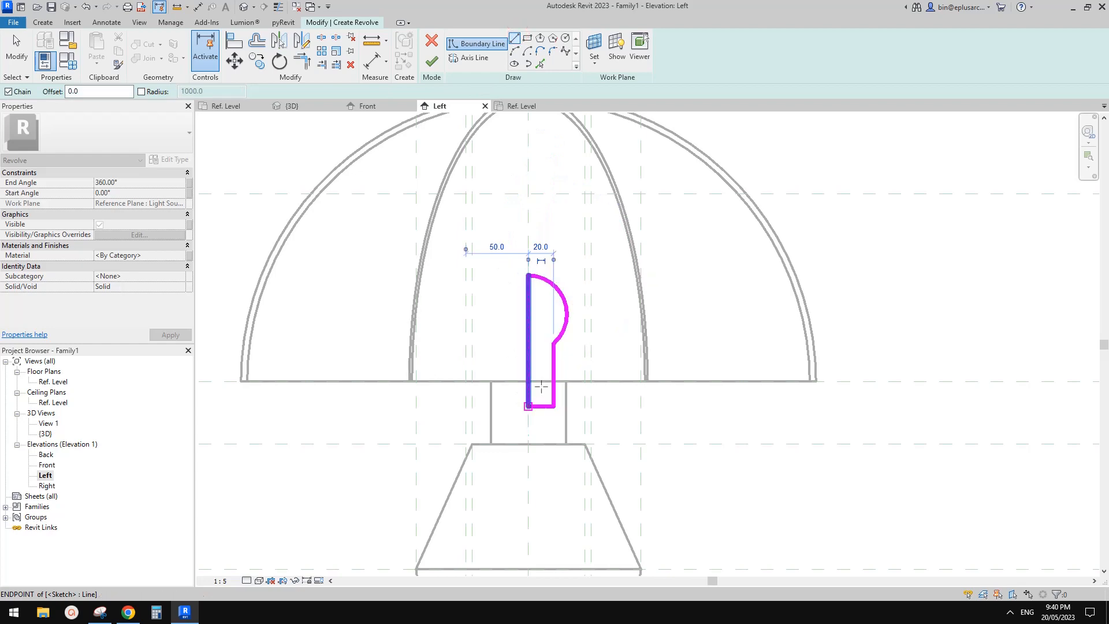
pyautogui.click(431, 61)
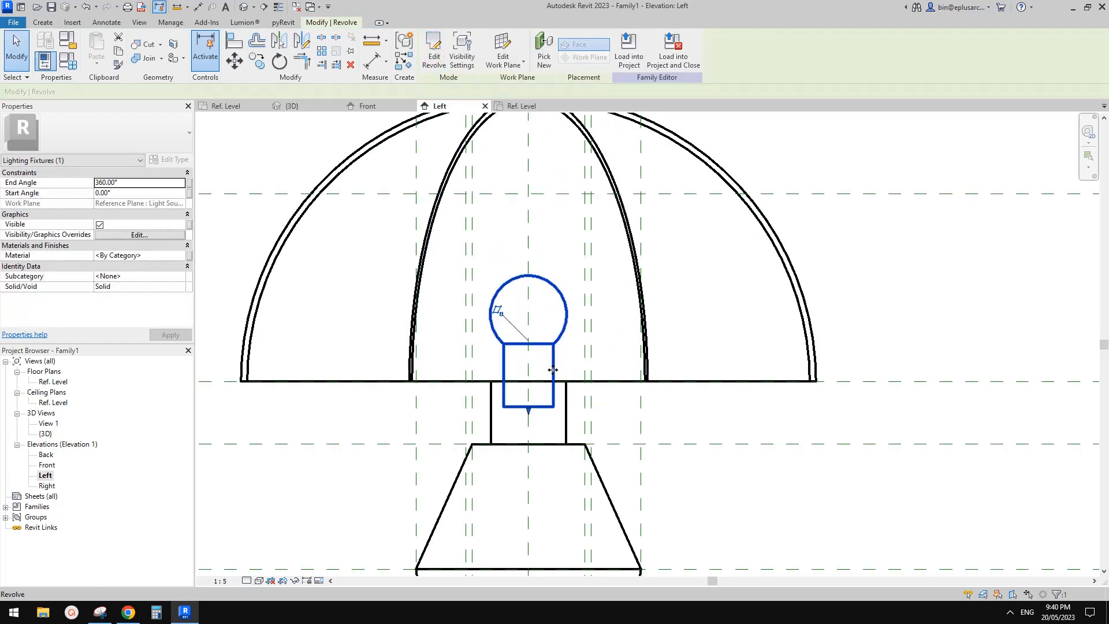
# Step: Inspect the revolved bulb beneath the shade from several angles in the 3D view
pyautogui.press('Escape')
pyautogui.scroll(-2, 550, 353)
pyautogui.moveTo(550, 349); pyautogui.dragTo(583, 317, button='middle')
pyautogui.click(243, 9)
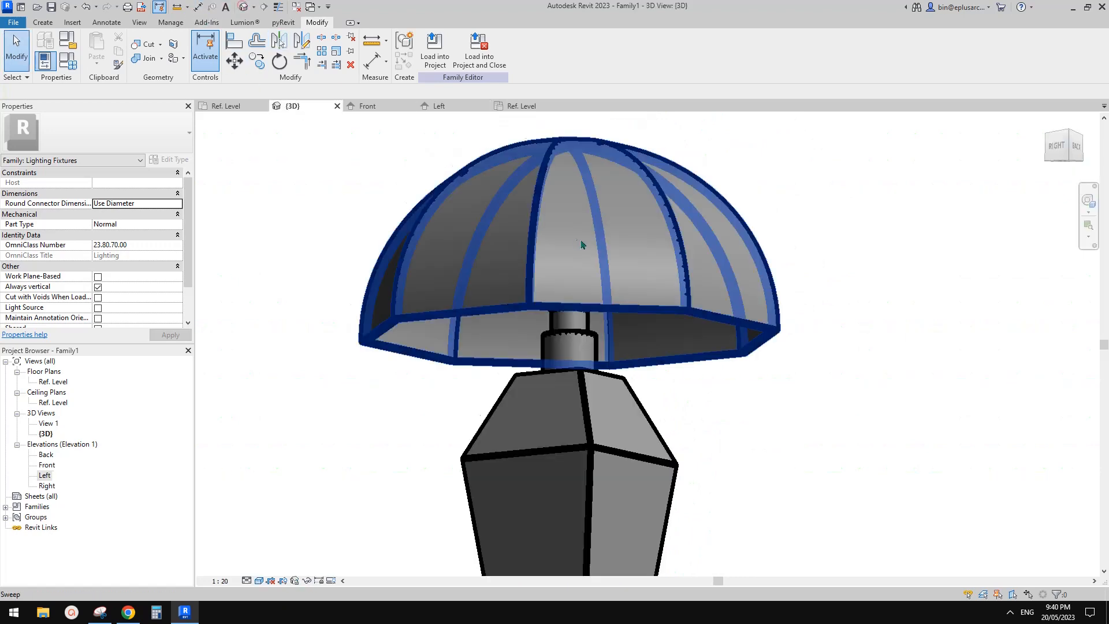
pyautogui.keyDown('shift'); pyautogui.moveTo(583, 244); pyautogui.dragTo(551, 202, button='middle'); pyautogui.keyUp('shift')
pyautogui.scroll(1, 559, 291)
pyautogui.keyDown('shift'); pyautogui.moveTo(559, 295); pyautogui.dragTo(561, 333, button='middle'); pyautogui.keyUp('shift')
pyautogui.click(561, 332)
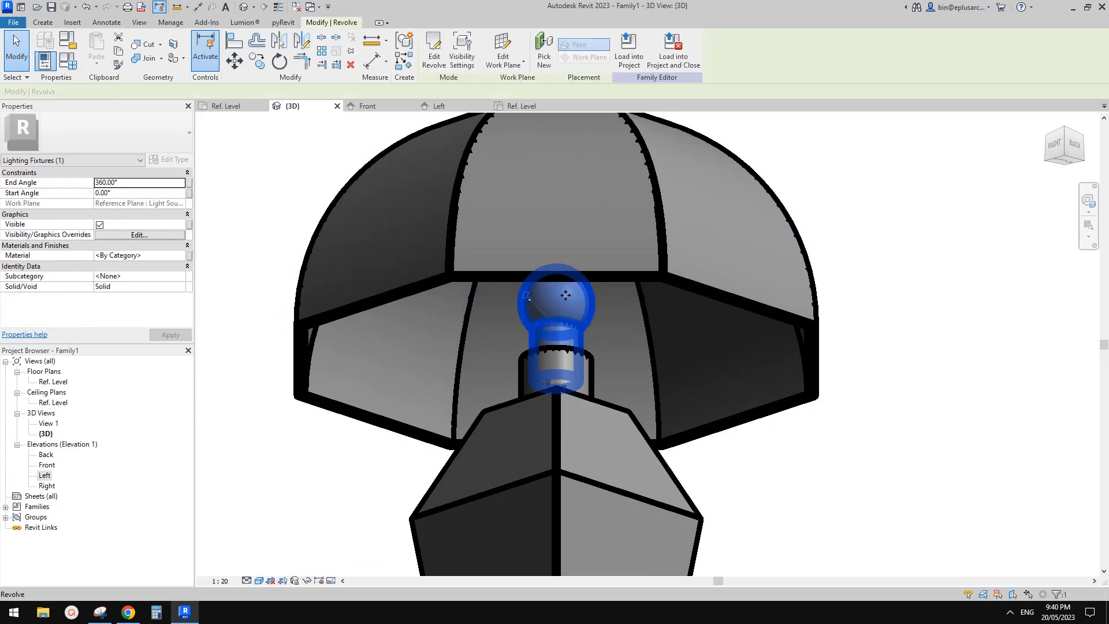
pyautogui.press('Escape')
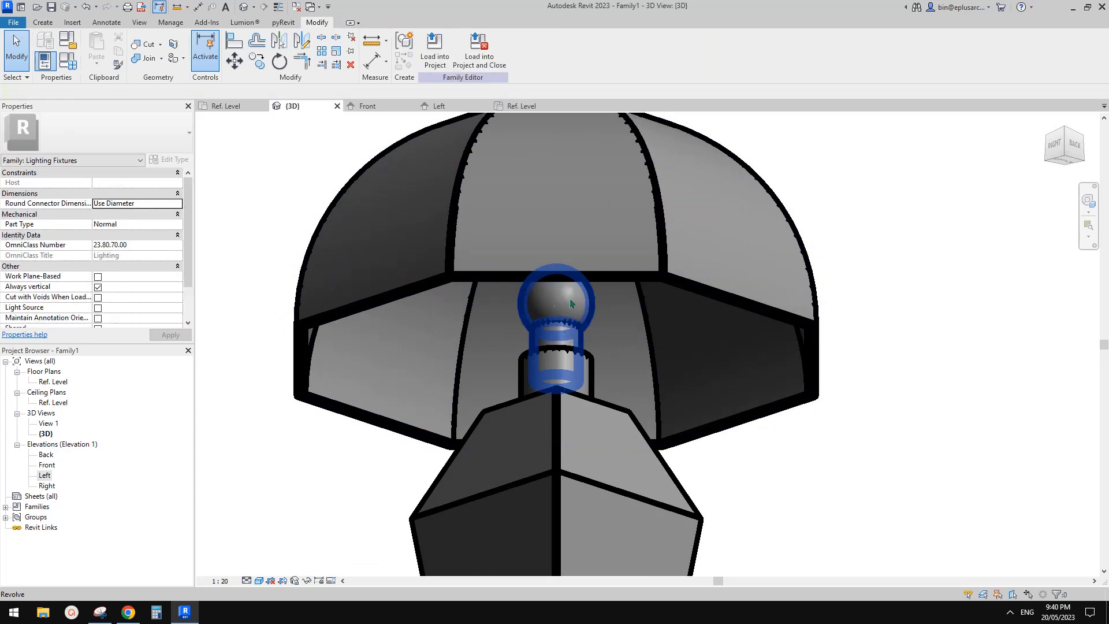
pyautogui.keyDown('shift'); pyautogui.moveTo(571, 303); pyautogui.dragTo(602, 298, button='middle'); pyautogui.keyUp('shift')
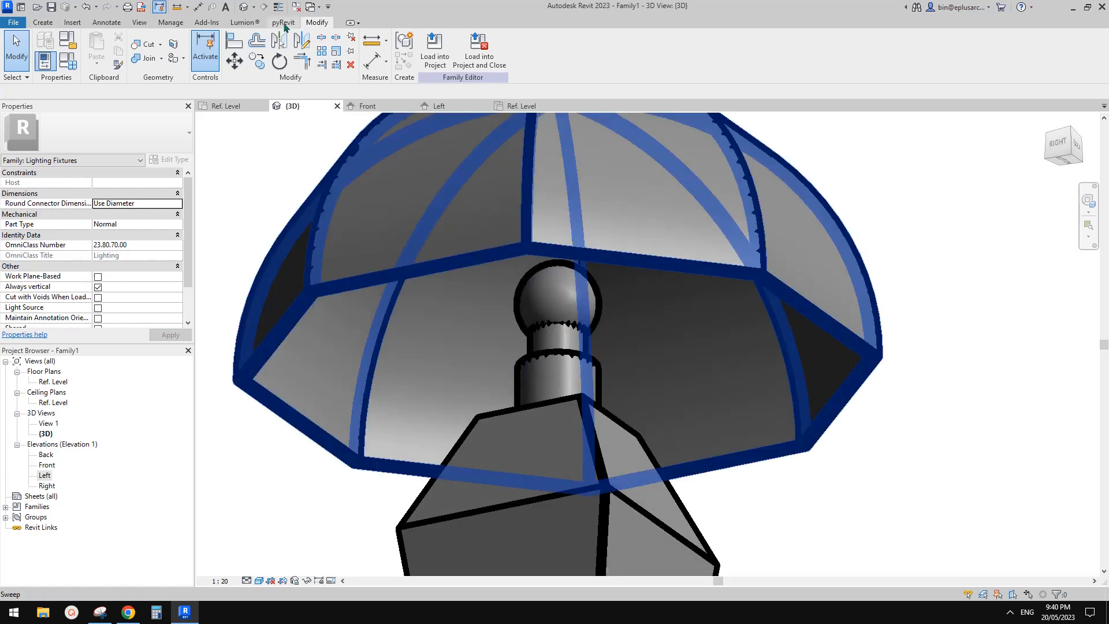
# Step: Inspect the bulb, shade and base of the lamp from several angles in the 3D view
pyautogui.click(579, 333)
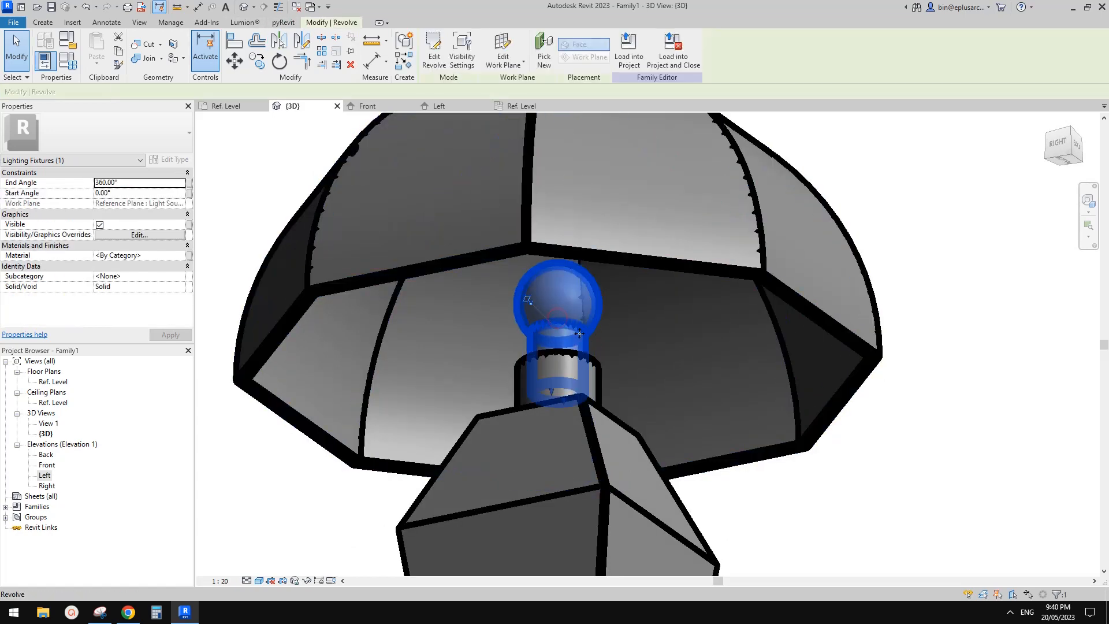
pyautogui.moveTo(569, 331); pyautogui.dragTo(550, 290, button='middle')
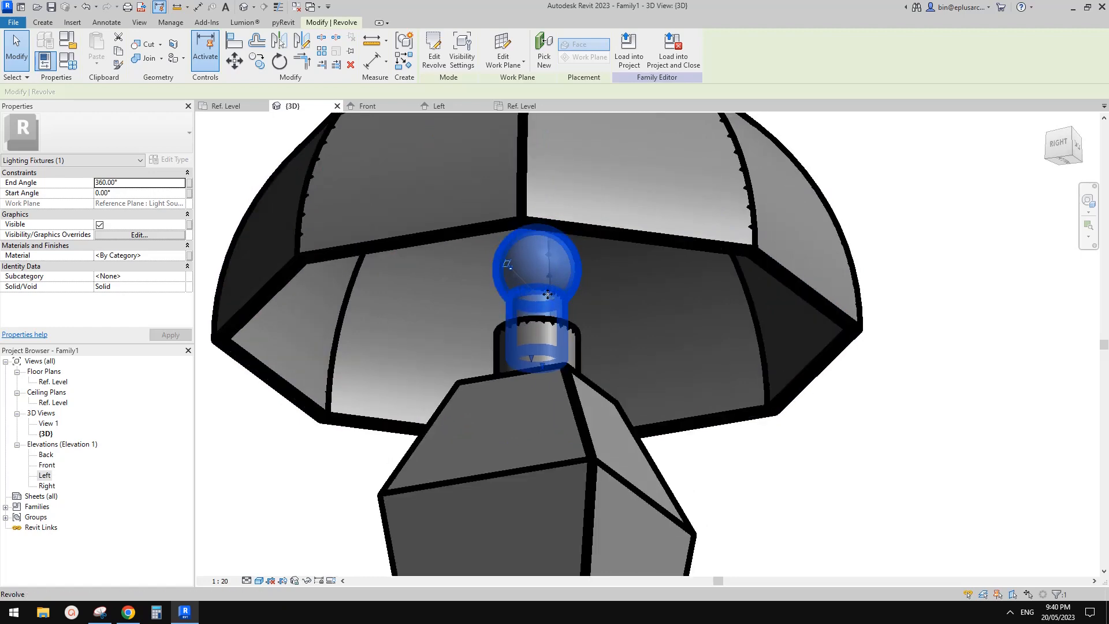
pyautogui.press('Escape')
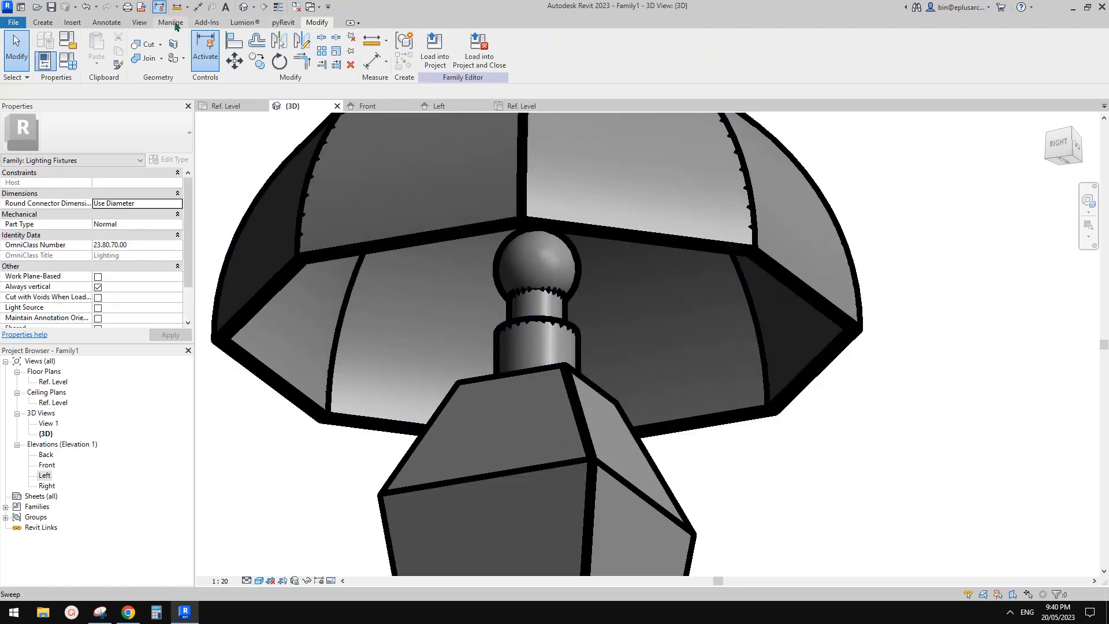
pyautogui.click(175, 23)
pyautogui.click(317, 22)
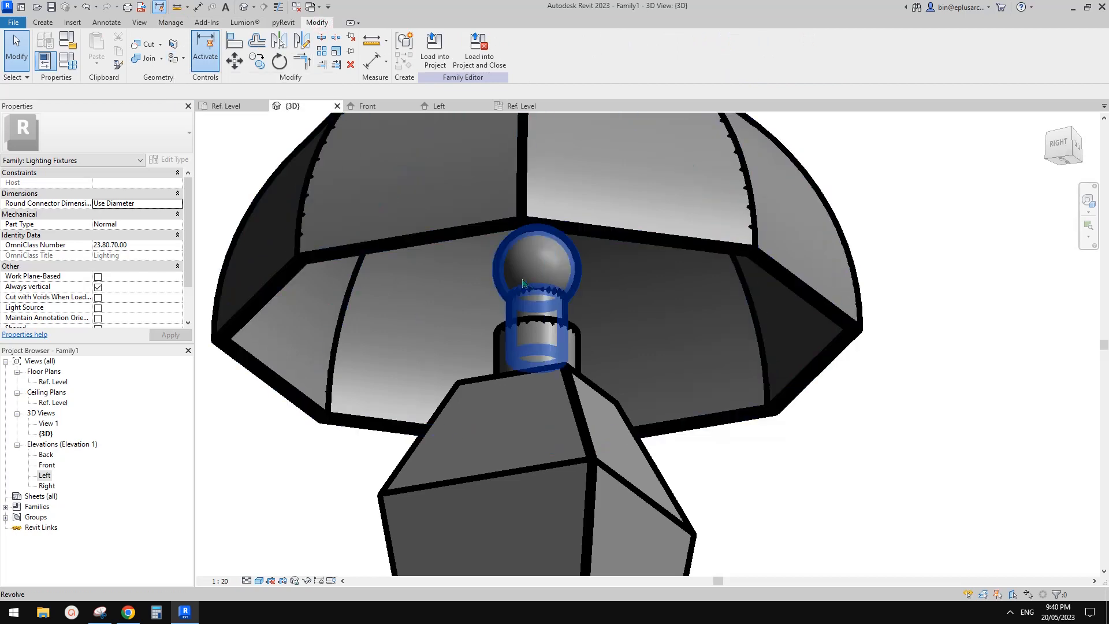
pyautogui.keyDown('shift'); pyautogui.moveTo(552, 288); pyautogui.dragTo(558, 327, button='middle'); pyautogui.keyUp('shift')
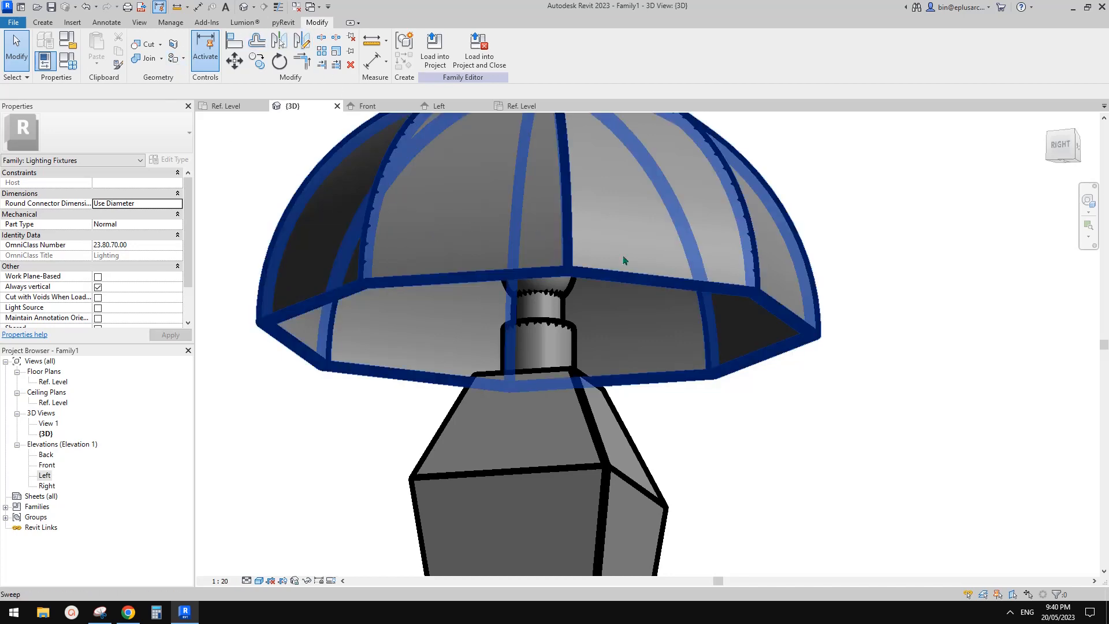
pyautogui.keyDown('shift'); pyautogui.moveTo(601, 280); pyautogui.dragTo(540, 275, button='middle'); pyautogui.keyUp('shift')
pyautogui.scroll(-3, 618, 282)
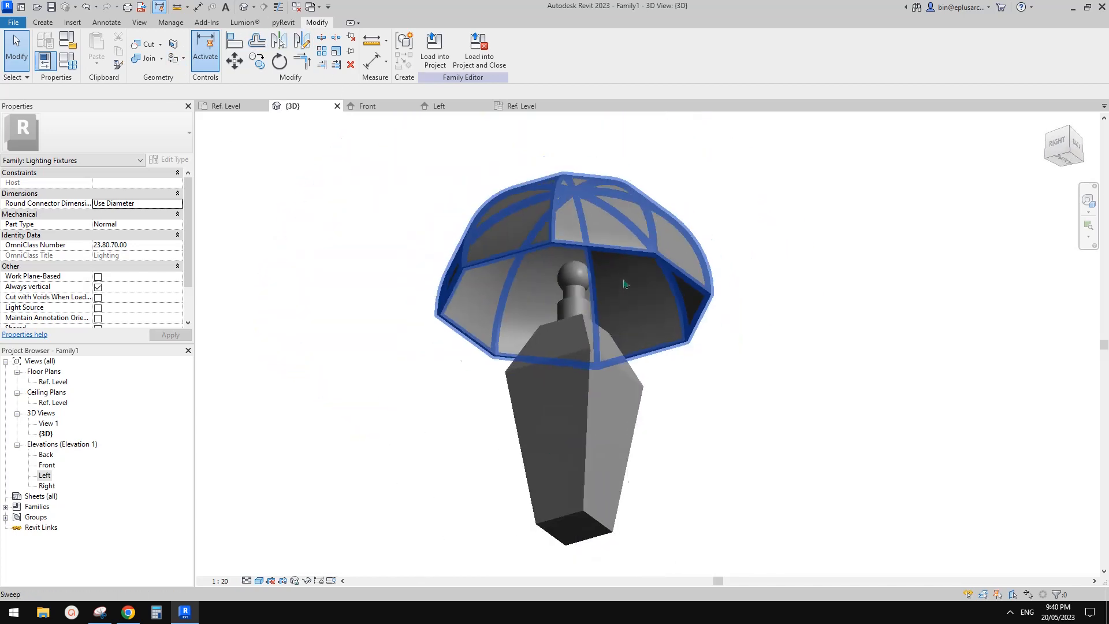
pyautogui.keyDown('shift'); pyautogui.moveTo(624, 285); pyautogui.dragTo(636, 437, button='middle'); pyautogui.keyUp('shift')
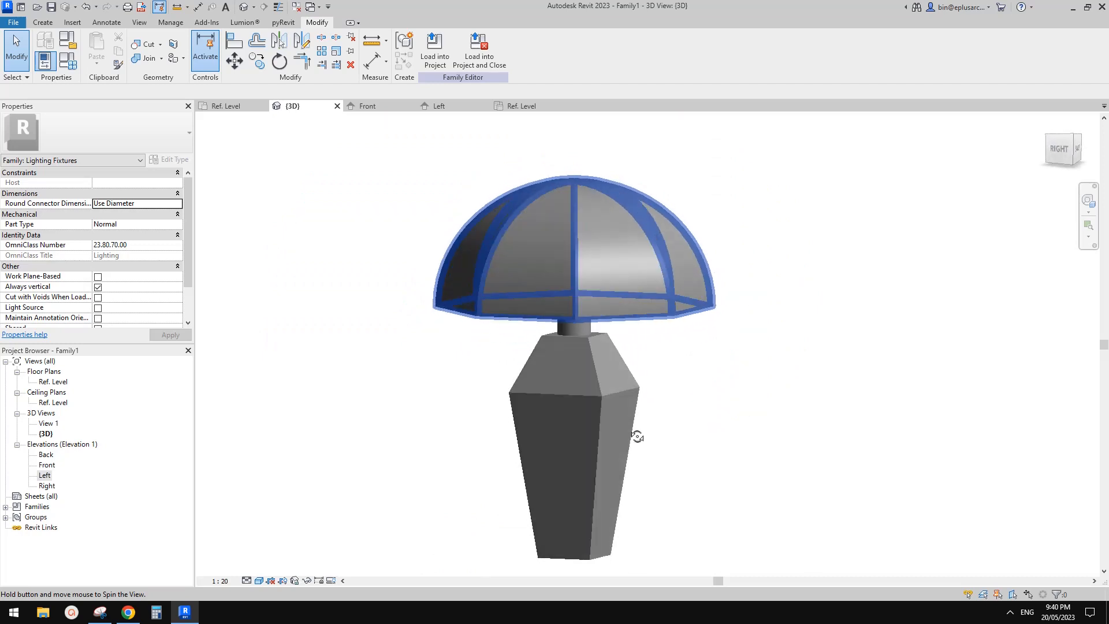
pyautogui.keyDown('shift'); pyautogui.moveTo(618, 371); pyautogui.dragTo(657, 404, button='middle'); pyautogui.keyUp('shift')
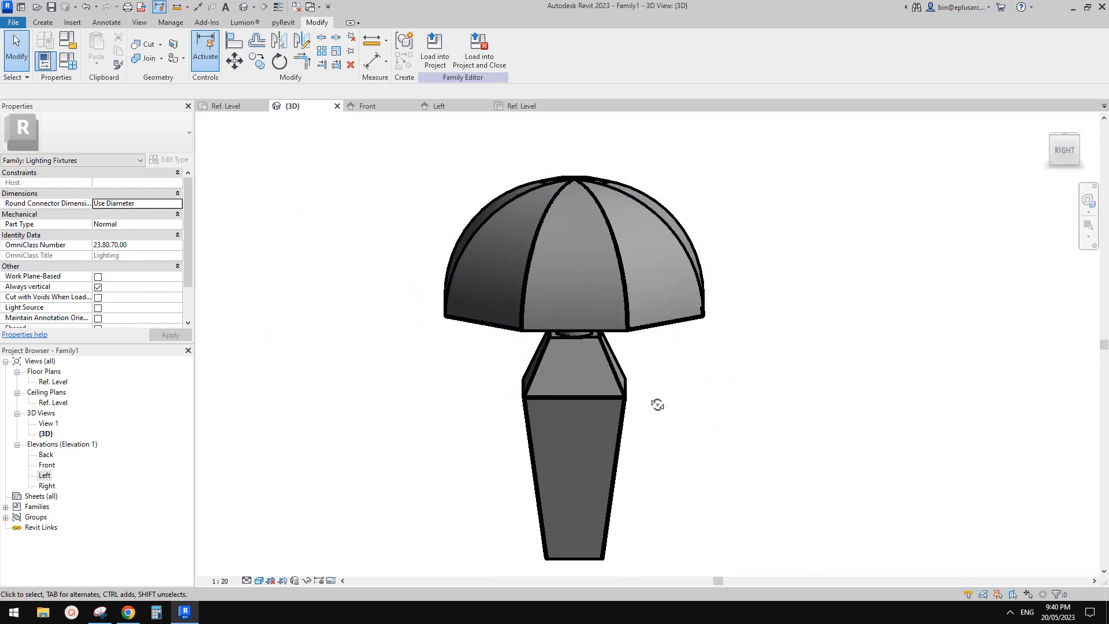
pyautogui.keyDown('shift'); pyautogui.moveTo(523, 248); pyautogui.dragTo(695, 284, button='middle'); pyautogui.keyUp('shift')
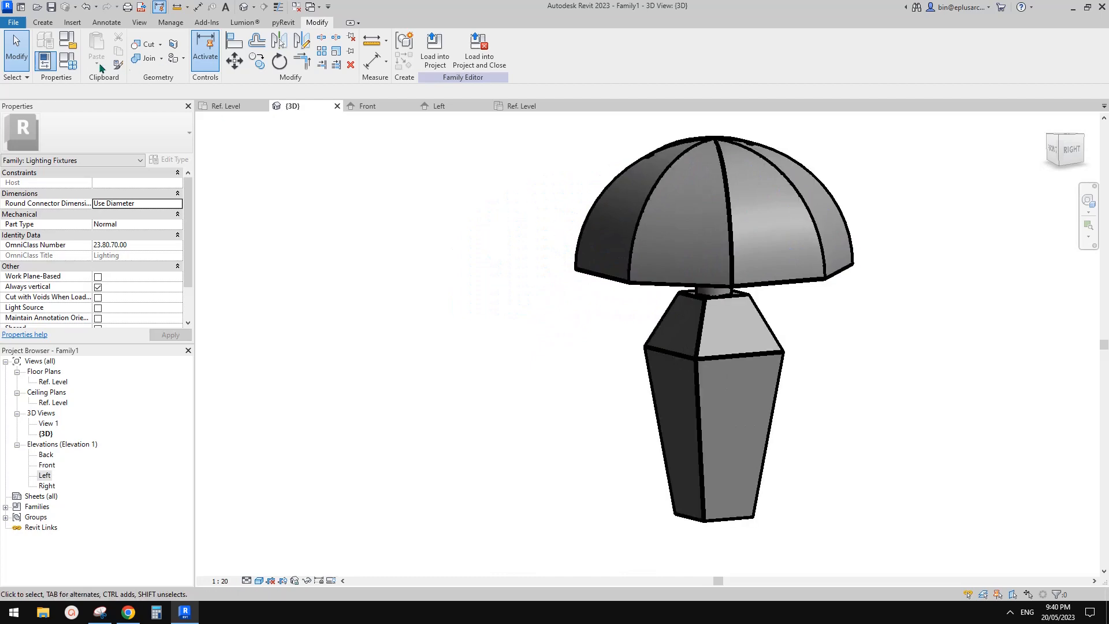
# Step: Set the family parameter W1 to 120 and apply it to flex the lamp base's bottom width
pyautogui.click(68, 58)
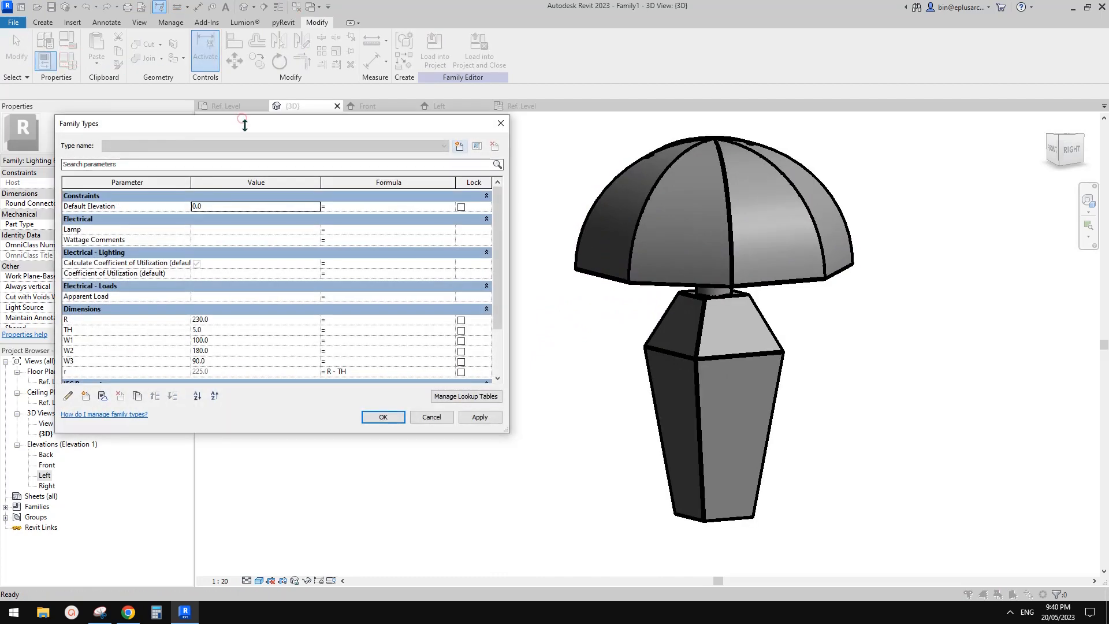
pyautogui.moveTo(242, 119); pyautogui.dragTo(258, 154)
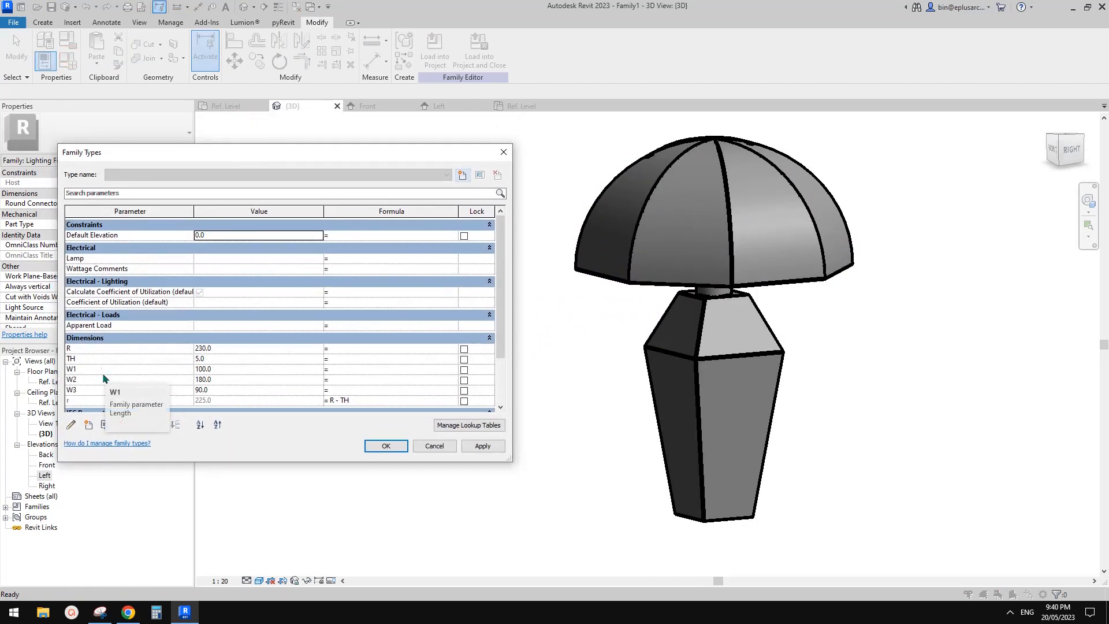
pyautogui.click(227, 371)
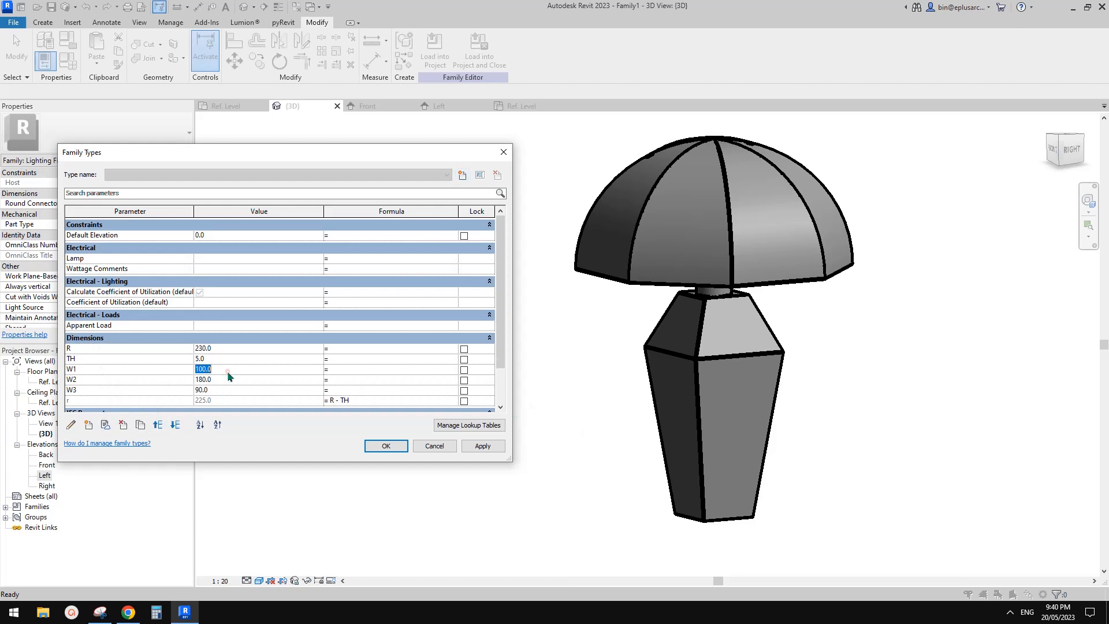
pyautogui.write('120')
pyautogui.click(473, 446)
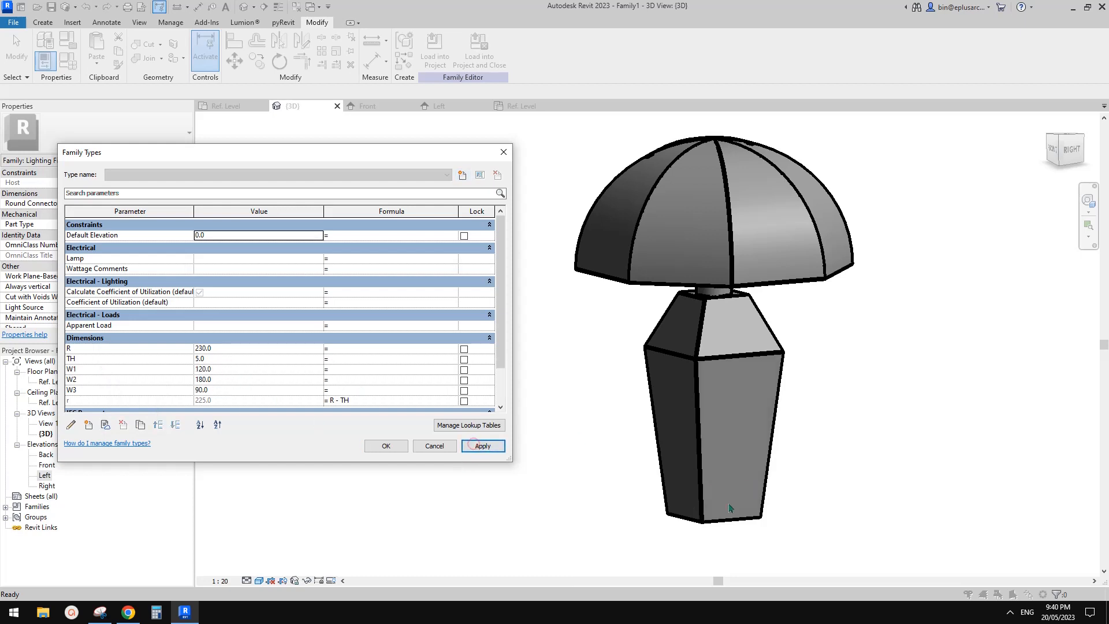
# Step: Set W2 to 210 and W3 to 120, applying each change, and accept the family types
pyautogui.click(226, 381)
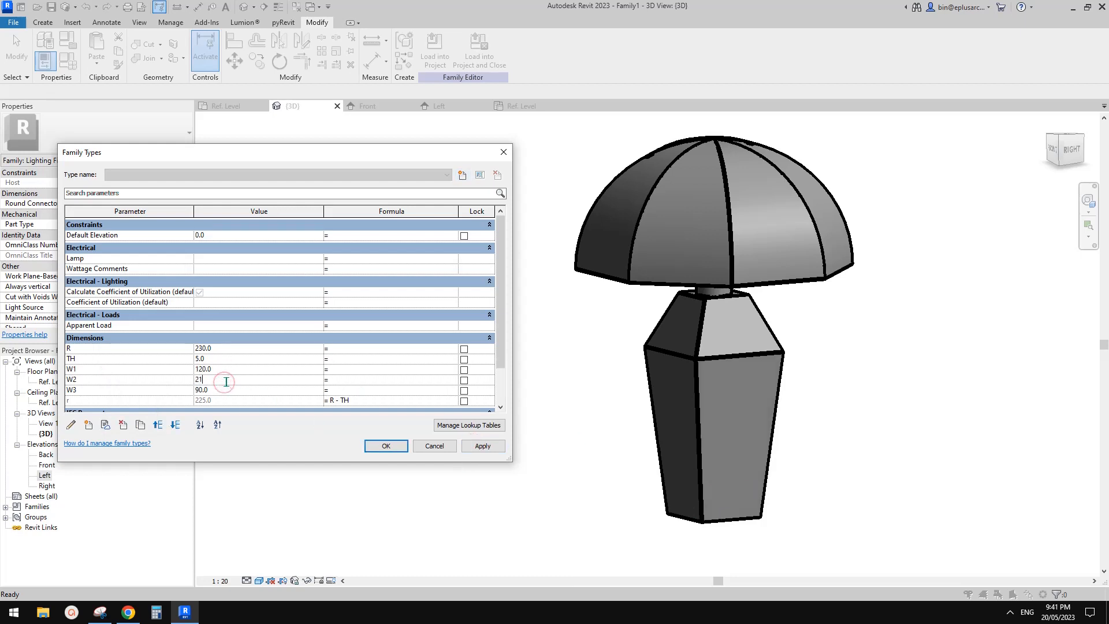
pyautogui.click(490, 448)
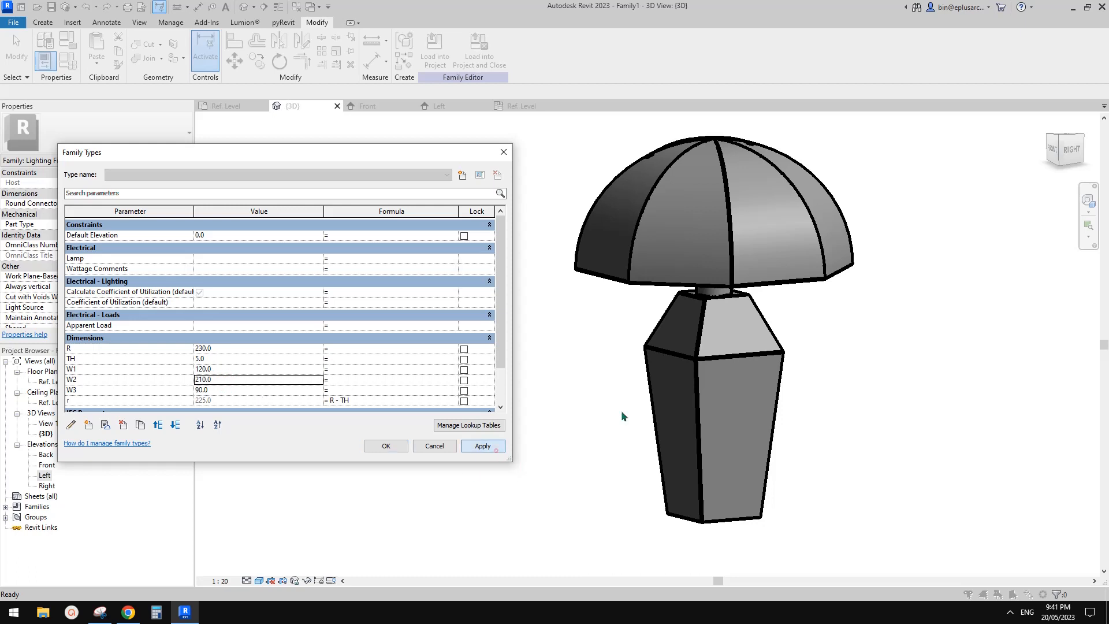
pyautogui.click(228, 391)
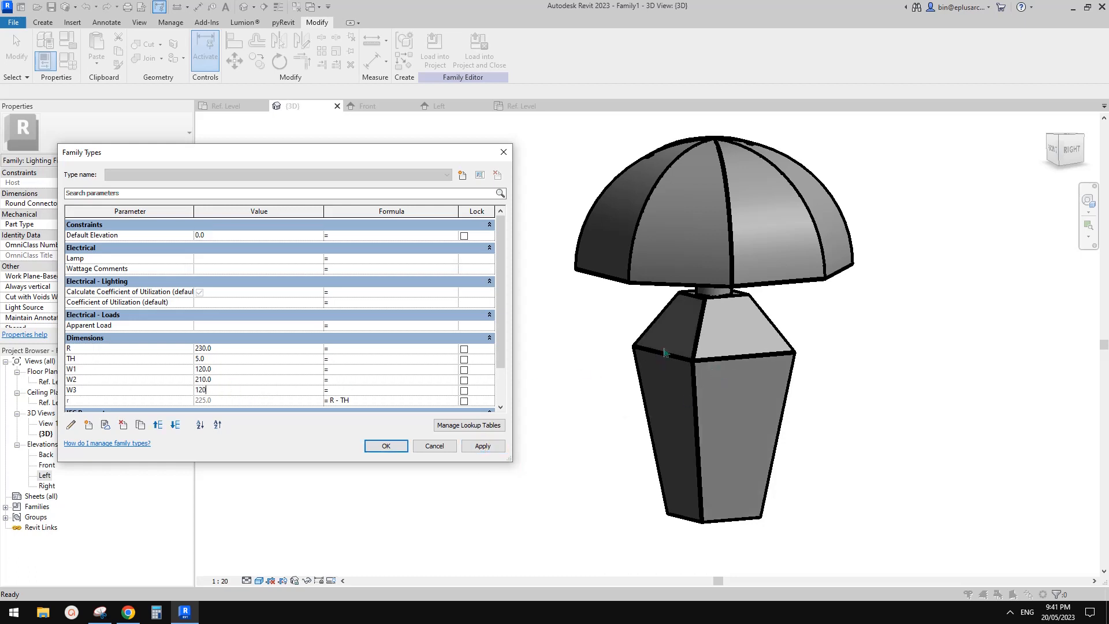
pyautogui.click(494, 447)
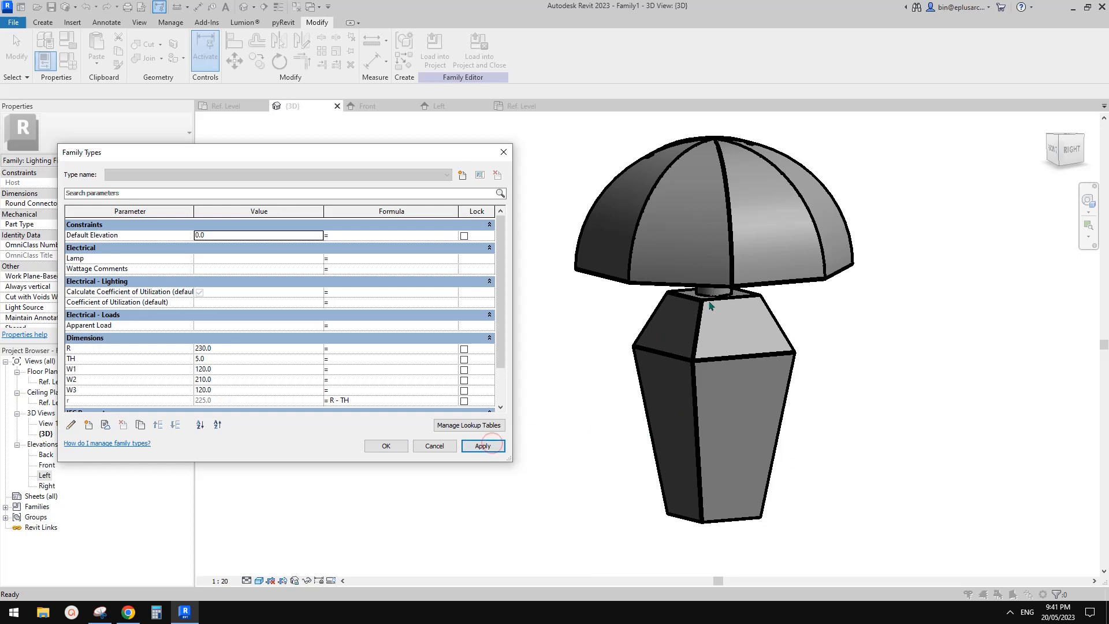
pyautogui.scroll(-3, 293, 351)
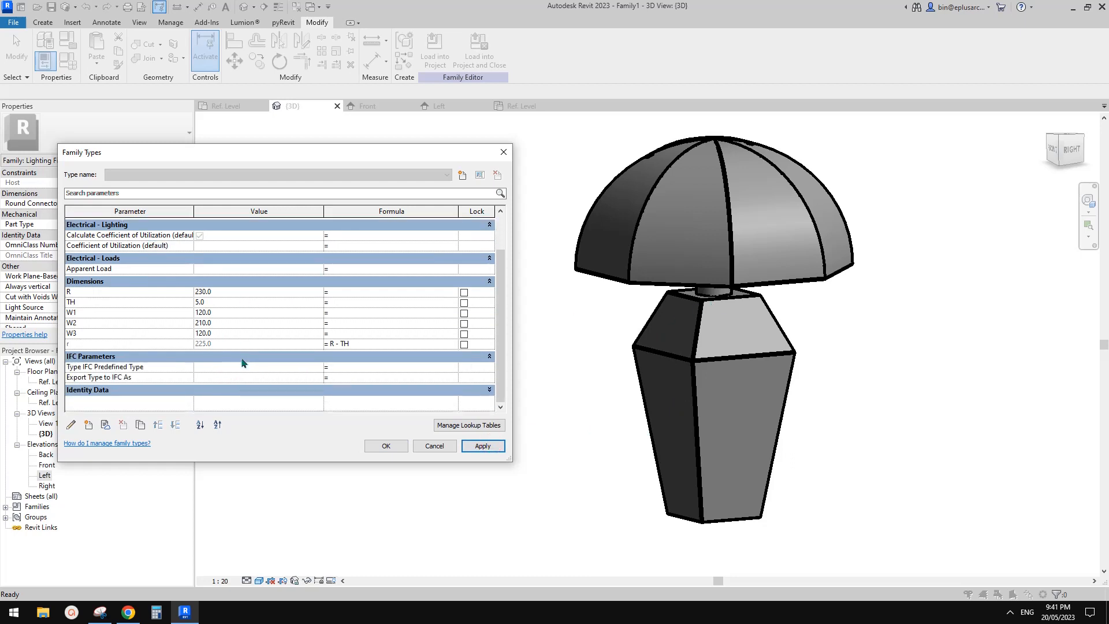
pyautogui.scroll(3, 242, 362)
pyautogui.scroll(-3, 242, 363)
pyautogui.scroll(3, 242, 360)
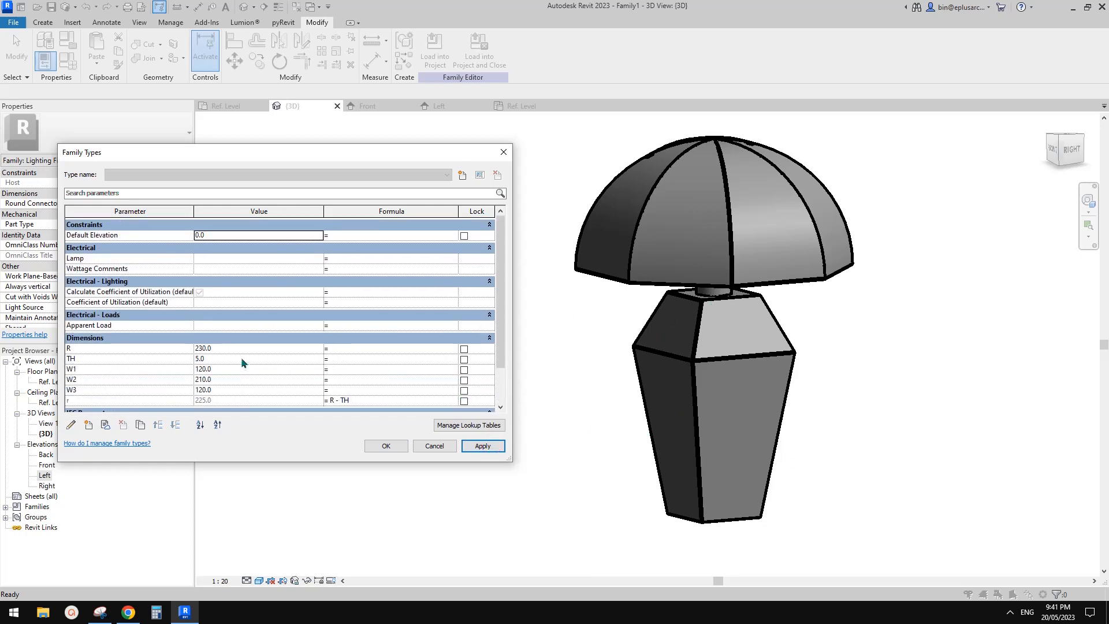
pyautogui.click(386, 446)
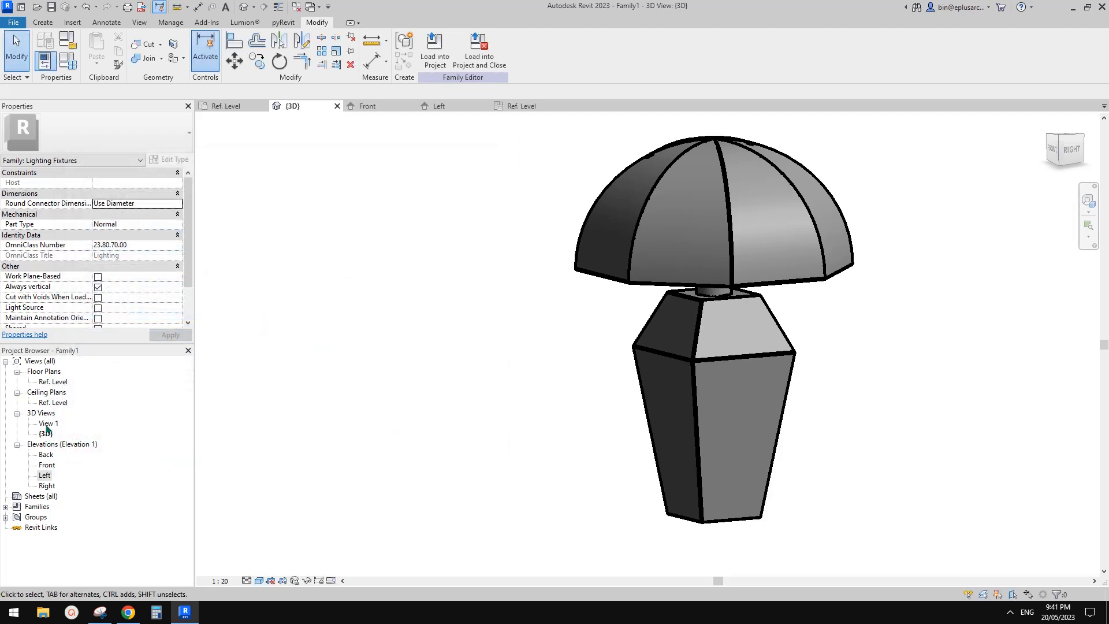
# Step: In the Front elevation, set the height of the reference plane at the base's widest section to 270 mm
pyautogui.doubleClick(47, 465)
pyautogui.scroll(-3, 453, 423)
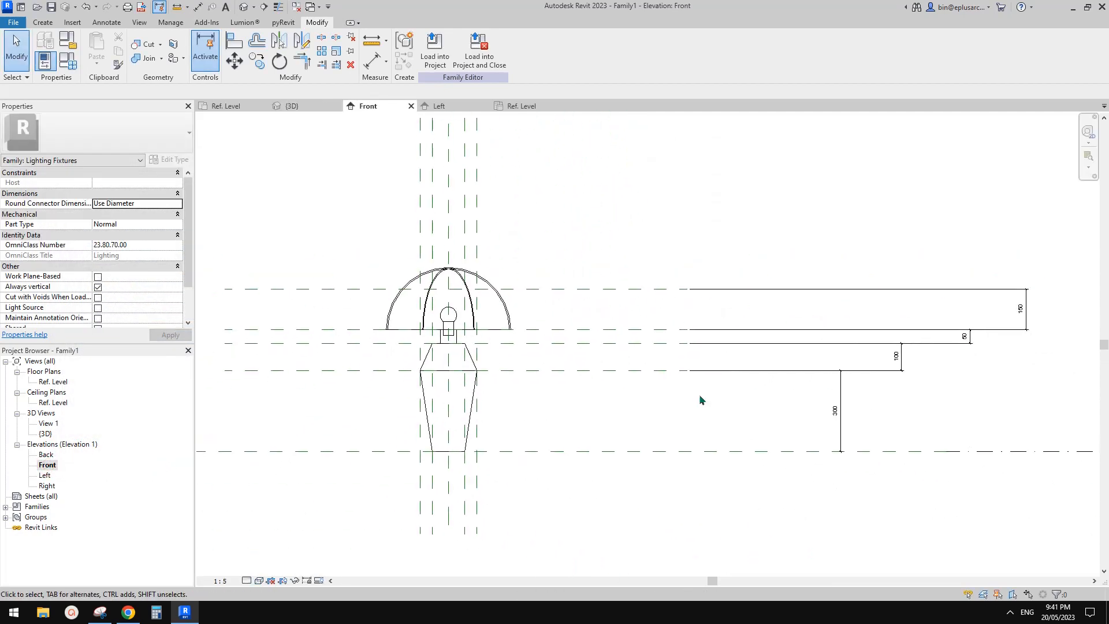
pyautogui.moveTo(699, 394); pyautogui.dragTo(845, 349, button='middle')
pyautogui.click(584, 372)
pyautogui.scroll(1, 786, 403)
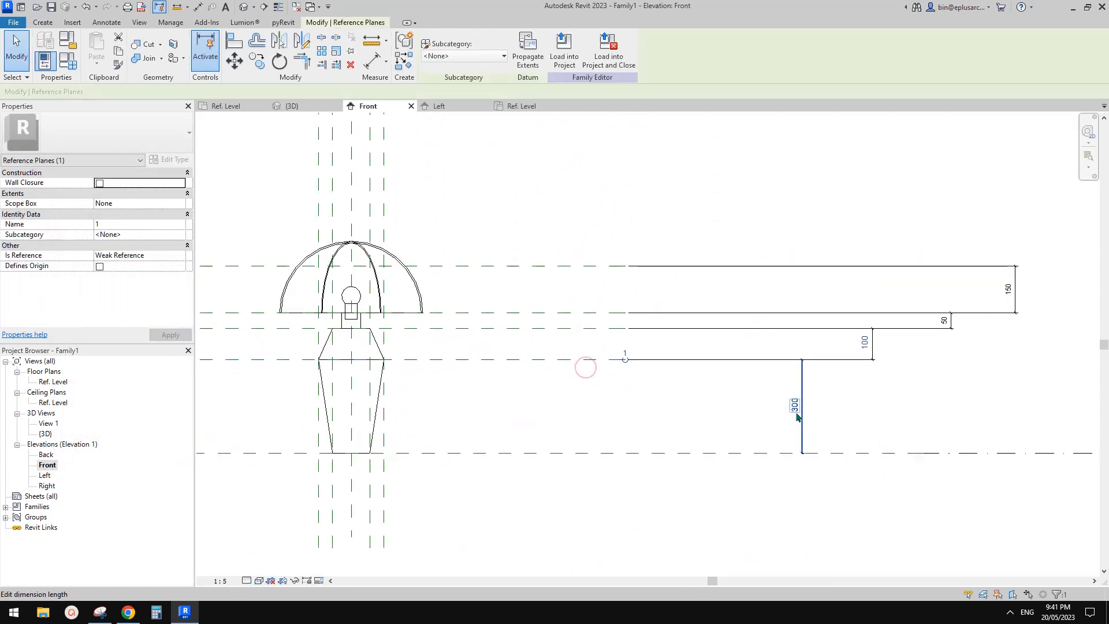
pyautogui.click(796, 407)
pyautogui.write('270')
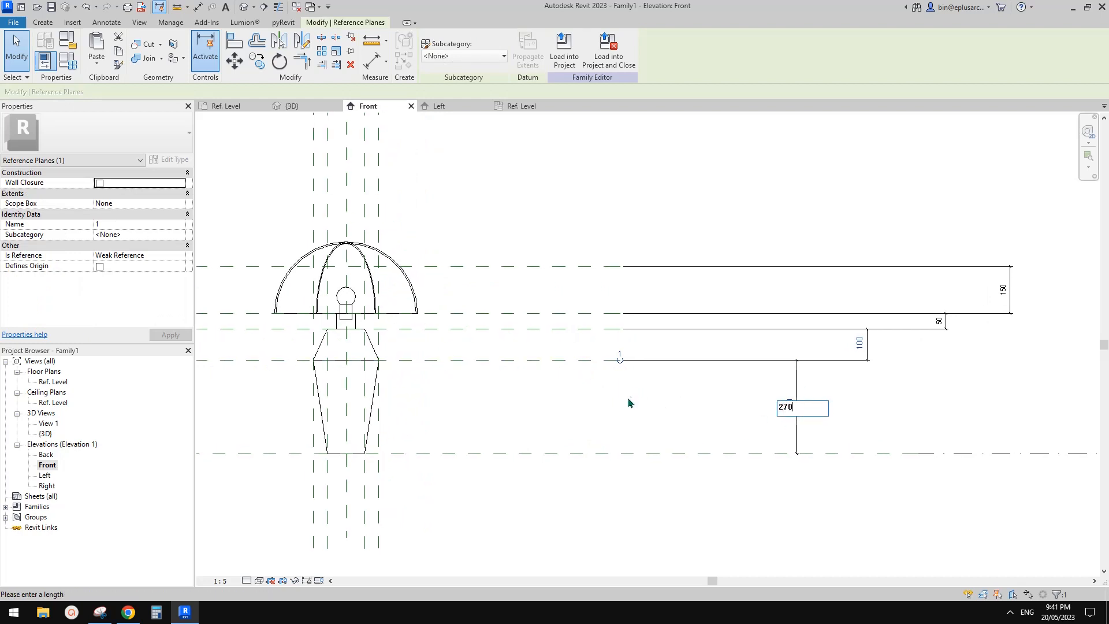
pyautogui.press('Return')
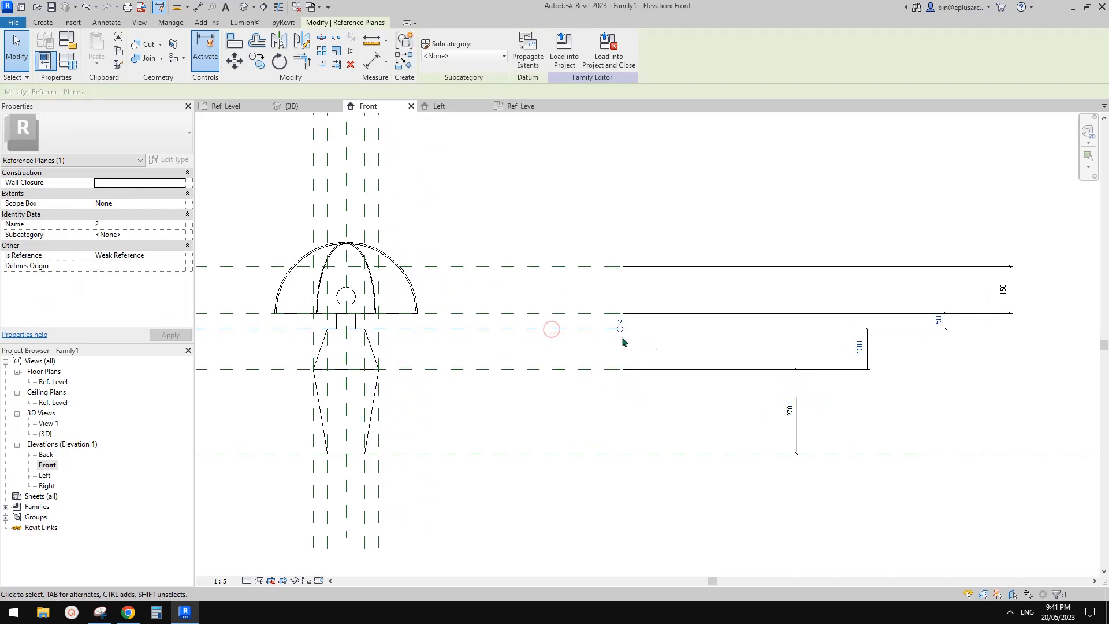
# Step: Lock the four vertical spacing dimensions between the horizontal reference planes, from the reference level up to the shade
pyautogui.click(573, 329)
pyautogui.click(860, 349)
pyautogui.click(768, 376)
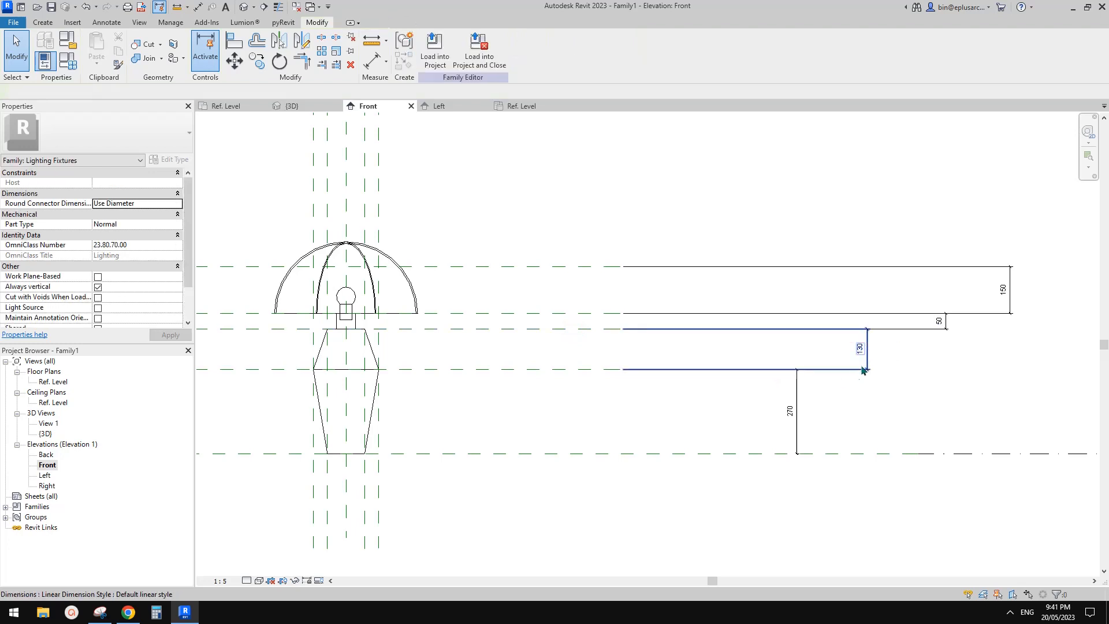
pyautogui.click(867, 364)
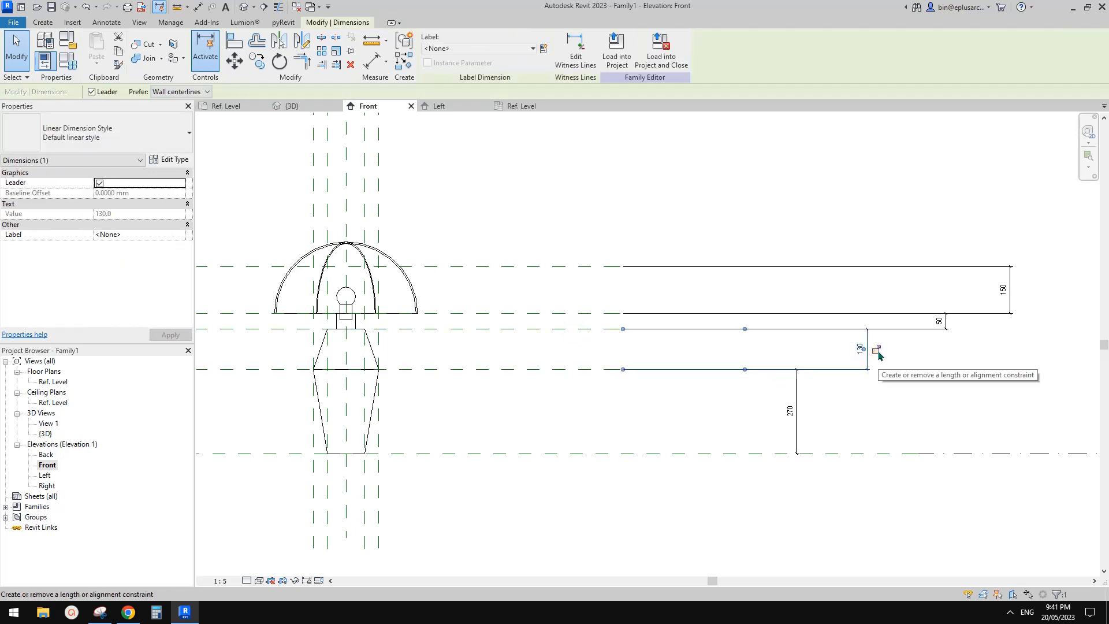
pyautogui.click(879, 351)
pyautogui.click(946, 325)
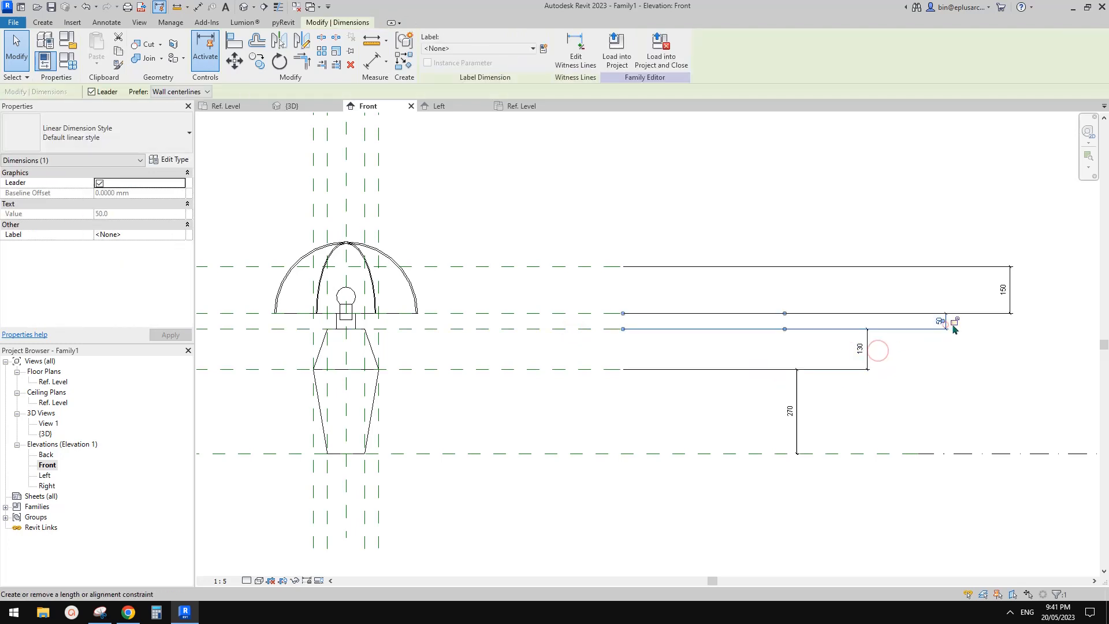
pyautogui.click(1020, 288)
pyautogui.click(884, 386)
pyautogui.click(797, 403)
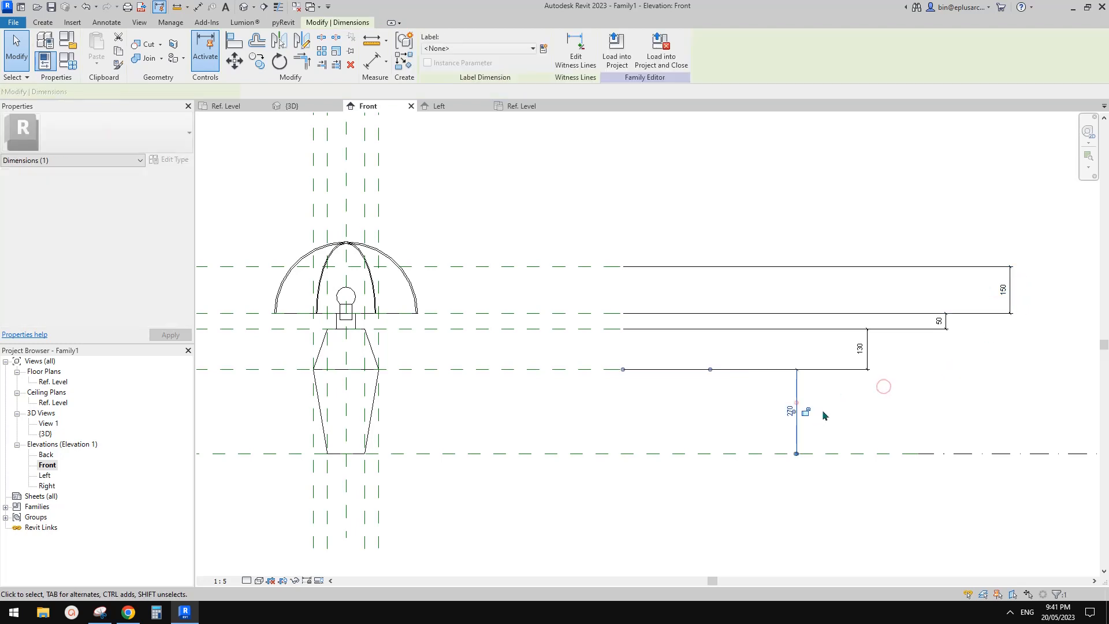
pyautogui.click(807, 413)
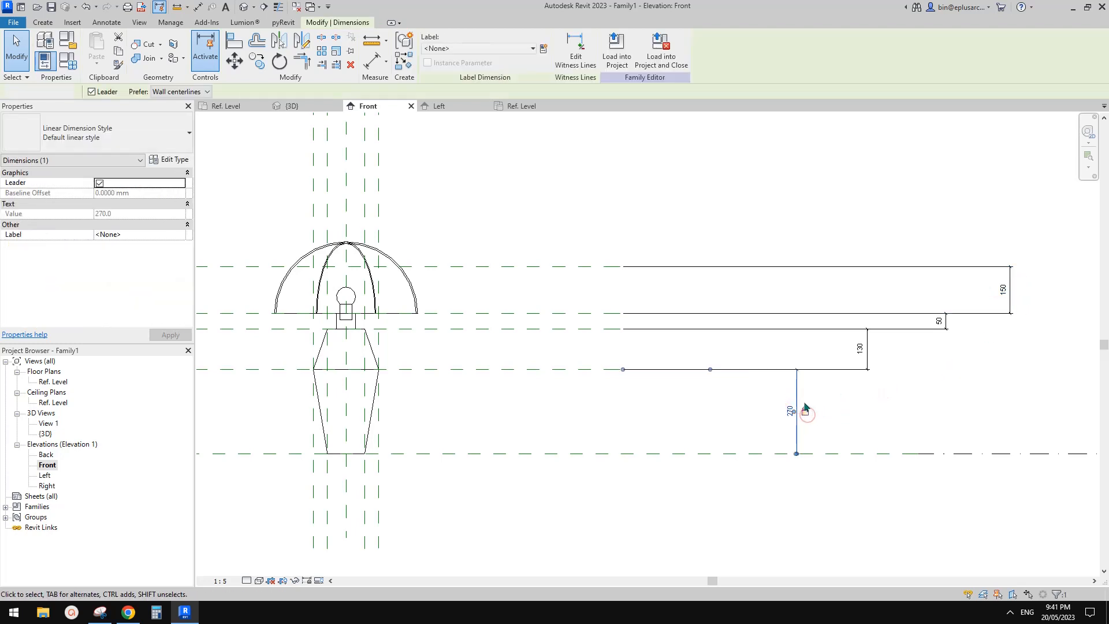
# Step: Examine the length constraints on the 130 mm and 270 mm height dimensions of the lamp base
pyautogui.click(578, 369)
pyautogui.click(789, 408)
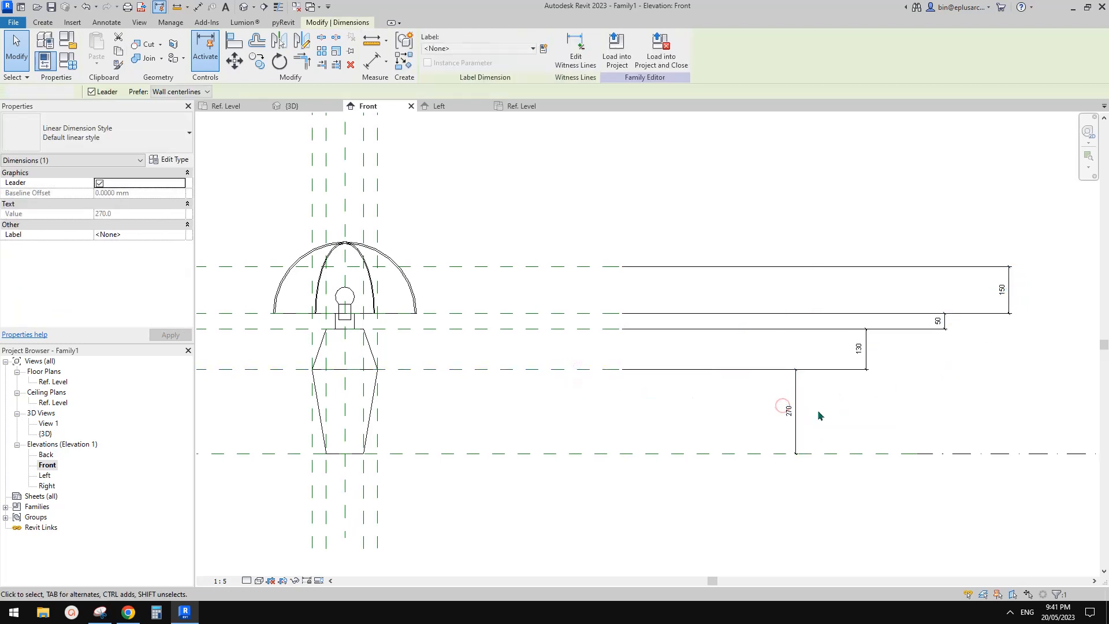
pyautogui.click(843, 403)
pyautogui.click(795, 392)
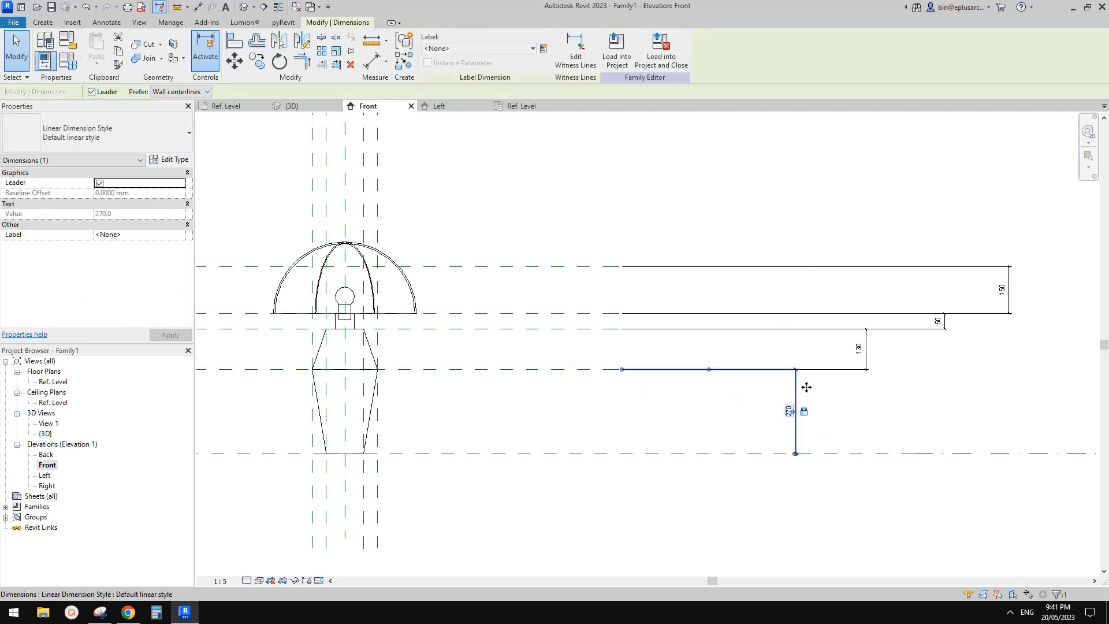
pyautogui.click(870, 360)
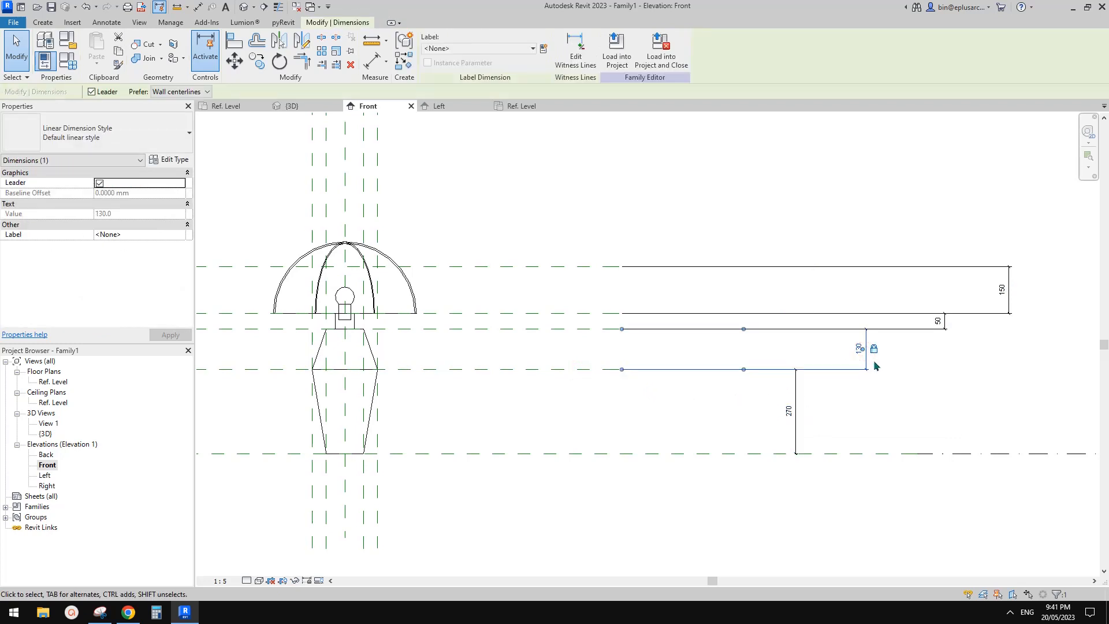
pyautogui.click(875, 366)
pyautogui.scroll(1, 860, 352)
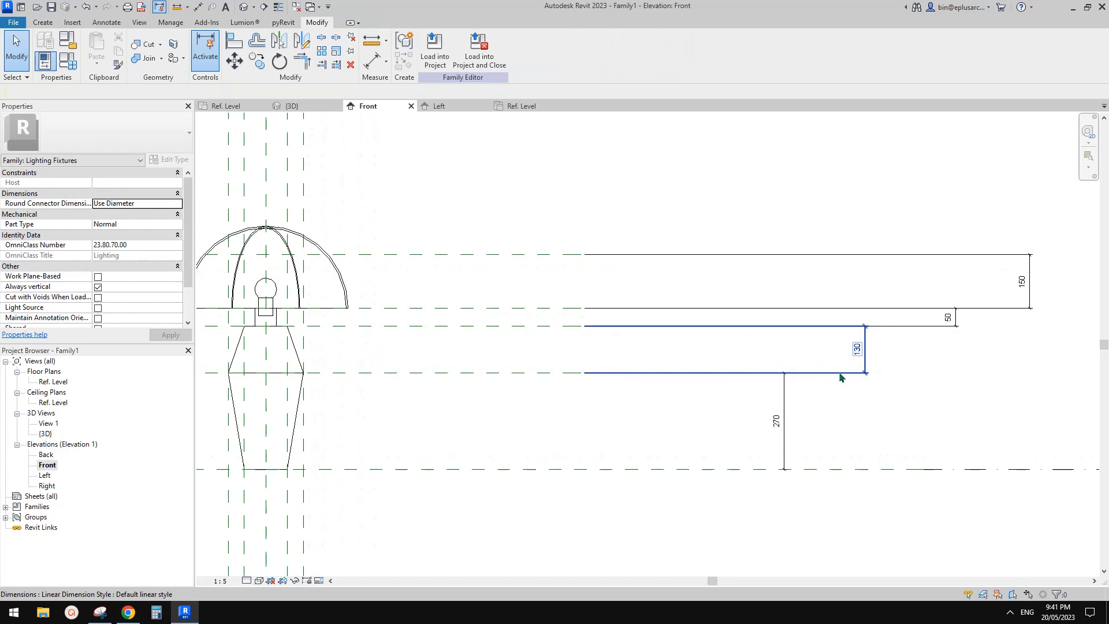
pyautogui.click(785, 412)
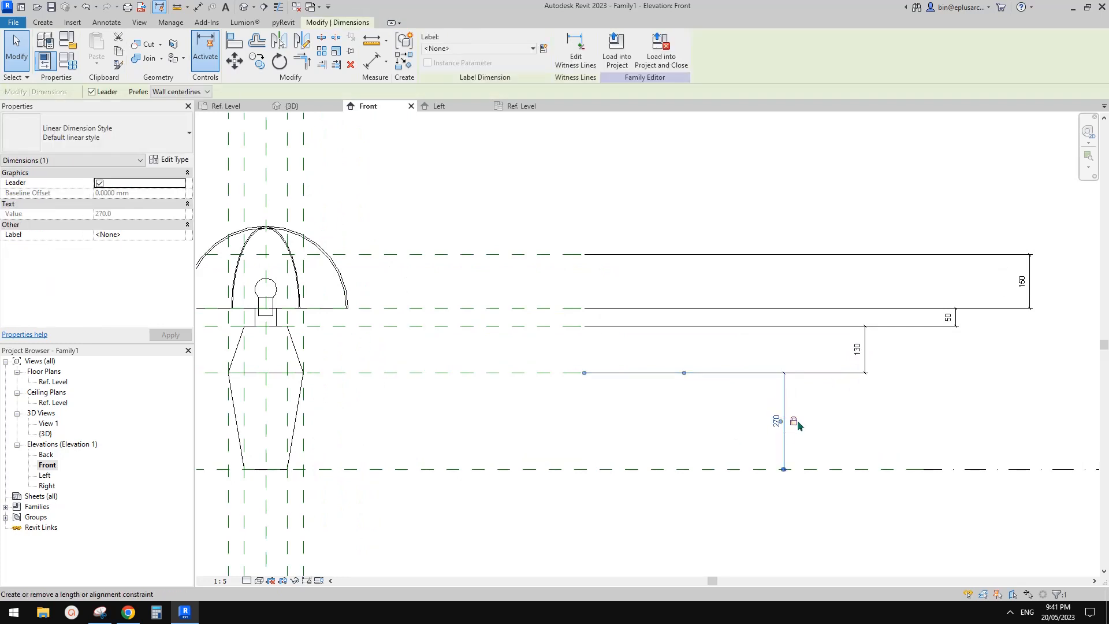
pyautogui.scroll(-1, 741, 427)
pyautogui.moveTo(742, 428); pyautogui.dragTo(834, 423, button='middle')
pyautogui.scroll(2, 873, 424)
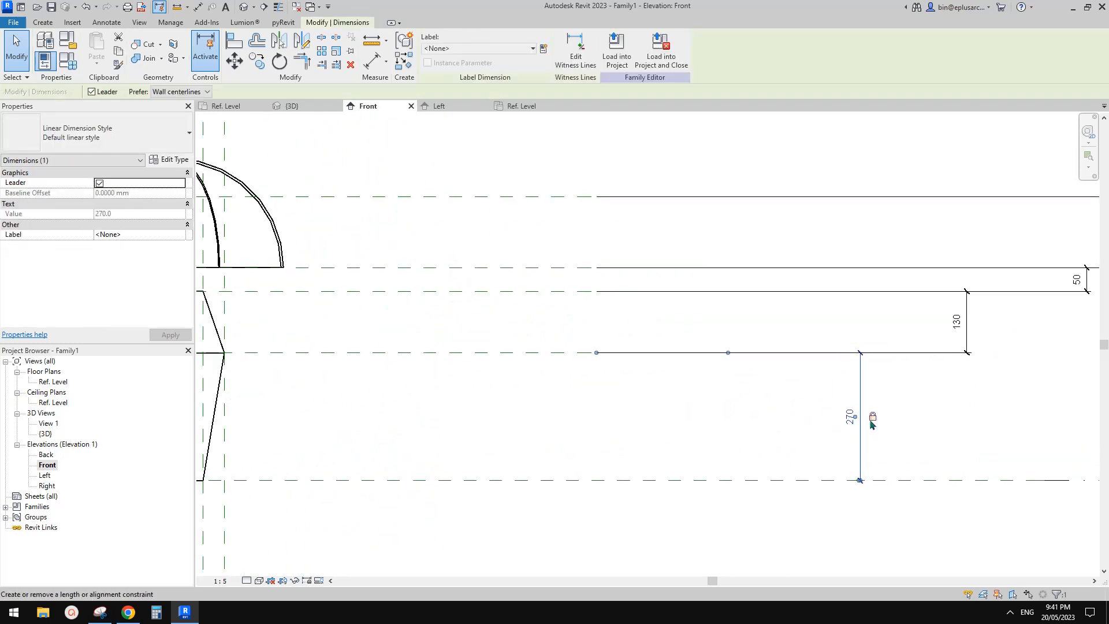
# Step: Label the 270 mm height dimension of the lamp base with a new family type parameter named H1
pyautogui.click(904, 400)
pyautogui.moveTo(905, 399); pyautogui.dragTo(773, 390, button='middle')
pyautogui.click(717, 408)
pyautogui.moveTo(768, 263); pyautogui.dragTo(745, 260, button='middle')
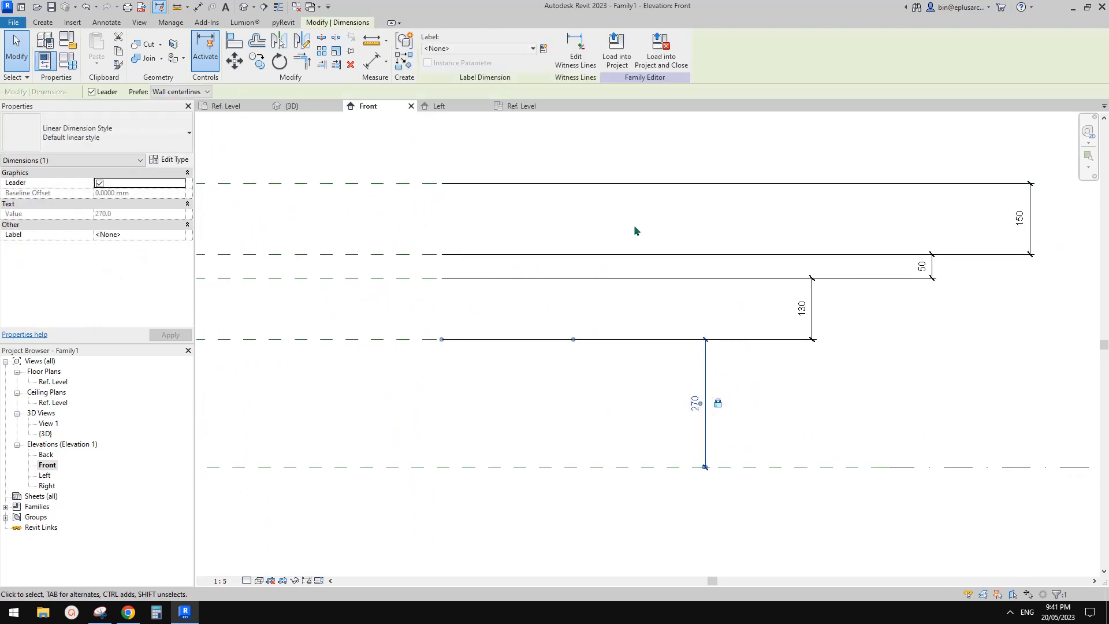
pyautogui.click(543, 49)
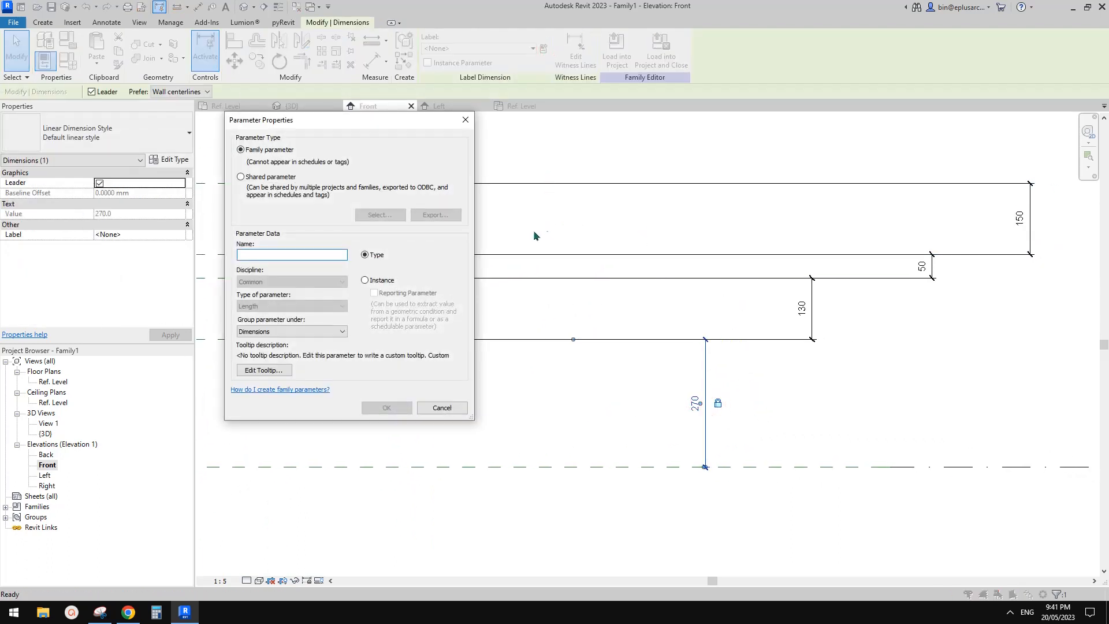
pyautogui.write('h1')
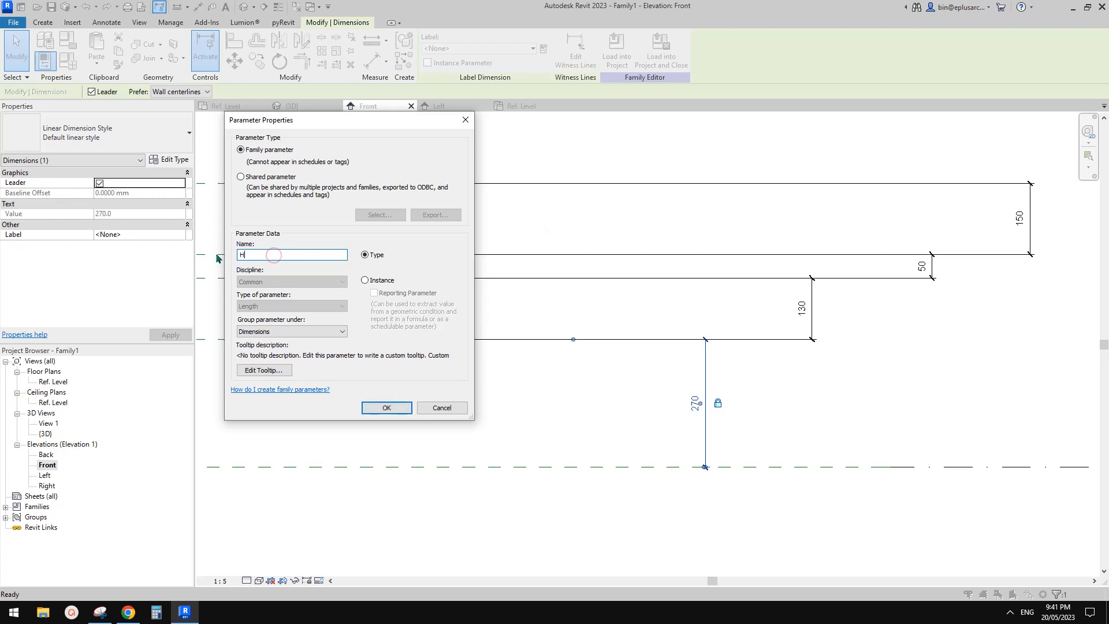
pyautogui.write('1')
pyautogui.click(385, 406)
# Step: Label the 130 mm dimension with a new parameter H2 and the 50 mm dimension above it with a new parameter H3
pyautogui.click(815, 306)
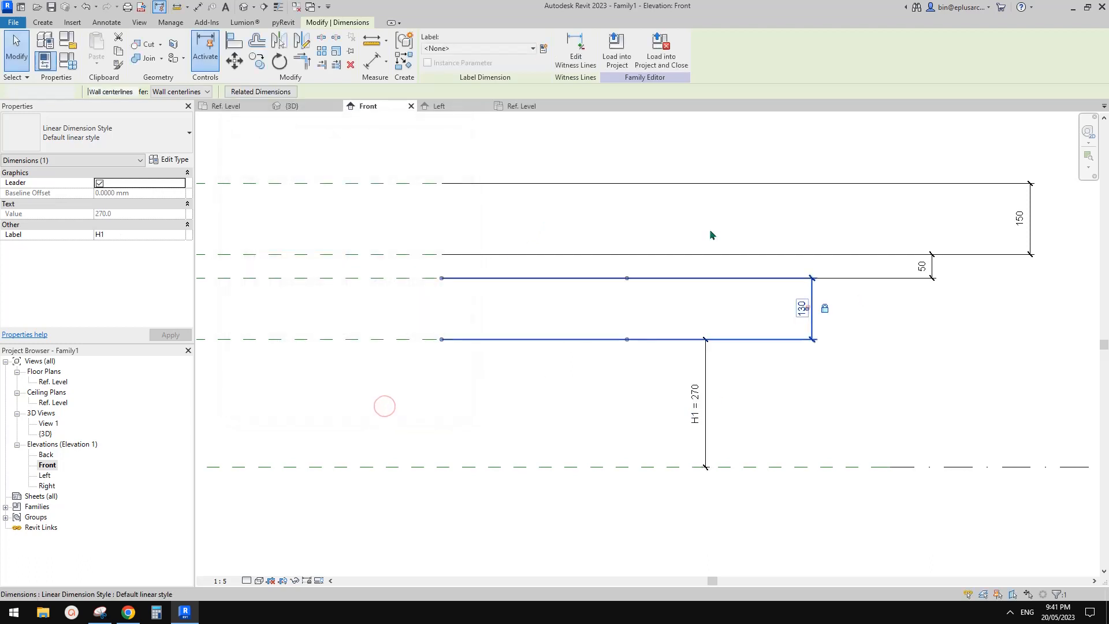
pyautogui.click(544, 51)
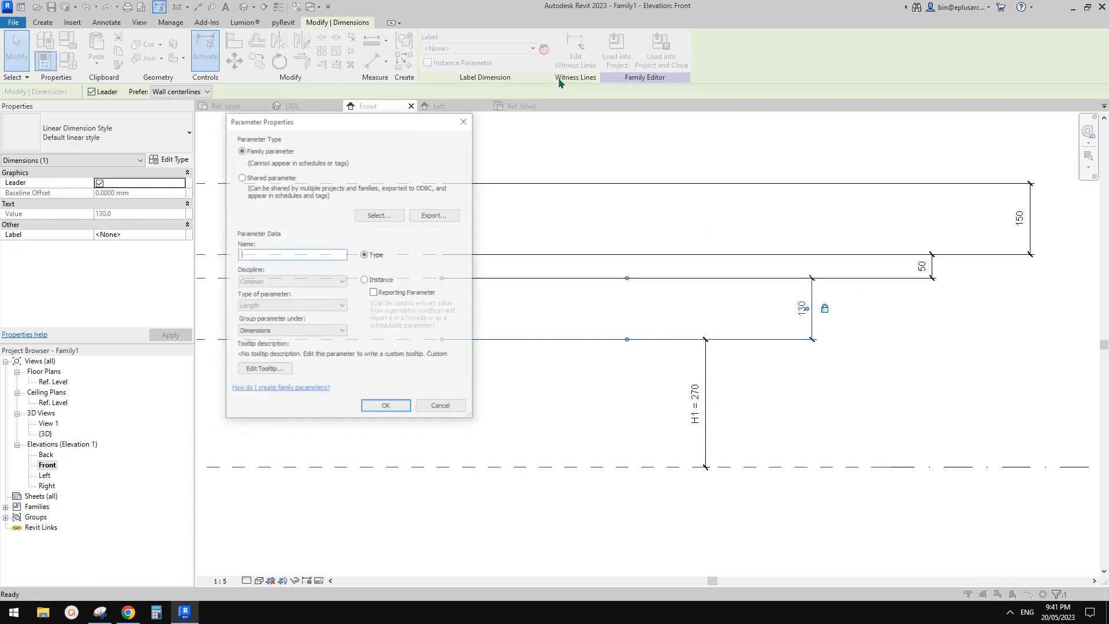
pyautogui.write('H2')
pyautogui.click(386, 408)
pyautogui.click(922, 265)
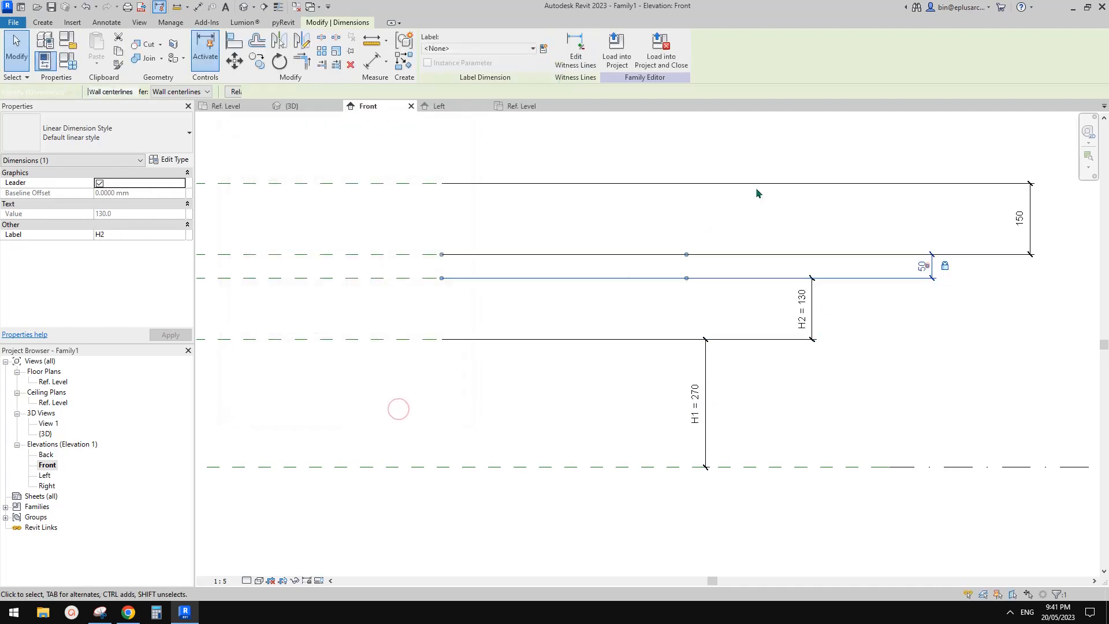
pyautogui.click(544, 51)
pyautogui.write('H3')
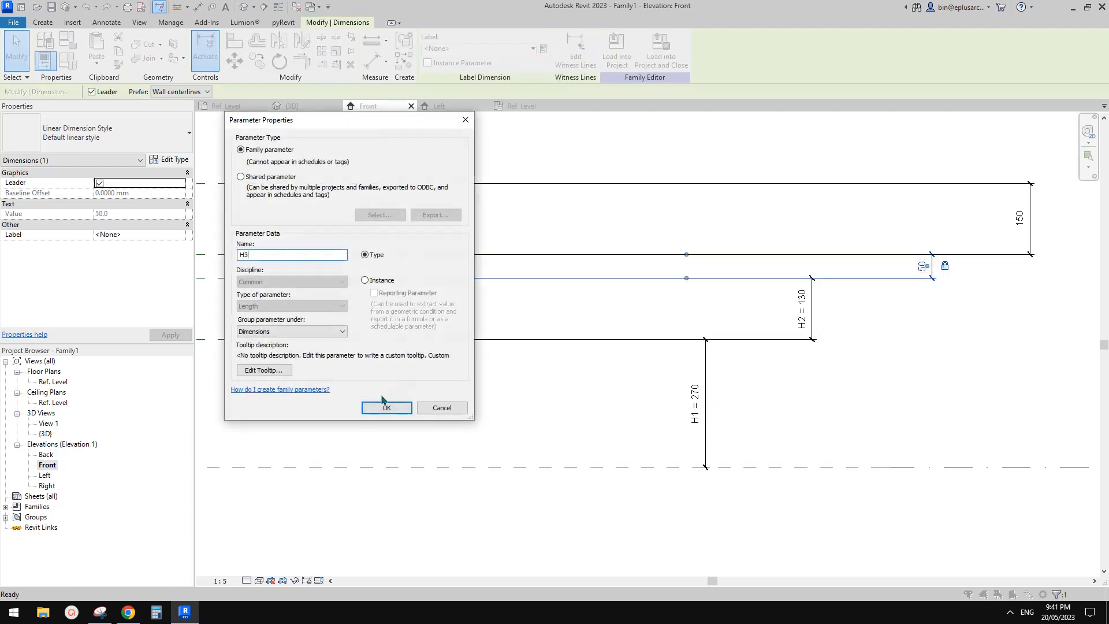
pyautogui.click(387, 408)
# Step: Label the uppermost 150 mm height dimension with a new family type parameter named H4
pyautogui.click(1024, 220)
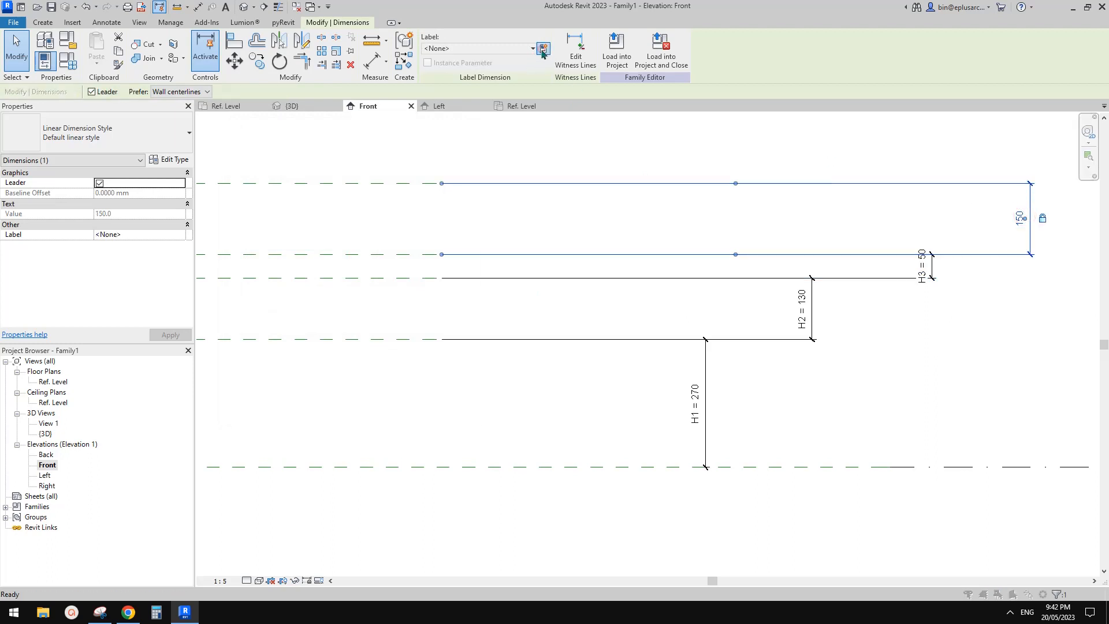
pyautogui.click(544, 50)
pyautogui.write('H4')
pyautogui.click(386, 408)
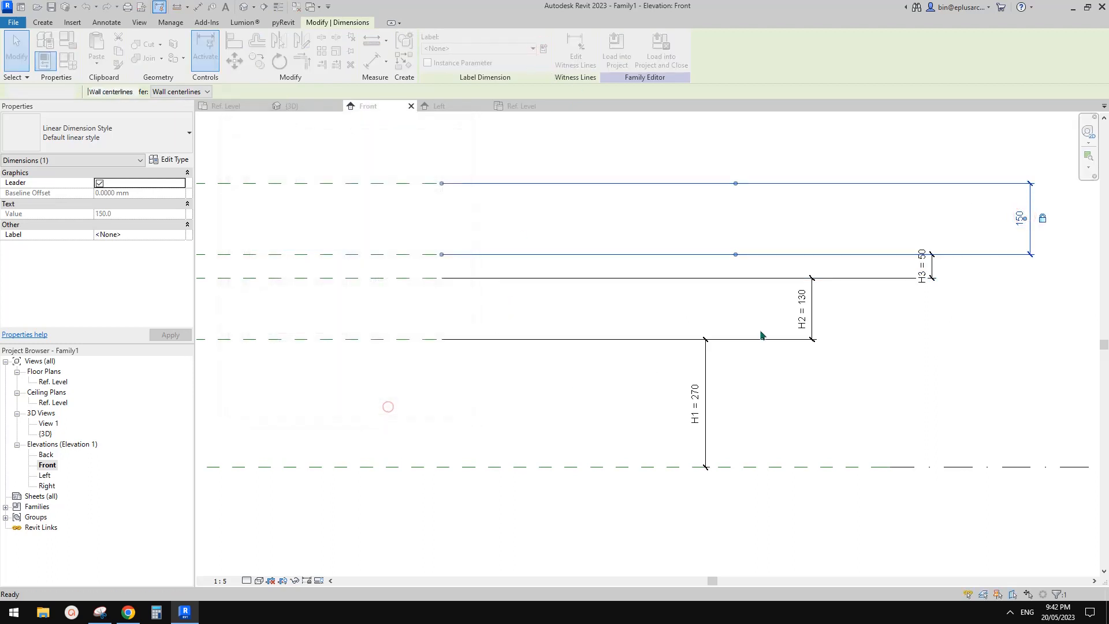
pyautogui.click(384, 401)
# Step: Lock the labelled height dimensions H1, H2, H3 and H4 in the Front elevation
pyautogui.click(900, 283)
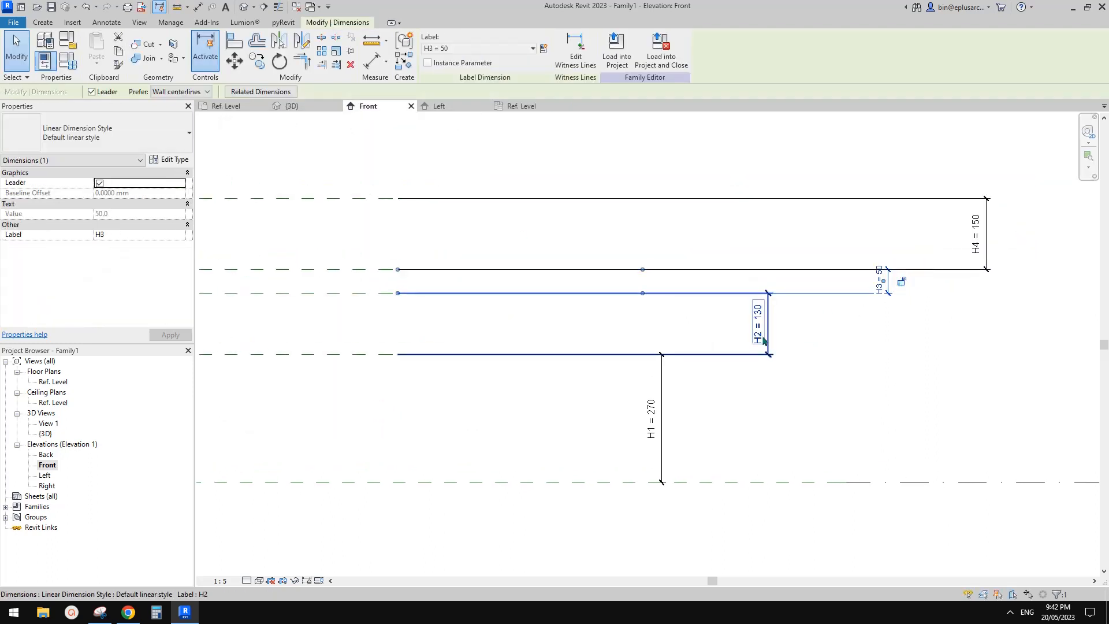
pyautogui.click(779, 323)
pyautogui.click(654, 419)
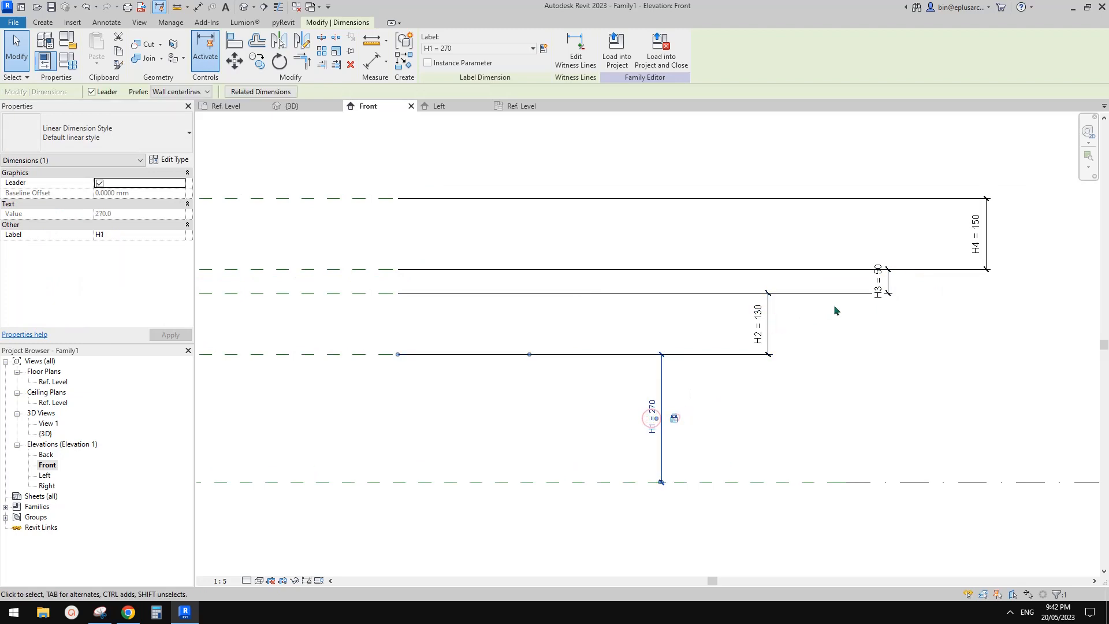
pyautogui.click(896, 281)
pyautogui.click(901, 280)
pyautogui.click(980, 233)
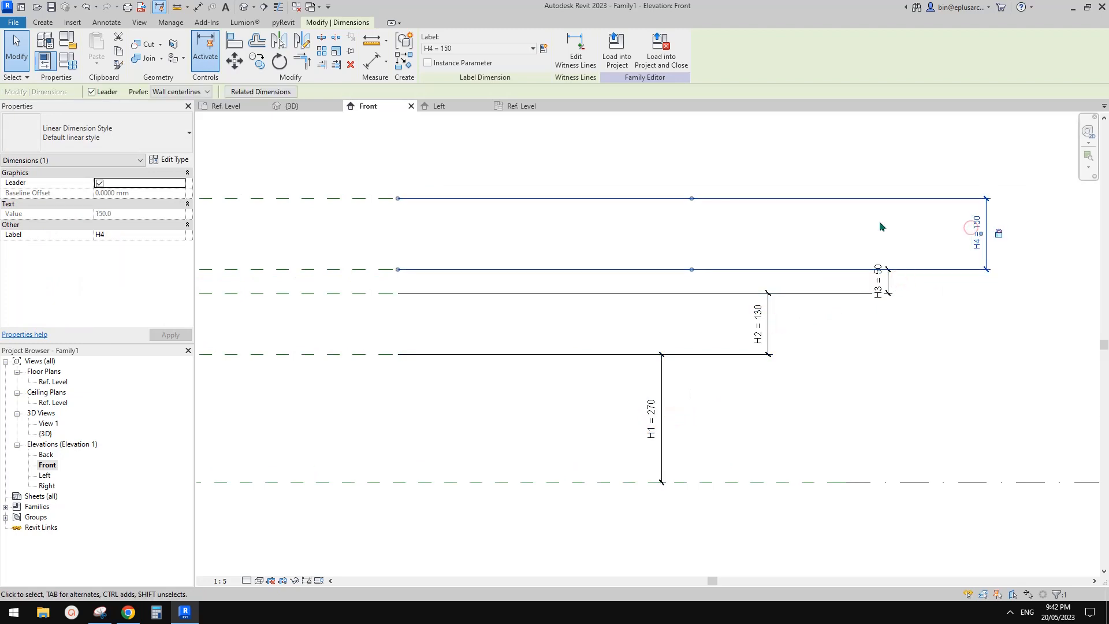
# Step: Unlock the H1, H2, H3 and H4 parameters in the family types and accept the change
pyautogui.click(324, 173)
pyautogui.click(68, 61)
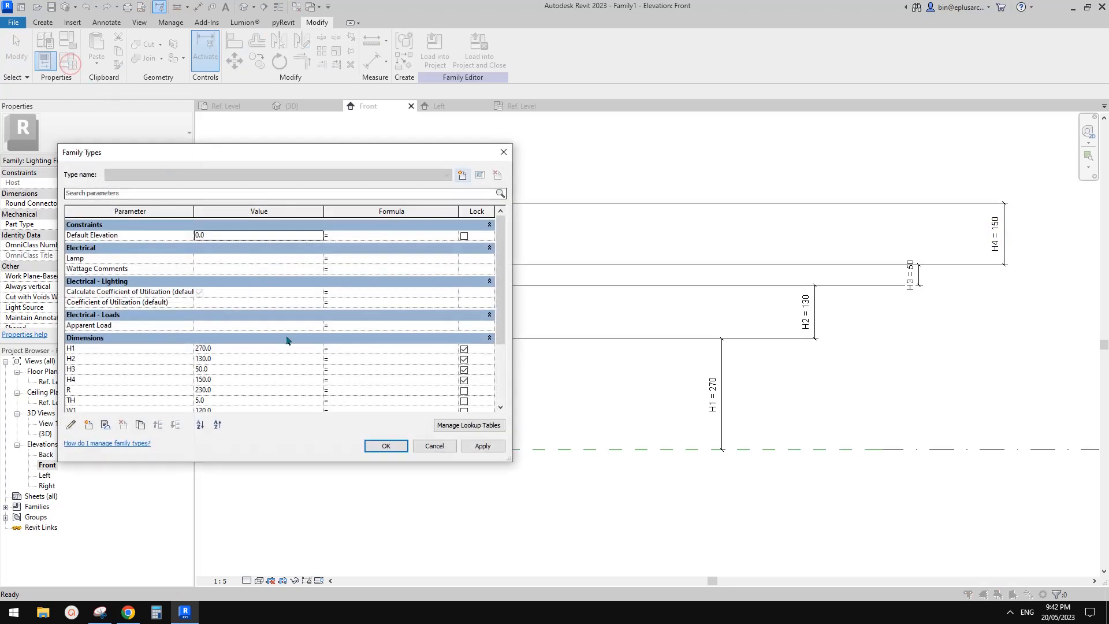
pyautogui.scroll(-2, 243, 362)
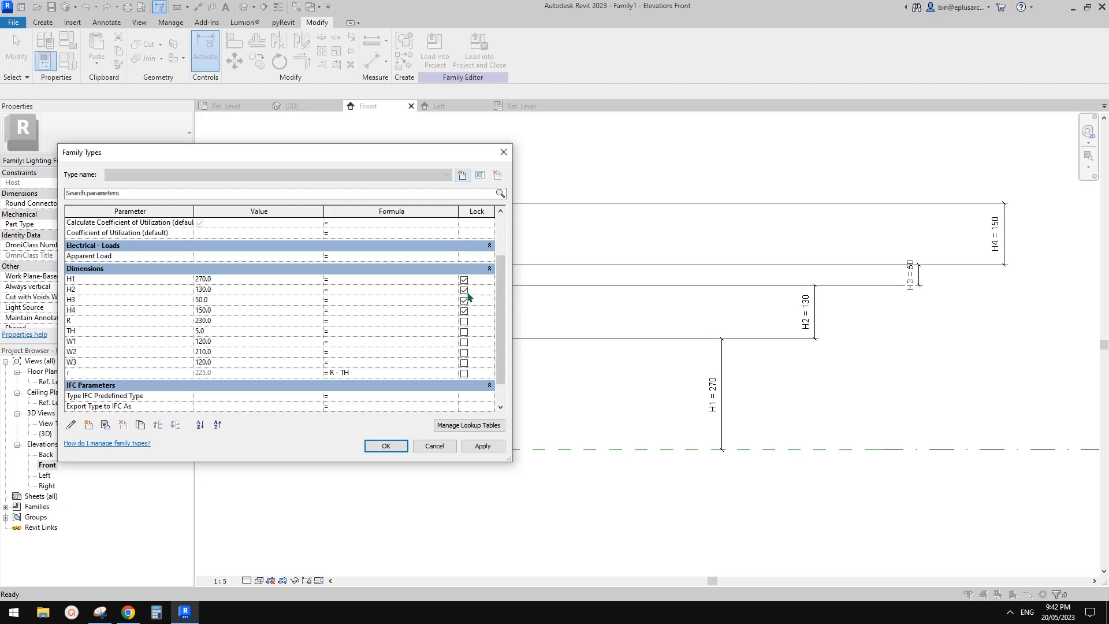
pyautogui.click(503, 152)
pyautogui.moveTo(590, 283); pyautogui.dragTo(609, 302, button='middle')
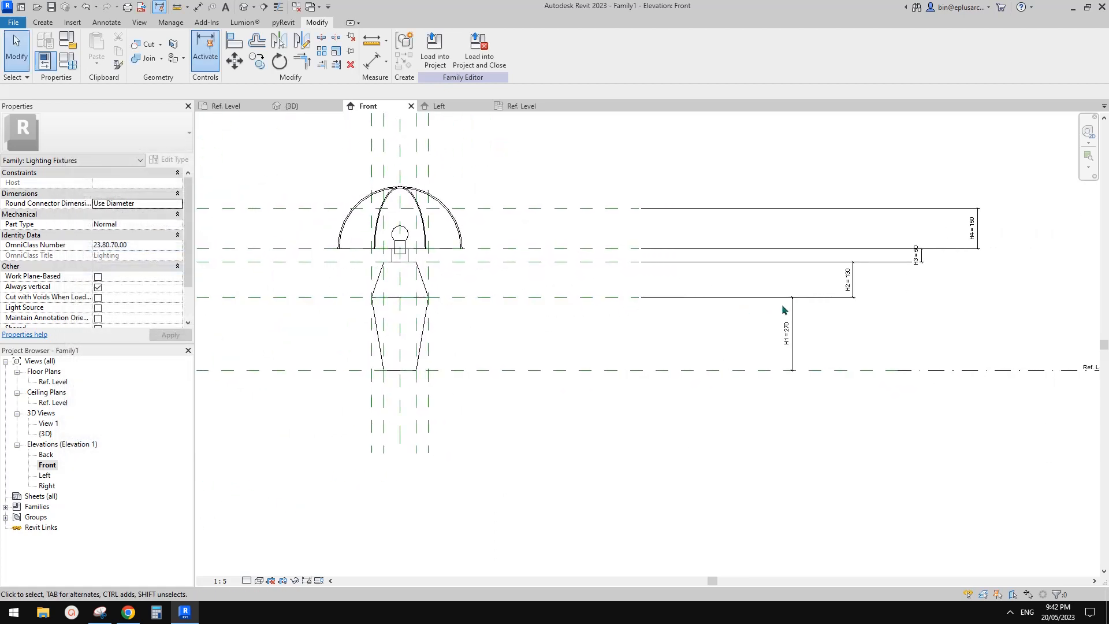
pyautogui.click(71, 62)
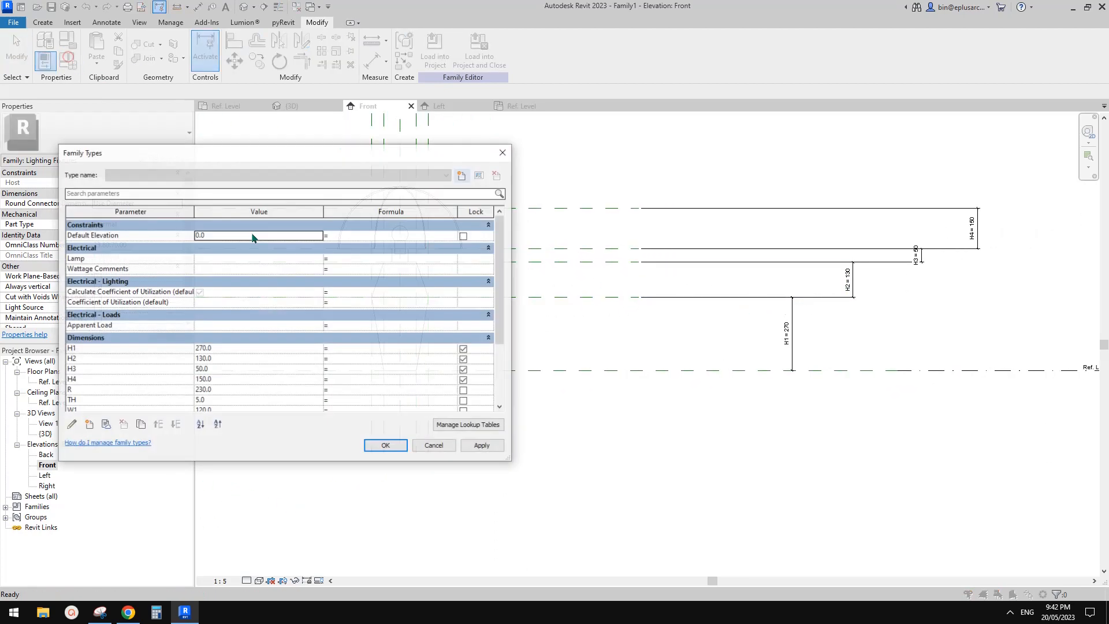
pyautogui.click(465, 349)
pyautogui.click(465, 360)
pyautogui.click(464, 370)
pyautogui.click(464, 380)
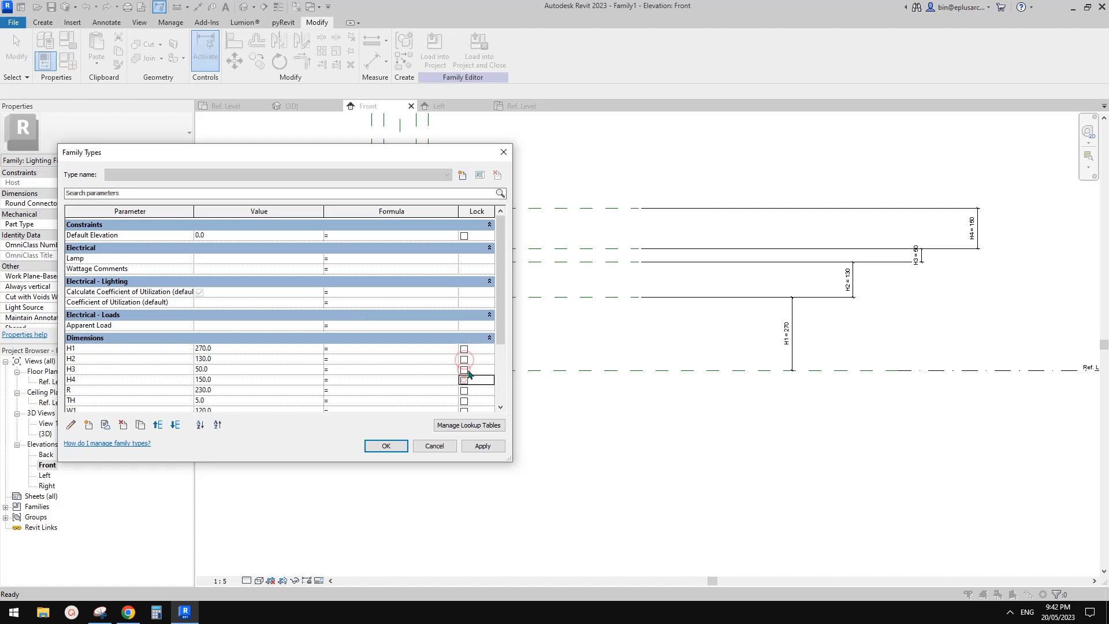
pyautogui.click(386, 446)
# Step: Move the reference plane at the base's widest section by setting its H1 dimension to 300 mm
pyautogui.click(570, 269)
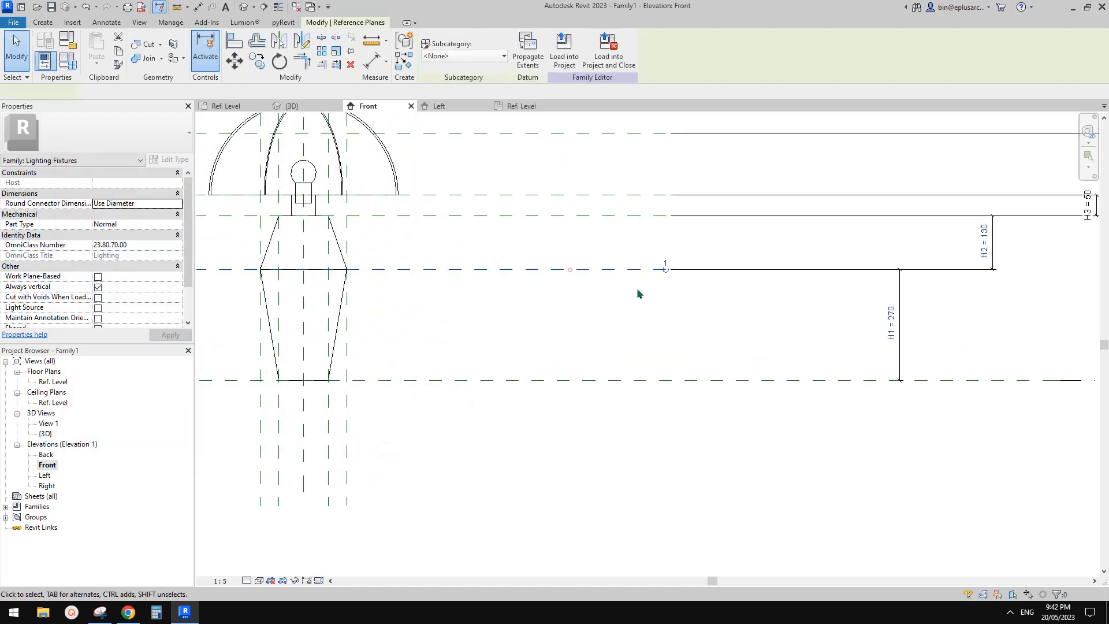
pyautogui.click(889, 318)
pyautogui.write('300')
pyautogui.click(837, 317)
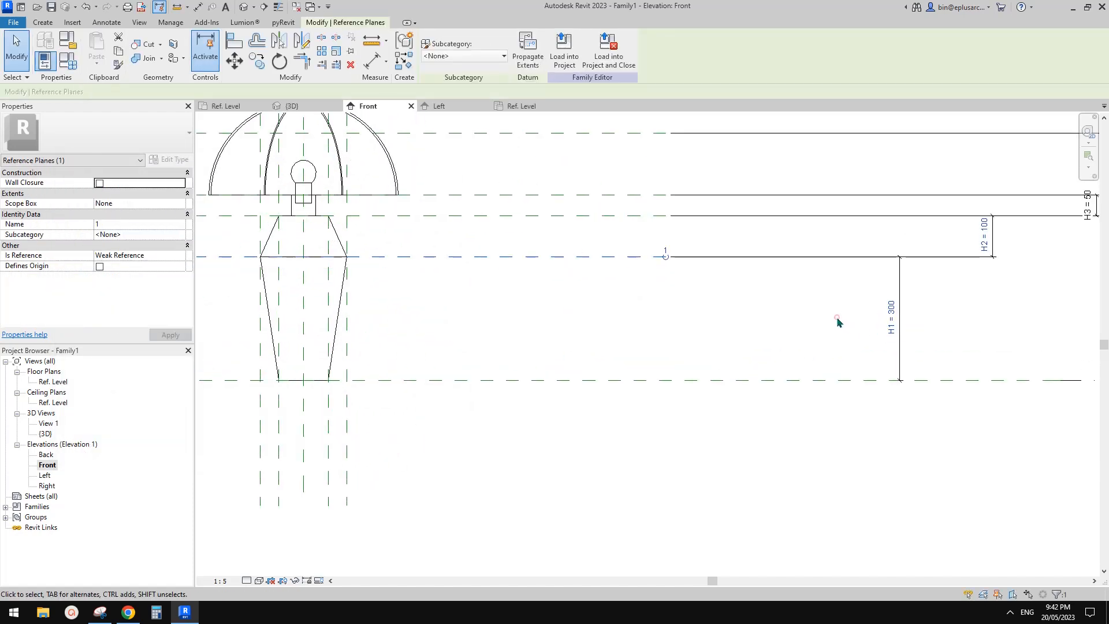
pyautogui.scroll(-1, 807, 314)
pyautogui.moveTo(808, 316); pyautogui.dragTo(728, 328, button='middle')
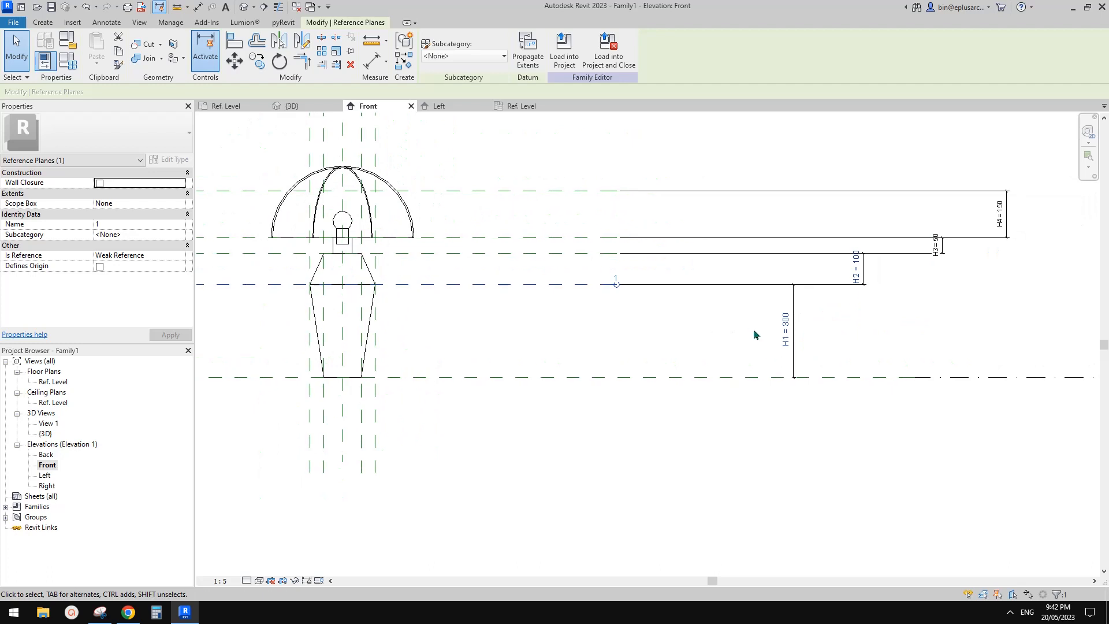
pyautogui.click(805, 313)
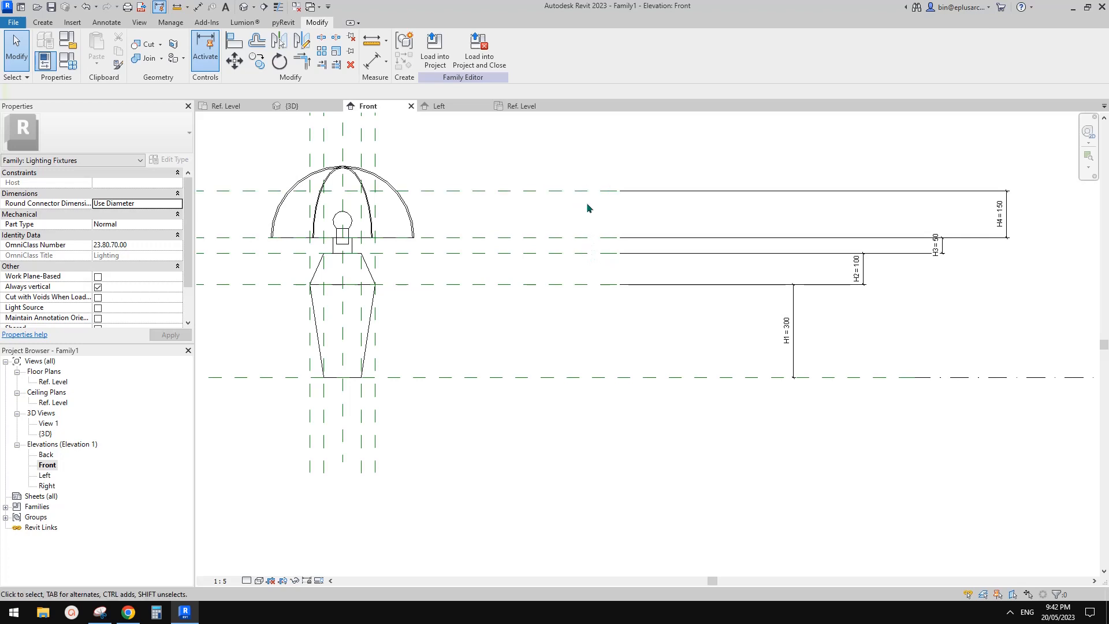
# Step: Set the H1 dimension of the widest section's reference plane back to 270 mm
pyautogui.scroll(1, 583, 241)
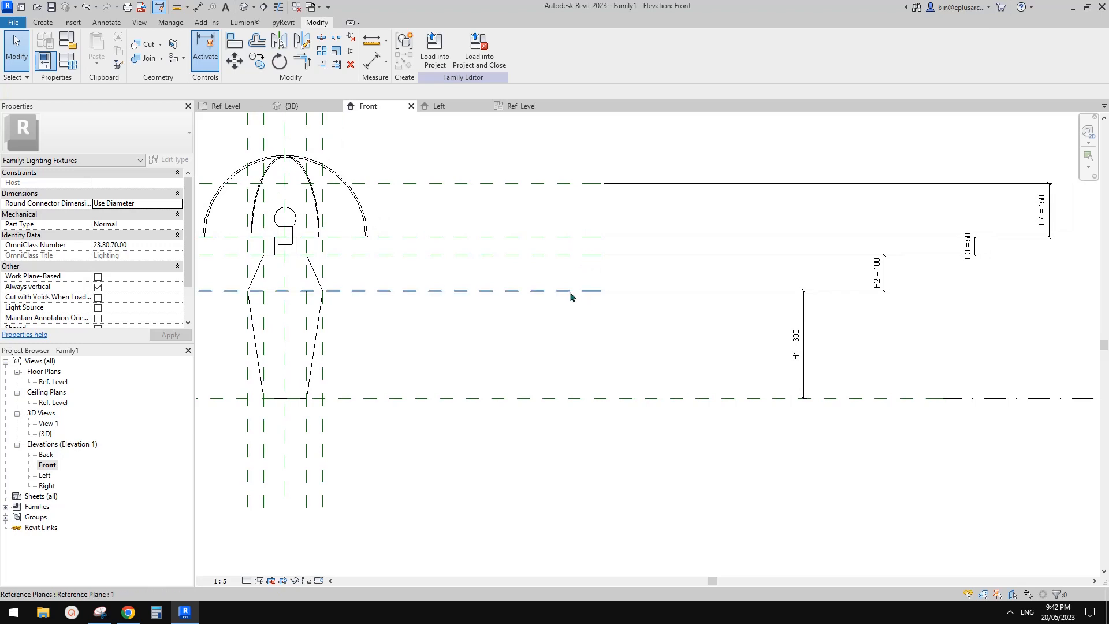
pyautogui.click(572, 291)
pyautogui.click(797, 358)
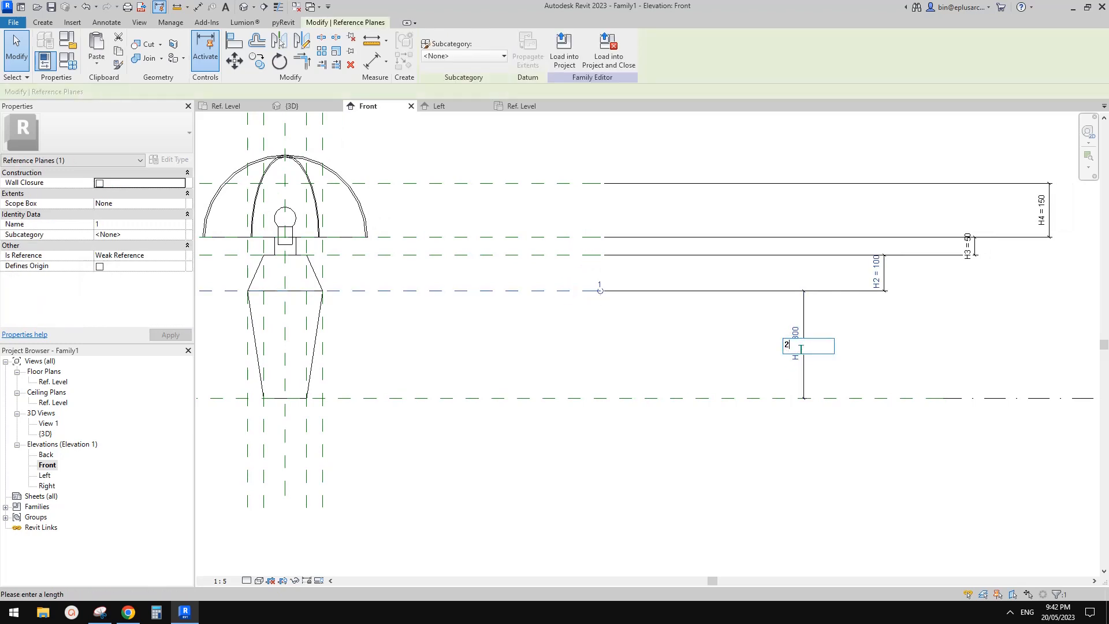
pyautogui.write('270')
pyautogui.click(737, 356)
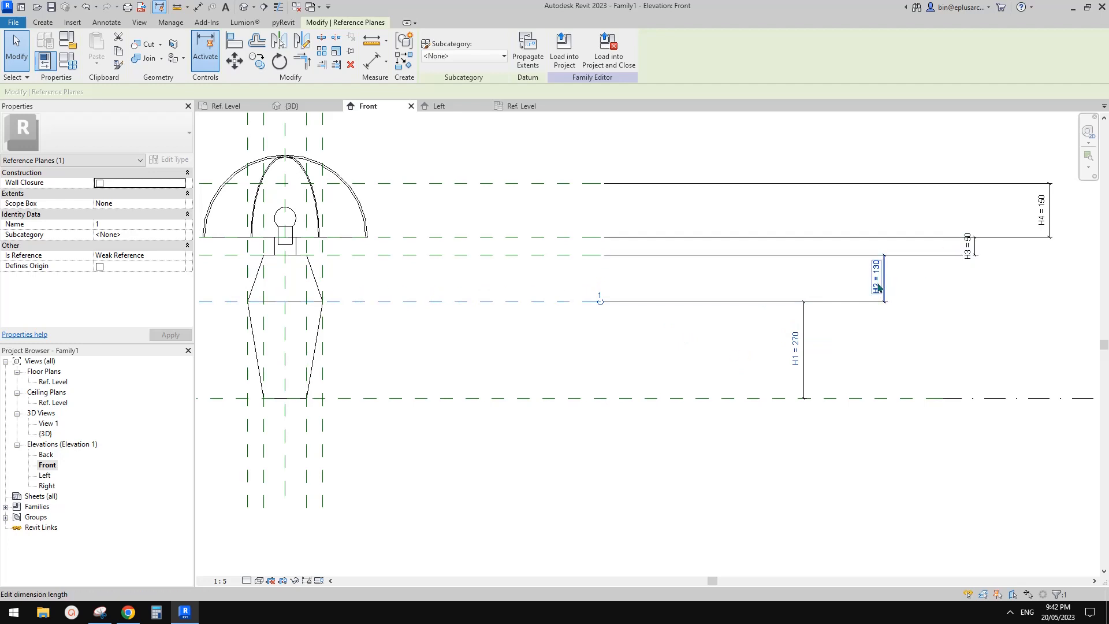
# Step: Move the reference plane at the top of the lamp base by setting its H2 dimension to 100 mm
pyautogui.click(577, 255)
pyautogui.click(872, 287)
pyautogui.write('1')
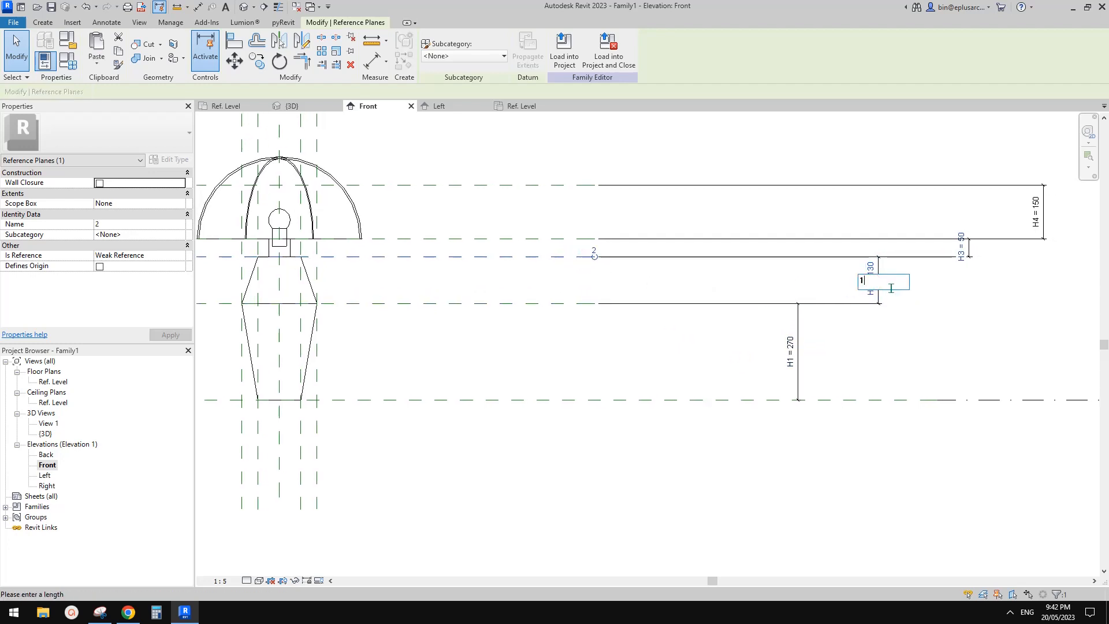
pyautogui.write('00')
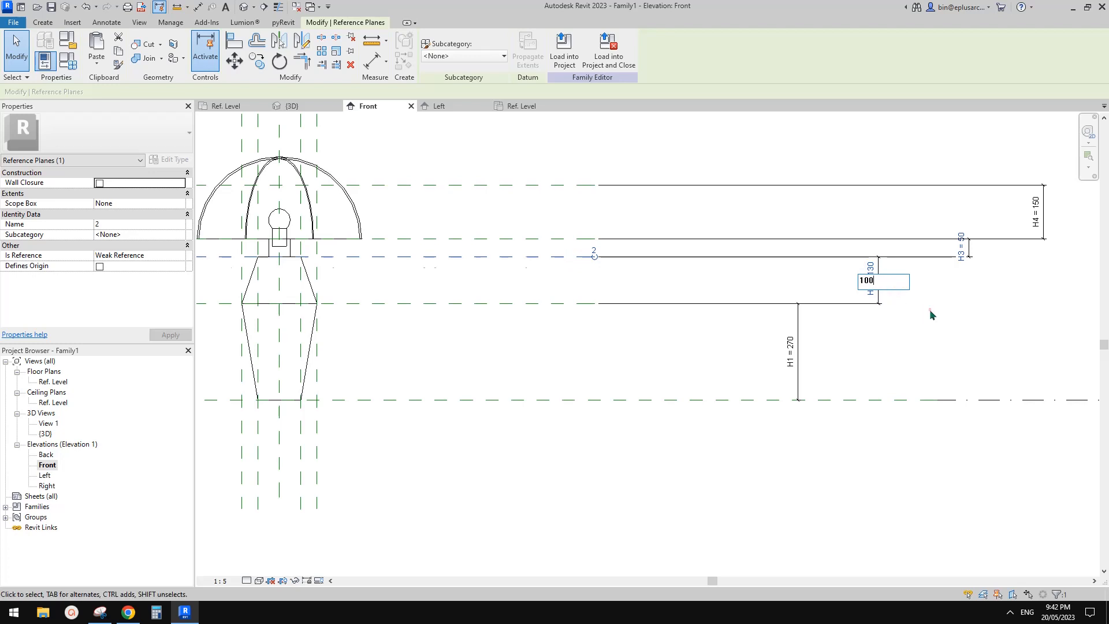
pyautogui.press('Return')
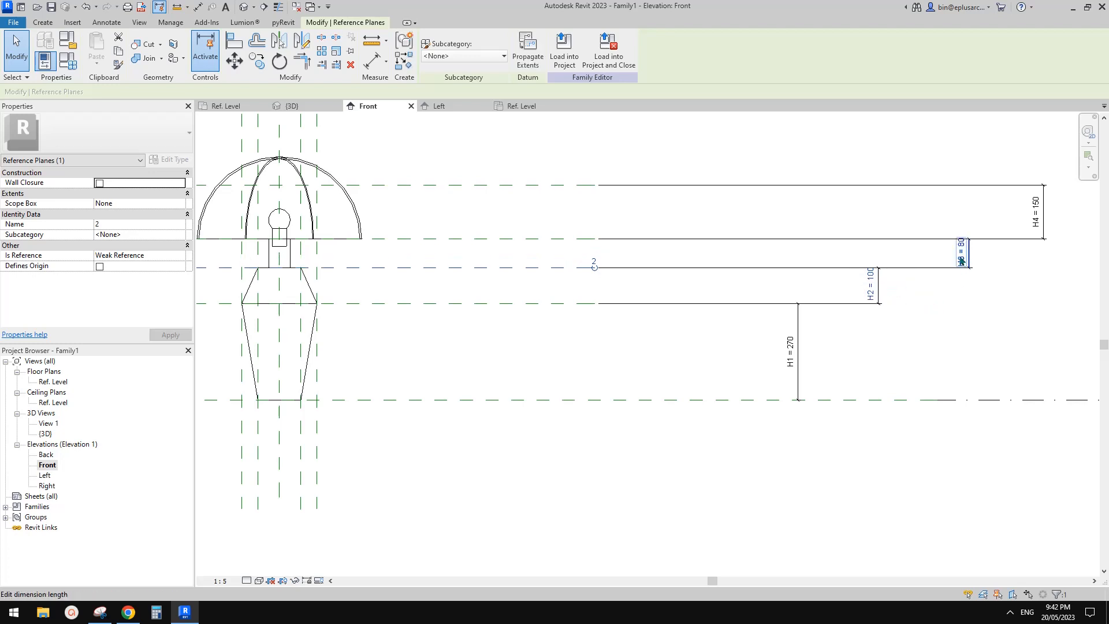
# Step: Lock the H3, H4, H2 and H1 height dimensions again in the Front elevation
pyautogui.moveTo(950, 275); pyautogui.dragTo(844, 285, button='middle')
pyautogui.click(896, 258)
pyautogui.click(864, 262)
pyautogui.click(877, 261)
pyautogui.click(938, 228)
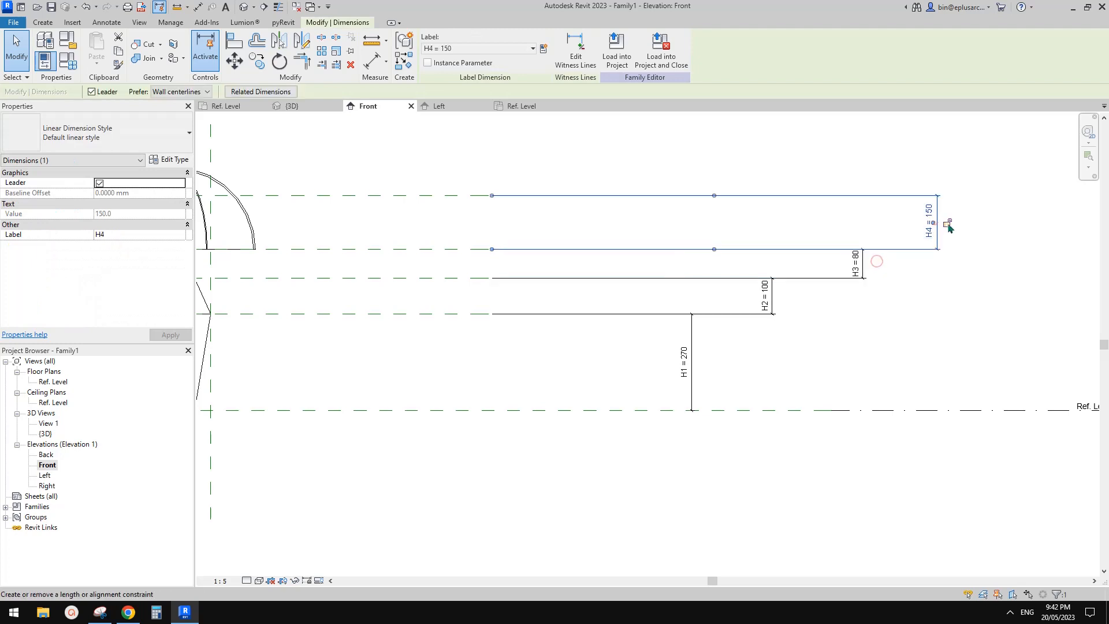
pyautogui.click(785, 298)
pyautogui.click(693, 364)
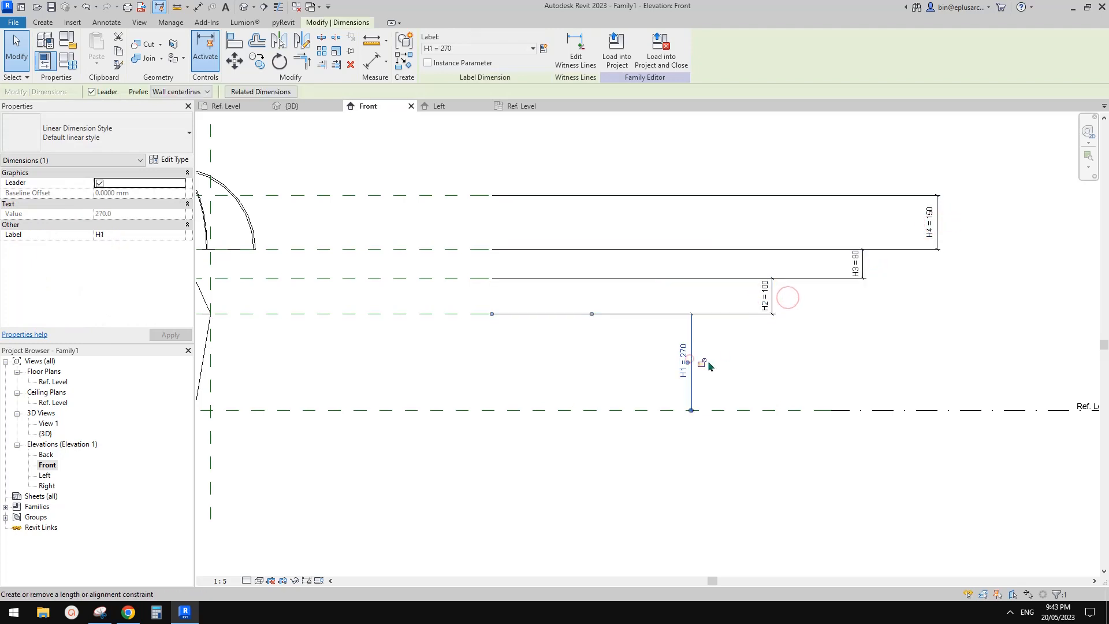
pyautogui.click(704, 363)
# Step: Set the H1 parameter to 300 in the family types and apply it to the lamp
pyautogui.moveTo(674, 375); pyautogui.dragTo(901, 333, button='middle')
pyautogui.click(658, 269)
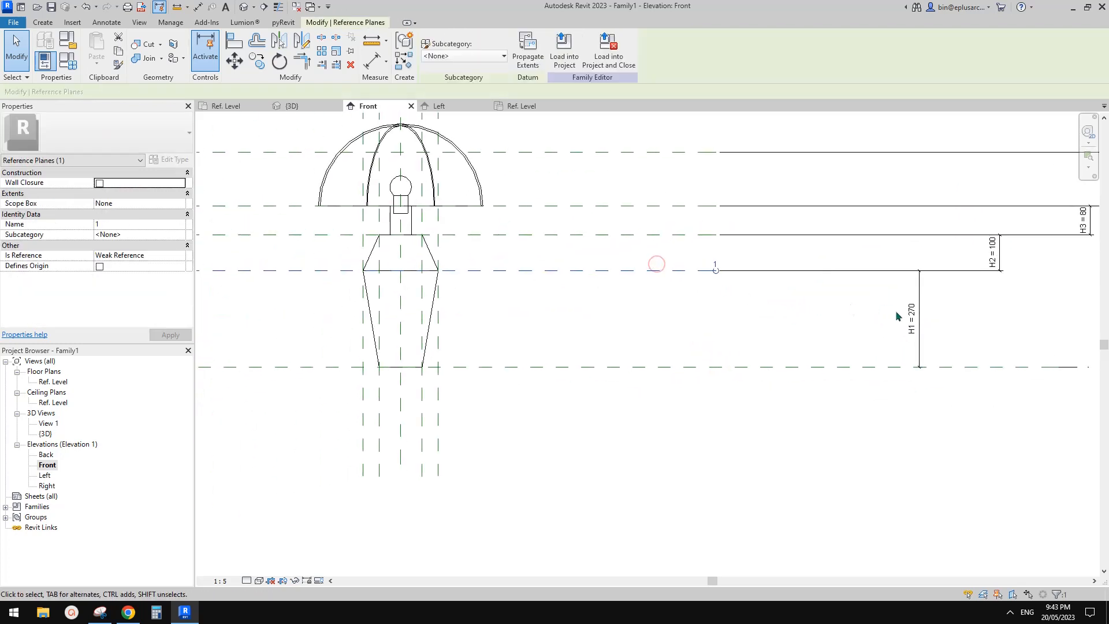
pyautogui.click(68, 60)
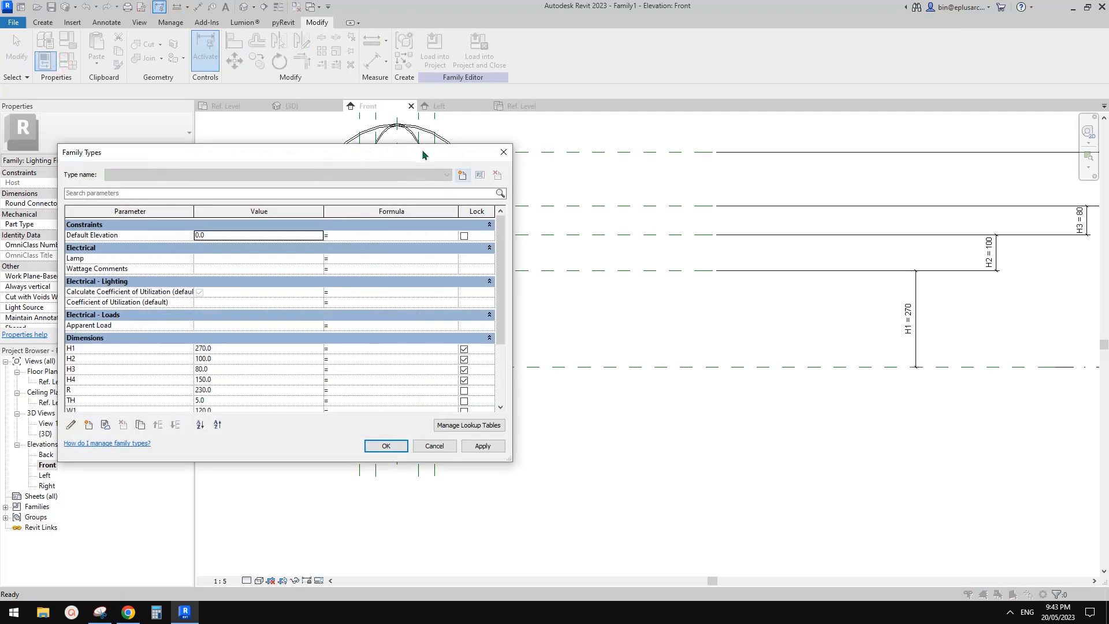
pyautogui.moveTo(421, 149); pyautogui.dragTo(593, 185)
pyautogui.click(434, 383)
pyautogui.write('30')
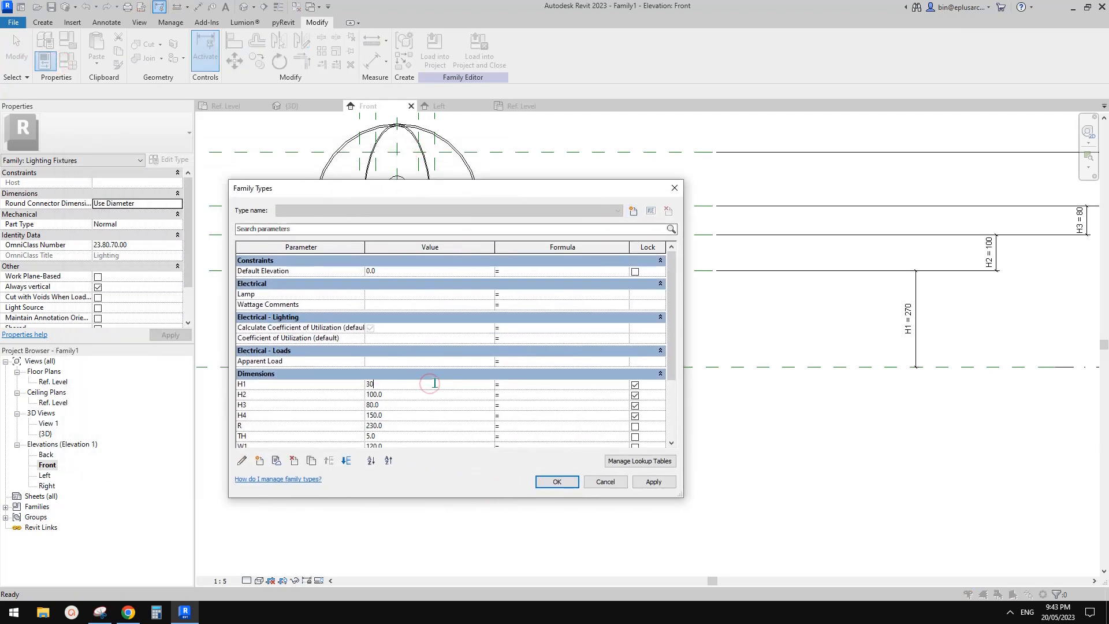
pyautogui.write('0')
pyautogui.click(654, 481)
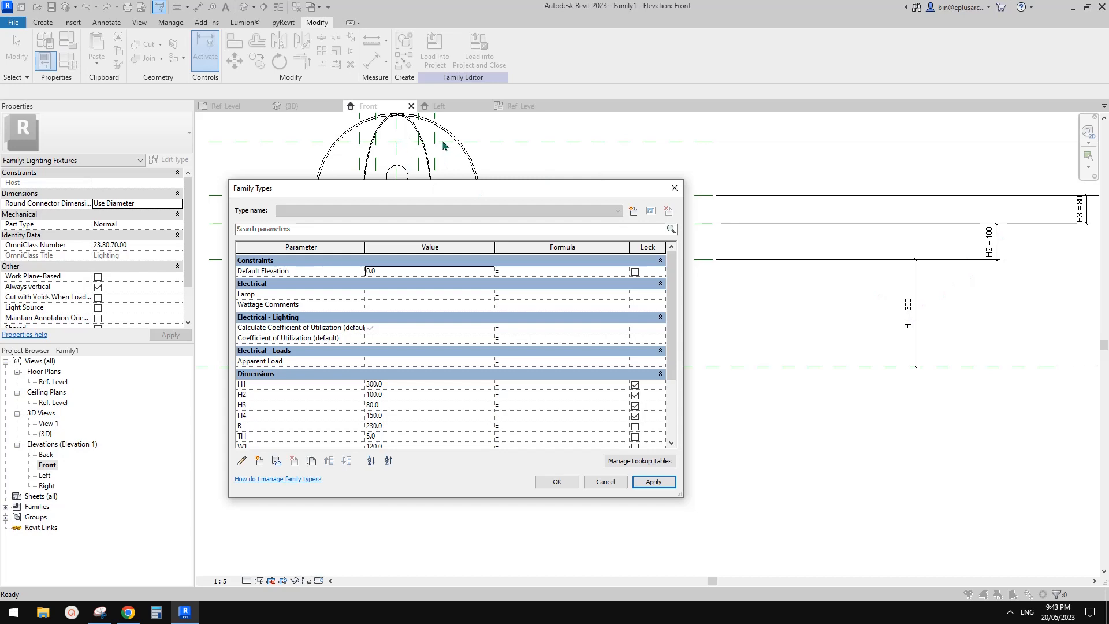
# Step: Set the H2 parameter to 120 in the family types and apply it to the lamp
pyautogui.moveTo(583, 189)
pyautogui.mouseDown()
pyautogui.moveTo(749, 328)
pyautogui.moveTo(587, 188)
pyautogui.mouseUp()
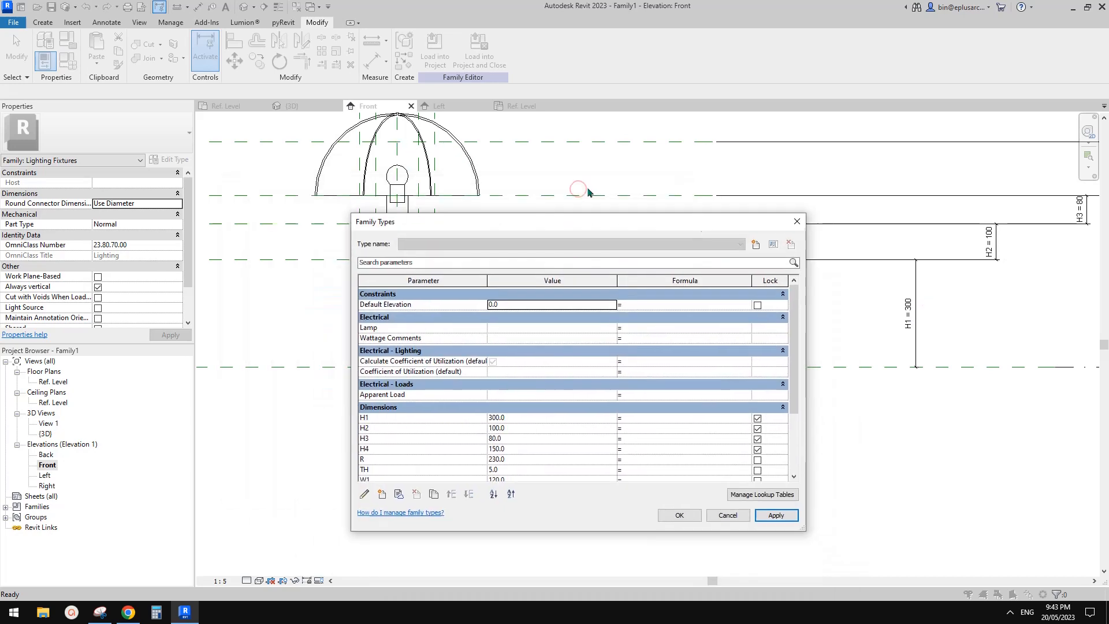
pyautogui.click(520, 428)
pyautogui.write('120')
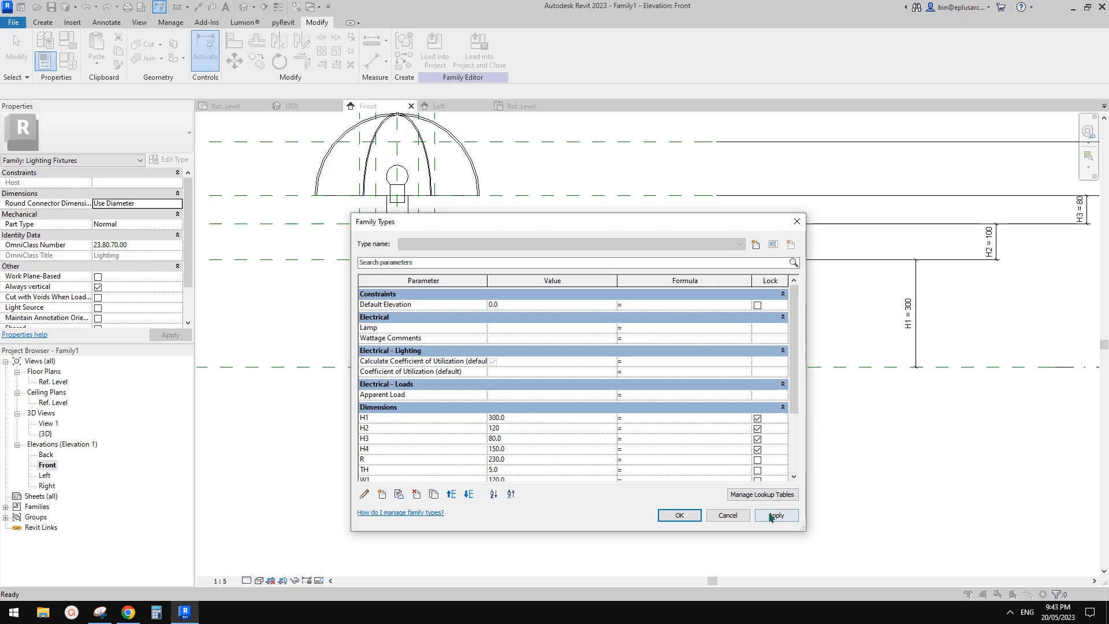
pyautogui.click(771, 516)
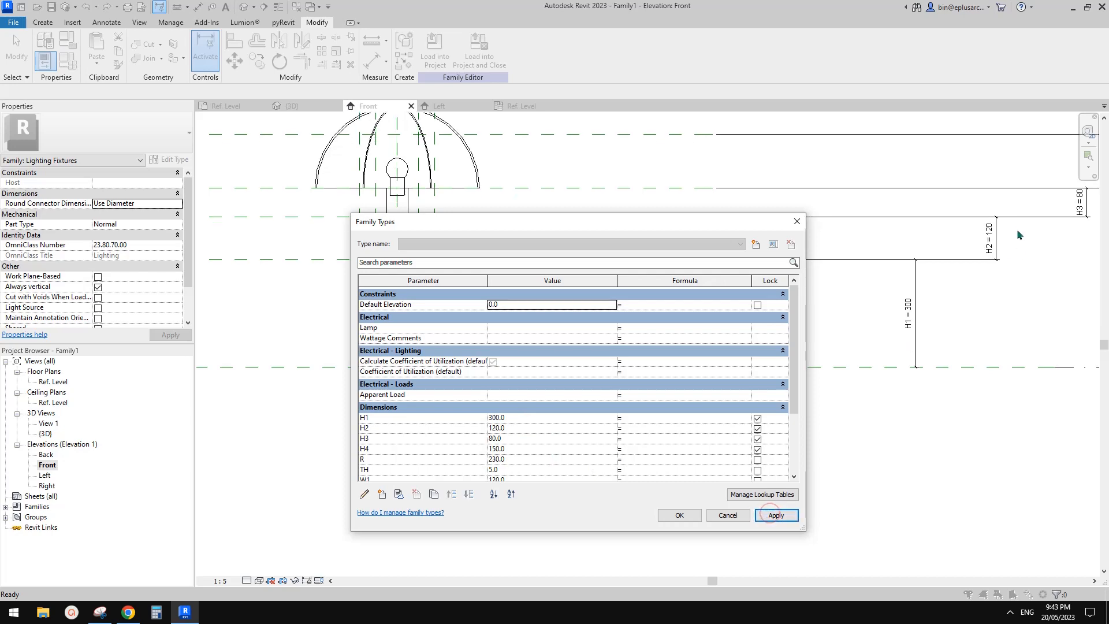
pyautogui.click(679, 516)
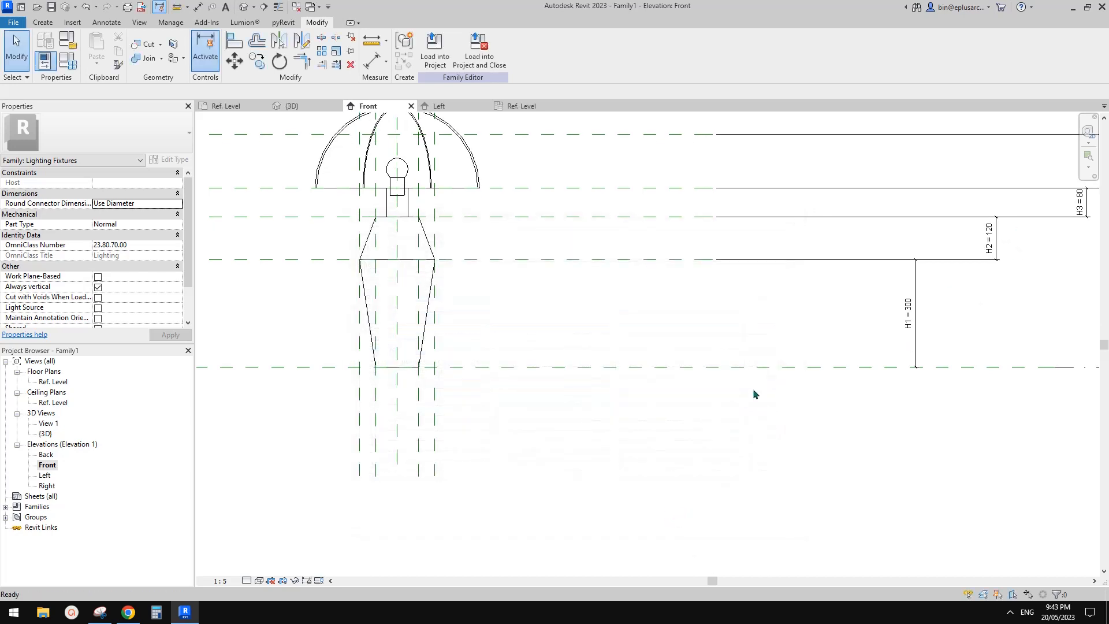
pyautogui.scroll(-3, 699, 371)
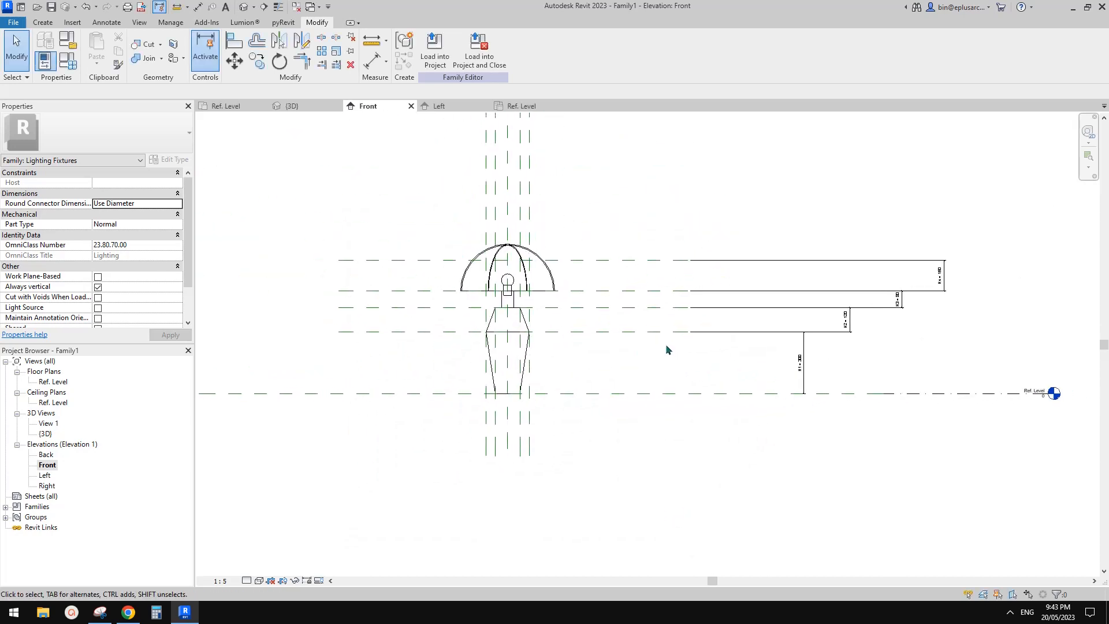
pyautogui.scroll(2, 667, 346)
pyautogui.click(632, 282)
pyautogui.press('Escape')
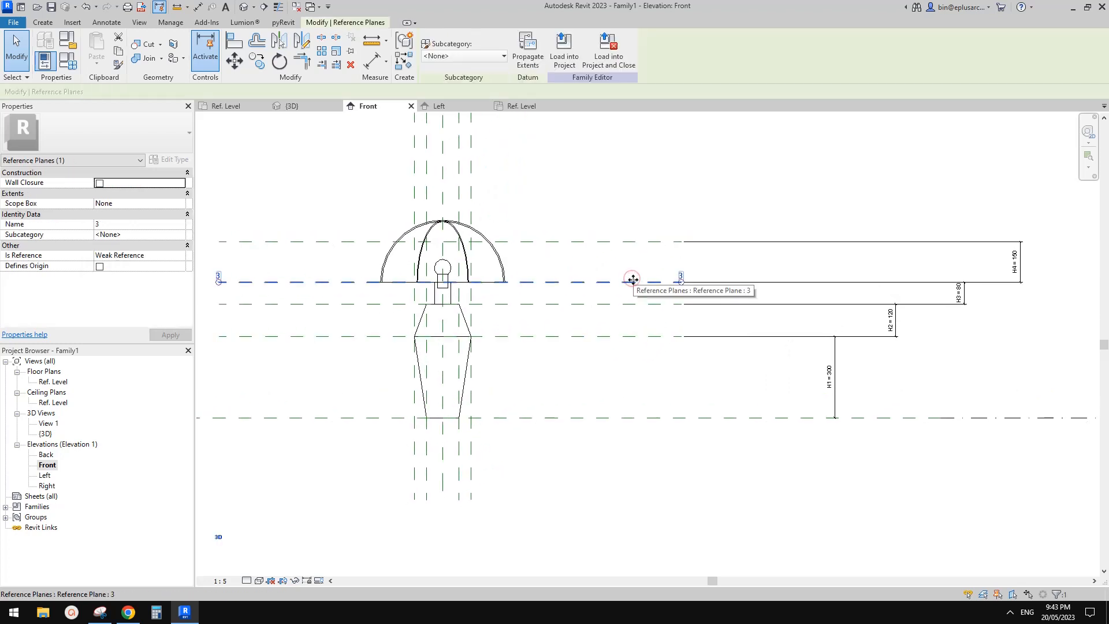
# Step: In the 3D view, compare the lamp with the reference photo in the browser document and set the H3 parameter to 50
pyautogui.click(243, 8)
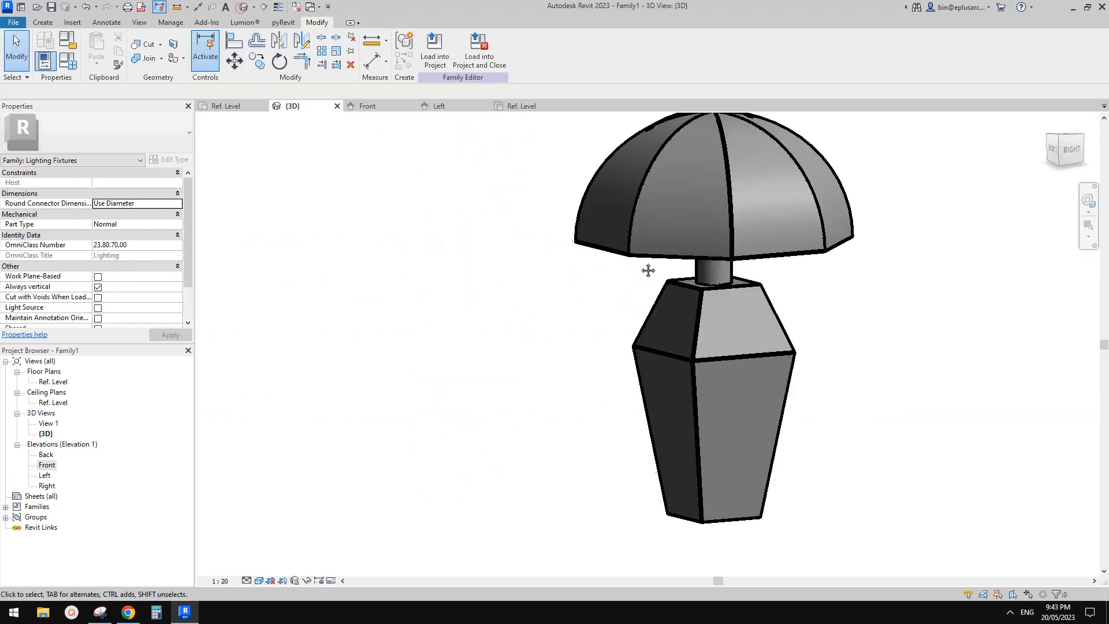
pyautogui.click(67, 60)
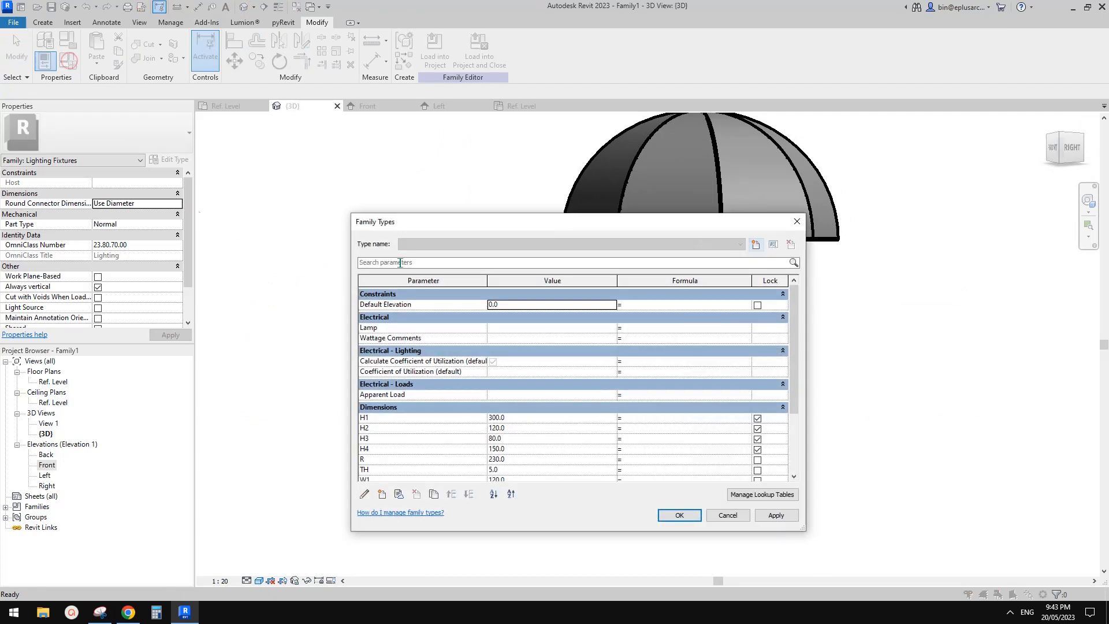
pyautogui.moveTo(744, 145); pyautogui.dragTo(303, 158)
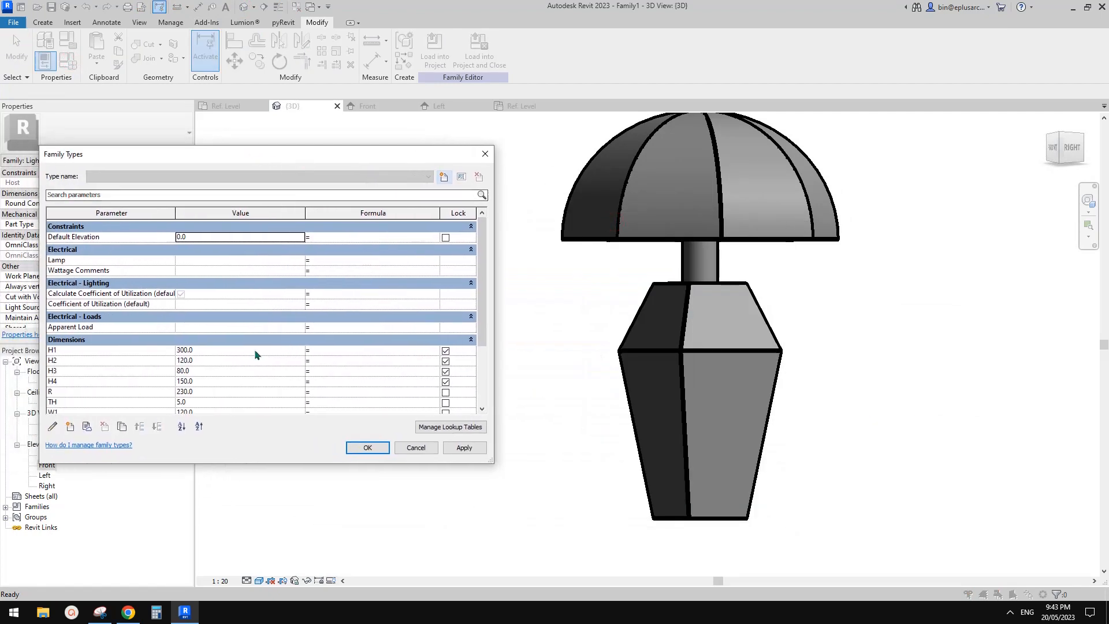
pyautogui.click(129, 612)
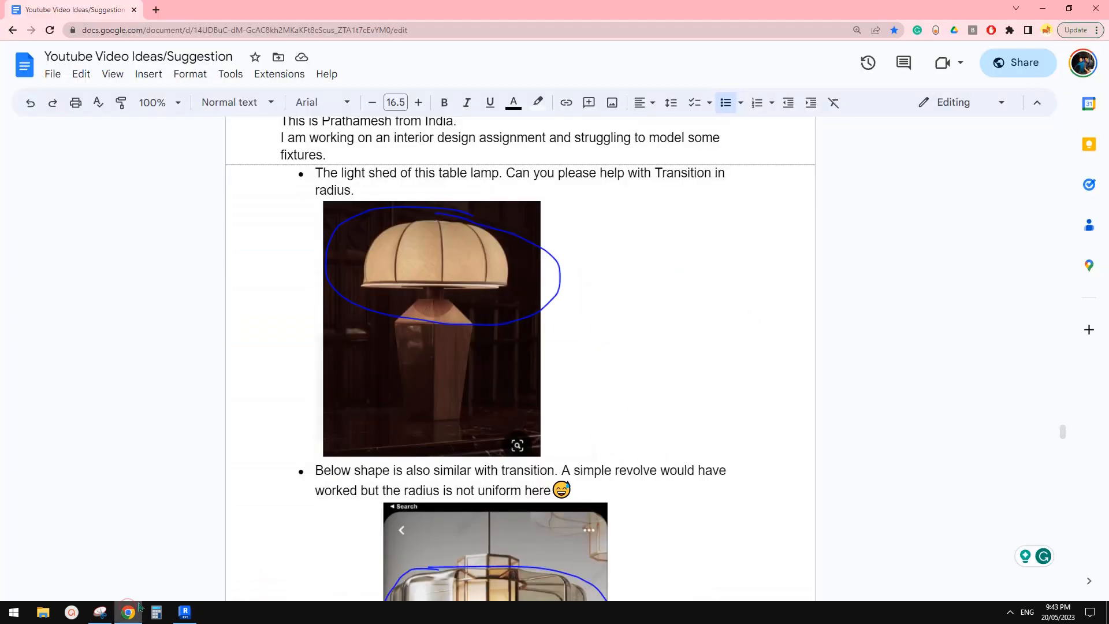
pyautogui.click(183, 613)
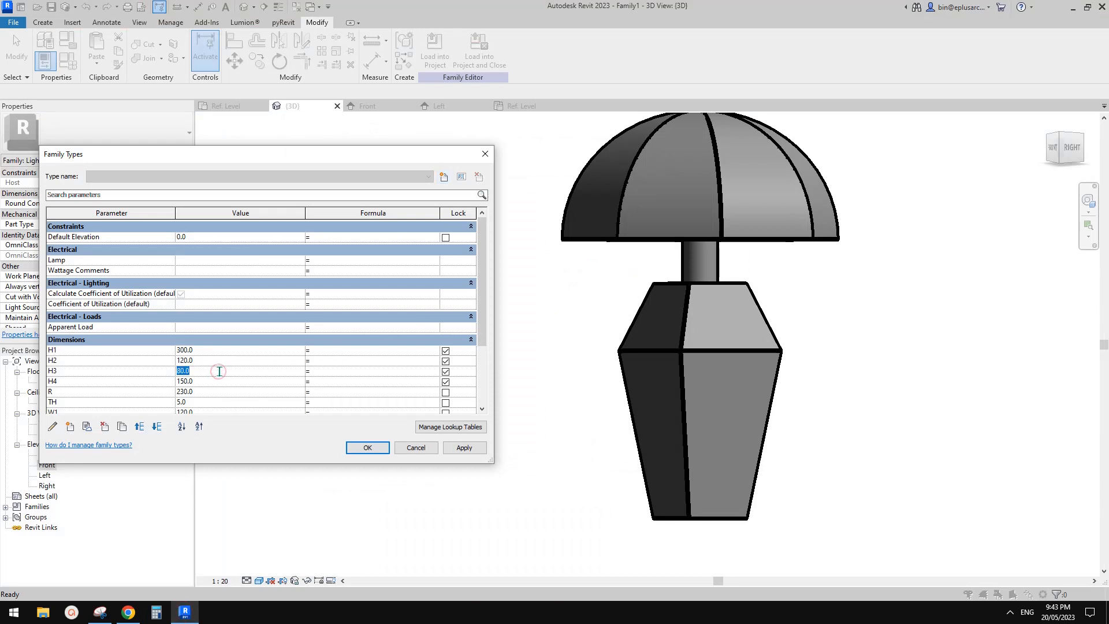
pyautogui.click(457, 450)
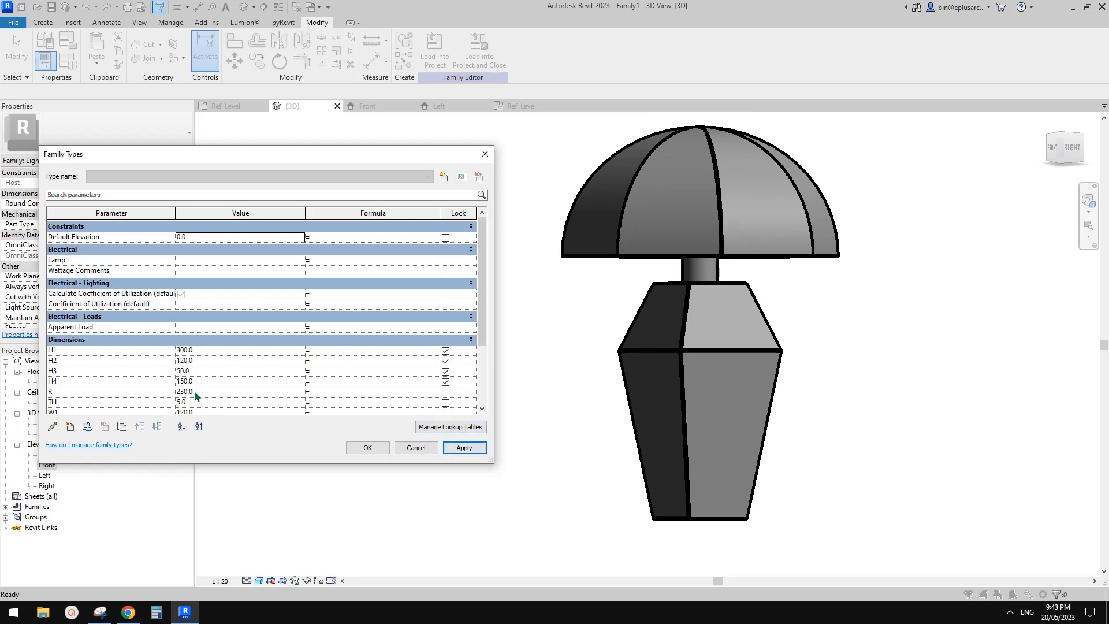
# Step: Test the shade radius R at 200 and 250 against the reference photo, and set it to 225
pyautogui.scroll(-2, 100, 375)
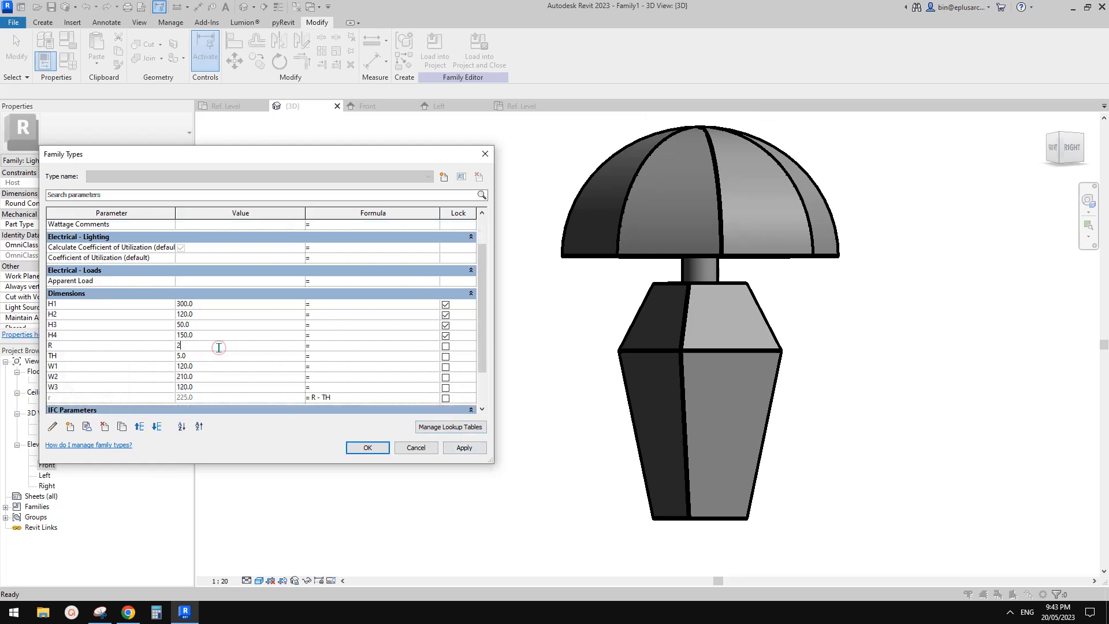
pyautogui.click(456, 448)
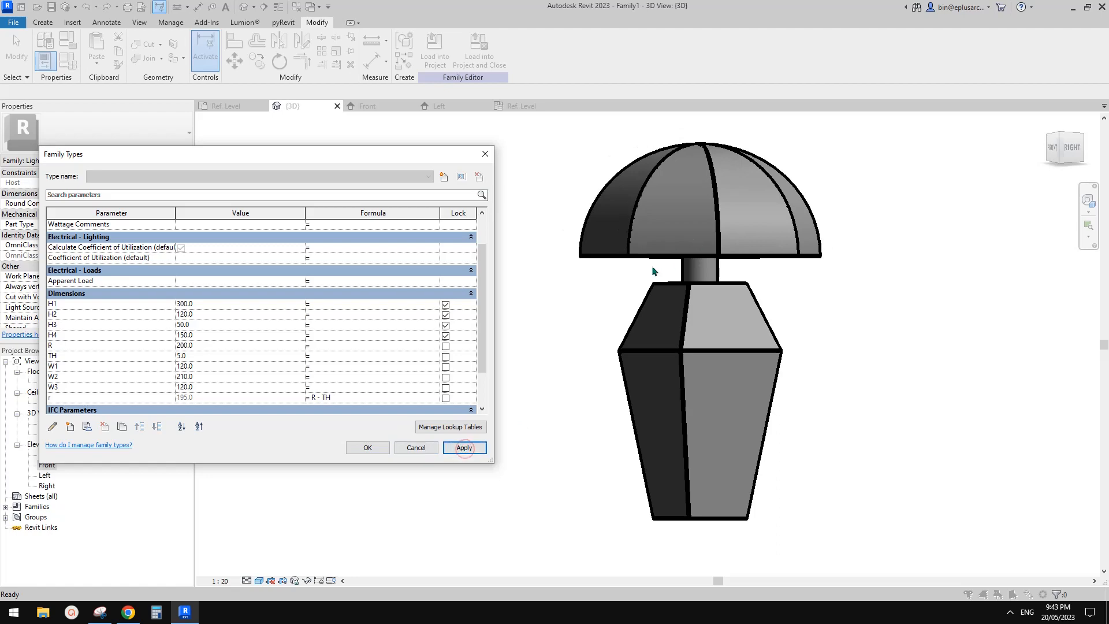
pyautogui.click(132, 615)
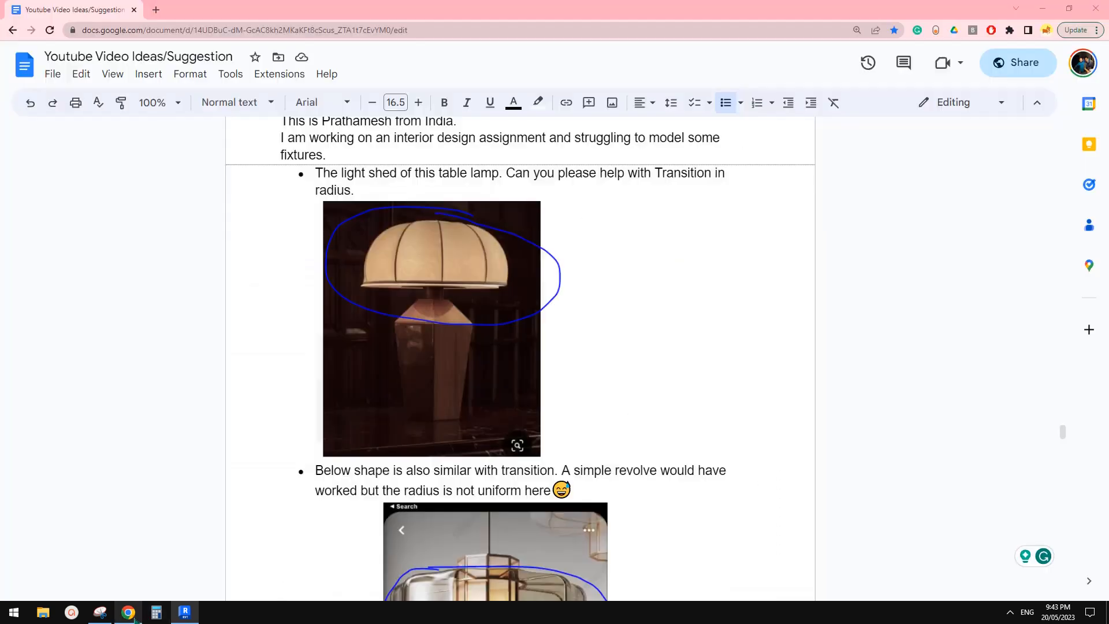
pyautogui.click(185, 614)
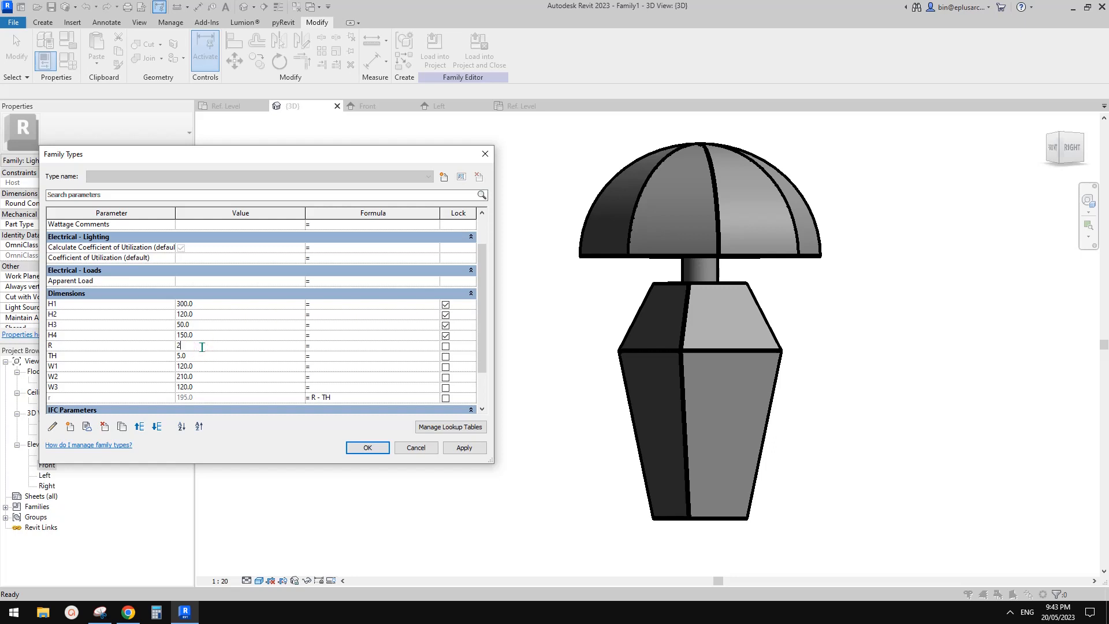
pyautogui.click(466, 446)
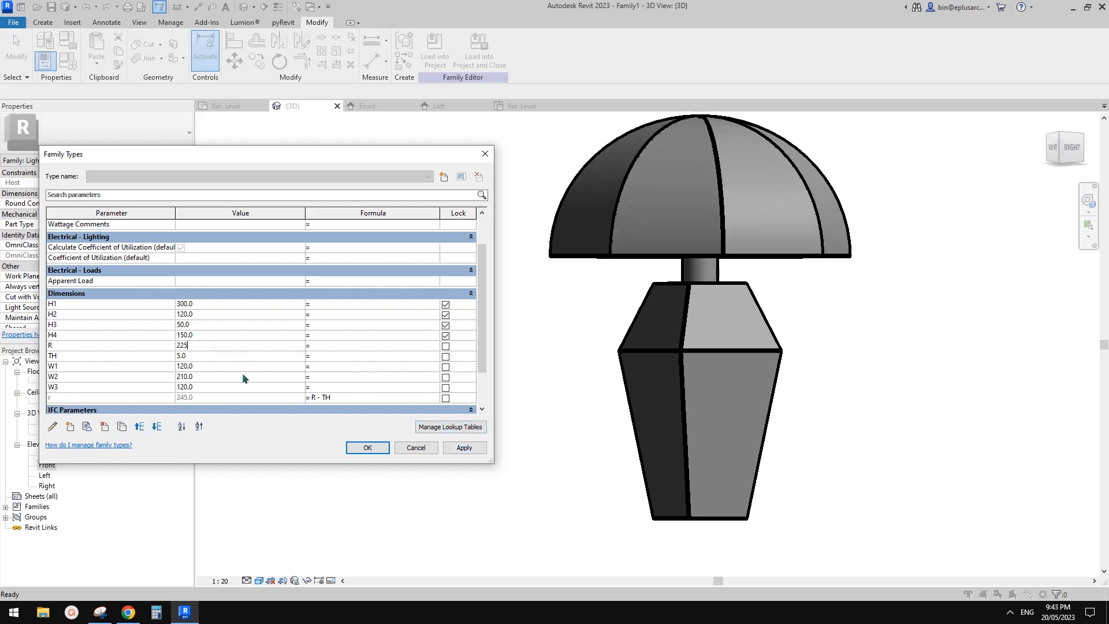
pyautogui.click(367, 448)
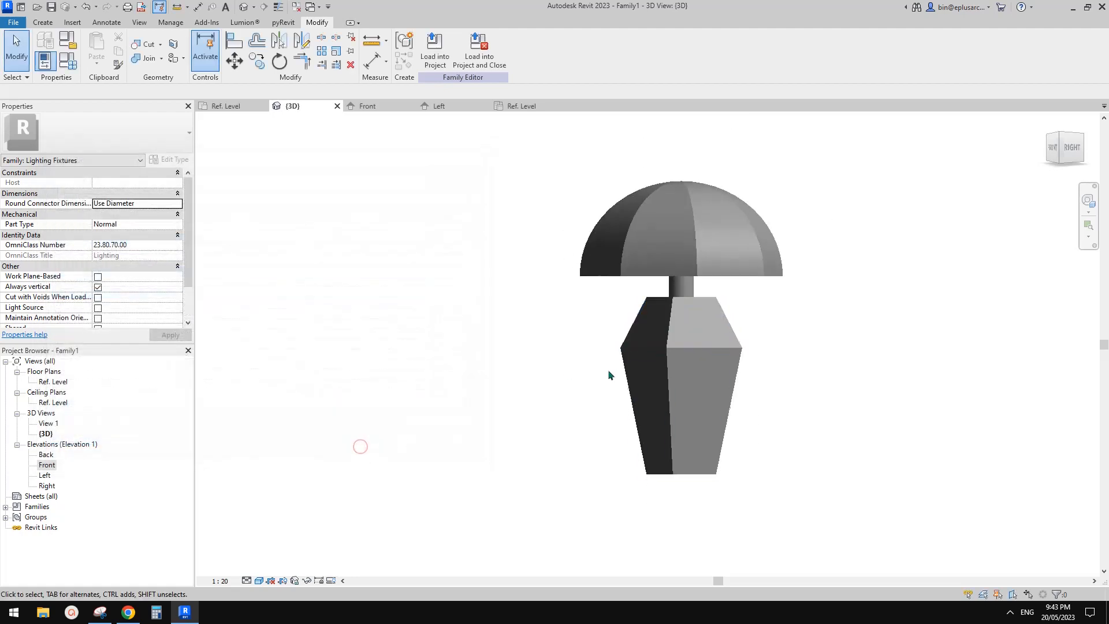
# Step: Examine the lamp from several angles and check the material property of the lower base blend and the shade sweep
pyautogui.keyDown('shift'); pyautogui.moveTo(608, 369); pyautogui.dragTo(703, 414, button='middle'); pyautogui.keyUp('shift')
pyautogui.scroll(2, 701, 404)
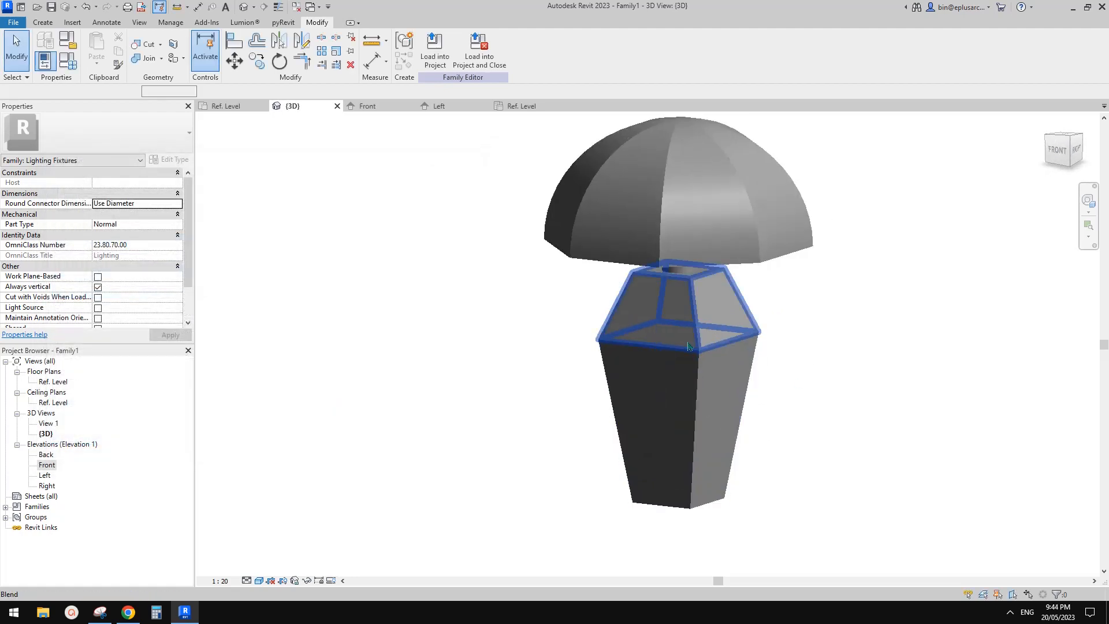
pyautogui.click(688, 341)
pyautogui.click(641, 381)
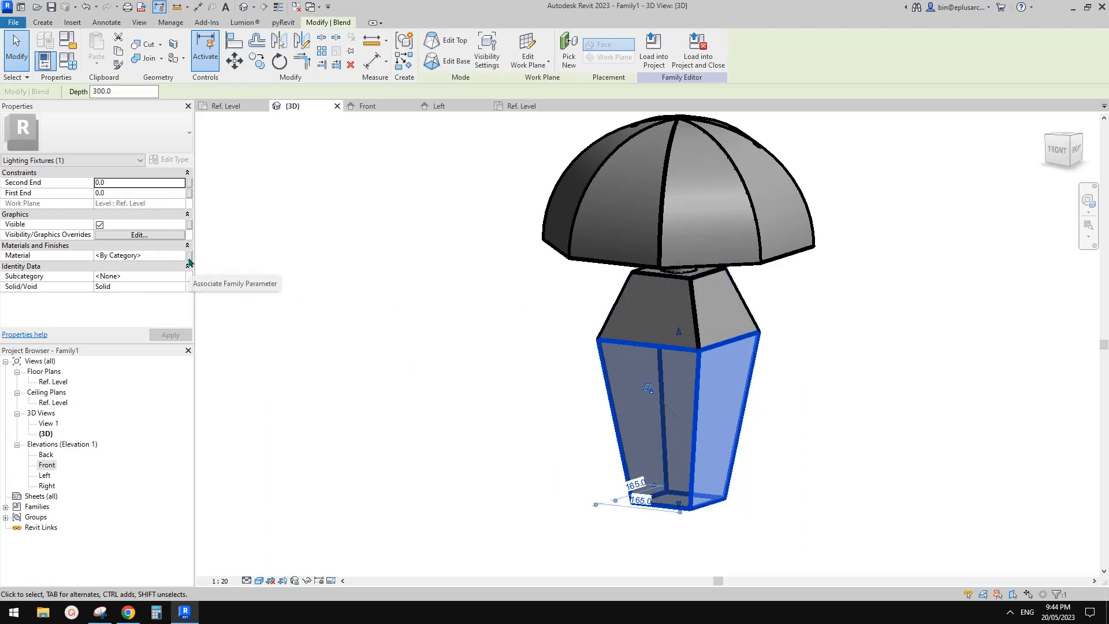
pyautogui.click(582, 262)
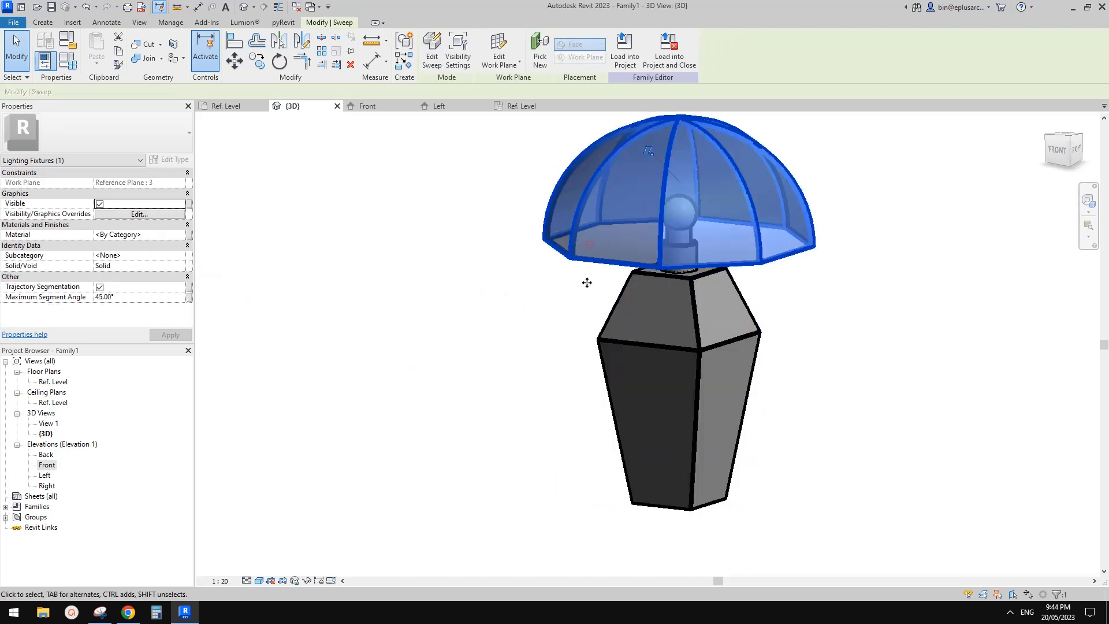
pyautogui.keyDown('shift'); pyautogui.moveTo(587, 283); pyautogui.dragTo(587, 149, button='middle'); pyautogui.keyUp('shift')
pyautogui.scroll(1, 695, 214)
pyautogui.press('Escape')
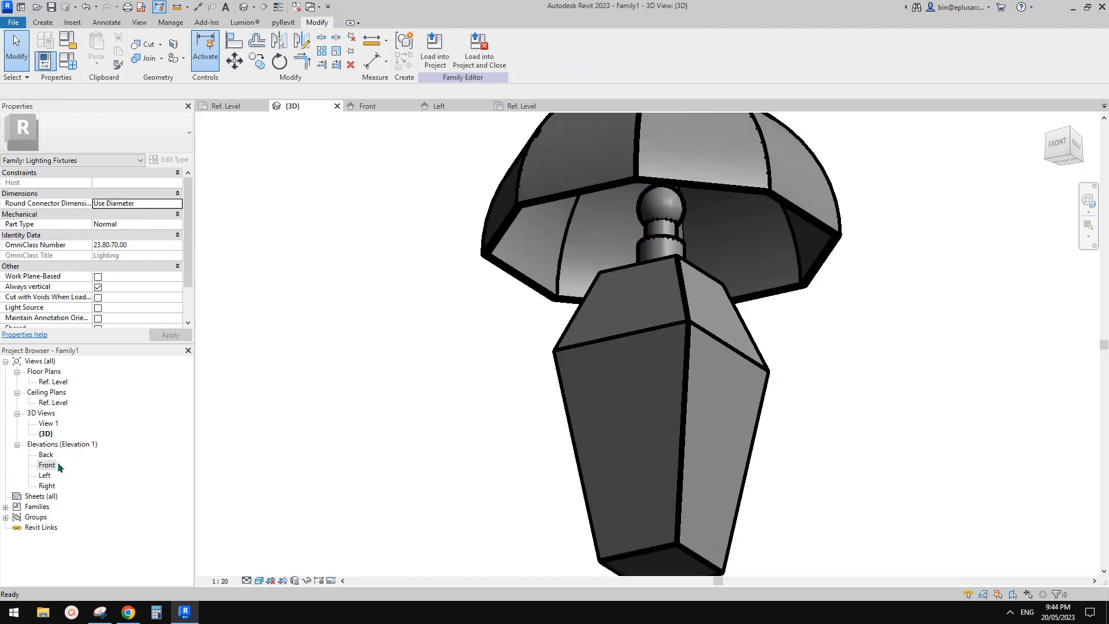
# Step: In the Front elevation, move the Light Source Elevation reference plane down to about 70 mm above the shade's bottom reference plane
pyautogui.doubleClick(47, 465)
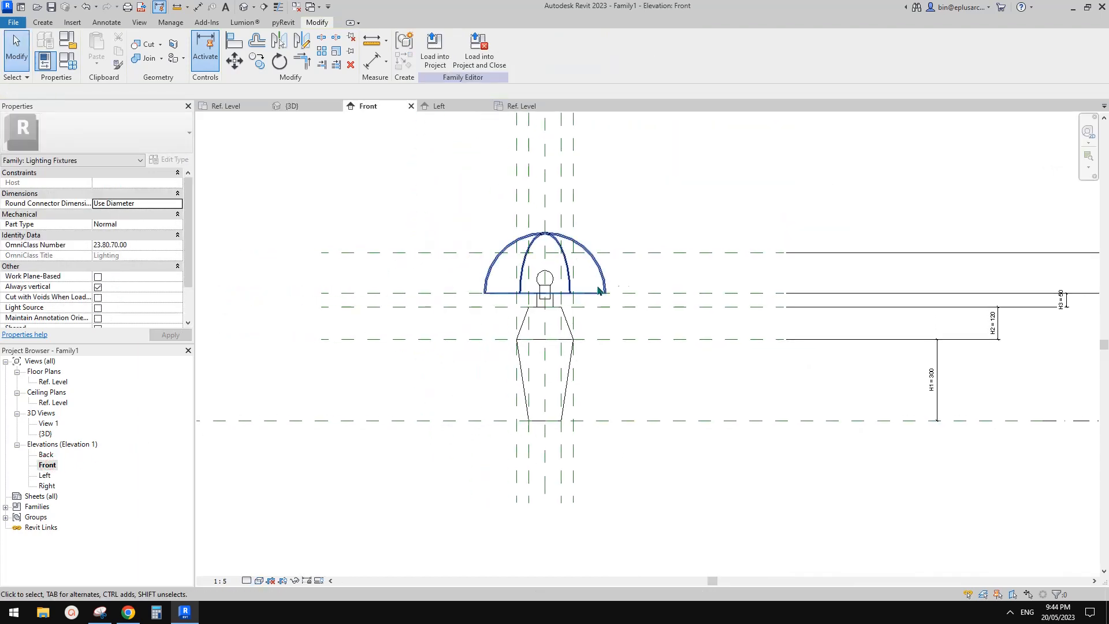
pyautogui.scroll(-2, 599, 291)
pyautogui.click(615, 181)
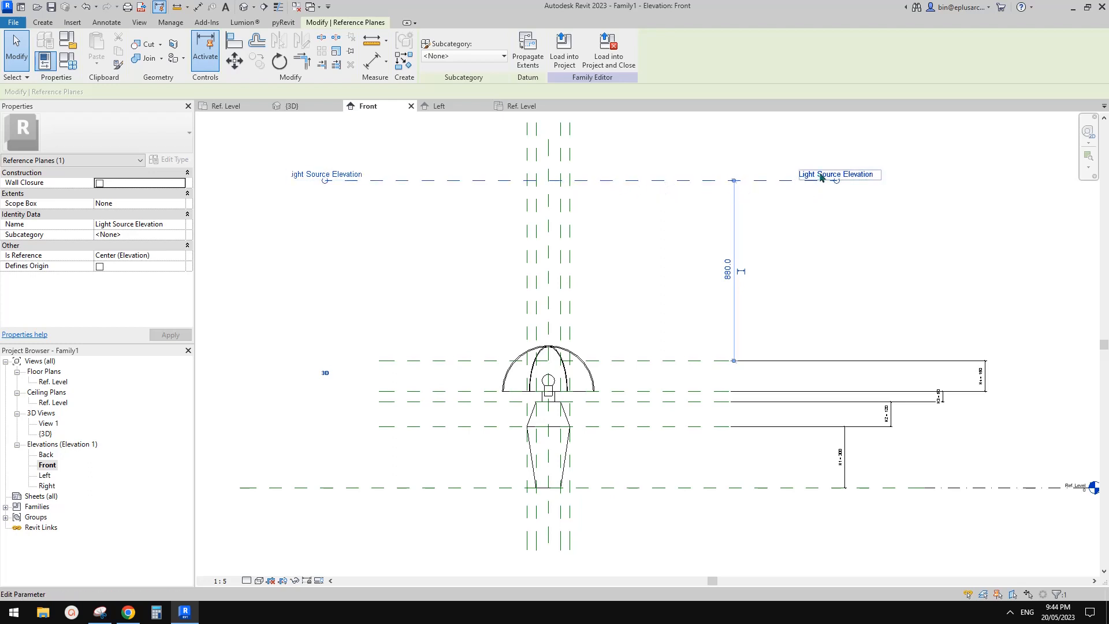
pyautogui.scroll(3, 619, 294)
pyautogui.click(619, 297)
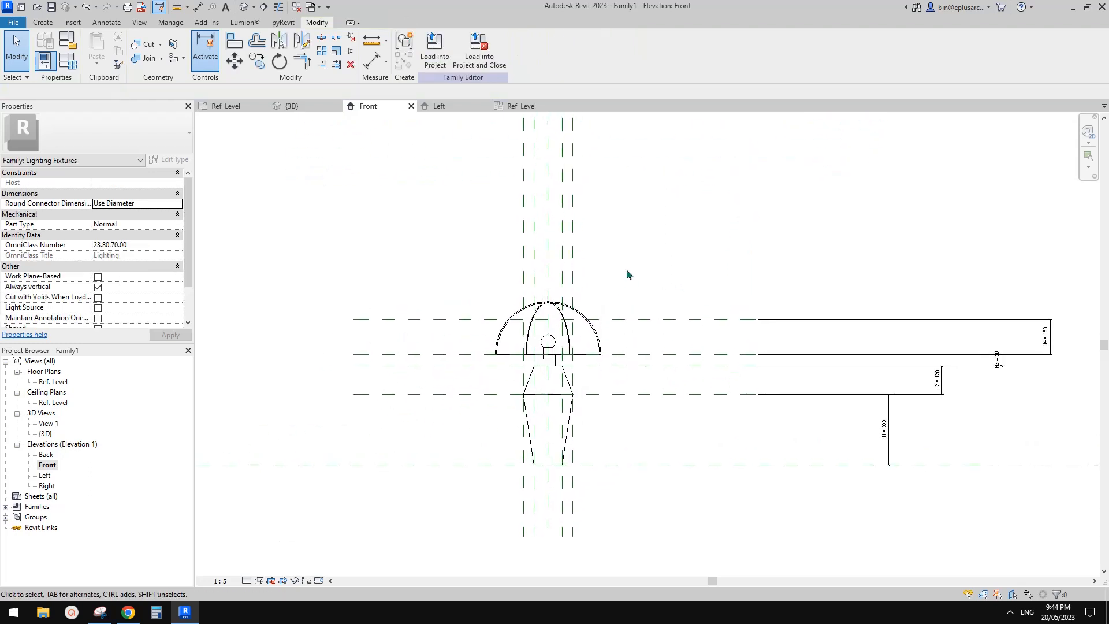
pyautogui.click(638, 181)
pyautogui.press('m')
pyautogui.press('v')
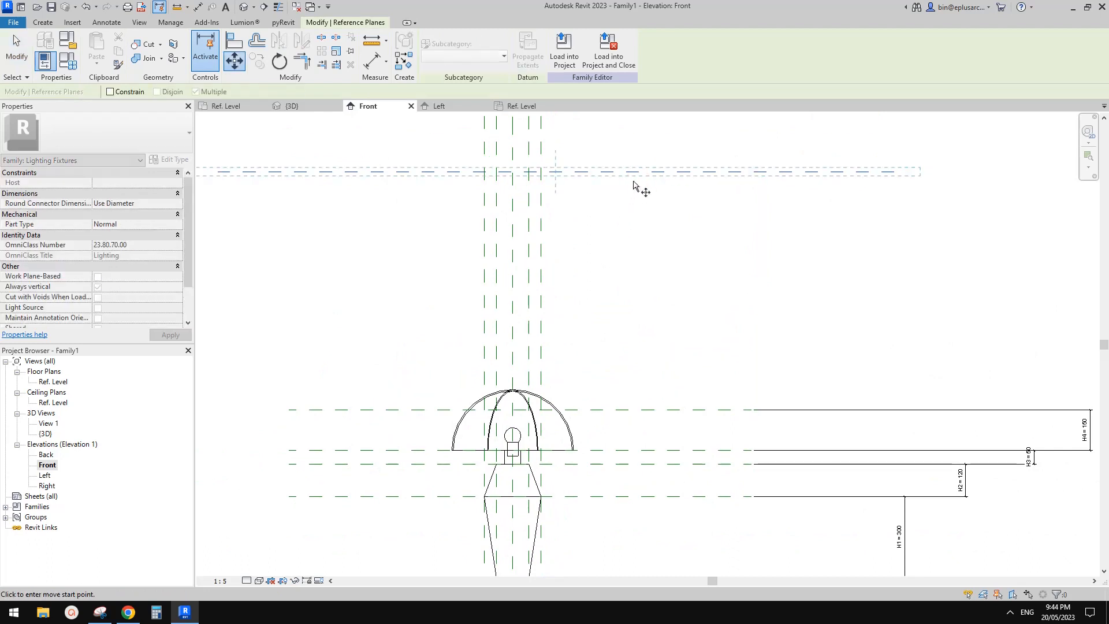
pyautogui.click(633, 174)
pyautogui.click(632, 432)
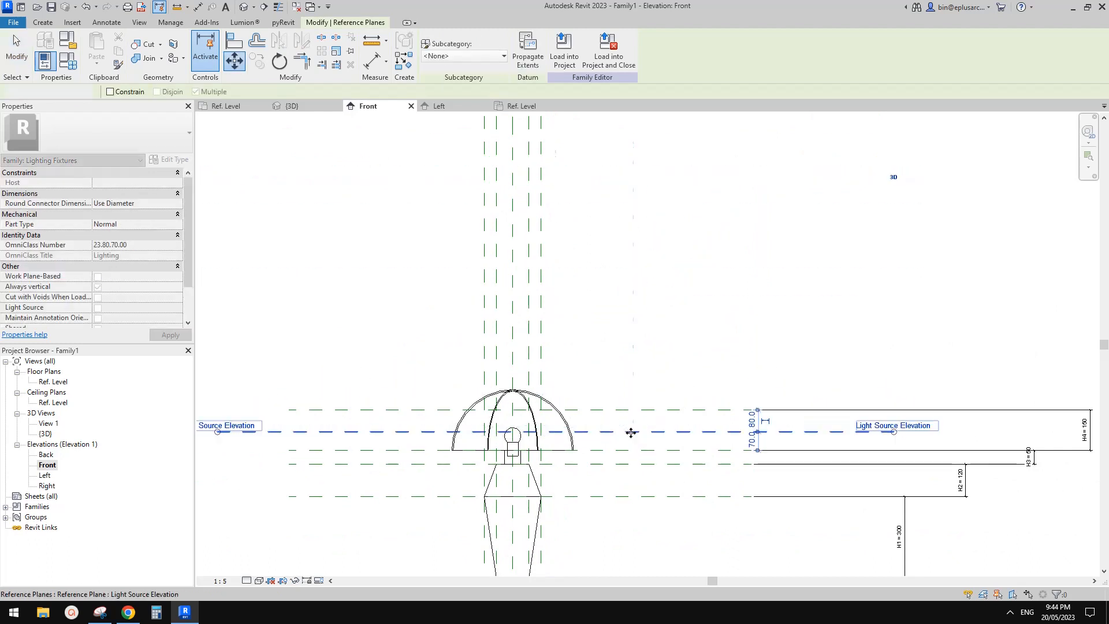
# Step: Adjust the Light Source Elevation reference plane so that it passes through the centre of the bulb
pyautogui.scroll(3, 632, 427)
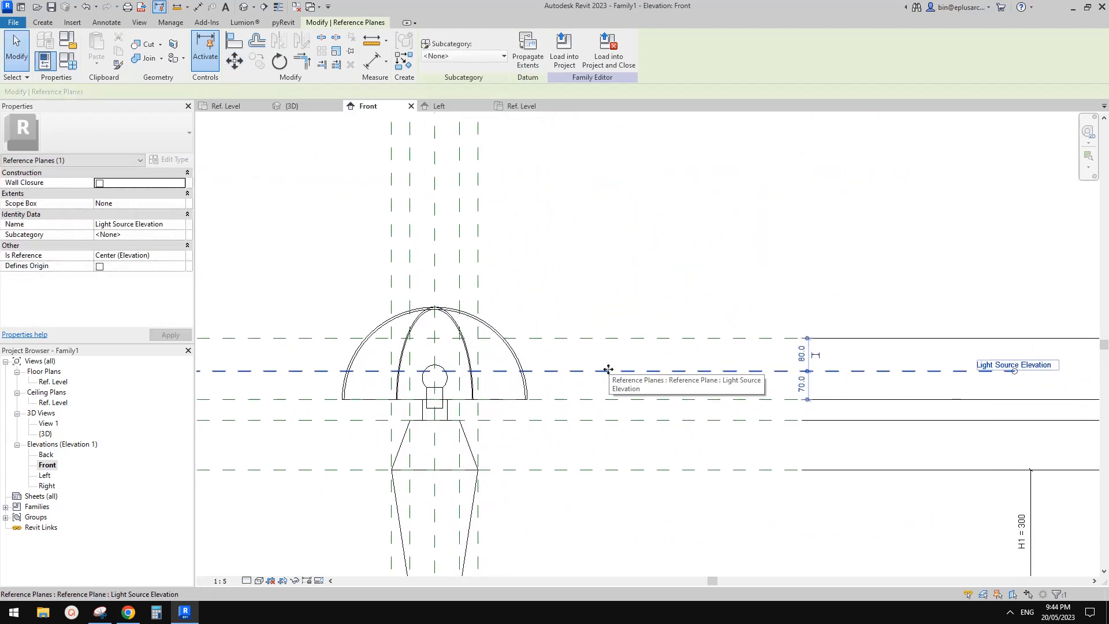
pyautogui.moveTo(608, 370); pyautogui.dragTo(610, 375)
pyautogui.moveTo(609, 377); pyautogui.dragTo(614, 350, button='middle')
pyautogui.click(604, 363)
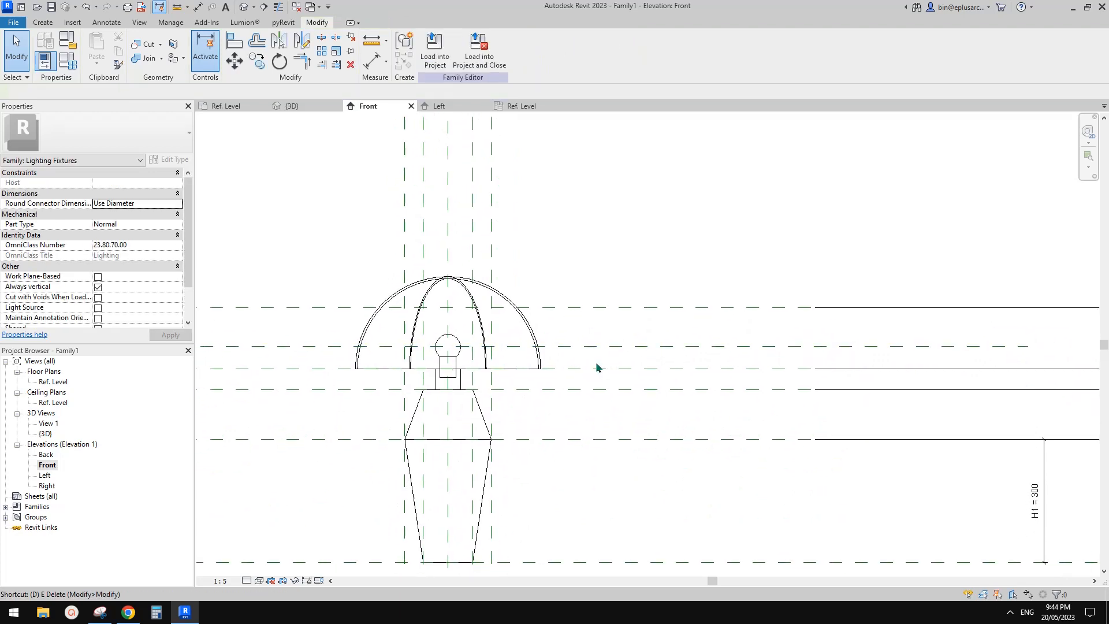
pyautogui.press('d')
pyautogui.press('i')
pyautogui.scroll(2, 583, 372)
pyautogui.moveTo(593, 386); pyautogui.dragTo(590, 376, button='middle')
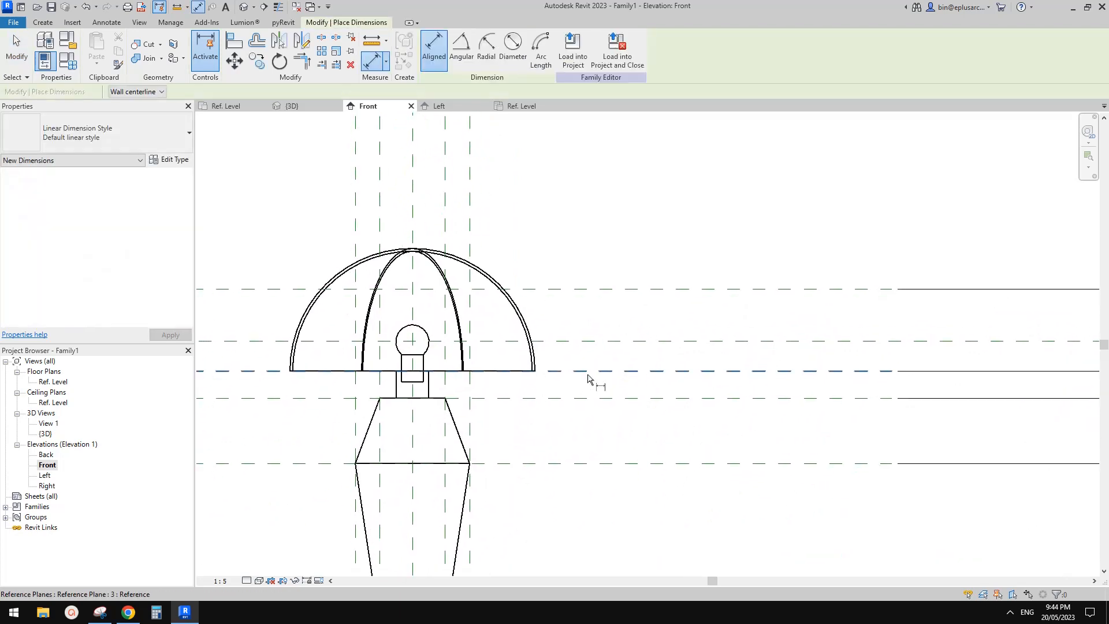
pyautogui.press('Escape')
pyautogui.press('Escape')
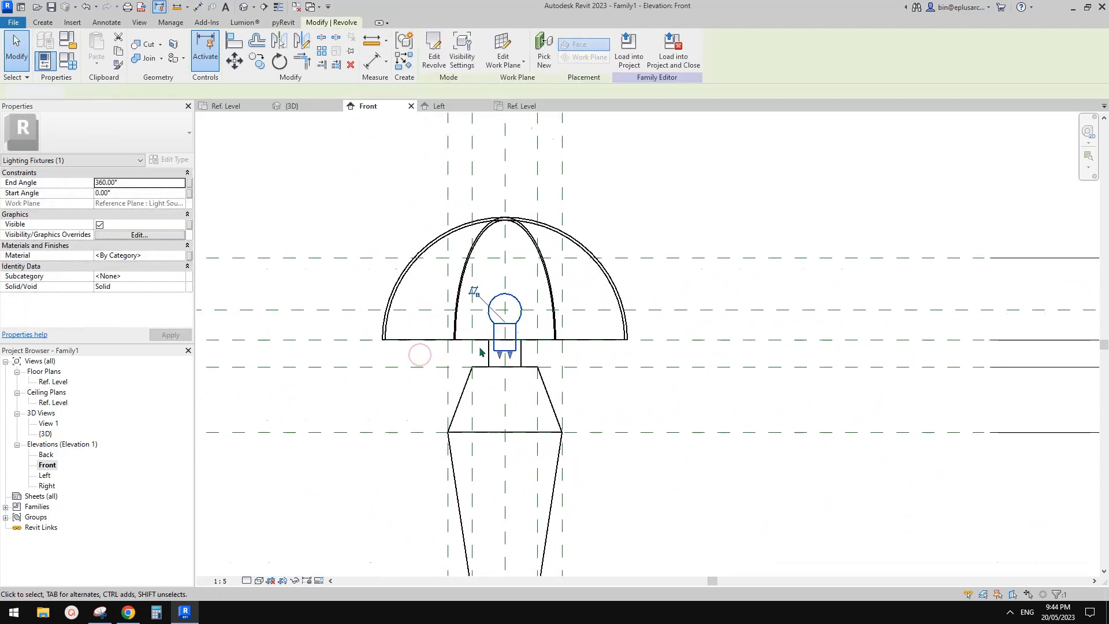
# Step: Inspect the bulb revolve's work plane and its position relative to the Light Source Elevation and shade reference planes
pyautogui.scroll(-2, 738, 330)
pyautogui.moveTo(738, 329); pyautogui.dragTo(707, 317, button='middle')
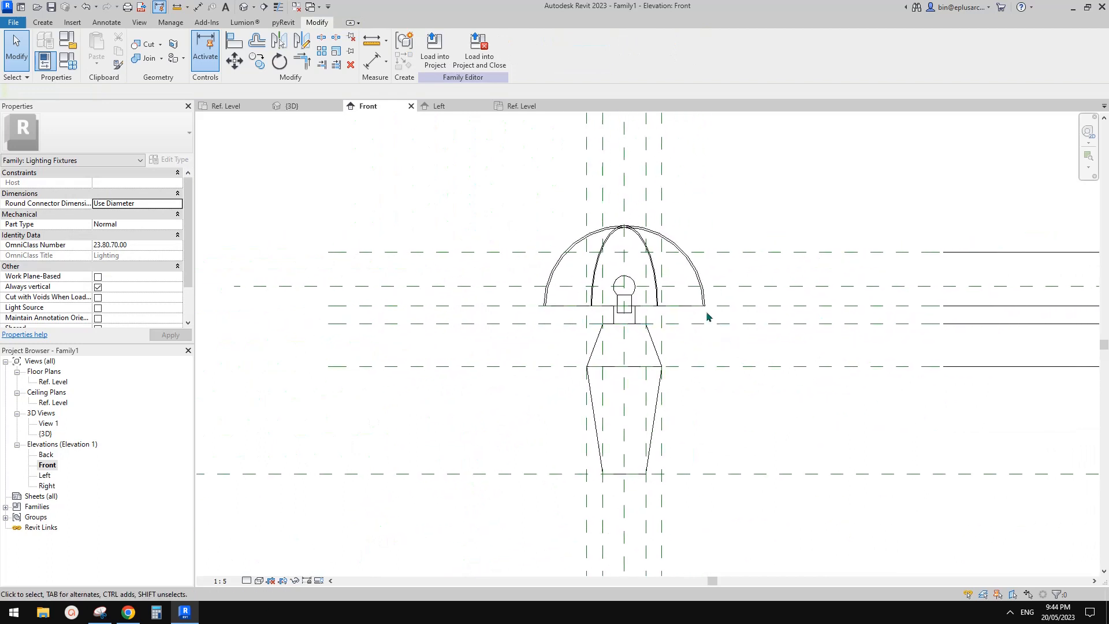
pyautogui.click(632, 298)
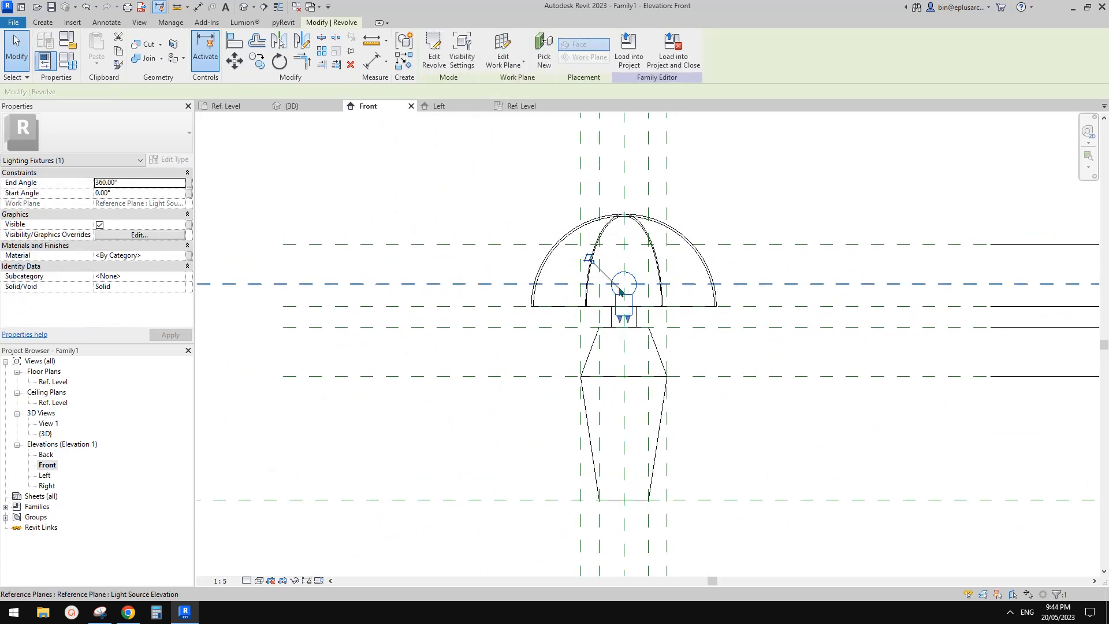
pyautogui.scroll(1, 617, 299)
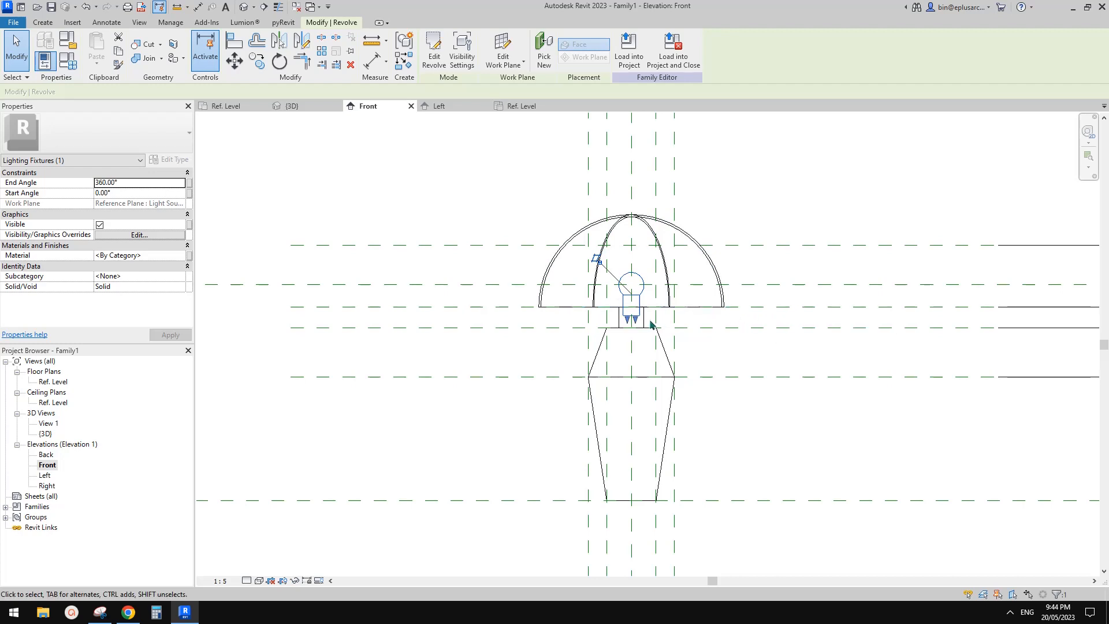
pyautogui.scroll(2, 571, 323)
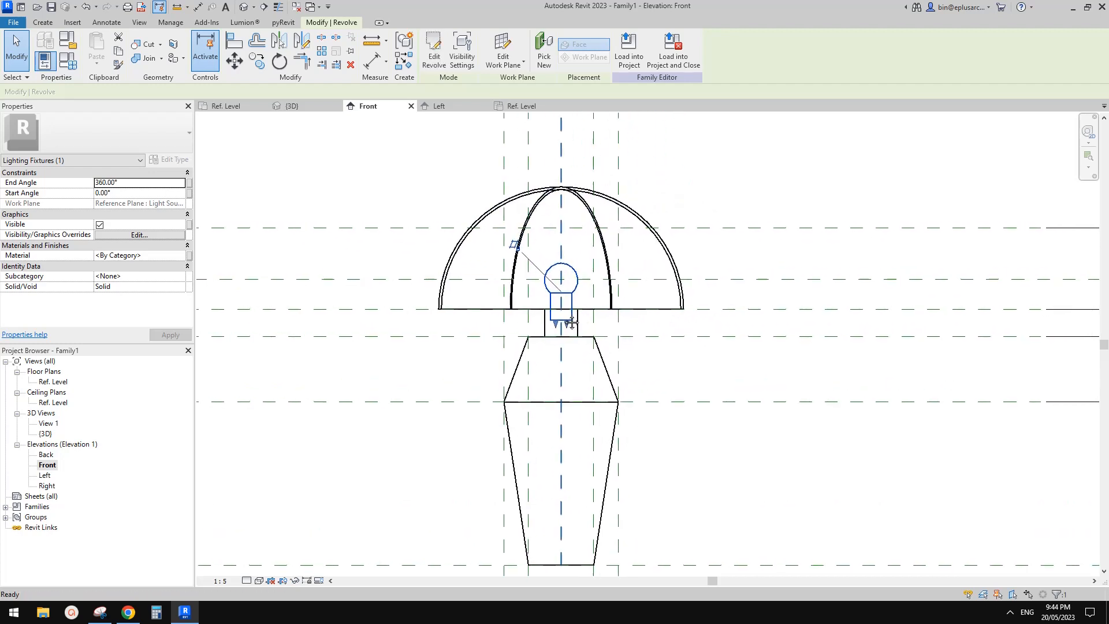
pyautogui.click(769, 314)
pyautogui.moveTo(645, 315); pyautogui.dragTo(761, 317, button='middle')
pyautogui.press('Escape')
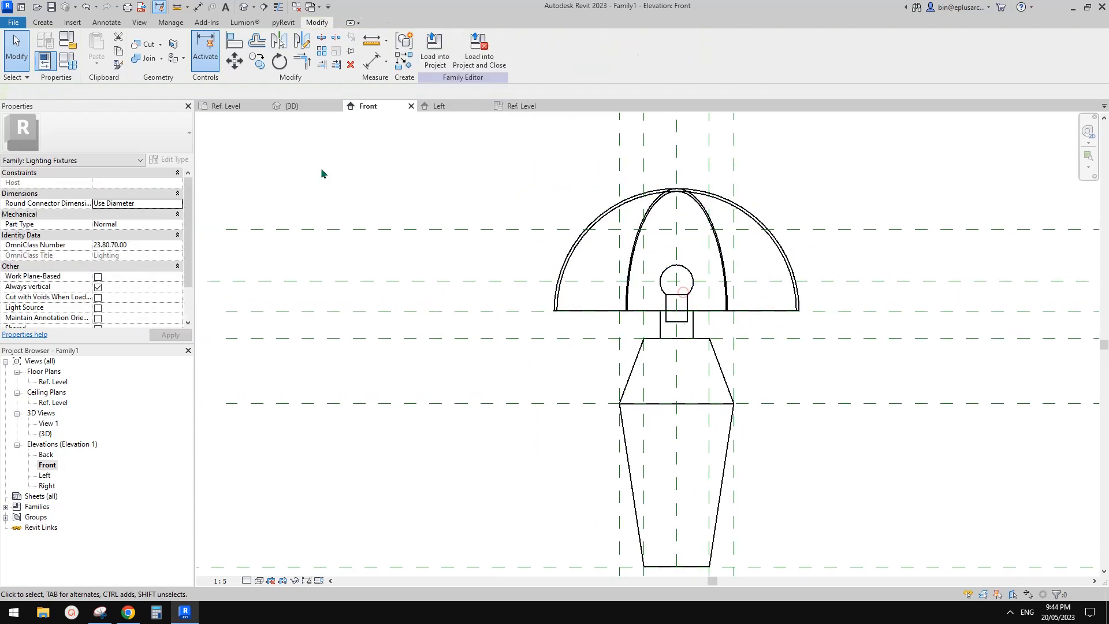
# Step: Open the lamp's family types at the dimension parameters
pyautogui.click(76, 64)
pyautogui.scroll(-5, 201, 349)
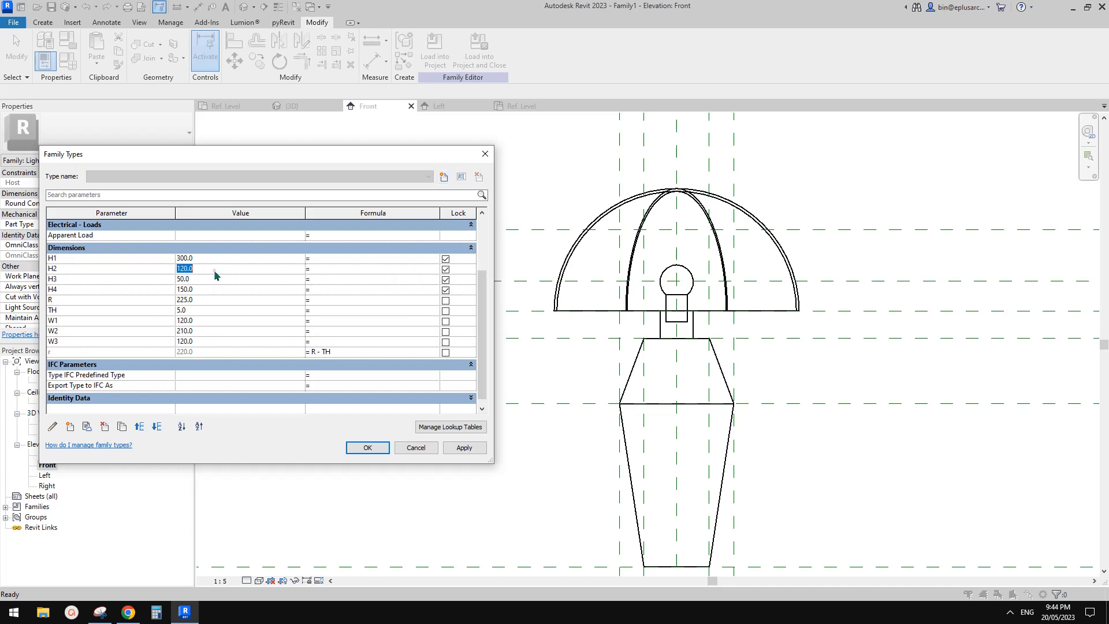
# Step: Apply a value of 100 to the H2 parameter and close the family types
pyautogui.click(473, 450)
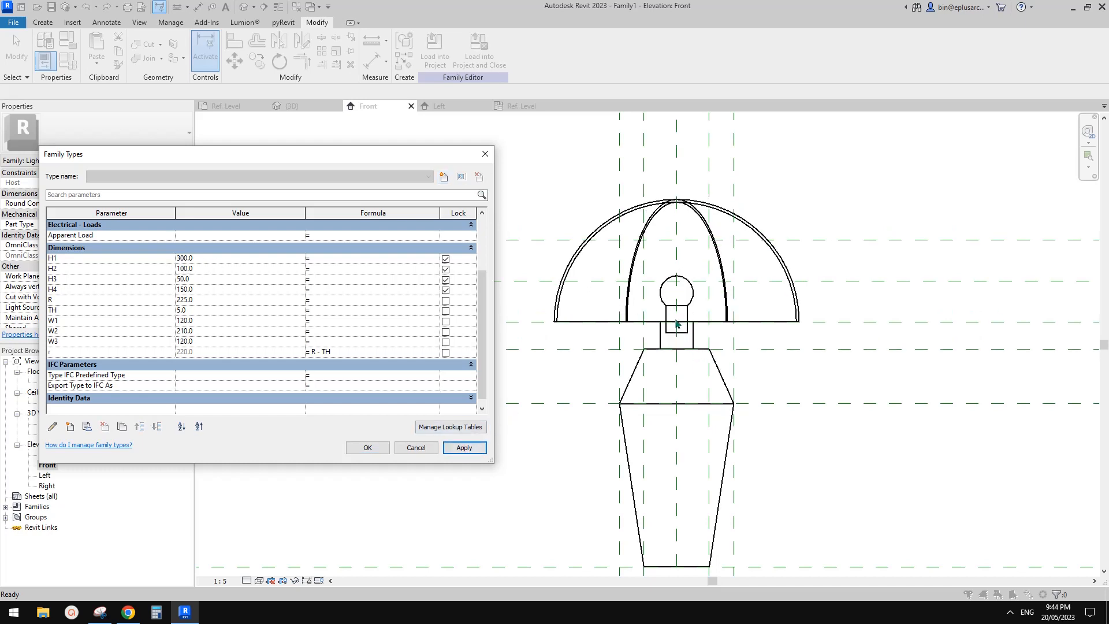
pyautogui.click(372, 450)
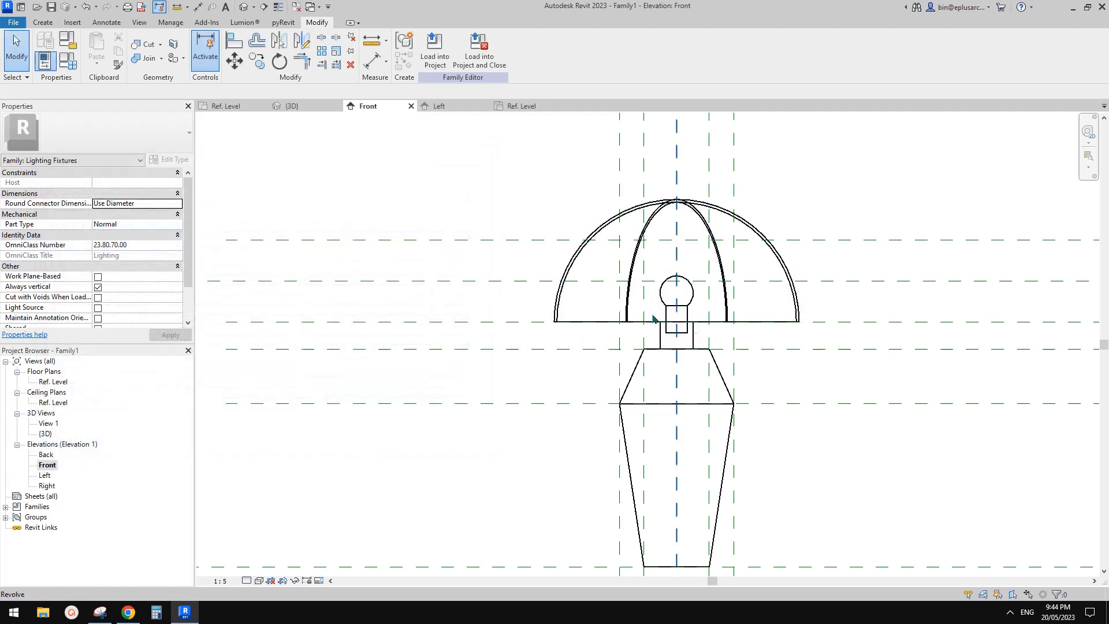
# Step: Move the Light Source Elevation reference plane down to 55 mm above the shade's bottom reference plane
pyautogui.scroll(-1, 841, 329)
pyautogui.moveTo(828, 333); pyautogui.dragTo(520, 297, button='middle')
pyautogui.click(518, 261)
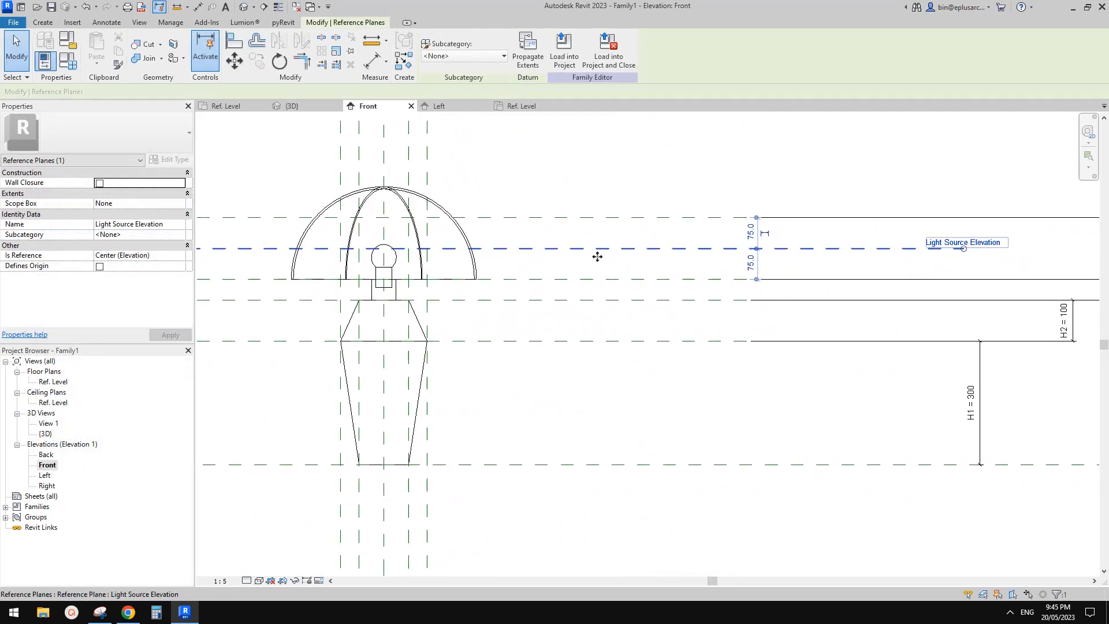
pyautogui.press('Down')
pyautogui.press('Down')
pyautogui.press('Down')
pyautogui.moveTo(468, 260); pyautogui.dragTo(625, 283, button='middle')
pyautogui.press('Down')
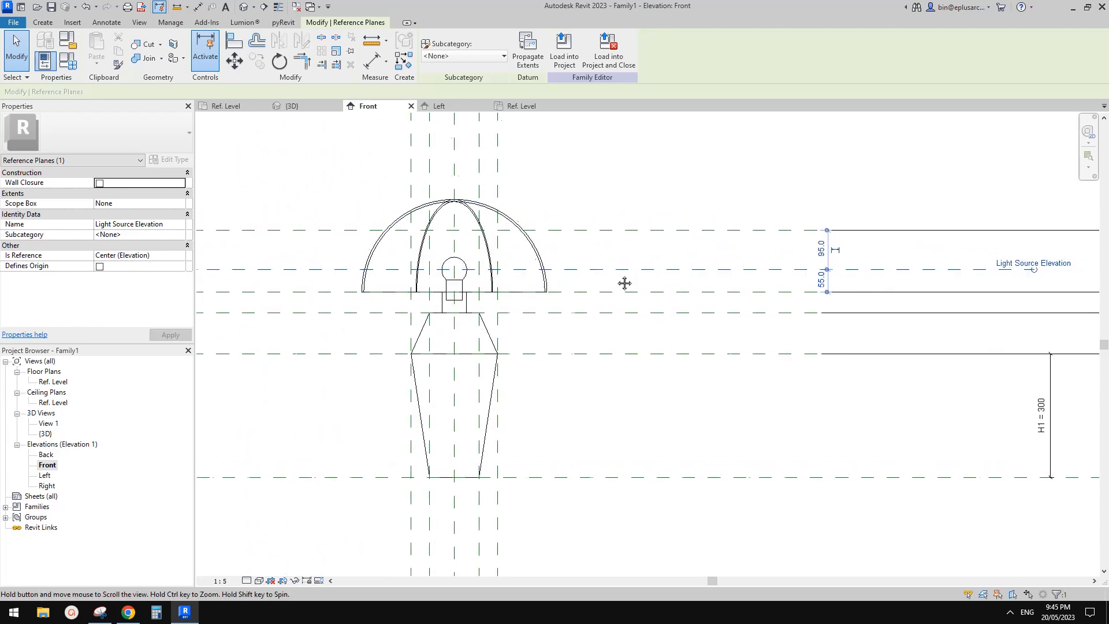
# Step: Add a locked aligned dimension between the shade's bottom reference plane and the Light Source Elevation reference plane
pyautogui.press('d')
pyautogui.press('i')
pyautogui.scroll(1, 608, 277)
pyautogui.click(628, 295)
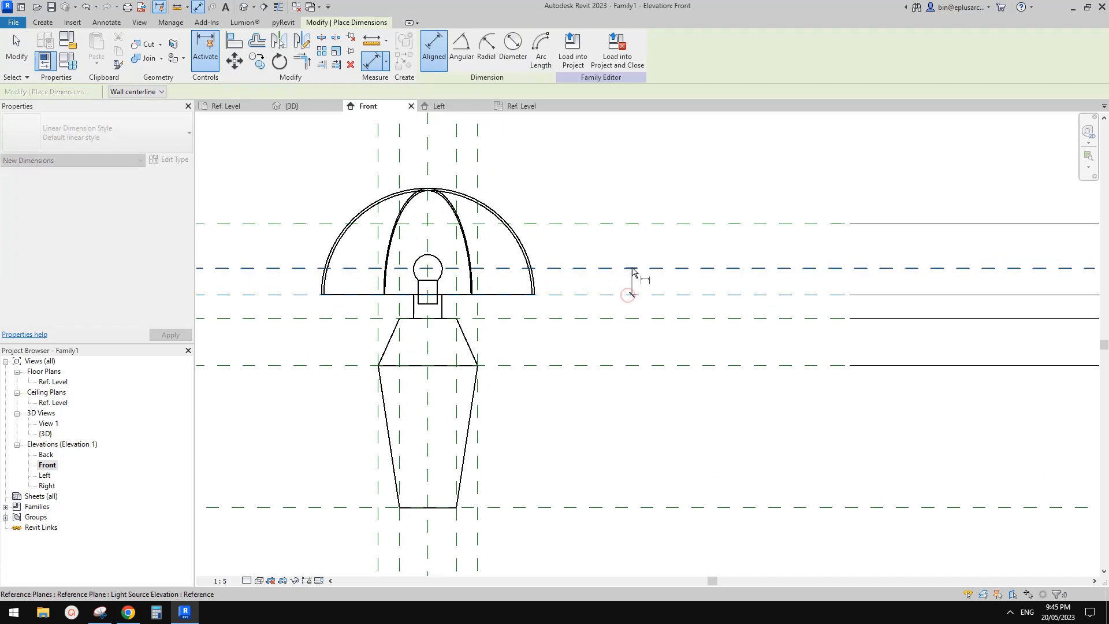
pyautogui.click(632, 267)
pyautogui.click(653, 247)
pyautogui.scroll(2, 710, 296)
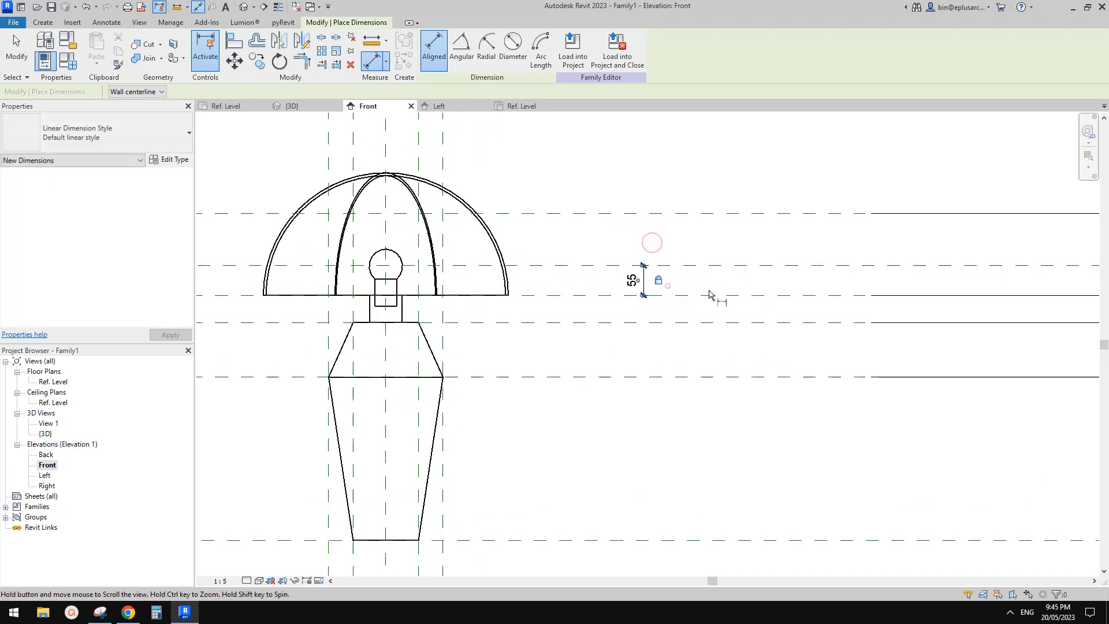
pyautogui.press('Escape')
pyautogui.click(644, 286)
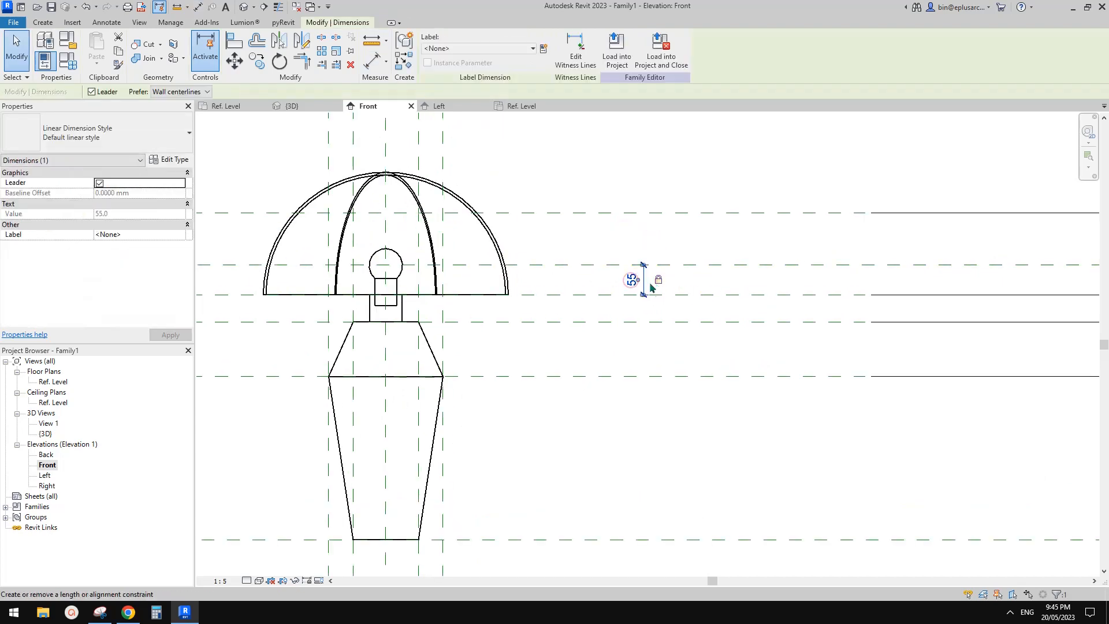
pyautogui.moveTo(598, 301); pyautogui.dragTo(843, 303, button='middle')
pyautogui.scroll(-2, 598, 316)
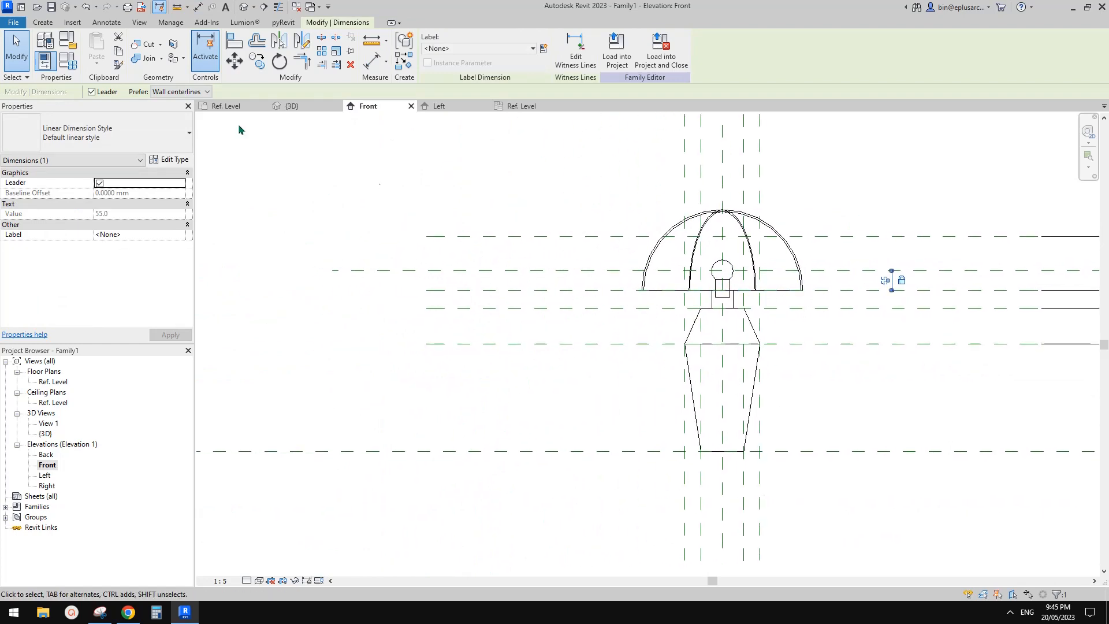
# Step: Set H2 to 150 and check the Light Source Elevation reference plane's position against the bulb's centre
pyautogui.click(67, 61)
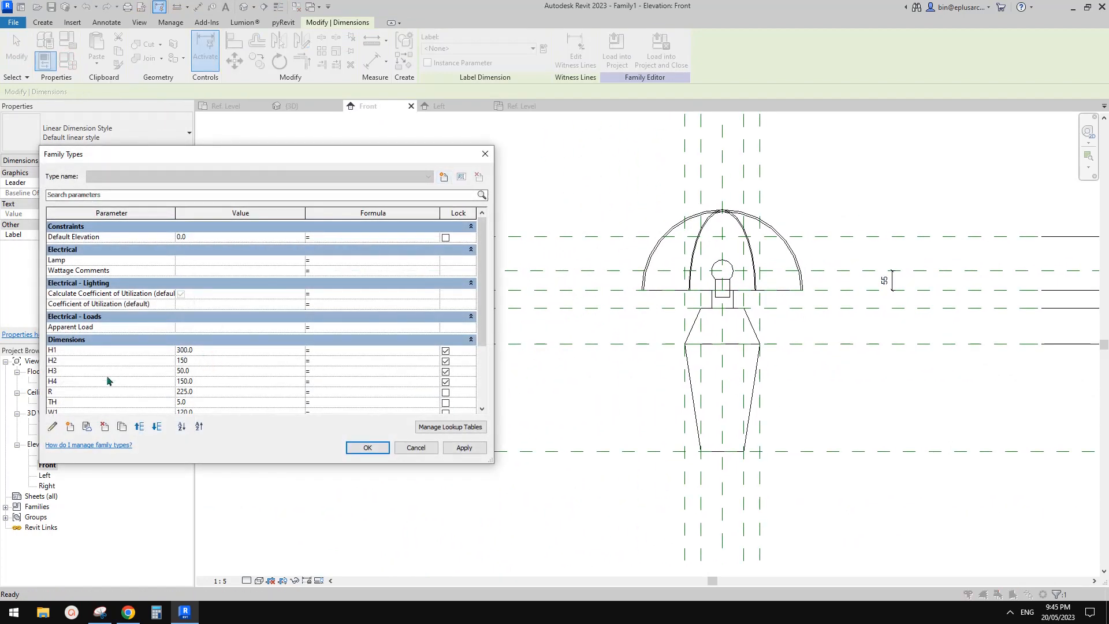
pyautogui.click(458, 449)
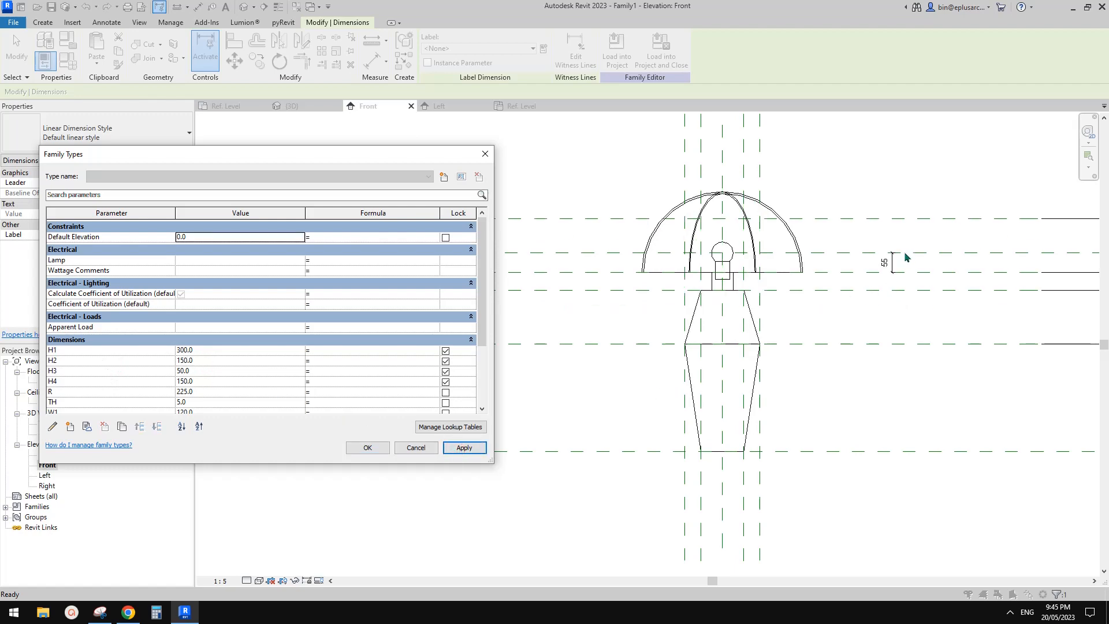
pyautogui.click(379, 446)
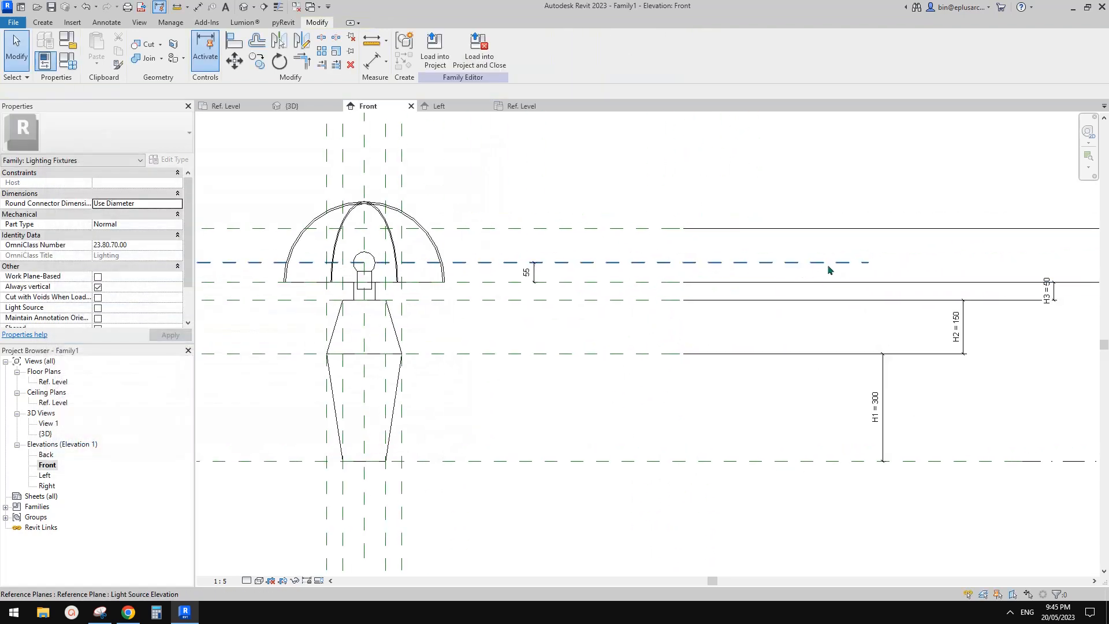
pyautogui.click(818, 264)
pyautogui.click(818, 263)
pyautogui.scroll(3, 365, 264)
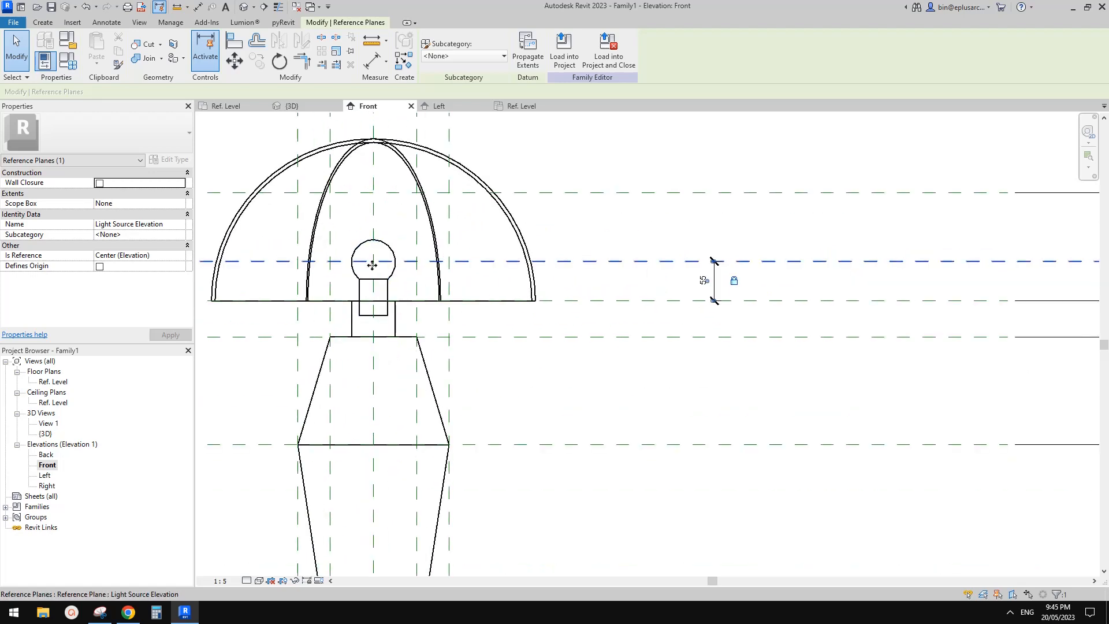
pyautogui.scroll(-3, 372, 264)
pyautogui.moveTo(436, 289); pyautogui.dragTo(624, 332, button='middle')
pyautogui.press('Escape')
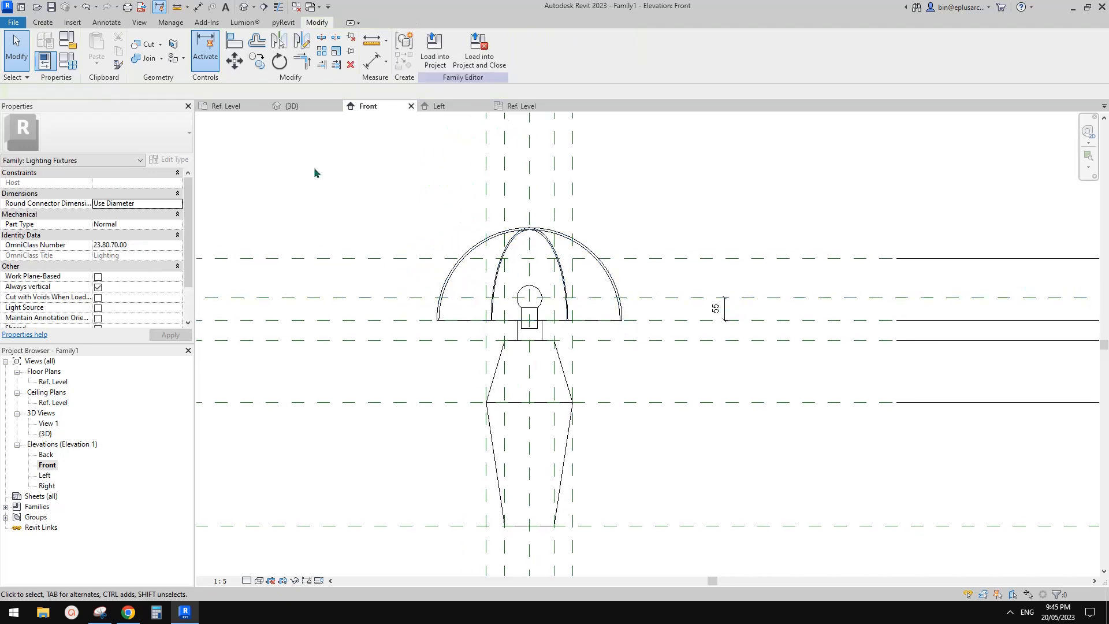
# Step: Enable the family's Light Source parameter and define the light source to emit from a point
pyautogui.click(66, 41)
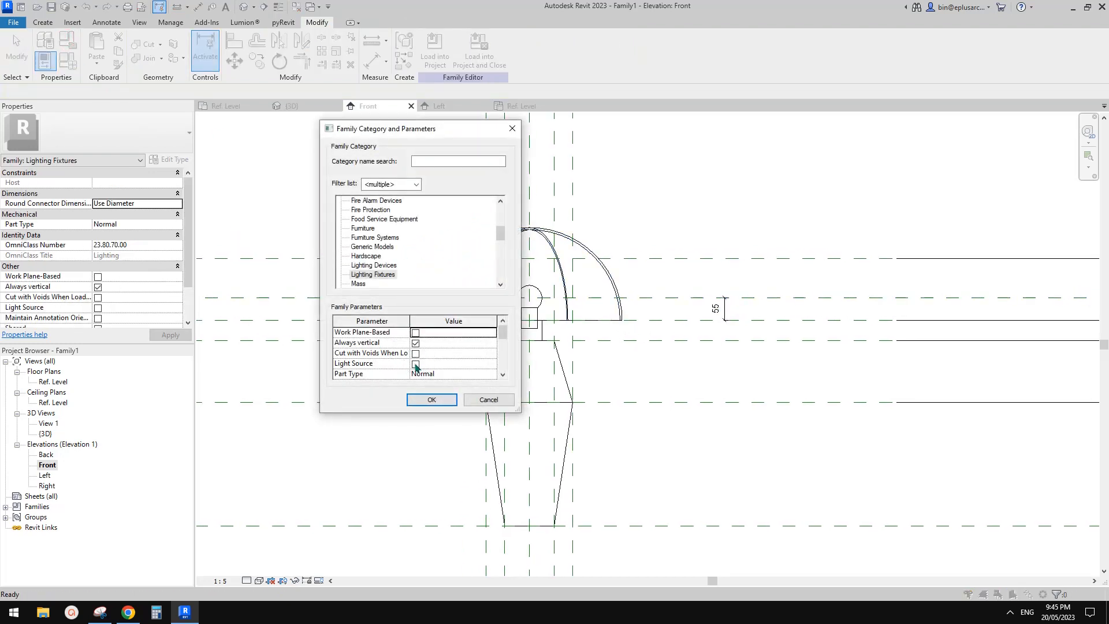
pyautogui.click(433, 400)
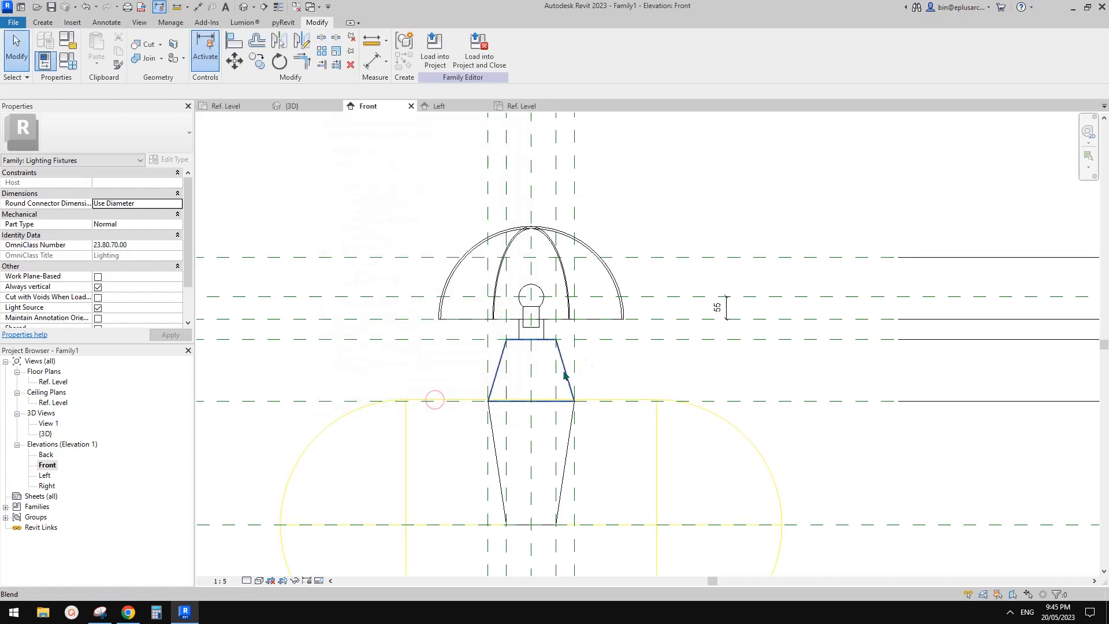
pyautogui.scroll(-2, 570, 373)
pyautogui.click(609, 278)
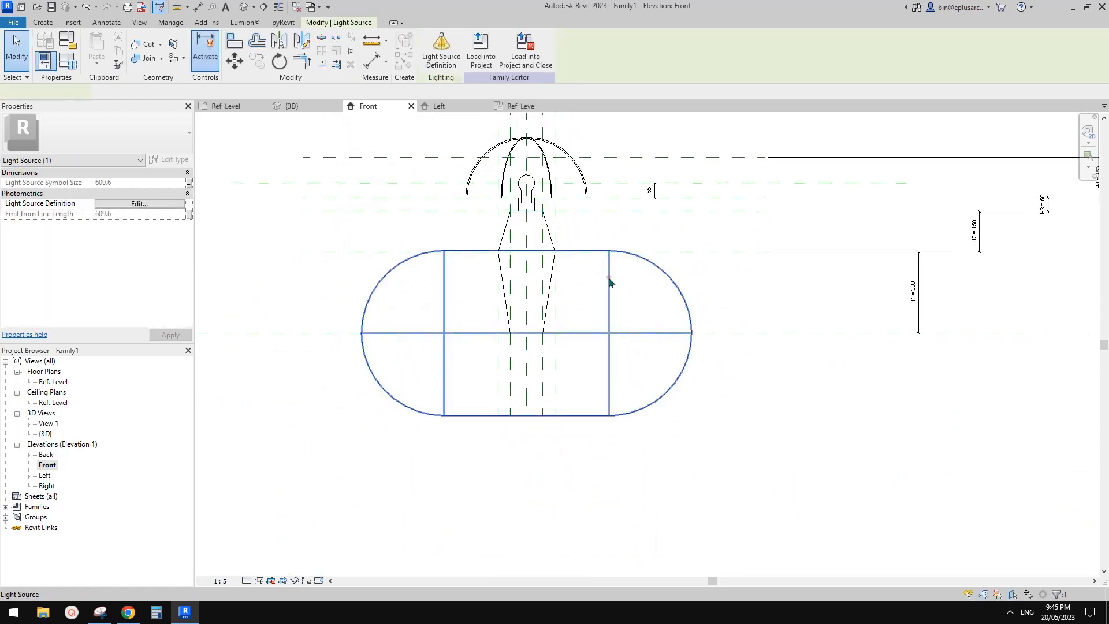
pyautogui.click(445, 55)
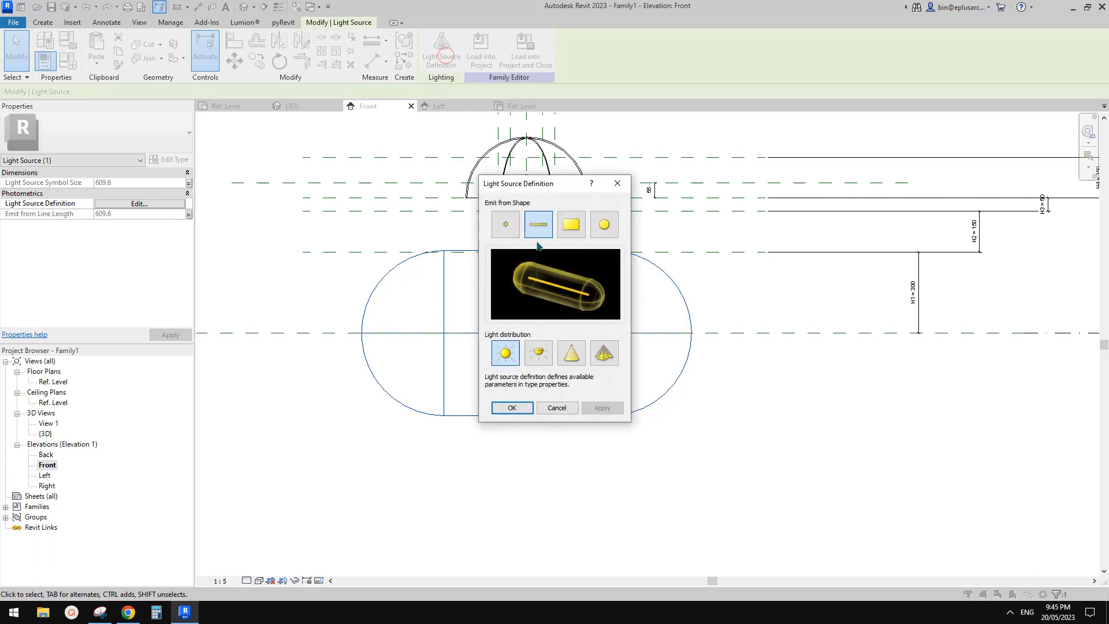
pyautogui.click(506, 232)
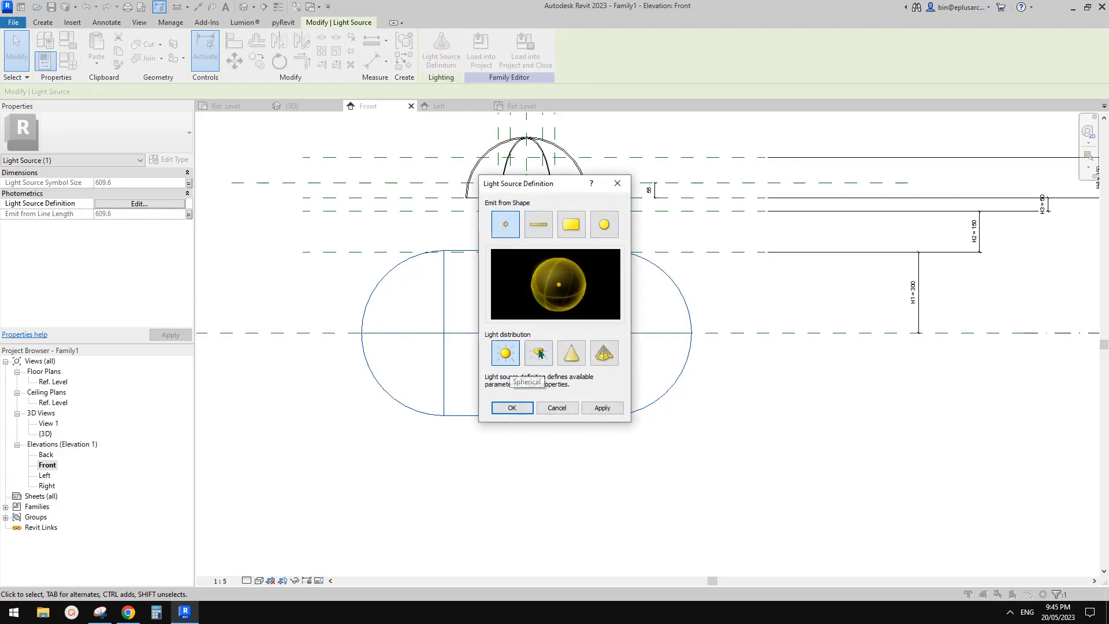
pyautogui.click(512, 408)
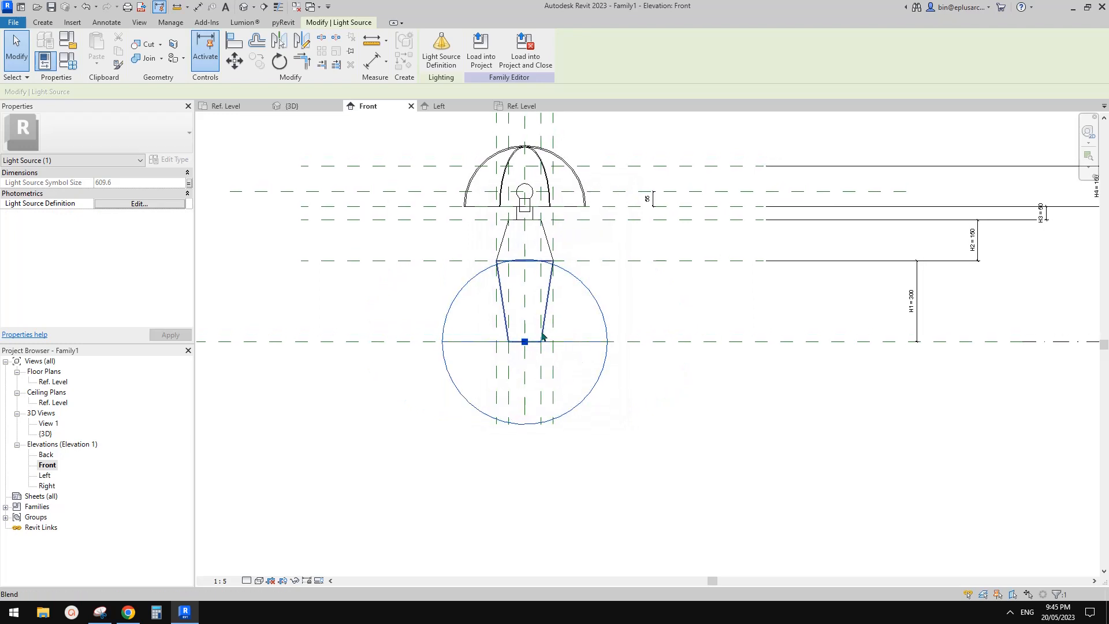
# Step: Align the light source's centre to the Light Source Elevation reference plane and lock the alignment
pyautogui.press('l')
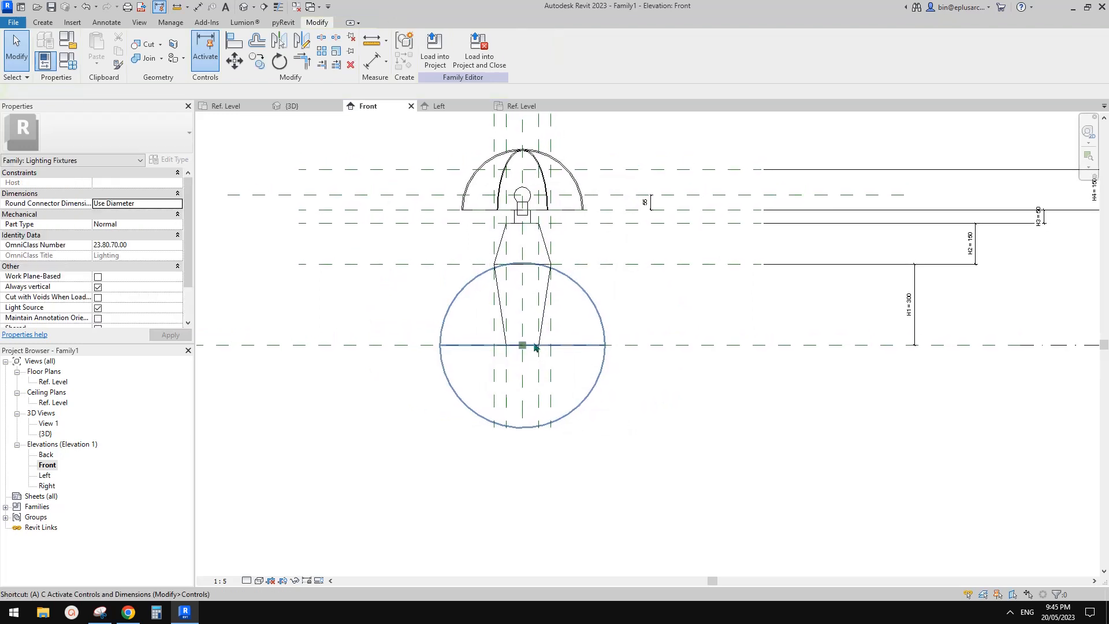
pyautogui.press('a')
pyautogui.press('l')
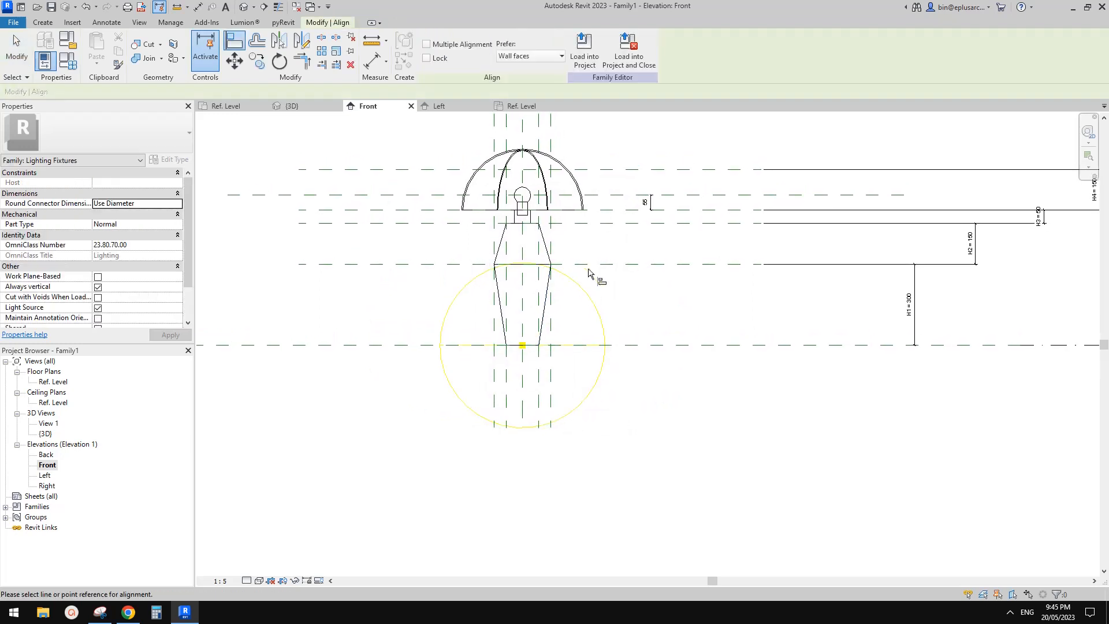
pyautogui.click(524, 349)
pyautogui.click(585, 179)
pyautogui.moveTo(634, 245); pyautogui.dragTo(668, 277, button='middle')
pyautogui.press('Escape')
pyautogui.moveTo(401, 218); pyautogui.dragTo(464, 238, button='middle')
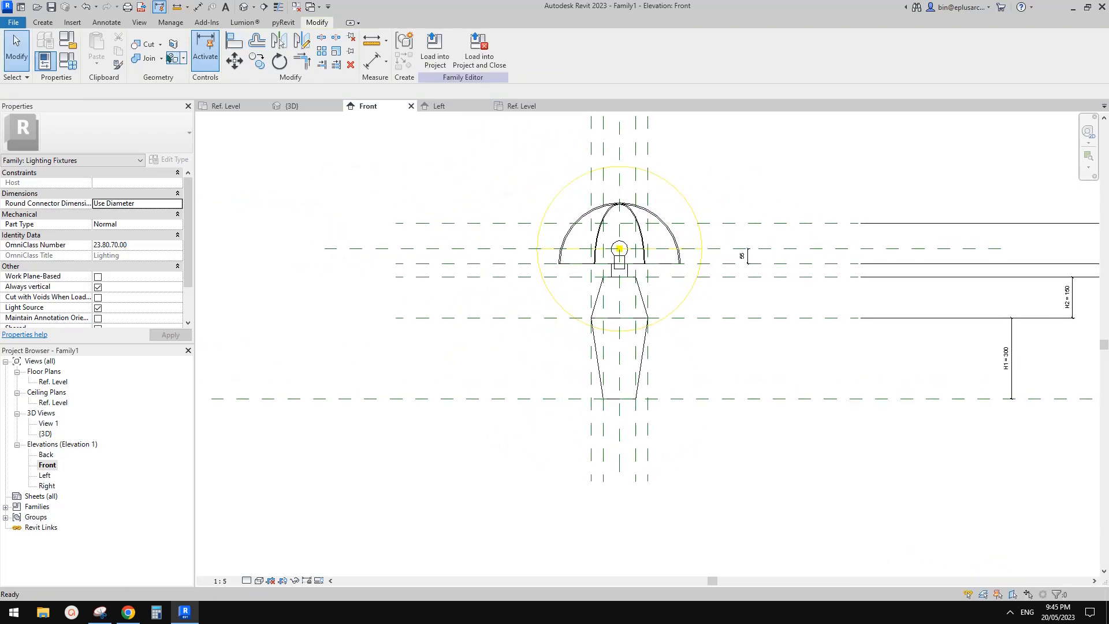
# Step: Set the H2 parameter to 120 and apply it to the lamp
pyautogui.click(73, 68)
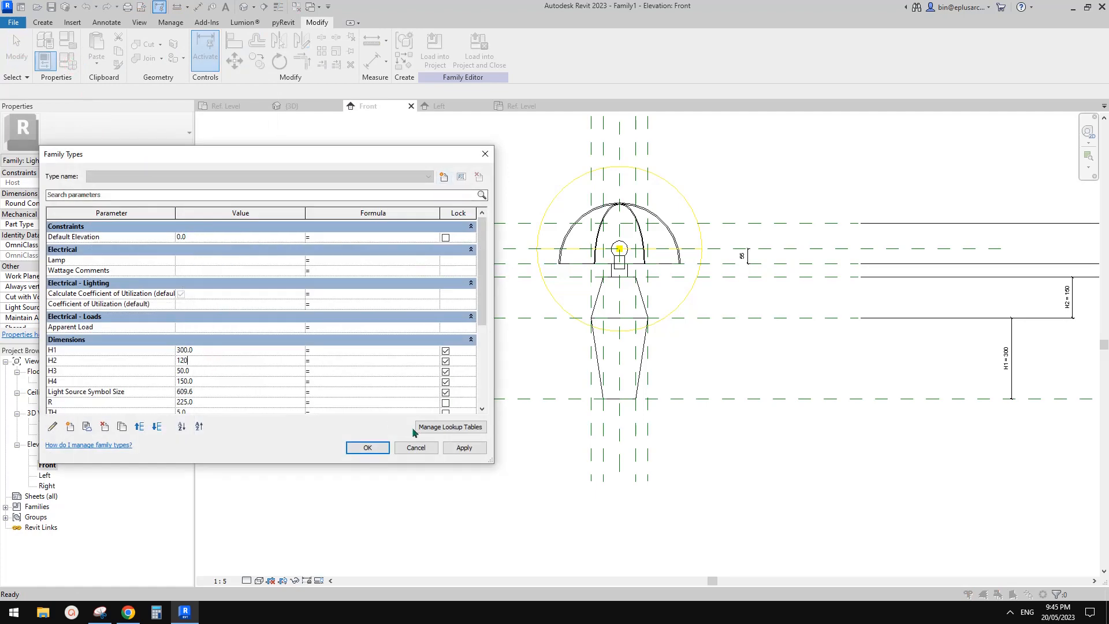
pyautogui.click(462, 449)
pyautogui.click(368, 448)
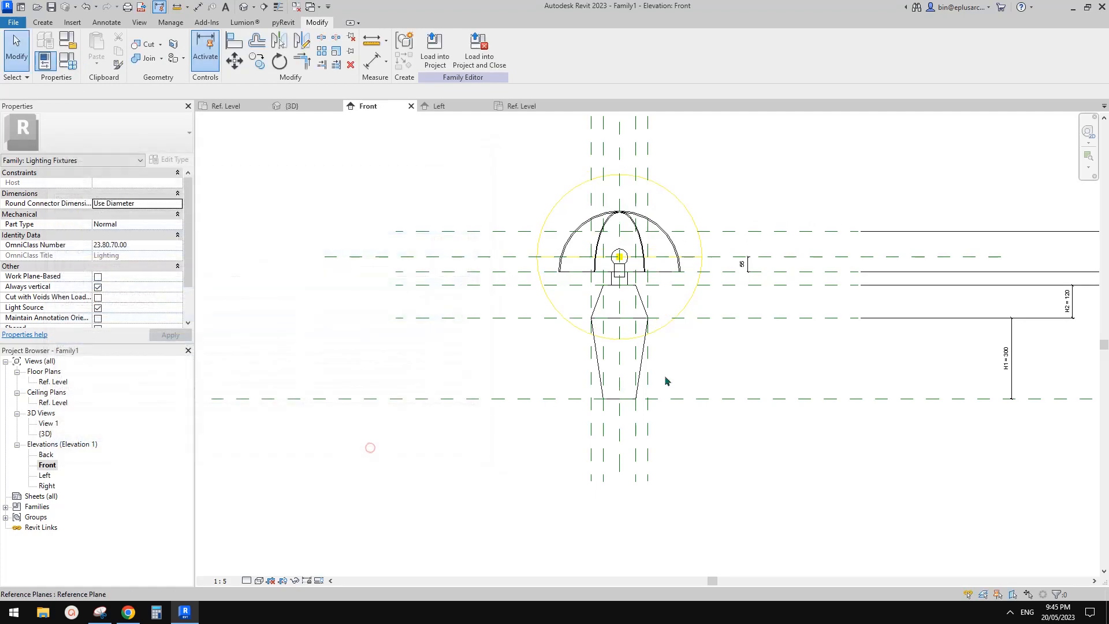
# Step: Examine the lamp and its spherical light source from below, the side and above in the default 3D view
pyautogui.click(244, 8)
pyautogui.scroll(-5, 621, 266)
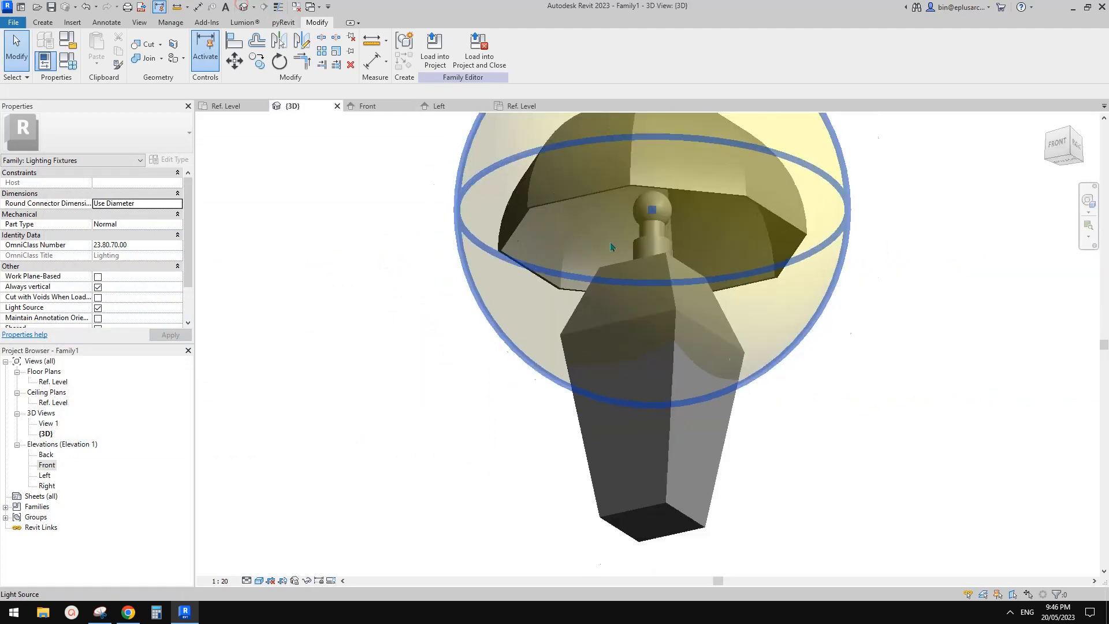
pyautogui.keyDown('shift'); pyautogui.moveTo(621, 265); pyautogui.dragTo(647, 392, button='middle'); pyautogui.keyUp('shift')
pyautogui.scroll(2, 644, 329)
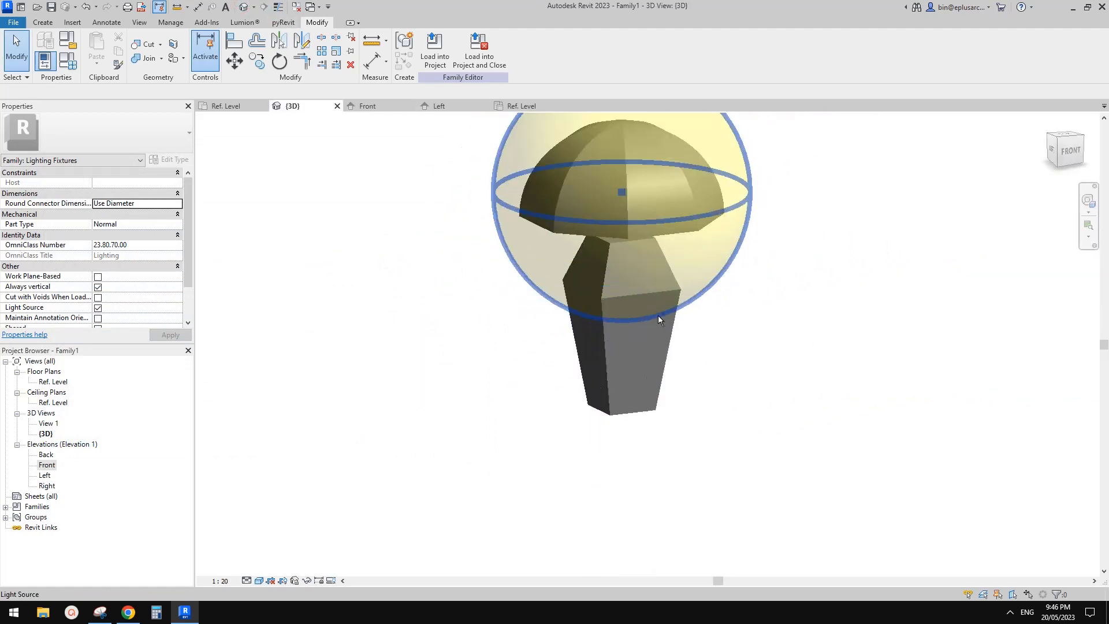
pyautogui.keyDown('shift'); pyautogui.moveTo(659, 318); pyautogui.dragTo(511, 409, button='middle'); pyautogui.keyUp('shift')
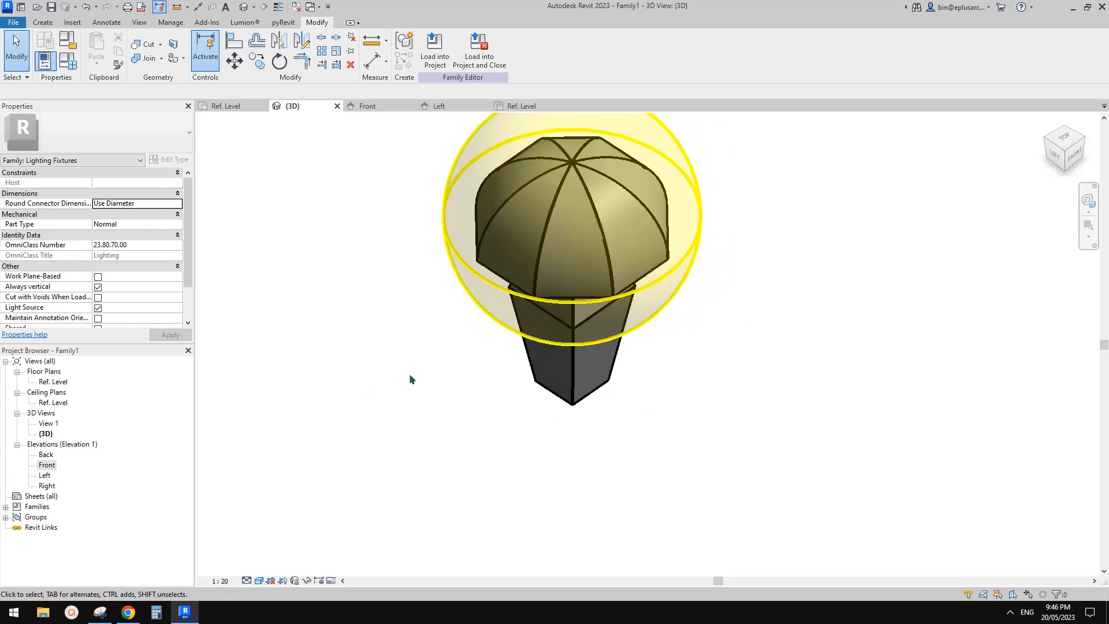
pyautogui.keyDown('shift'); pyautogui.moveTo(409, 375); pyautogui.dragTo(366, 381, button='middle'); pyautogui.keyUp('shift')
pyautogui.keyDown('shift'); pyautogui.moveTo(432, 349); pyautogui.dragTo(403, 475, button='middle'); pyautogui.keyUp('shift')
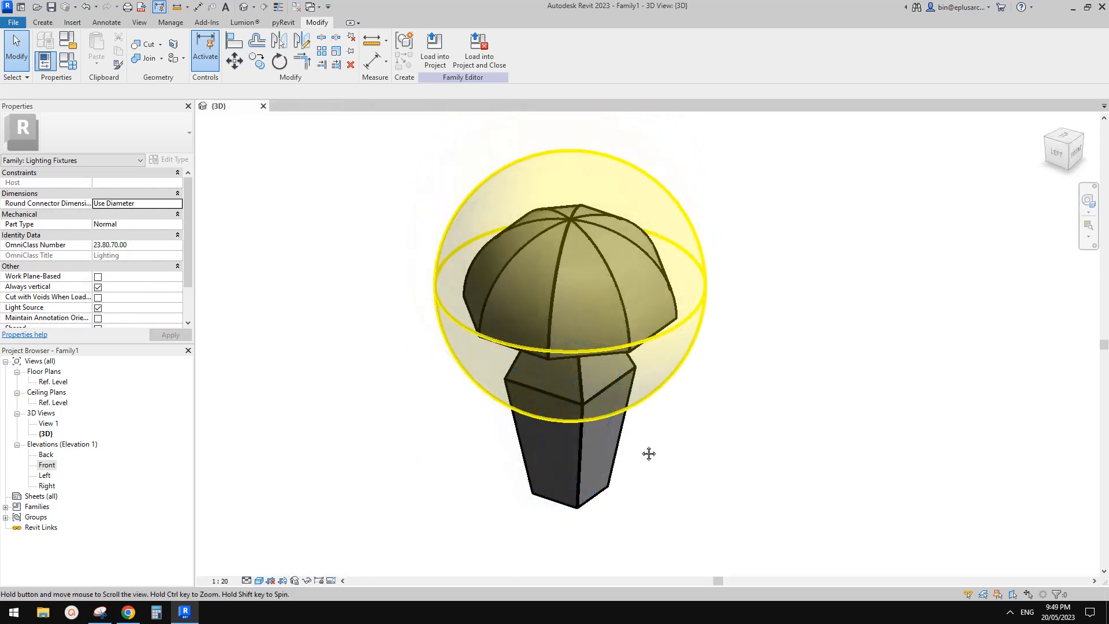
# Step: Inspect the upper and lower blends of the lamp's base and their shared edge in 3D and in the Front elevation
pyautogui.scroll(3, 651, 446)
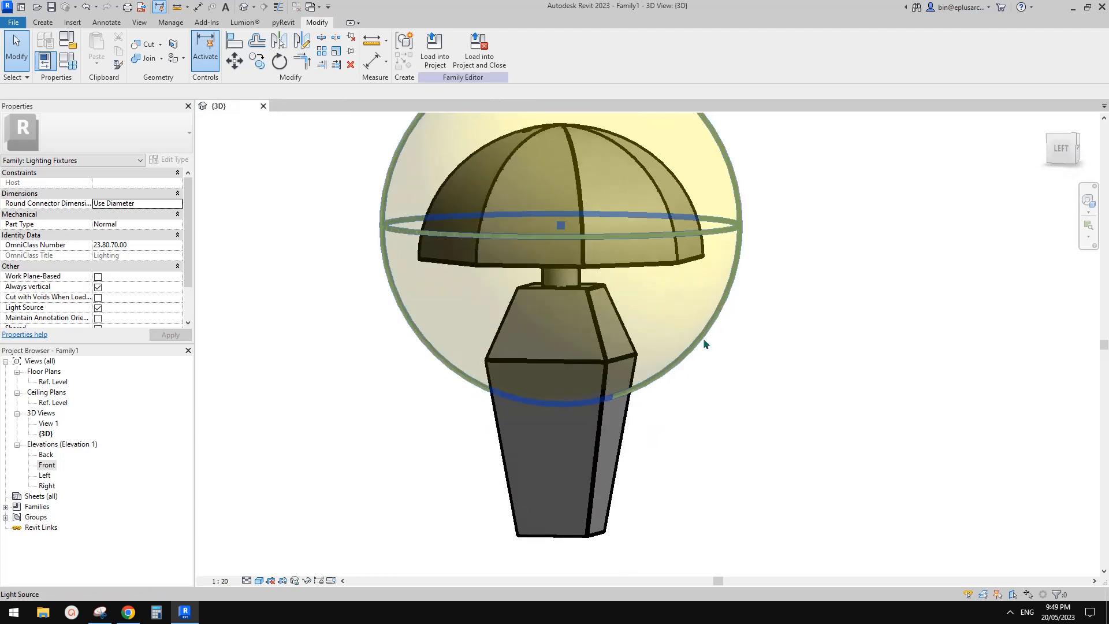
pyautogui.click(632, 356)
pyautogui.click(613, 420)
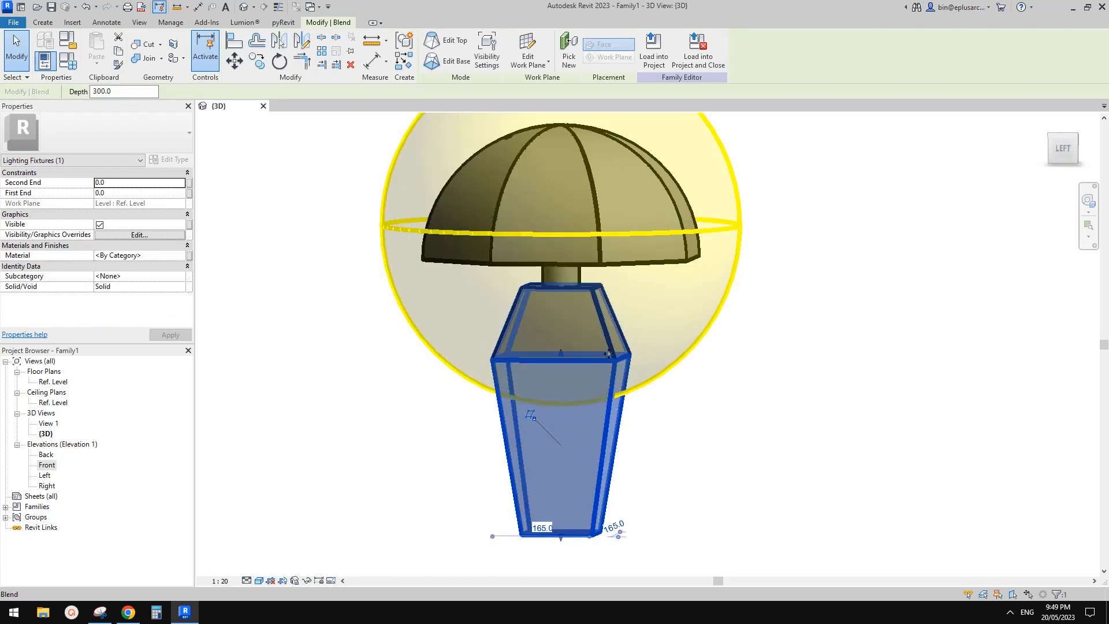
pyautogui.click(417, 417)
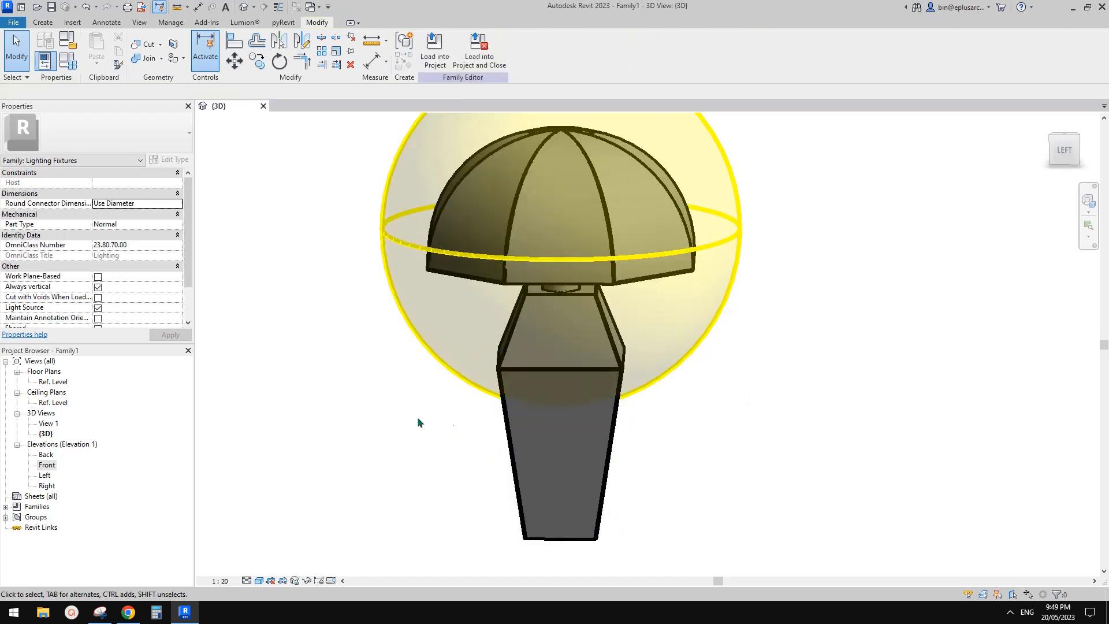
pyautogui.moveTo(303, 397); pyautogui.dragTo(307, 402, button='middle')
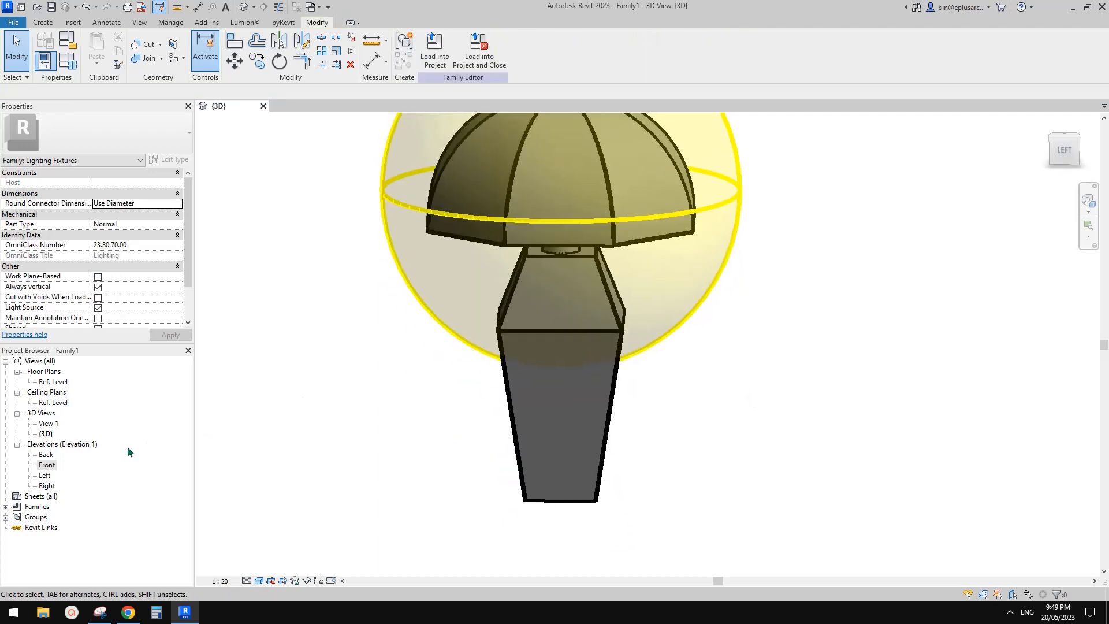
pyautogui.doubleClick(46, 465)
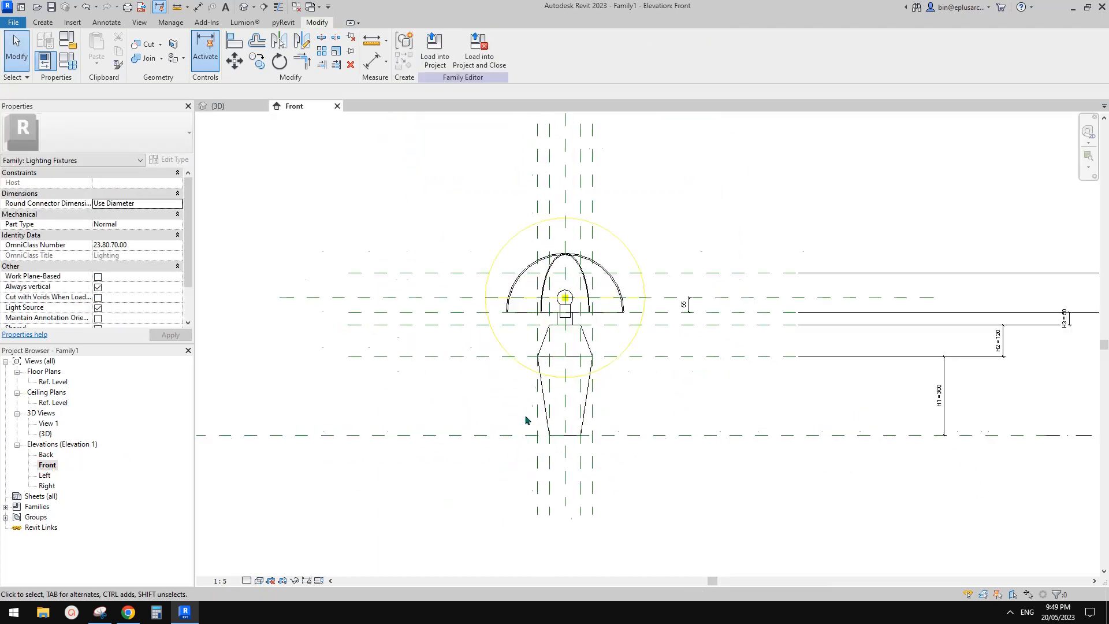
pyautogui.scroll(3, 584, 387)
pyautogui.click(579, 313)
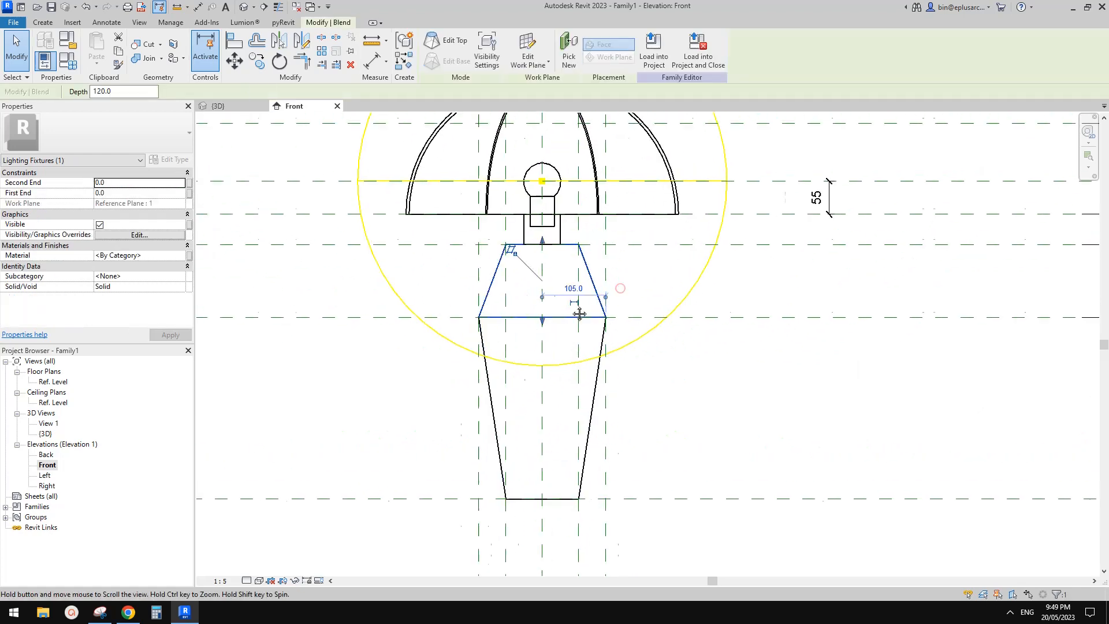
pyautogui.click(620, 288)
pyautogui.moveTo(580, 313); pyautogui.dragTo(601, 307, button='middle')
pyautogui.click(581, 345)
pyautogui.click(590, 304)
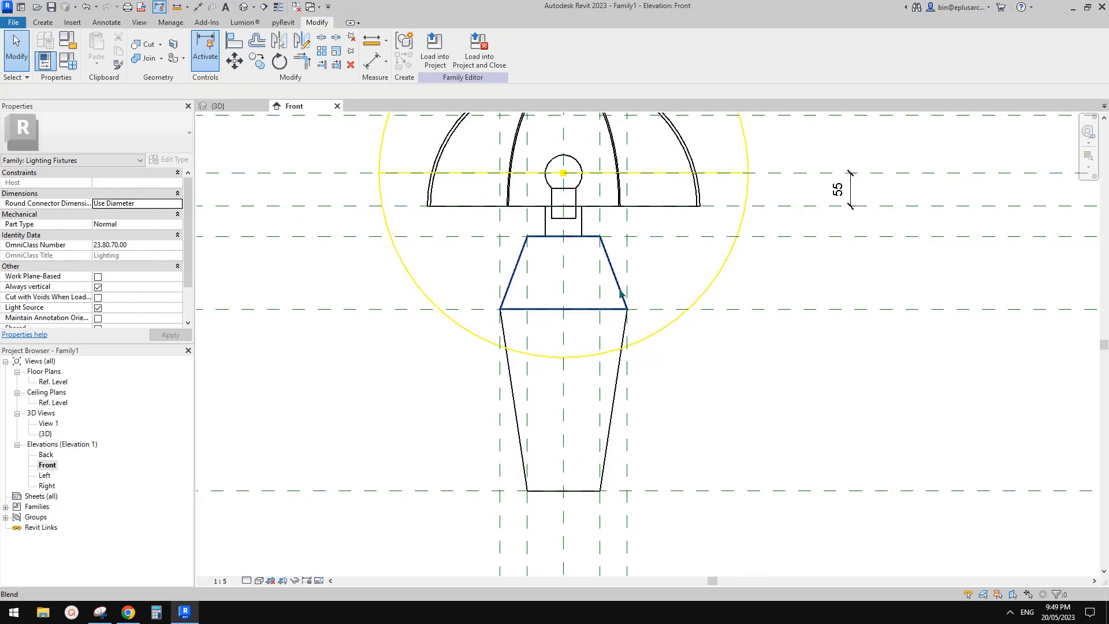
# Step: Temporarily hide the upper and lower blends of the lamp base in the Front elevation
pyautogui.click(620, 293)
pyautogui.keyDown('ctrl'); pyautogui.click(621, 332); pyautogui.keyUp('ctrl')
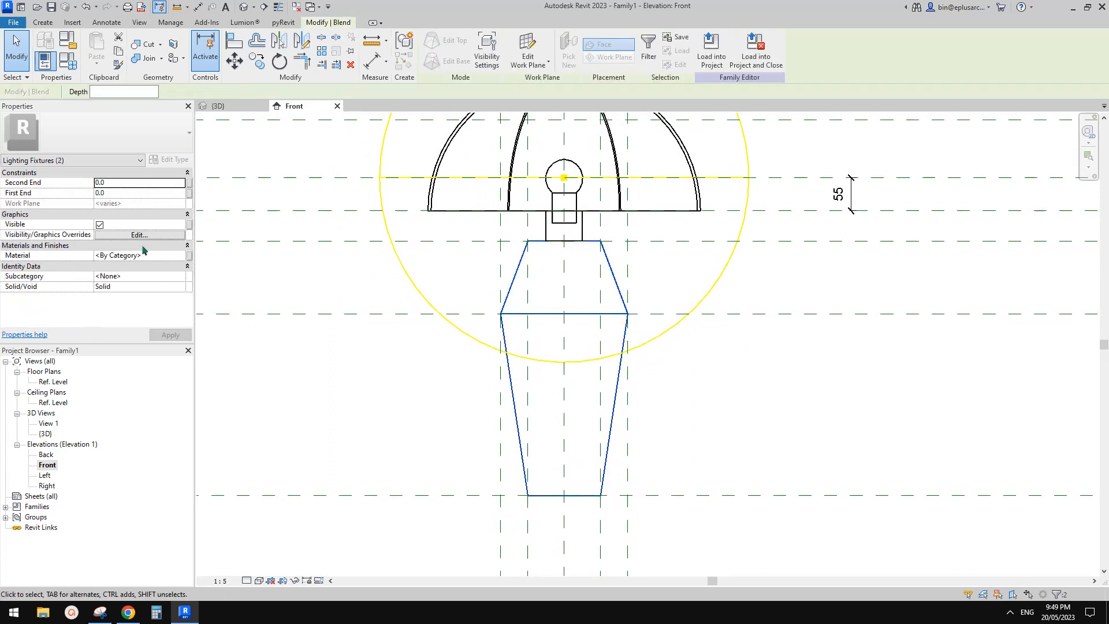
pyautogui.press('h')
pyautogui.press('h')
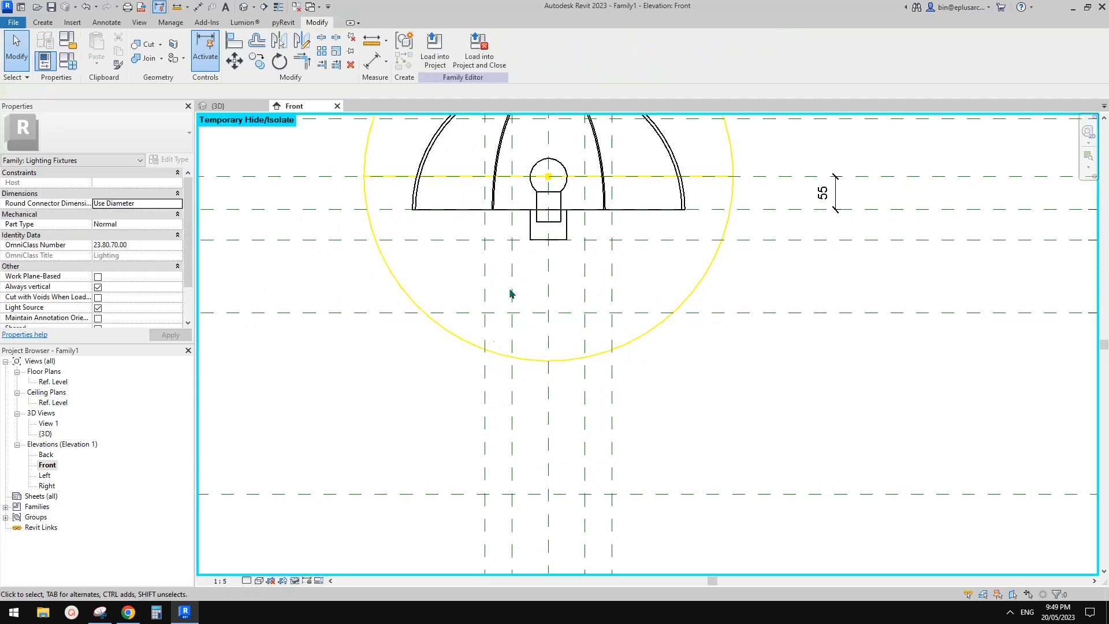
pyautogui.moveTo(536, 359); pyautogui.dragTo(581, 355, button='middle')
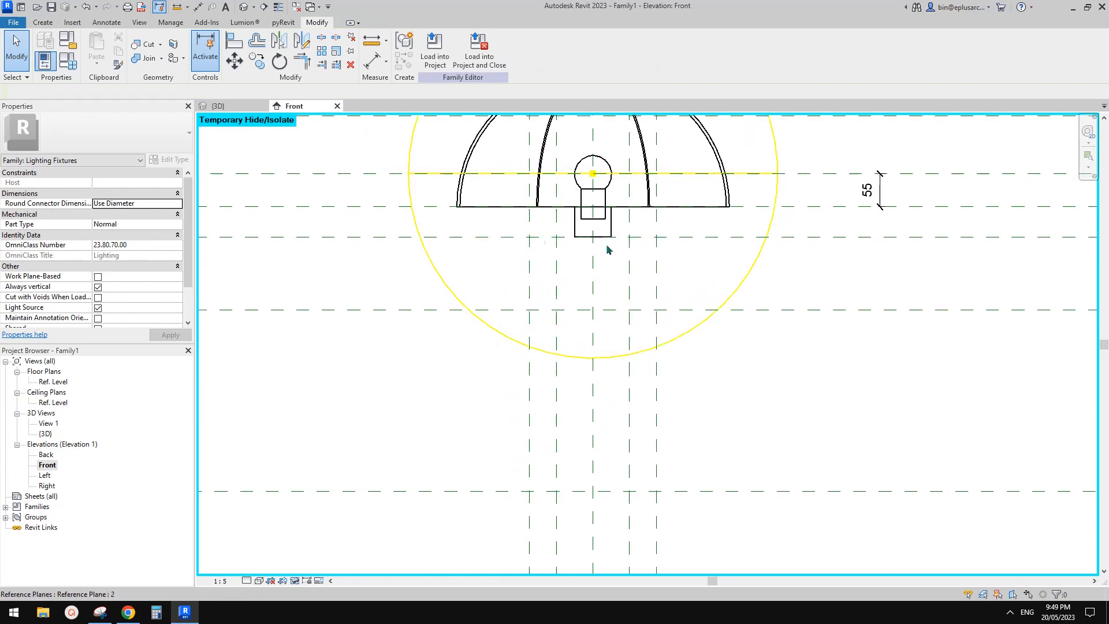
pyautogui.scroll(-1, 575, 293)
pyautogui.moveTo(519, 292); pyautogui.dragTo(520, 305, button='middle')
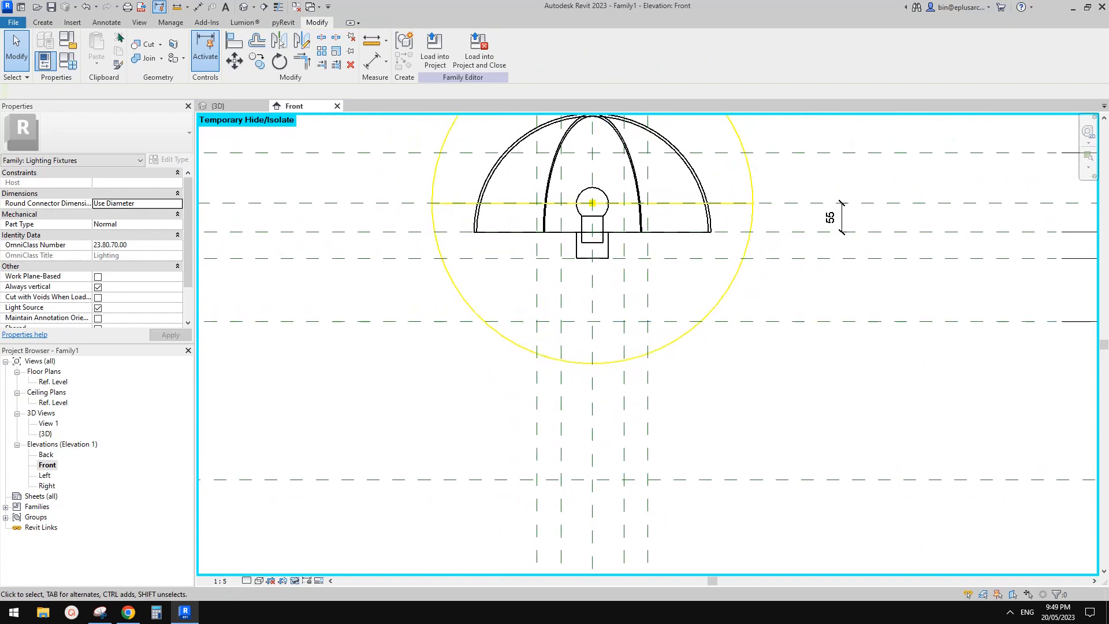
# Step: Start a solid Sweep in the Ref. Level floor plan and open its path for sketching
pyautogui.click(49, 25)
pyautogui.moveTo(314, 185); pyautogui.dragTo(301, 147, button='middle')
pyautogui.moveTo(509, 227); pyautogui.dragTo(496, 238, button='middle')
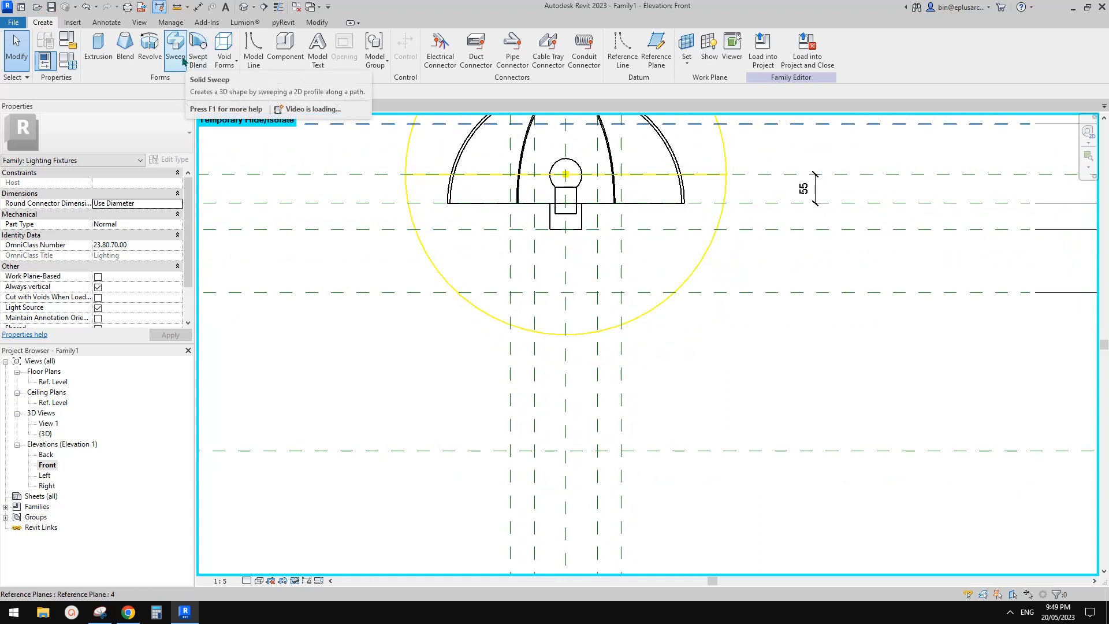
pyautogui.moveTo(377, 243); pyautogui.dragTo(381, 229, button='middle')
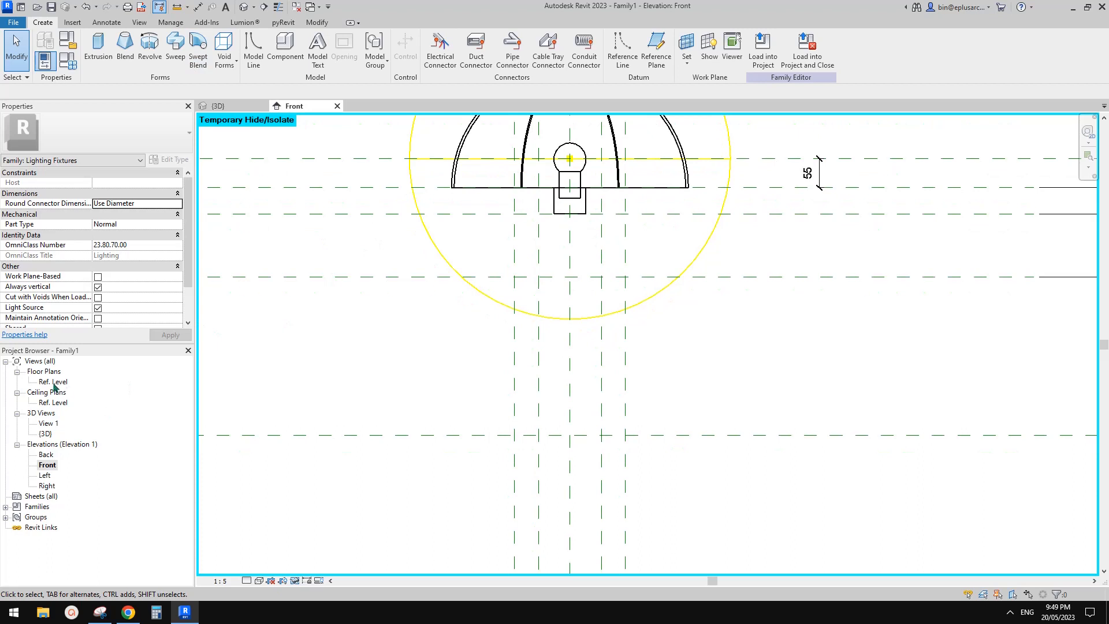
pyautogui.moveTo(302, 306); pyautogui.dragTo(304, 316, button='middle')
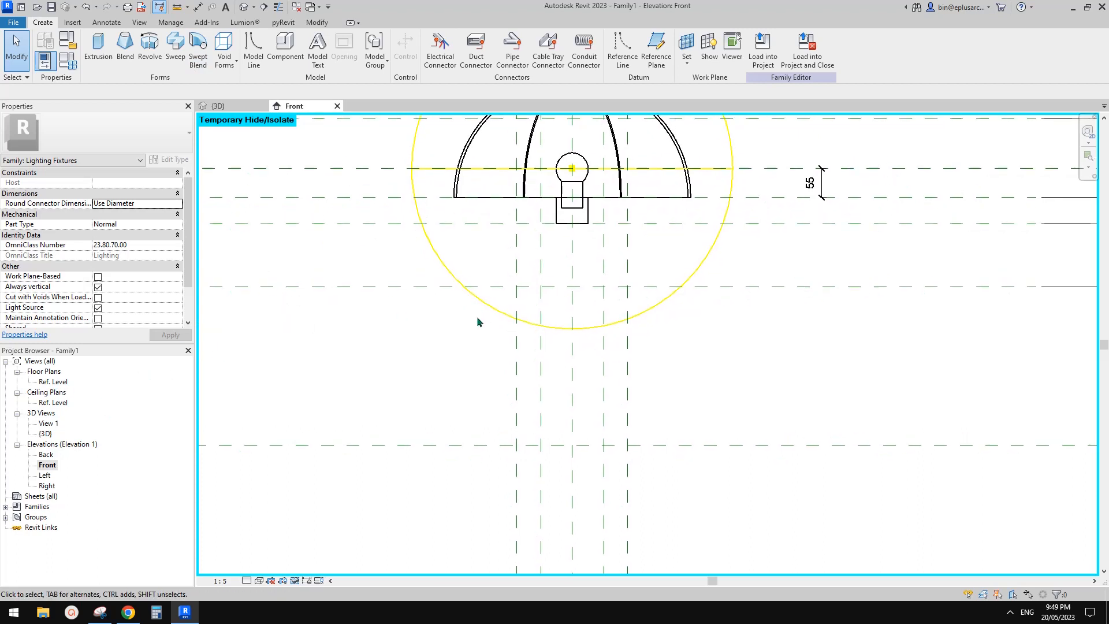
pyautogui.scroll(-1, 477, 321)
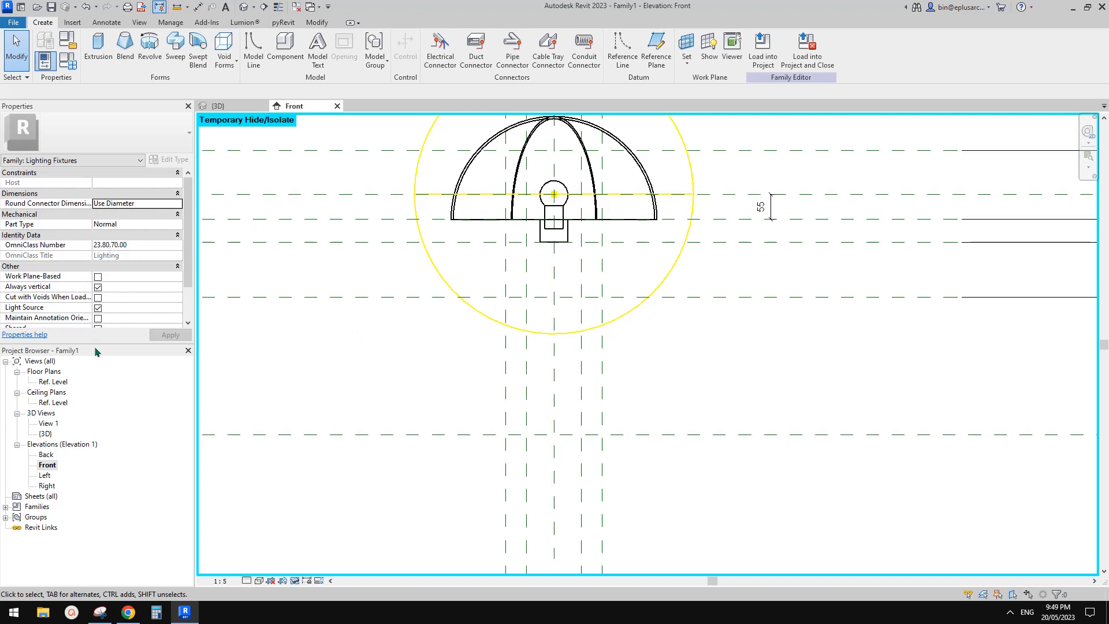
pyautogui.doubleClick(54, 382)
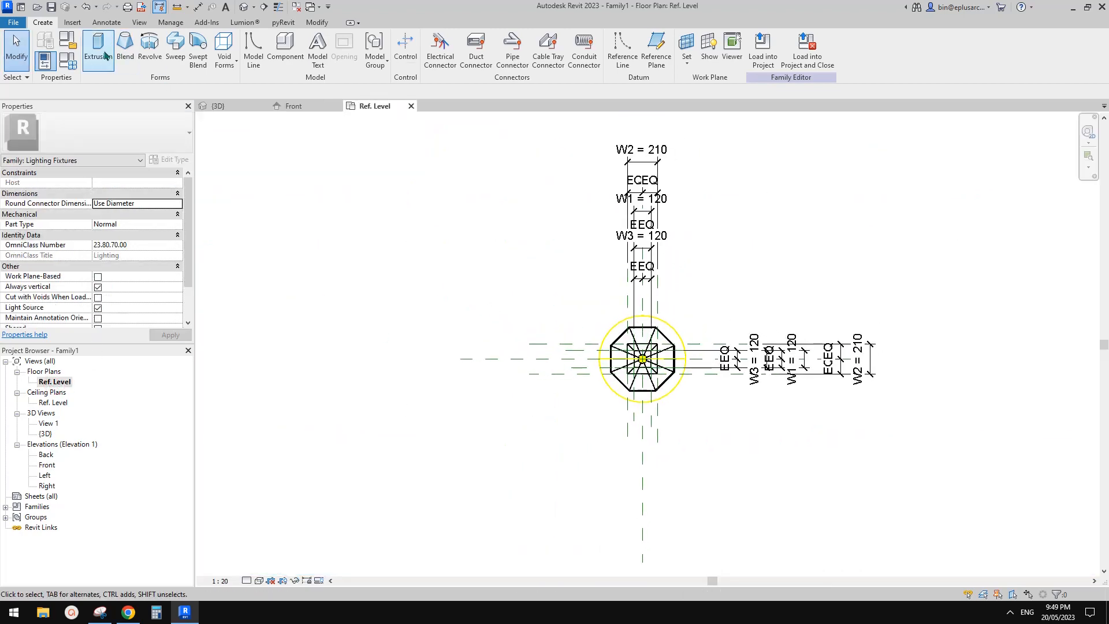
pyautogui.click(175, 46)
pyautogui.scroll(1, 480, 208)
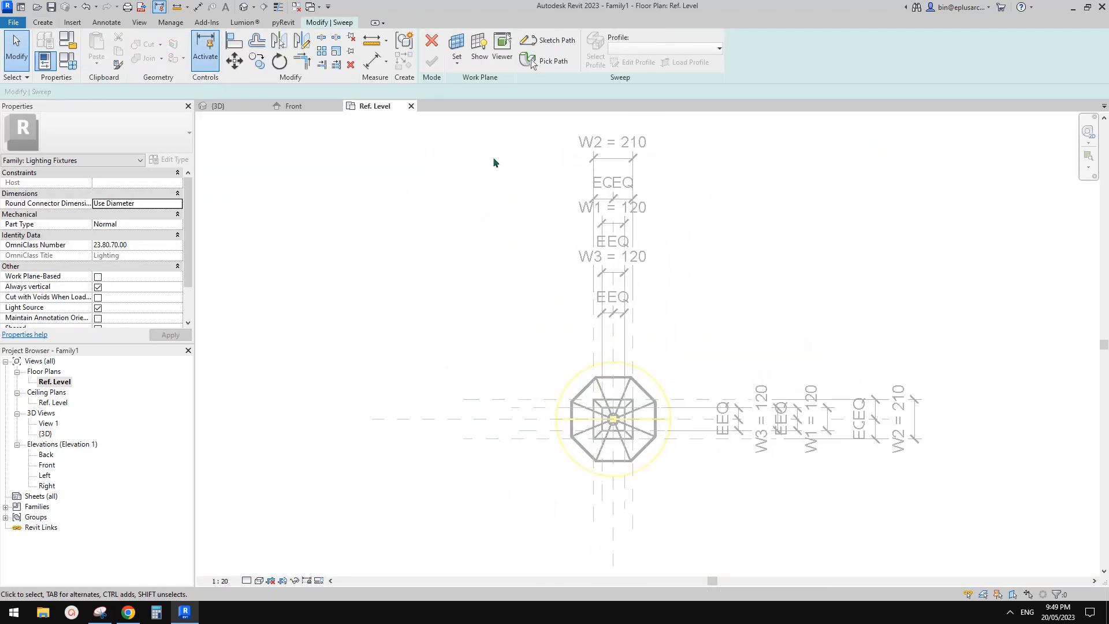
pyautogui.moveTo(548, 135); pyautogui.dragTo(478, 139, button='middle')
pyautogui.click(552, 40)
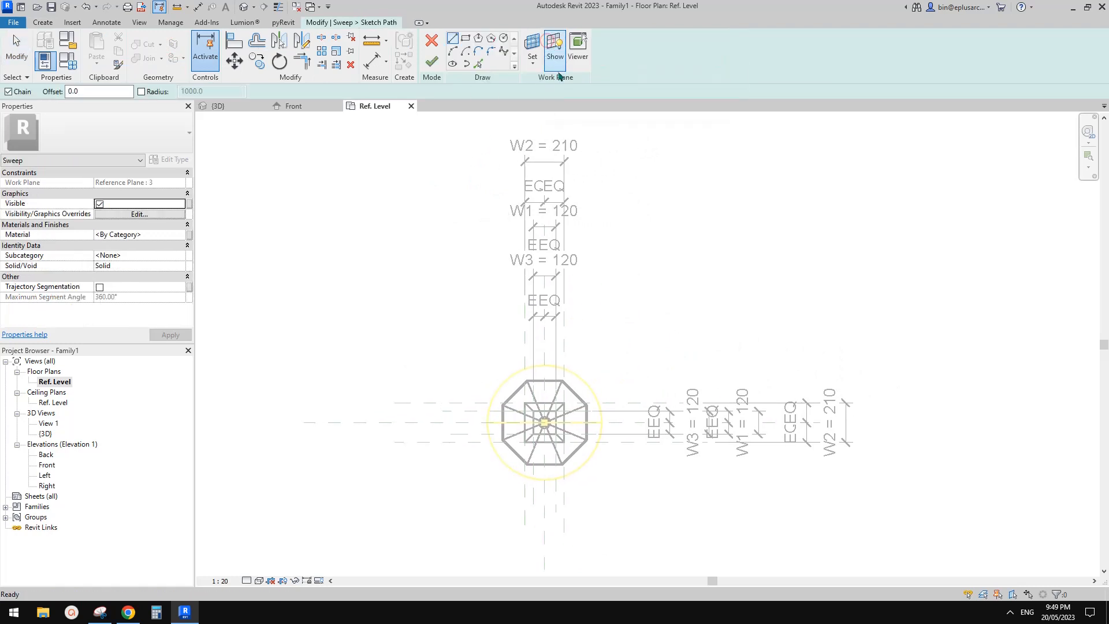
# Step: Set the path sketch's work plane to Level : Ref. Level
pyautogui.click(532, 49)
pyautogui.click(479, 479)
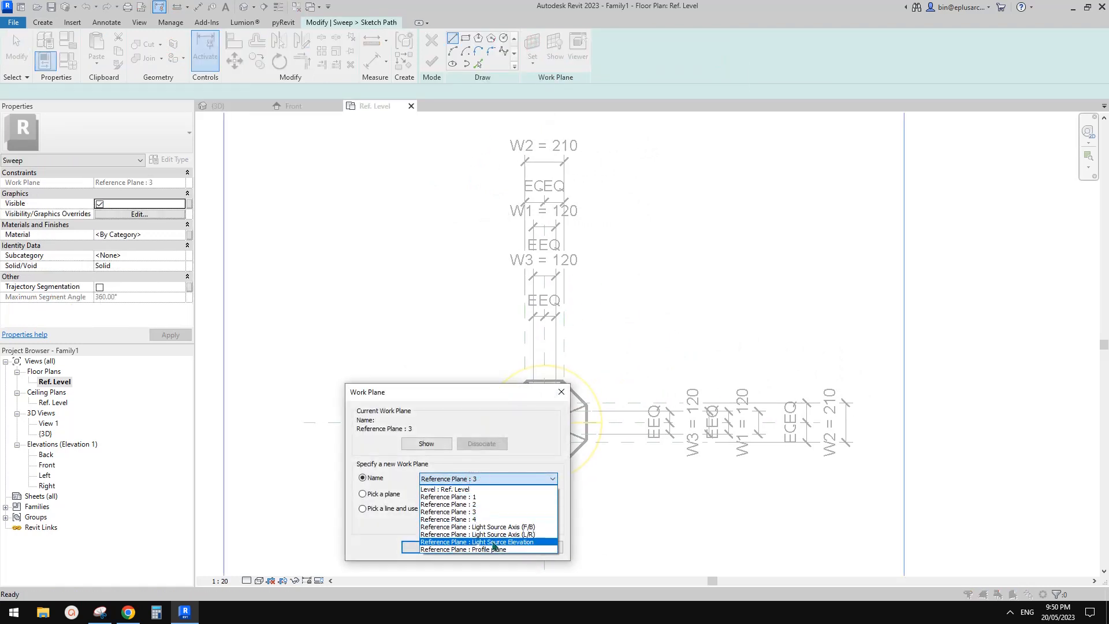
pyautogui.click(456, 489)
pyautogui.click(426, 547)
# Step: Sketch a circular sweep path centred on the lamp's axes with a radius of about 520 mm
pyautogui.scroll(2, 495, 462)
pyautogui.moveTo(495, 463); pyautogui.dragTo(487, 414, button='middle')
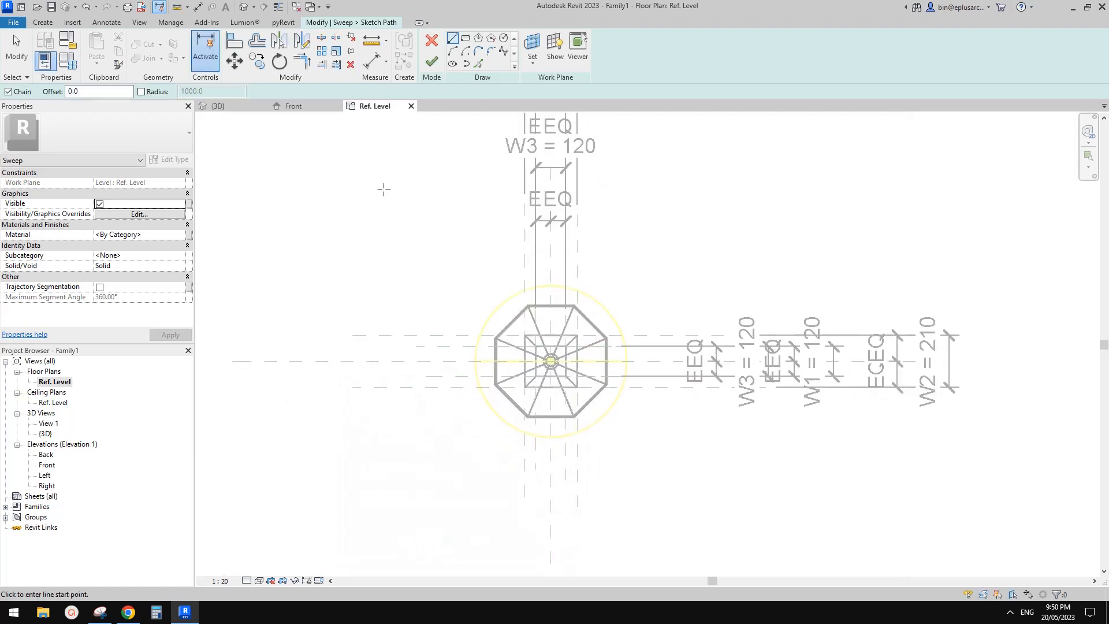
pyautogui.click(504, 40)
pyautogui.scroll(5, 543, 359)
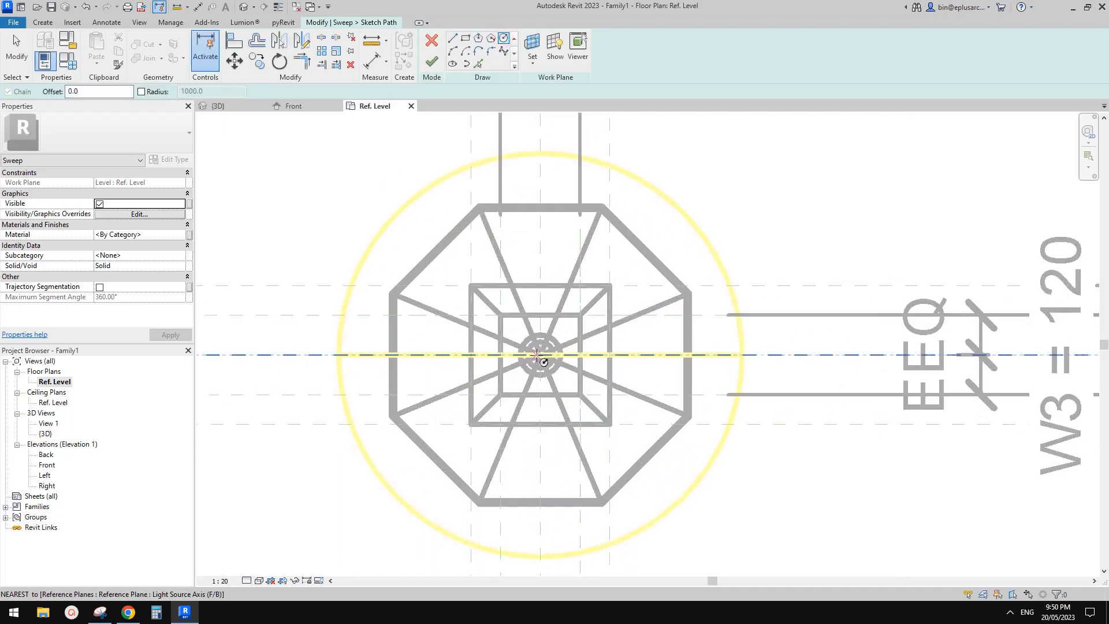
pyautogui.click(541, 355)
pyautogui.scroll(-4, 542, 355)
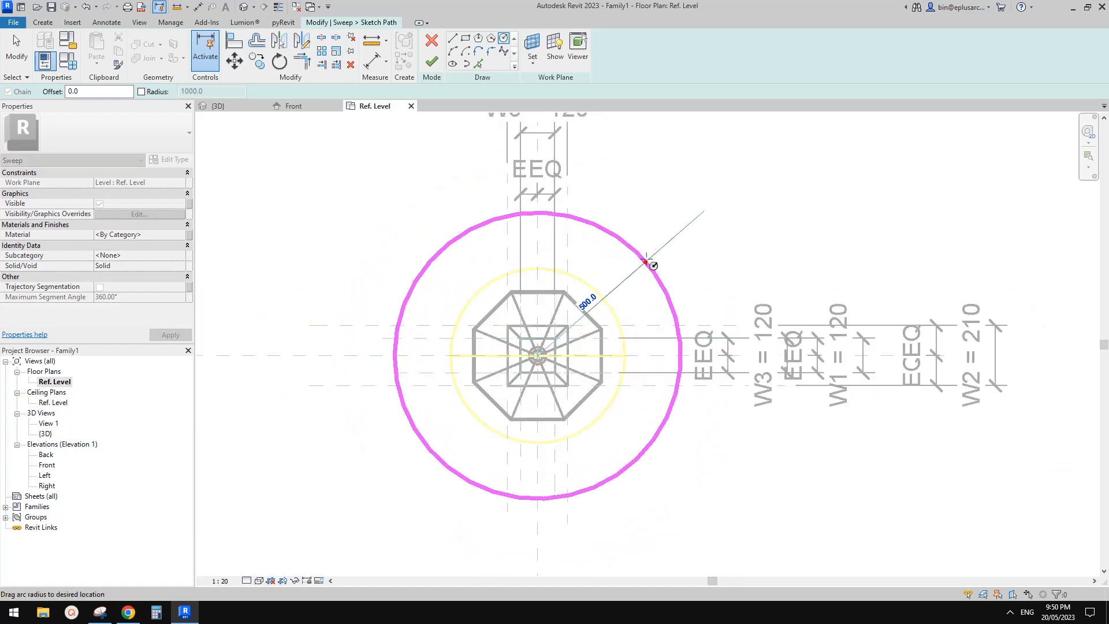
pyautogui.click(648, 256)
pyautogui.scroll(1, 647, 295)
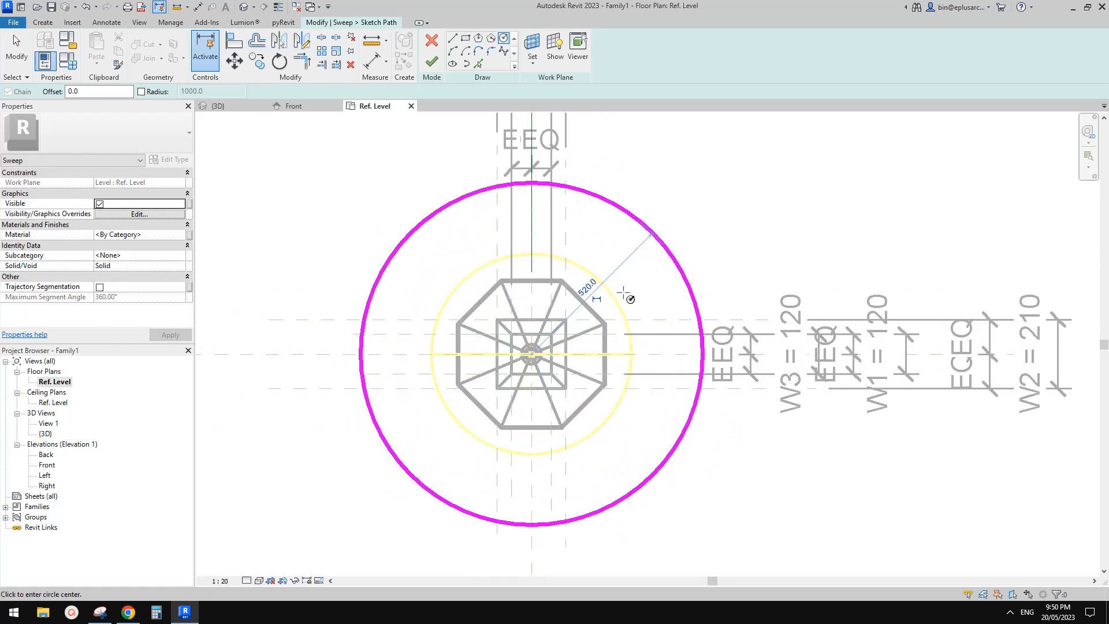
# Step: Switch to Chrome to examine the base in the reference lamp photo, and return to Revit
pyautogui.moveTo(631, 297); pyautogui.dragTo(547, 301, button='middle')
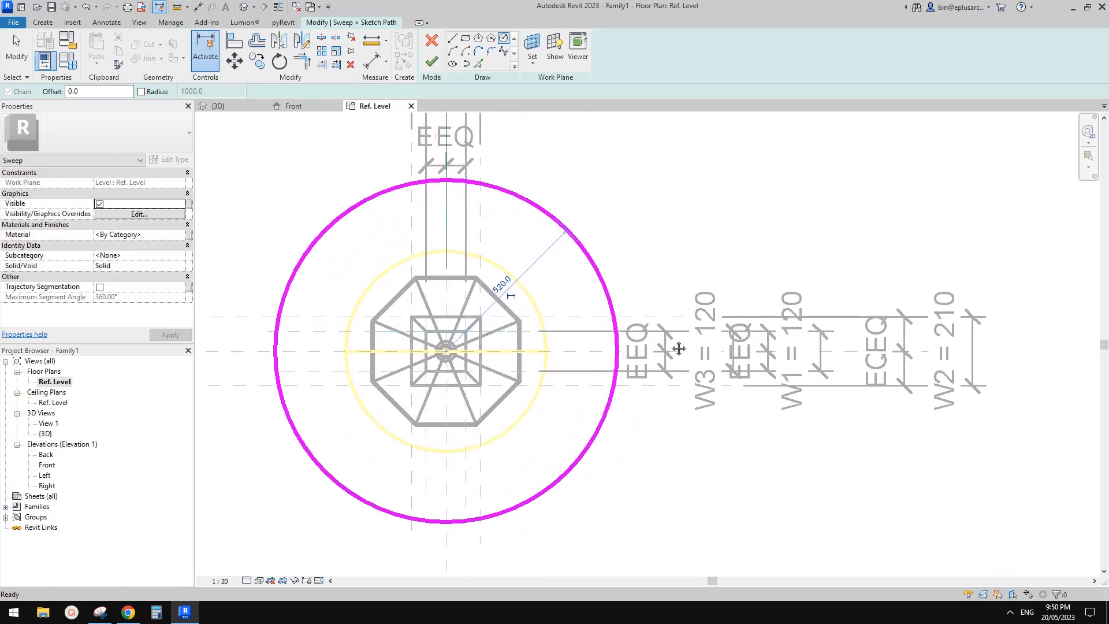
pyautogui.click(129, 613)
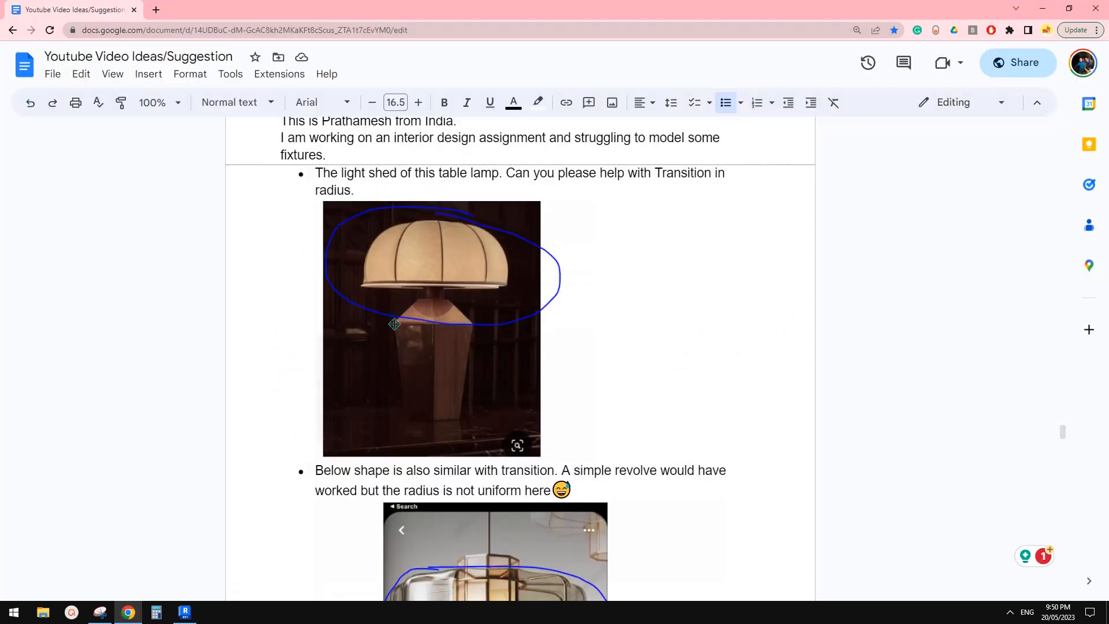
pyautogui.click(185, 614)
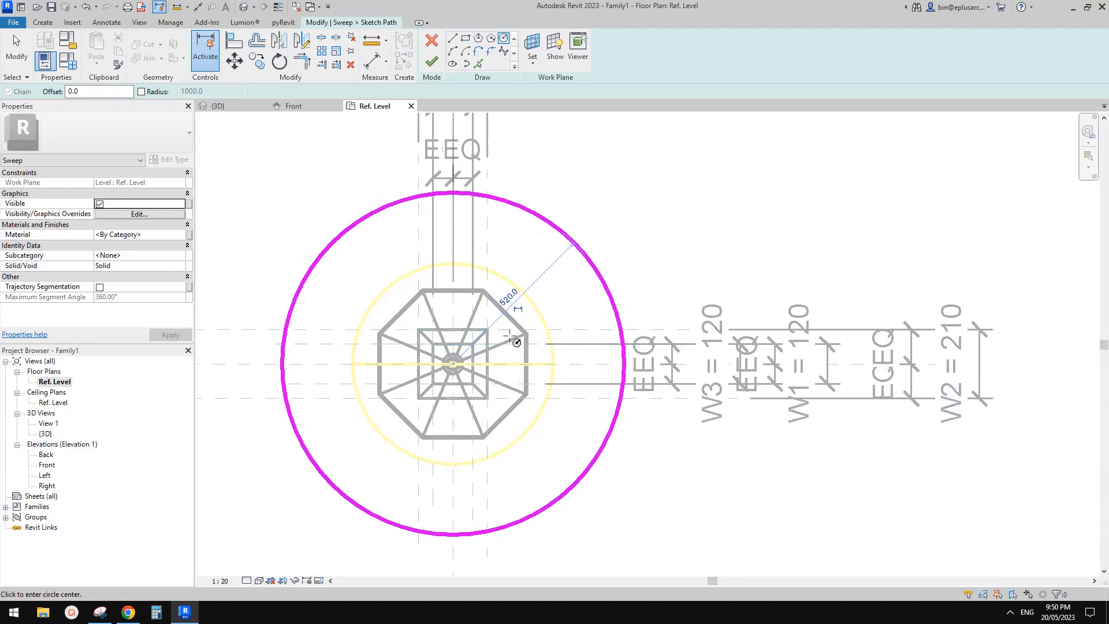
# Step: Add a diameter dimension to the circular sweep path
pyautogui.press('d')
pyautogui.moveTo(595, 295); pyautogui.dragTo(580, 314, button='middle')
pyautogui.press('i')
pyautogui.click(513, 46)
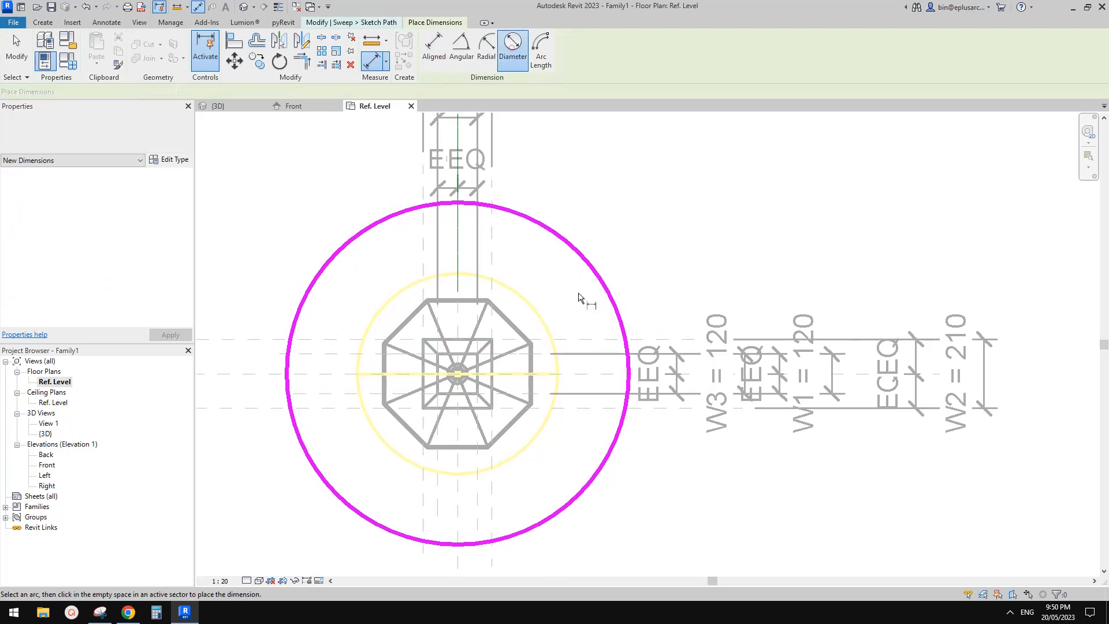
pyautogui.click(588, 259)
pyautogui.click(587, 297)
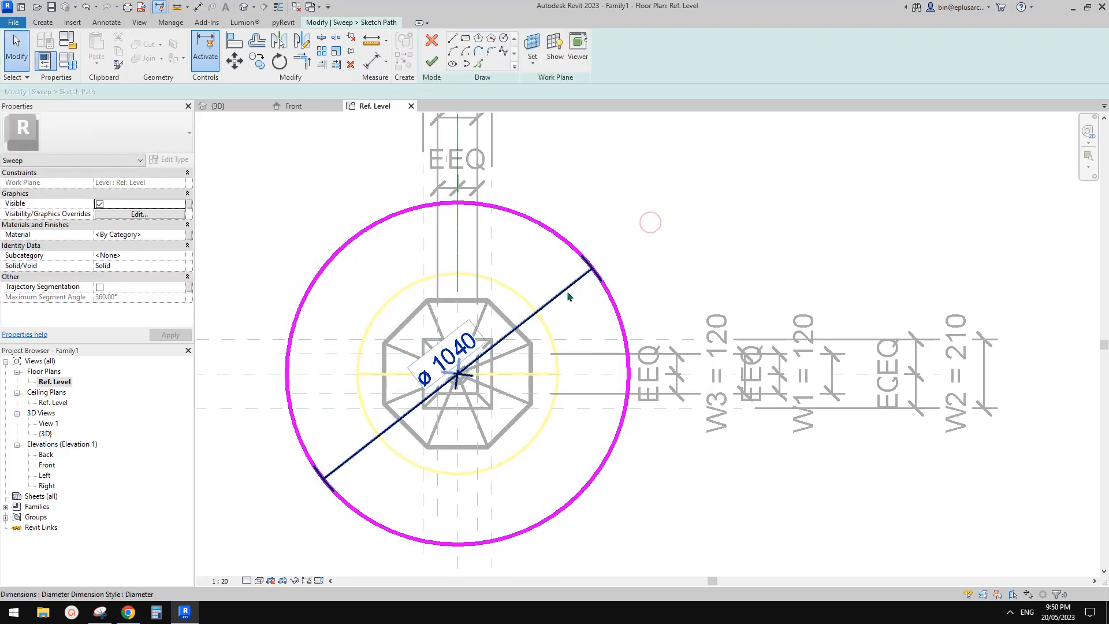
pyautogui.press('Escape')
# Step: Label the circle's diameter dimension with the W2 parameter and finish the path sketch
pyautogui.click(521, 48)
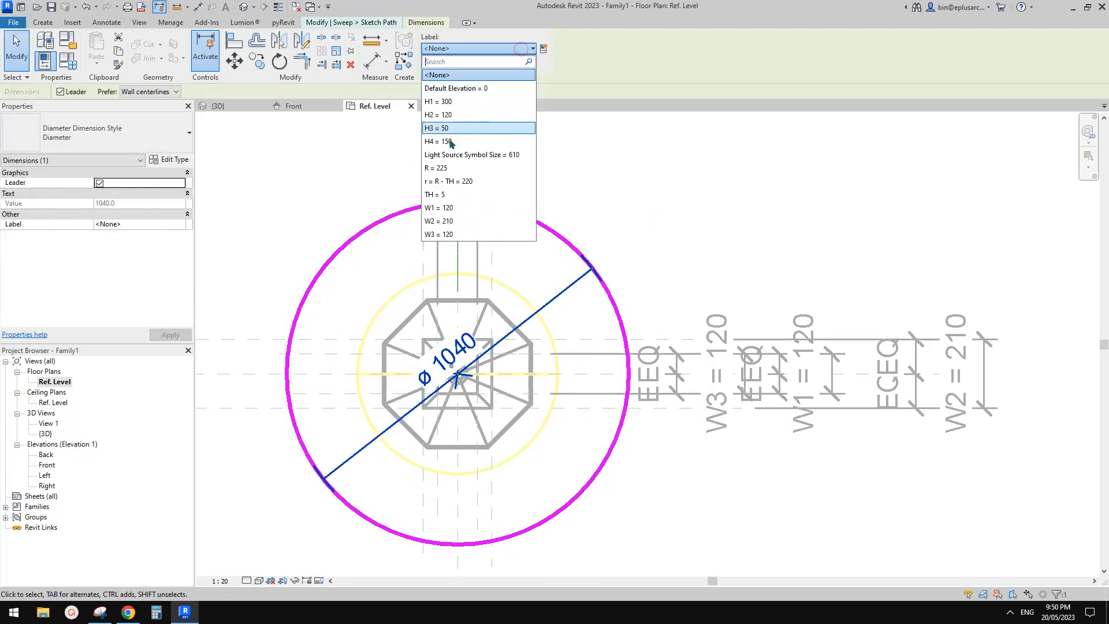
pyautogui.click(439, 220)
pyautogui.moveTo(594, 257); pyautogui.dragTo(676, 186, button='middle')
pyautogui.scroll(5, 517, 310)
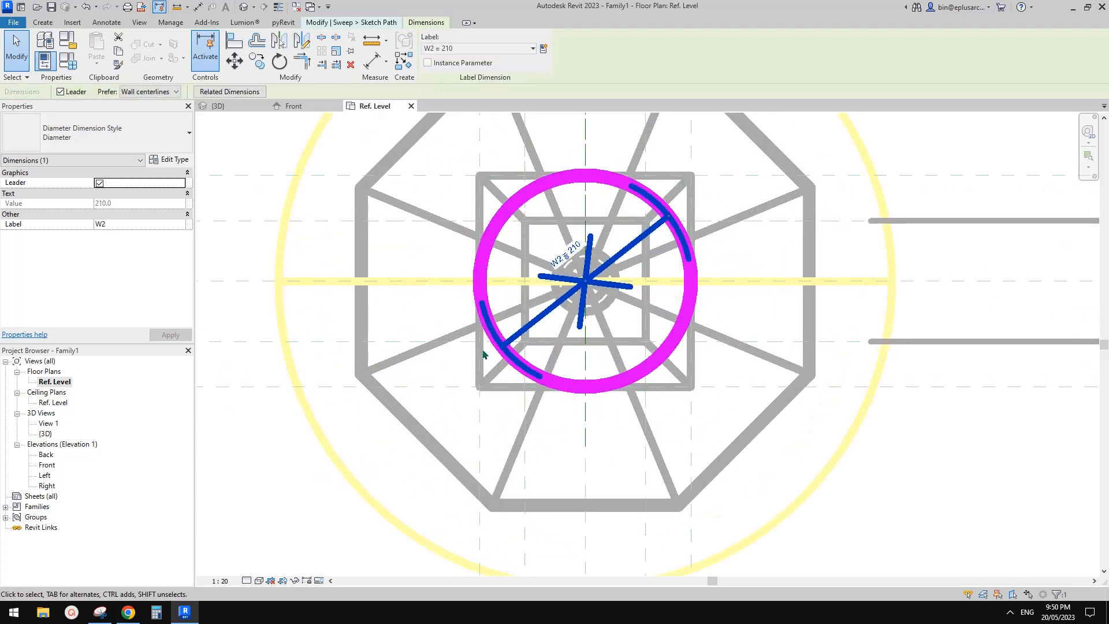
pyautogui.moveTo(605, 229); pyautogui.dragTo(491, 297, button='middle')
pyautogui.scroll(2, 476, 276)
pyautogui.scroll(-2, 467, 242)
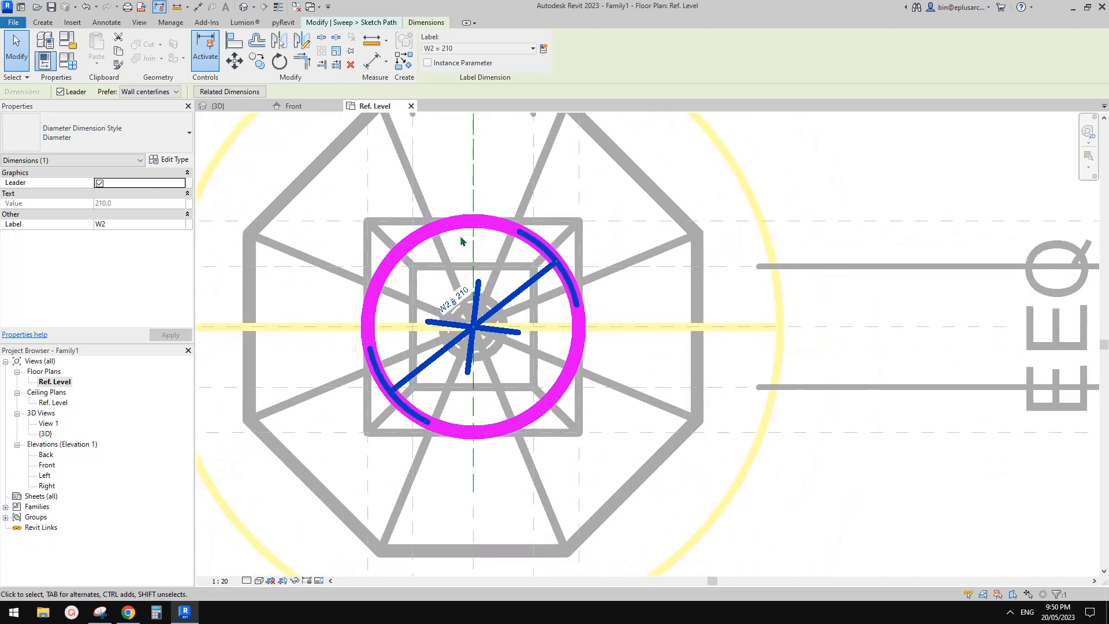
pyautogui.click(341, 22)
pyautogui.click(432, 42)
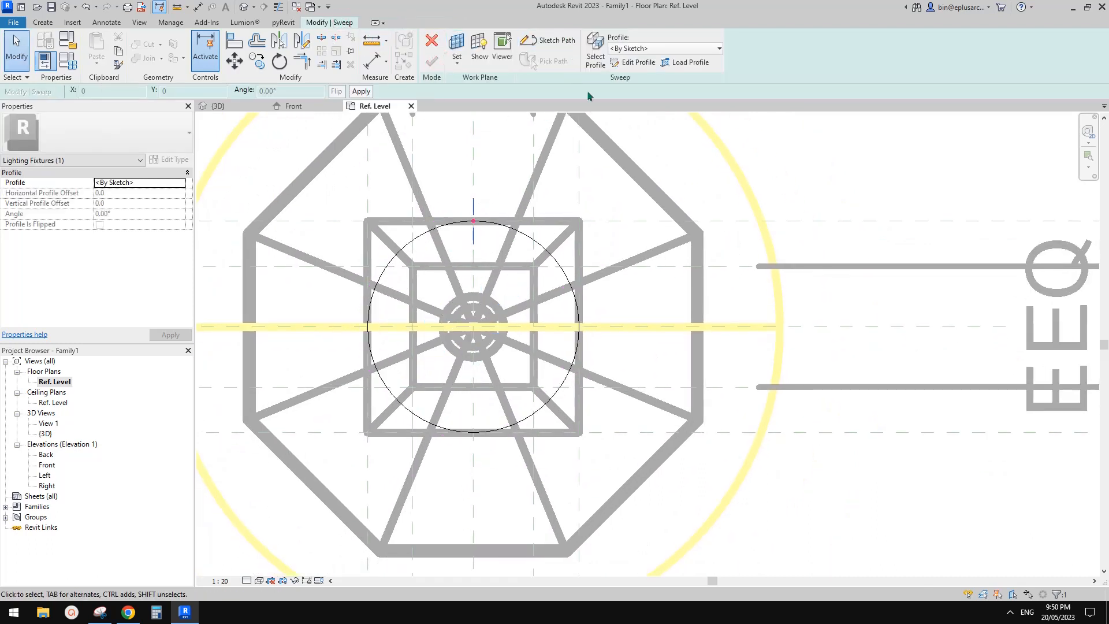
# Step: Open the sweep's profile sketch for editing in Elevation: Left
pyautogui.click(635, 63)
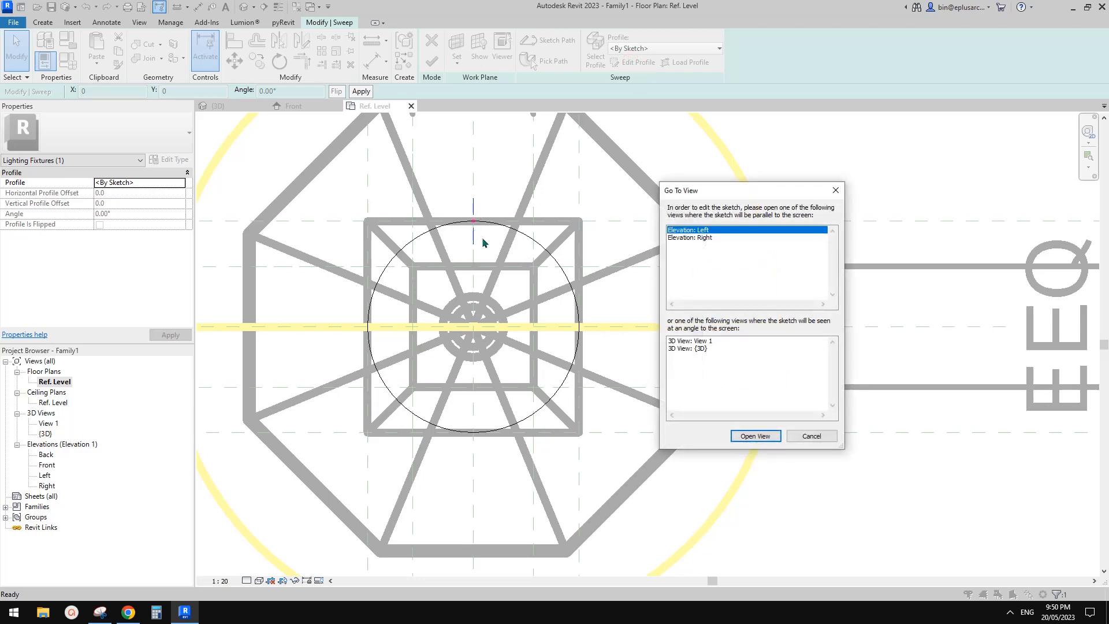
pyautogui.click(754, 436)
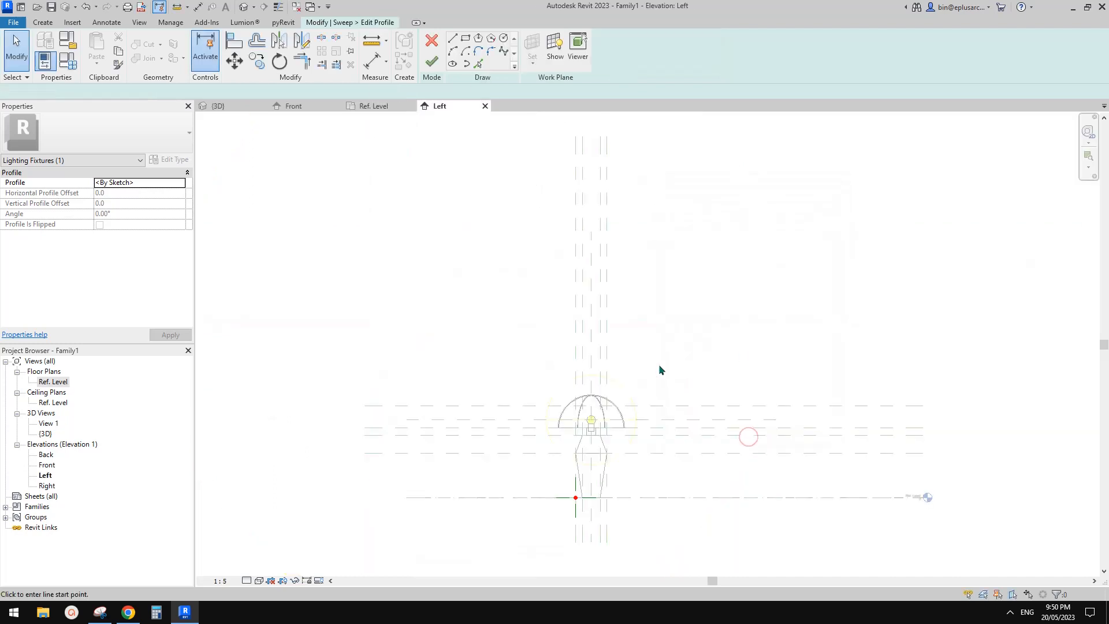
pyautogui.click(574, 452)
pyautogui.scroll(3, 604, 456)
pyautogui.scroll(2, 604, 457)
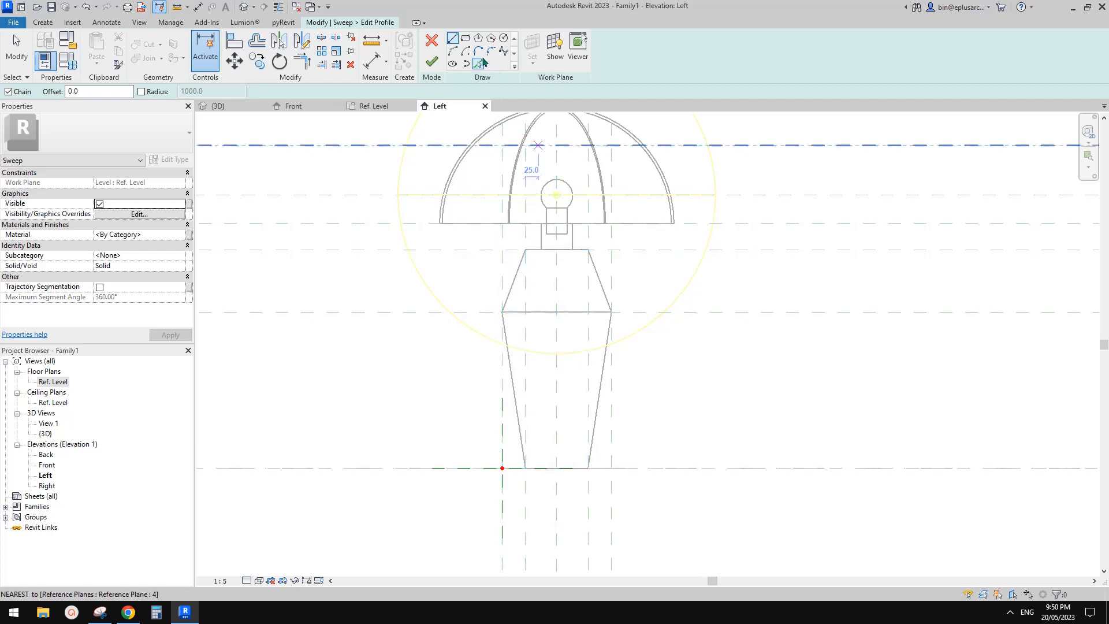
# Step: Sketch a closed half profile of the lamp base: 420 mm up the centre axis, 60 mm across the top, and back along the slanted sides
pyautogui.click(556, 468)
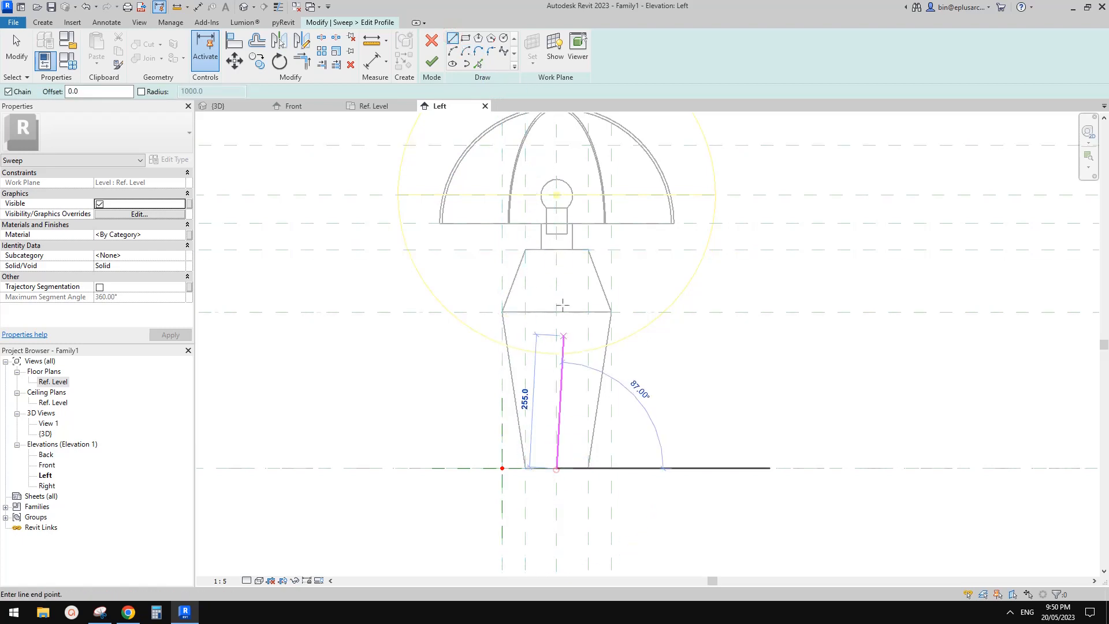
pyautogui.click(556, 250)
pyautogui.click(525, 250)
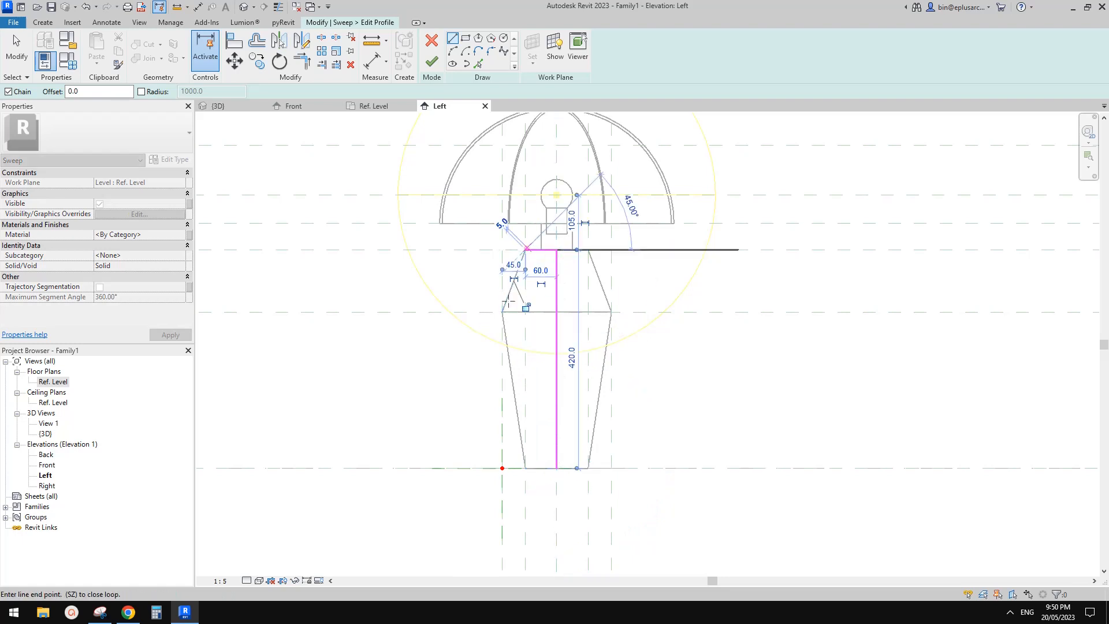
pyautogui.click(502, 312)
pyautogui.click(525, 468)
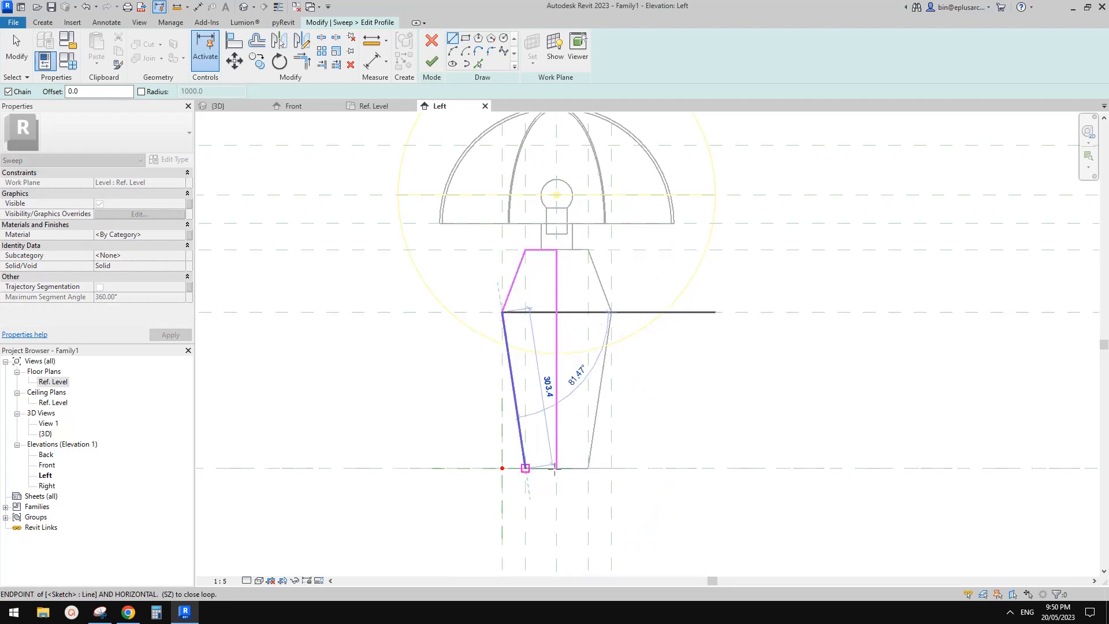
pyautogui.click(556, 468)
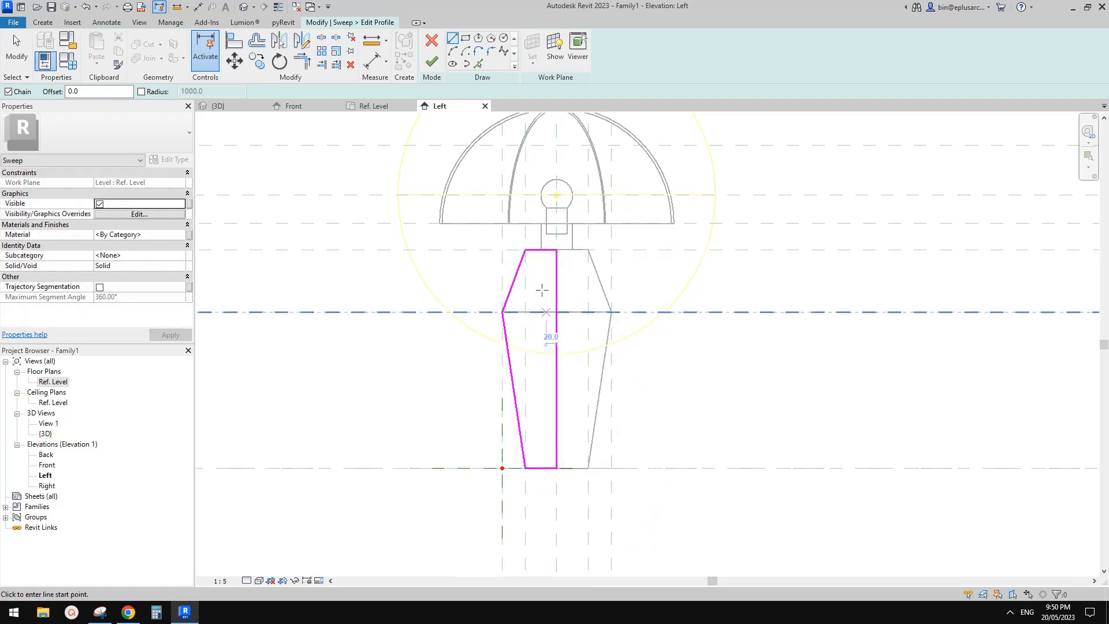
pyautogui.press('Escape')
pyautogui.press('Escape')
# Step: Display the automatic sketch dimensions in Elevation: Left and inspect the one along the profile's lower section
pyautogui.scroll(3, 527, 358)
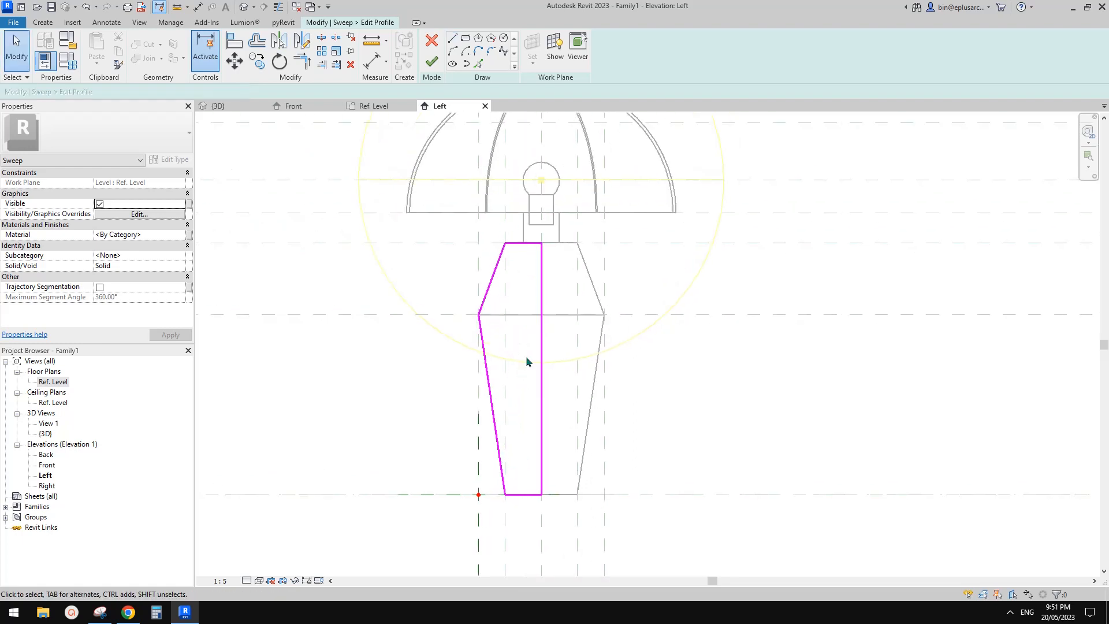
pyautogui.press('v')
pyautogui.press('g')
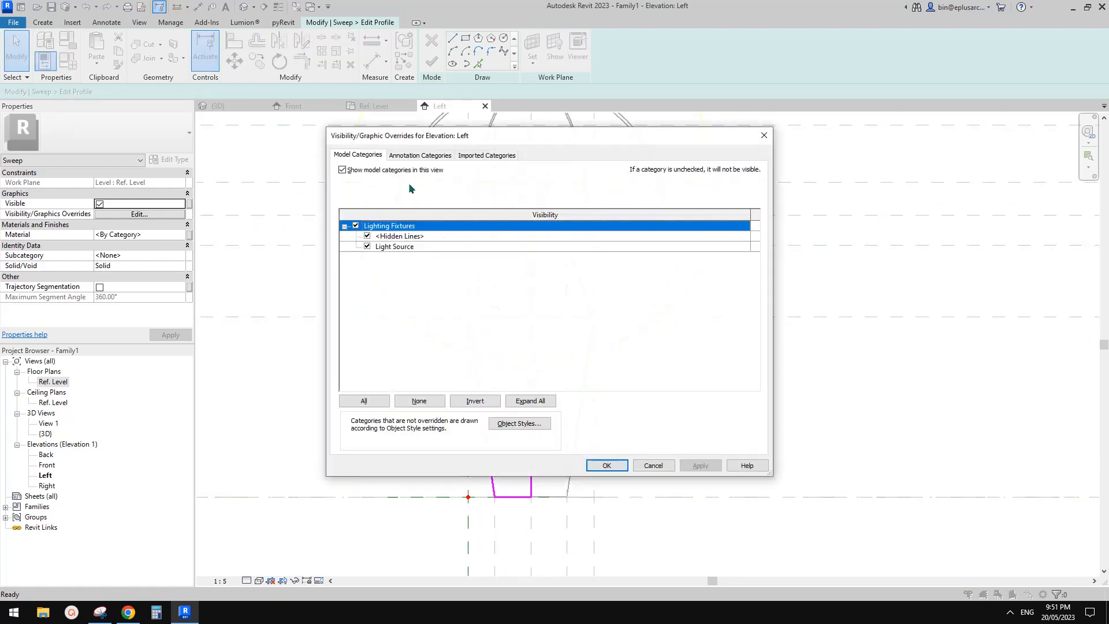
pyautogui.click(420, 155)
pyautogui.click(367, 236)
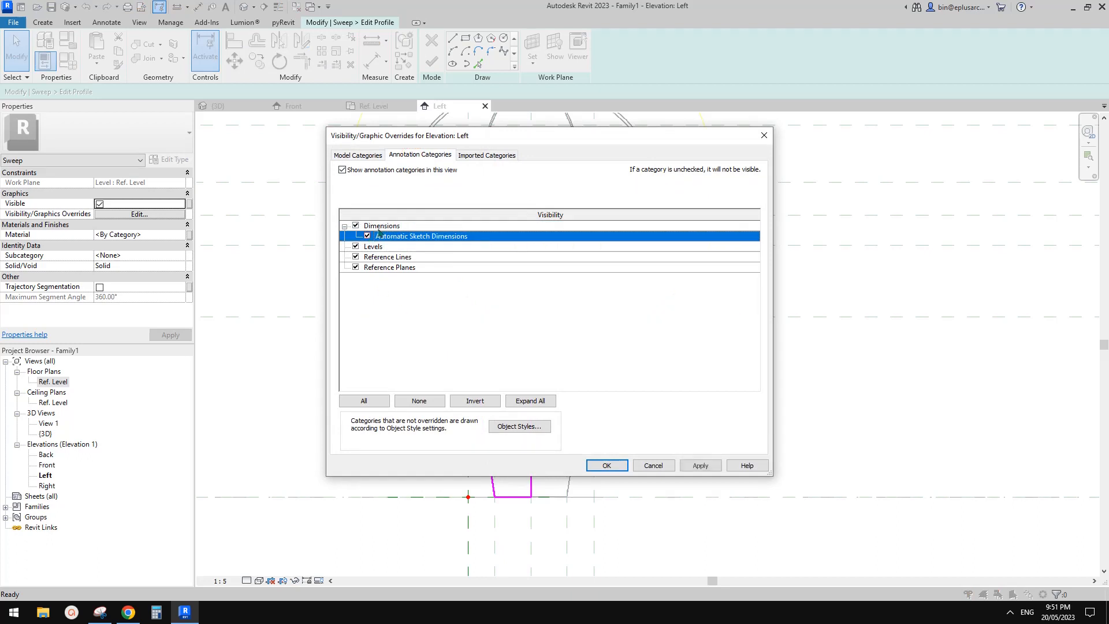
pyautogui.click(606, 465)
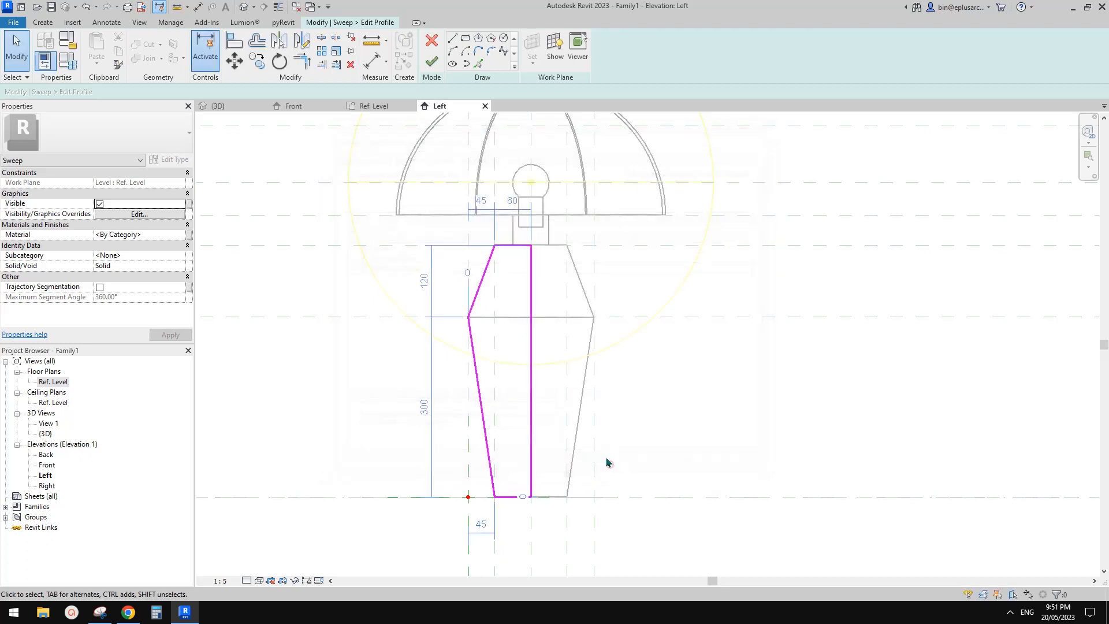
pyautogui.moveTo(502, 378); pyautogui.dragTo(525, 302, button='middle')
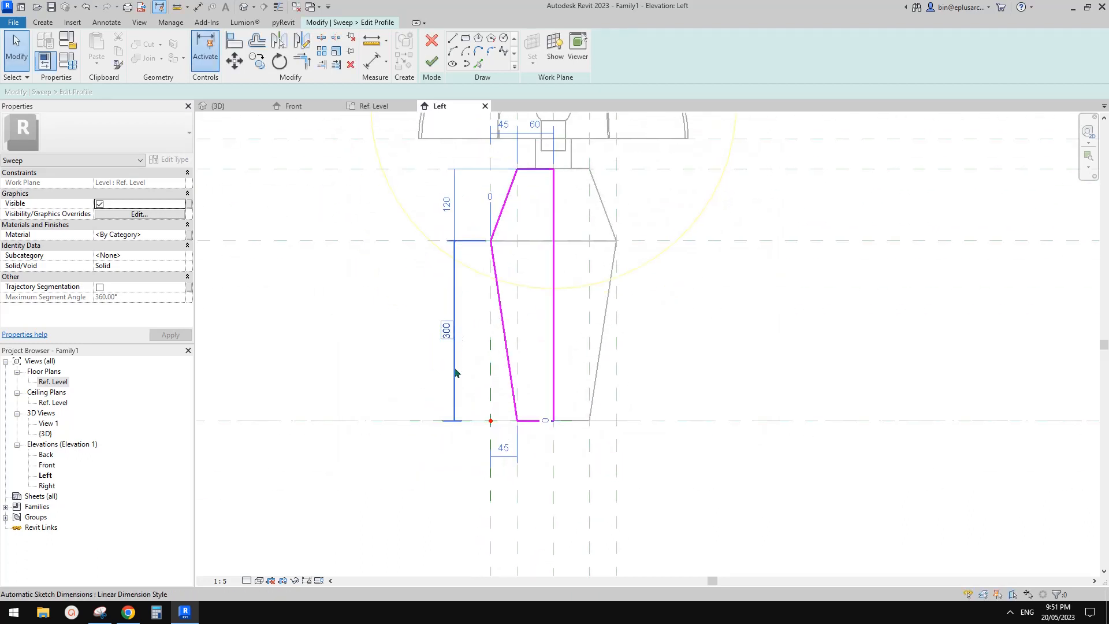
pyautogui.moveTo(475, 396); pyautogui.dragTo(524, 405, button='middle')
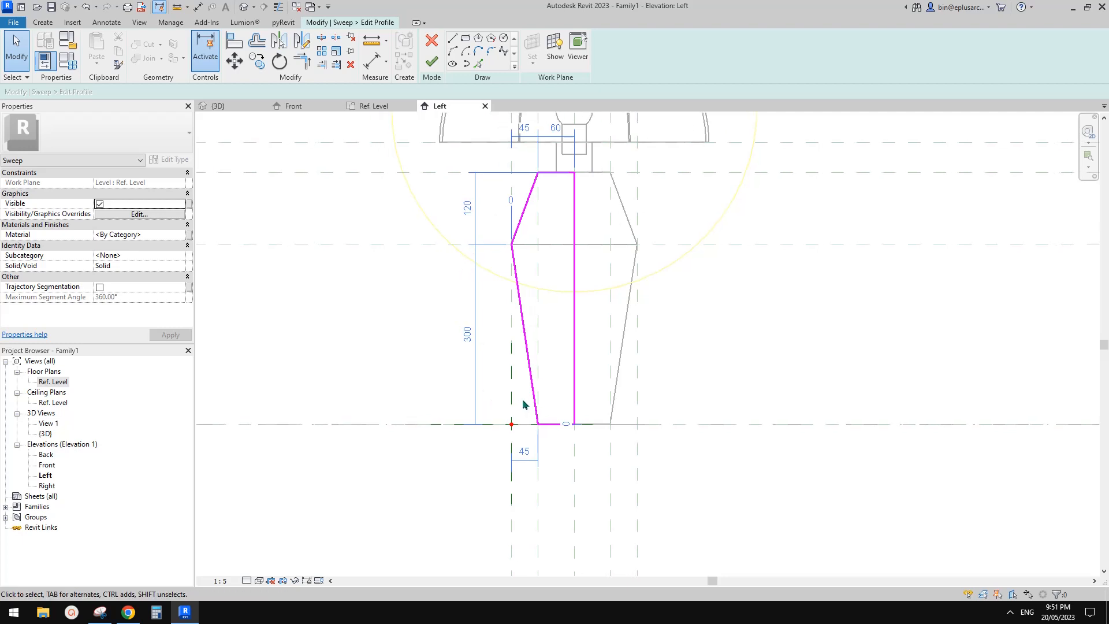
pyautogui.click(476, 298)
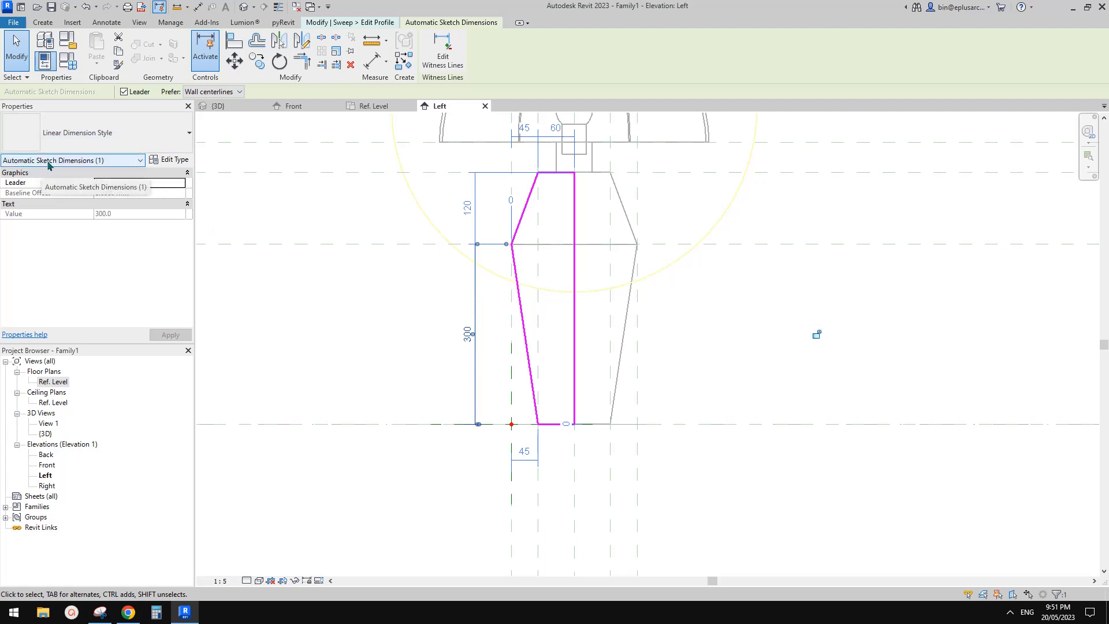
# Step: Align the profile's bottom line to the Ref. Level line and lock the alignment
pyautogui.click(535, 233)
pyautogui.moveTo(536, 233)
pyautogui.mouseDown(button='middle')
pyautogui.moveTo(522, 256)
pyautogui.moveTo(525, 245)
pyautogui.mouseUp(button='middle')
pyautogui.press('a')
pyautogui.press('l')
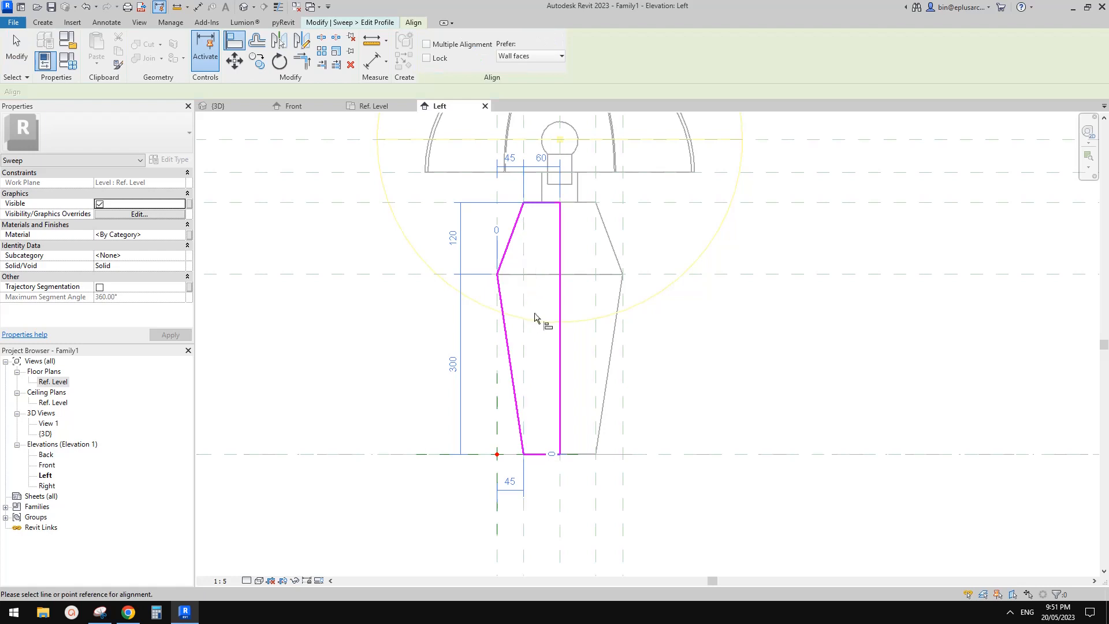
pyautogui.moveTo(557, 363); pyautogui.dragTo(559, 361, button='middle')
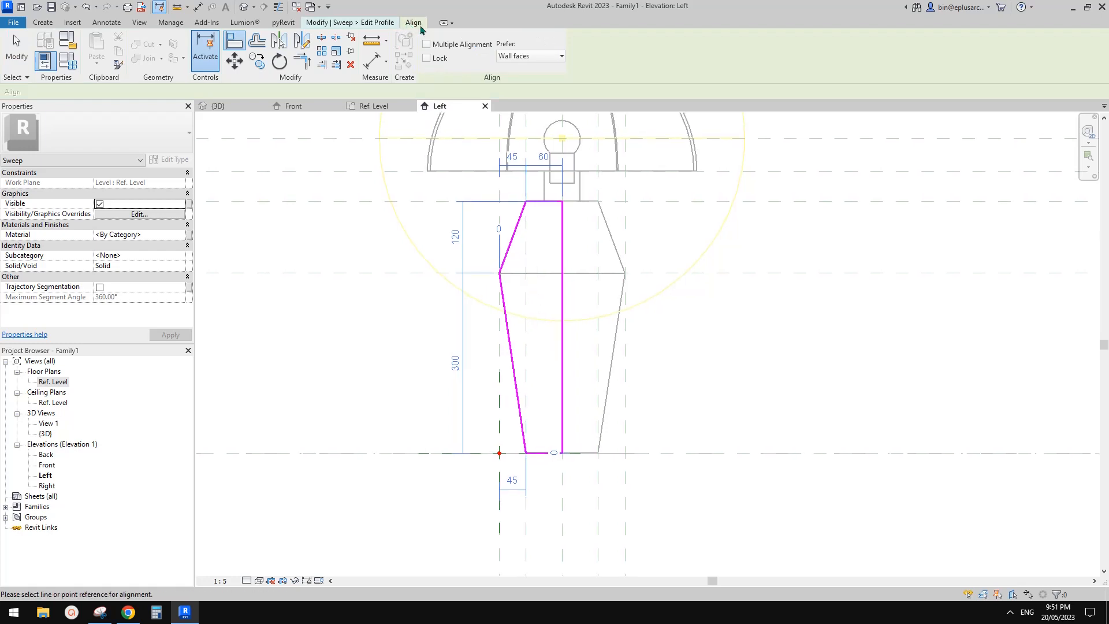
pyautogui.moveTo(657, 404); pyautogui.dragTo(682, 391, button='middle')
pyautogui.click(731, 443)
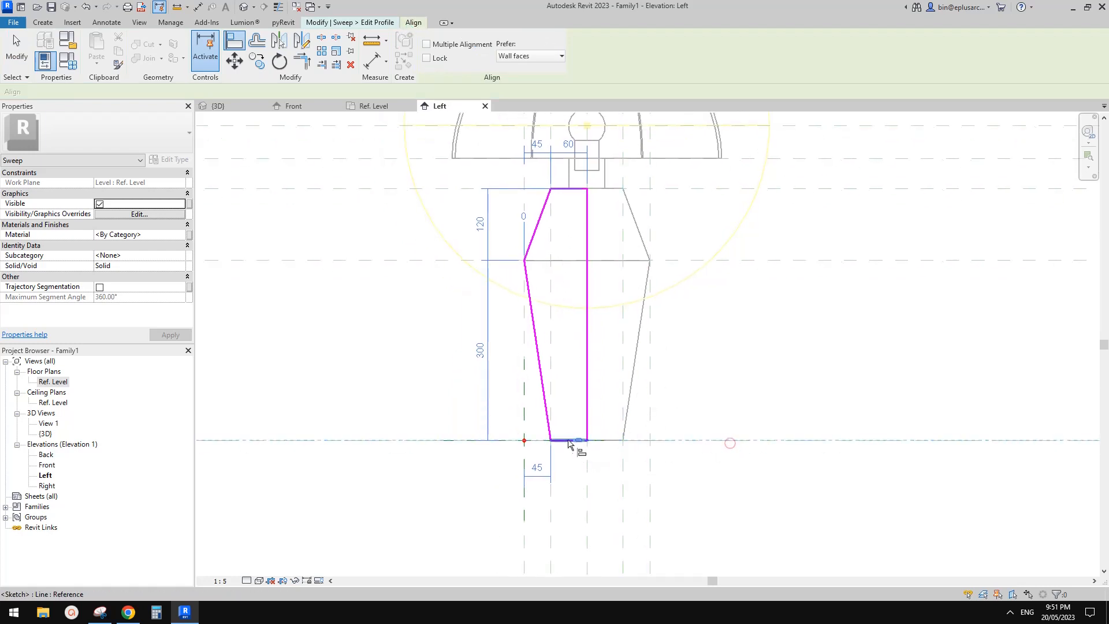
pyautogui.click(565, 442)
pyautogui.click(629, 464)
pyautogui.scroll(1, 610, 451)
pyautogui.moveTo(610, 451); pyautogui.dragTo(623, 477, button='middle')
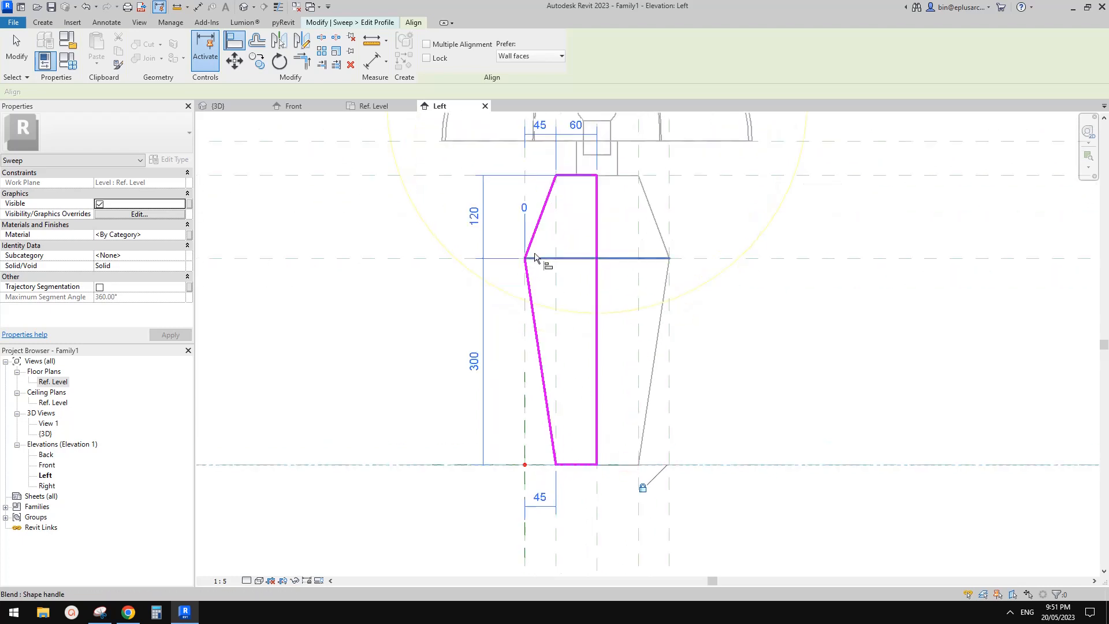
# Step: Align and lock the profile's widest corner to both the outermost vertical reference plane and the horizontal reference plane through it
pyautogui.click(523, 189)
pyautogui.click(527, 262)
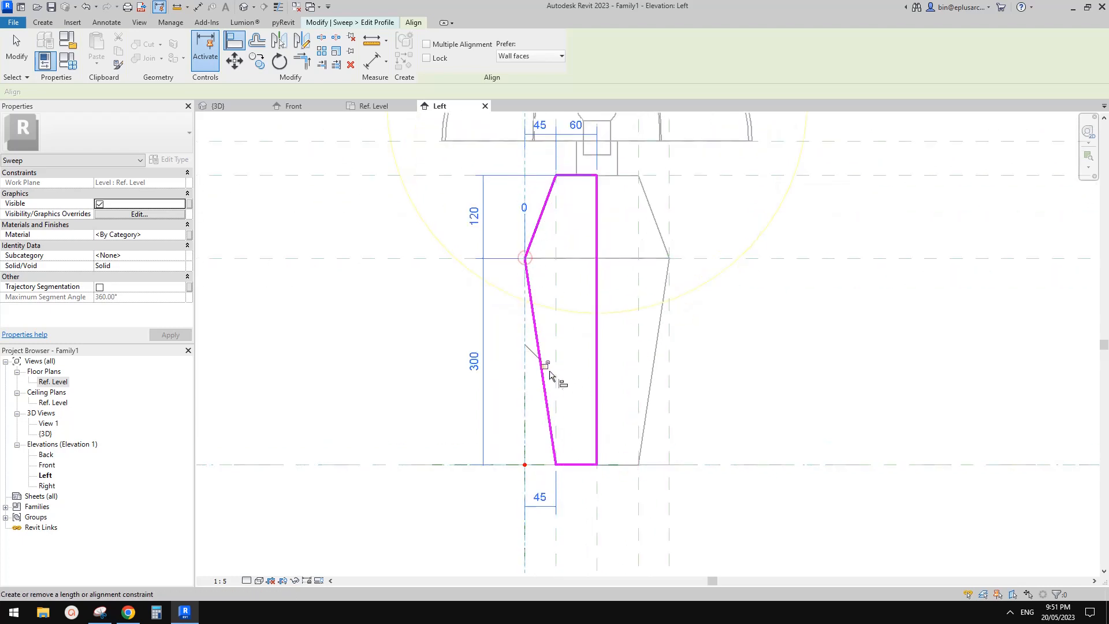
pyautogui.moveTo(532, 252); pyautogui.dragTo(544, 217, button='middle')
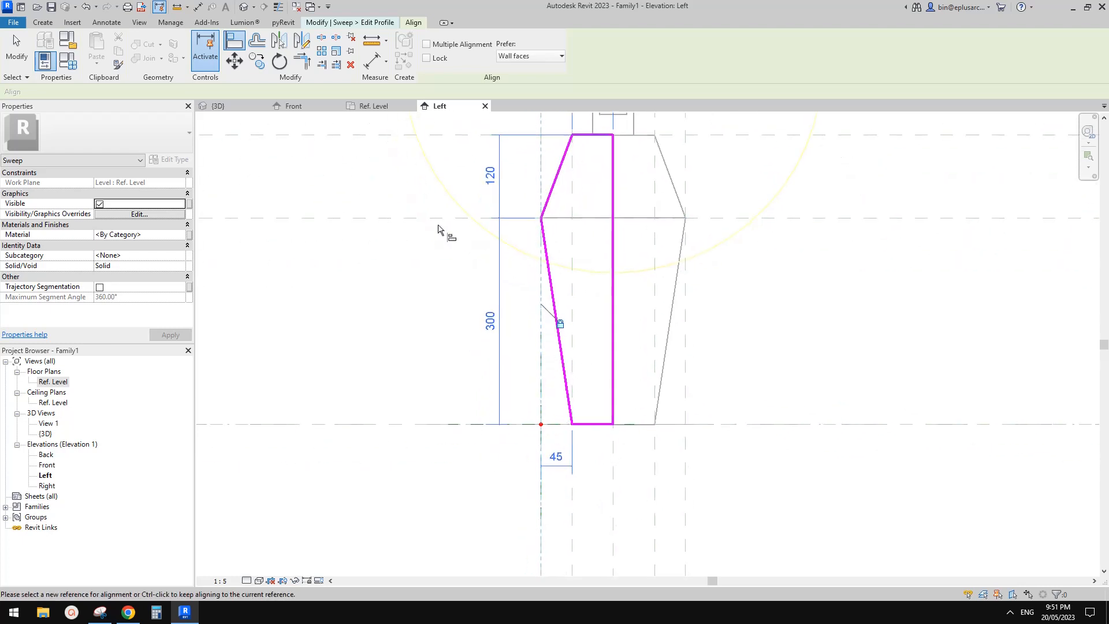
pyautogui.click(420, 218)
pyautogui.click(630, 241)
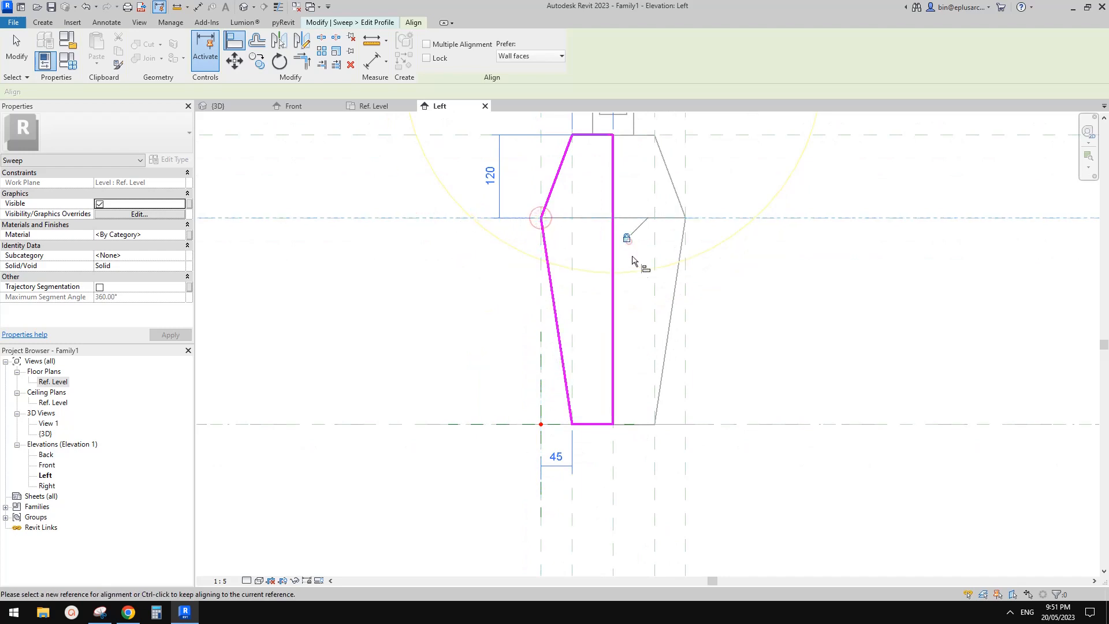
# Step: Align and lock the profile's top line to the upper reference plane and its axis line to the centre reference plane
pyautogui.moveTo(602, 235); pyautogui.dragTo(584, 312, button='middle')
pyautogui.click(572, 211)
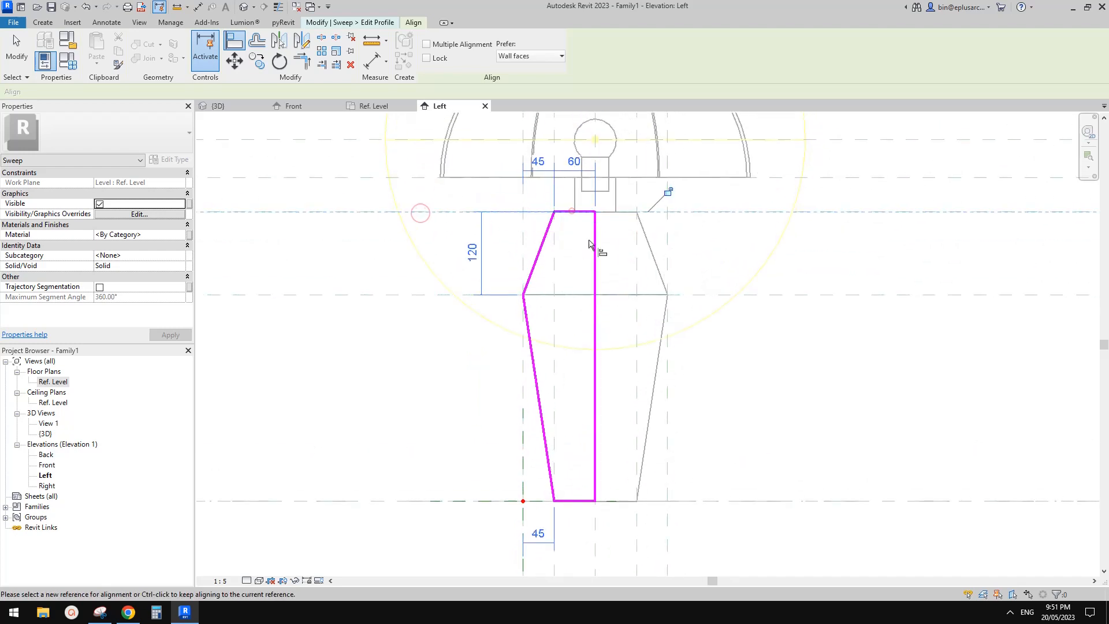
pyautogui.click(667, 194)
pyautogui.click(595, 526)
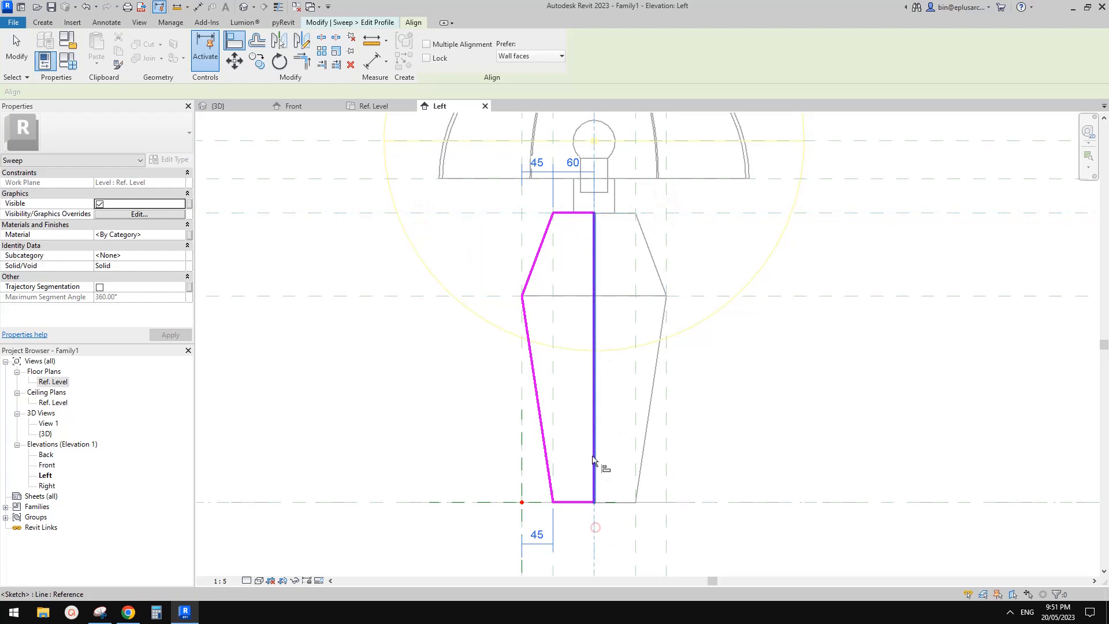
pyautogui.click(593, 456)
pyautogui.click(615, 366)
# Step: Align and lock the slanted sides' bottom and top corner points to the inner vertical reference plane
pyautogui.moveTo(642, 448); pyautogui.dragTo(654, 368, button='middle')
pyautogui.click(564, 491)
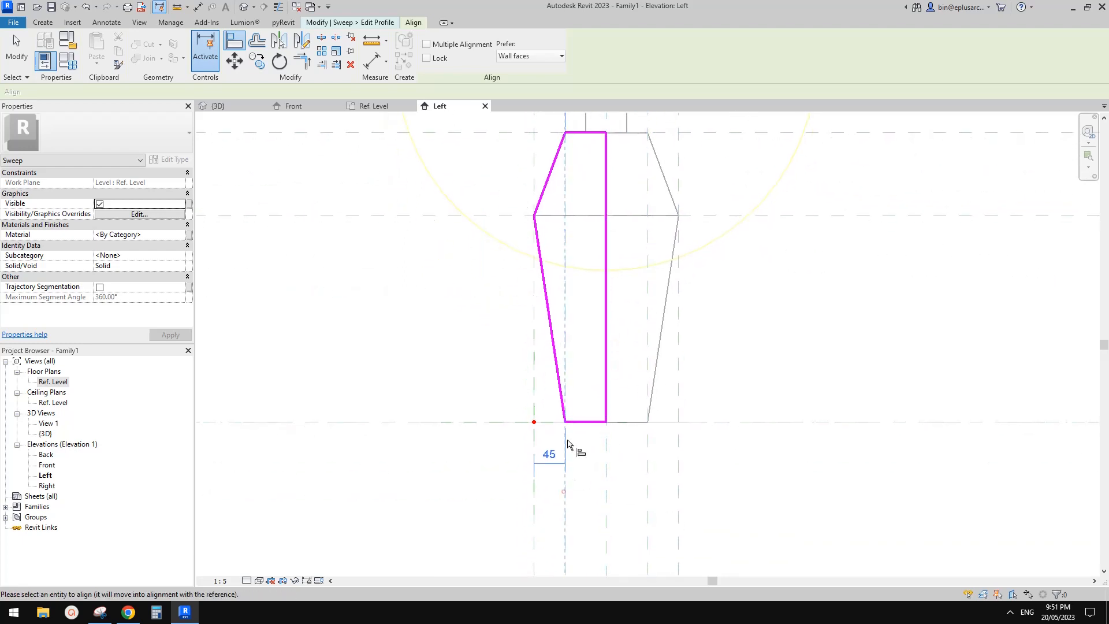
pyautogui.click(586, 365)
pyautogui.scroll(-1, 589, 361)
pyautogui.moveTo(641, 317); pyautogui.dragTo(620, 354, button='middle')
pyautogui.scroll(-1, 621, 352)
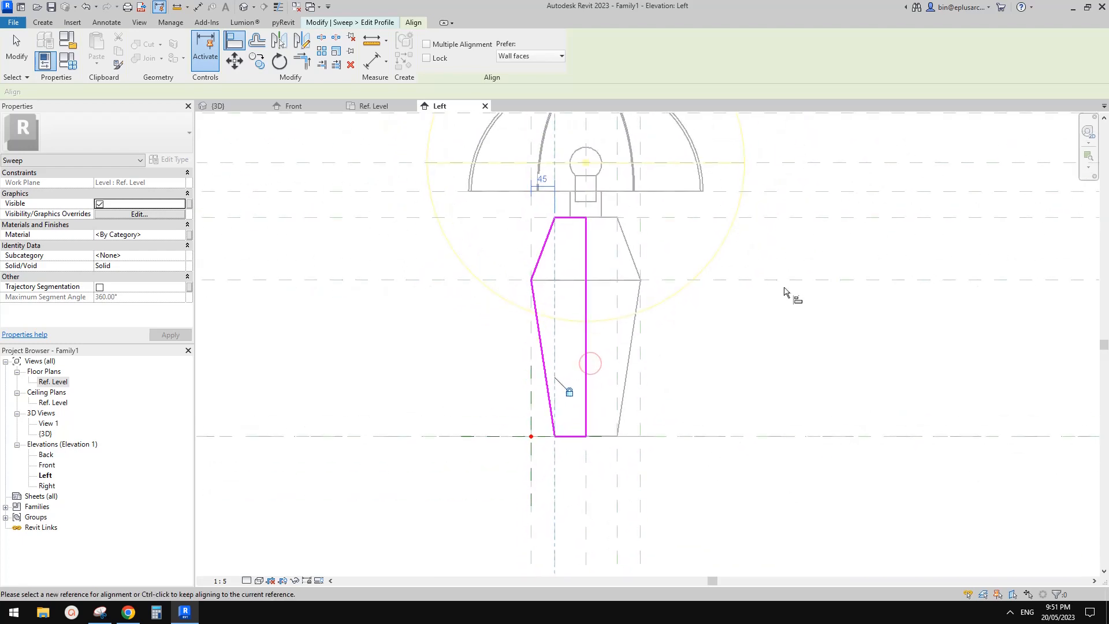
pyautogui.scroll(1, 559, 217)
pyautogui.scroll(1, 560, 233)
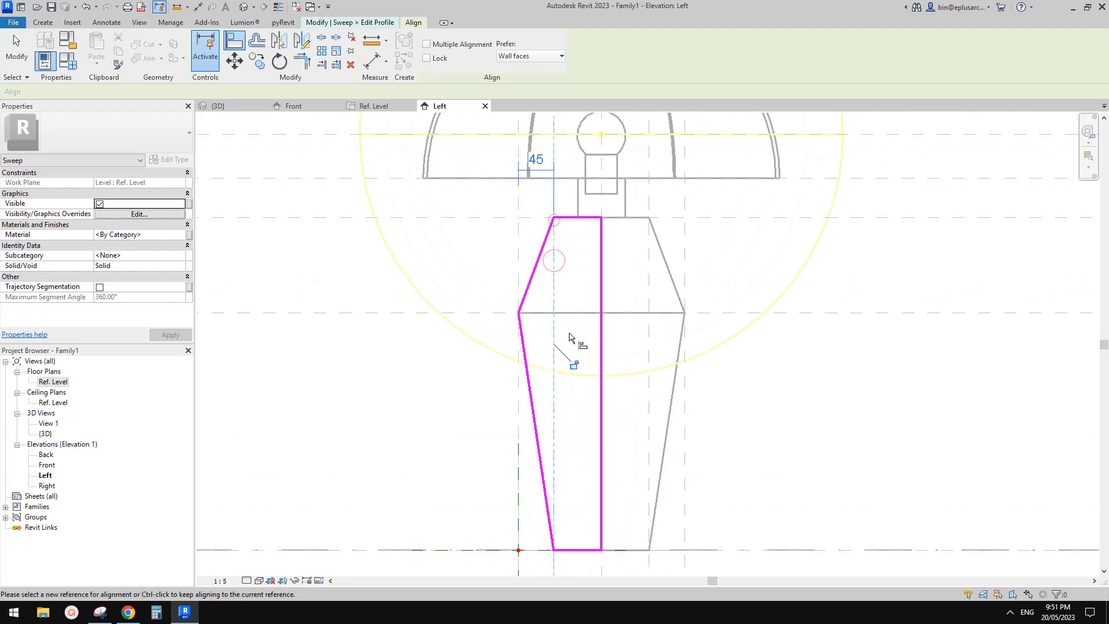
pyautogui.scroll(-1, 579, 299)
pyautogui.moveTo(597, 300); pyautogui.dragTo(530, 285, button='middle')
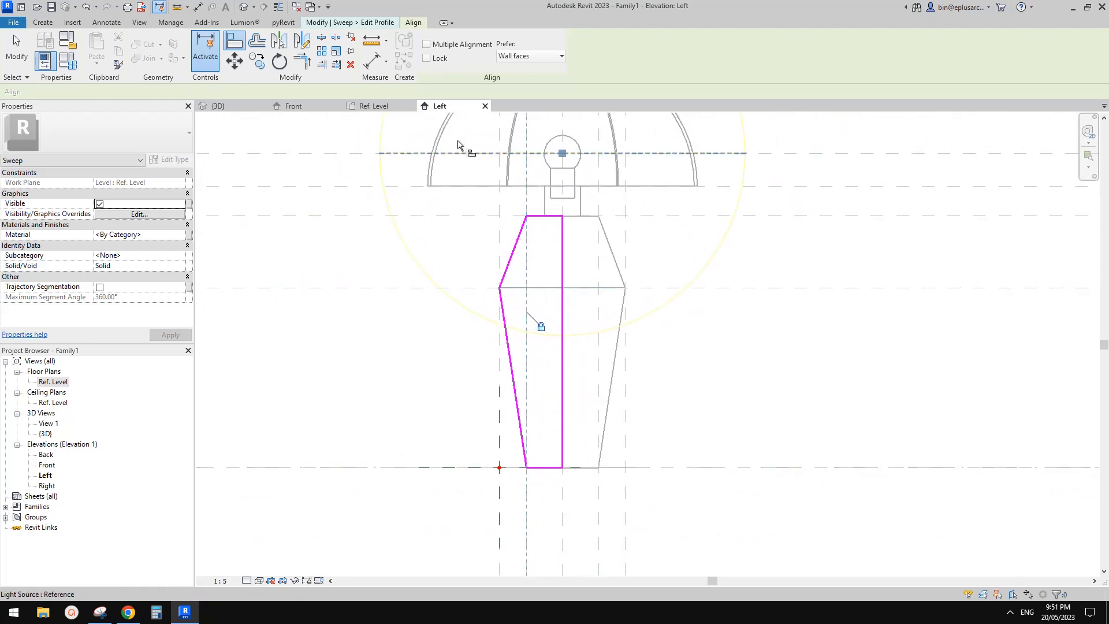
# Step: Finish the profile sketch and try to complete the sweep
pyautogui.click(363, 24)
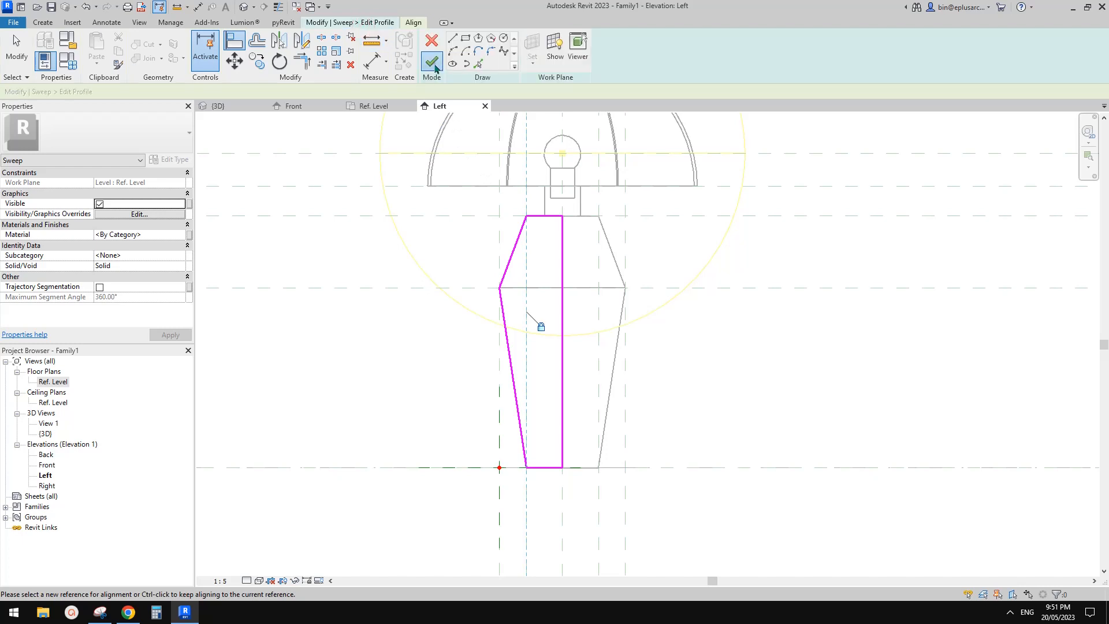
pyautogui.click(433, 62)
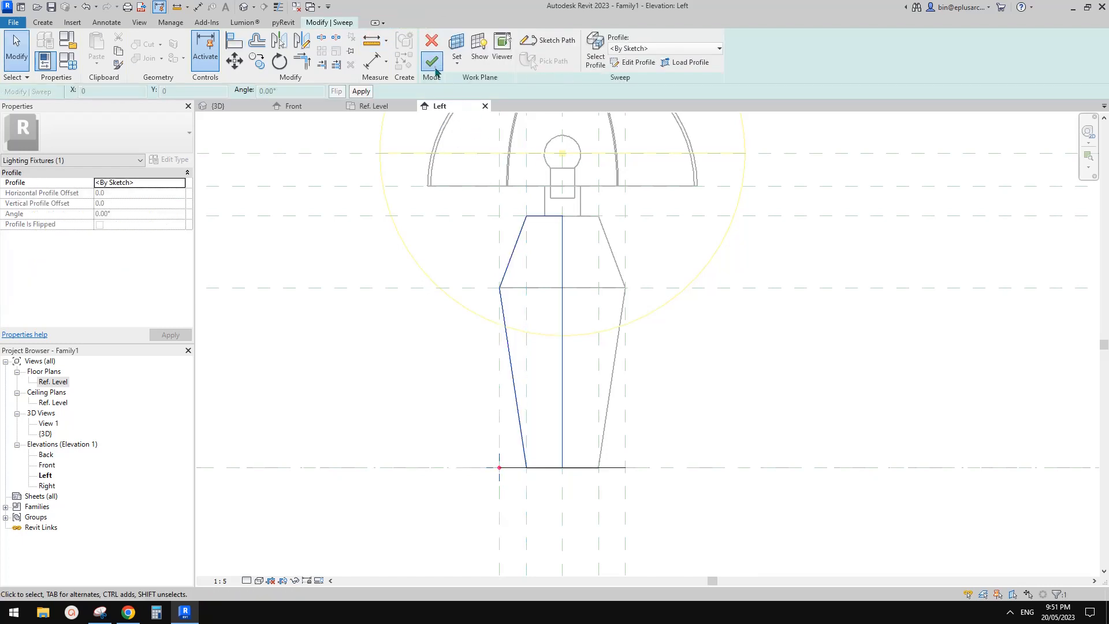
pyautogui.click(434, 67)
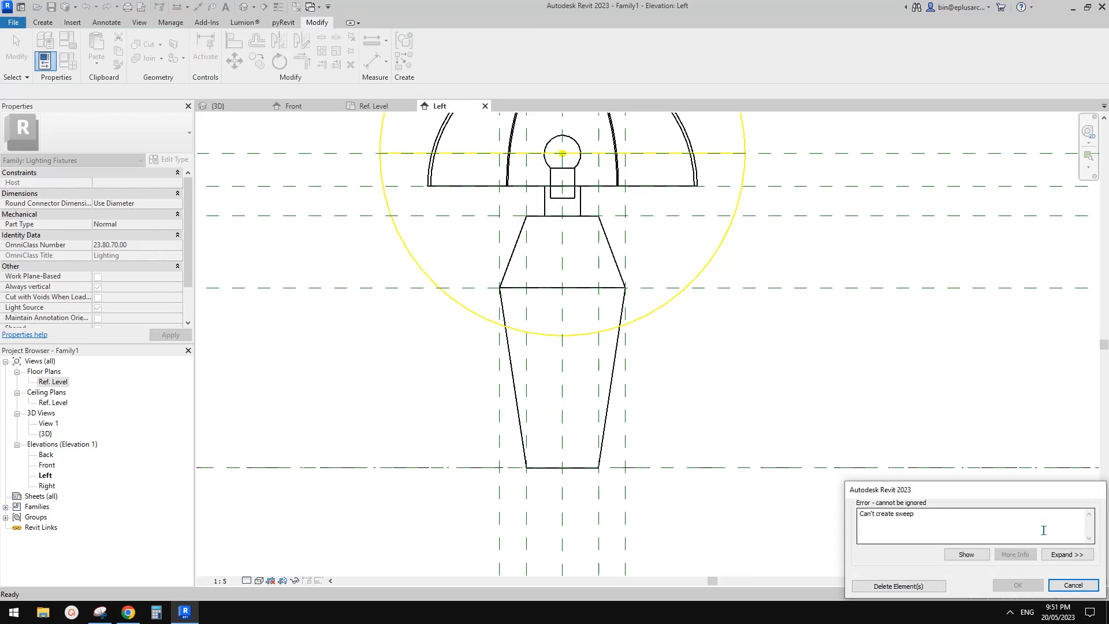
pyautogui.click(1074, 585)
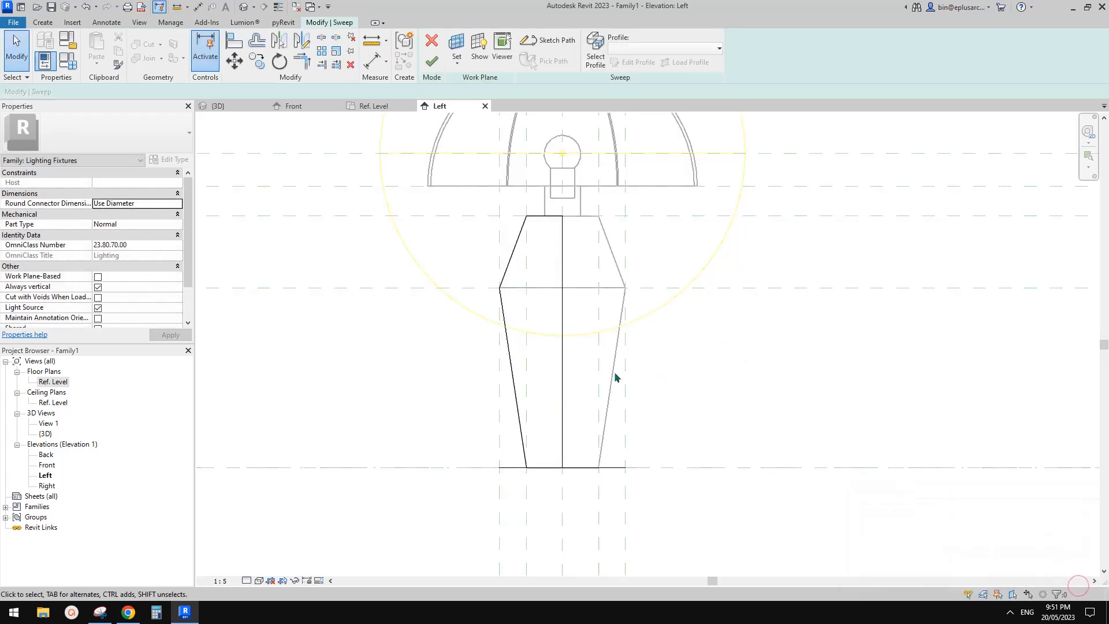
# Step: Enable Trajectory Segmentation with a maximum segment angle of 90° for the sweep and complete it, dismissing the save reminder
pyautogui.scroll(-1, 174, 282)
pyautogui.scroll(1, 115, 291)
pyautogui.scroll(1, 211, 269)
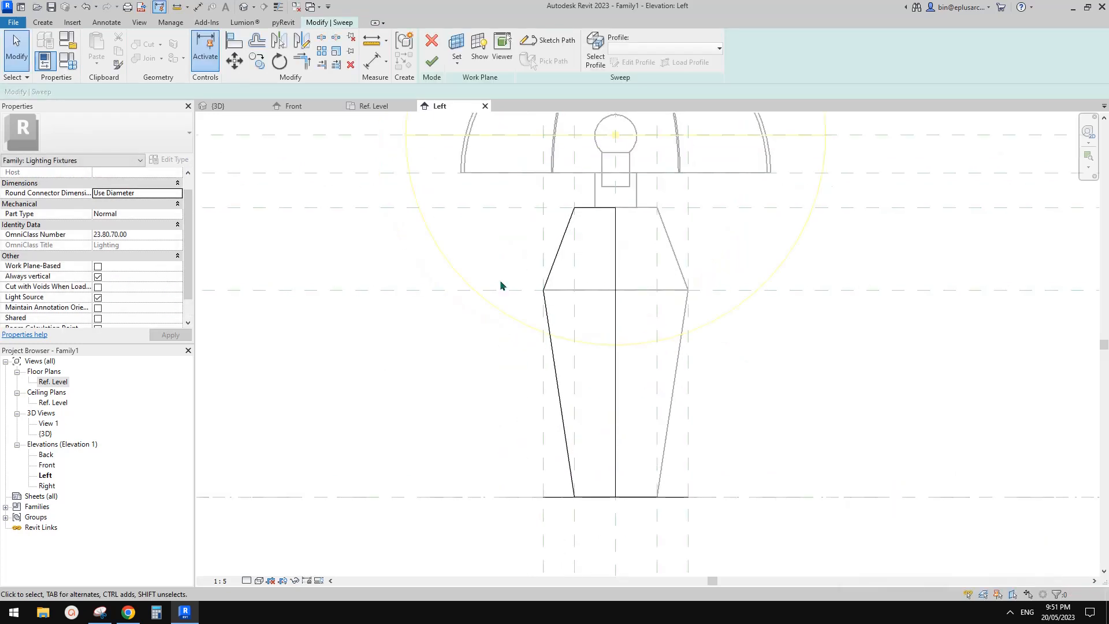
pyautogui.click(554, 252)
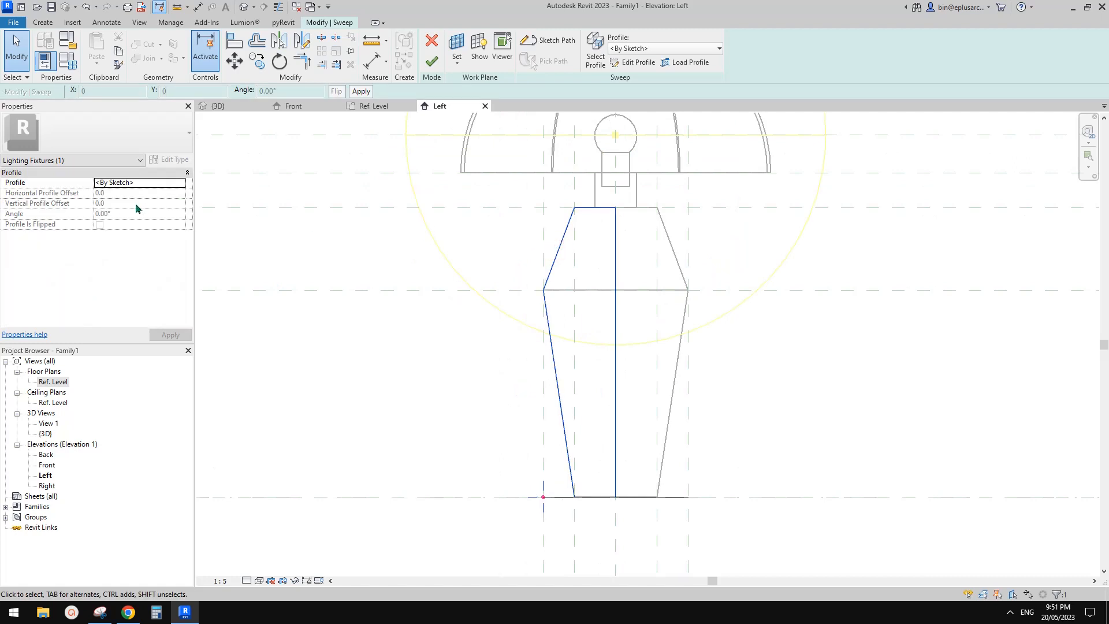
pyautogui.click(622, 63)
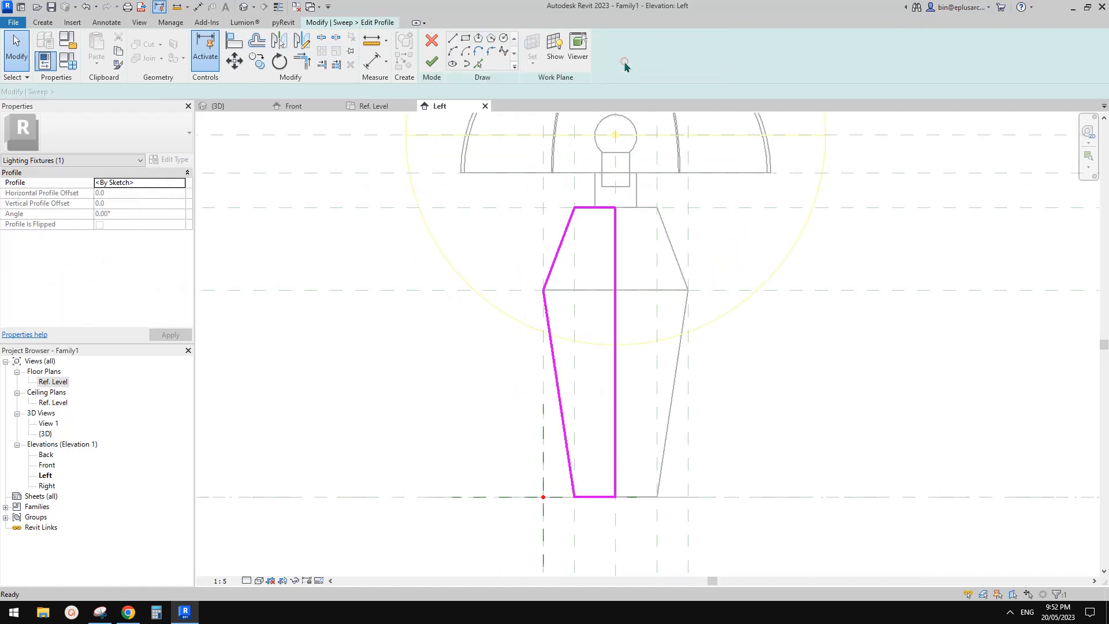
pyautogui.click(100, 287)
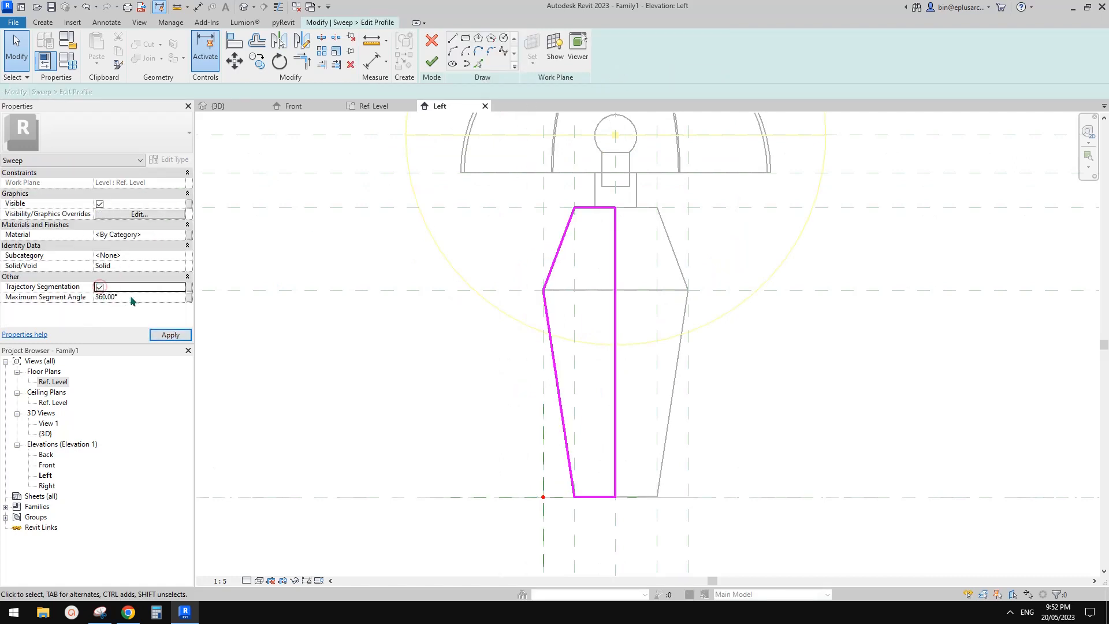
pyautogui.moveTo(367, 219); pyautogui.dragTo(371, 217, button='middle')
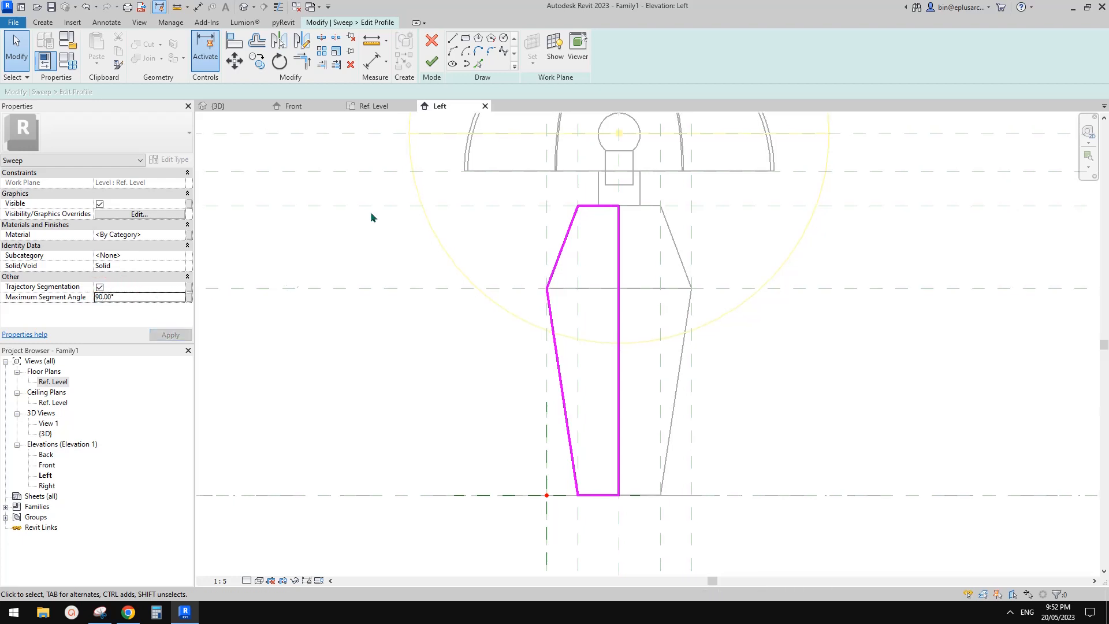
pyautogui.click(435, 62)
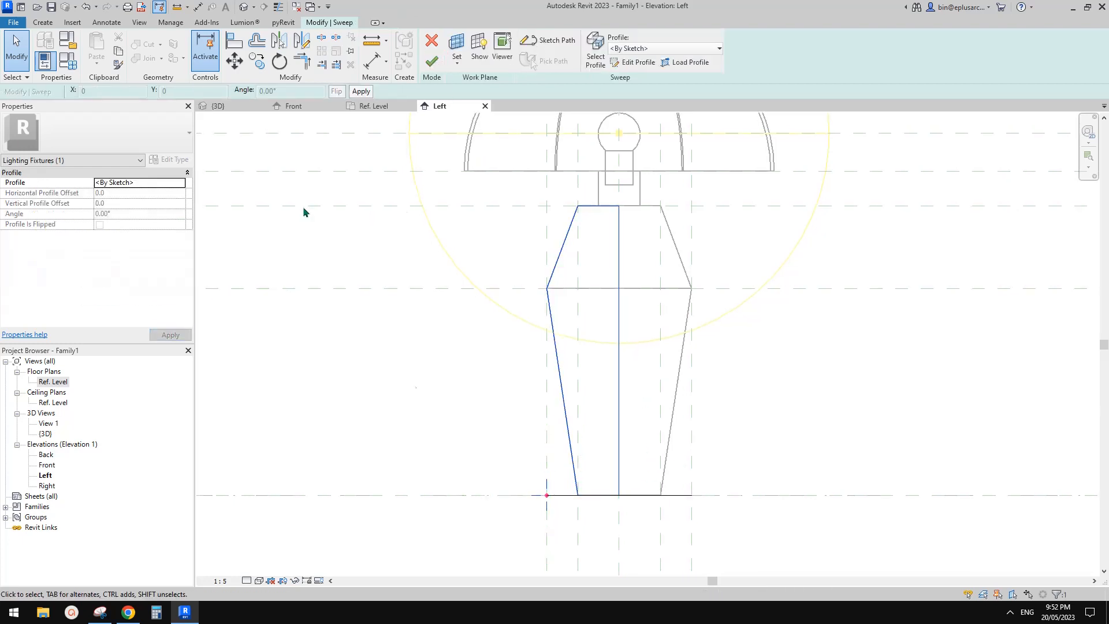
pyautogui.click(432, 61)
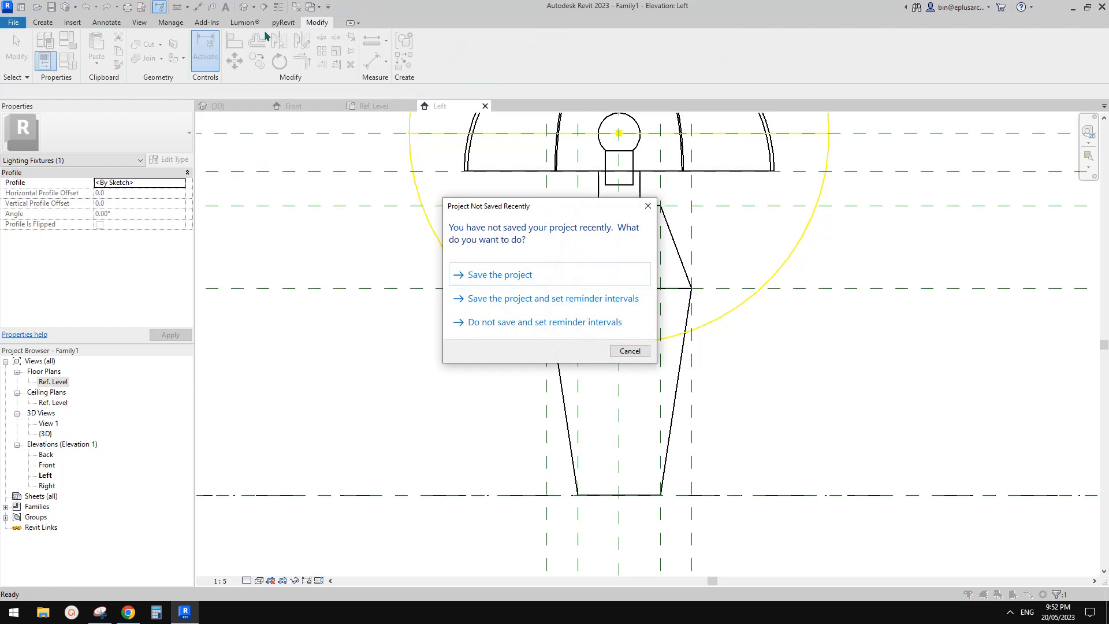
pyautogui.press('Escape')
# Step: Open the default 3D view and select the new sweep base to examine its segmented shape
pyautogui.click(242, 8)
pyautogui.scroll(-2, 521, 185)
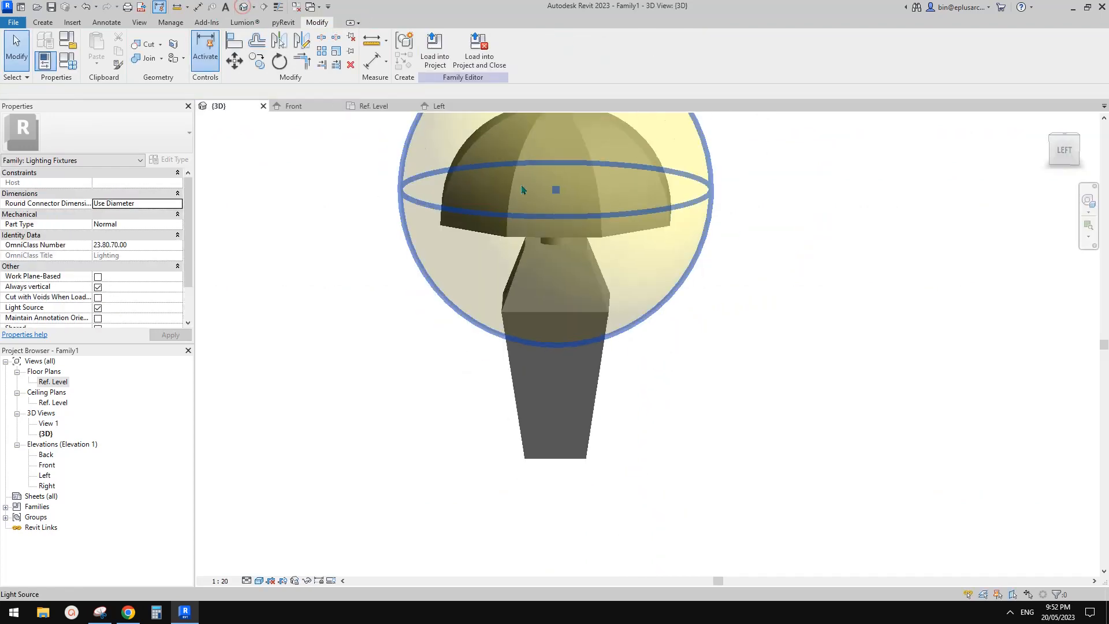
pyautogui.keyDown('shift'); pyautogui.moveTo(552, 311); pyautogui.dragTo(655, 334, button='middle'); pyautogui.keyUp('shift')
pyautogui.click(618, 323)
pyautogui.scroll(2, 665, 397)
pyautogui.click(670, 397)
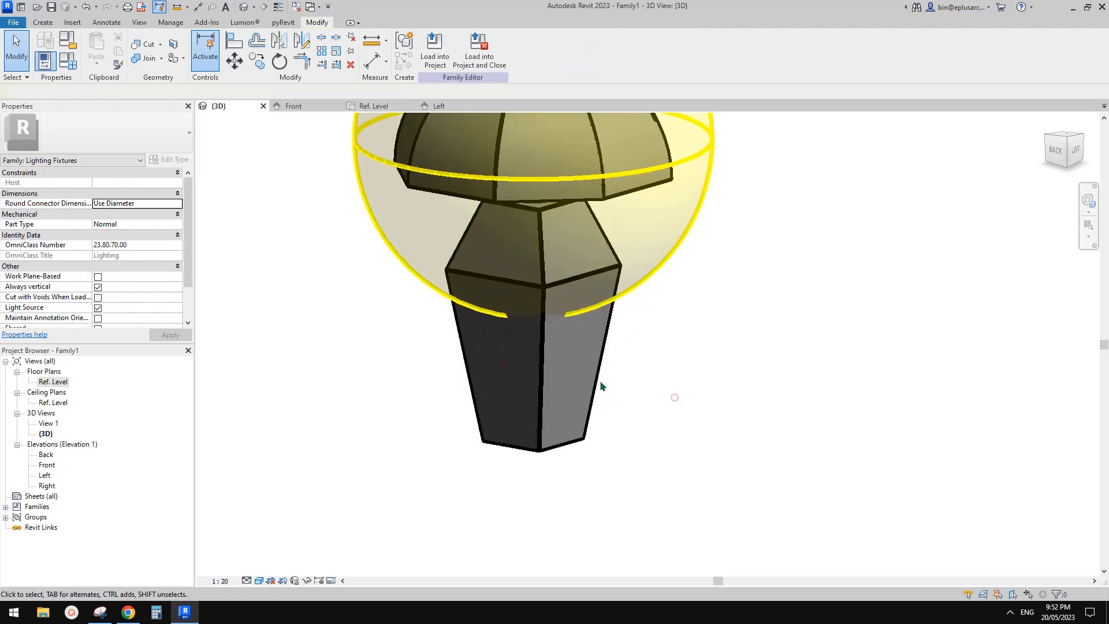
pyautogui.click(594, 384)
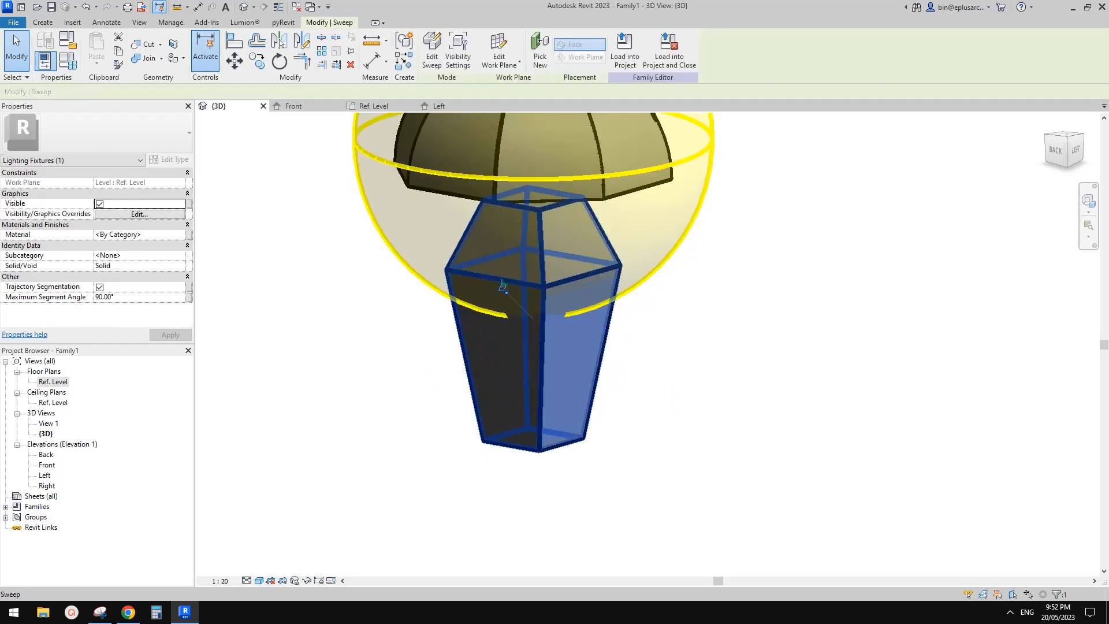
pyautogui.moveTo(604, 324); pyautogui.dragTo(591, 336, button='middle')
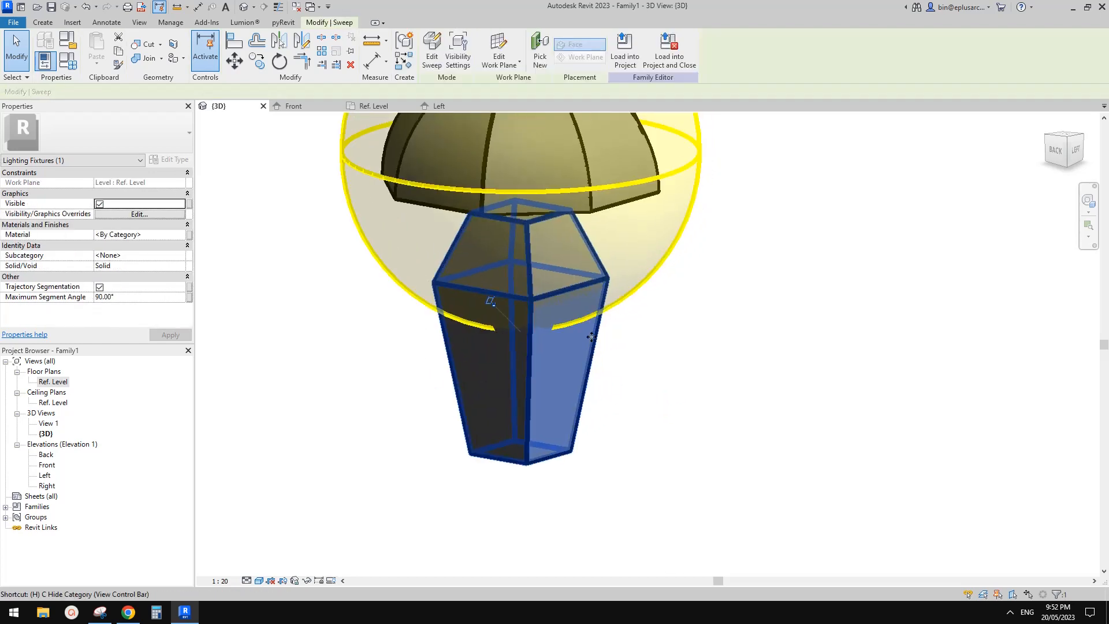
# Step: Temporarily isolate the selected sweep base in the 3D view and examine its shape from another side
pyautogui.press('h')
pyautogui.press('i')
pyautogui.click(834, 380)
pyautogui.keyDown('shift'); pyautogui.moveTo(835, 380); pyautogui.dragTo(563, 361, button='middle'); pyautogui.keyUp('shift')
pyautogui.click(562, 361)
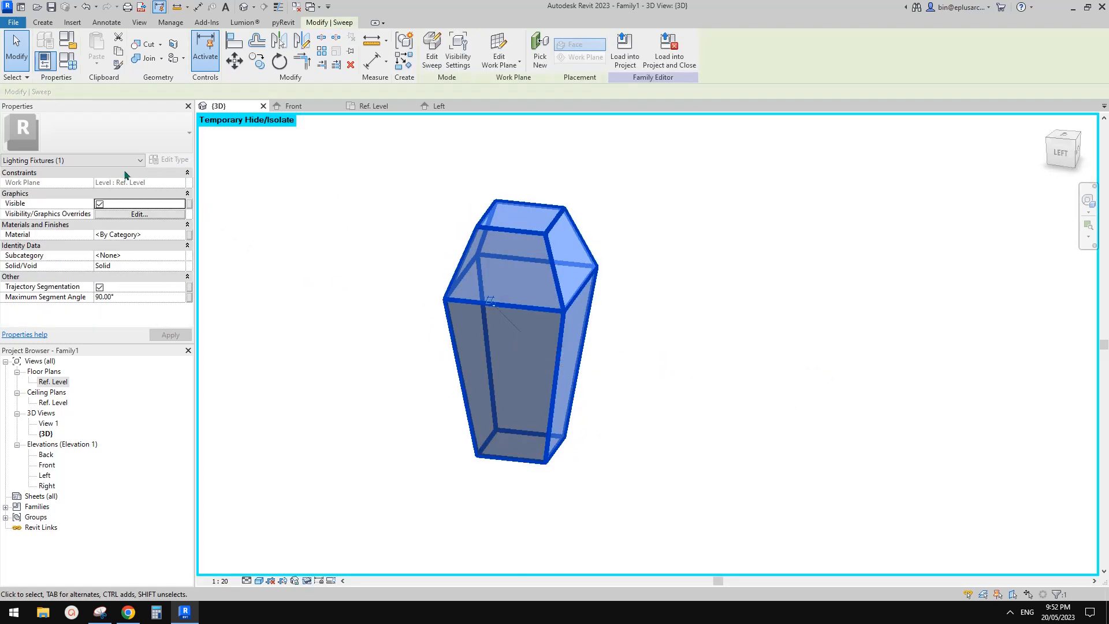
# Step: Open the isolated sweep for editing to review its circular path and profile, and leave the sweep edit mode
pyautogui.click(431, 52)
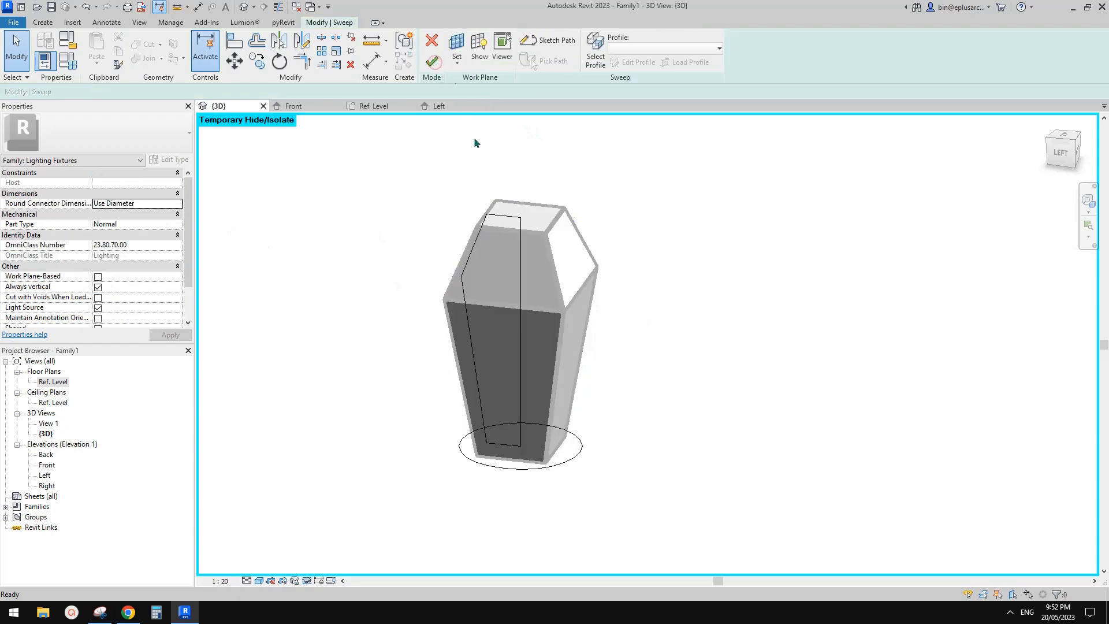
pyautogui.keyDown('shift'); pyautogui.moveTo(468, 120); pyautogui.dragTo(672, 269, button='middle'); pyautogui.keyUp('shift')
pyautogui.click(433, 65)
pyautogui.press('Escape')
pyautogui.moveTo(483, 248); pyautogui.dragTo(656, 253, button='middle')
# Step: Set the family parameters H2 to 100 and H1 to 270, applying each change to flex the sweep's height
pyautogui.click(67, 61)
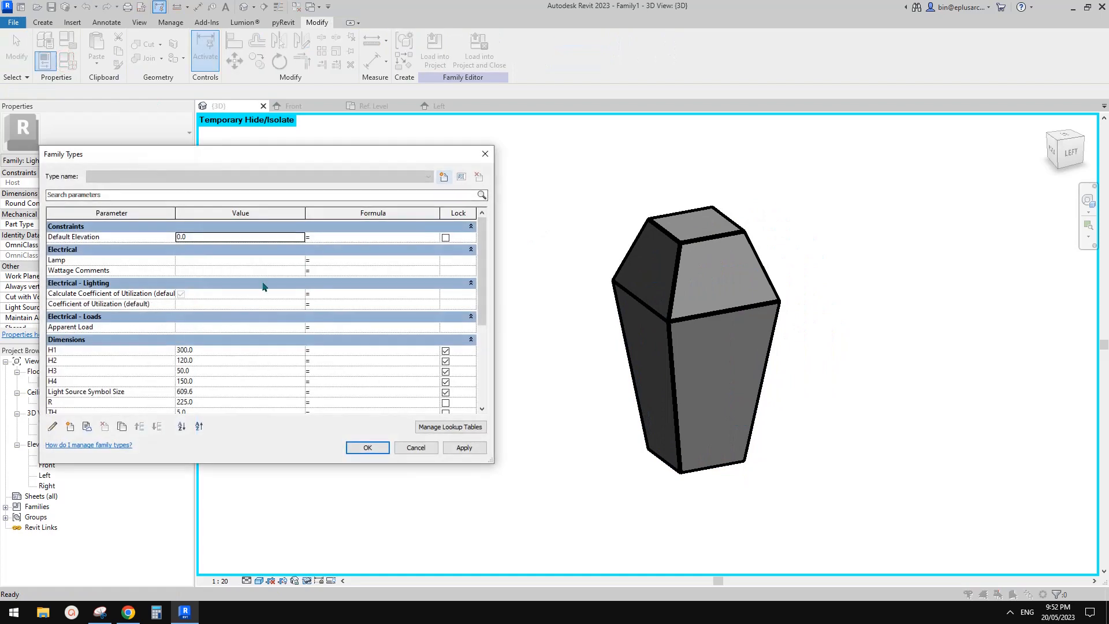
pyautogui.scroll(-3, 227, 354)
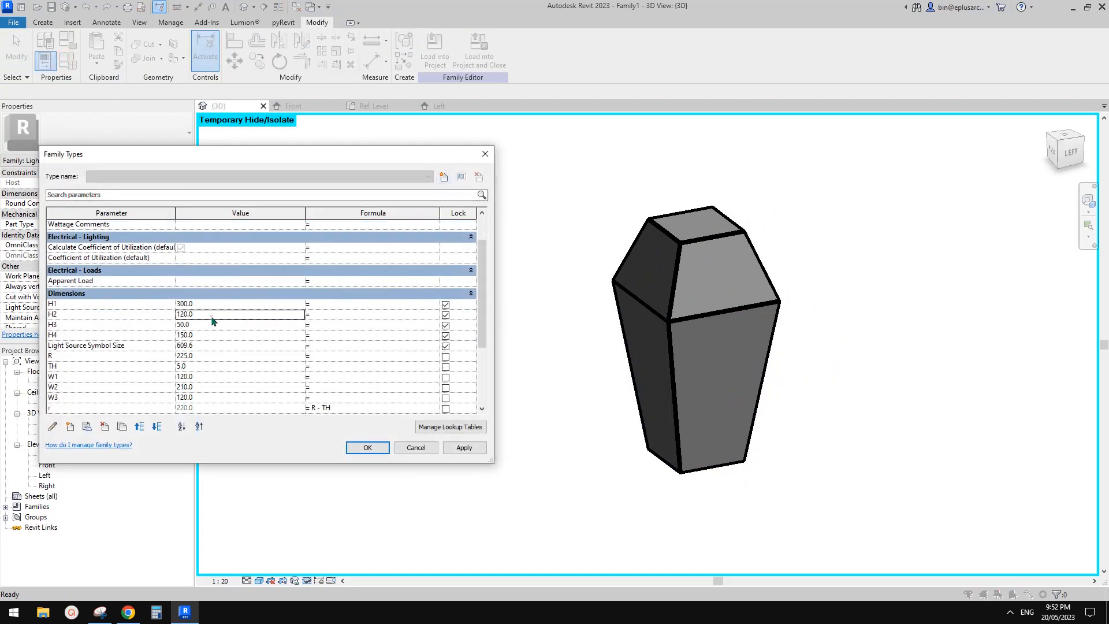
pyautogui.click(472, 449)
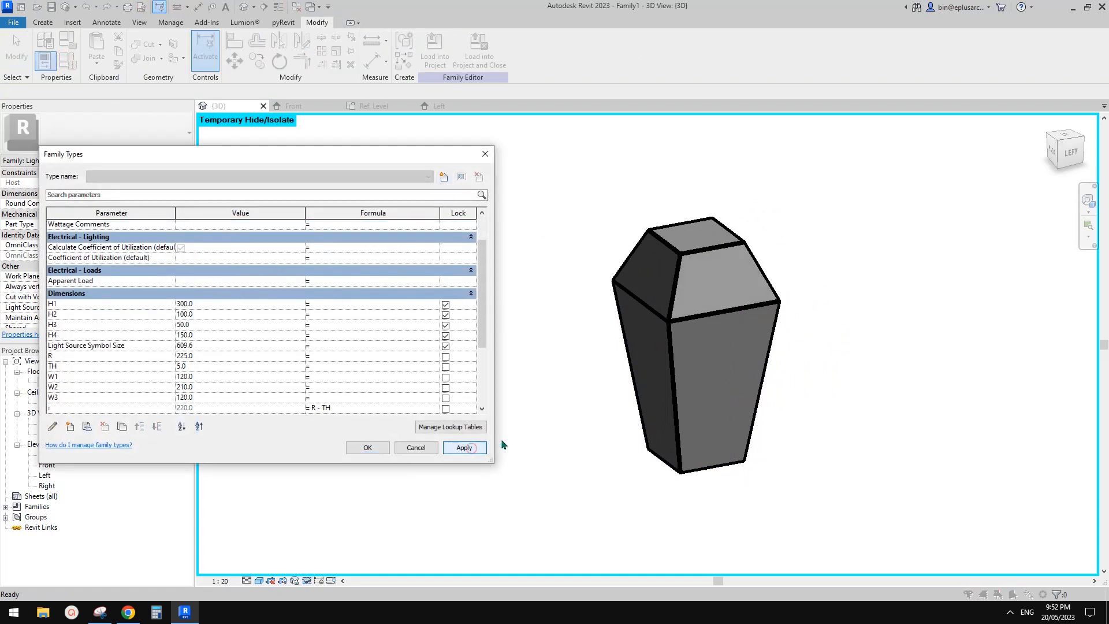
pyautogui.click(224, 304)
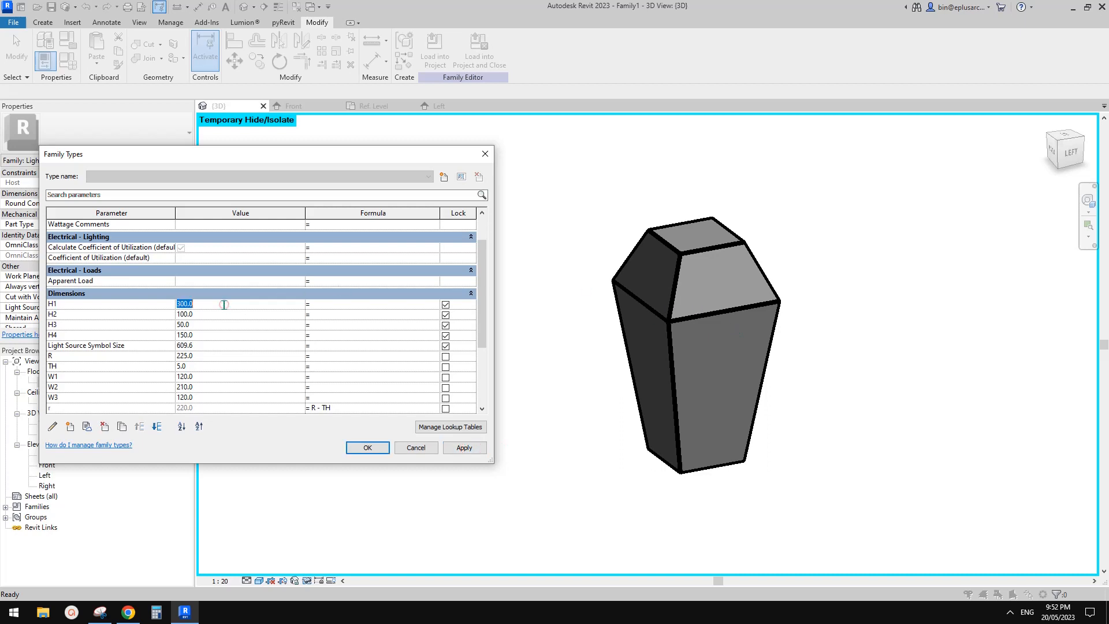
pyautogui.click(464, 447)
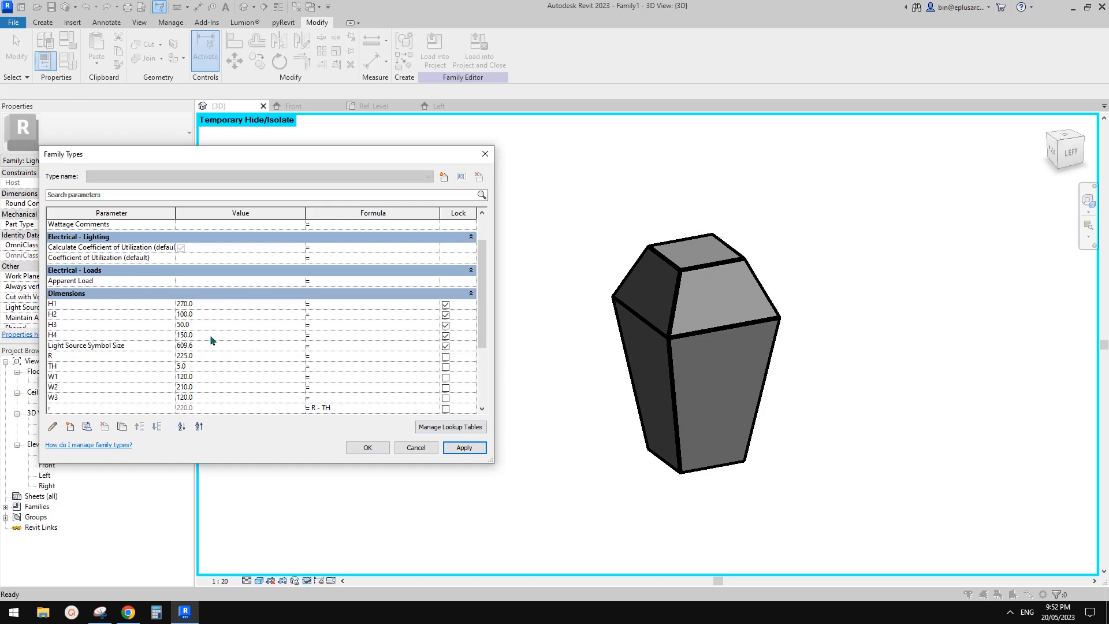
# Step: Flex the sweep's width by applying 180 to W2, set W2 back to 210 and accept the family type values
pyautogui.click(209, 389)
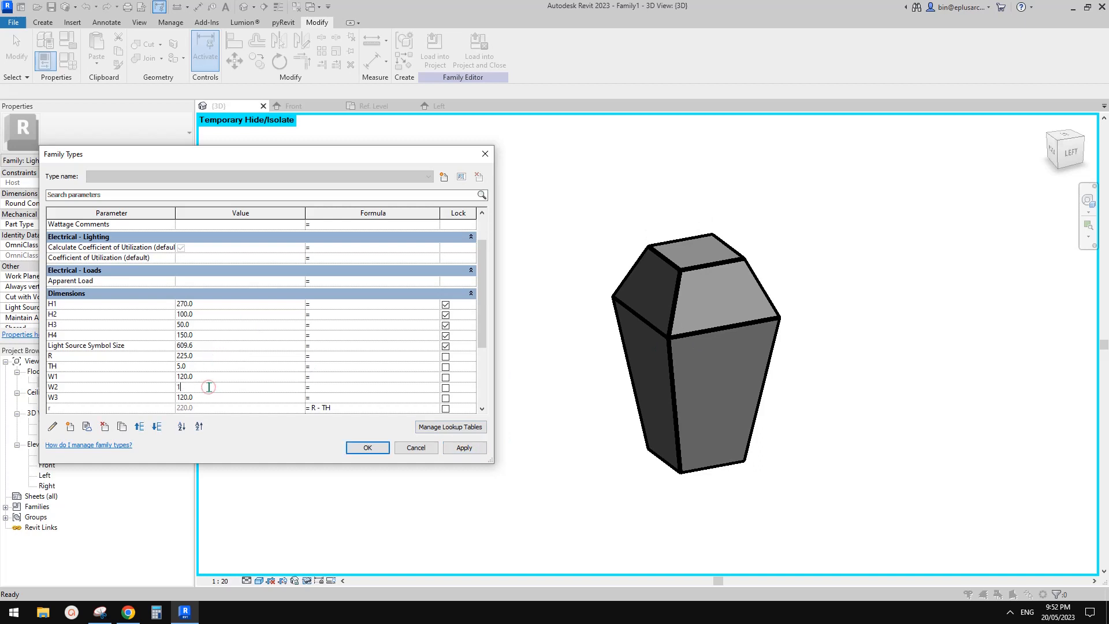
pyautogui.click(463, 449)
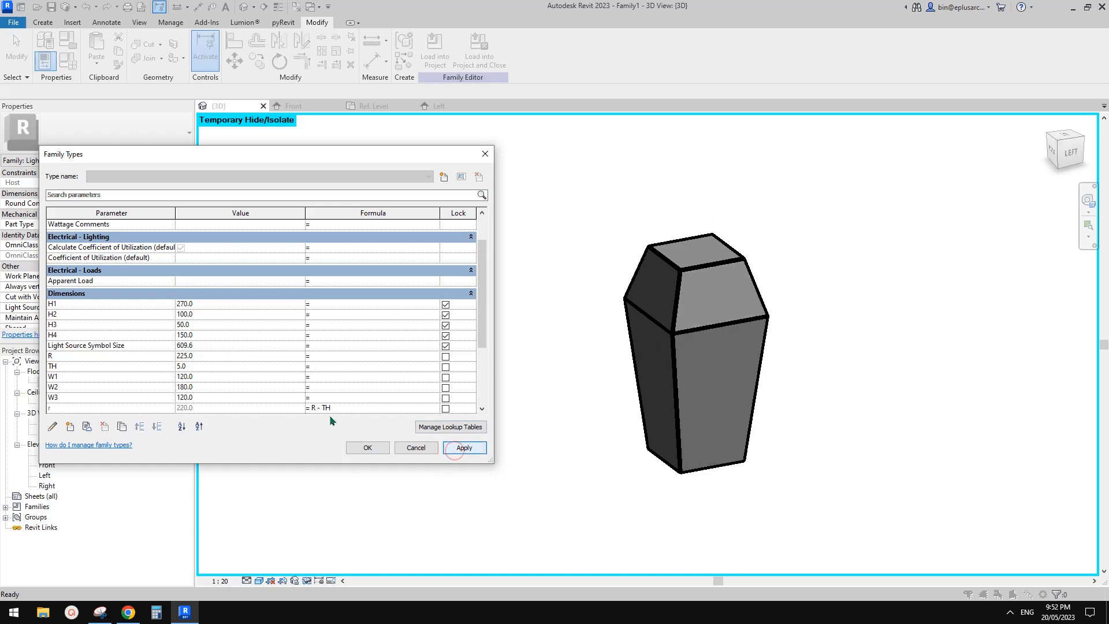
pyautogui.click(217, 386)
pyautogui.write('210')
pyautogui.click(457, 446)
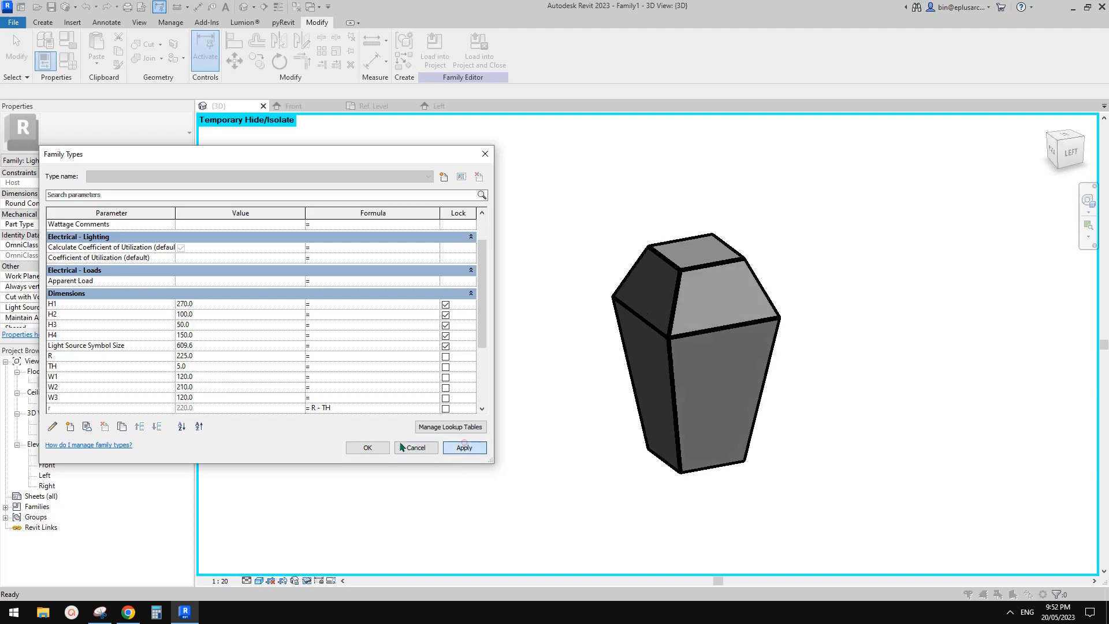
pyautogui.click(374, 443)
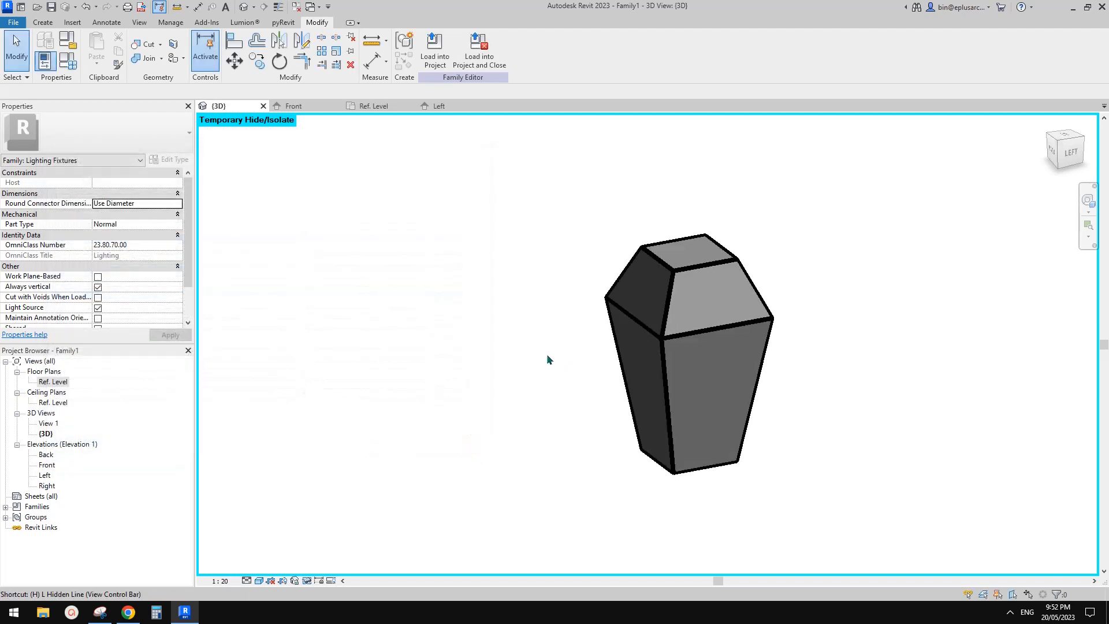
# Step: End the temporary isolation, and temporarily hide the sweep to select the blend base occupying the same place
pyautogui.press('r')
pyautogui.keyDown('shift'); pyautogui.moveTo(594, 394); pyautogui.dragTo(704, 345, button='middle'); pyautogui.keyUp('shift')
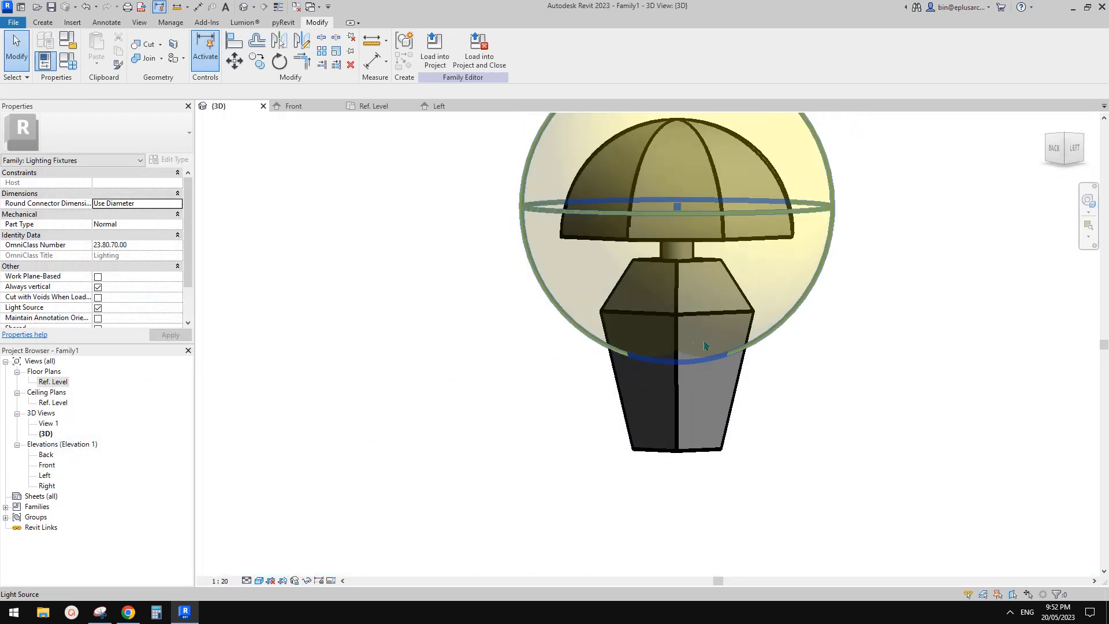
pyautogui.click(707, 400)
pyautogui.keyDown('shift'); pyautogui.moveTo(707, 399); pyautogui.dragTo(696, 399, button='middle'); pyautogui.keyUp('shift')
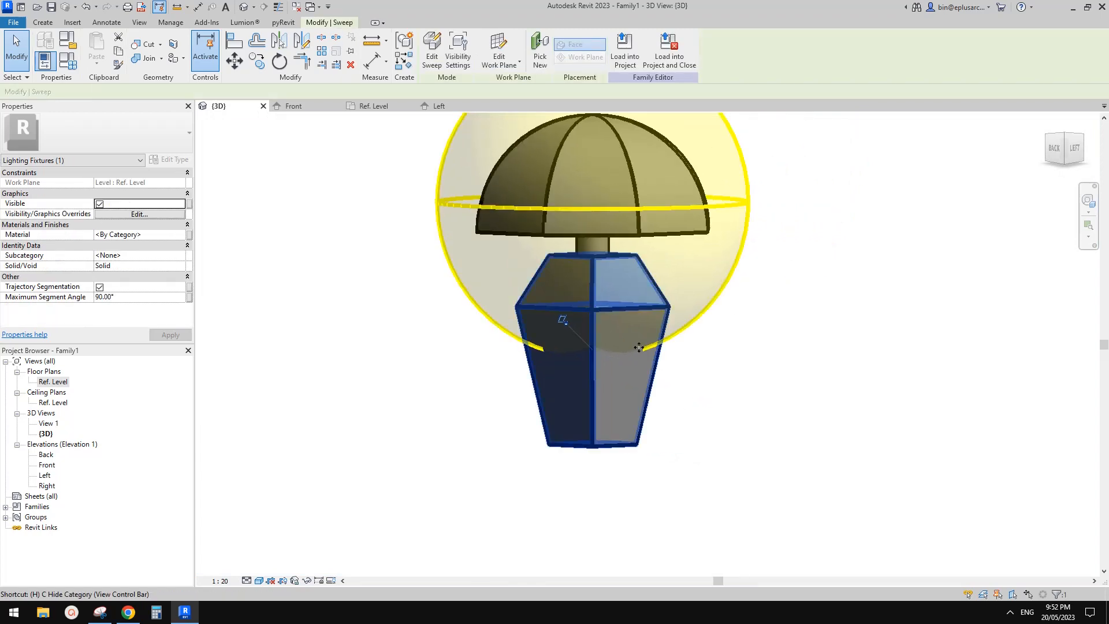
pyautogui.press('h')
pyautogui.click(595, 306)
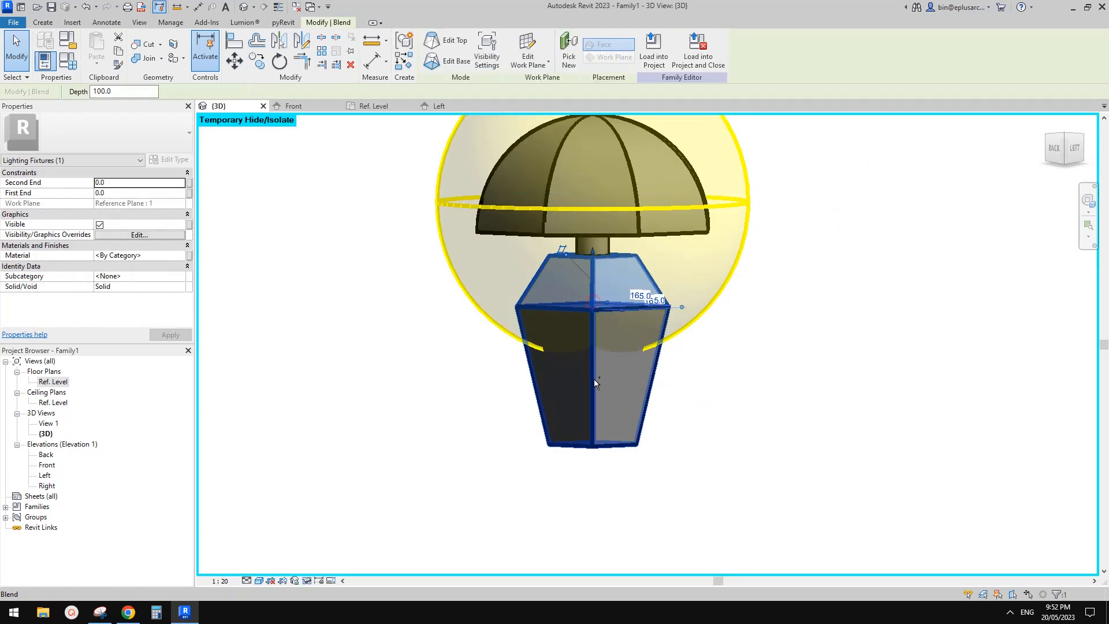
# Step: Restore the temporarily hidden sweep and examine the complete lamp from different angles and distances
pyautogui.keyDown('ctrl'); pyautogui.click(690, 318); pyautogui.keyUp('ctrl')
pyautogui.press('h')
pyautogui.press('r')
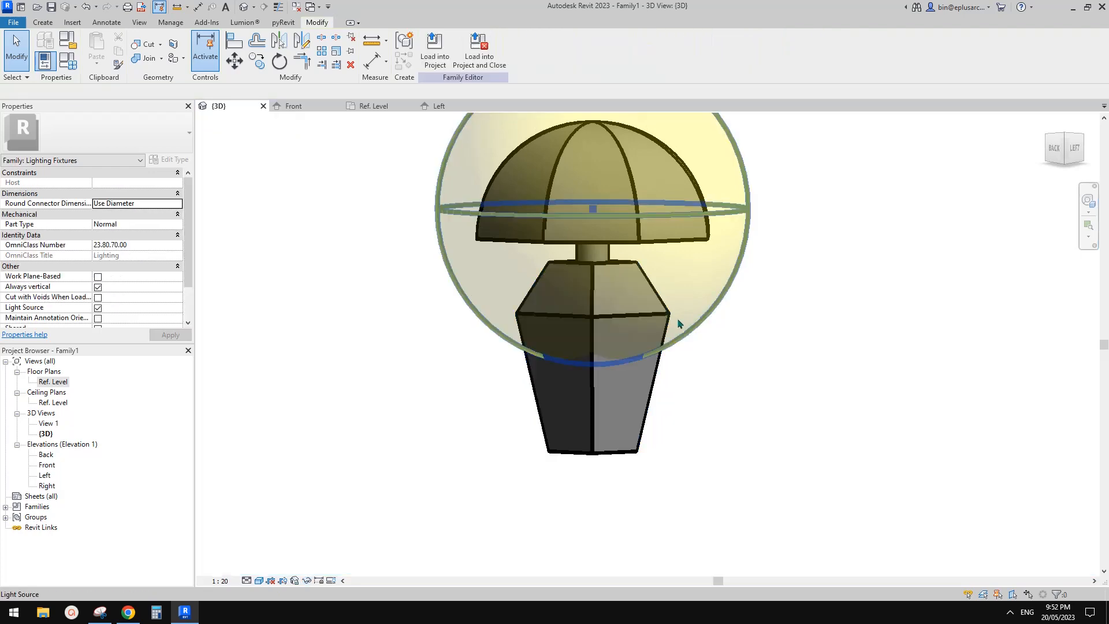
pyautogui.scroll(3, 687, 304)
pyautogui.keyDown('shift'); pyautogui.moveTo(672, 322); pyautogui.dragTo(679, 347, button='middle'); pyautogui.keyUp('shift')
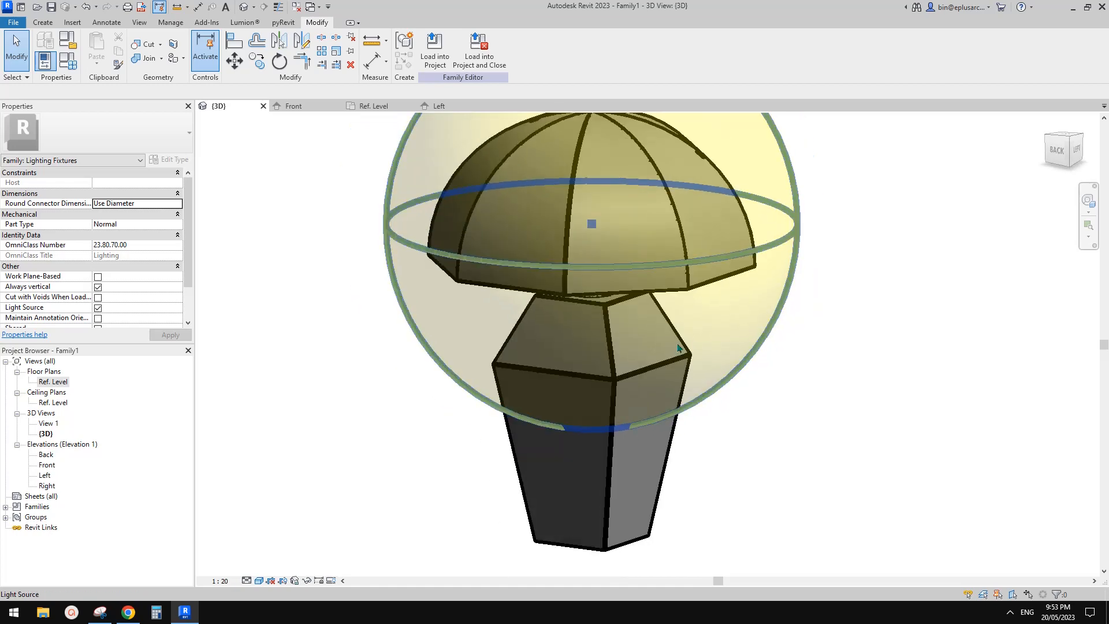
pyautogui.scroll(1, 771, 374)
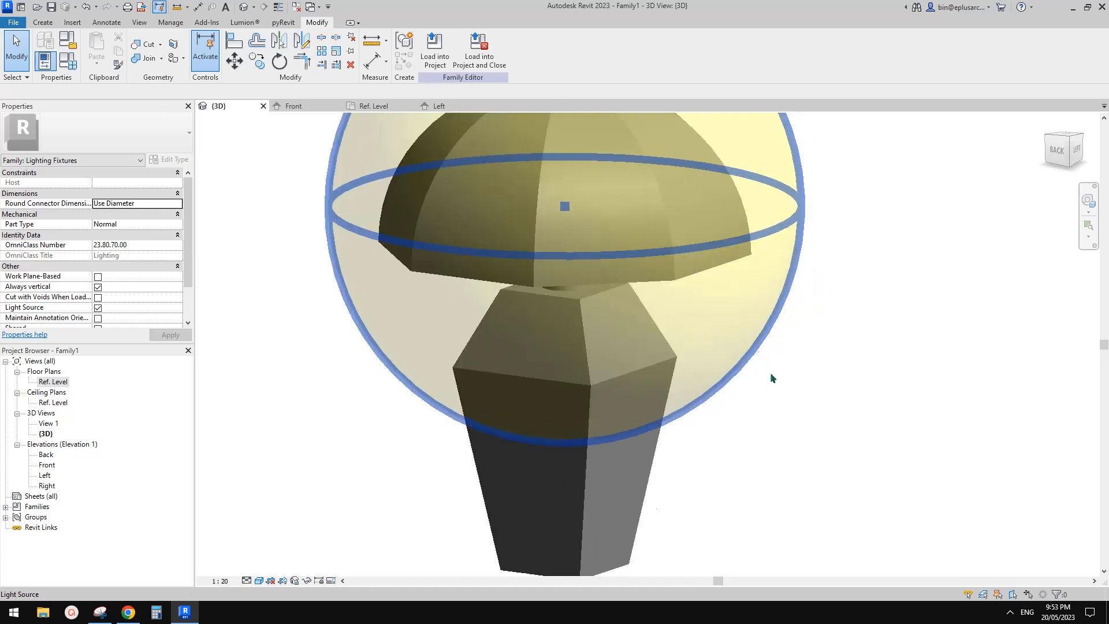
pyautogui.scroll(-4, 771, 379)
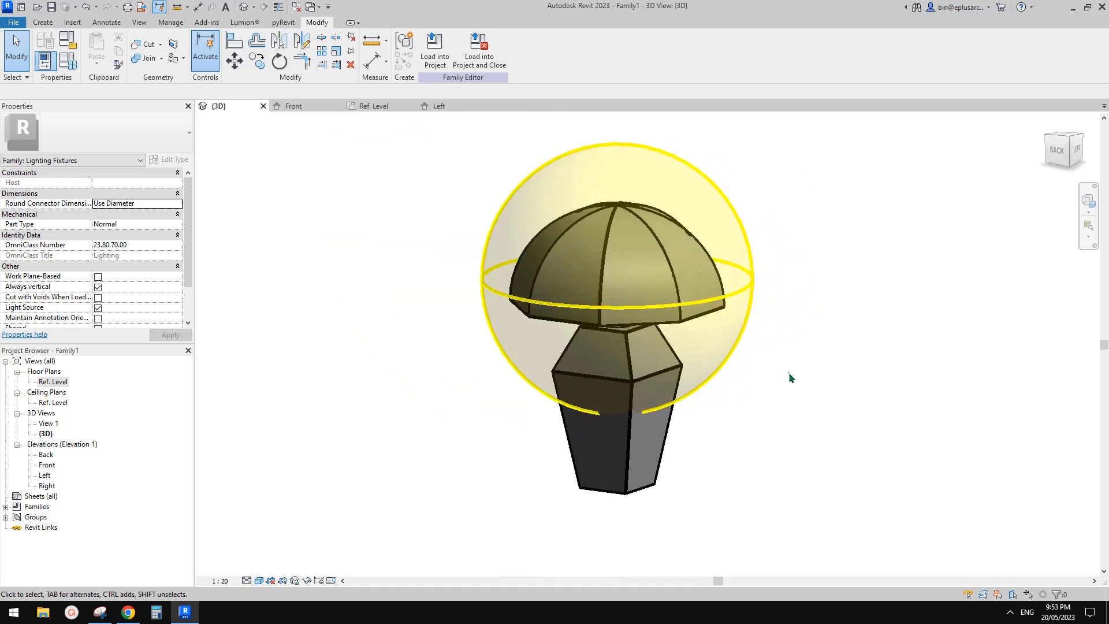
pyautogui.moveTo(789, 372); pyautogui.dragTo(733, 409, button='middle')
pyautogui.scroll(2, 659, 382)
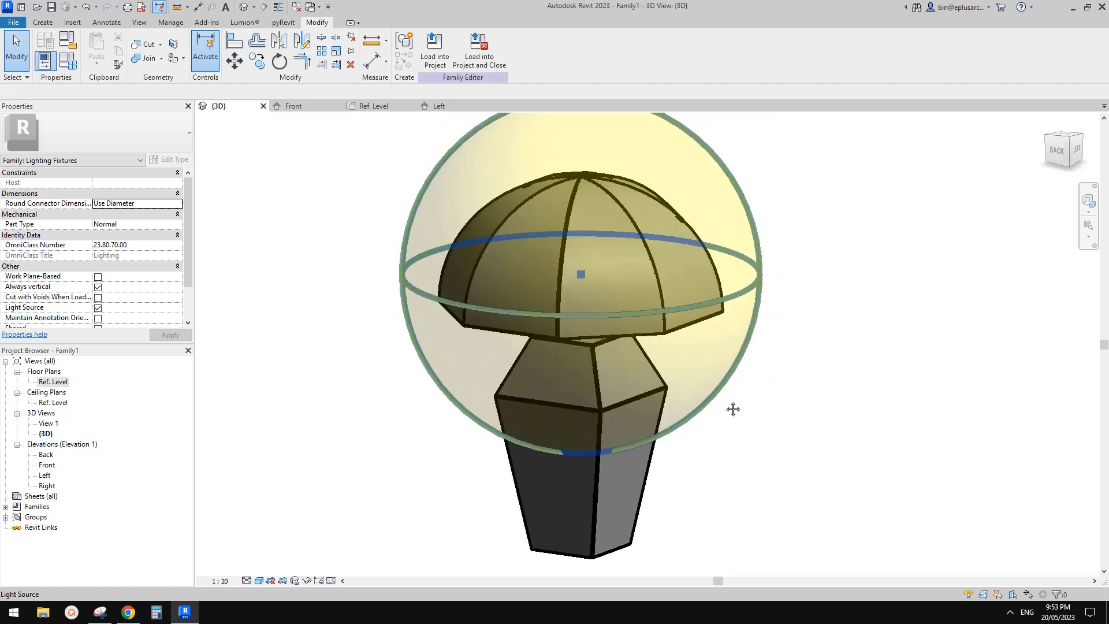